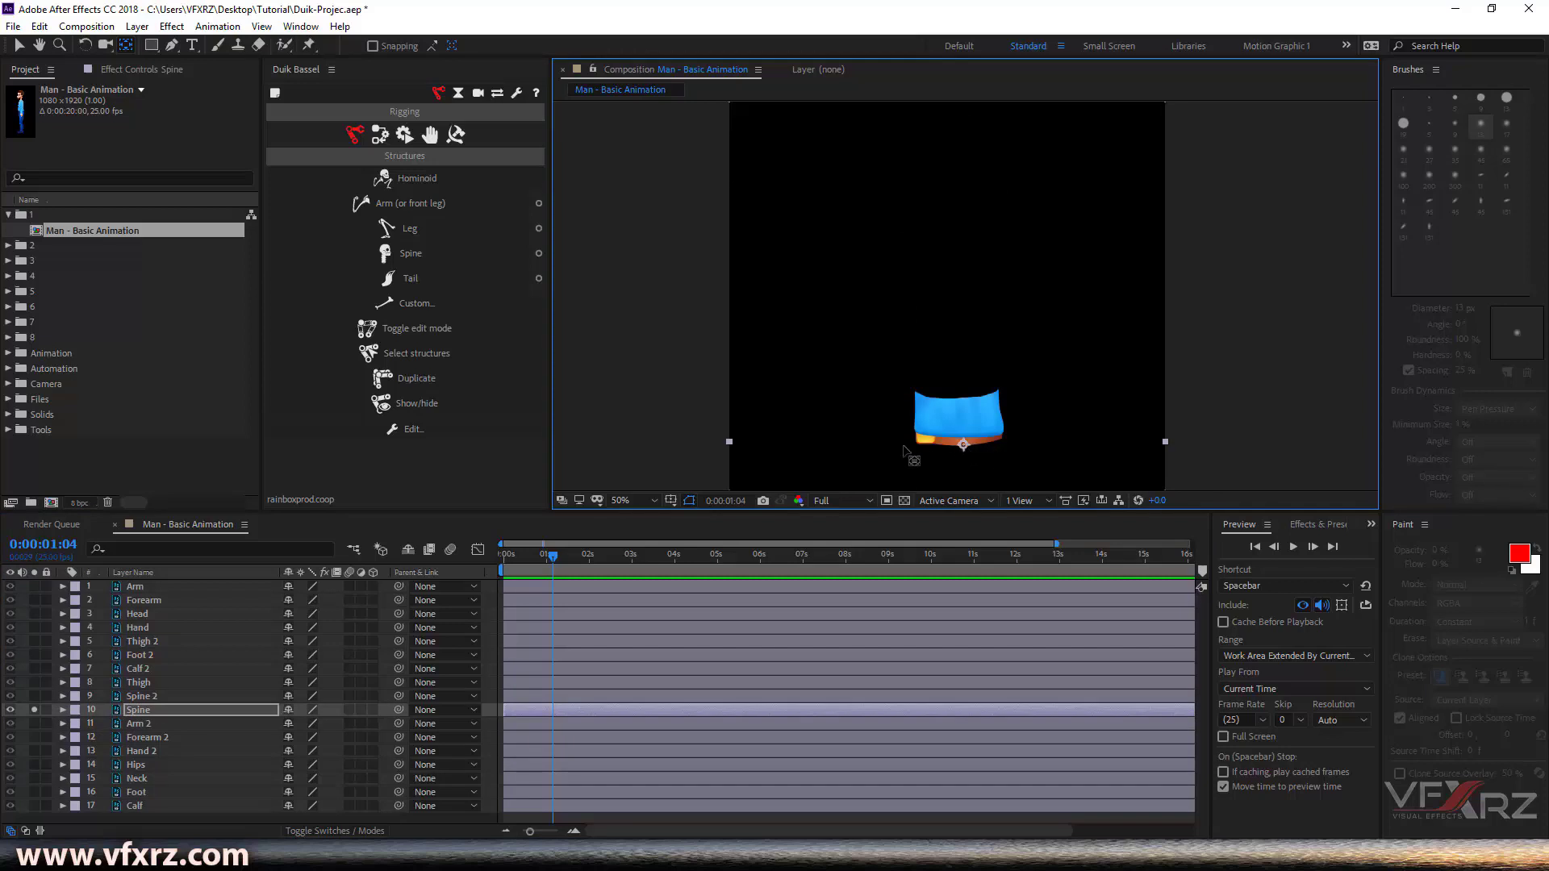
Show all layers again and move the Arm layer's anchor point to the shoulder and the Forearm's to the elbow
click(32, 710)
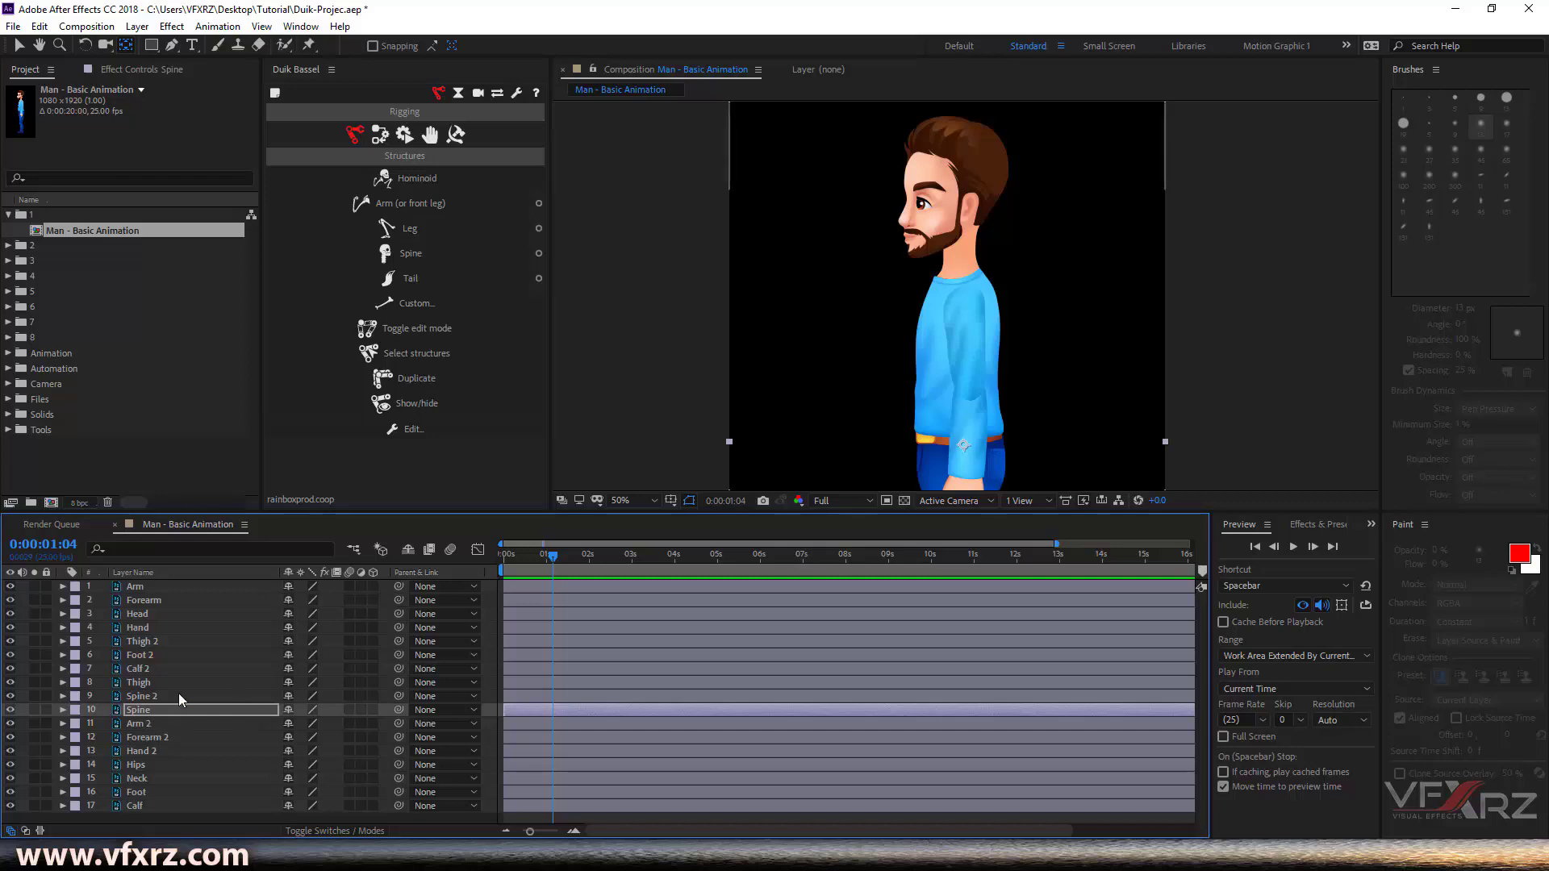
click(155, 587)
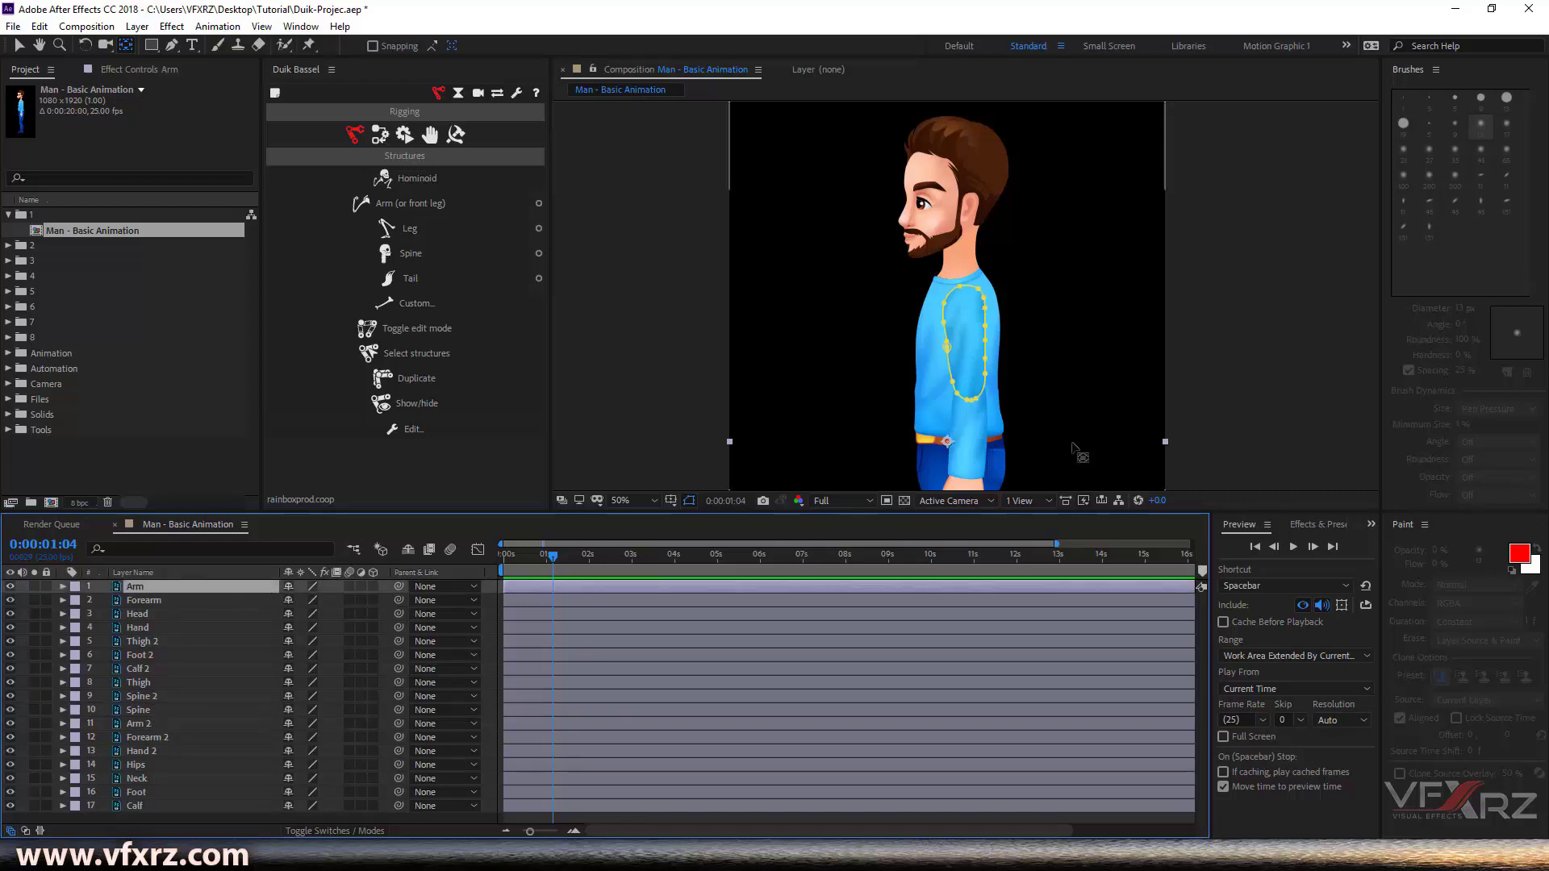
drag(948, 441, 966, 297)
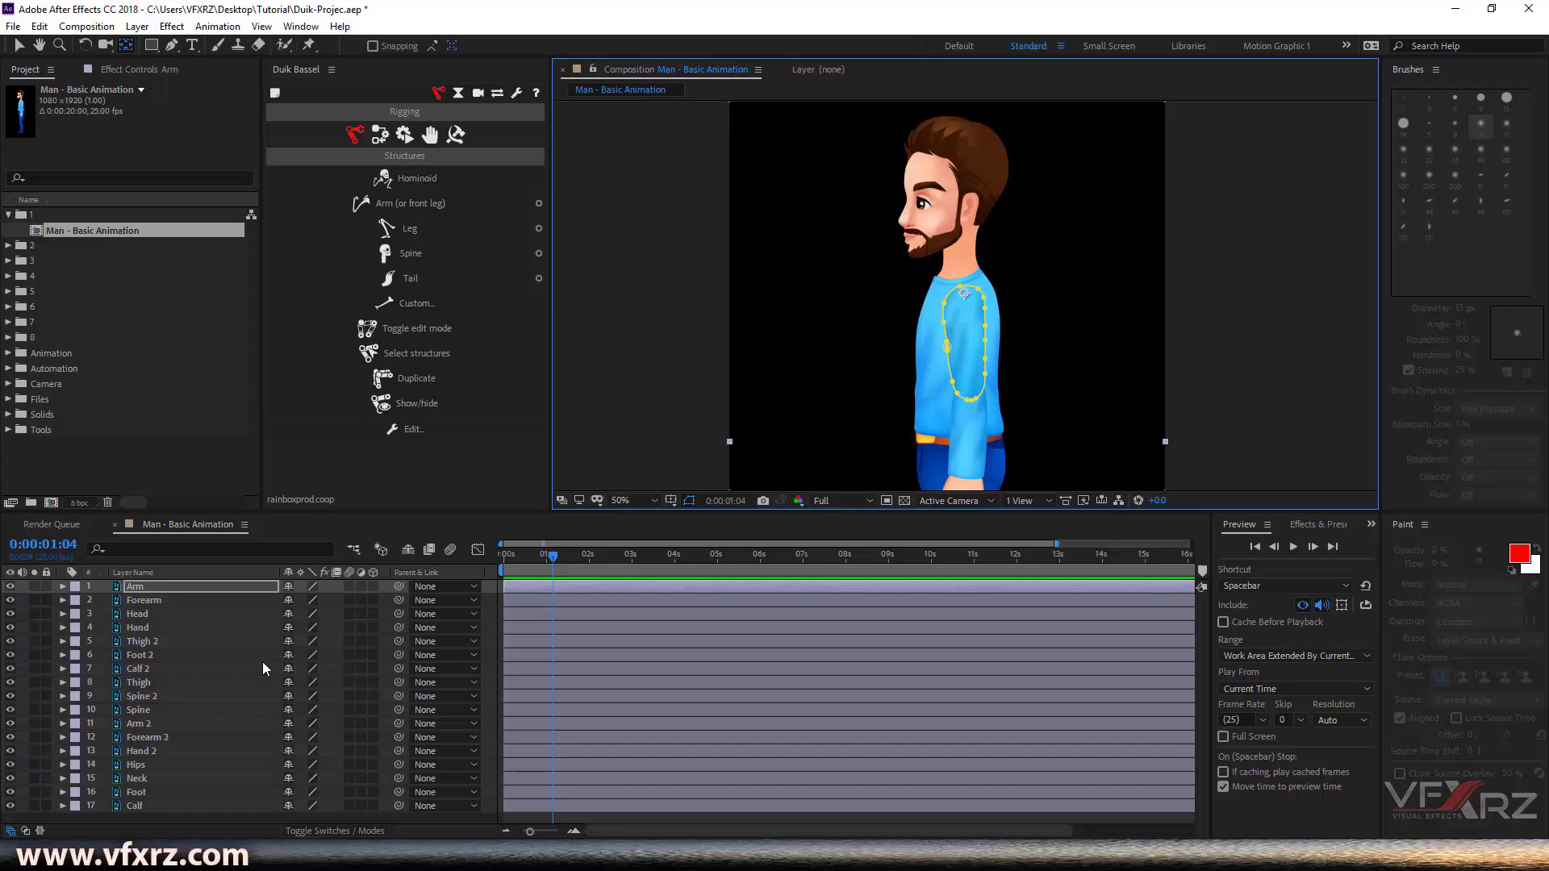
click(165, 602)
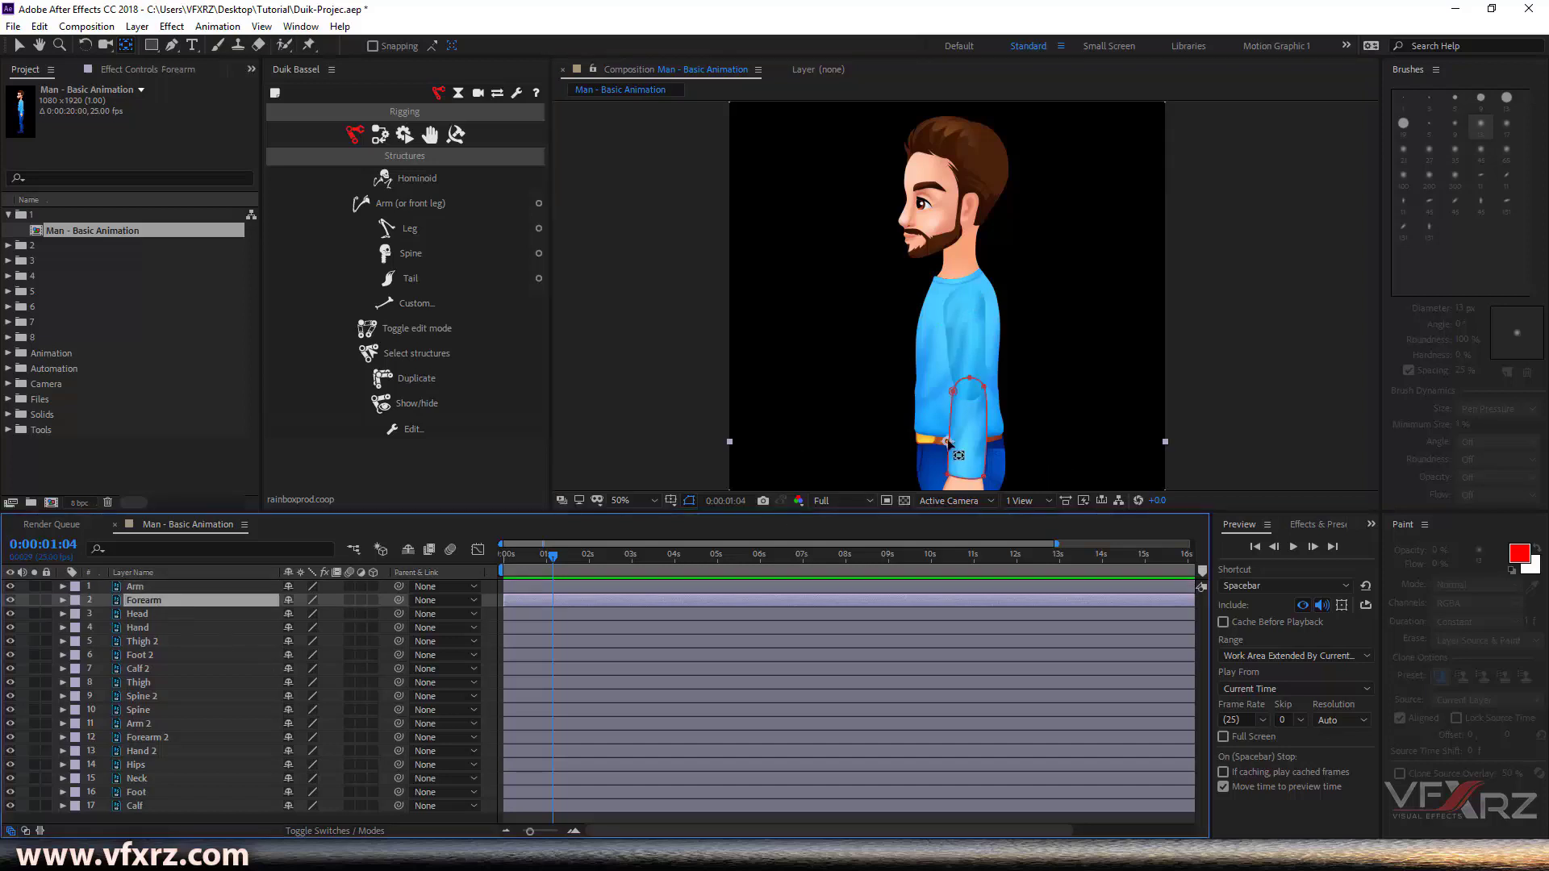
drag(949, 443, 976, 390)
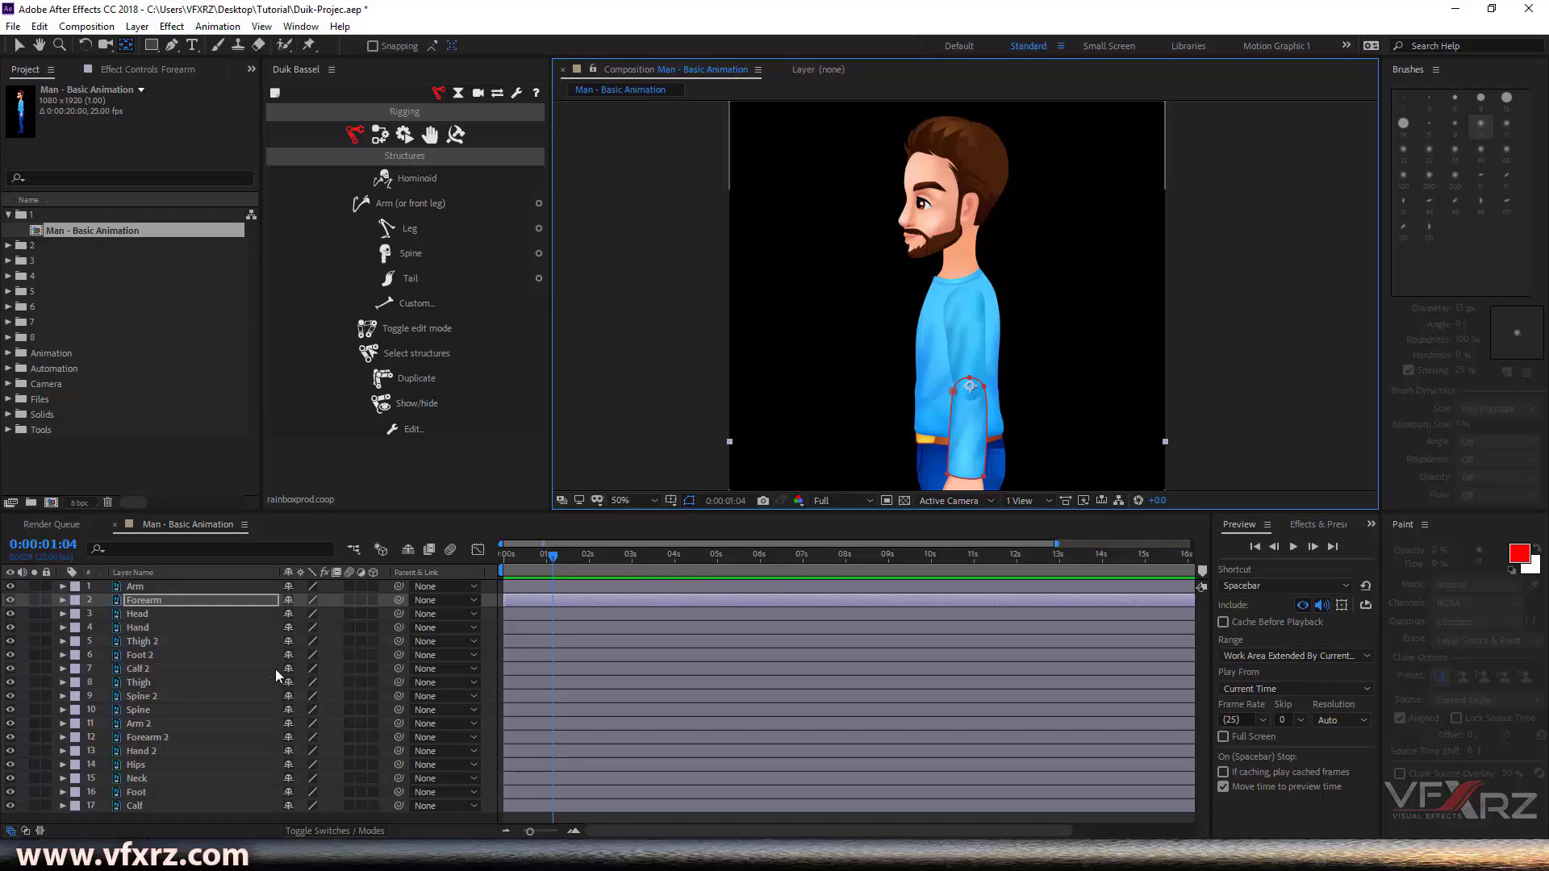
Solo the Hand layer, move its anchor point to the wrist, and turn the solo off again
click(169, 613)
click(167, 623)
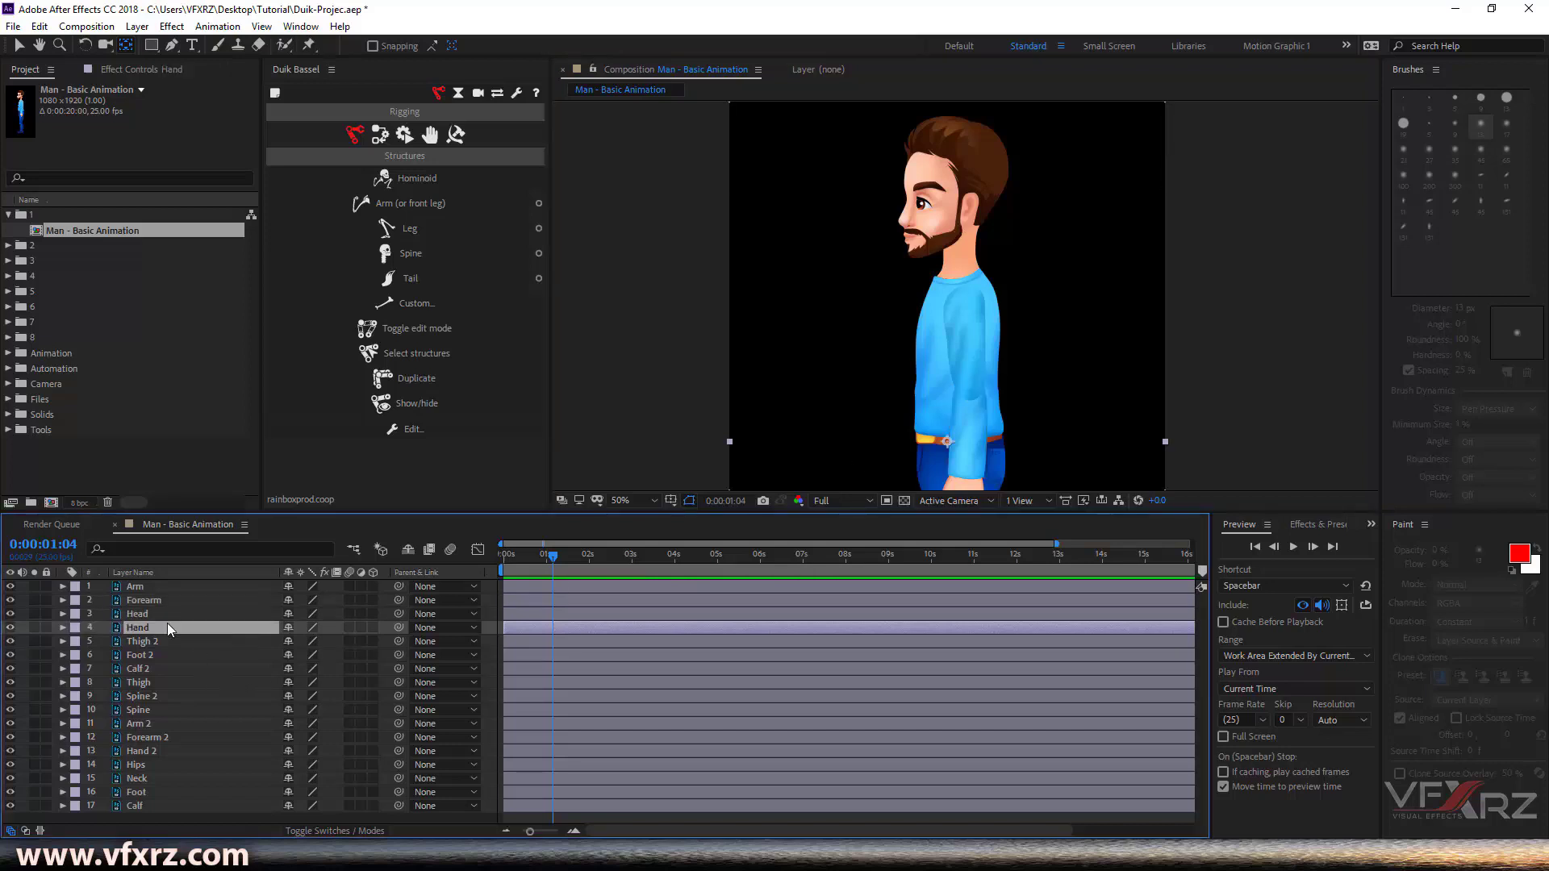
scroll(1011, 462, down, 5)
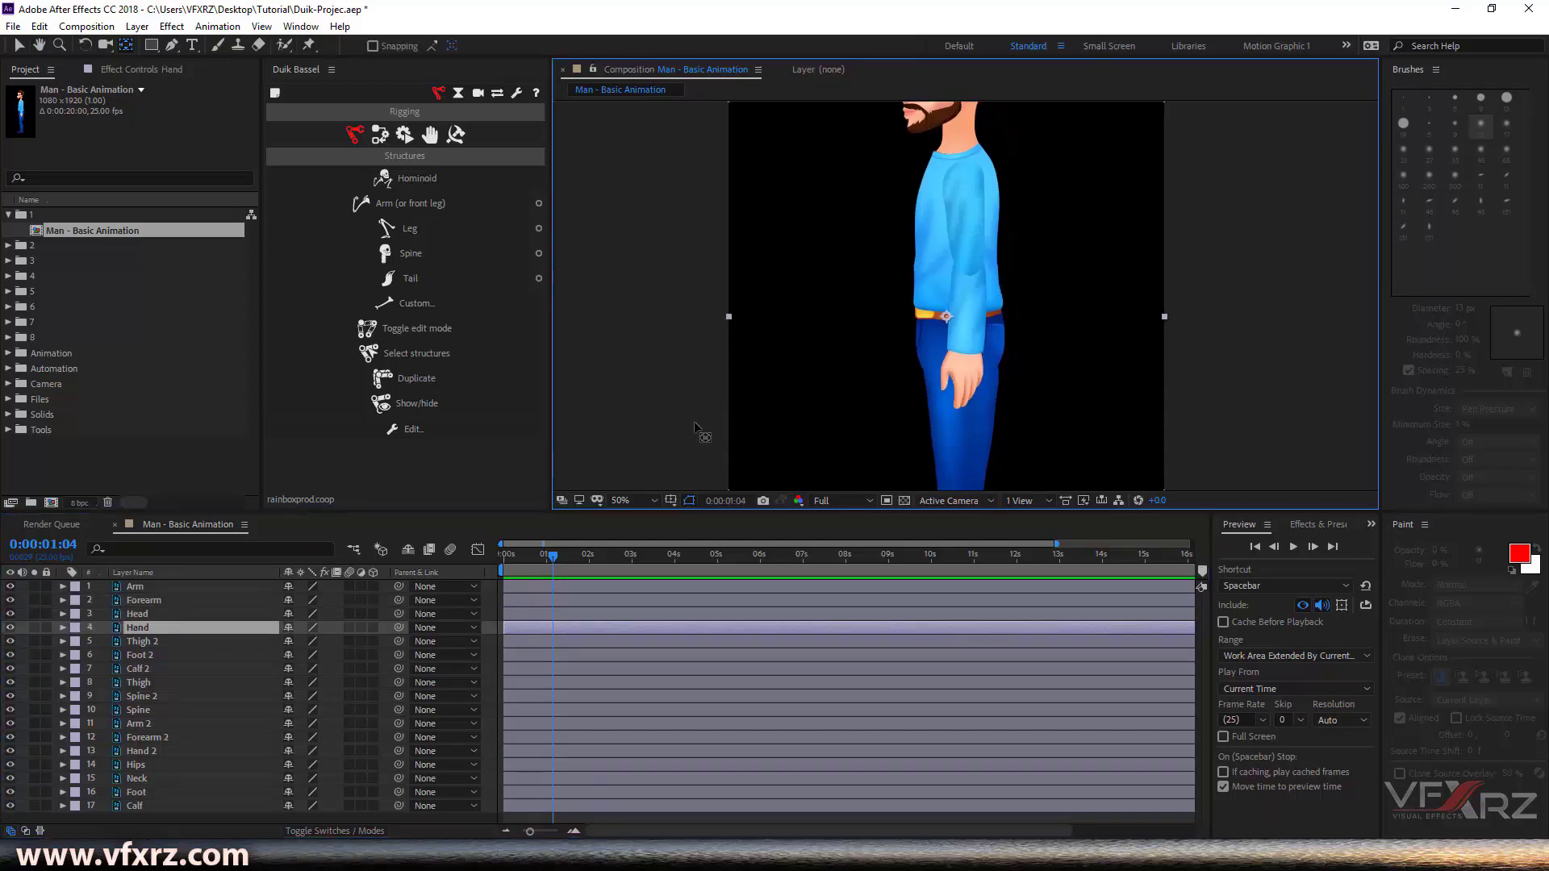
click(36, 621)
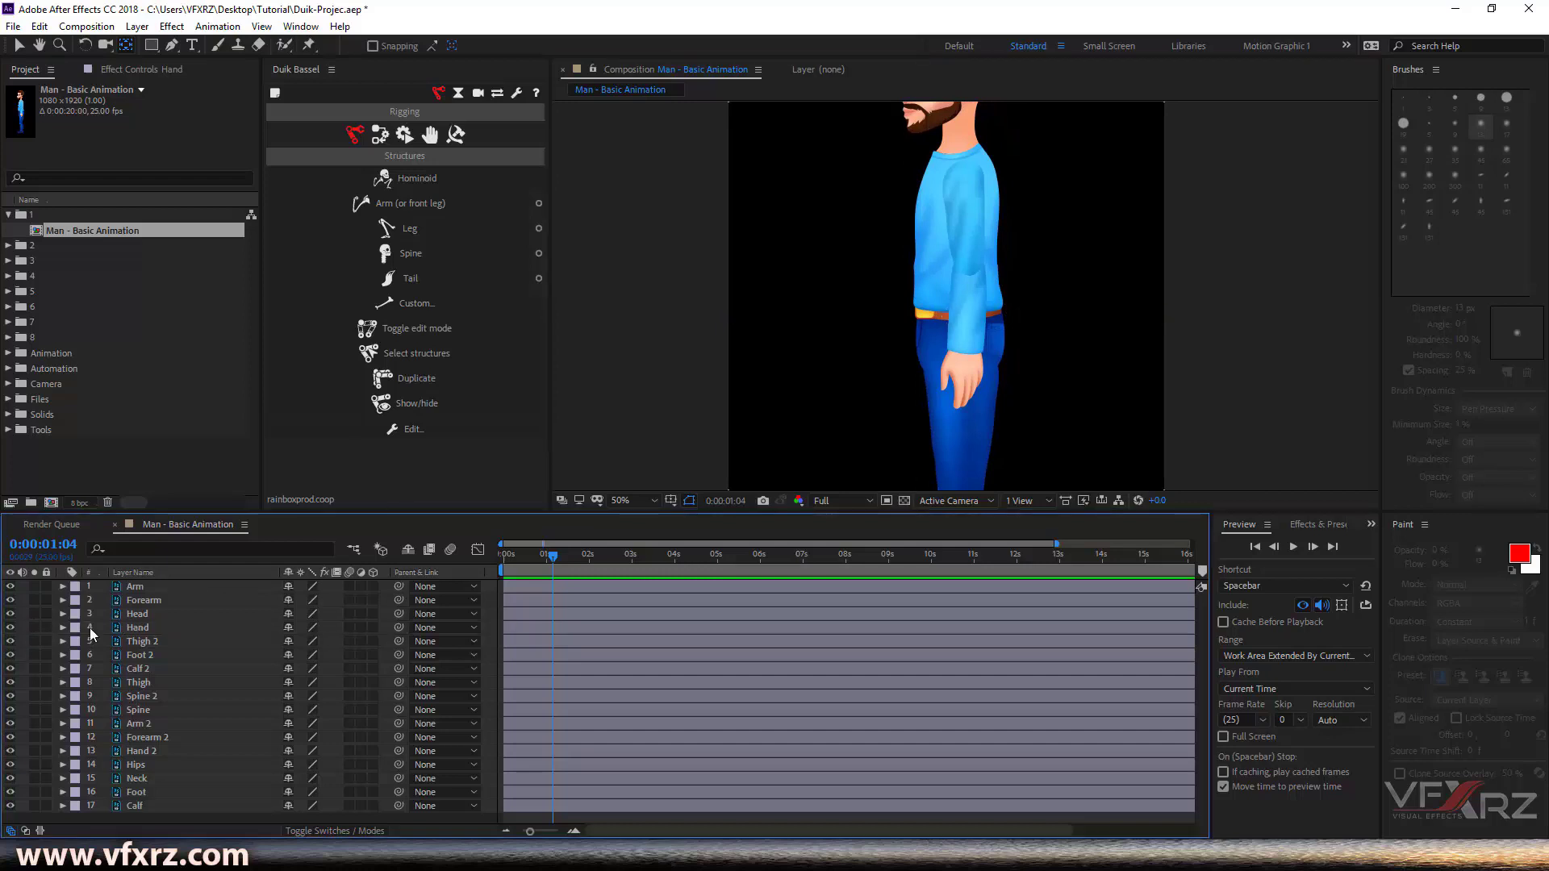
click(138, 615)
click(140, 629)
click(33, 626)
click(962, 342)
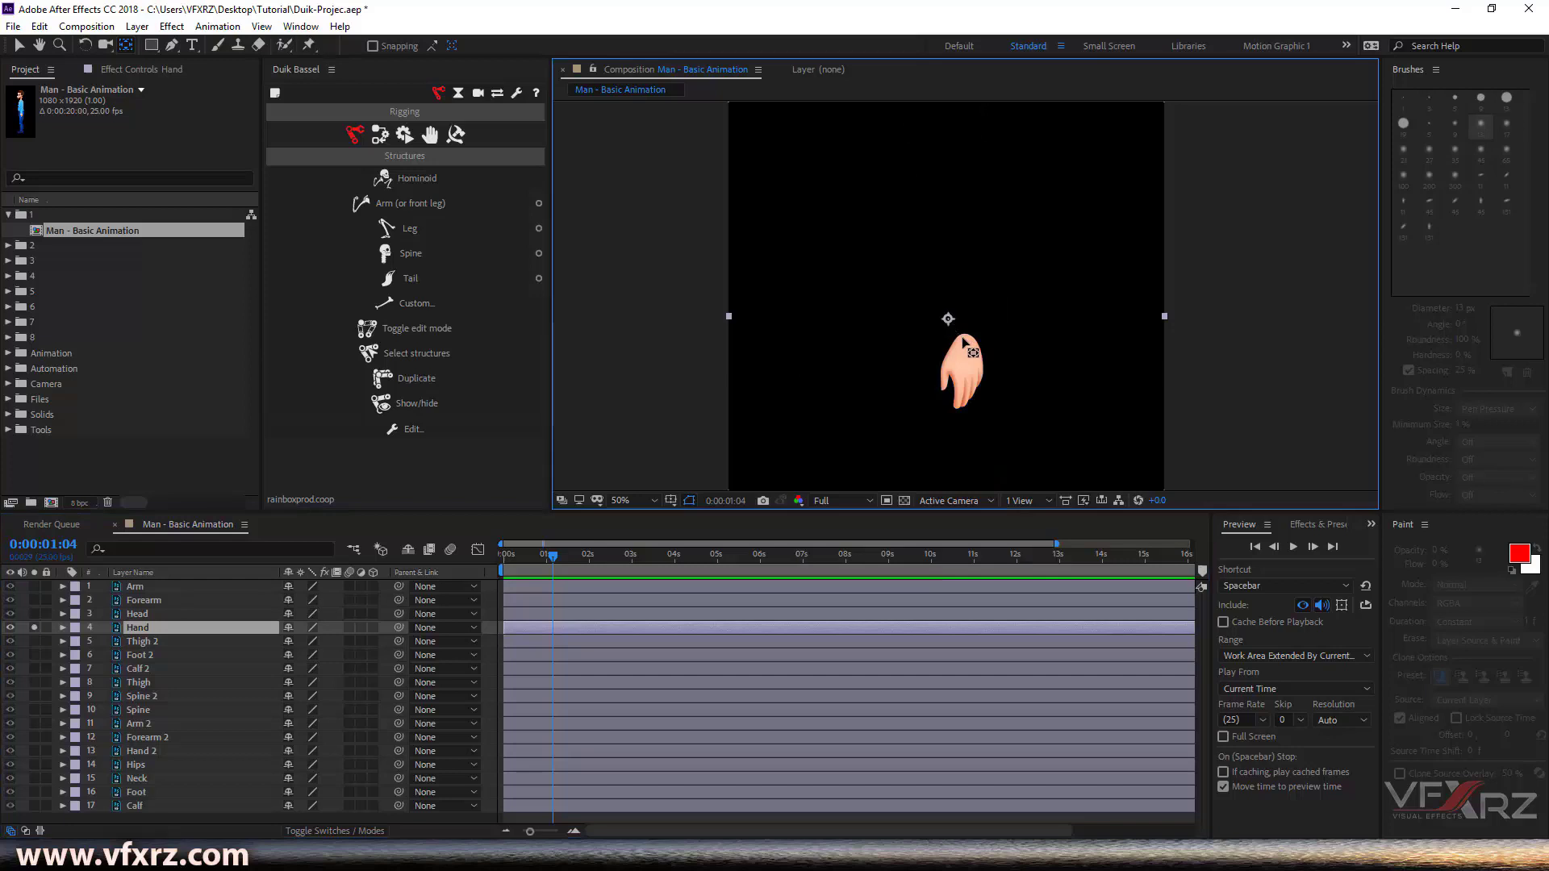
drag(961, 337, 966, 339)
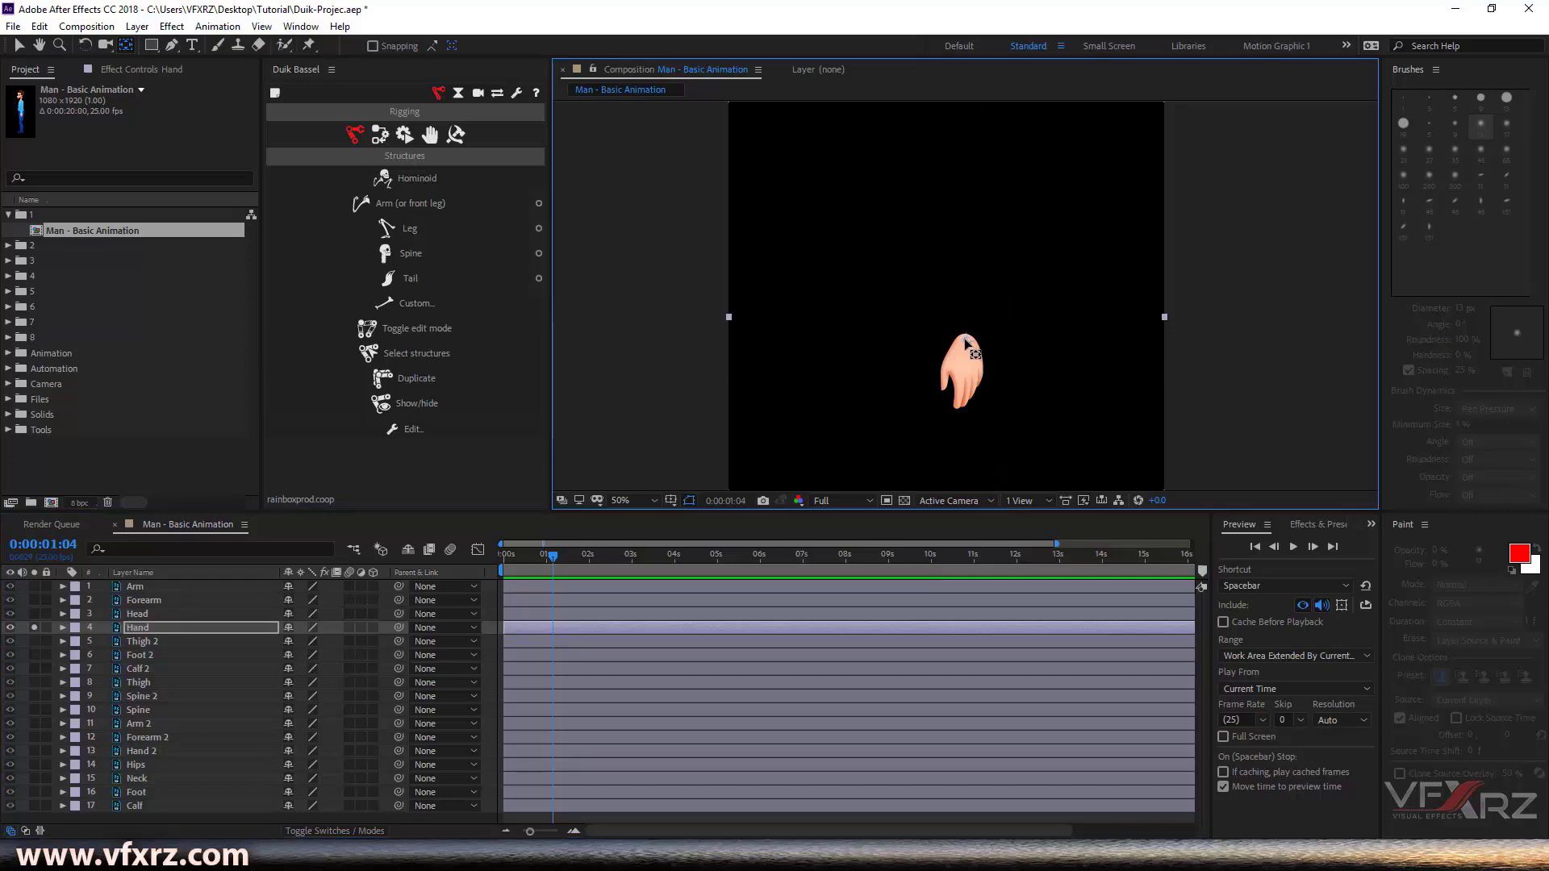
click(34, 627)
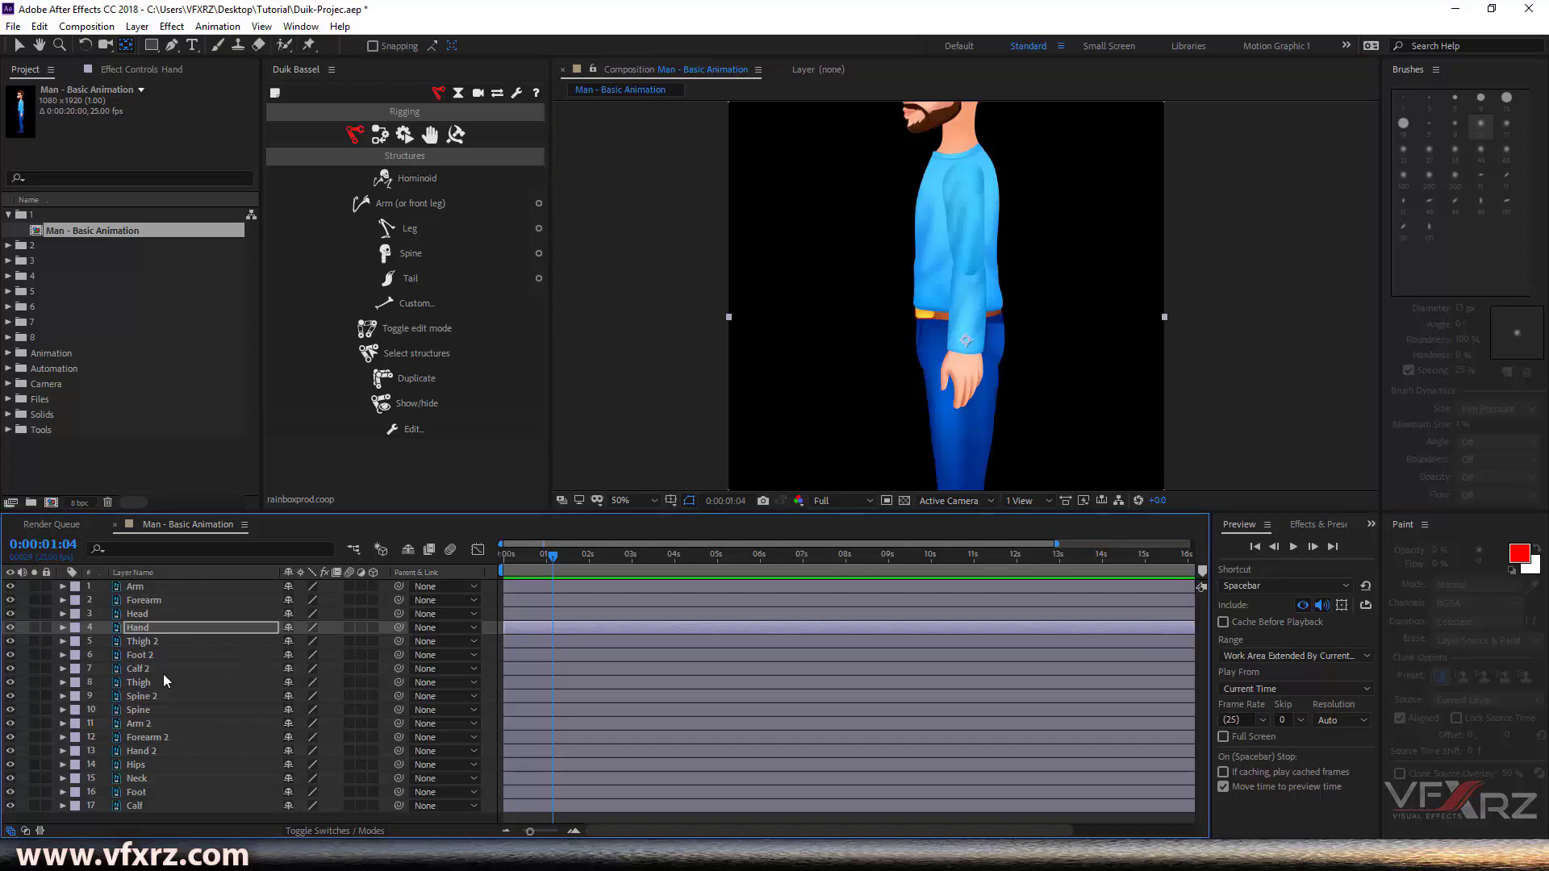
Isolate the Arm 2 layer, place its anchor point at the shoulder, and restore the other layers
mouse_move(977, 196)
mouse_down()
mouse_move(988, 332)
mouse_move(973, 216)
mouse_up()
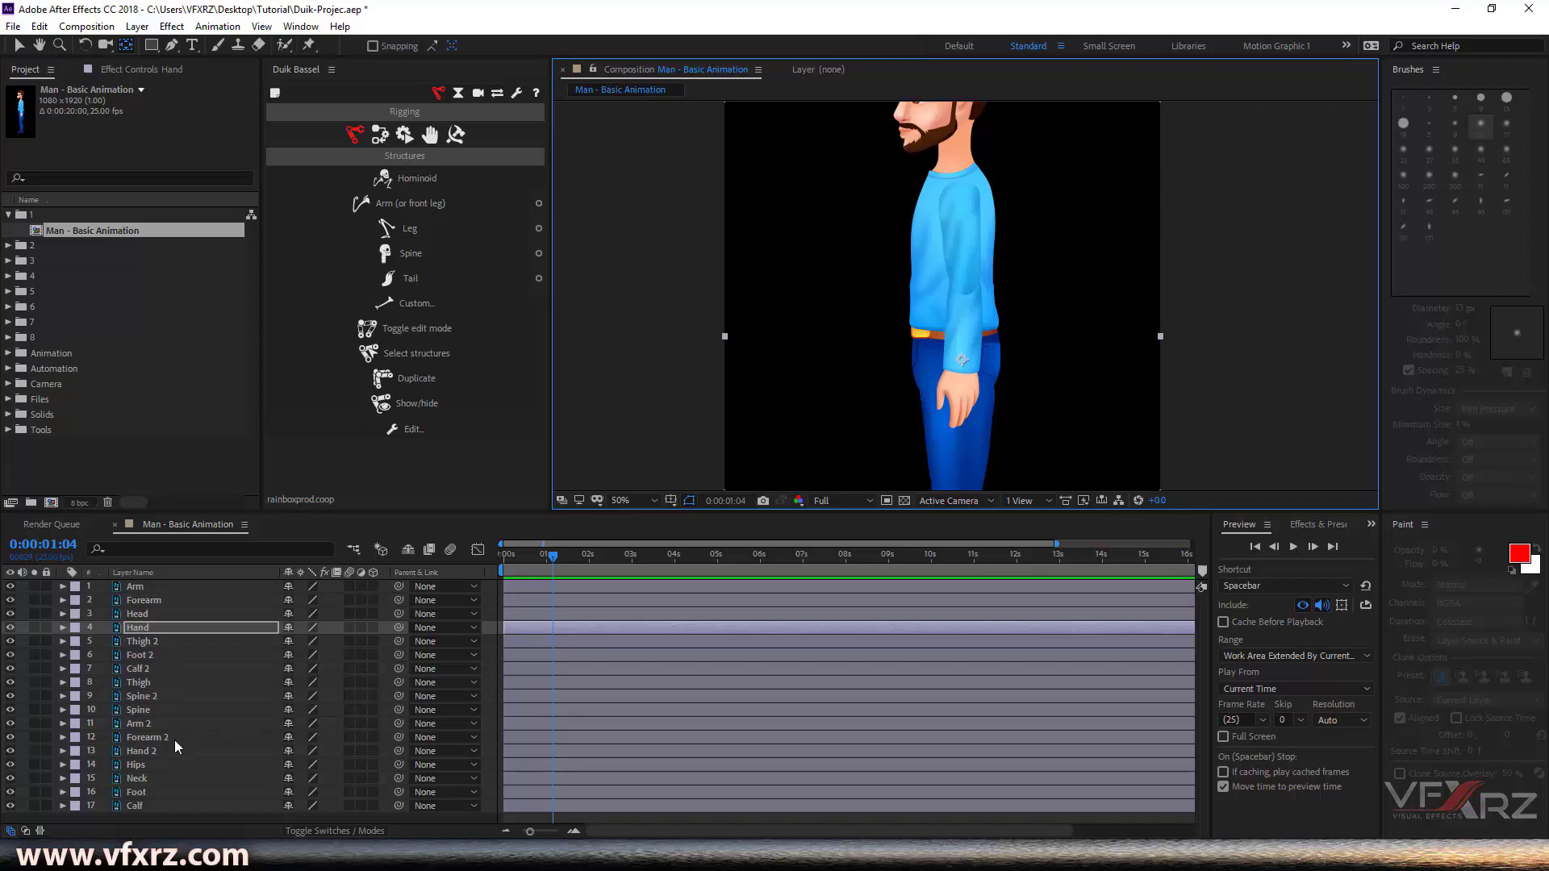
click(147, 710)
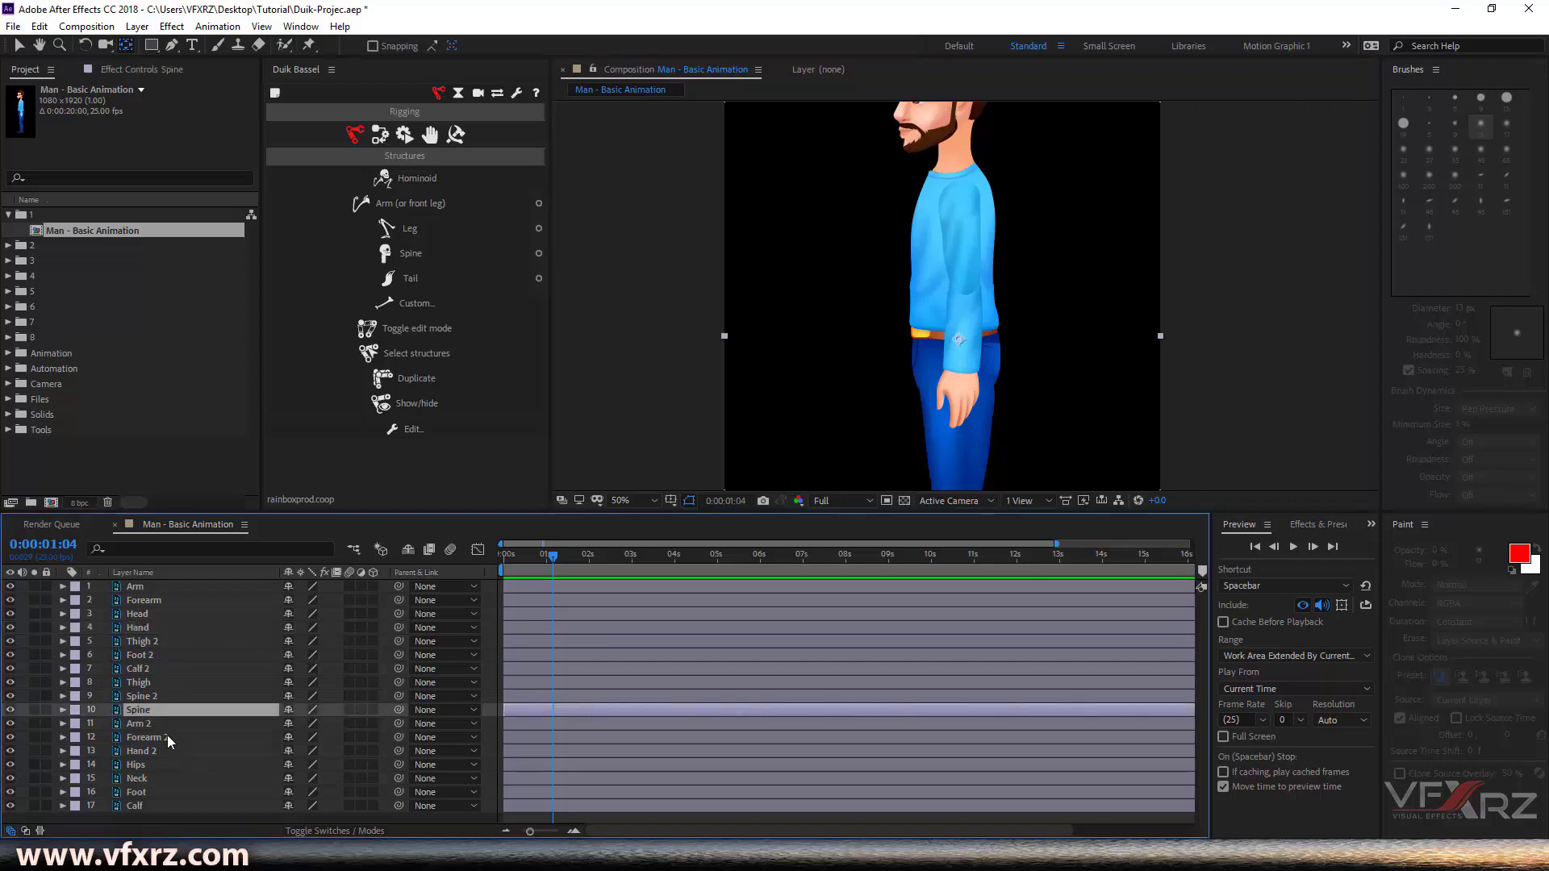
click(155, 735)
click(139, 725)
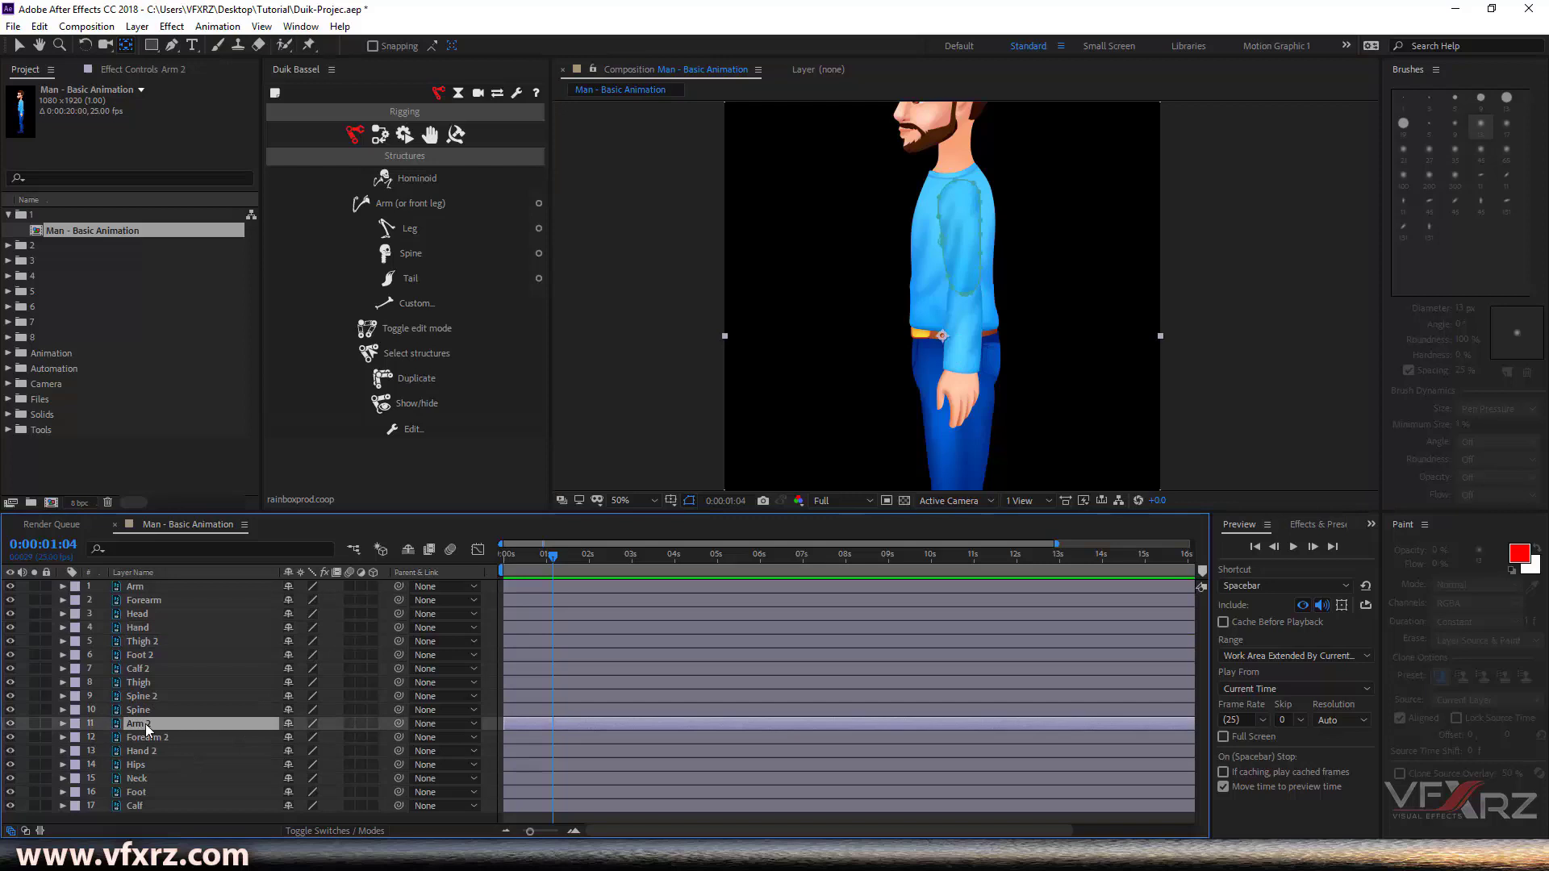
click(34, 724)
drag(944, 337, 959, 187)
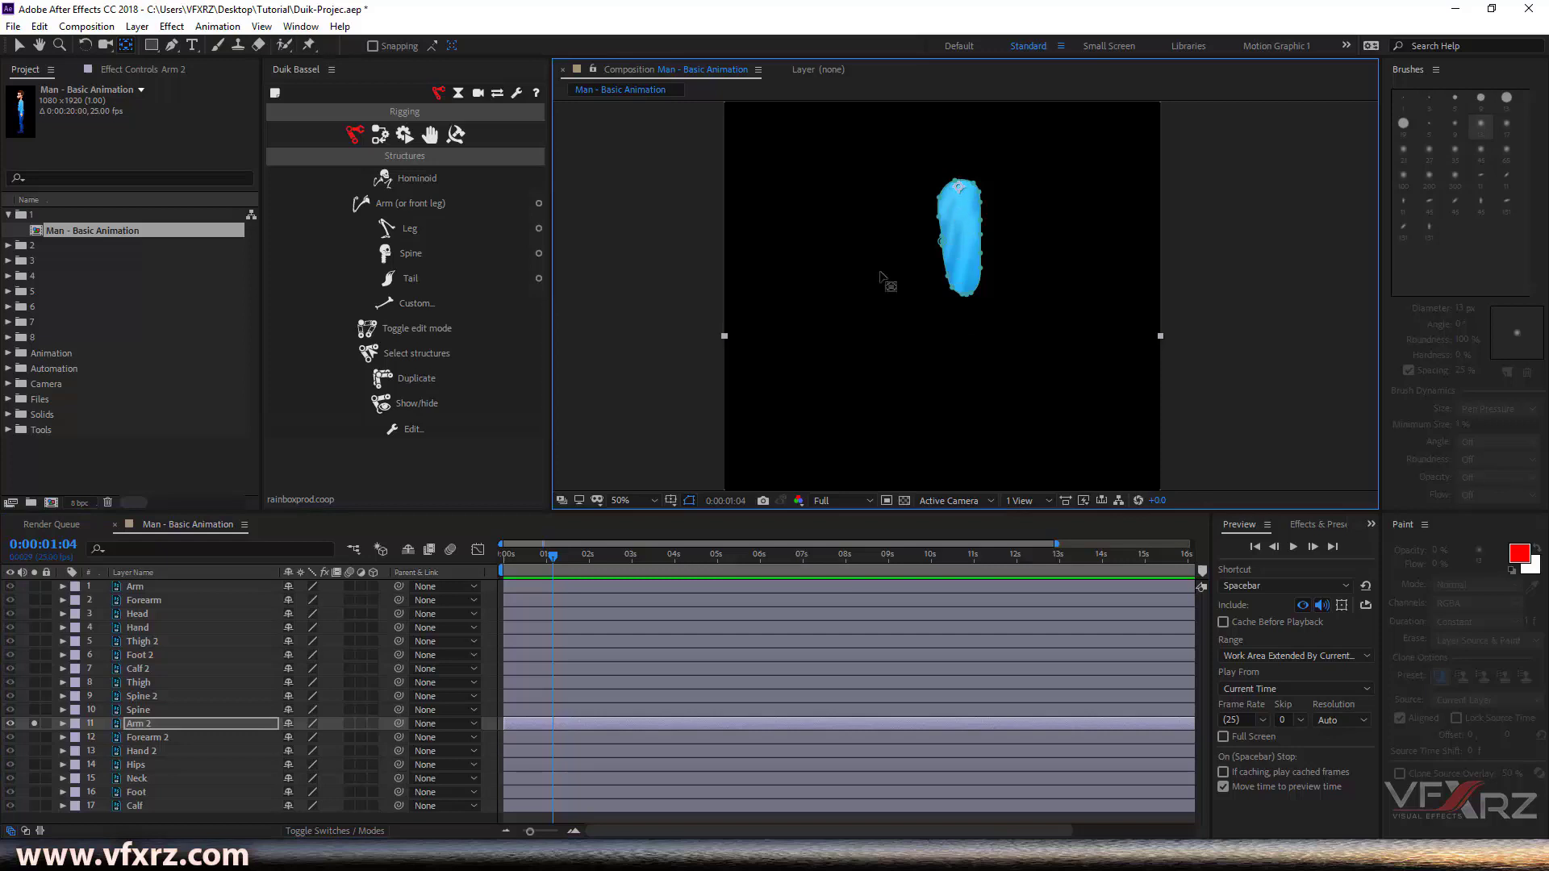
click(34, 723)
Move the Forearm 2 anchor point to the elbow and, with Hand 2 temporarily soloed, its anchor point to the wrist
click(149, 737)
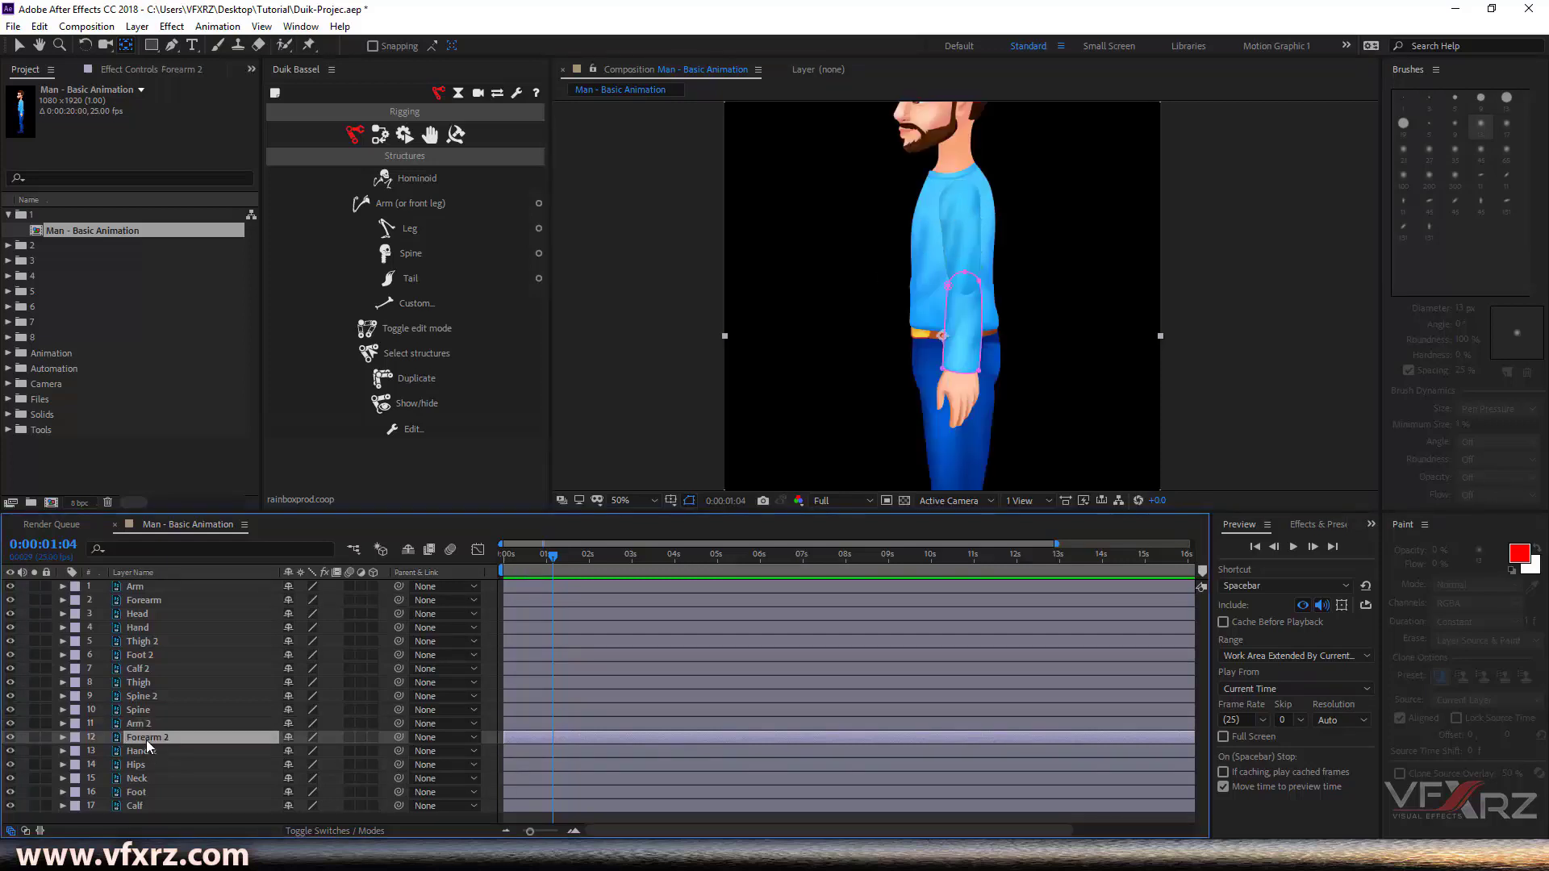
drag(944, 337, 967, 281)
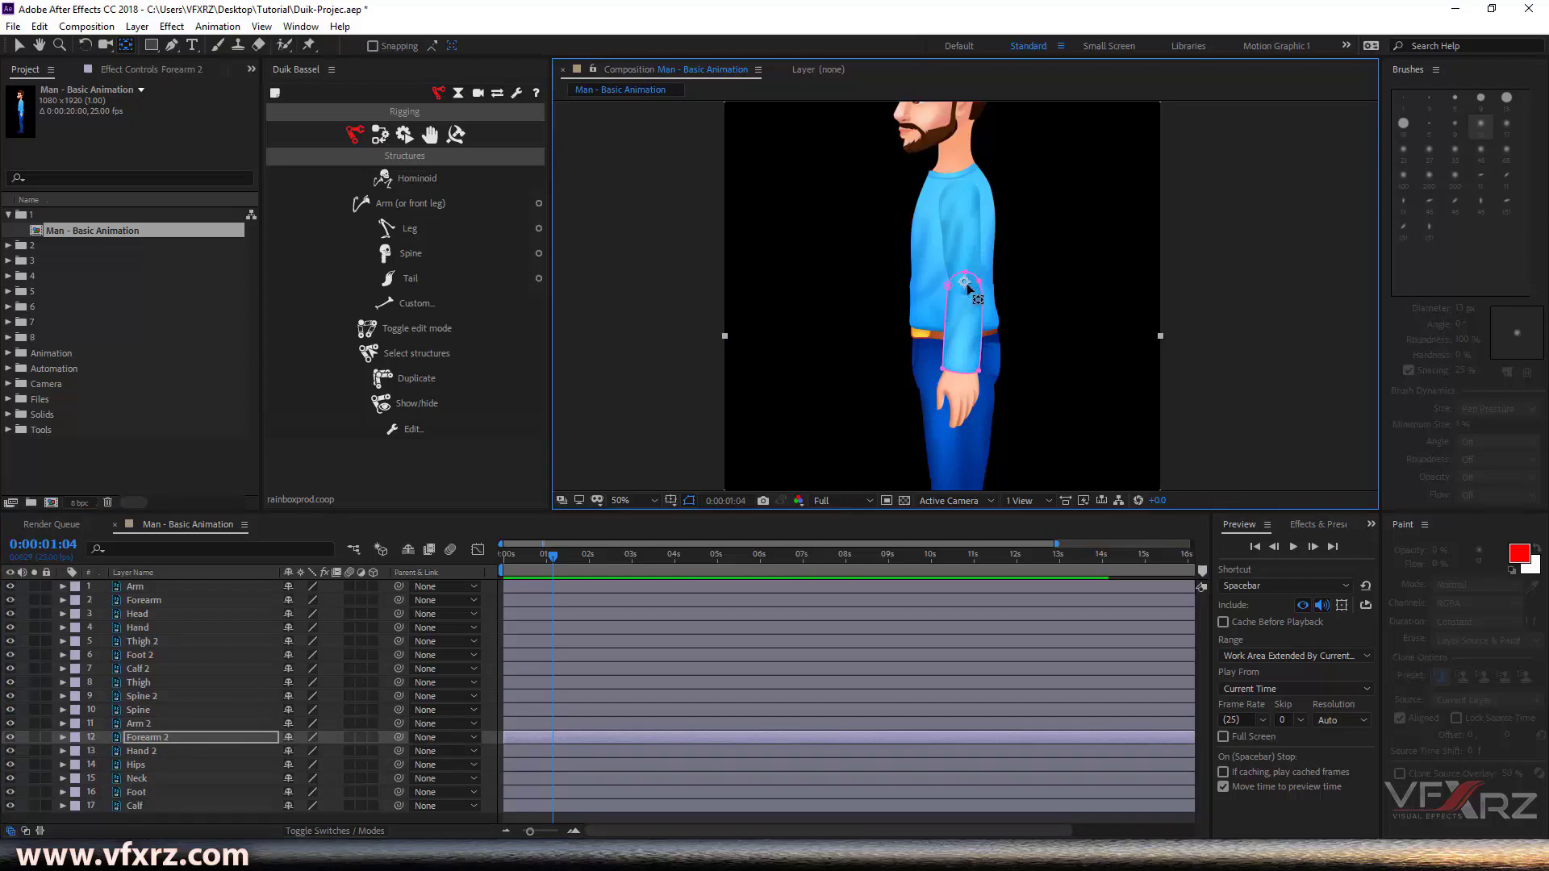
click(148, 753)
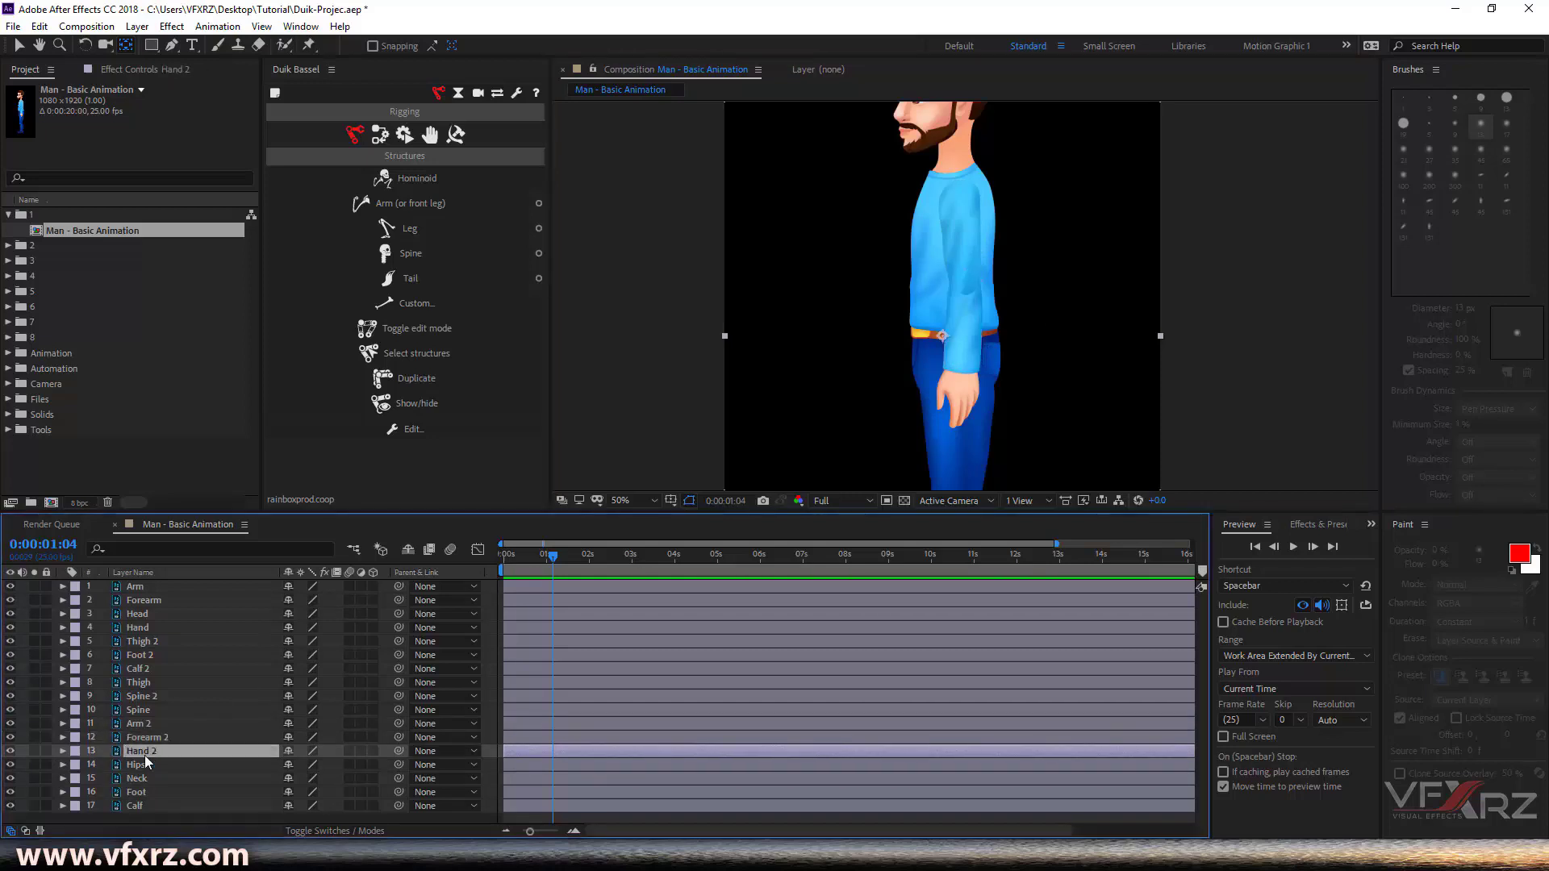
click(34, 750)
drag(942, 337, 961, 358)
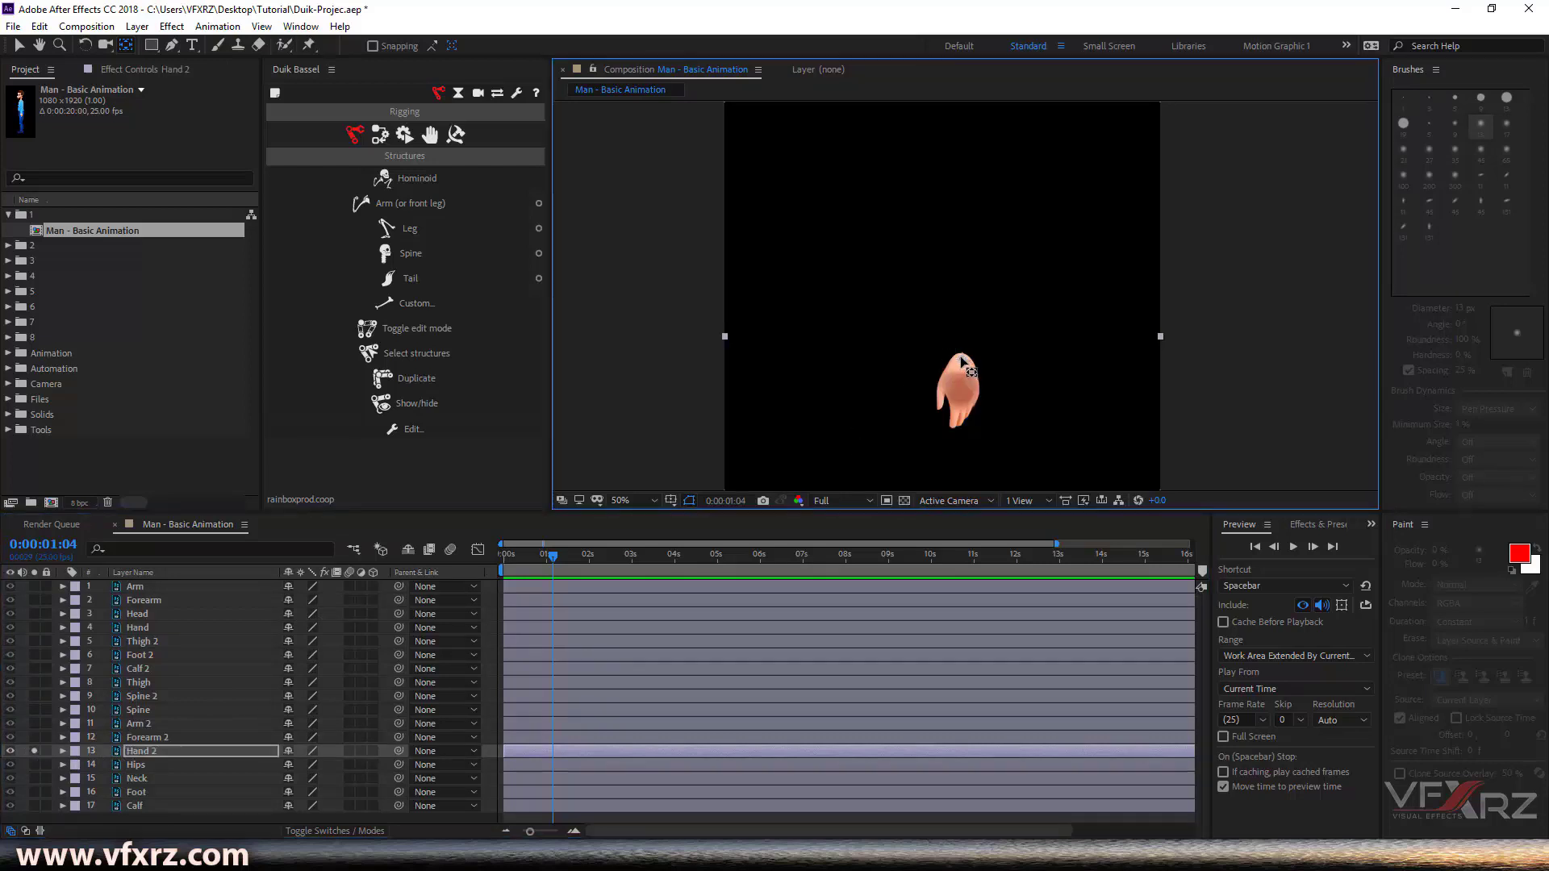
click(35, 752)
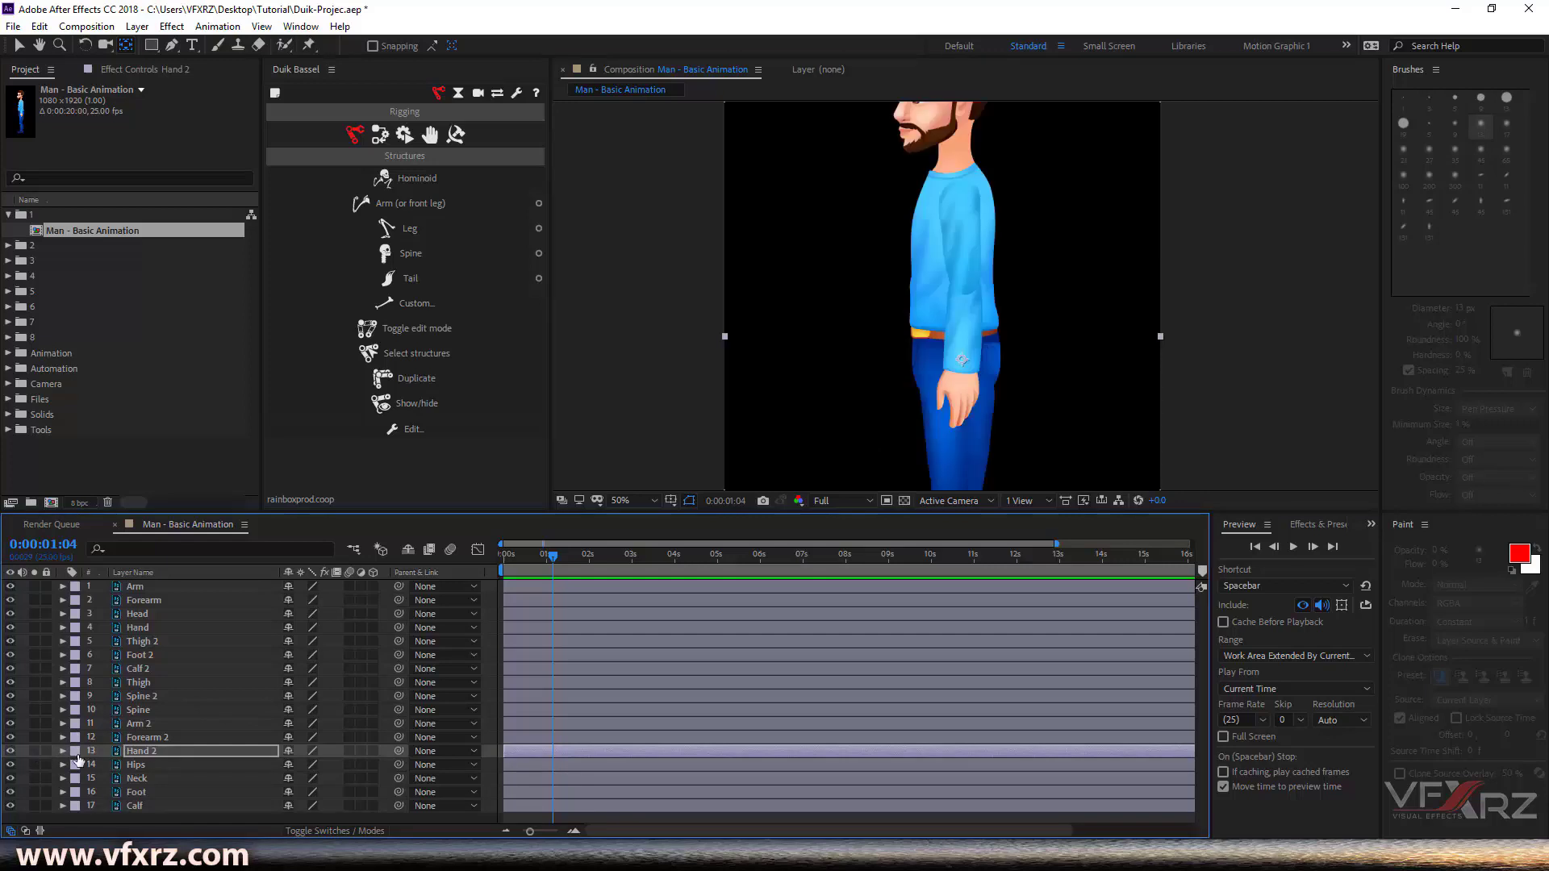
Solo the Hips layer, place its anchor point at the top centre of the hips, and turn the solo off
click(133, 765)
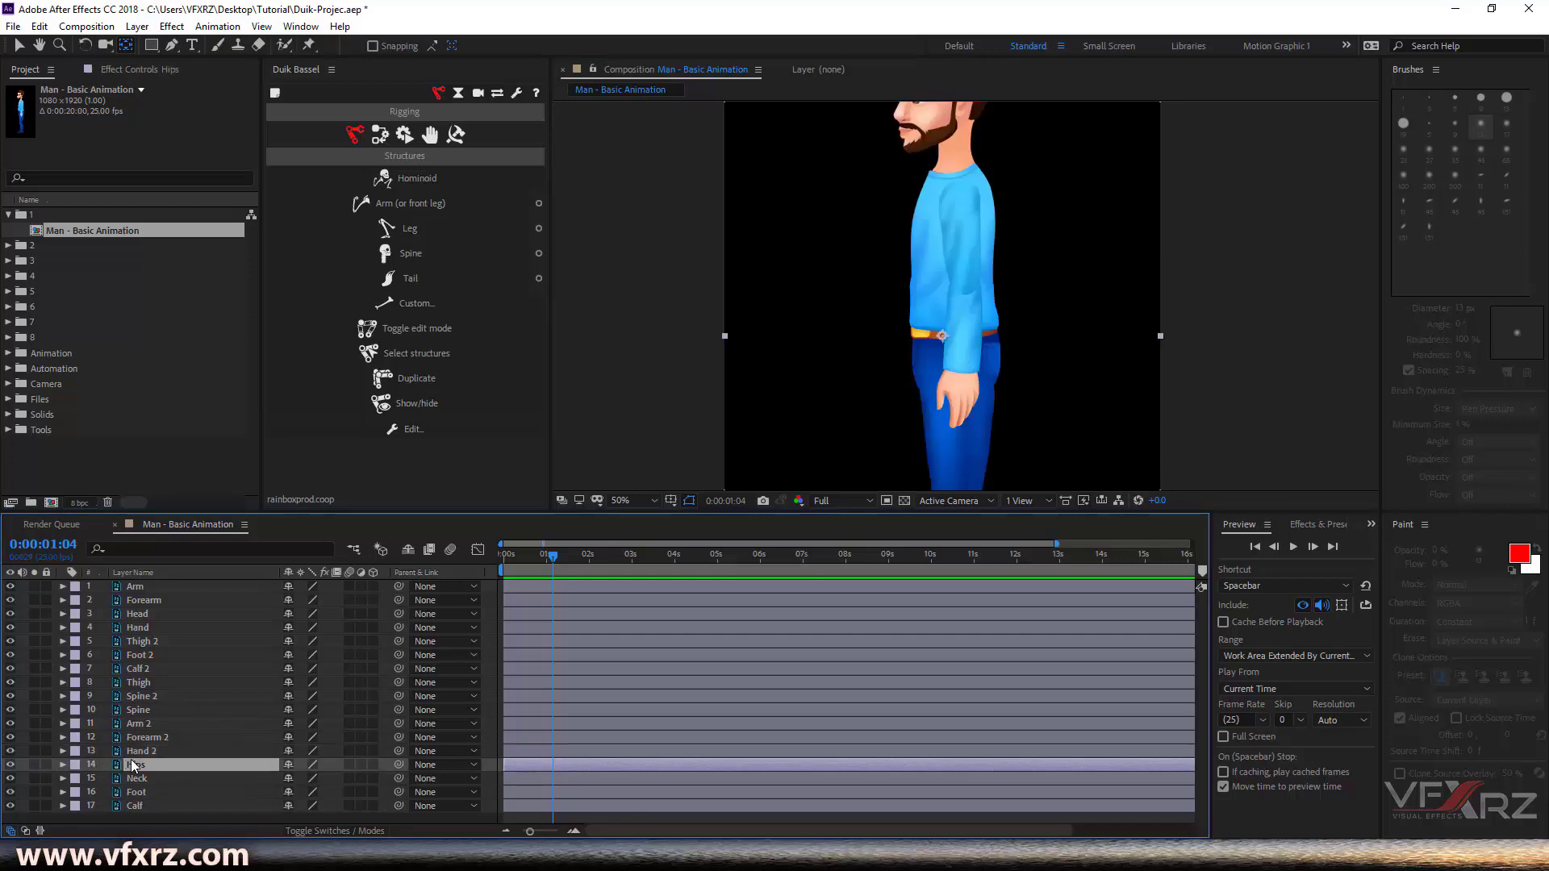
click(34, 764)
click(958, 347)
drag(945, 337, 957, 343)
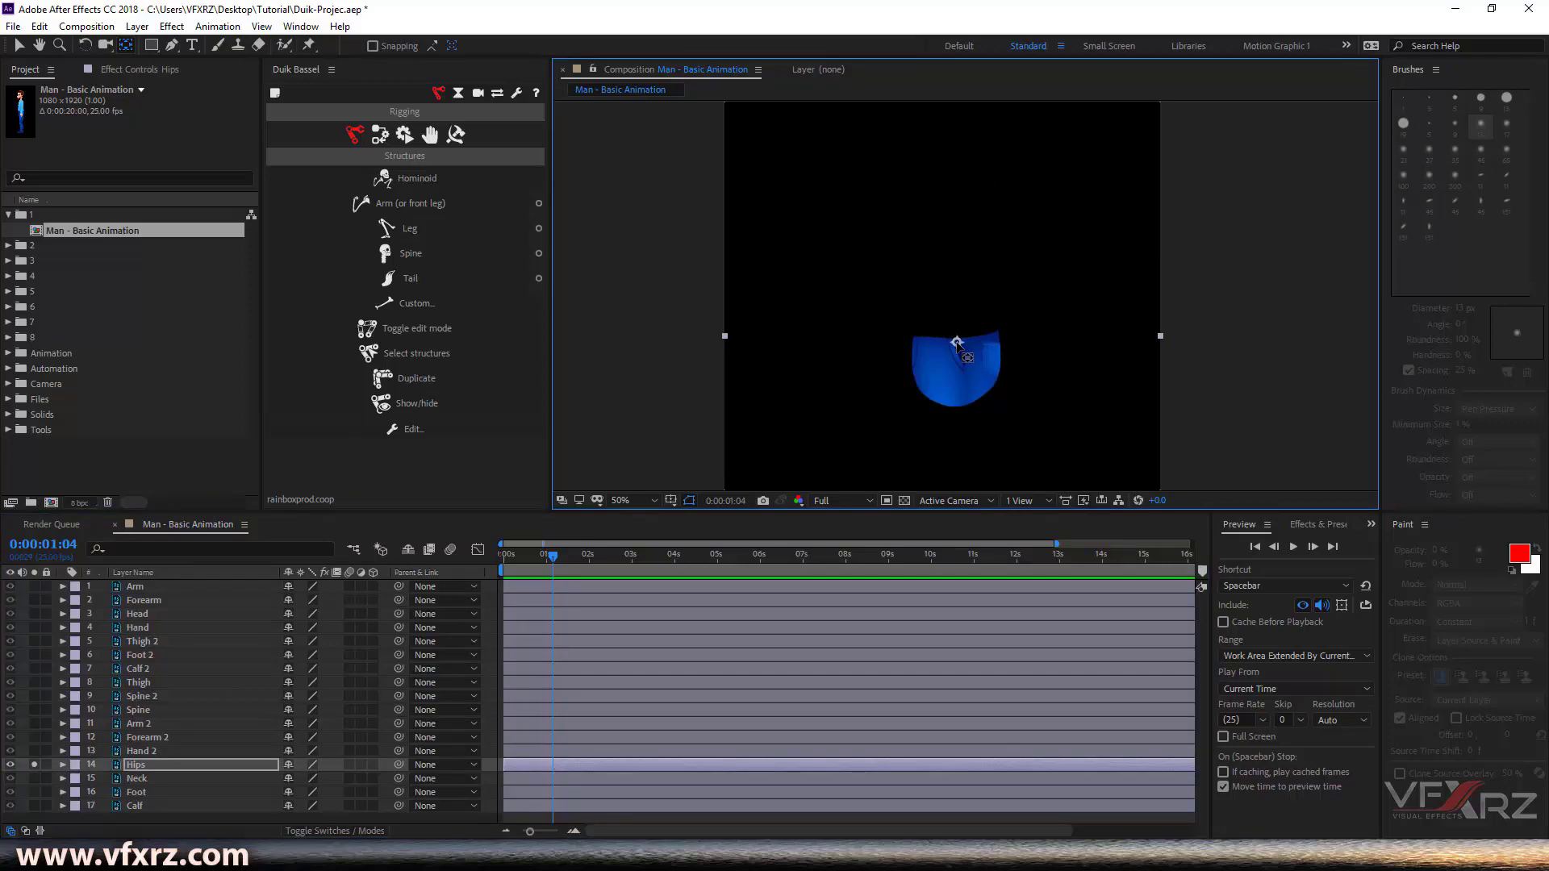
click(28, 764)
click(32, 765)
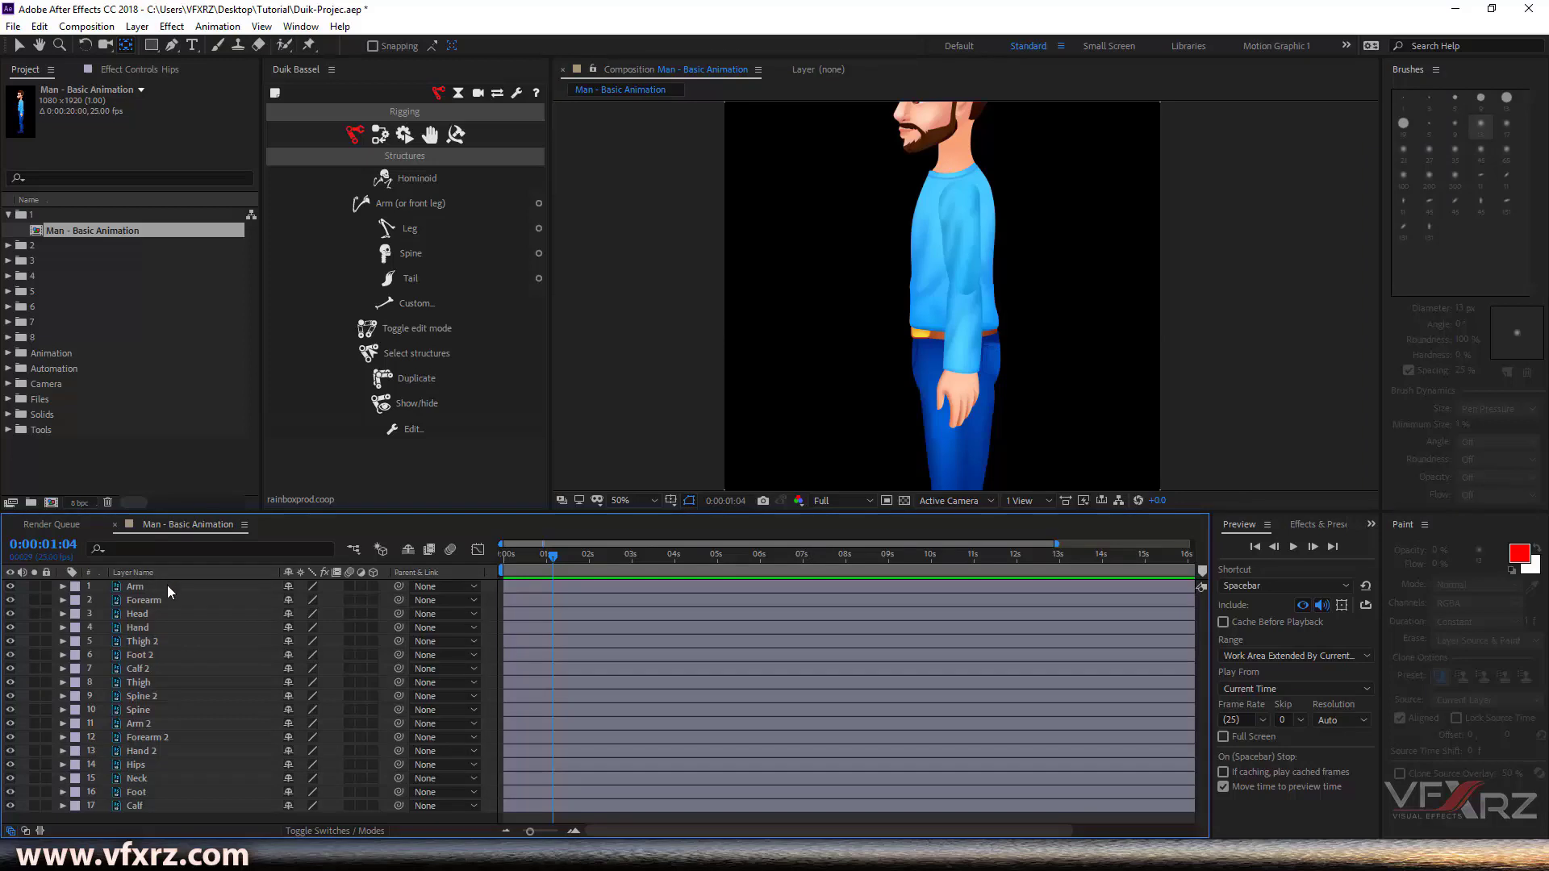
Move the Thigh layer's anchor point to the hip joint at the top of the thigh
click(147, 686)
click(955, 360)
drag(935, 418, 941, 271)
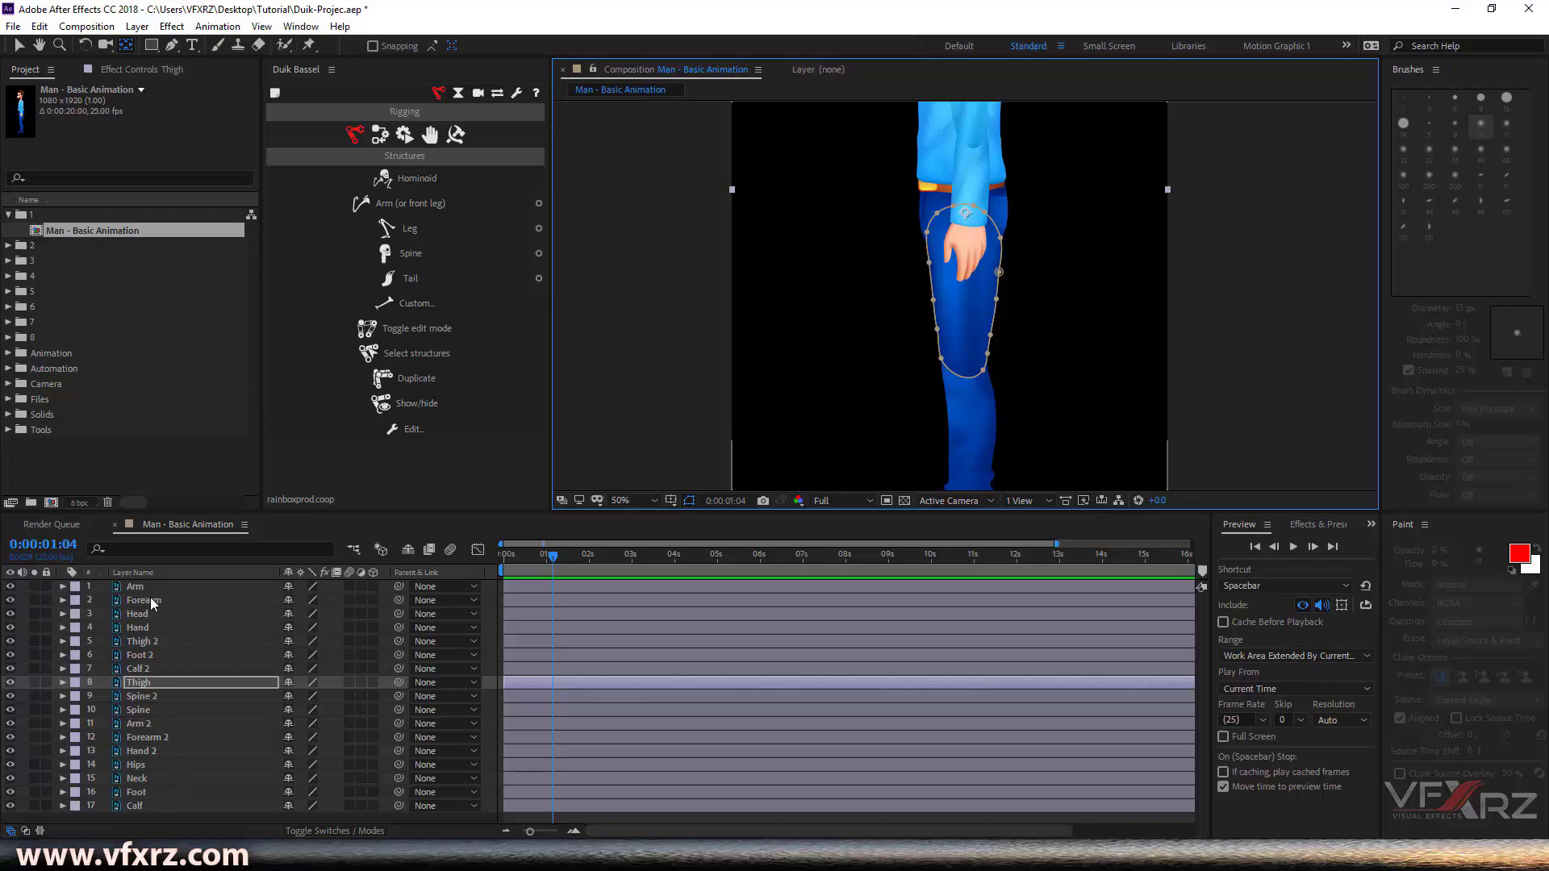
Move the Calf layer's anchor point to the knee and refine its position with the layer temporarily soloed
click(148, 805)
drag(955, 184, 960, 358)
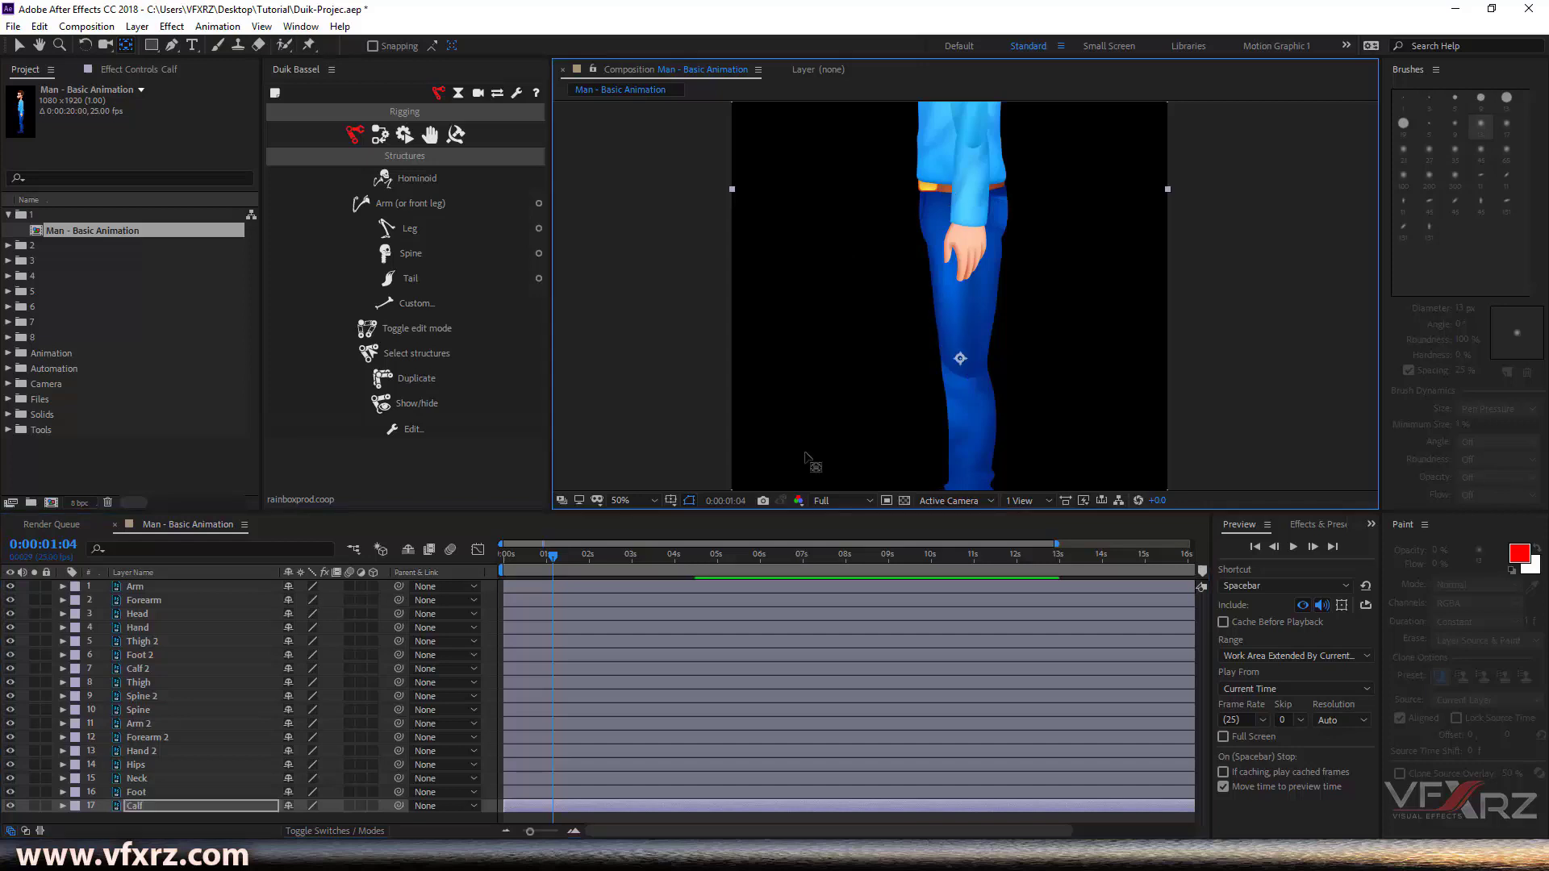
click(34, 805)
click(963, 351)
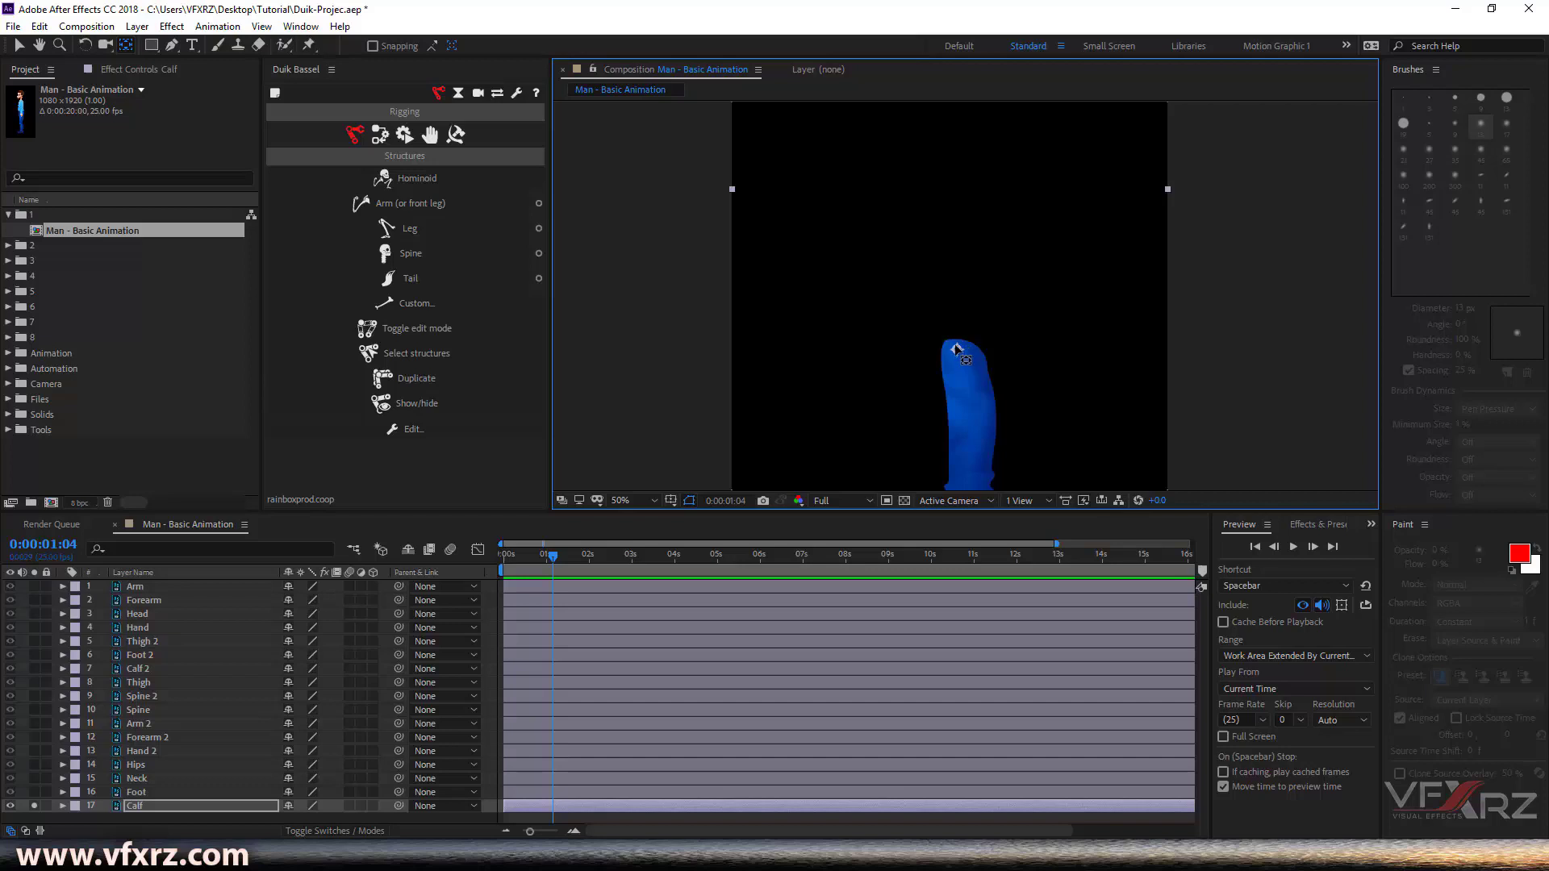
click(35, 805)
Isolate the Foot layer, place its anchor point at the ankle, and show all layers again
click(152, 793)
drag(998, 339, 1022, 207)
click(33, 792)
scroll(986, 270, down, 1)
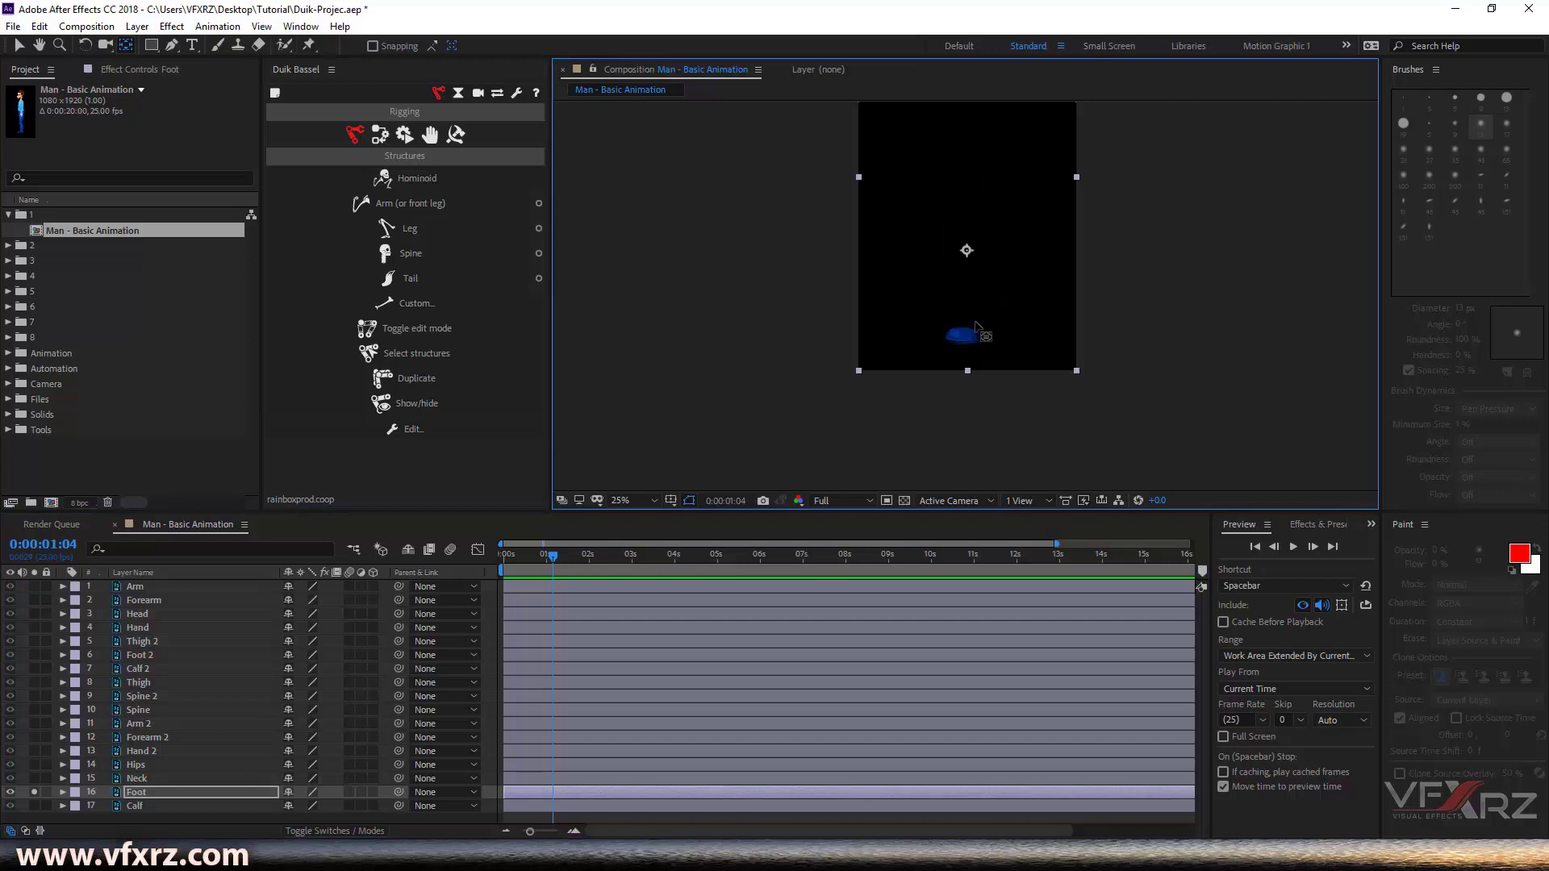
scroll(975, 335, up, 2)
key(y)
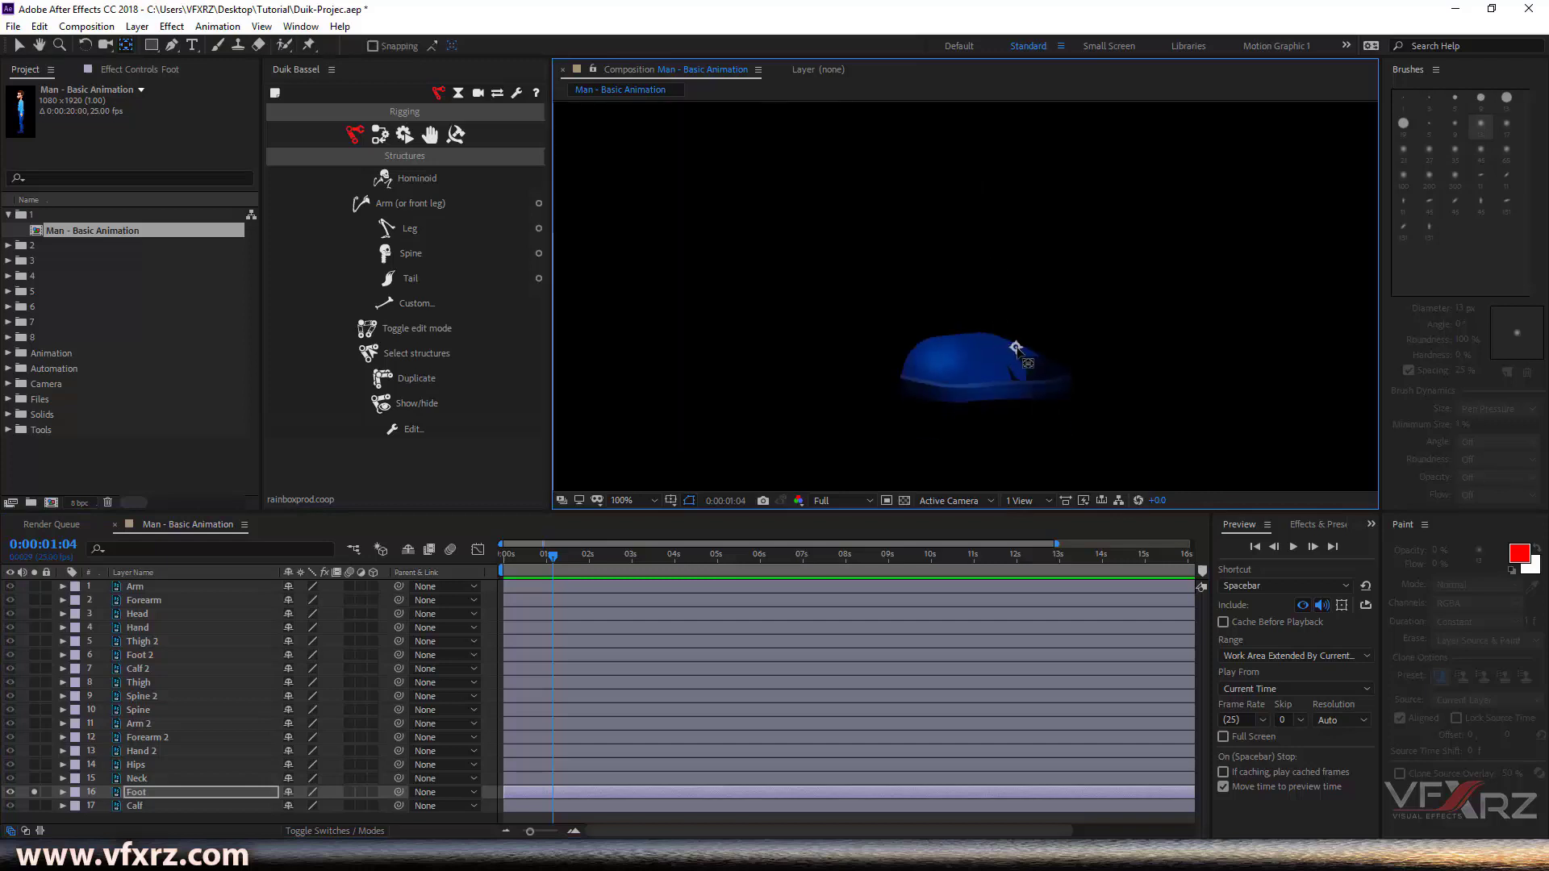
click(34, 792)
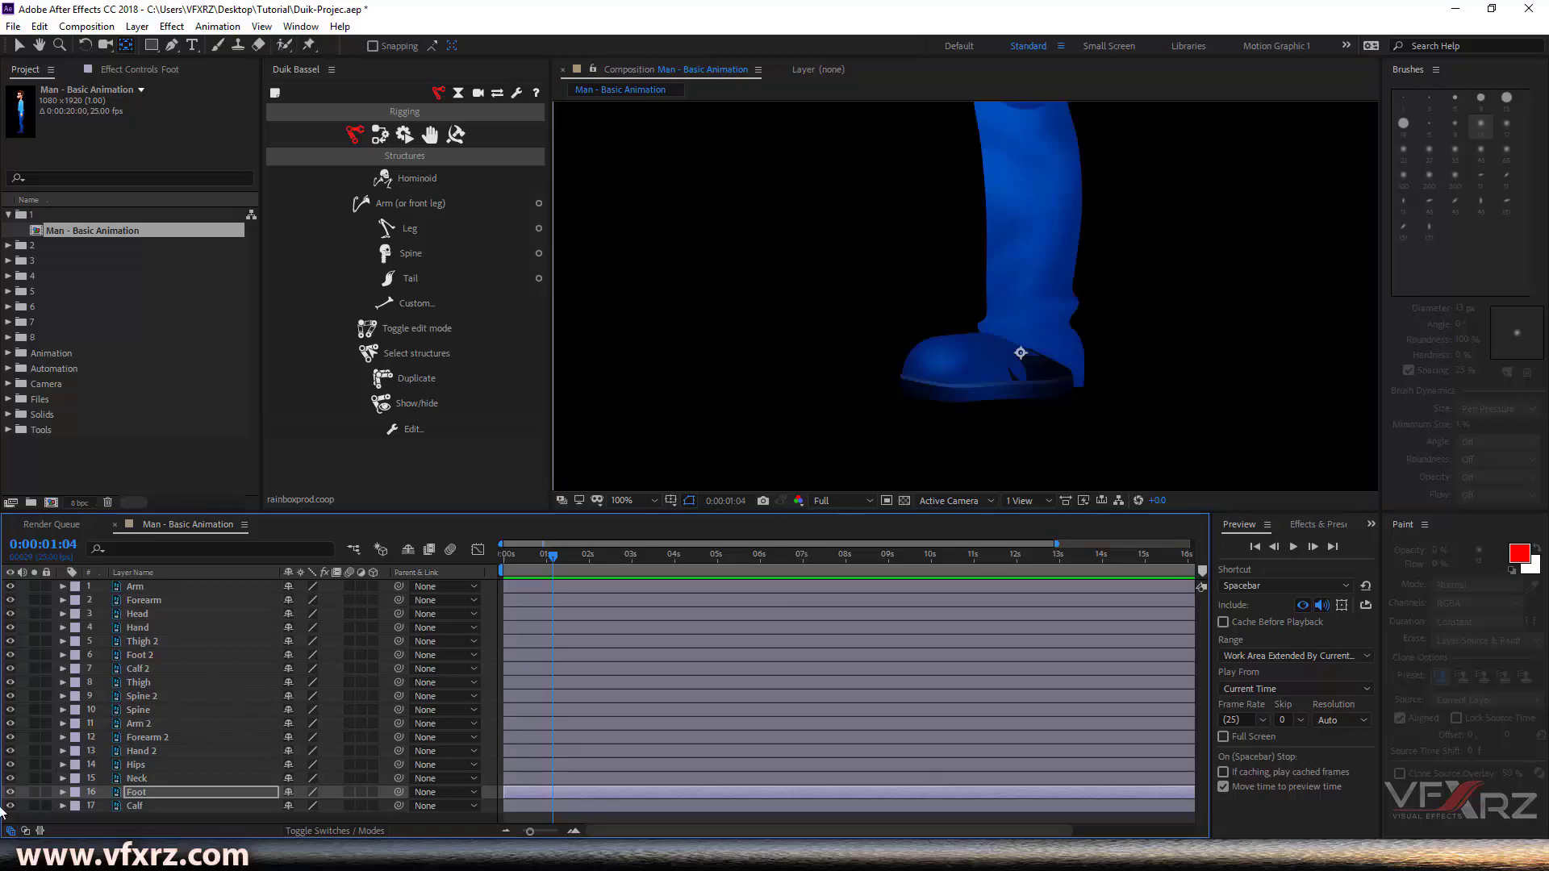
scroll(862, 319, down, 1)
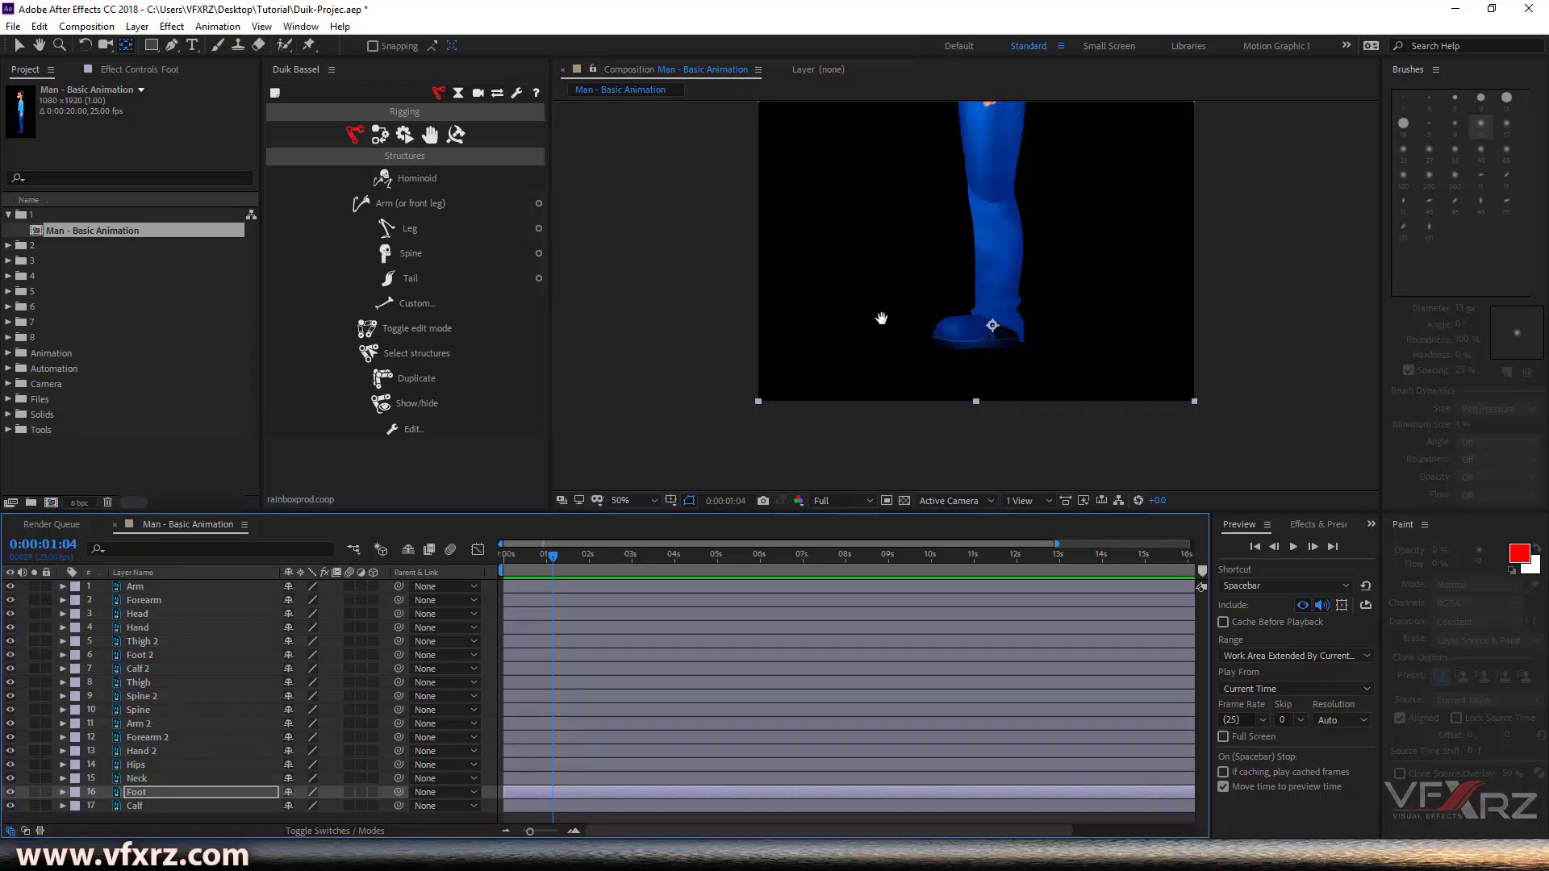
Solo the Calf 2 layer and move its anchor point to the knee at the top of the calf
drag(871, 301, 887, 406)
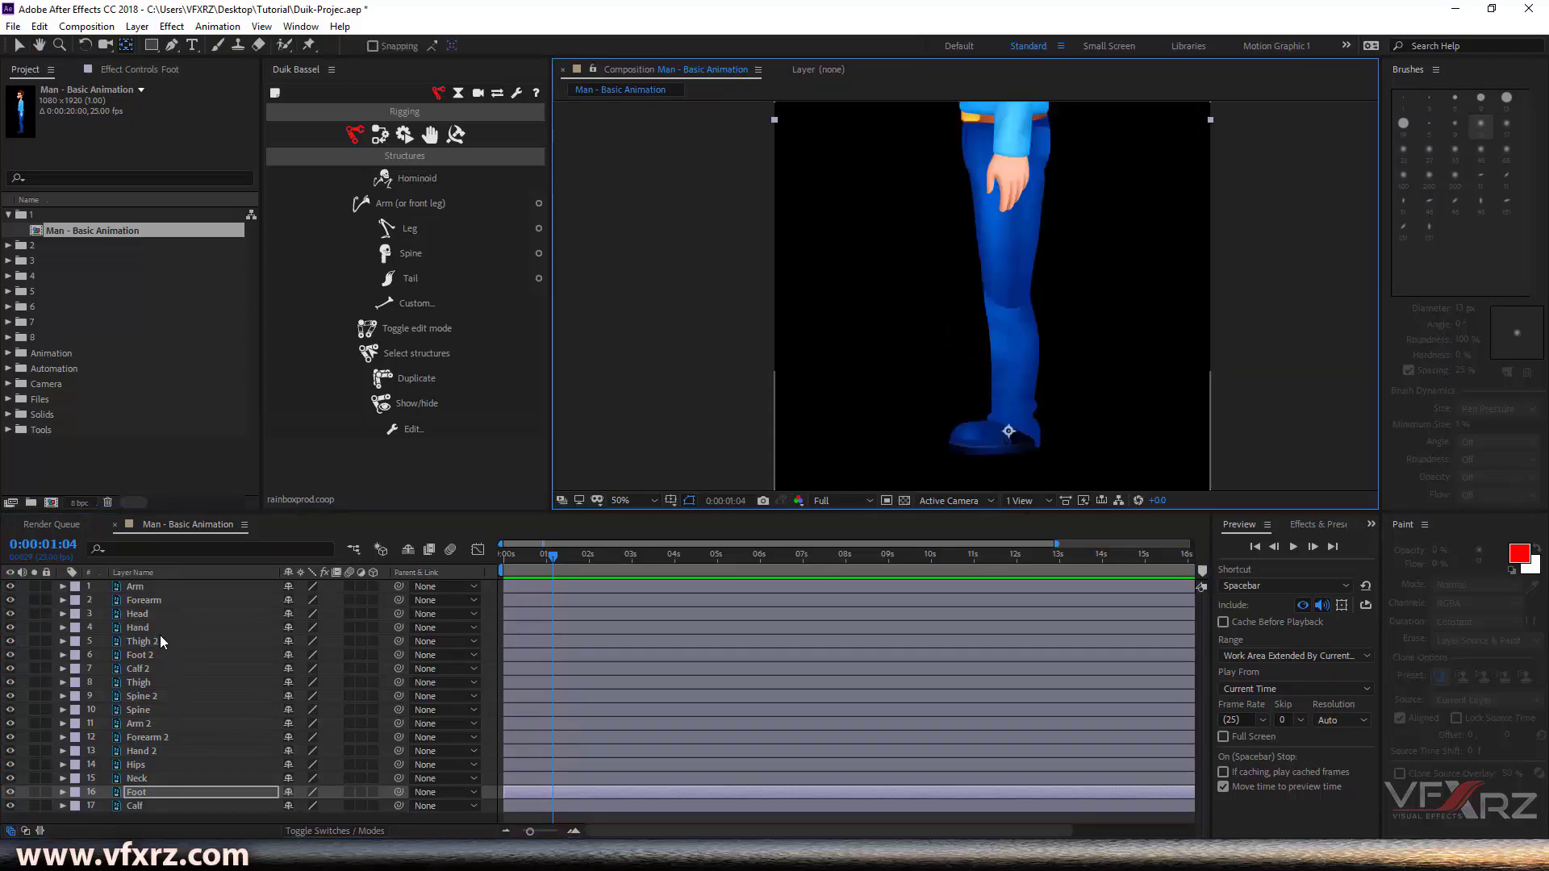
click(154, 666)
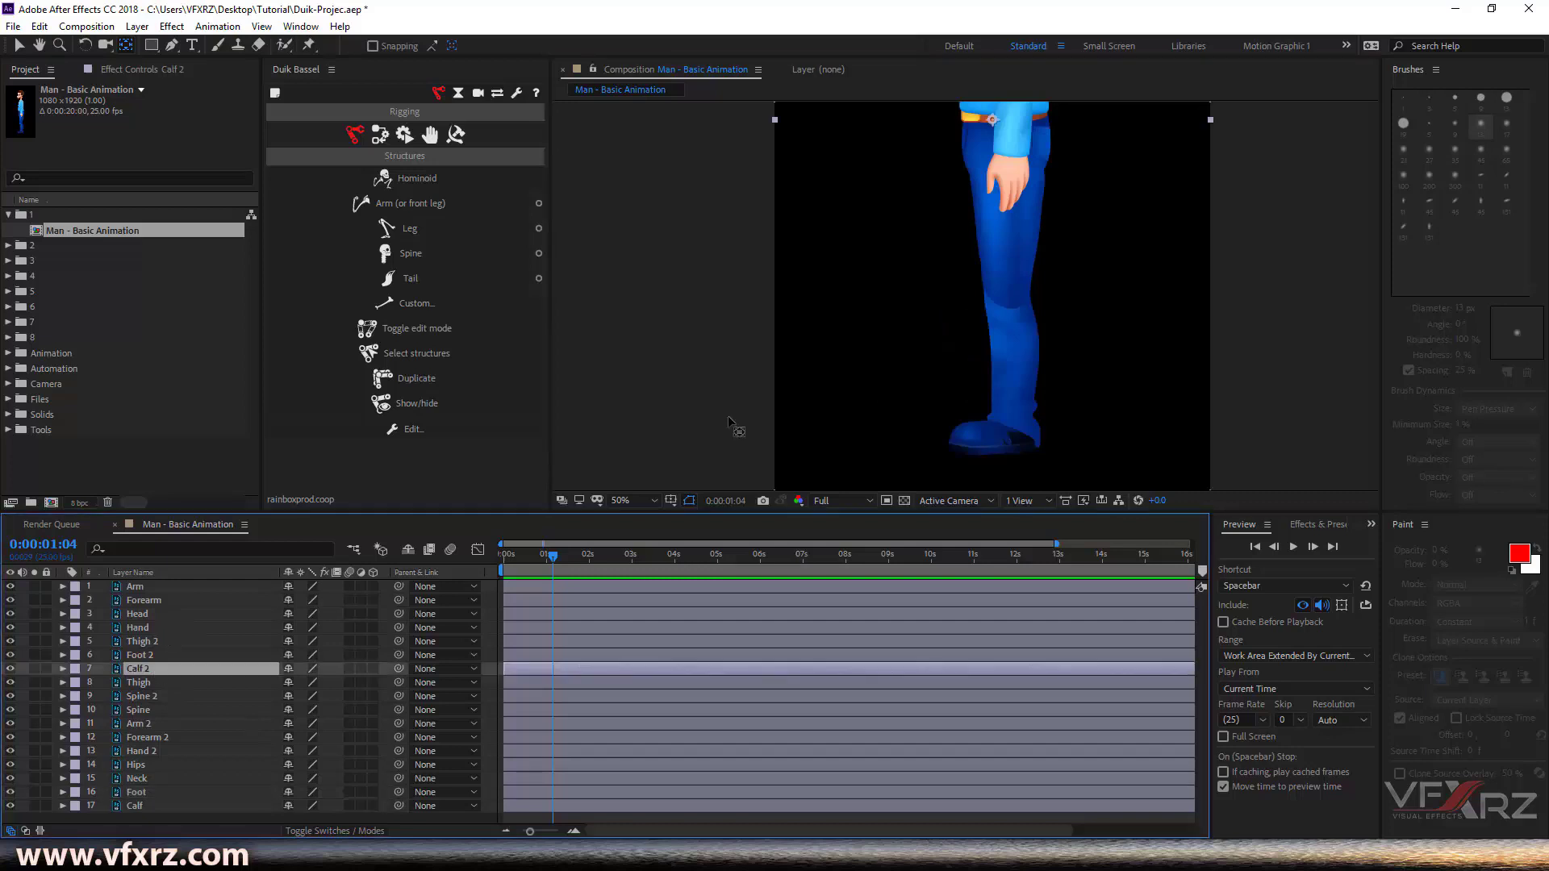
click(33, 667)
drag(991, 118, 1000, 275)
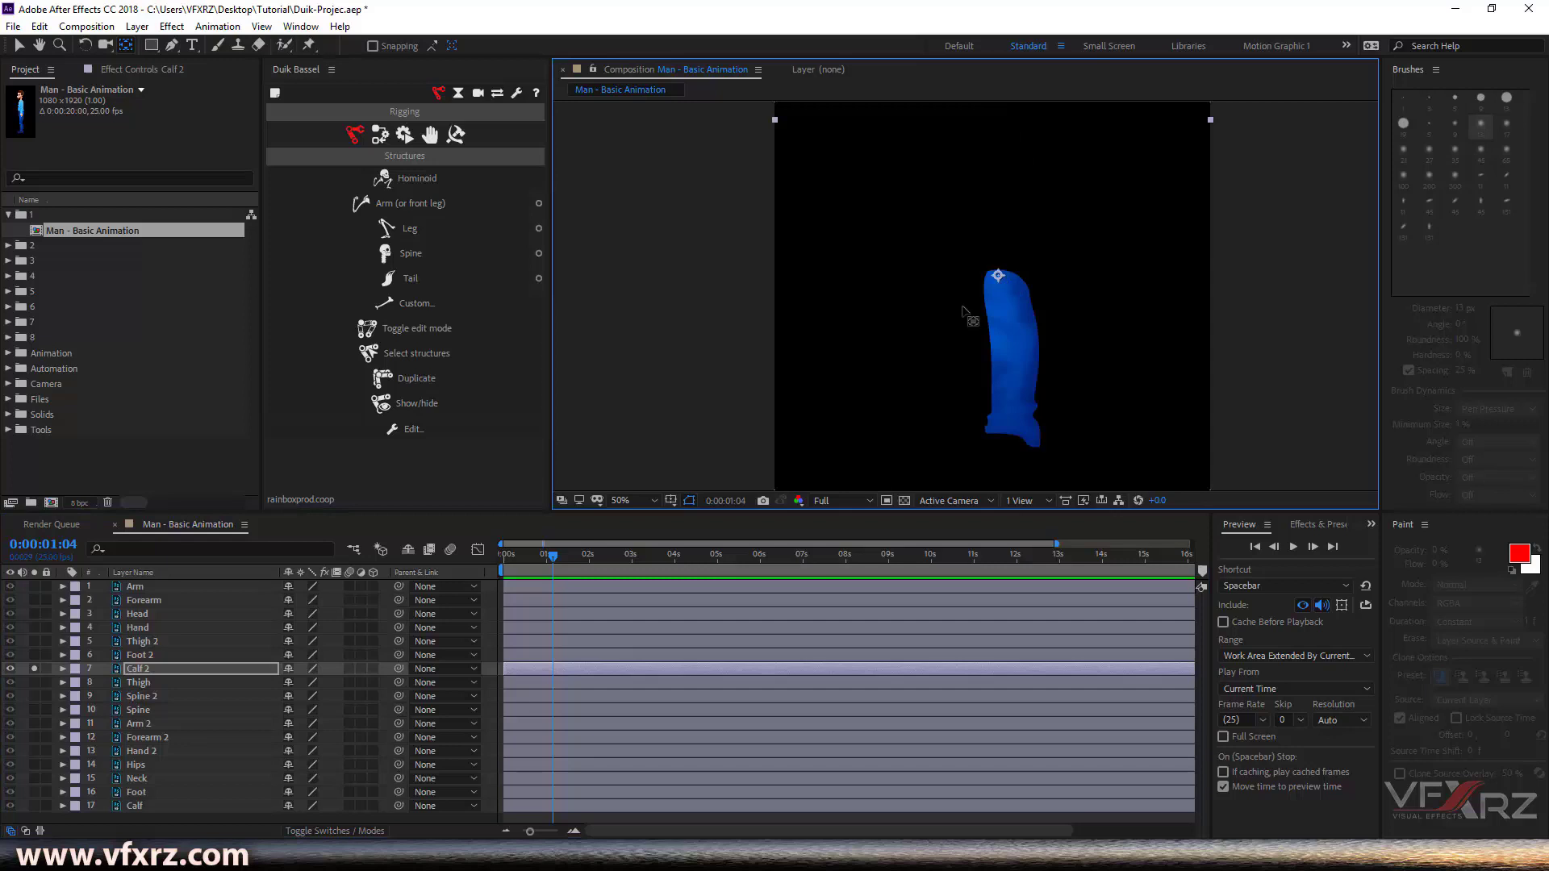
Turn off the Calf 2 solo, check the Thigh layer on its own, and return to the full figure with Calf 2 selected
click(135, 684)
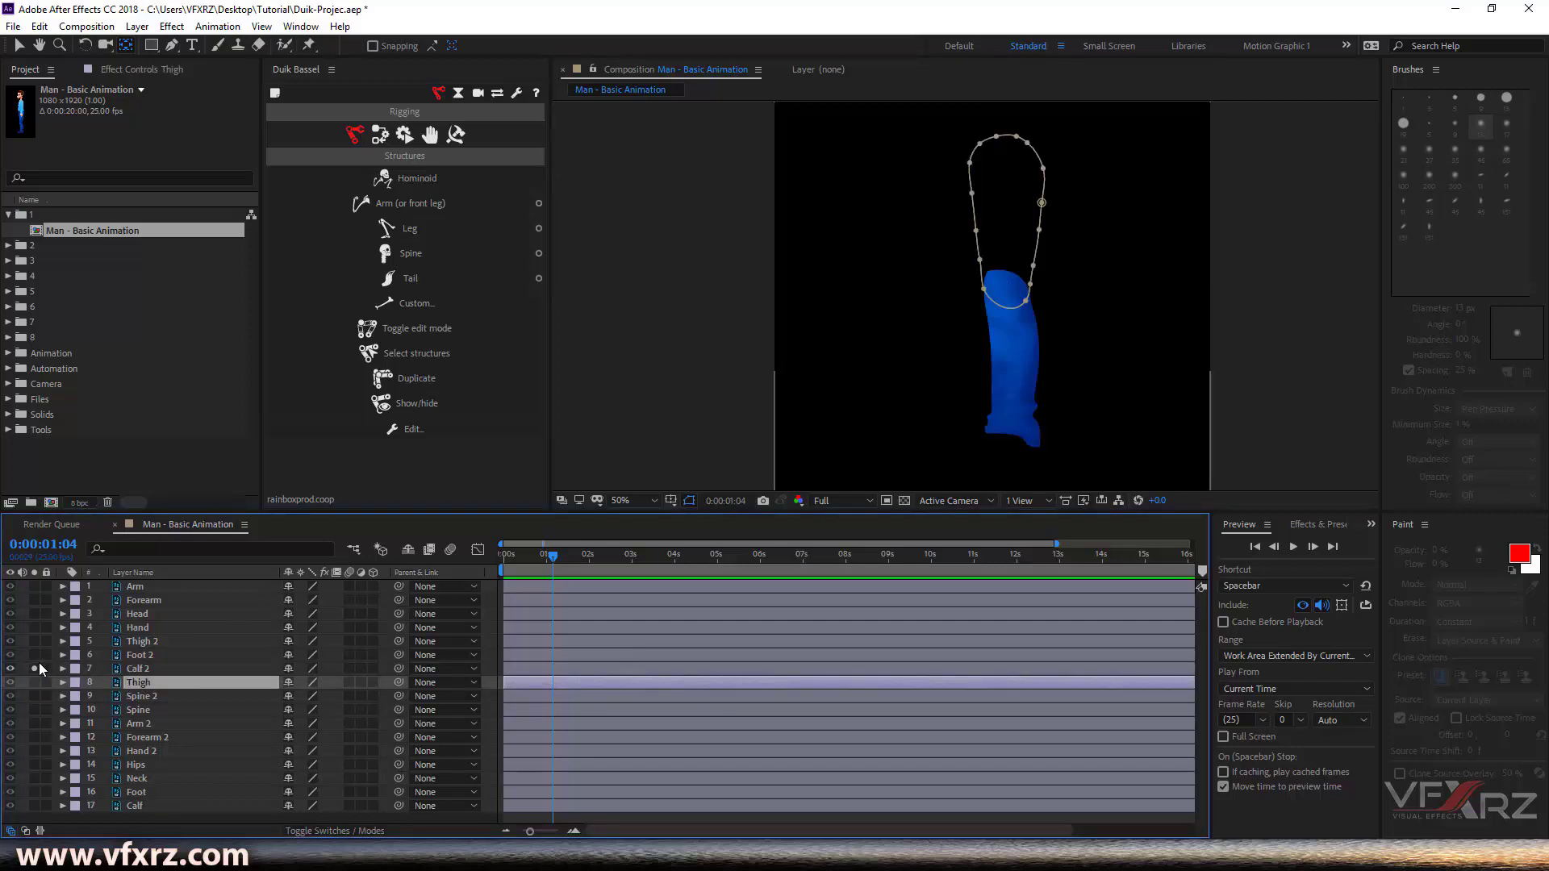
click(34, 668)
click(34, 682)
drag(1015, 149, 1005, 187)
click(34, 681)
click(149, 669)
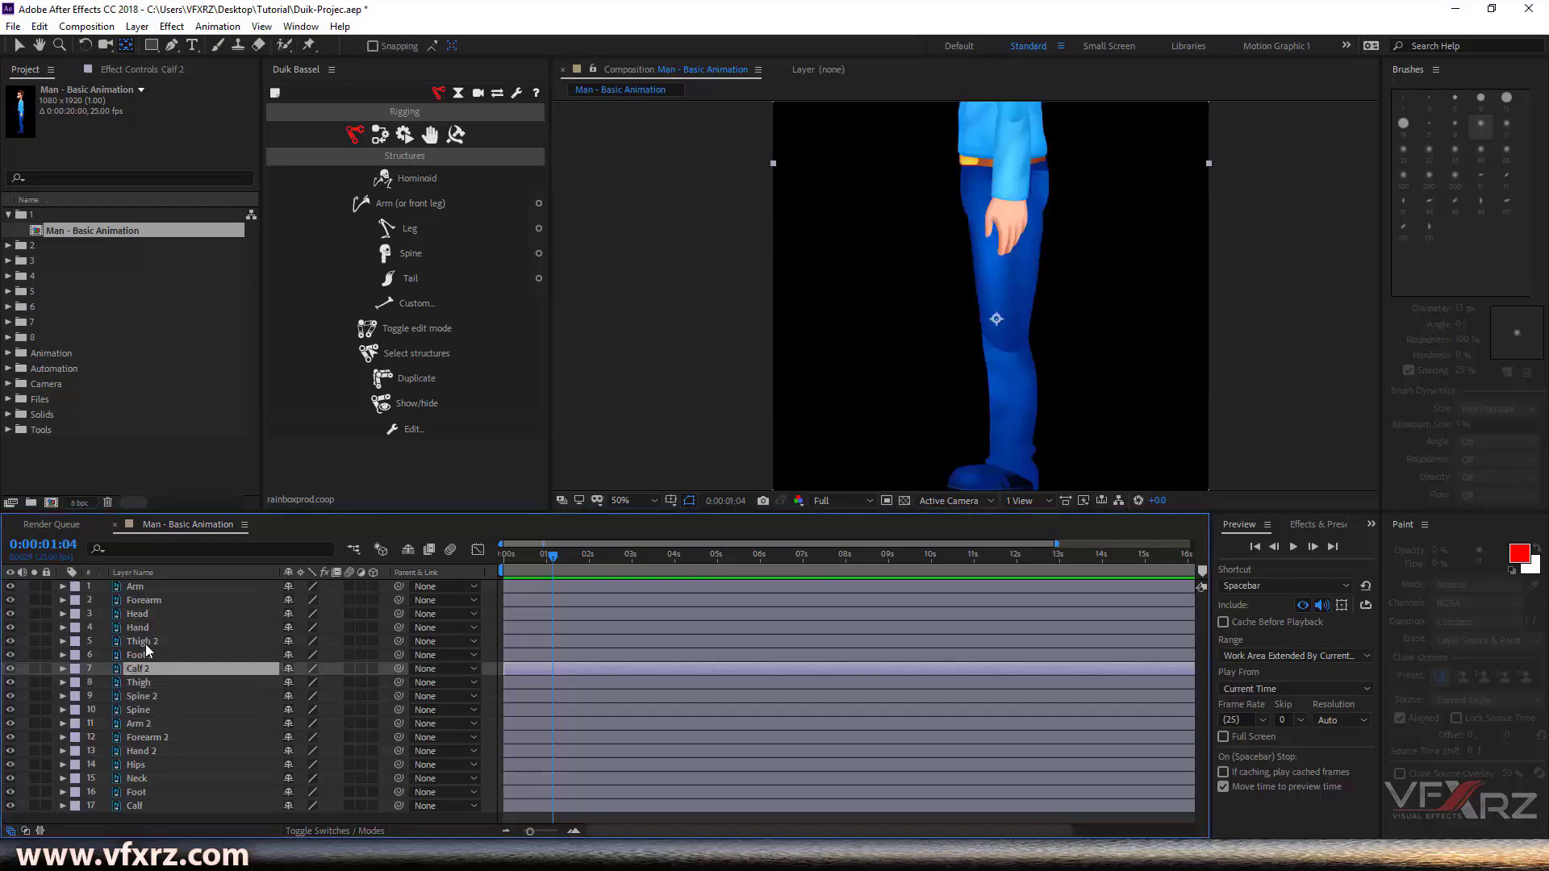
Isolate the Thigh 2 layer, place its anchor point at the hip joint at the top of the thigh, and show all layers again
click(148, 632)
click(146, 642)
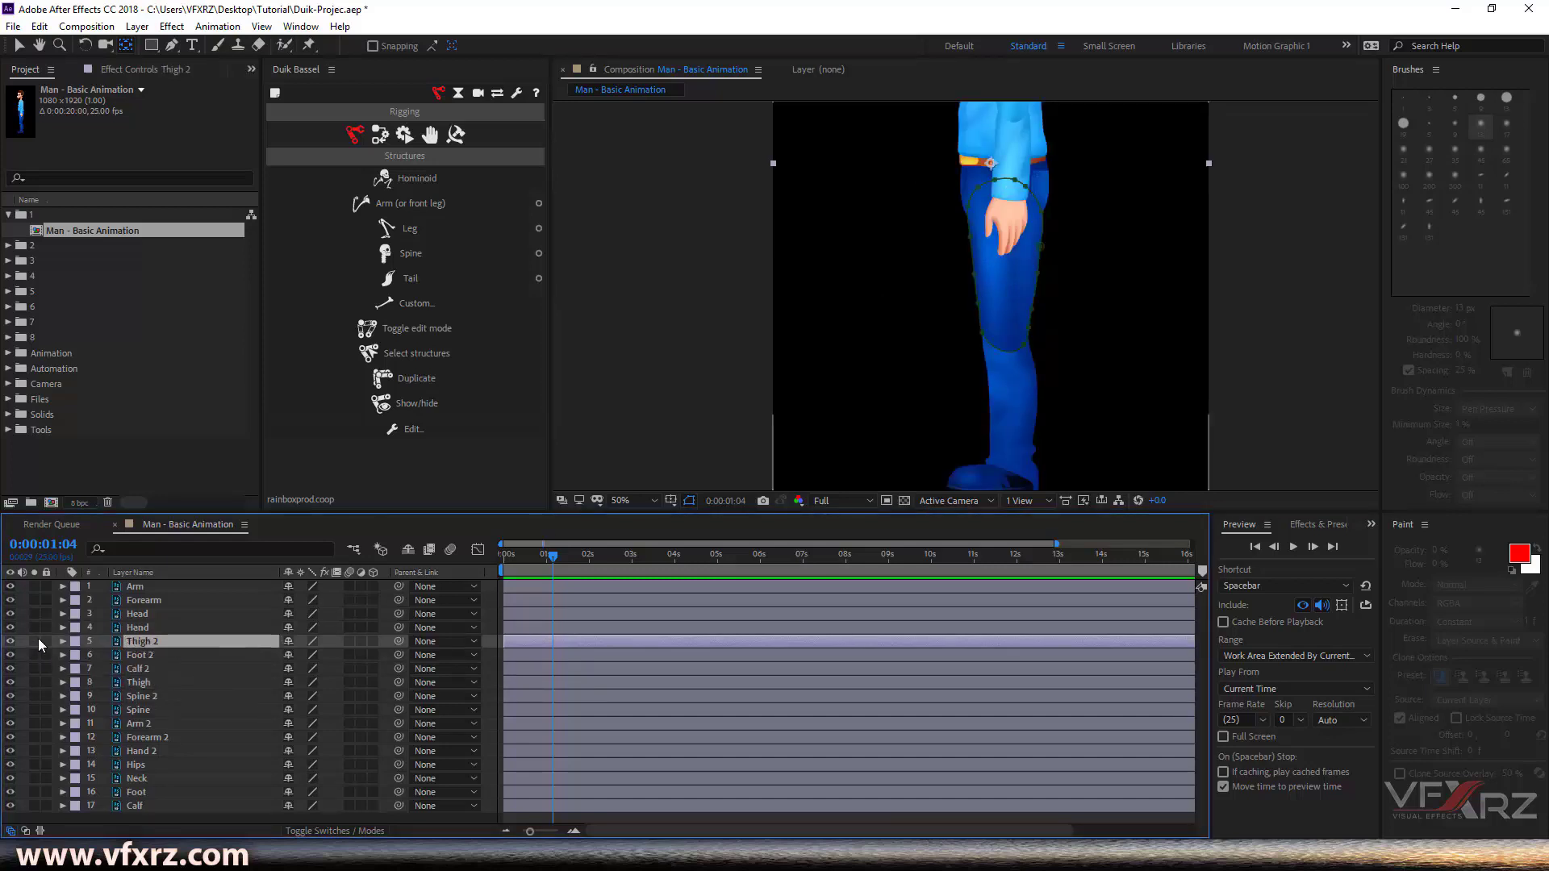
click(34, 641)
drag(990, 163, 1008, 185)
click(155, 653)
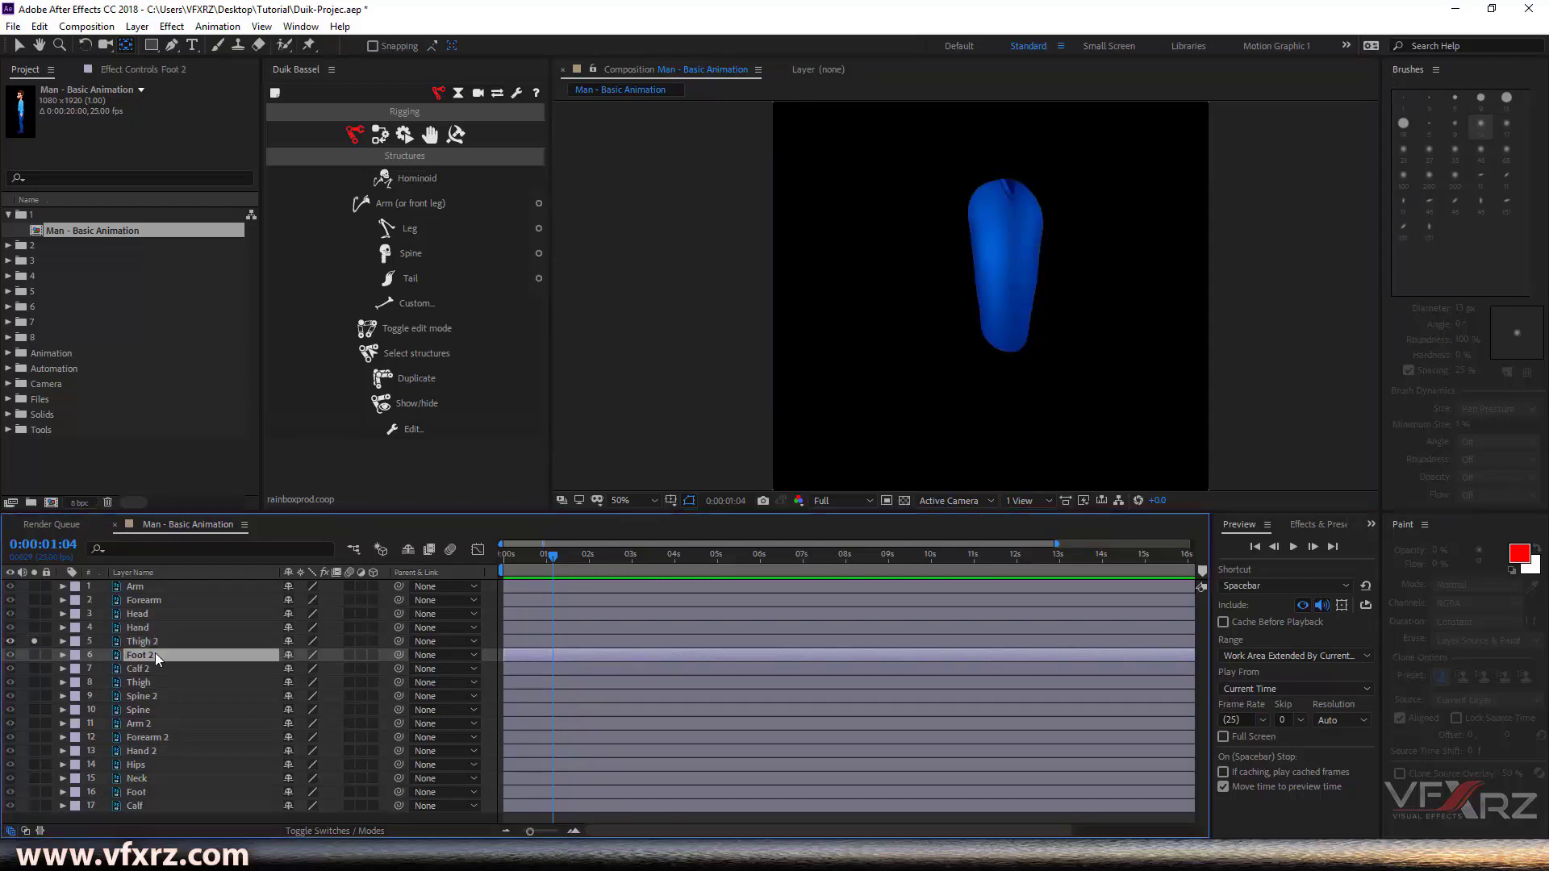
click(34, 642)
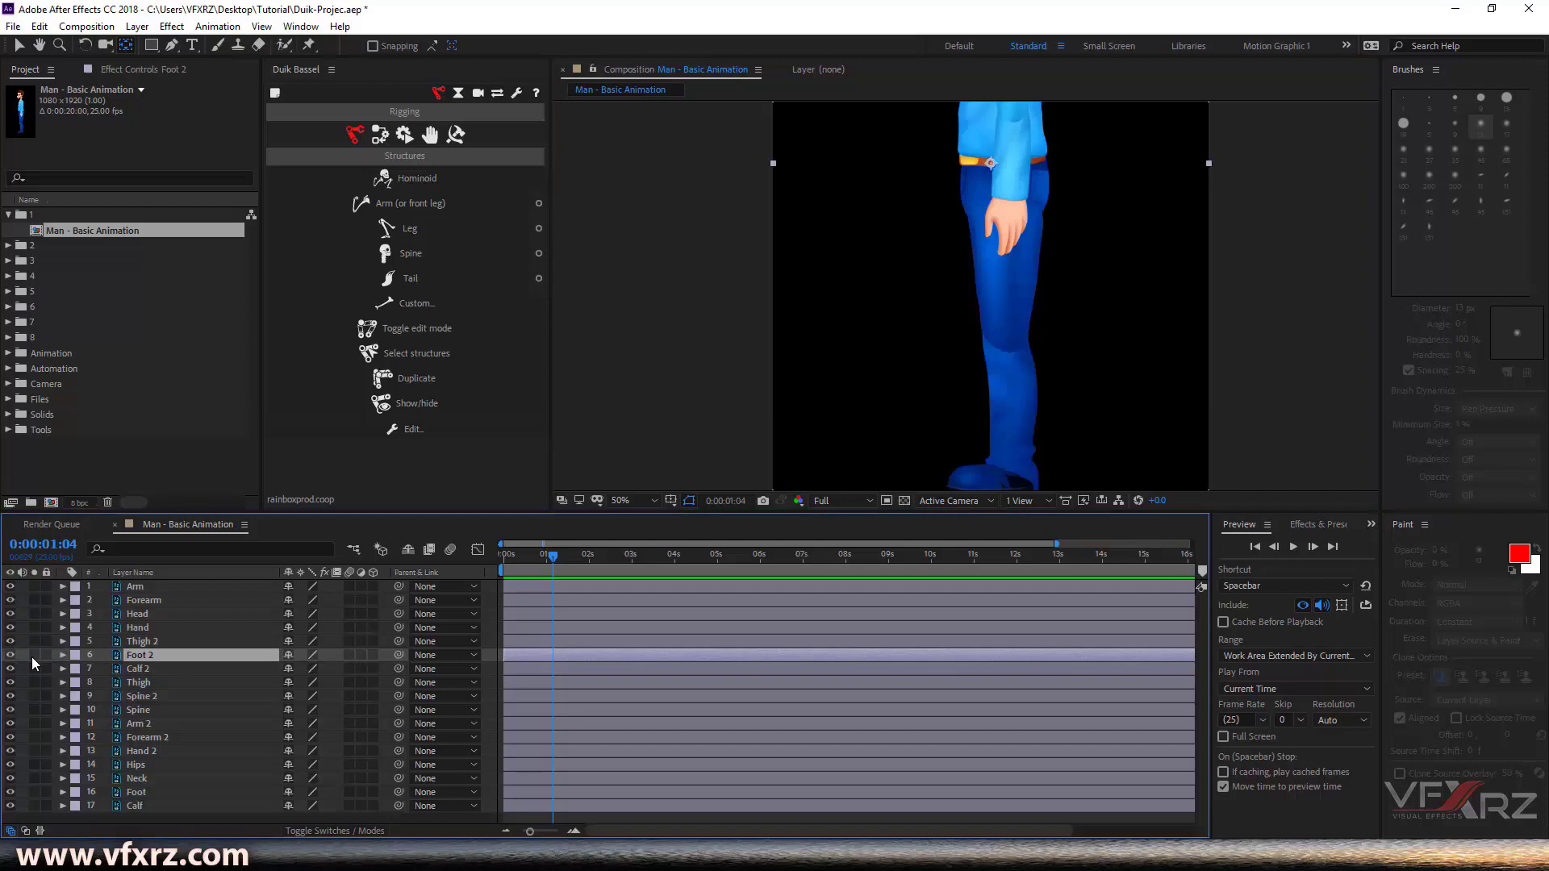
Move the Foot 2 layer's anchor point to the ankle with the layer temporarily soloed
click(34, 654)
drag(991, 163, 1003, 476)
click(33, 654)
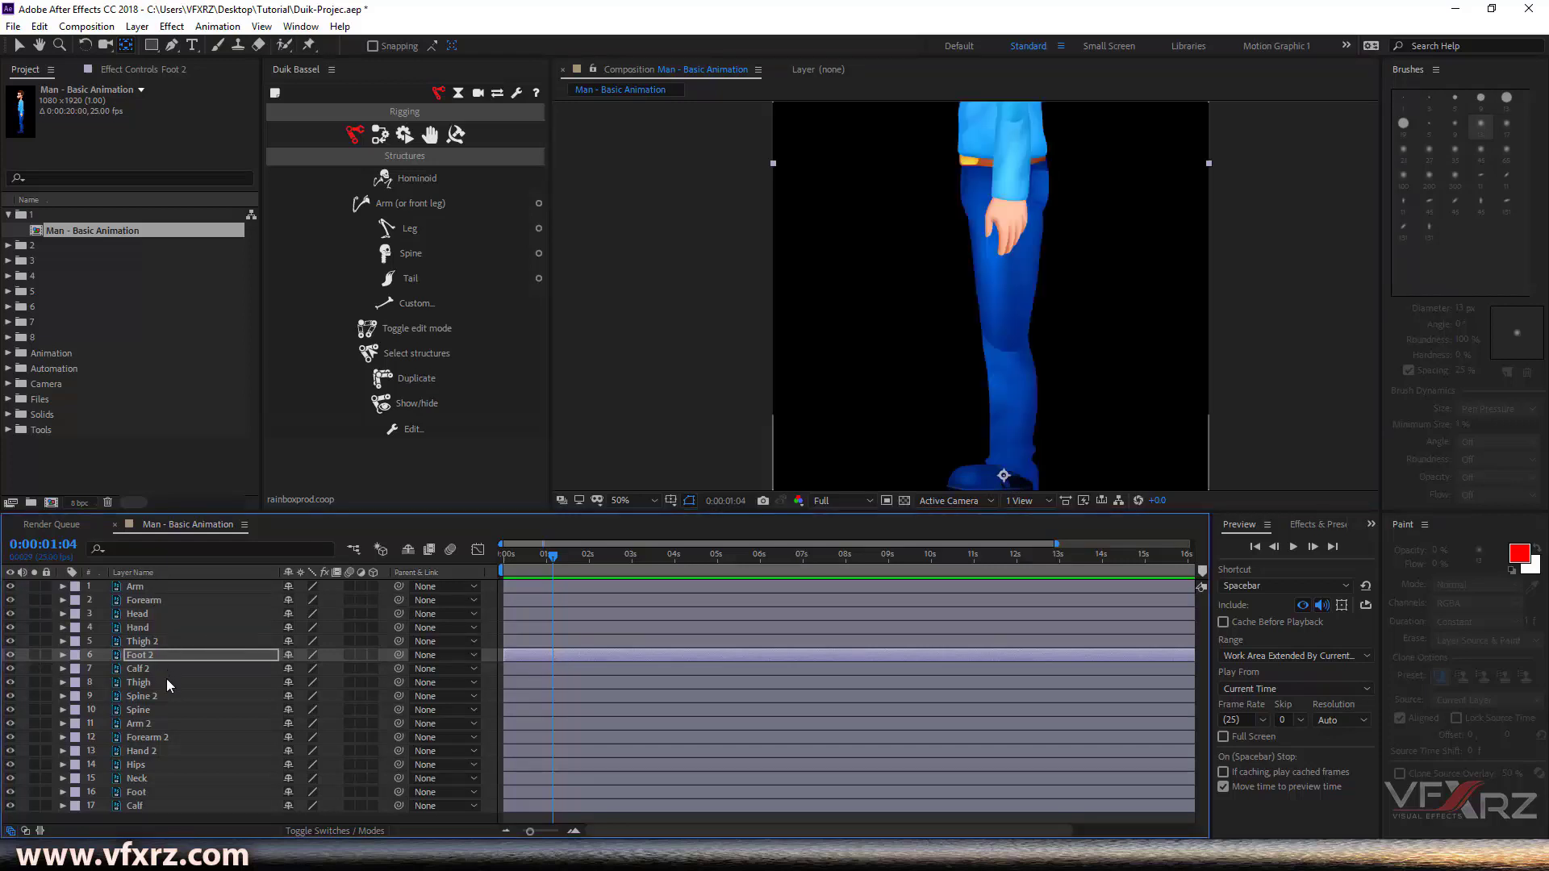
mouse_move(152, 817)
mouse_down()
mouse_move(152, 583)
mouse_move(155, 818)
mouse_move(167, 676)
mouse_move(162, 599)
mouse_move(160, 821)
mouse_up()
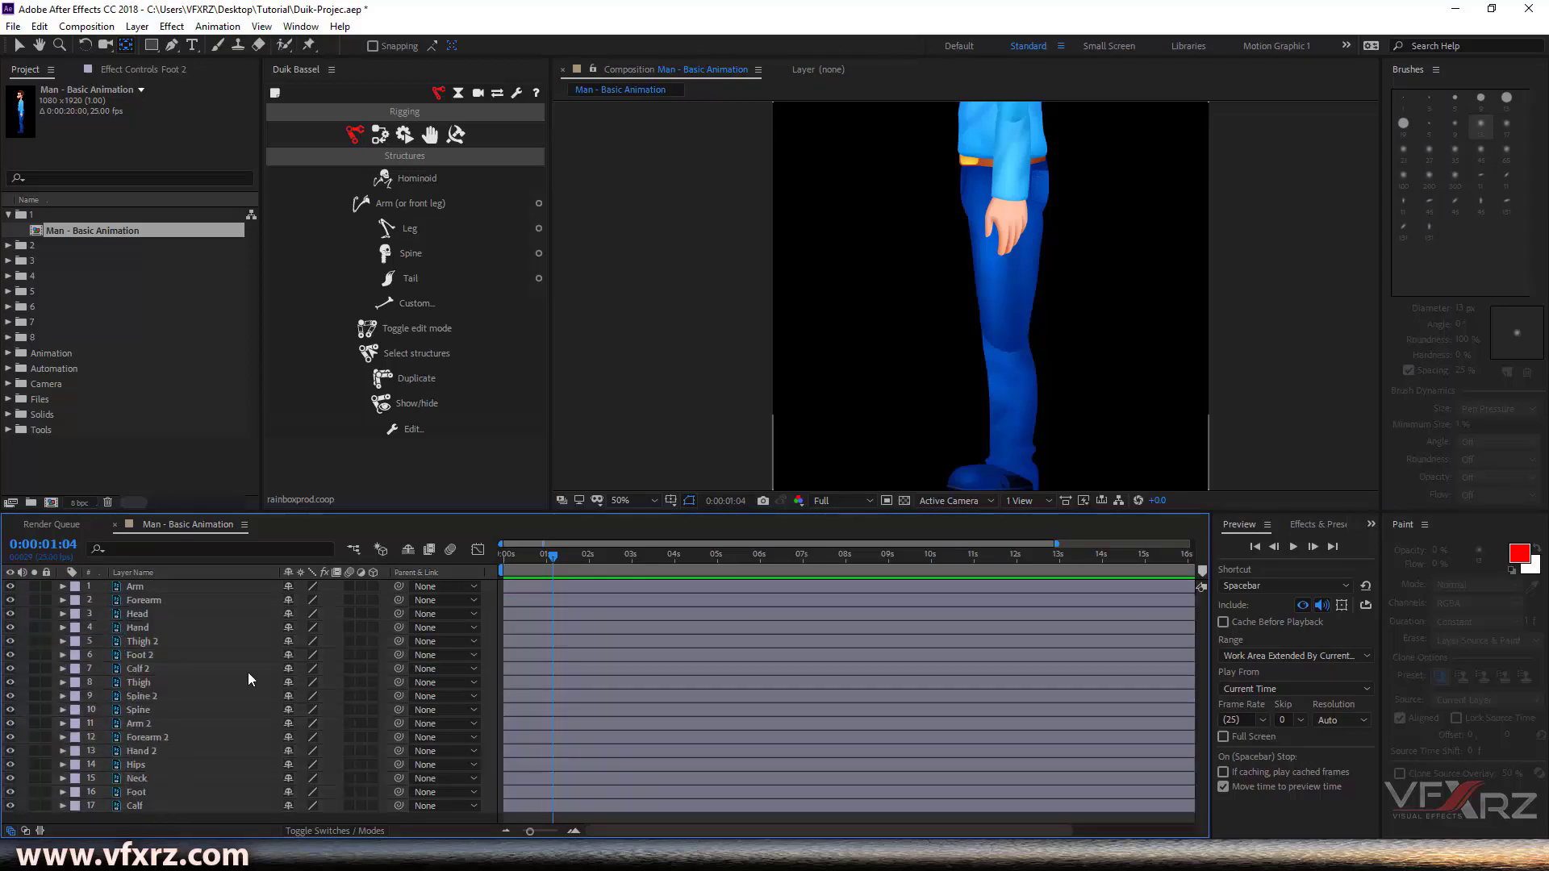
Test the Arm layer's shoulder pivot by setting its rotation to 90°, and undo the rotation
scroll(927, 346, down, 2)
key(y)
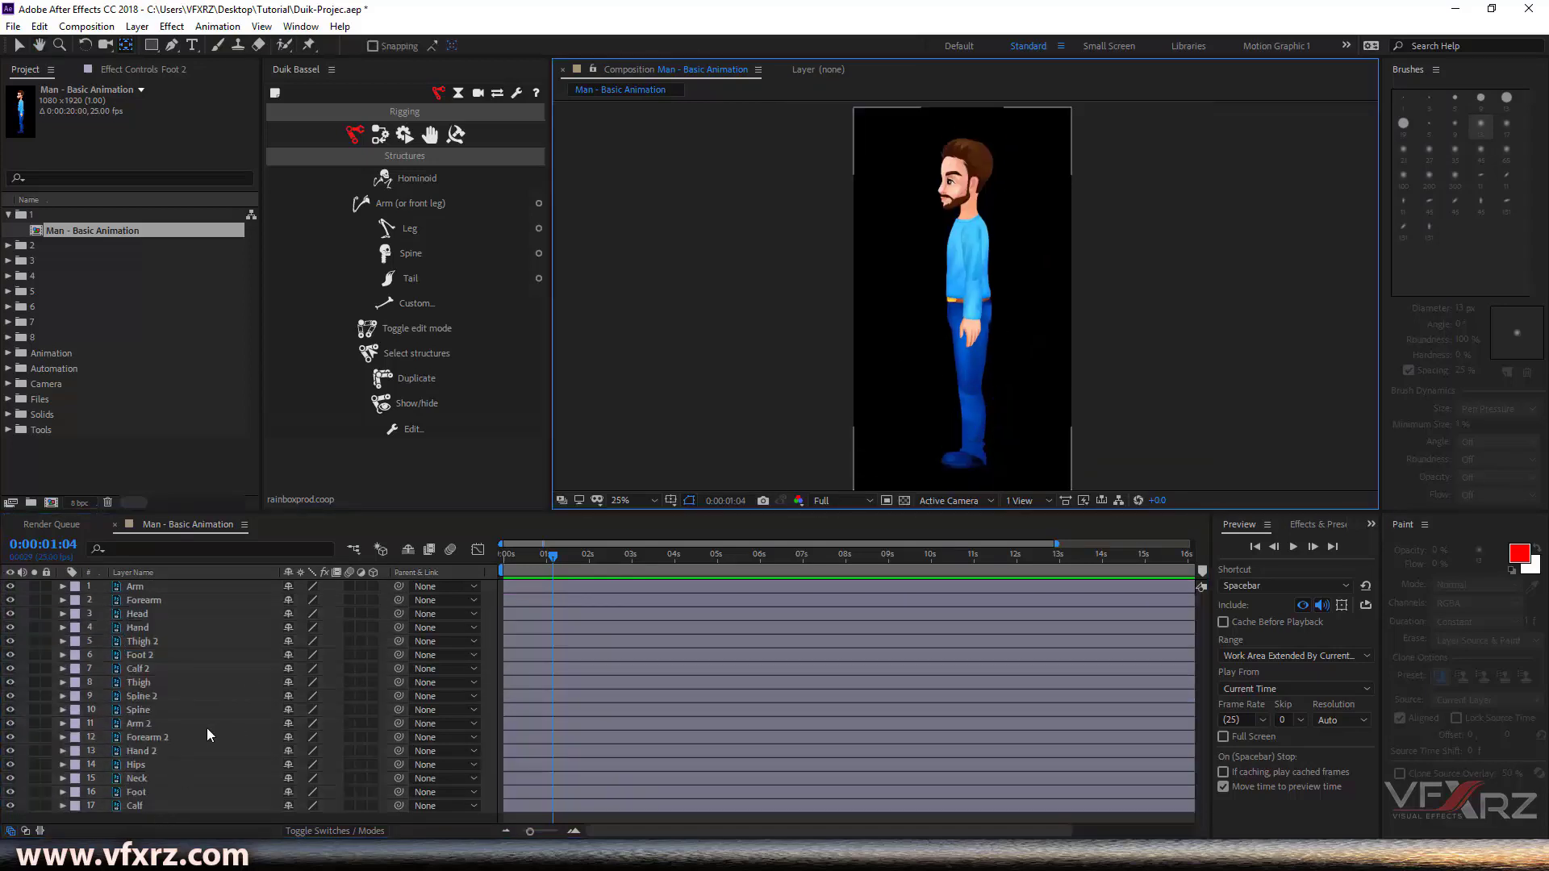
click(162, 586)
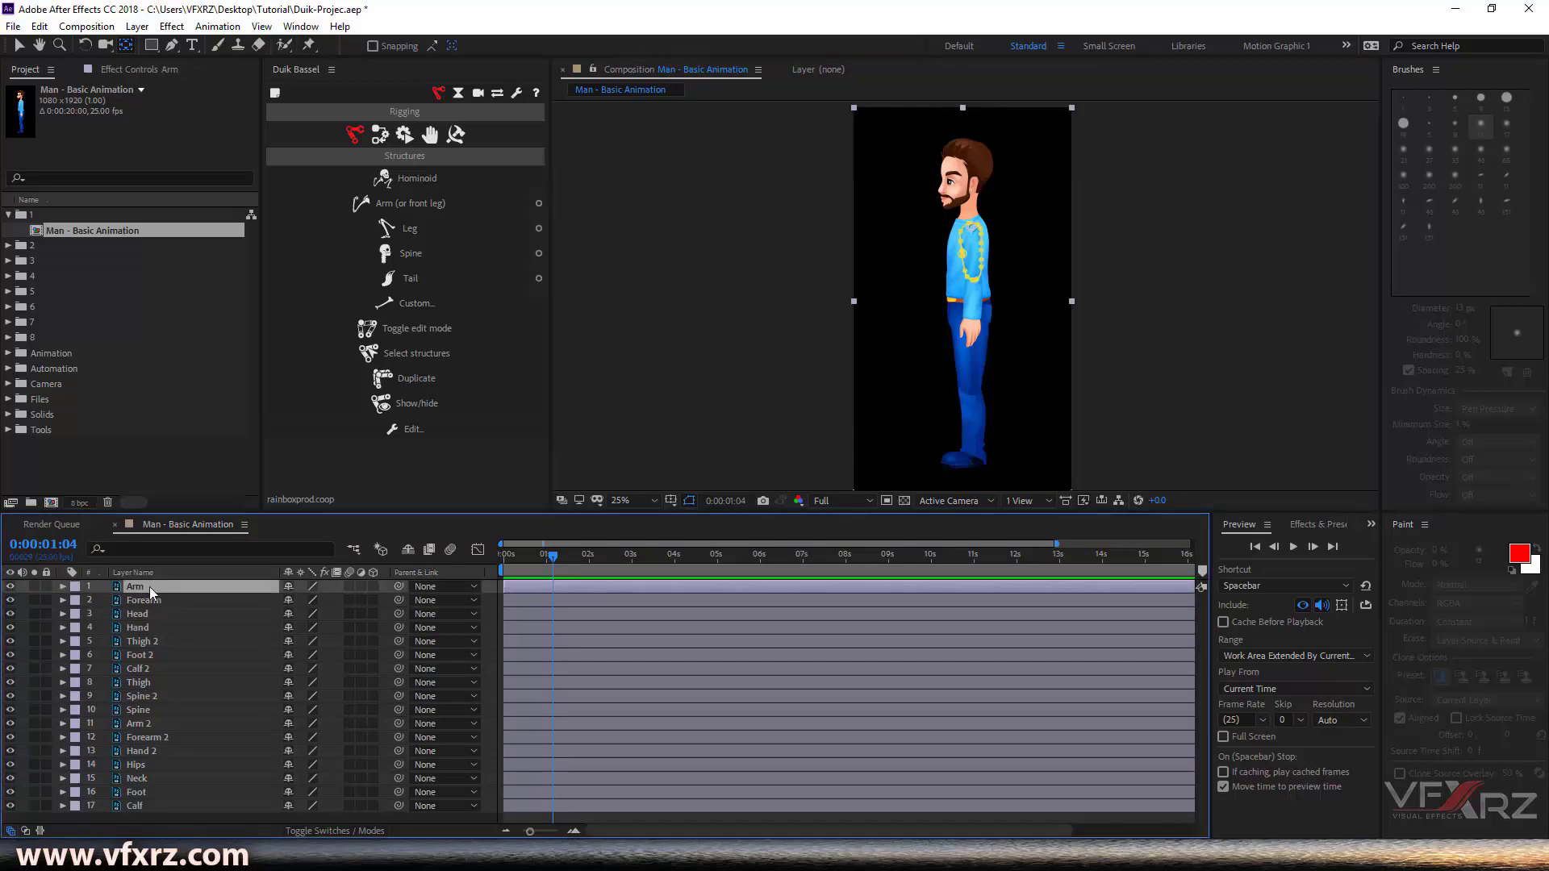
key(r)
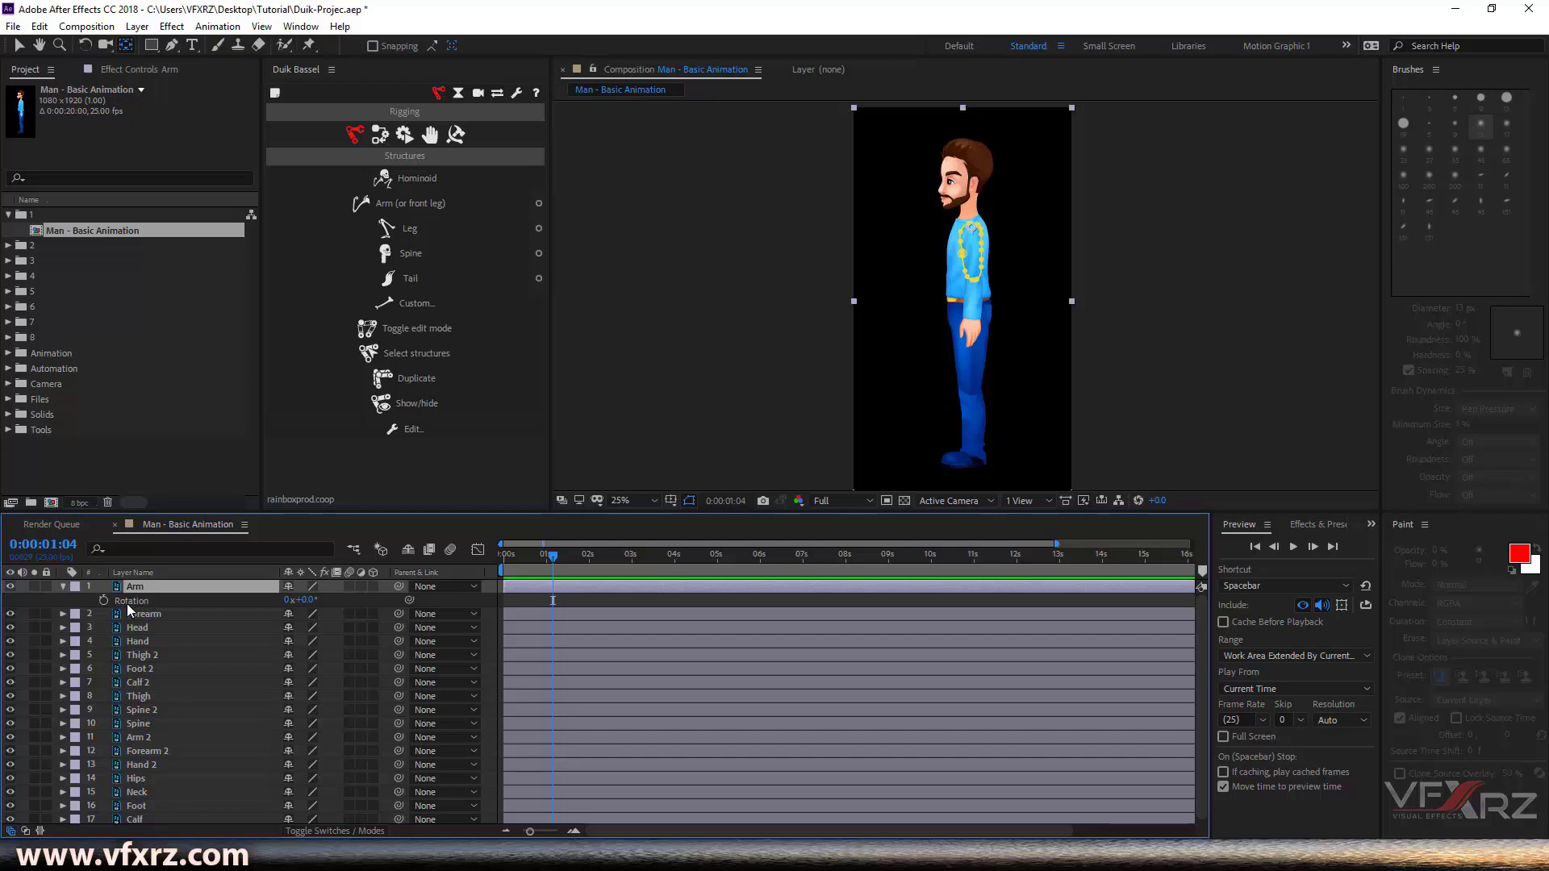
drag(305, 600, 638, 413)
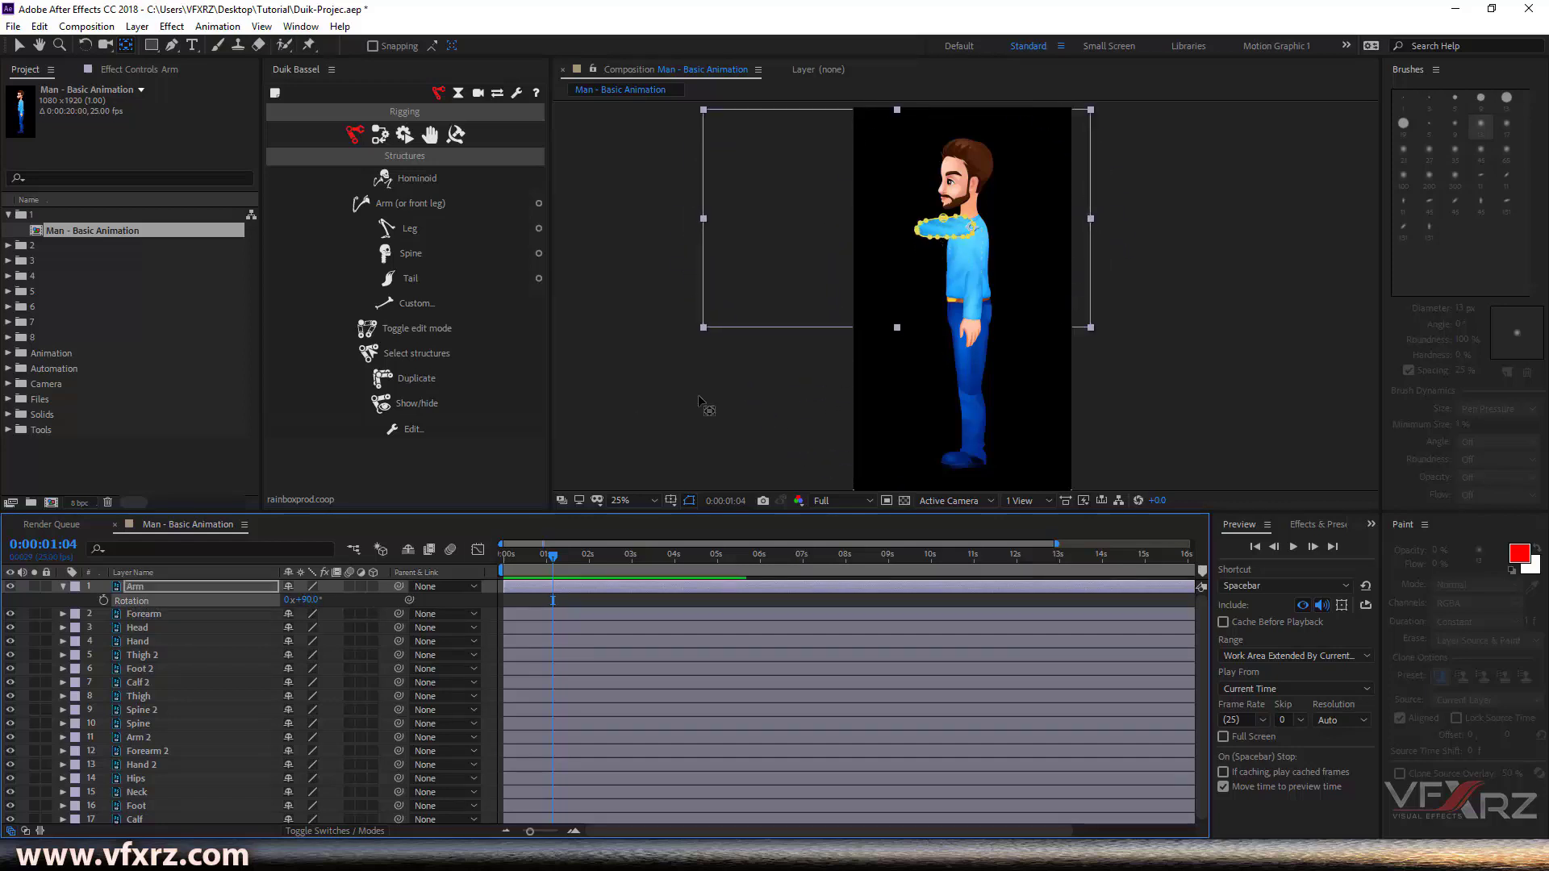
scroll(969, 221, up, 2)
key(y)
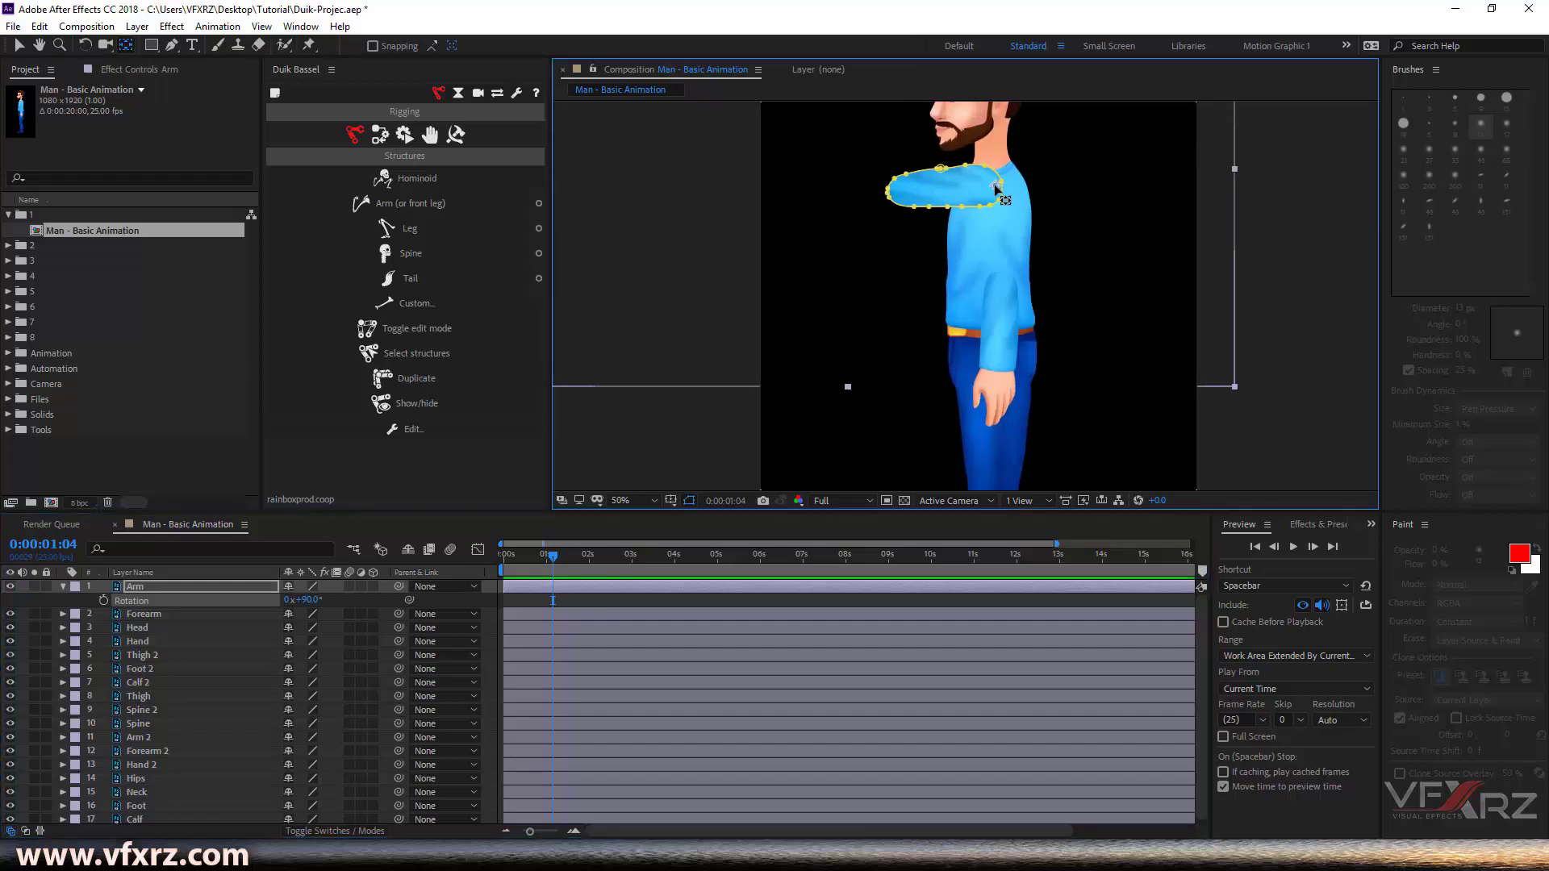
key(ctrl+z)
scroll(1071, 167, up, 4)
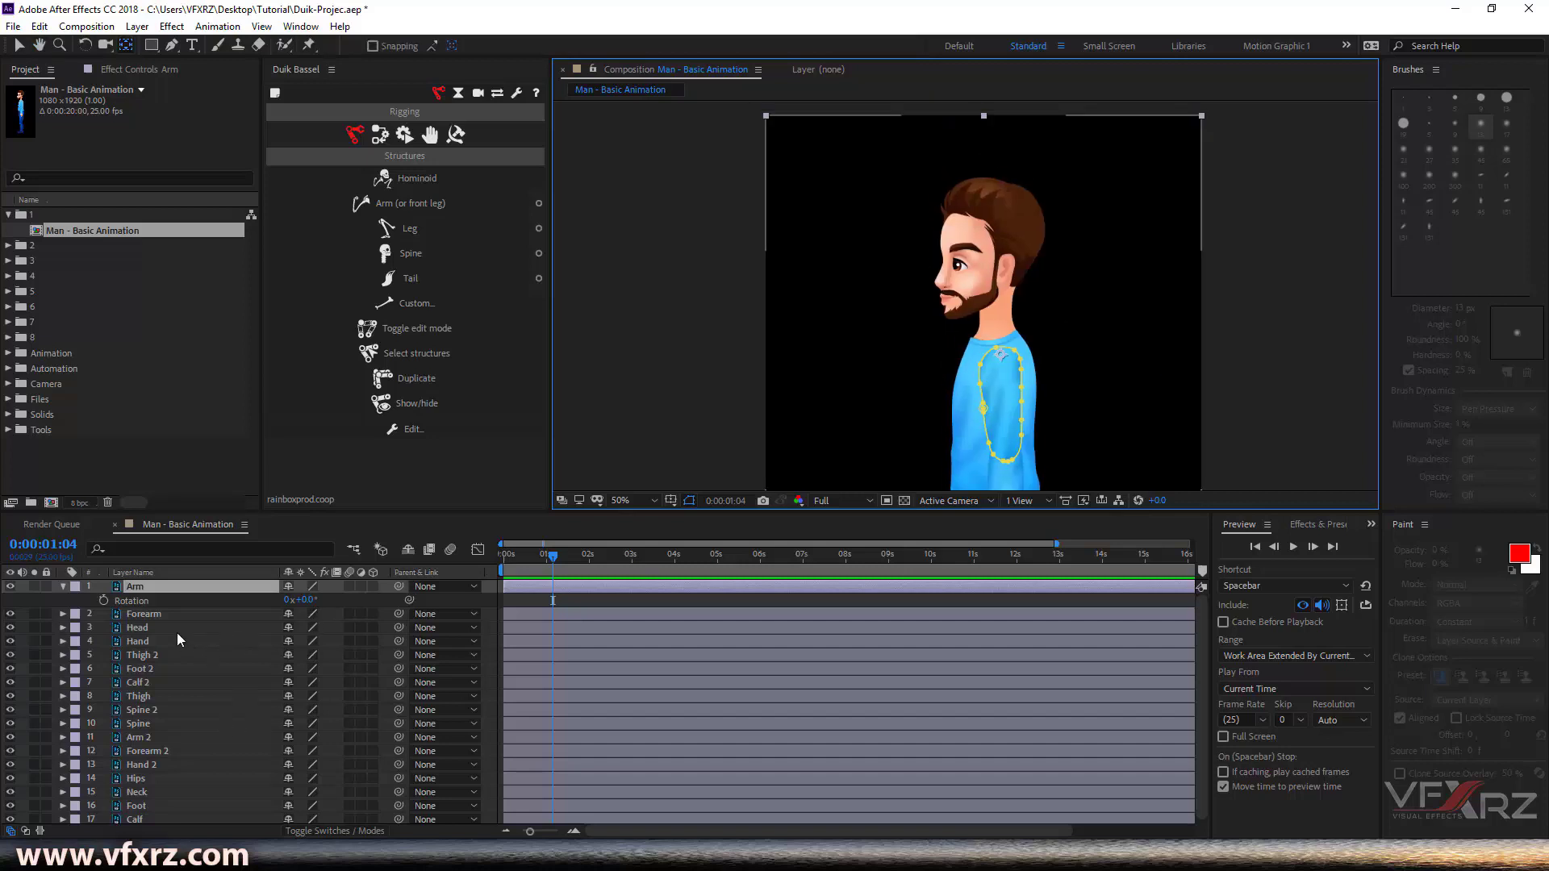
click(62, 587)
Test the Head layer's neck pivot by rotating it to 25°, and undo the rotation
click(153, 613)
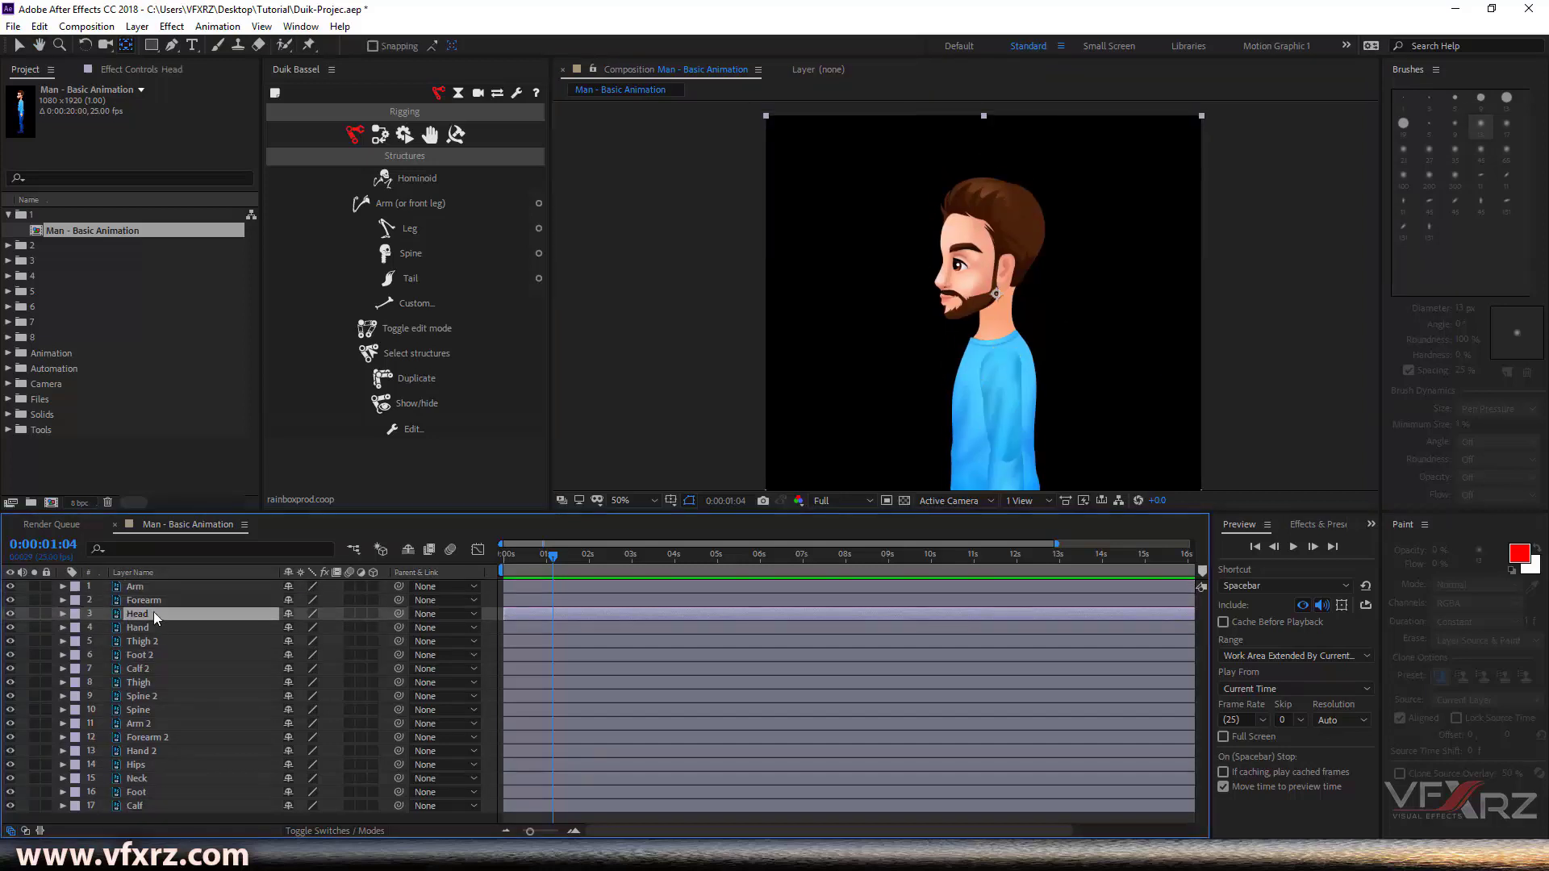
click(151, 667)
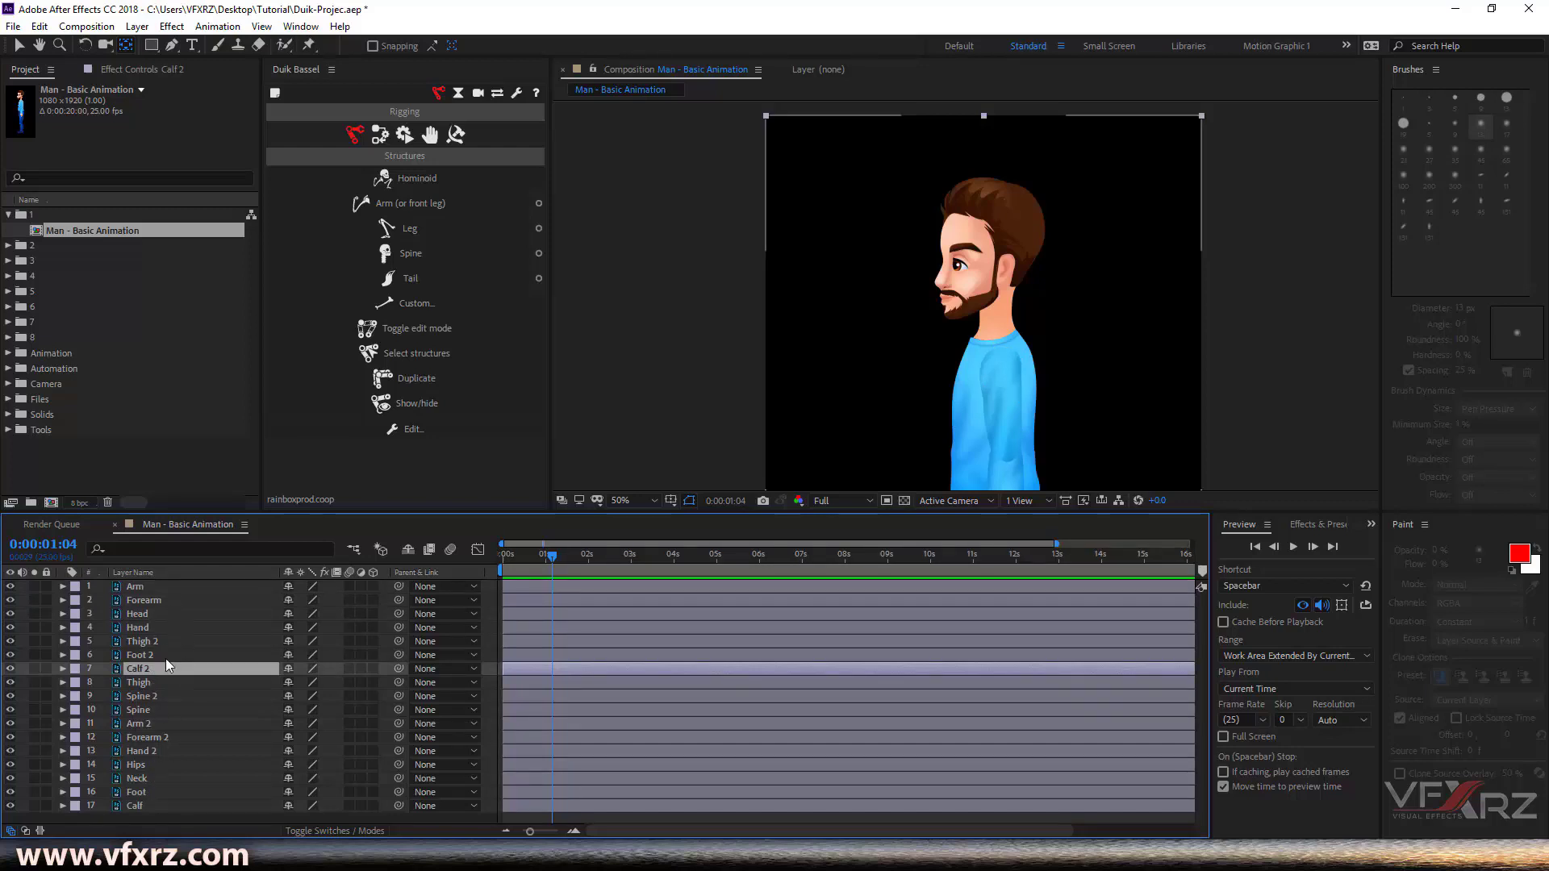
click(157, 627)
key(ctrl+Up)
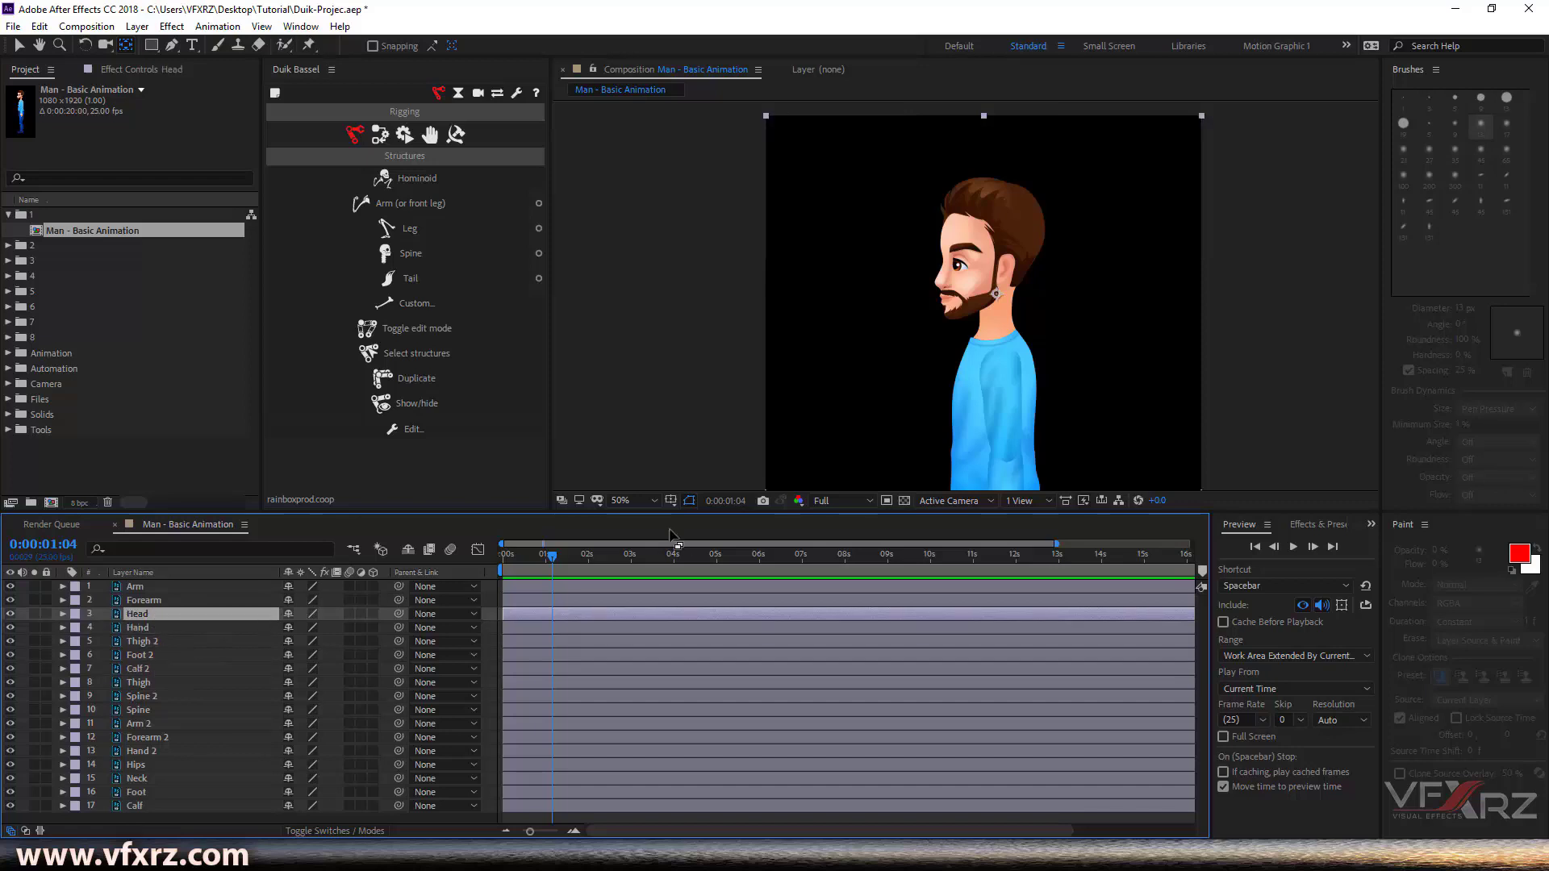
key(r)
mouse_move(305, 628)
mouse_down()
mouse_move(331, 630)
mouse_move(293, 631)
mouse_move(319, 633)
mouse_up()
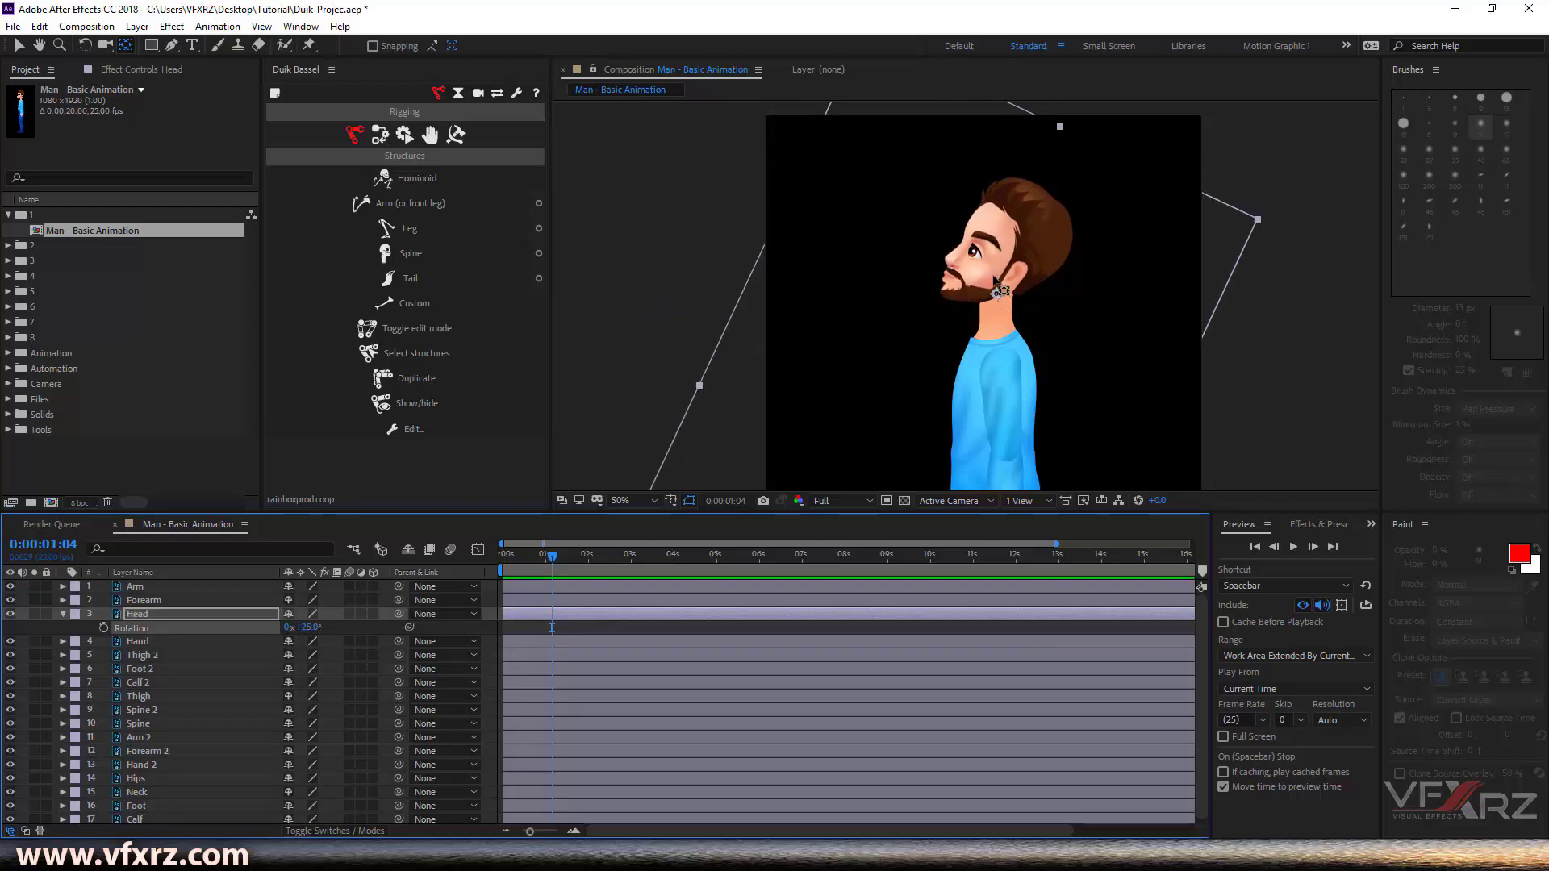
key(ctrl+z)
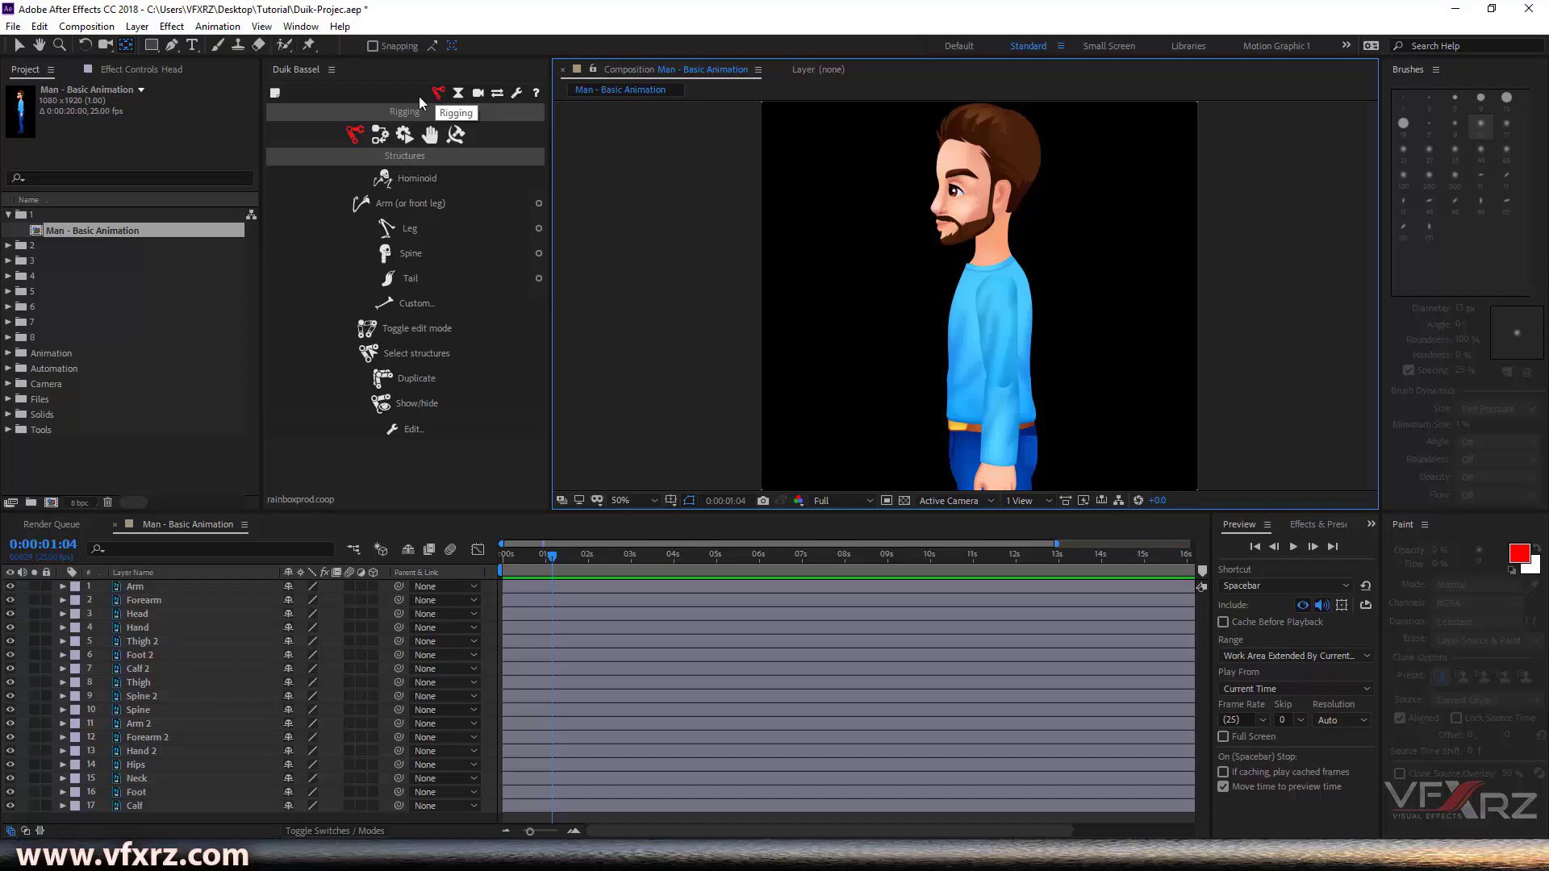
Create a Hominoid structure for the character with Duik Bassel's rigging tools
click(355, 138)
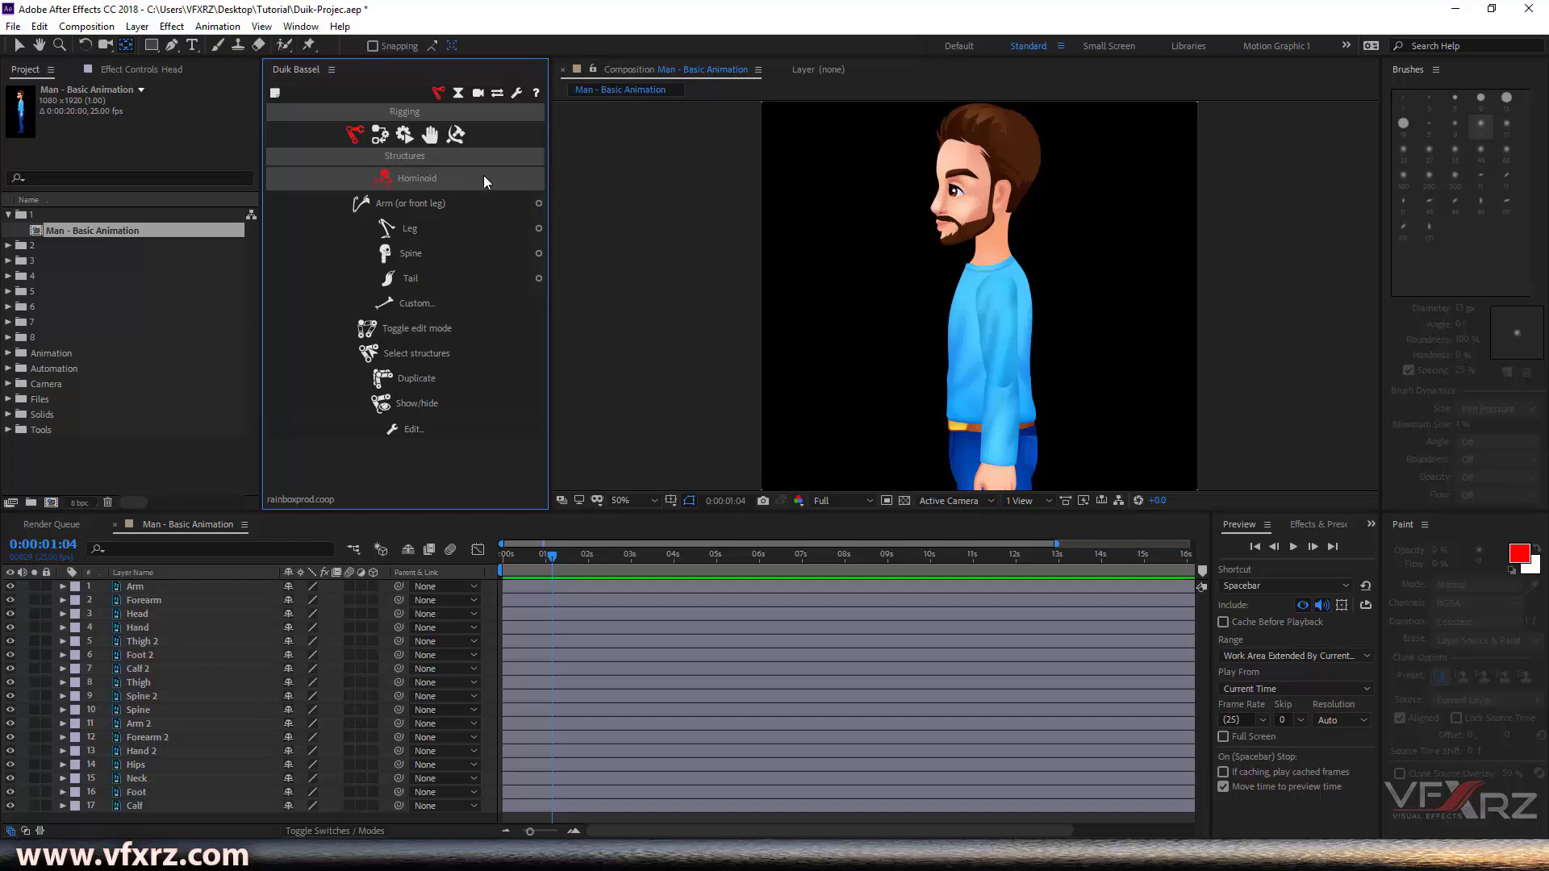
click(437, 181)
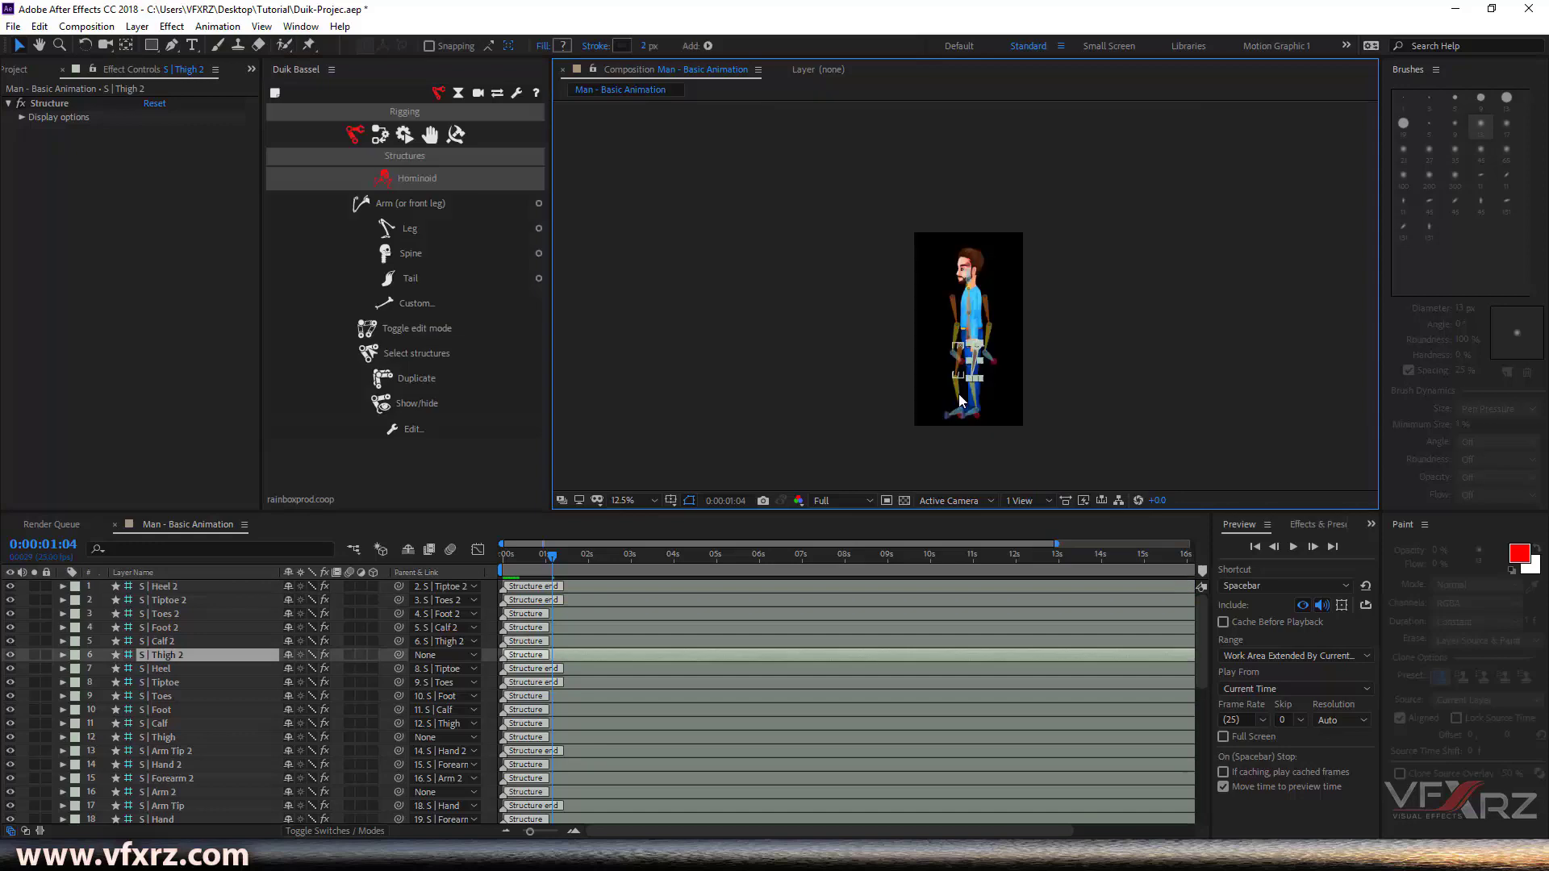
Examine the generated structure on the figure and review its layers from the heels up to the neck, spine and hips
key(space)
drag(1033, 334, 1051, 372)
key(space)
click(997, 259)
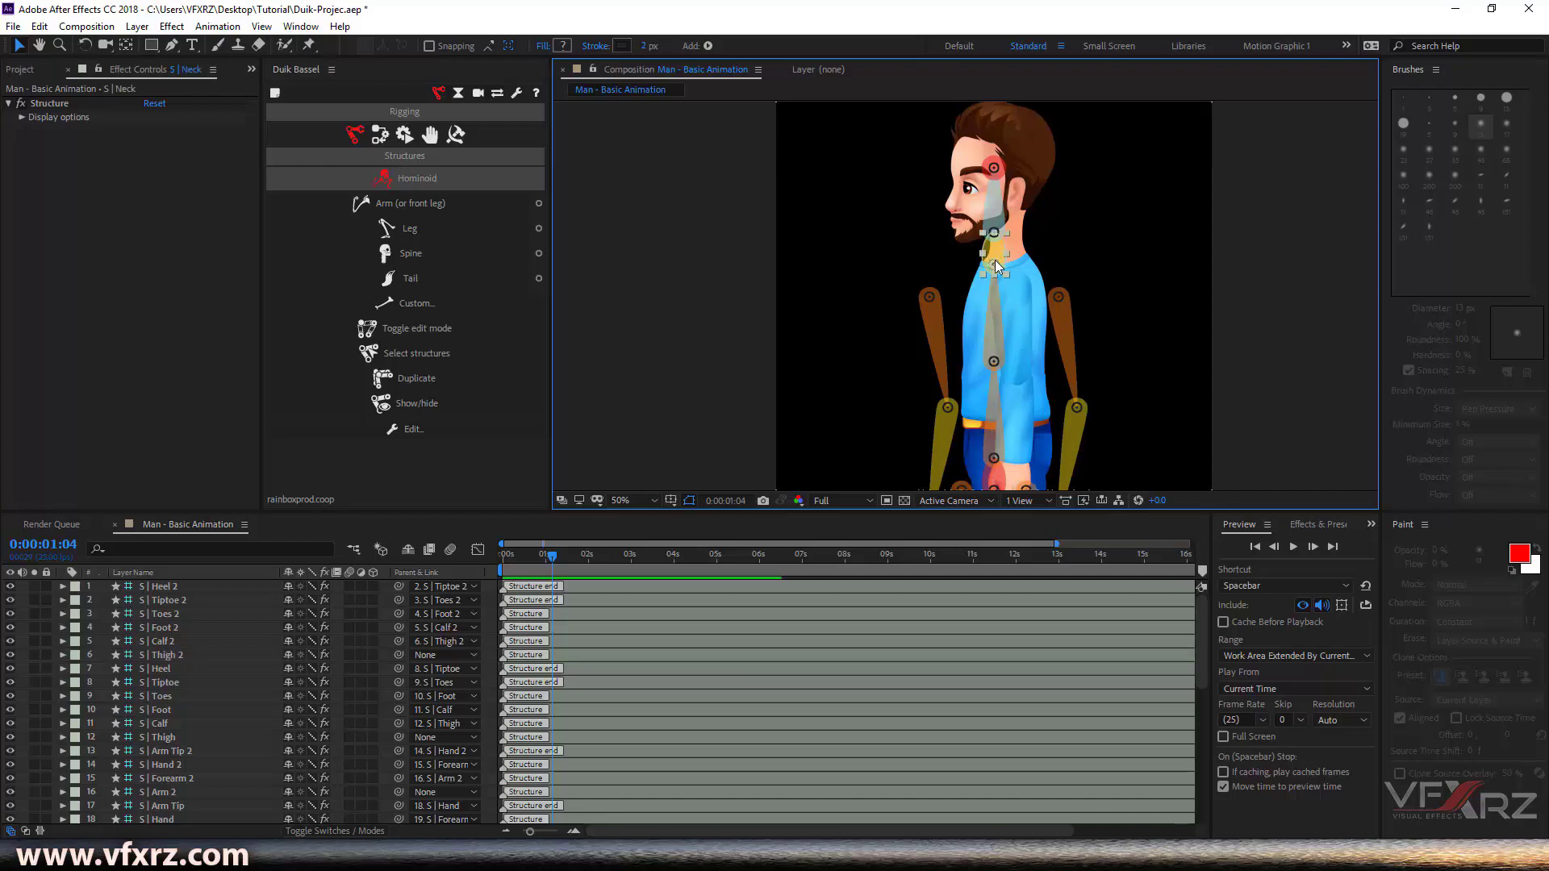
click(995, 257)
scroll(258, 652, down, 5)
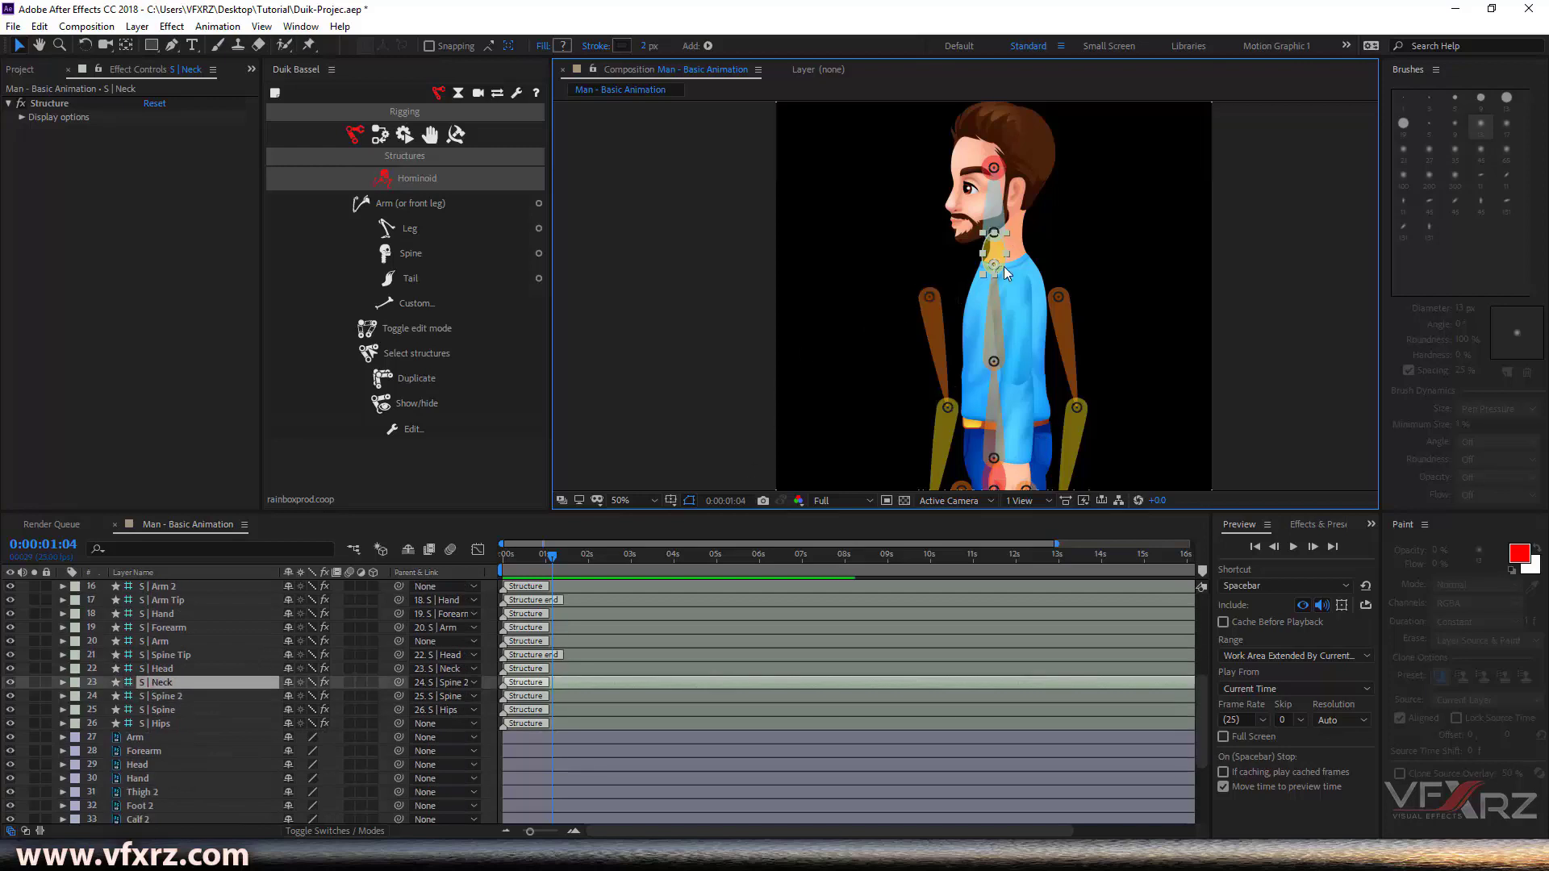
click(171, 697)
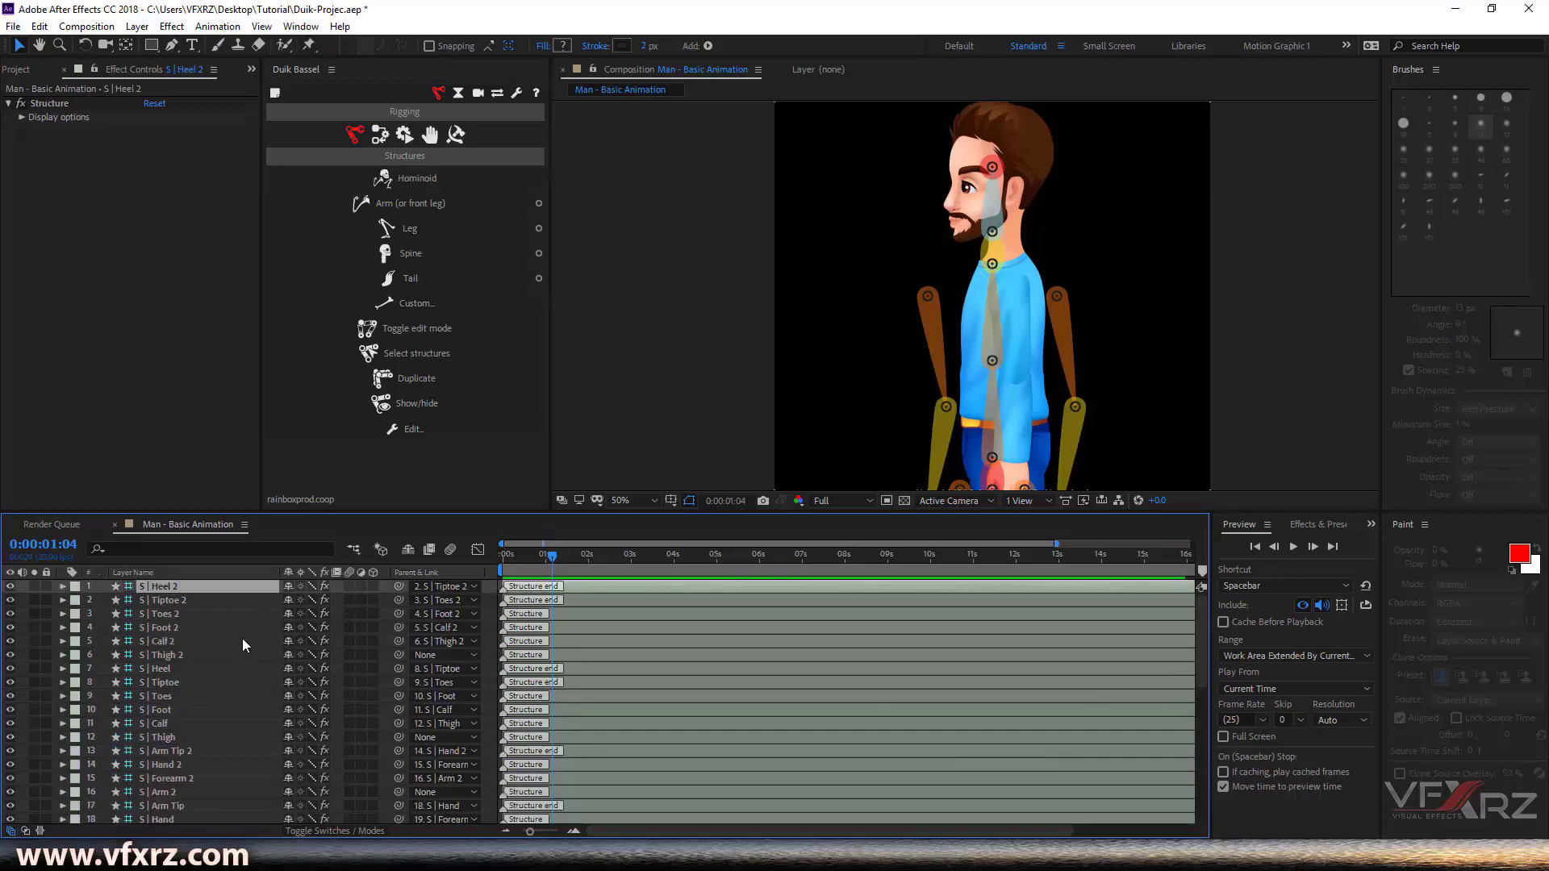
scroll(201, 686, down, 2)
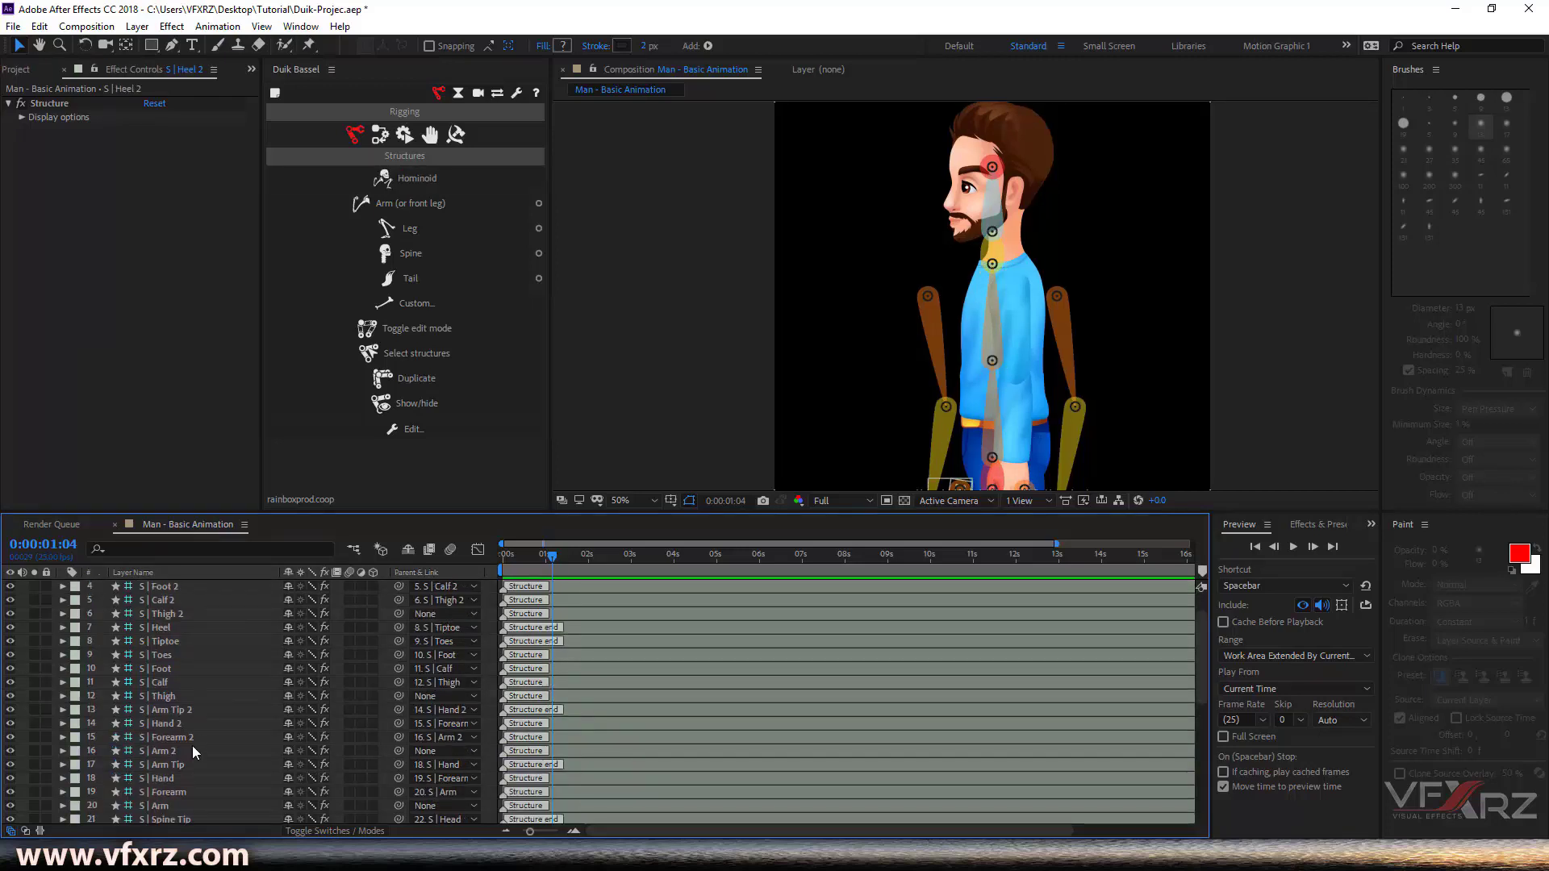
scroll(186, 765, down, 1)
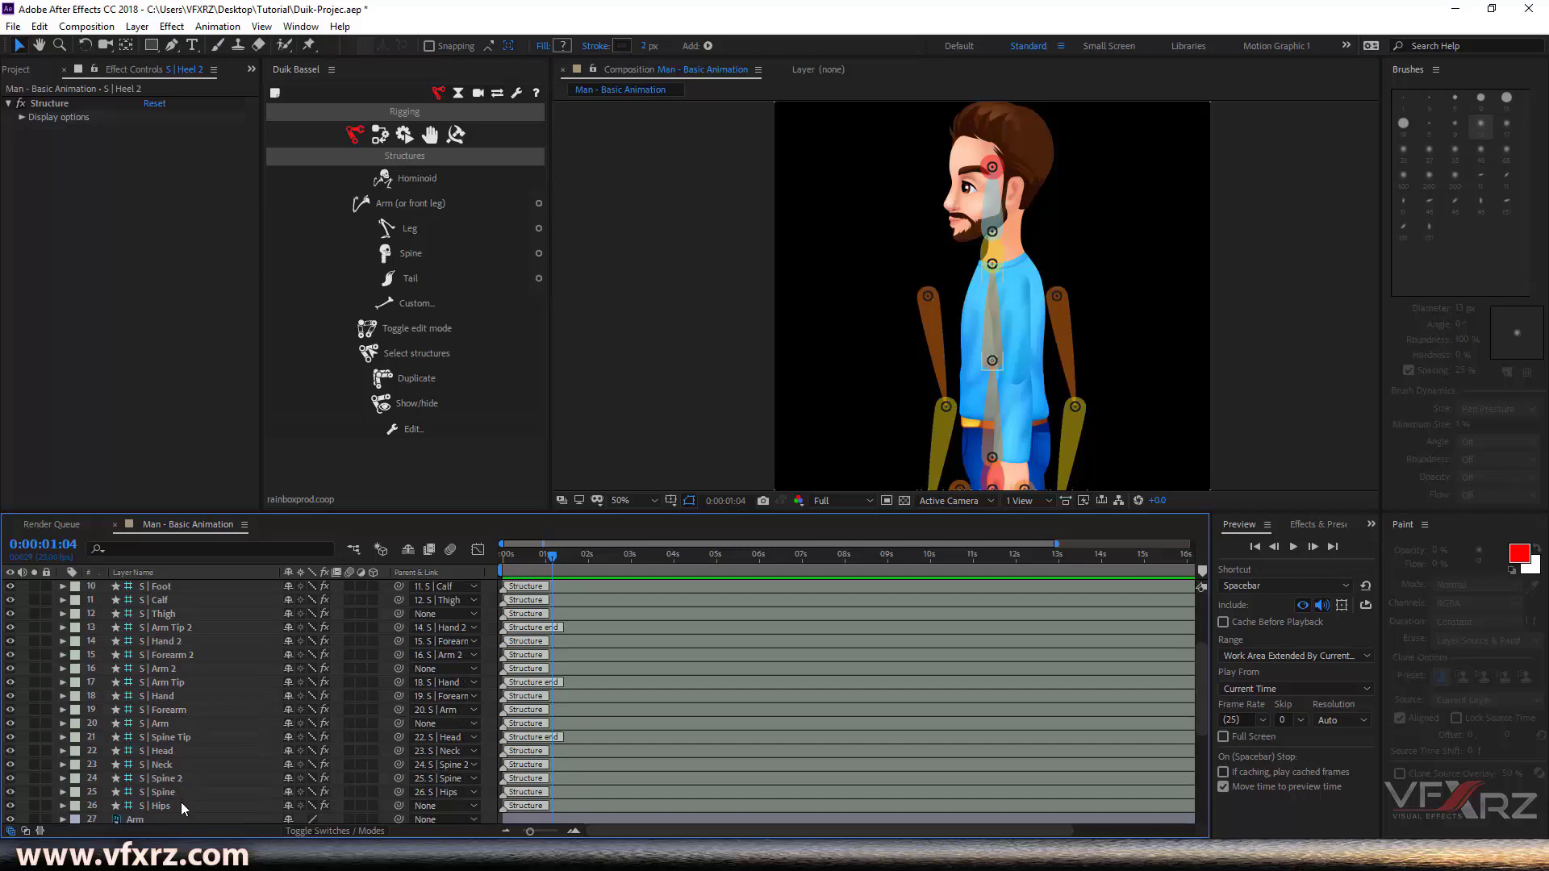
Shift the S | Head structure slightly toward the back of the jaw and raise the S | Spine Tip to the top of the head
click(993, 226)
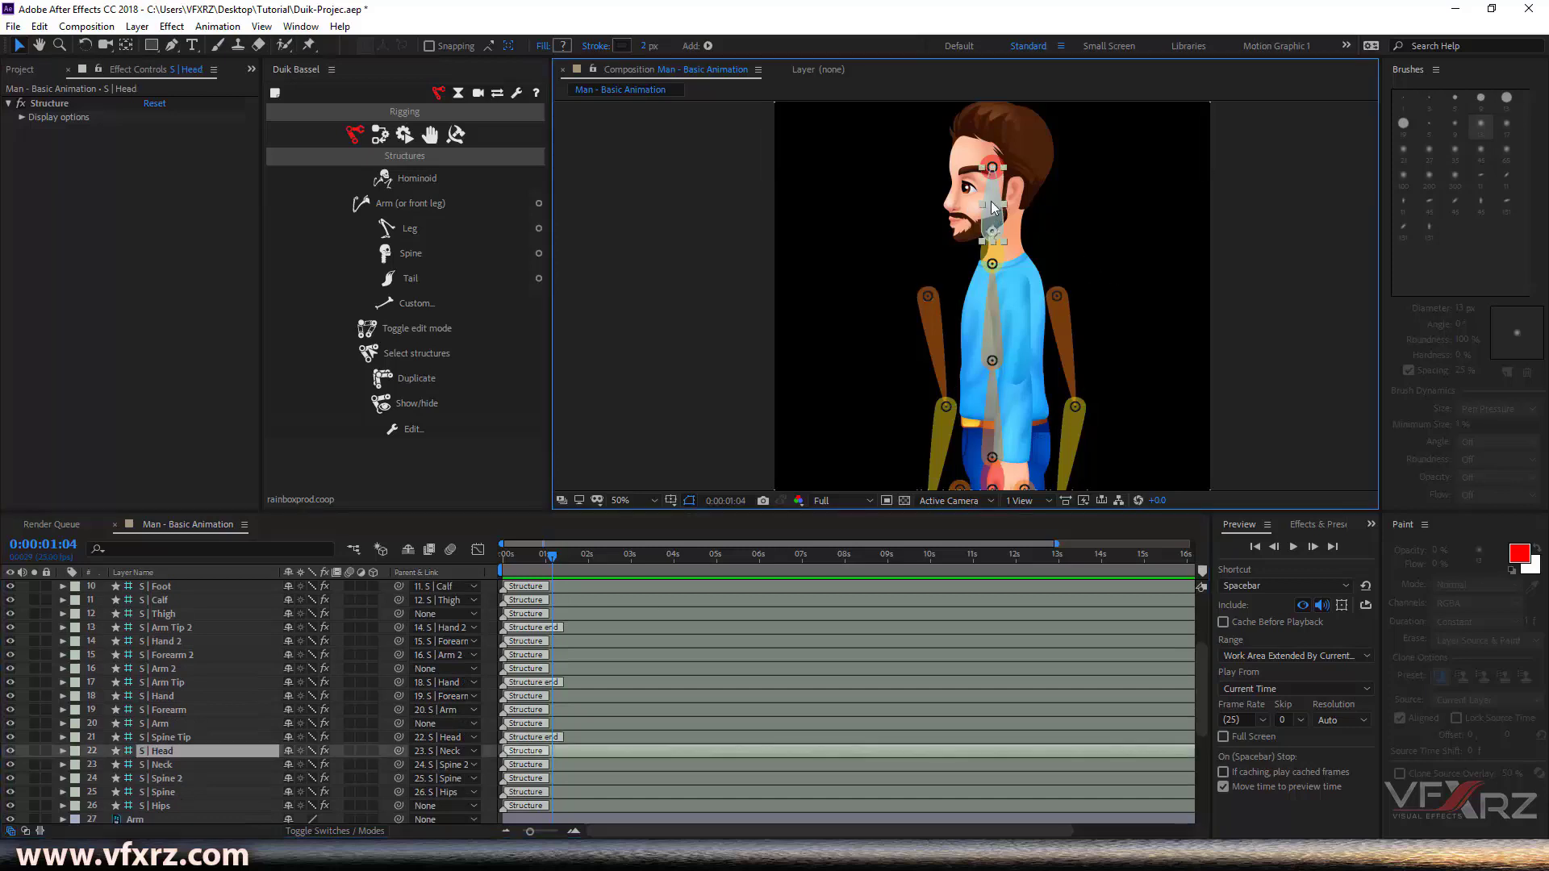
drag(1000, 207, 1003, 208)
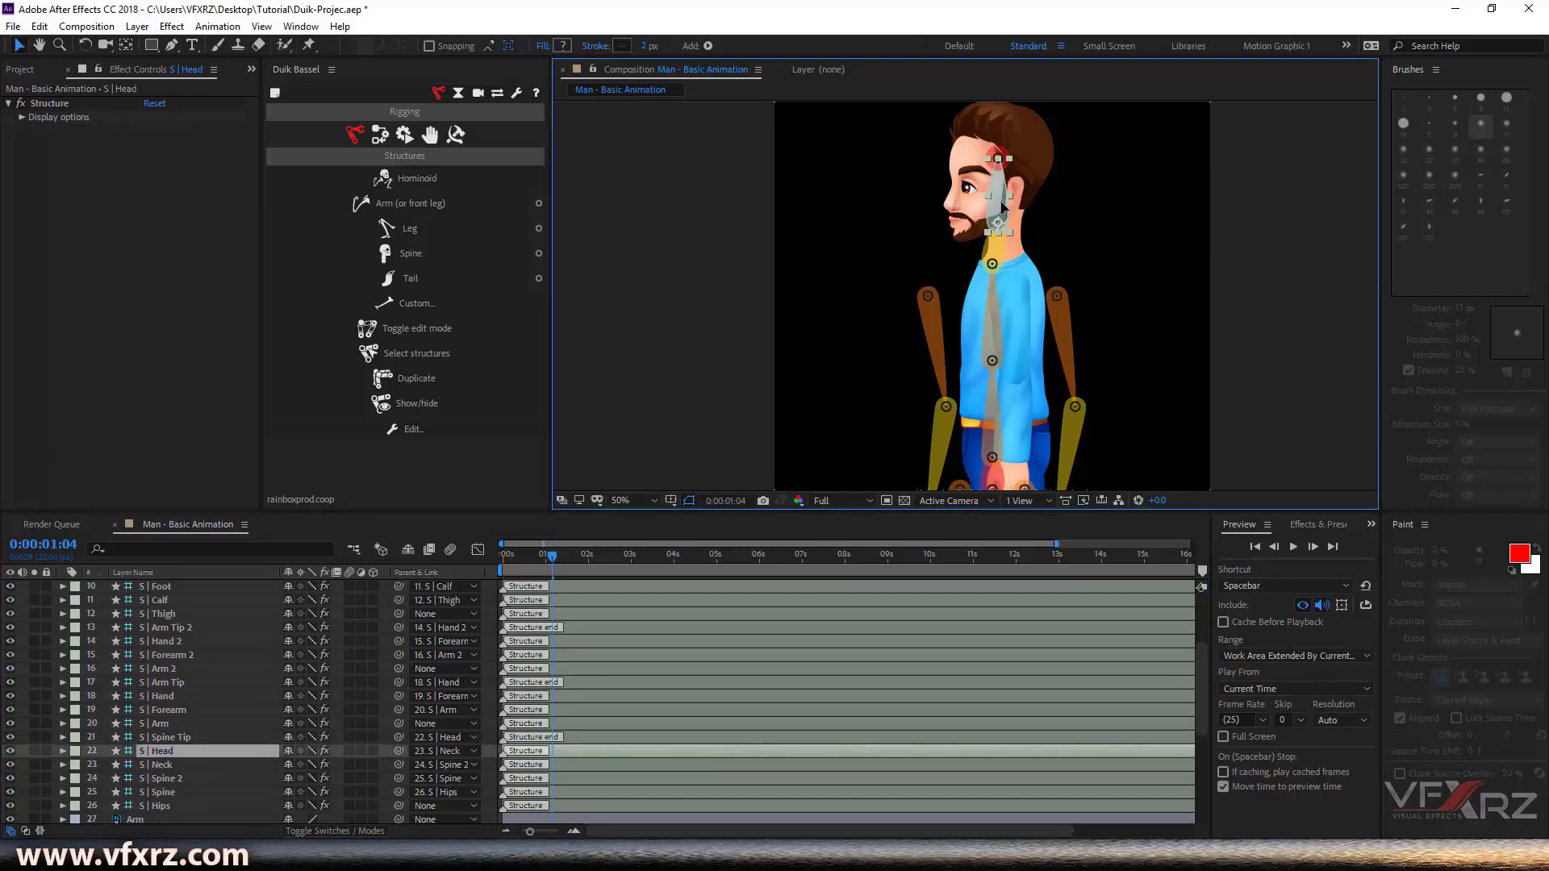
click(1005, 159)
scroll(1000, 240, up, 2)
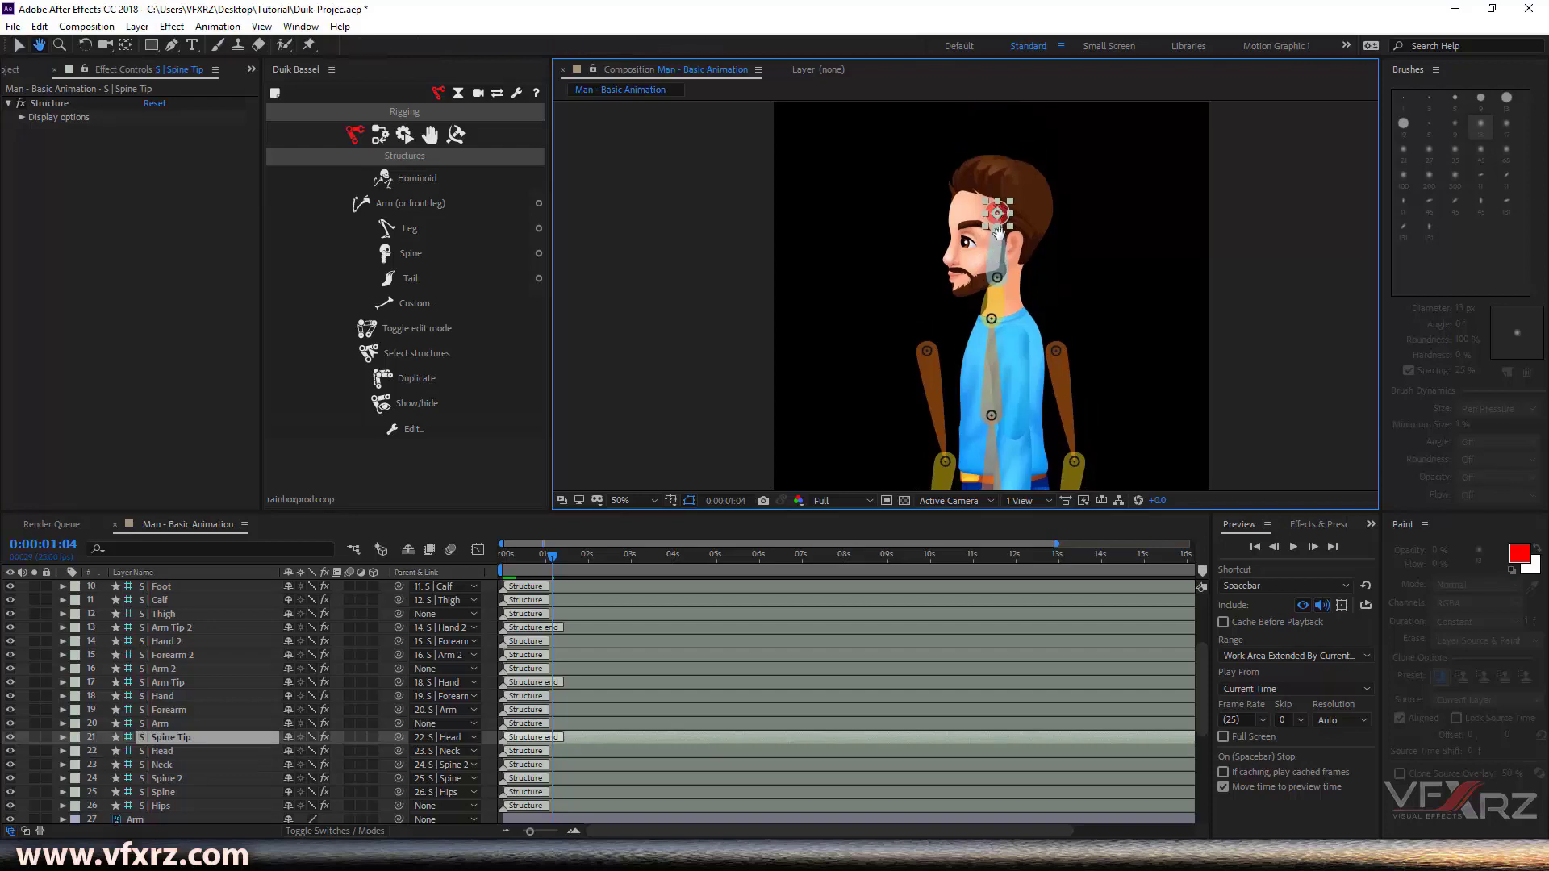
scroll(1000, 241, up, 1)
scroll(1001, 247, up, 2)
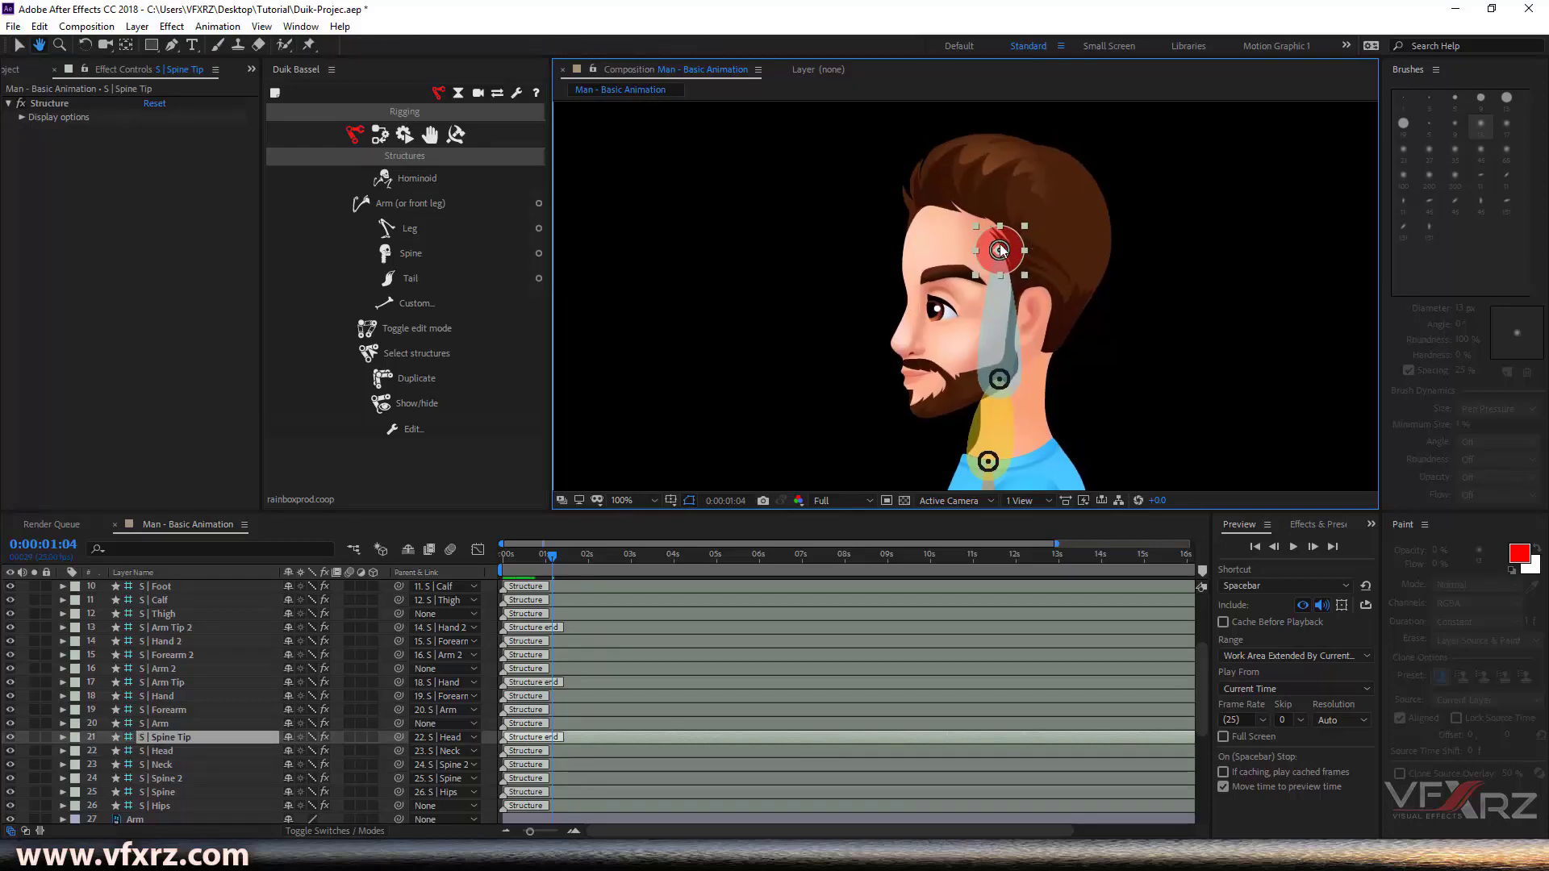
drag(1000, 250, 984, 137)
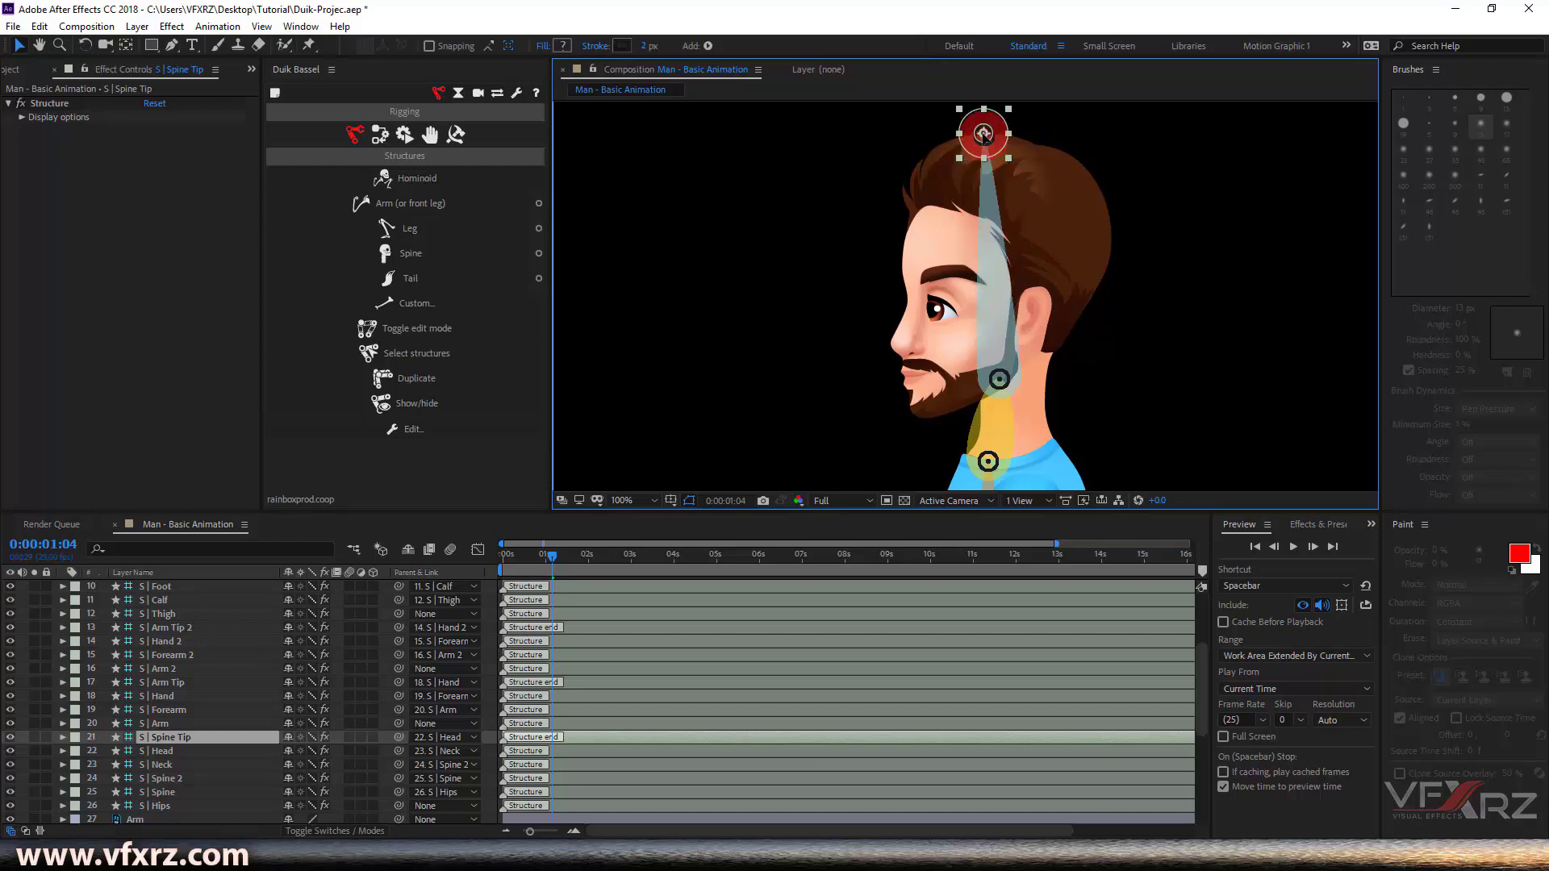
Check the Head artwork's anchor point with the layer soloed and move the S | Head structure's joint close to it
click(1001, 379)
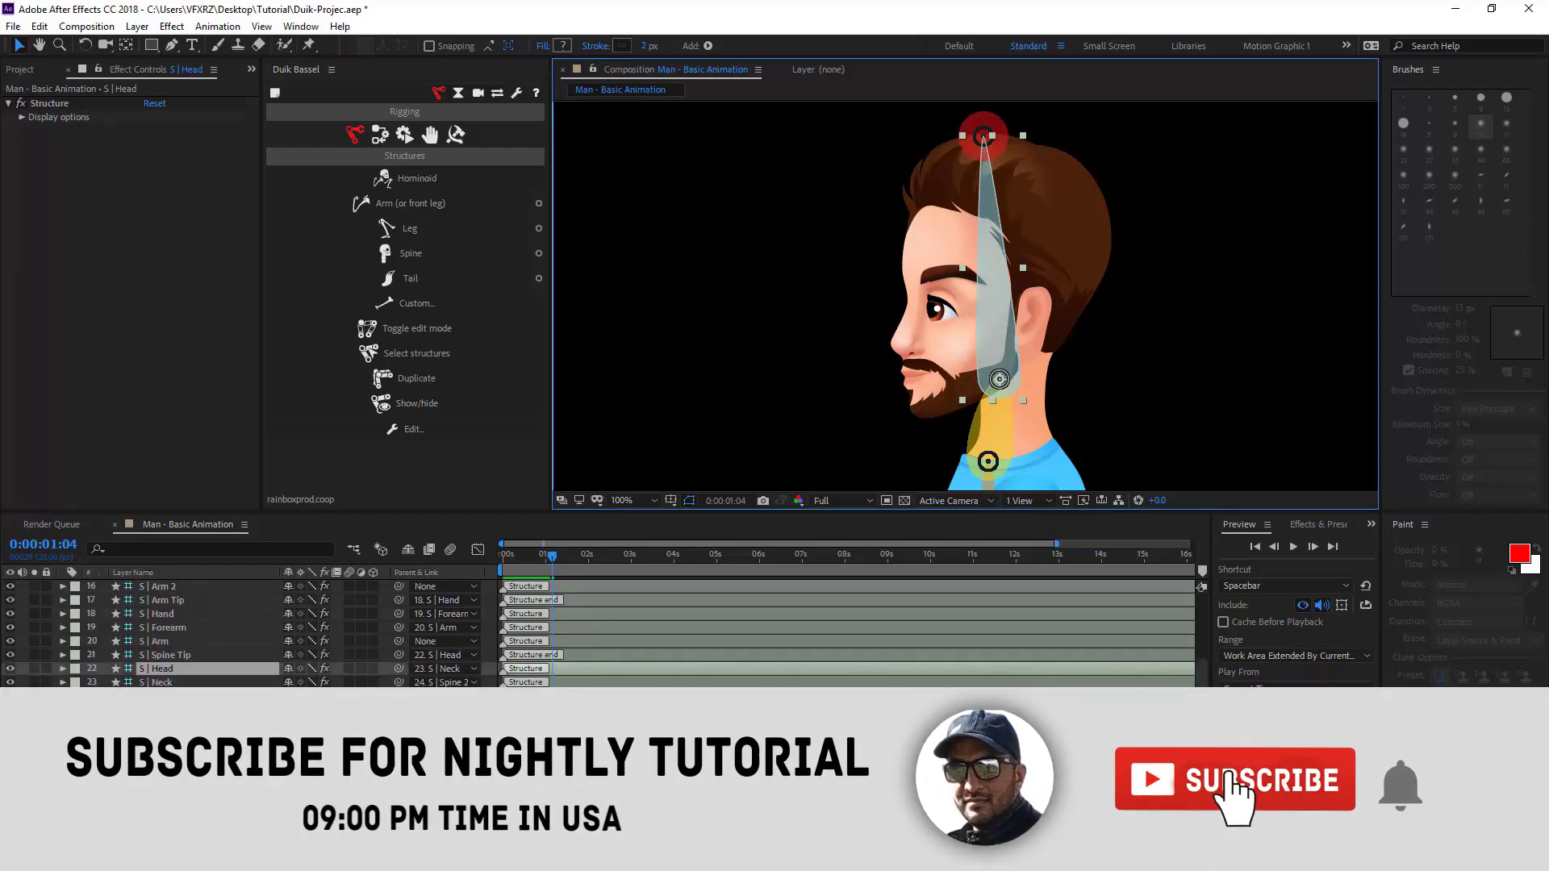
scroll(847, 633, down, 5)
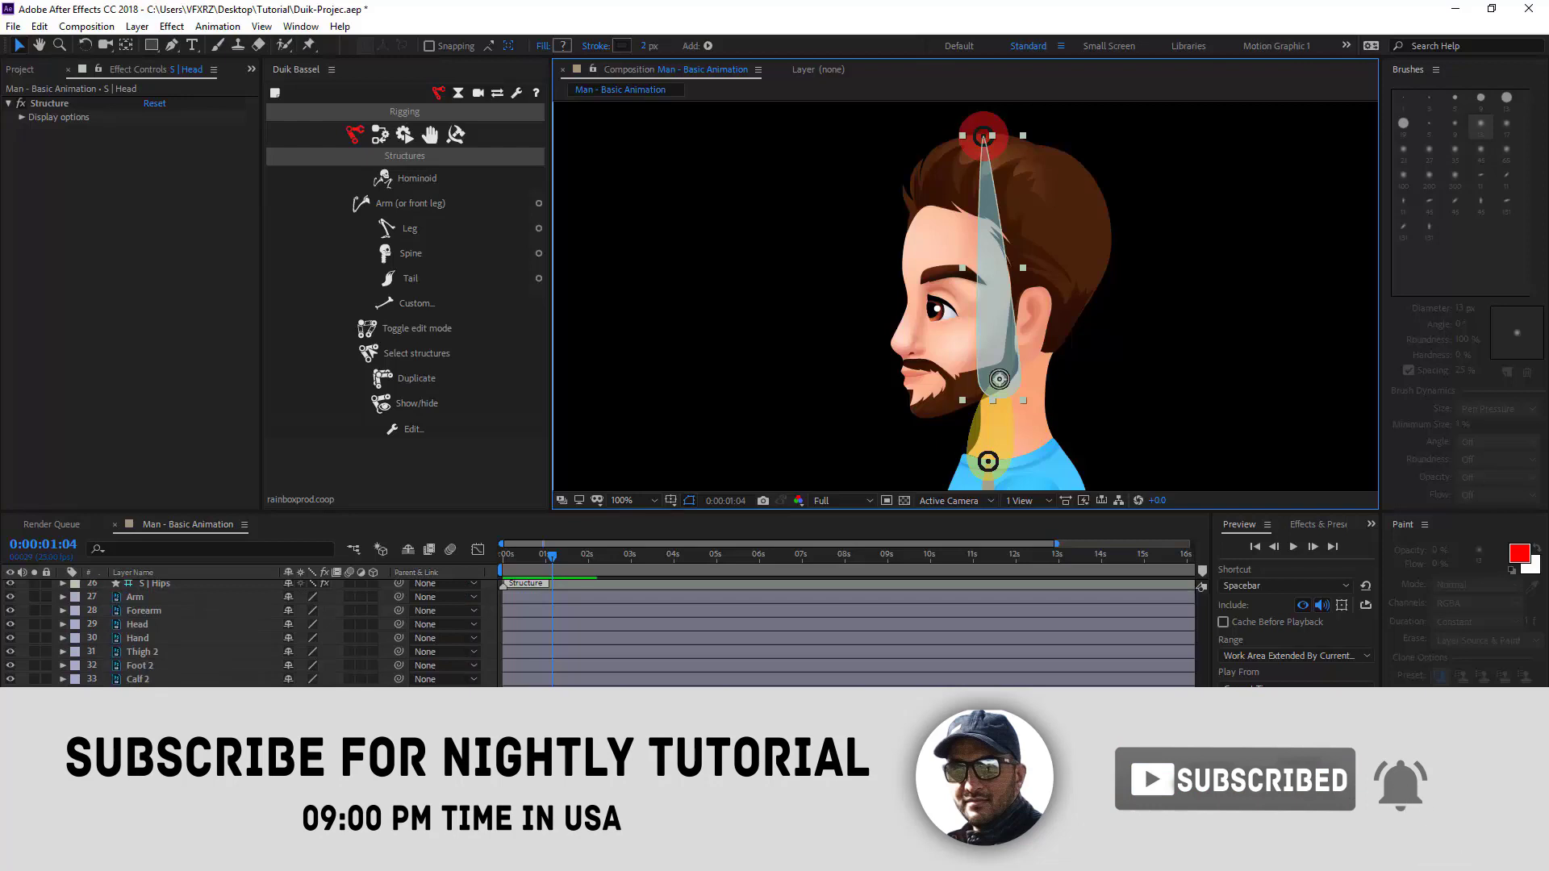
click(152, 626)
click(33, 624)
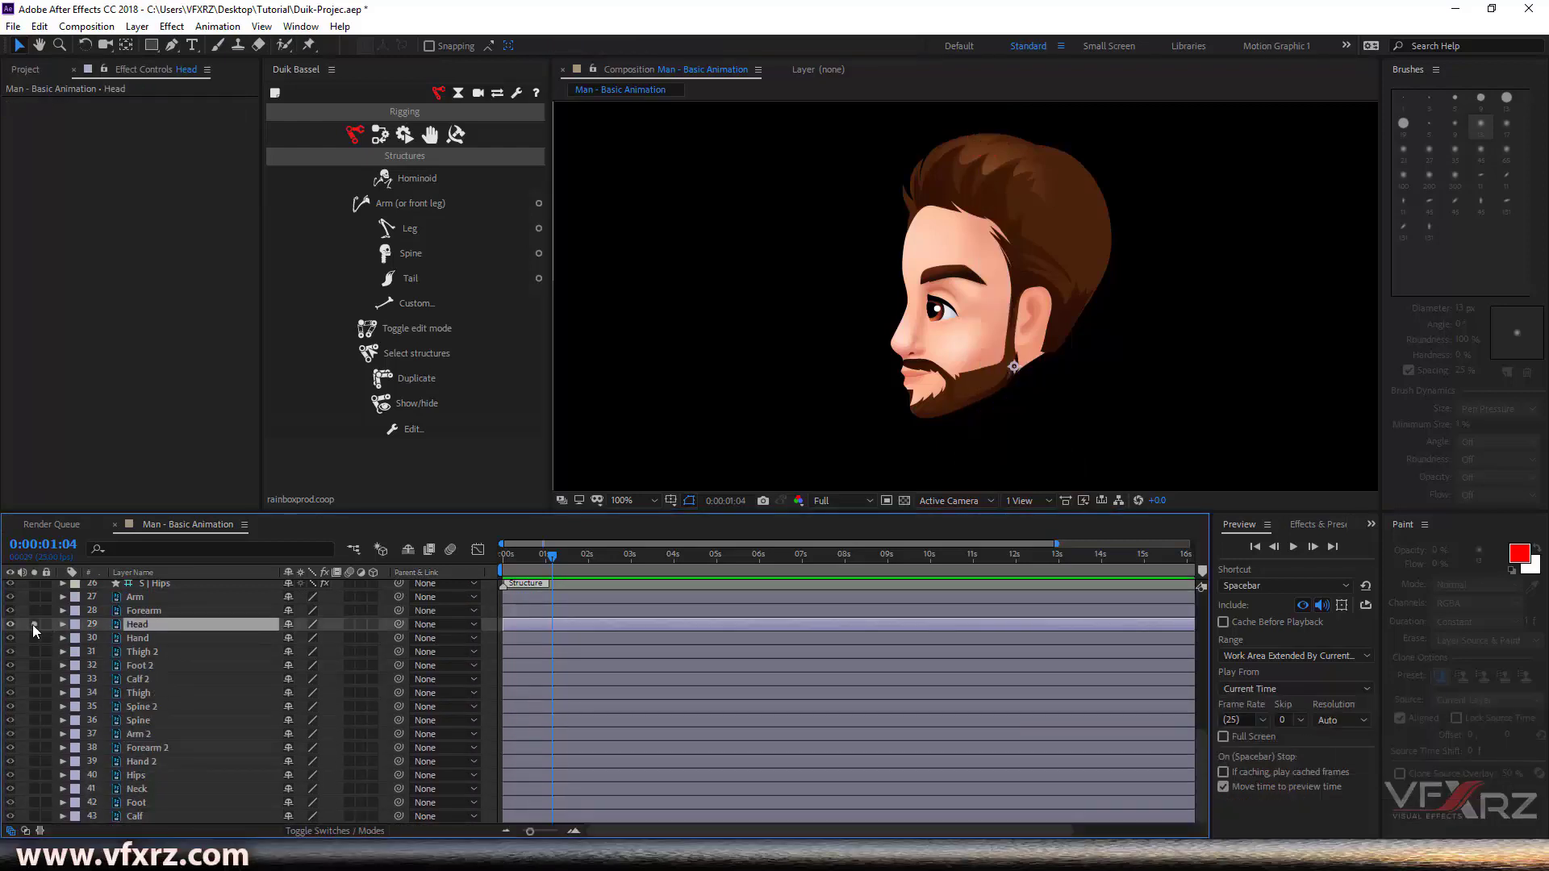
click(33, 624)
click(1005, 381)
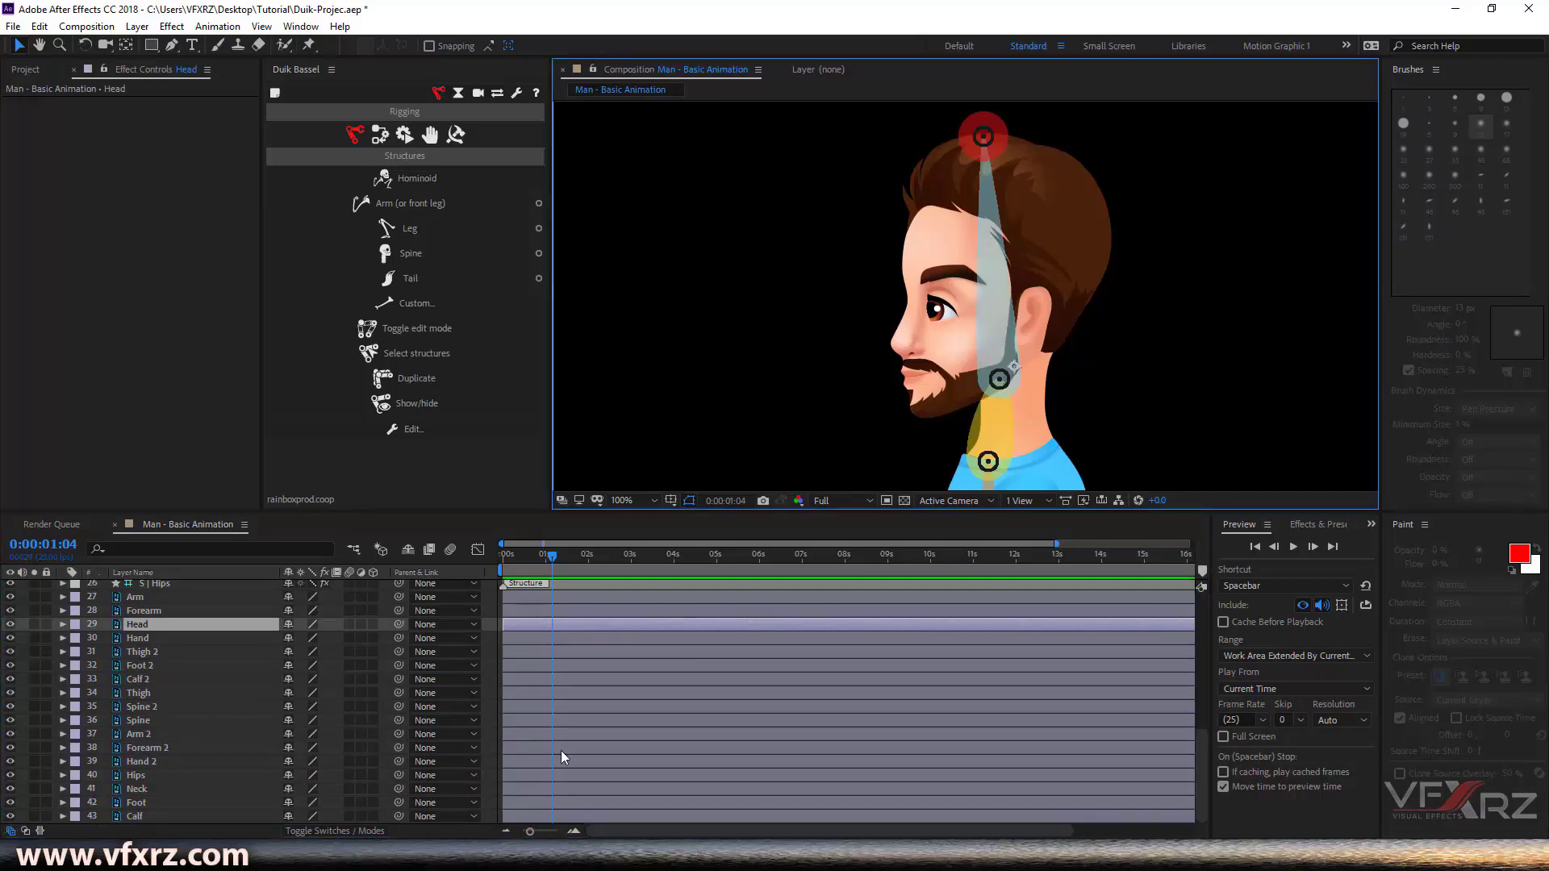
scroll(559, 679, up, 7)
scroll(228, 799, down, 1)
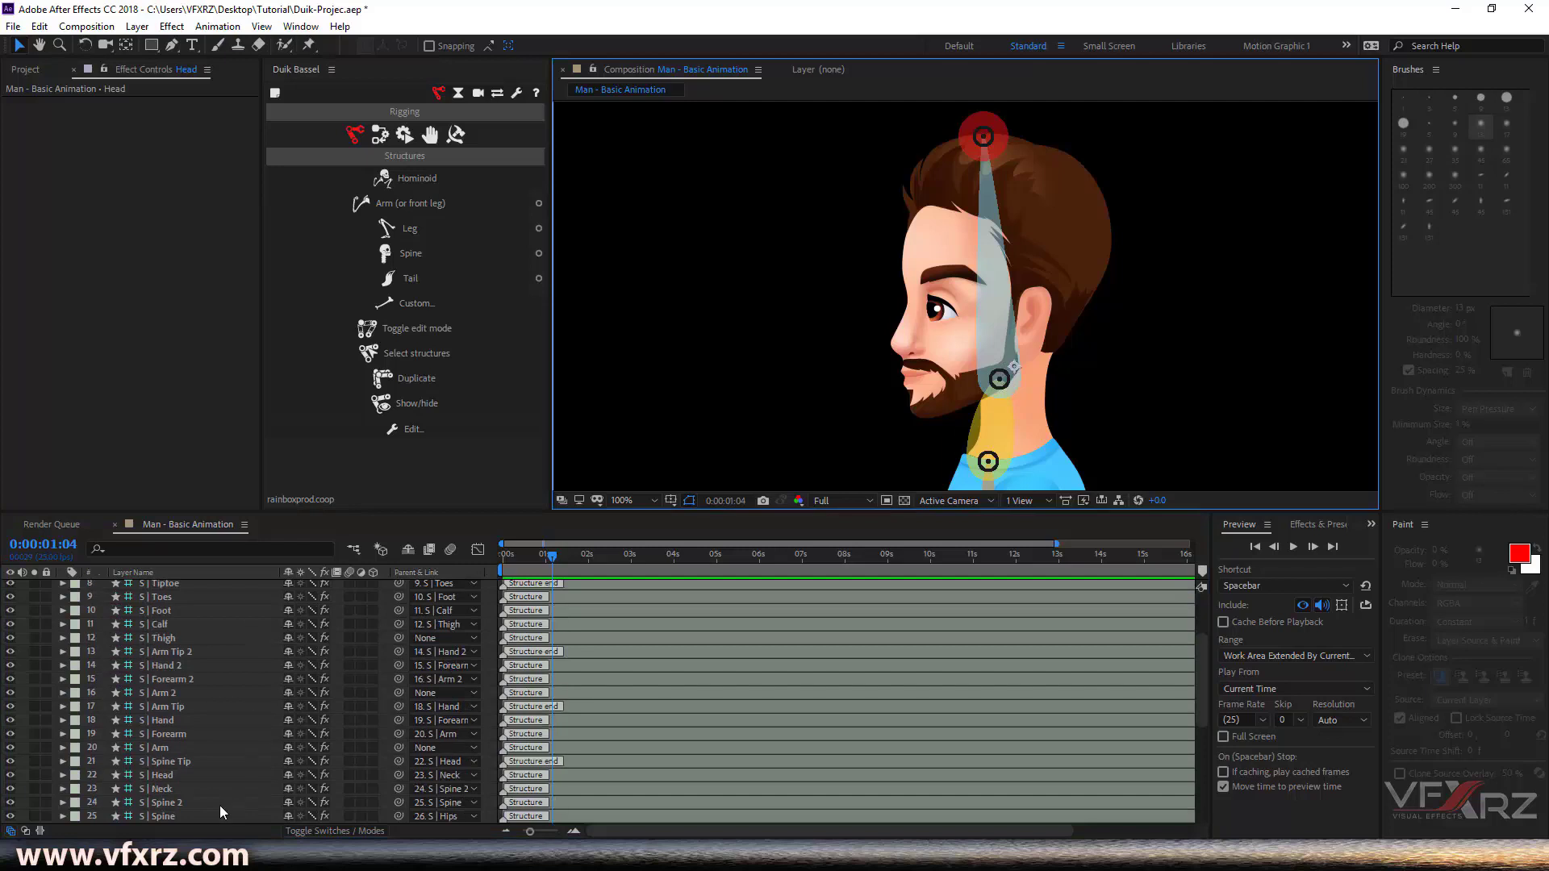
scroll(187, 808, down, 1)
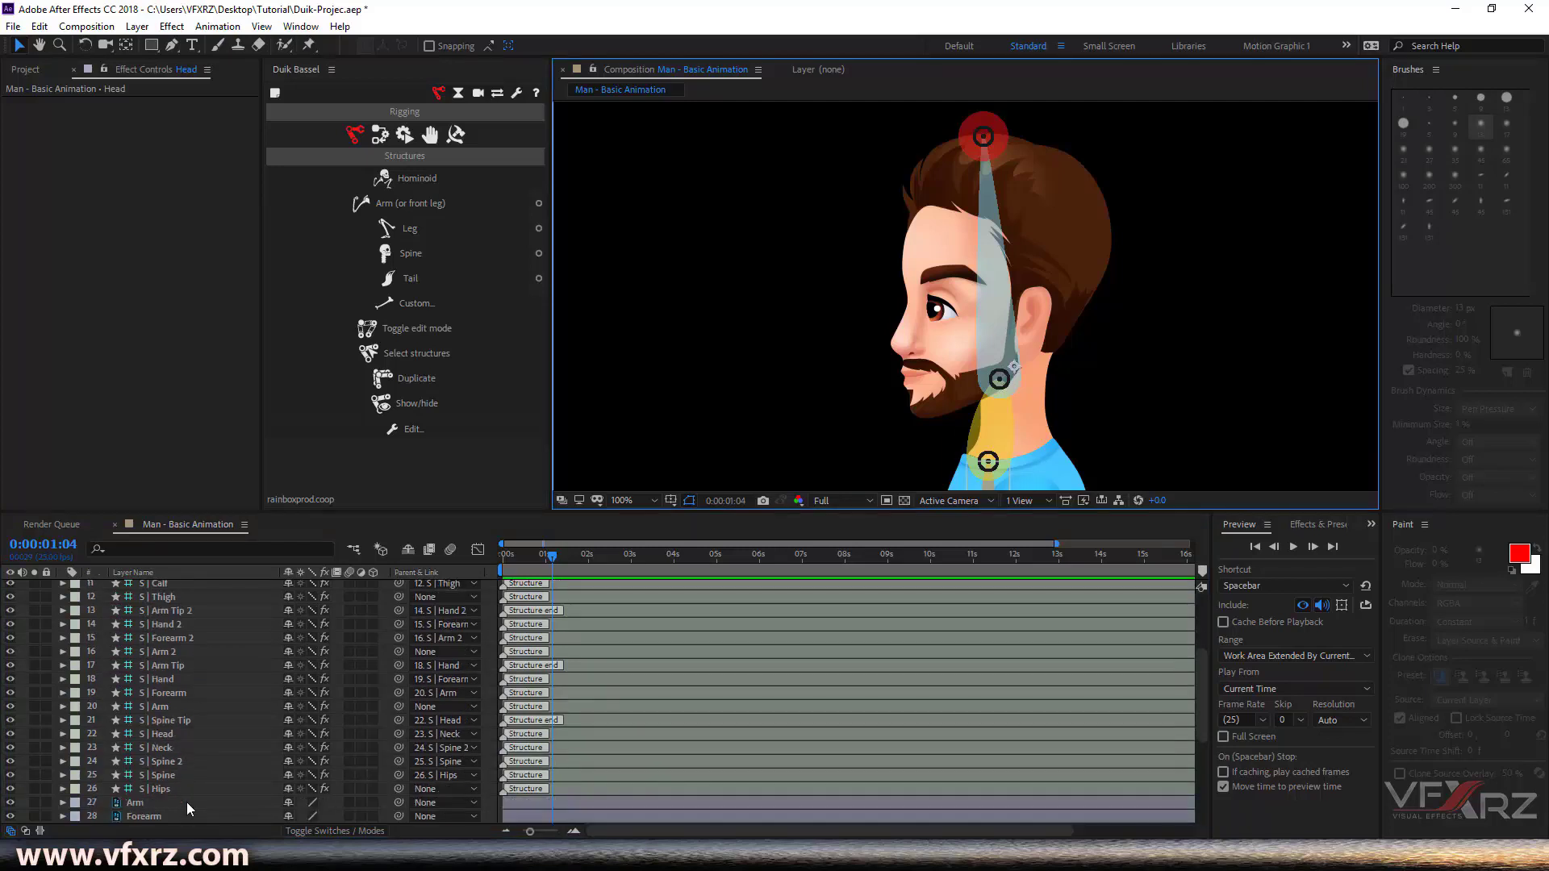
click(171, 736)
drag(999, 383, 1015, 380)
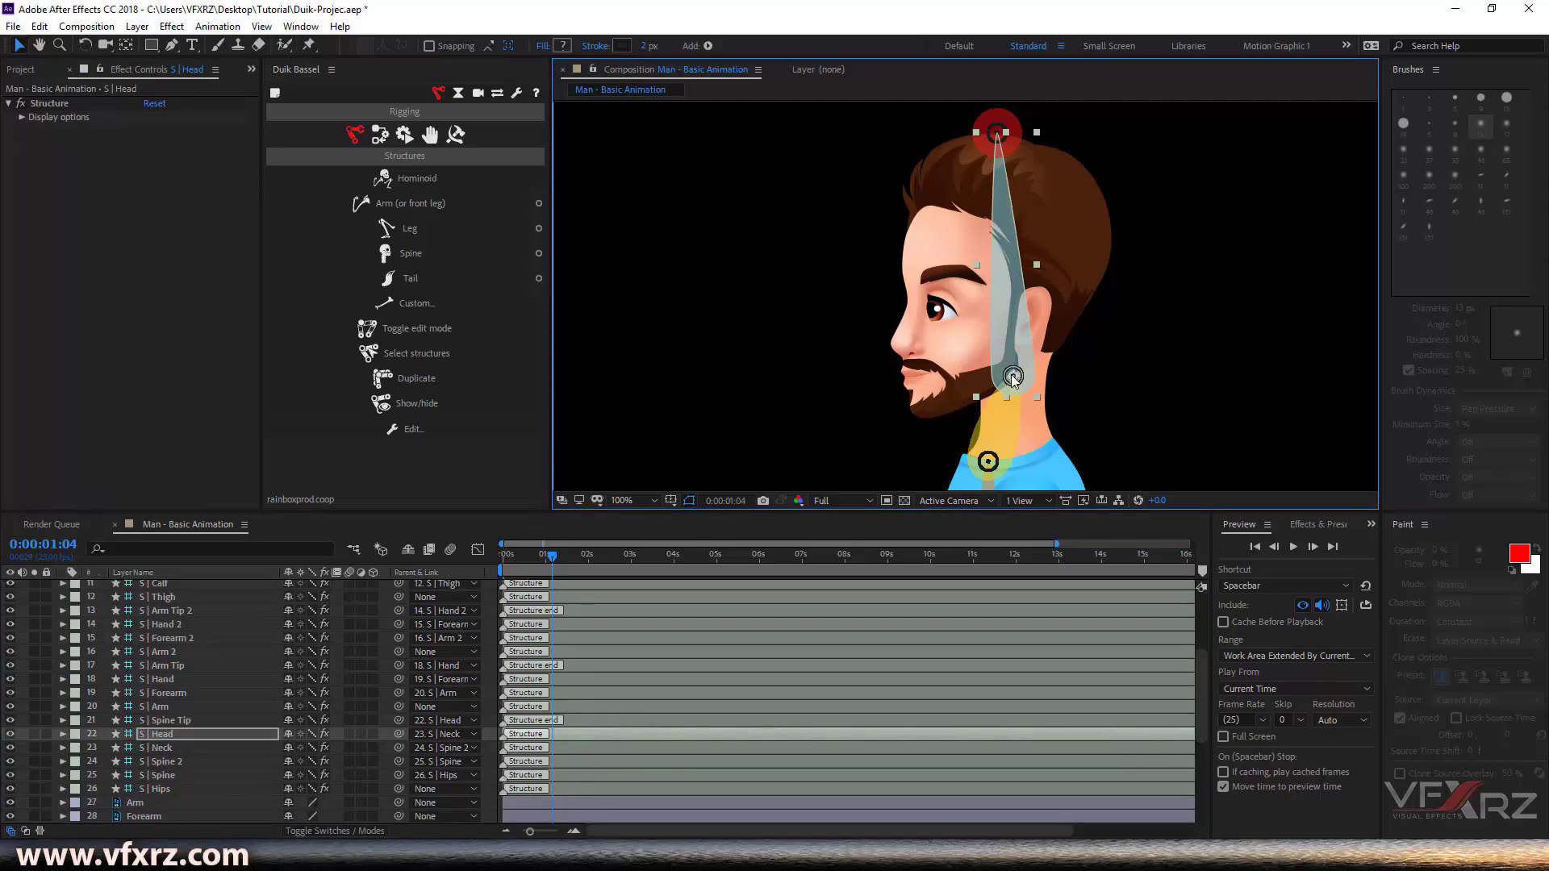
Nudge the S | Spine Tip structure slightly toward the face at the top of the head
click(997, 133)
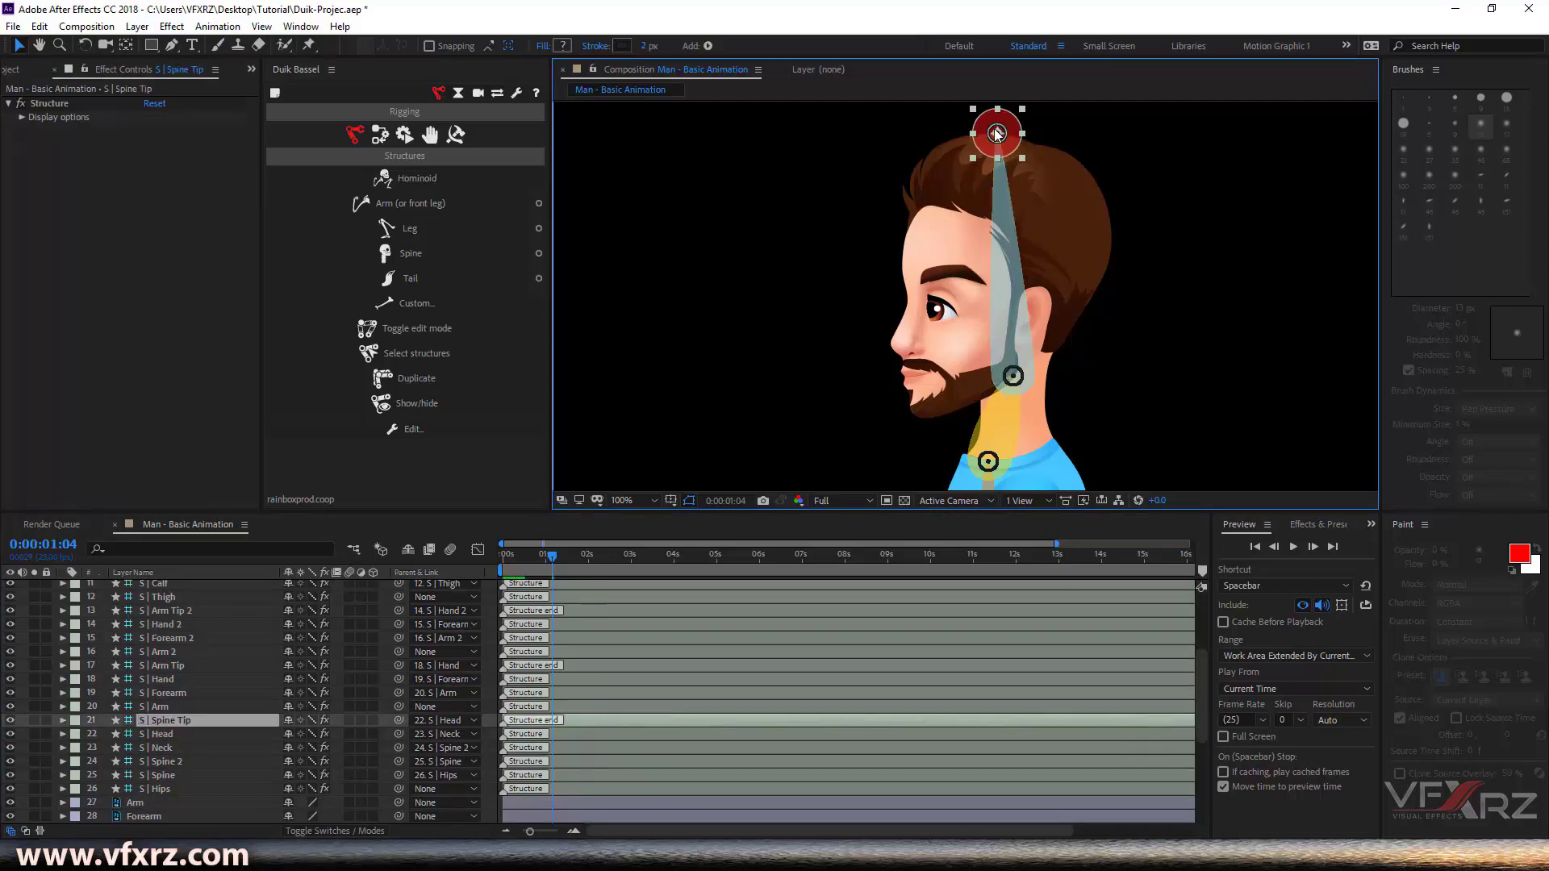
drag(998, 133, 986, 134)
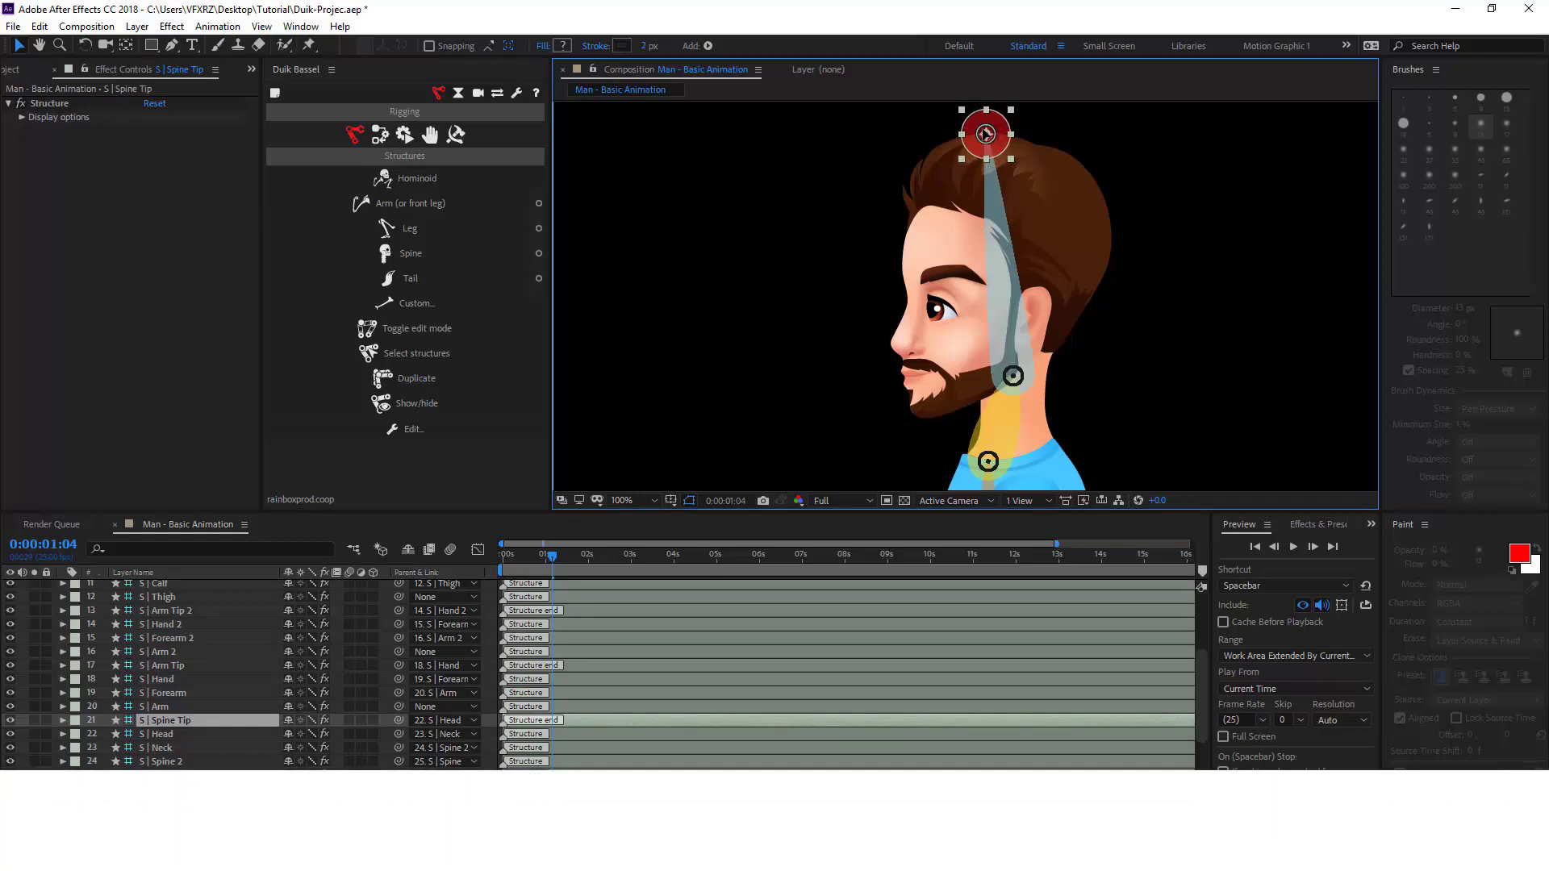
Solo the S | Neck structure together with the Neck artwork layer to compare the joint with the artwork's anchor point
drag(1053, 291, 1055, 207)
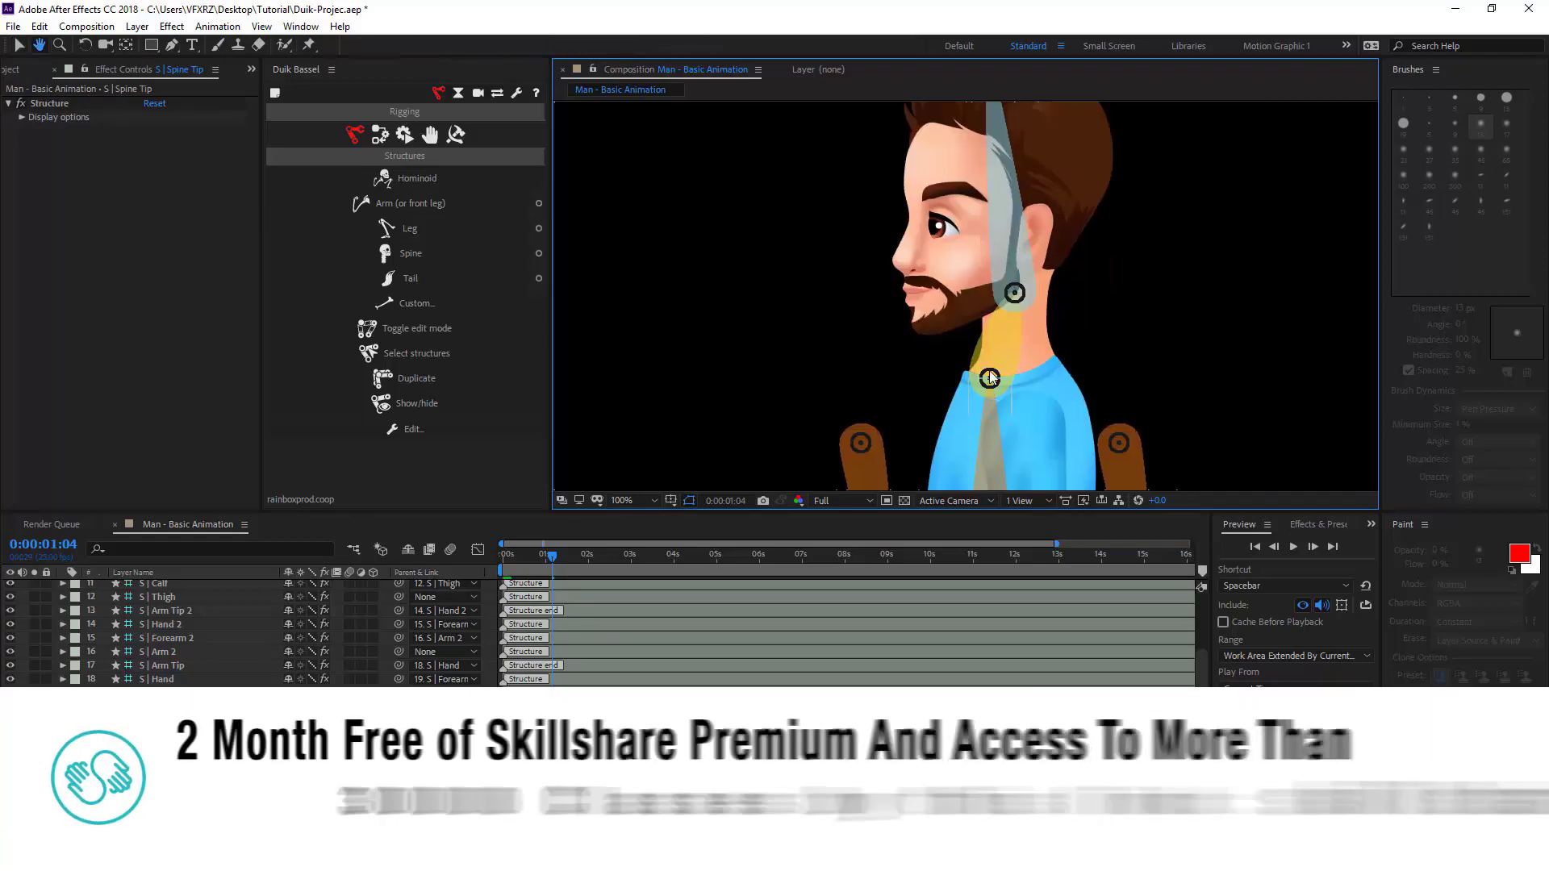
click(1007, 344)
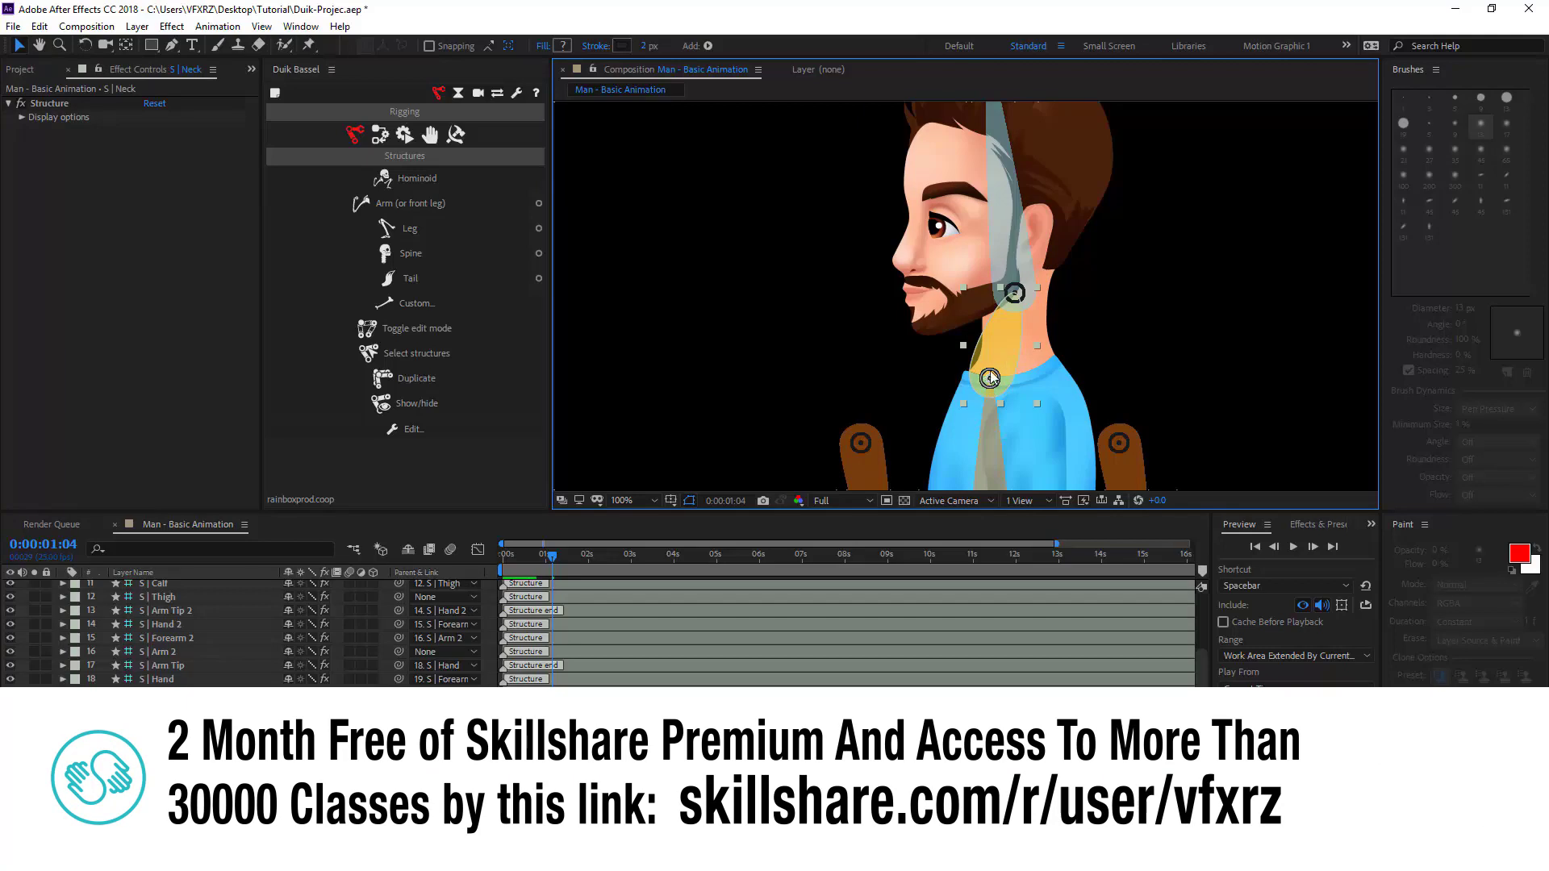
scroll(243, 631, down, 1)
scroll(75, 665, down, 2)
click(35, 623)
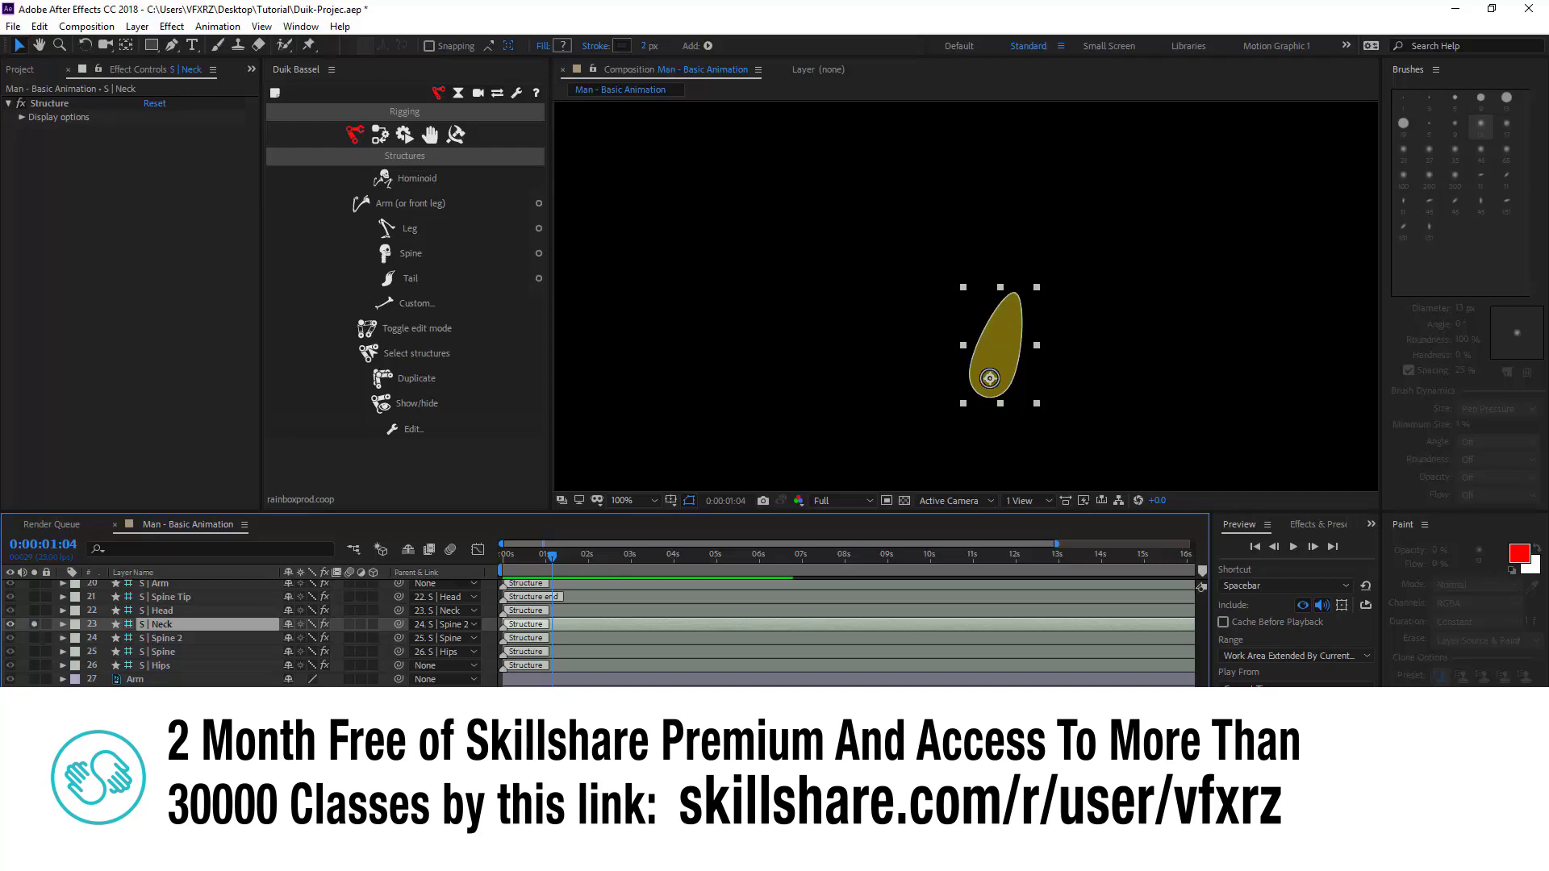
scroll(121, 702, down, 2)
click(136, 734)
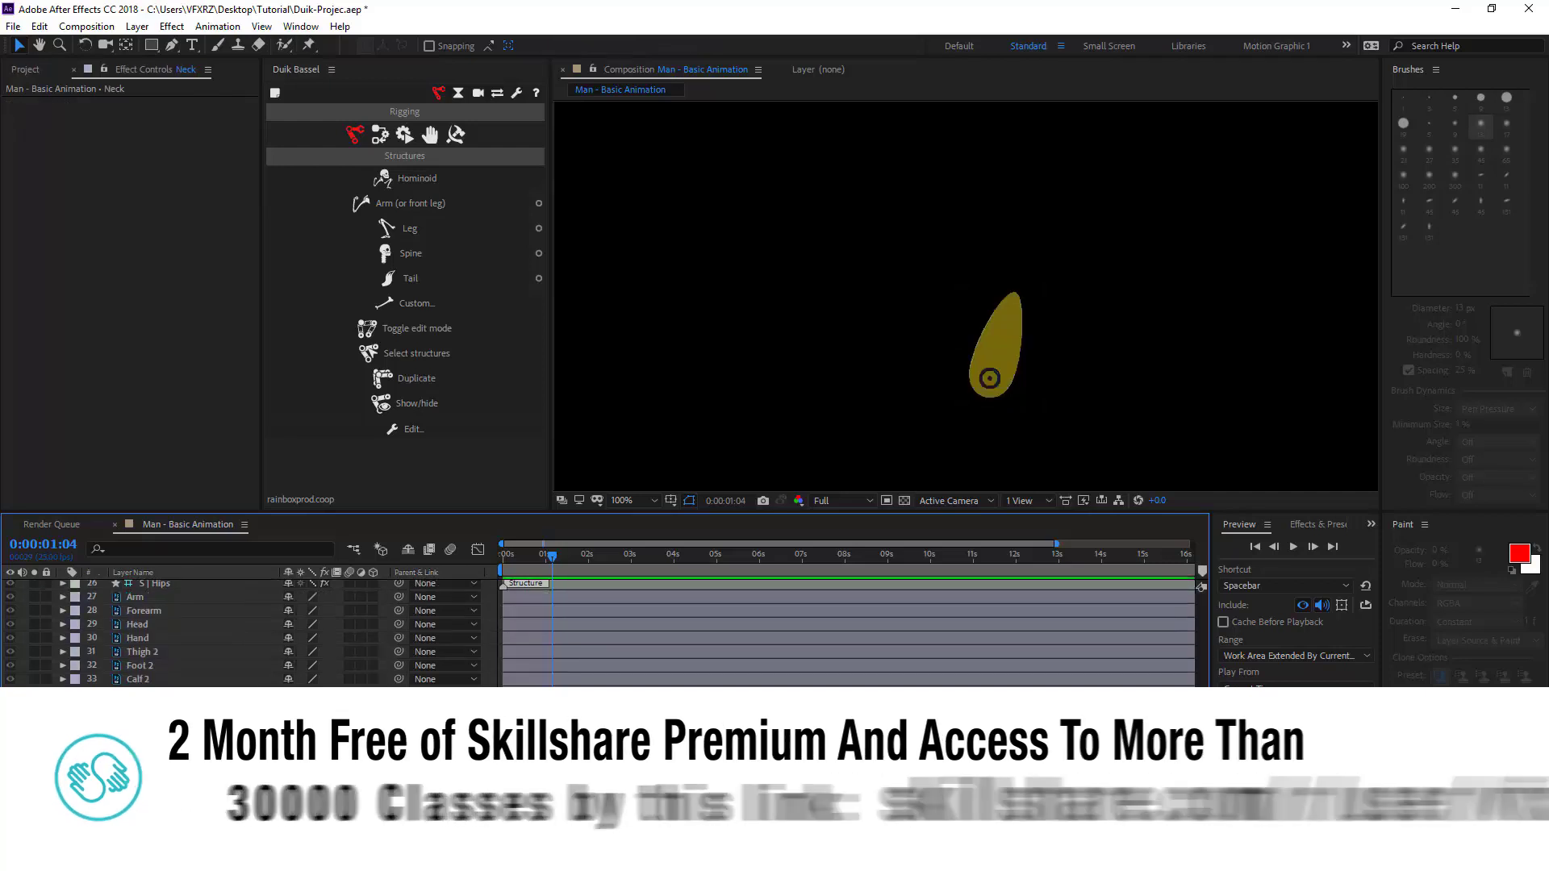
click(33, 788)
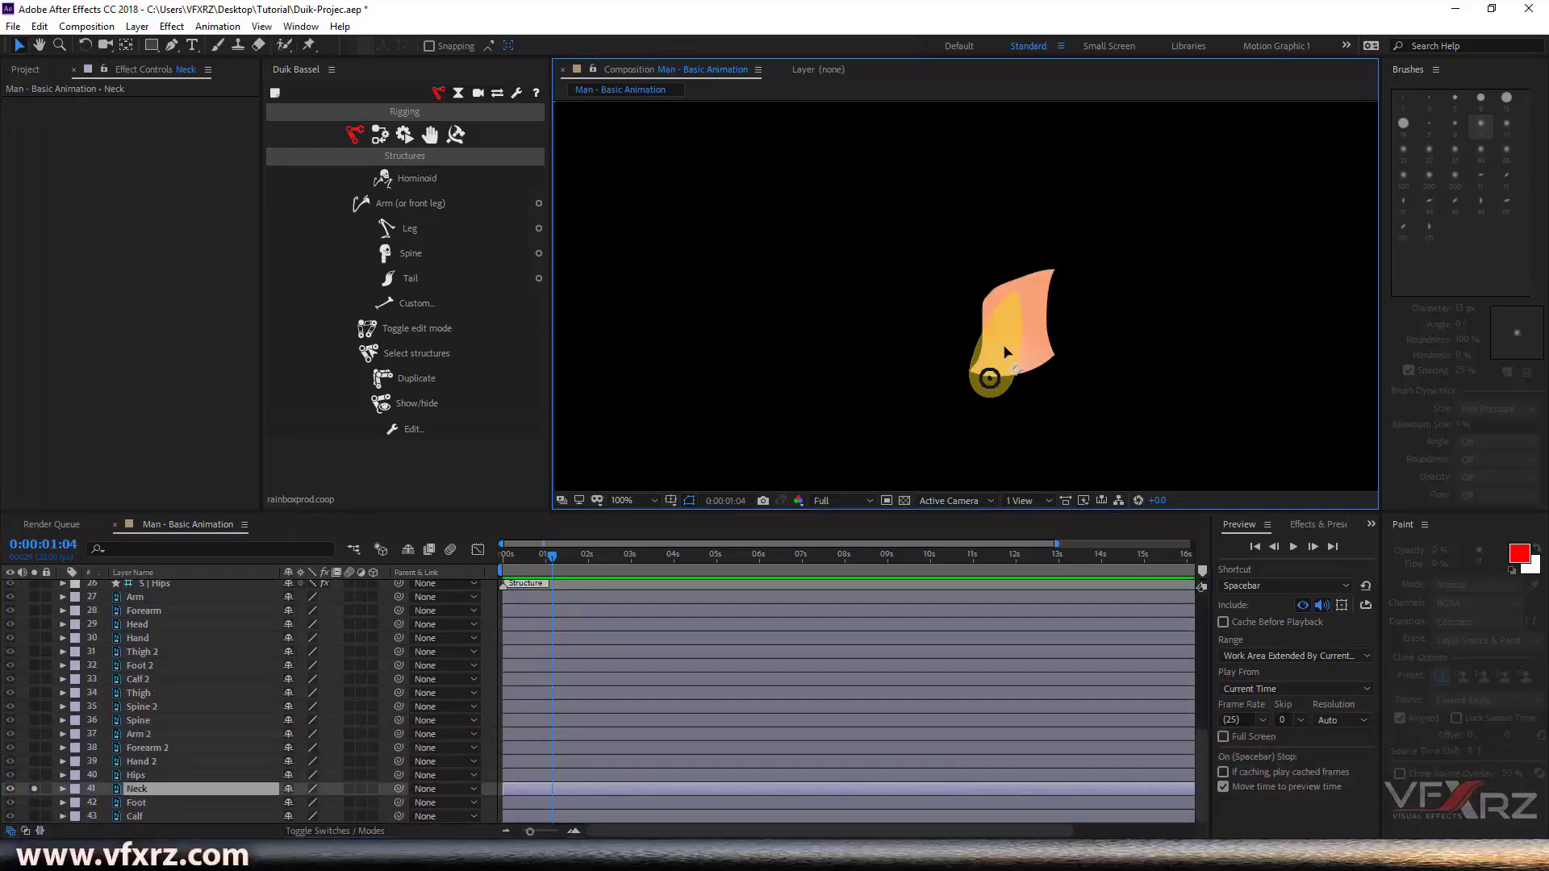
Move the S | Neck structure's joint onto the Neck artwork's anchor point and turn off solo on both neck layers
scroll(151, 613, up, 7)
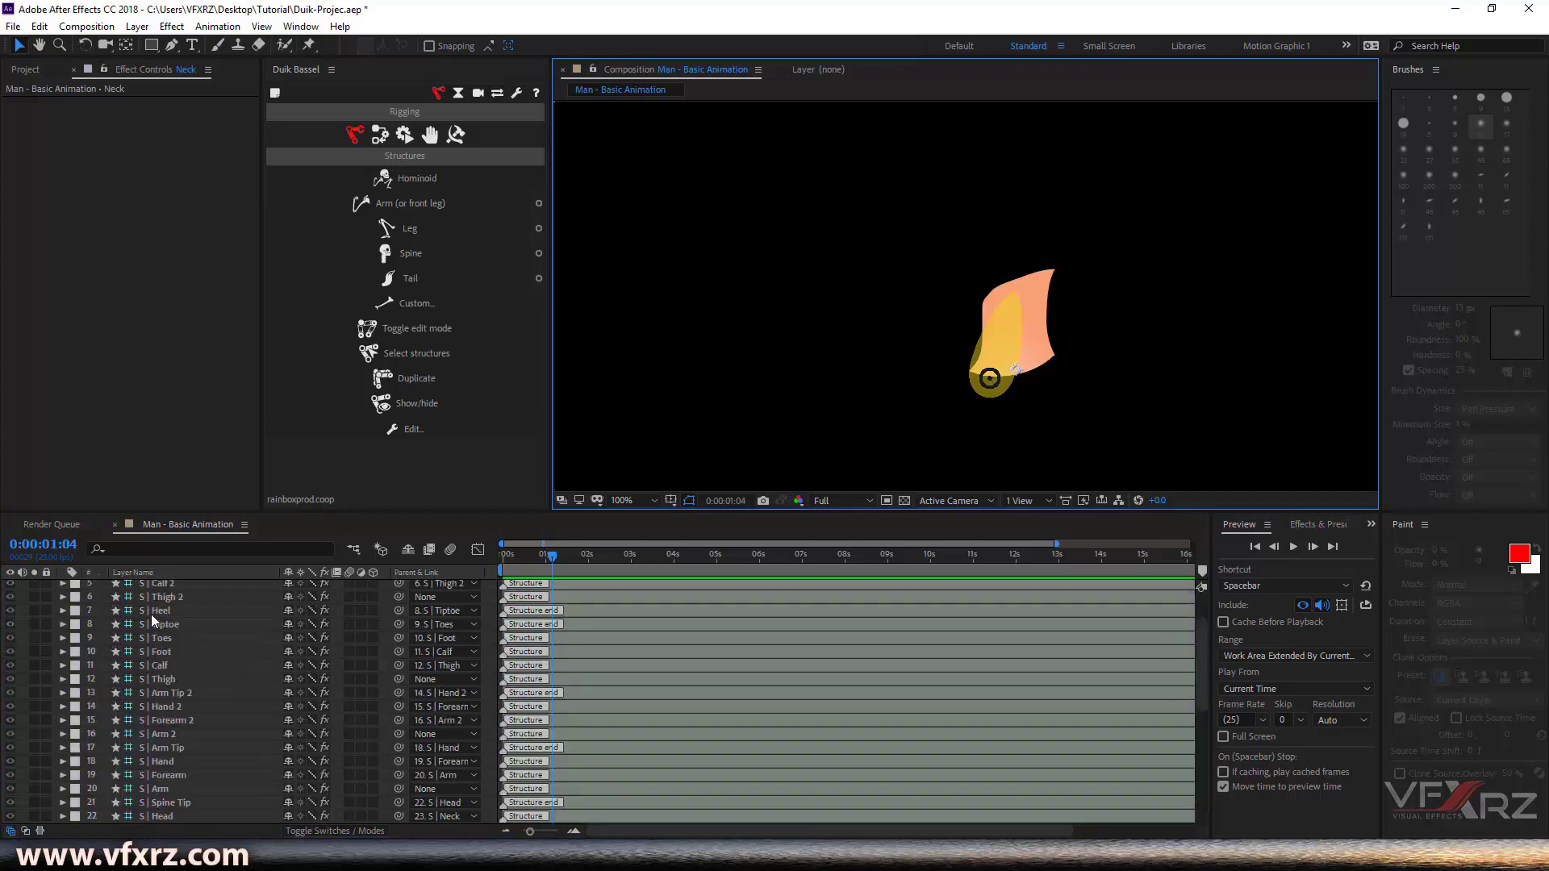
scroll(158, 781, down, 1)
click(158, 781)
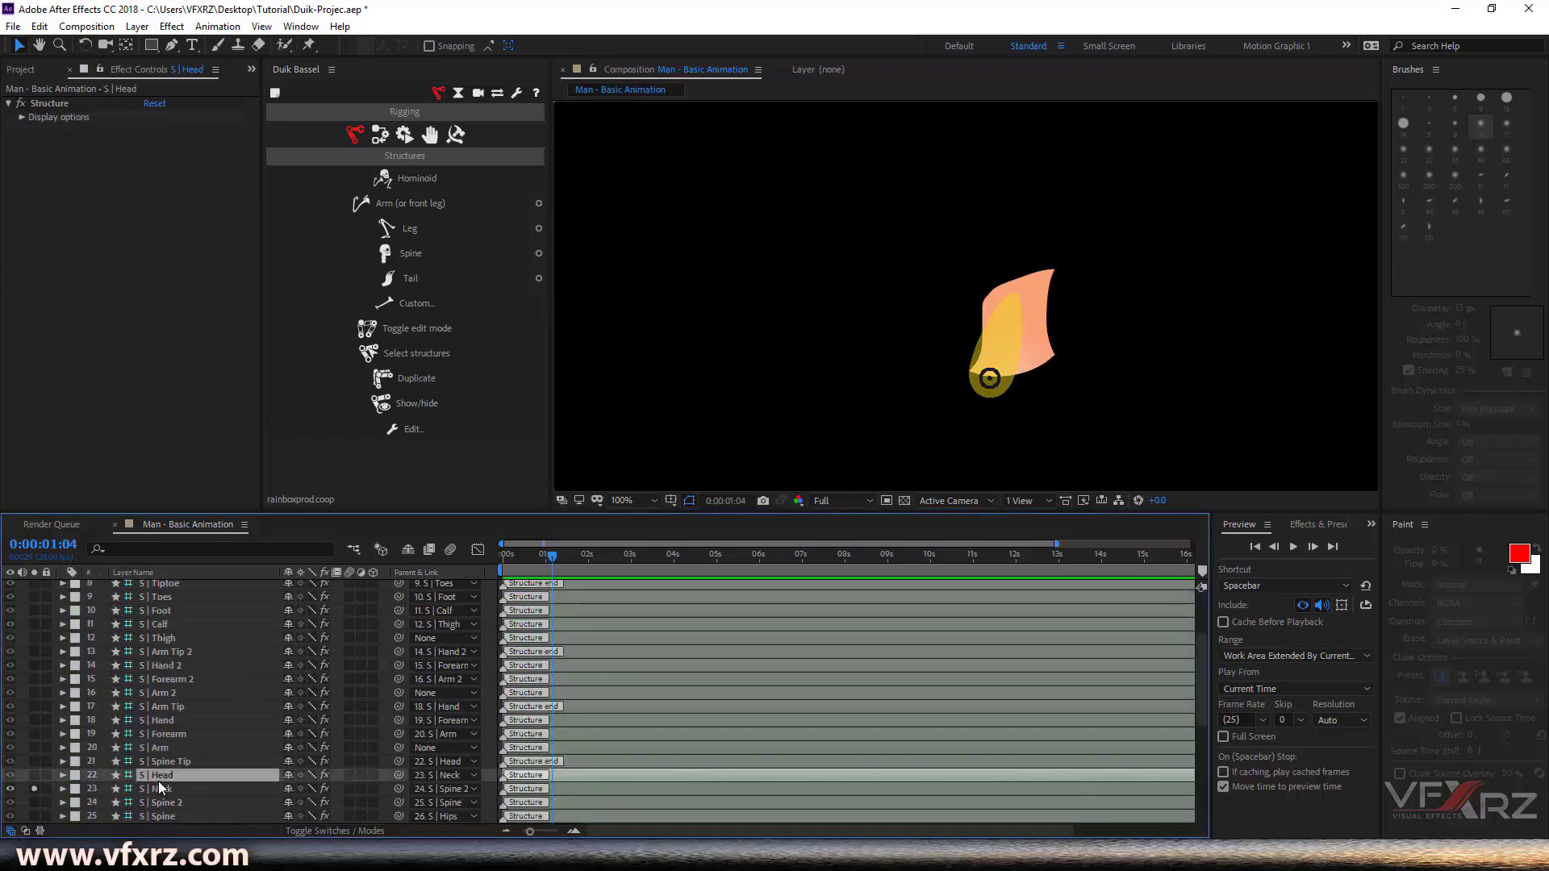
drag(991, 383, 1013, 373)
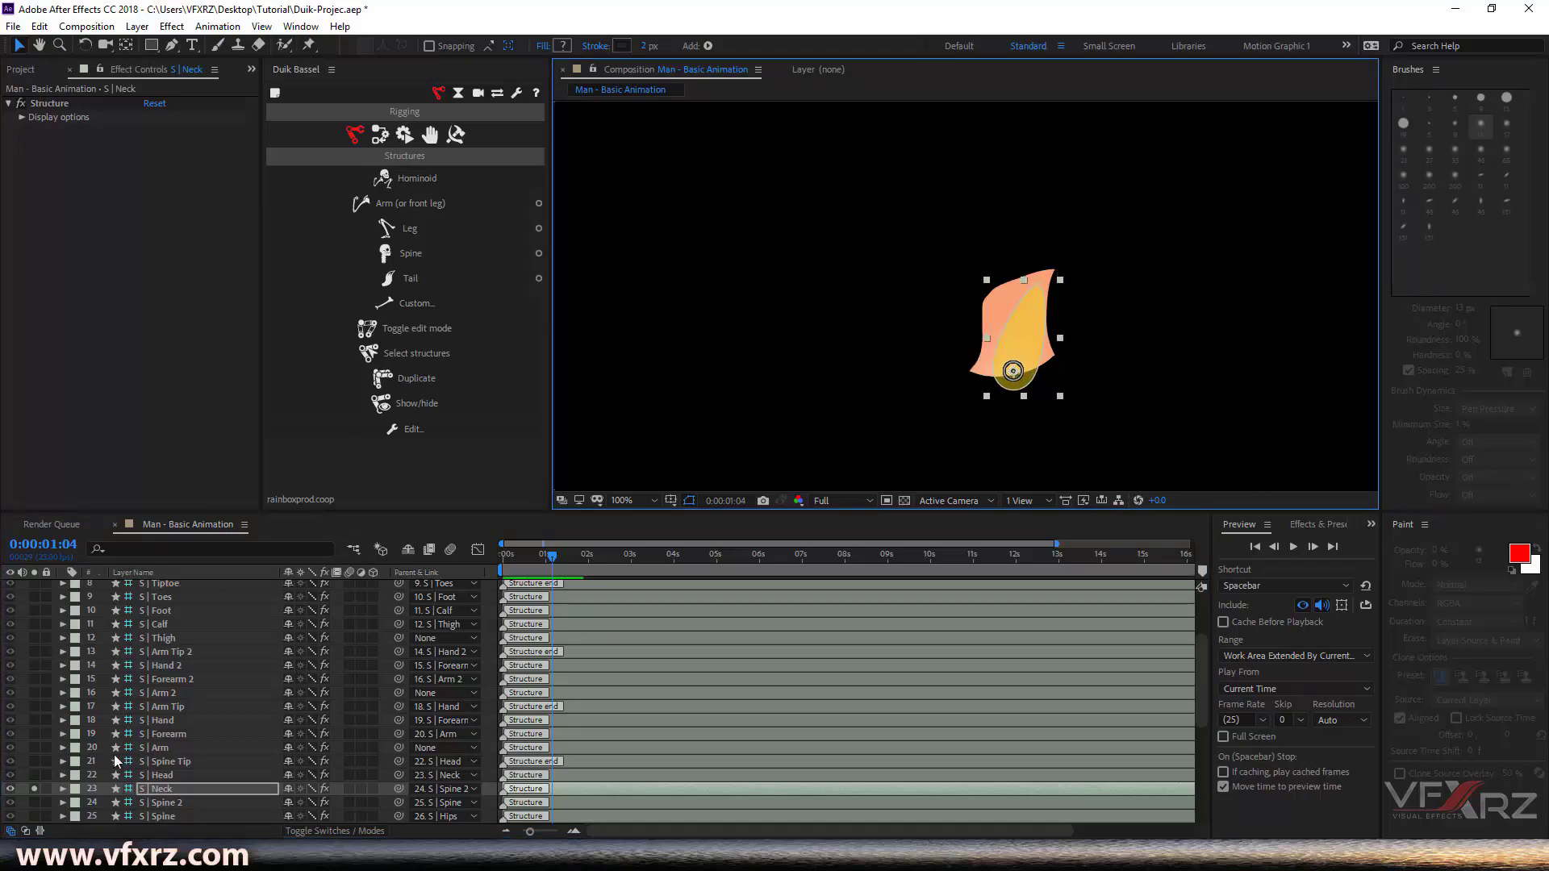
click(29, 787)
scroll(29, 788, down, 6)
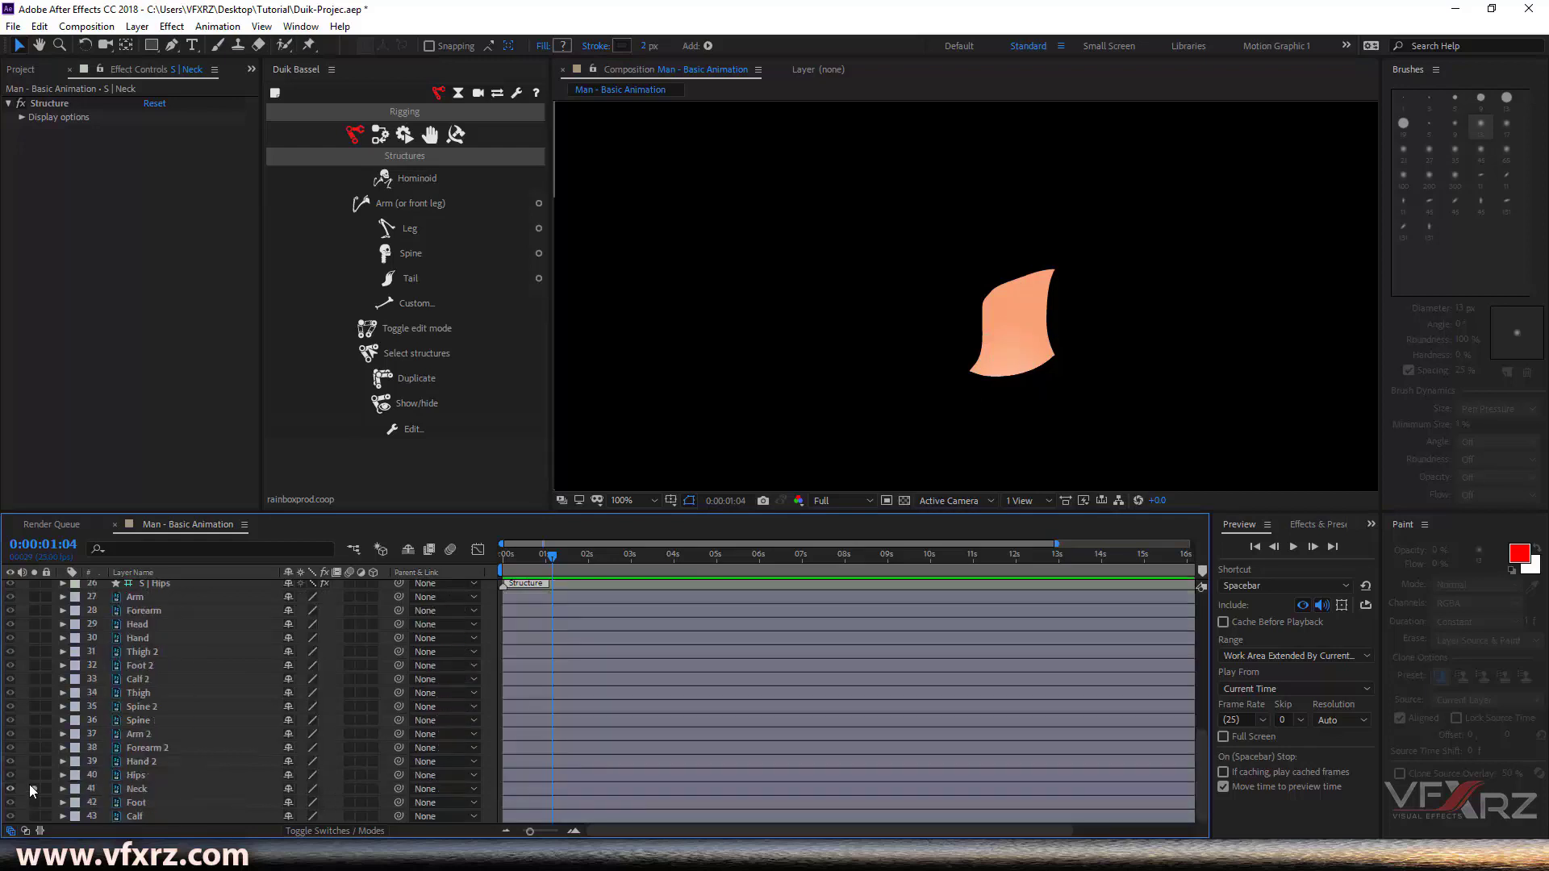
click(34, 792)
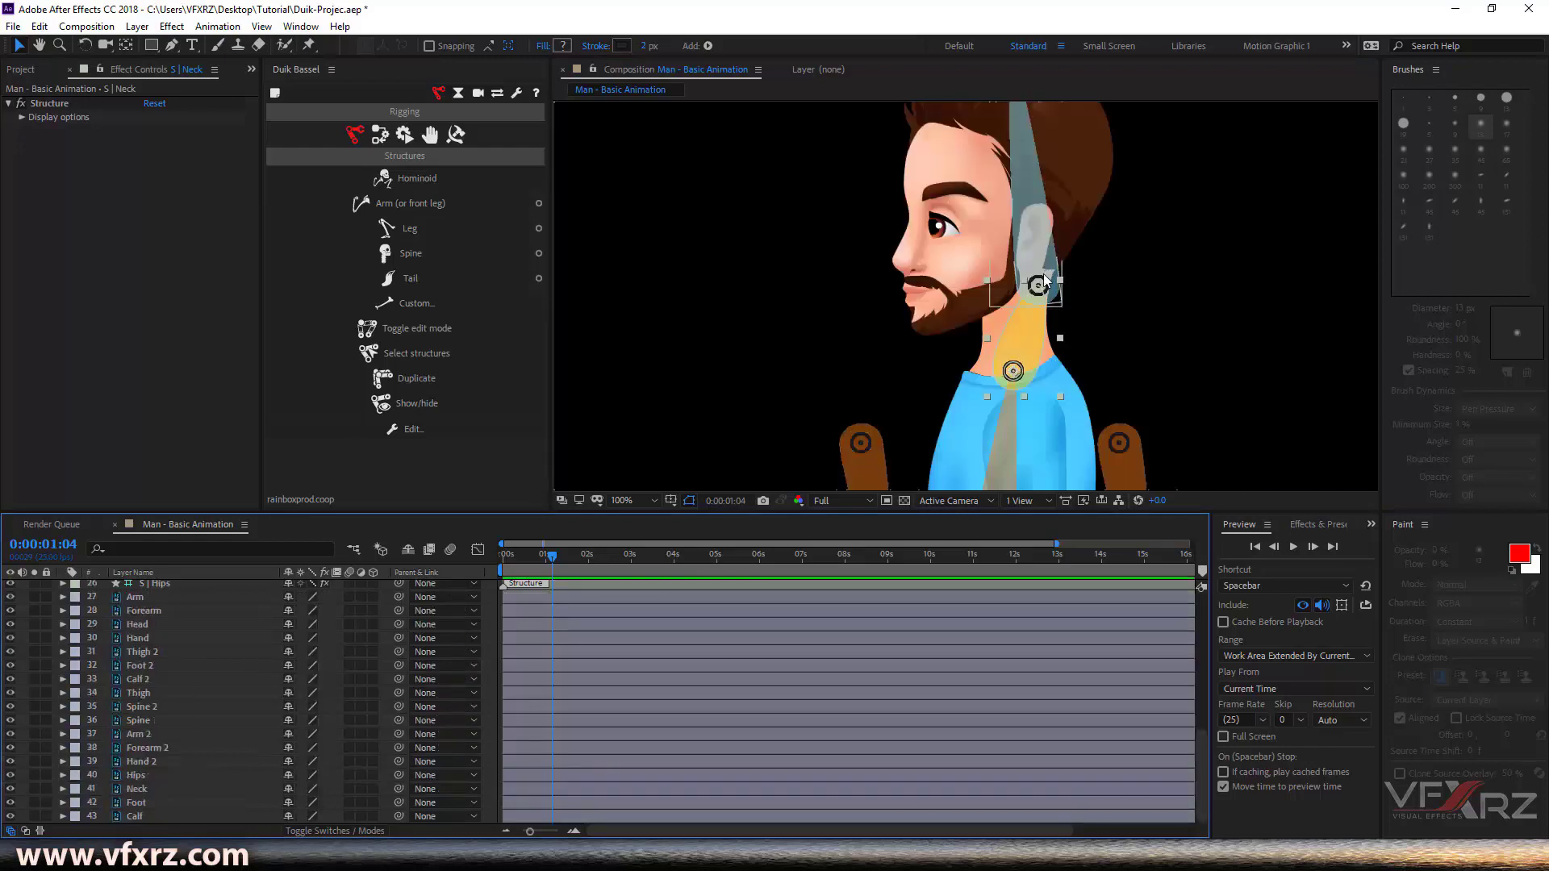
Move the S | Head joint forward to the back of the jaw and shift the S | Spine 2 joint slightly toward the back
click(1038, 288)
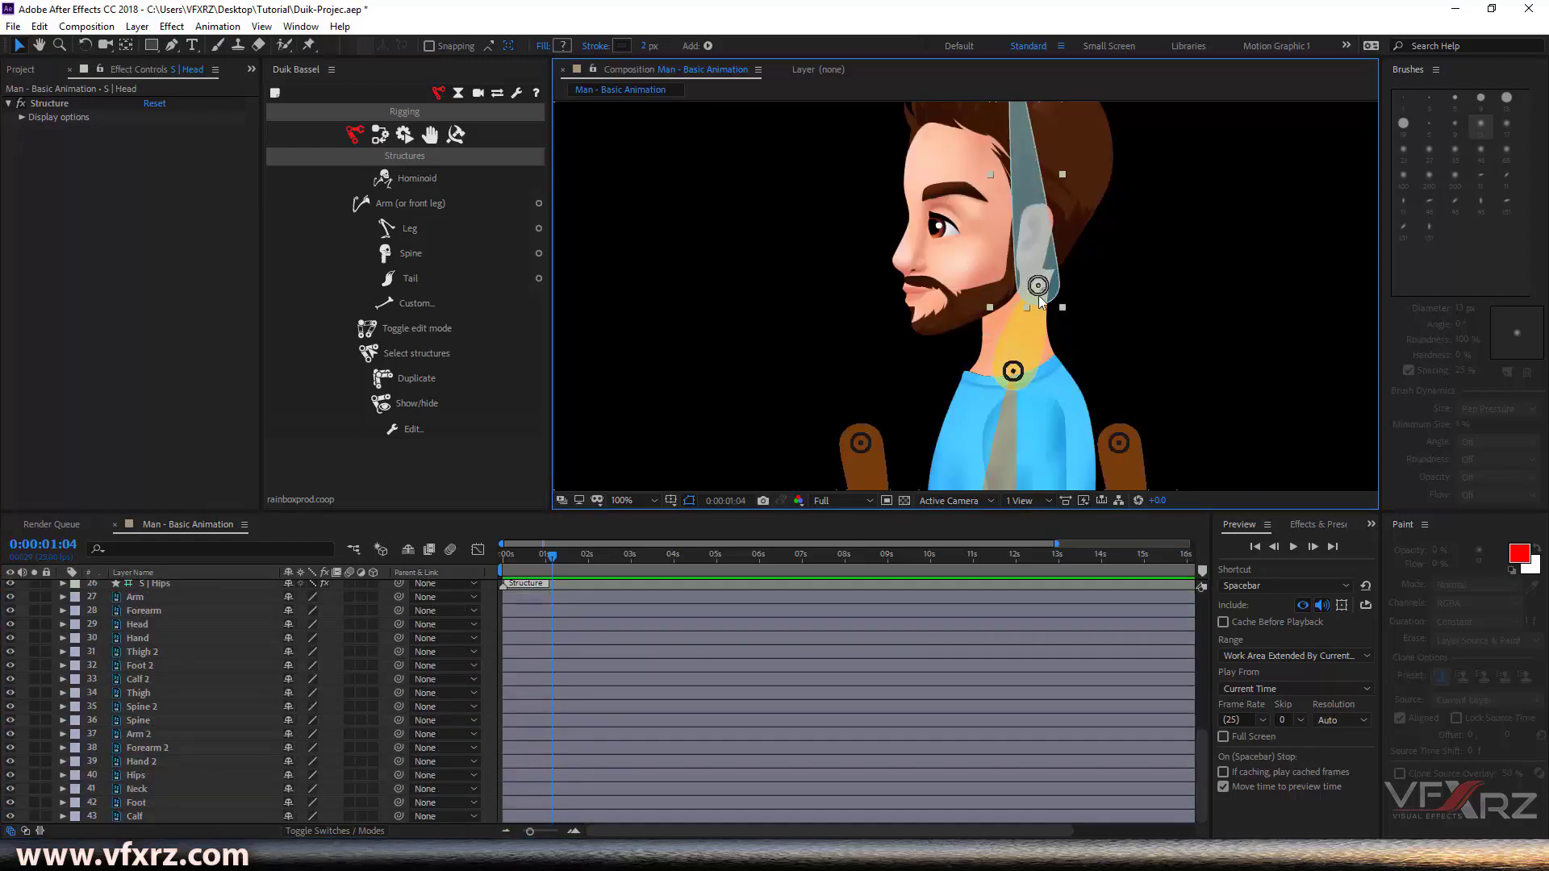
drag(1027, 289, 1001, 302)
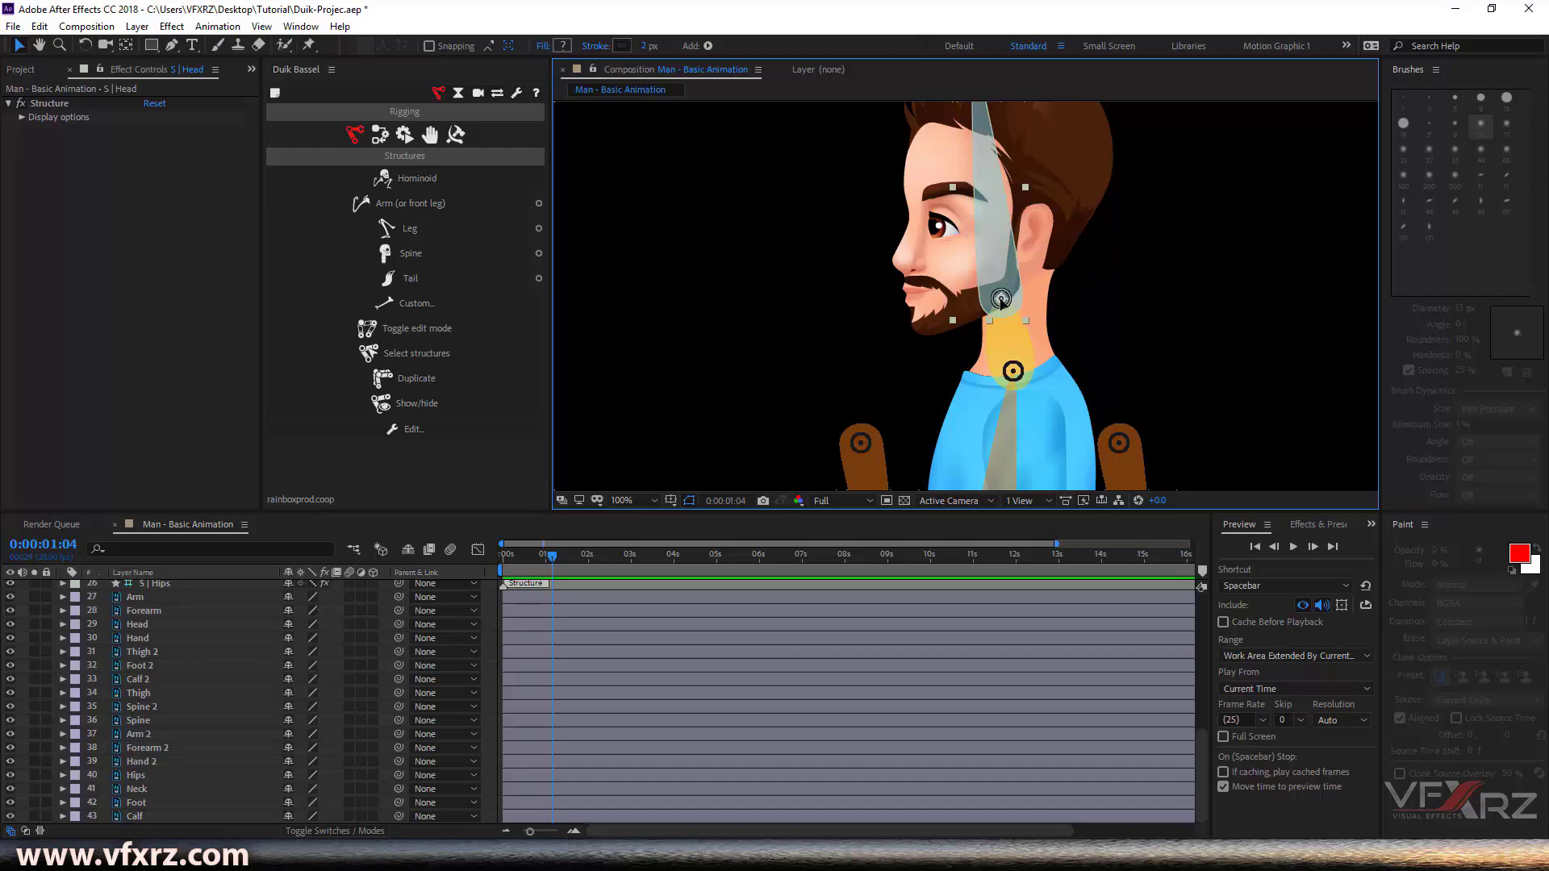
drag(1031, 379, 1070, 123)
click(1028, 317)
drag(1040, 316, 1037, 316)
Move the S | Hips structure up and slightly toward the character's back, carrying the spine chain along with it
drag(1038, 306, 1054, 215)
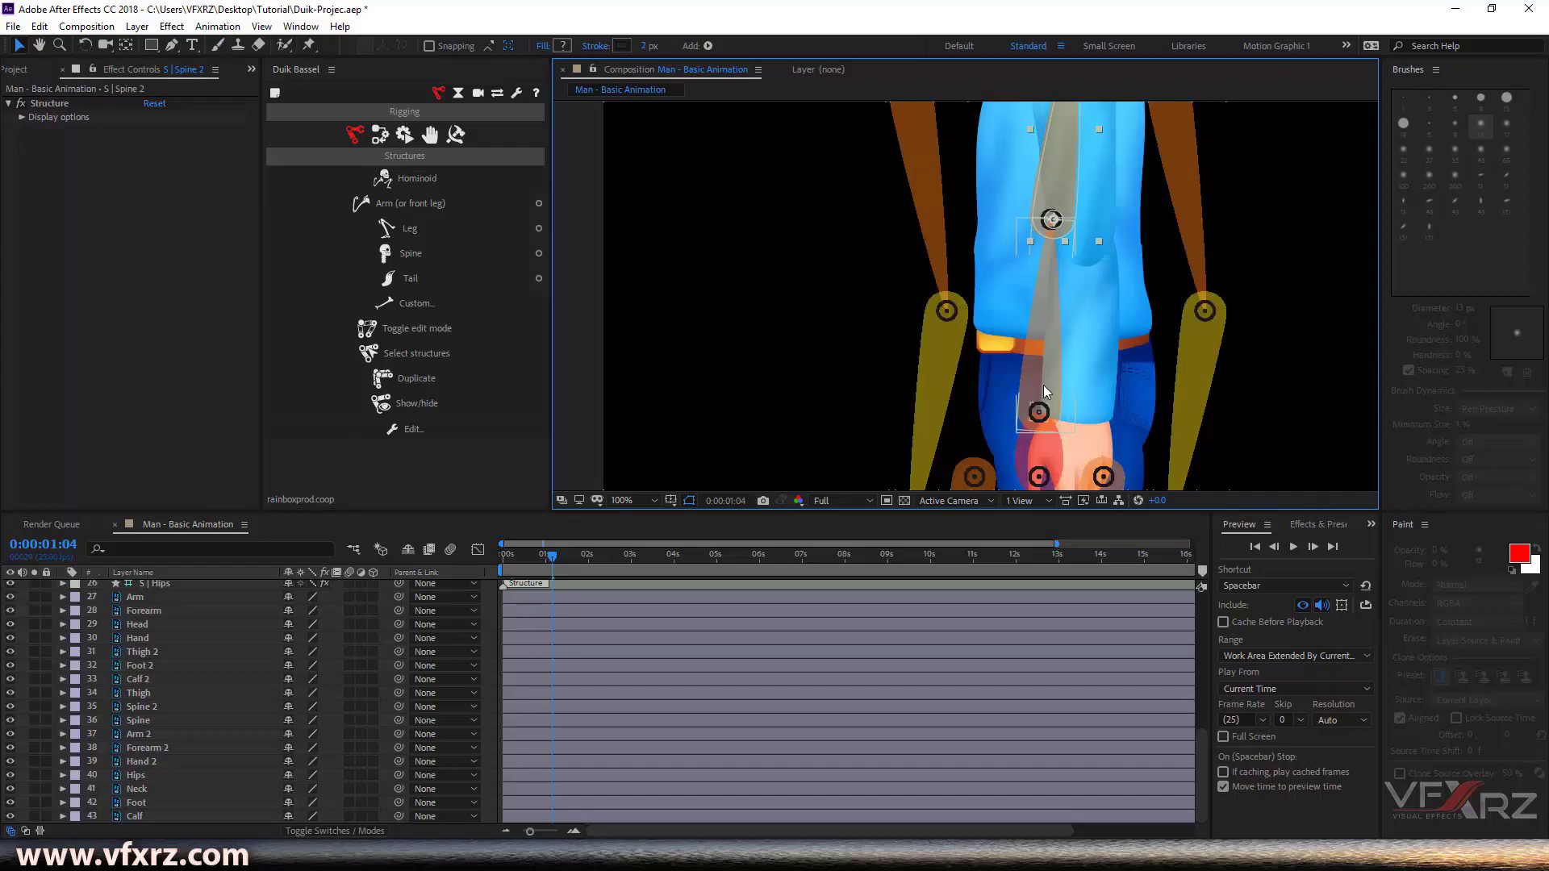
drag(1043, 437, 1071, 371)
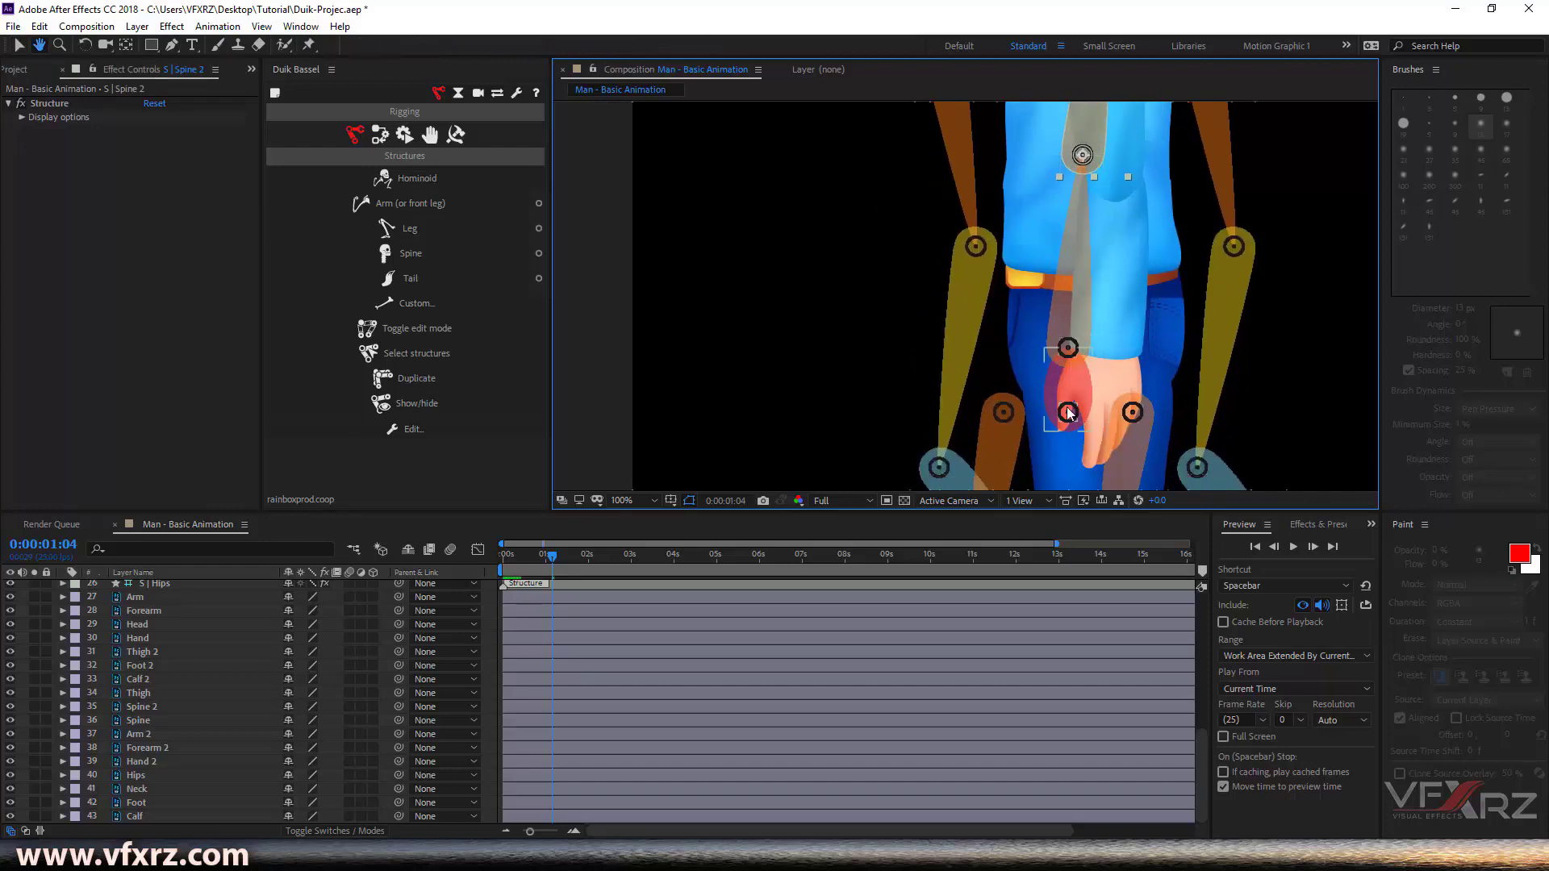
scroll(1100, 255, down, 1)
drag(1030, 222, 1038, 312)
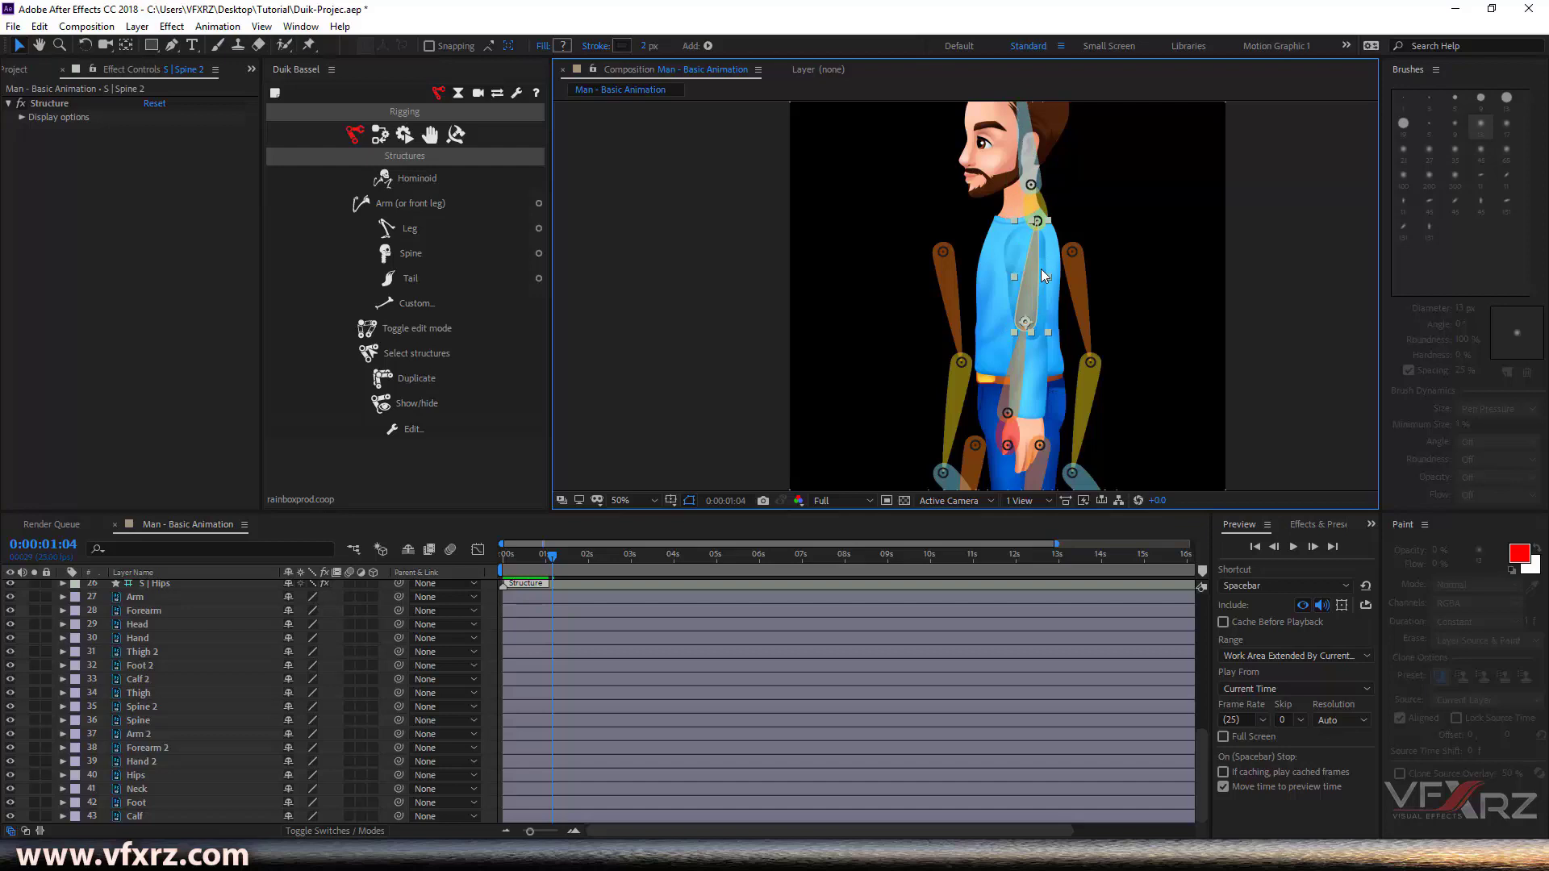
scroll(1053, 272, up, 1)
drag(1056, 242, 1060, 170)
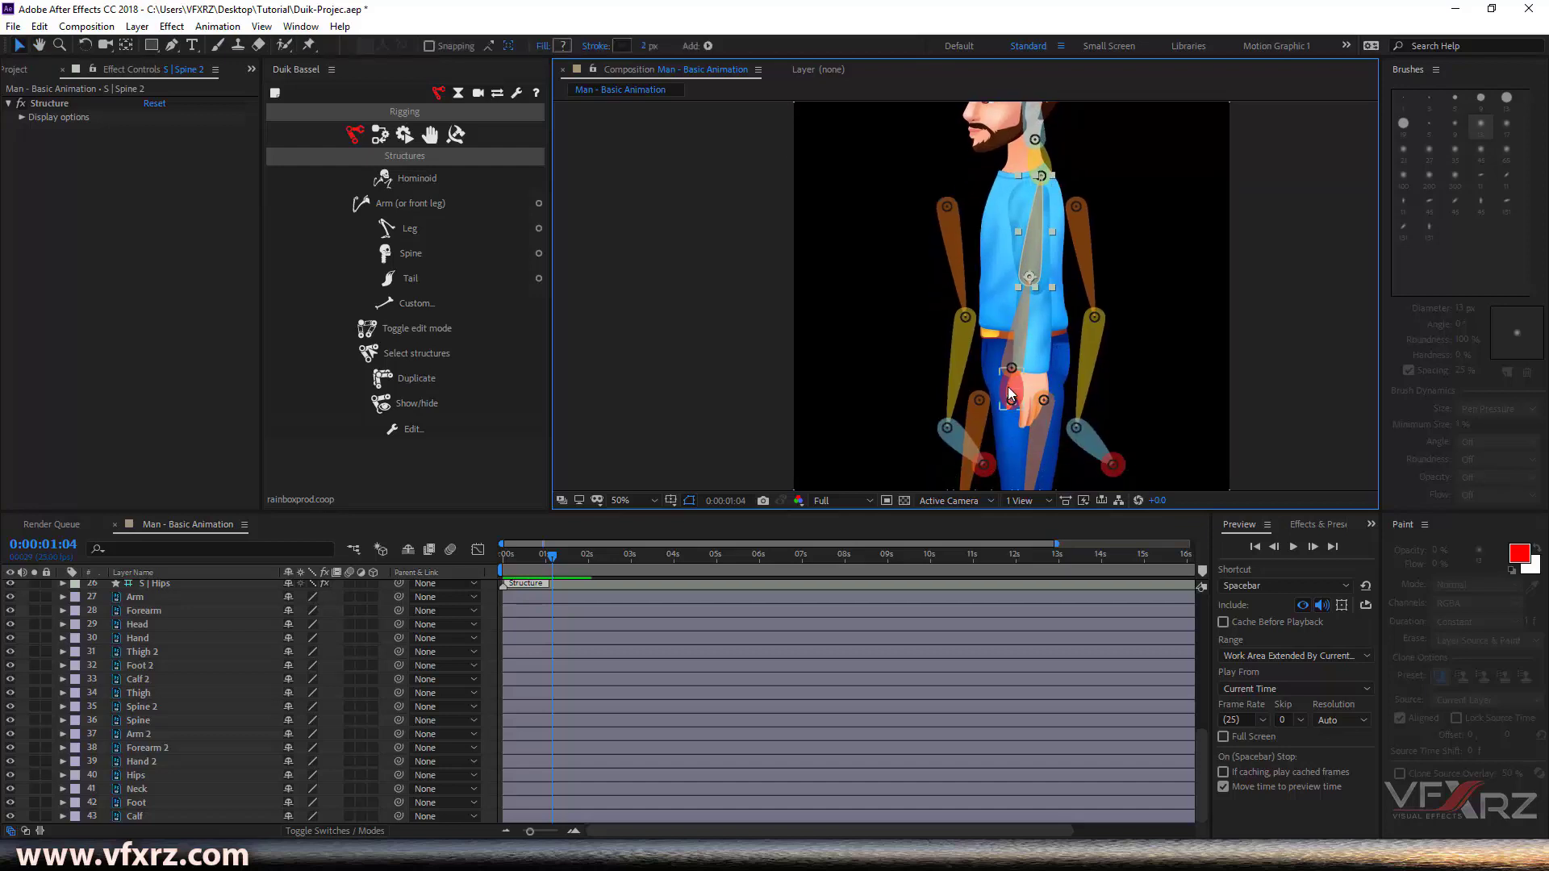
click(1008, 395)
scroll(190, 605, up, 1)
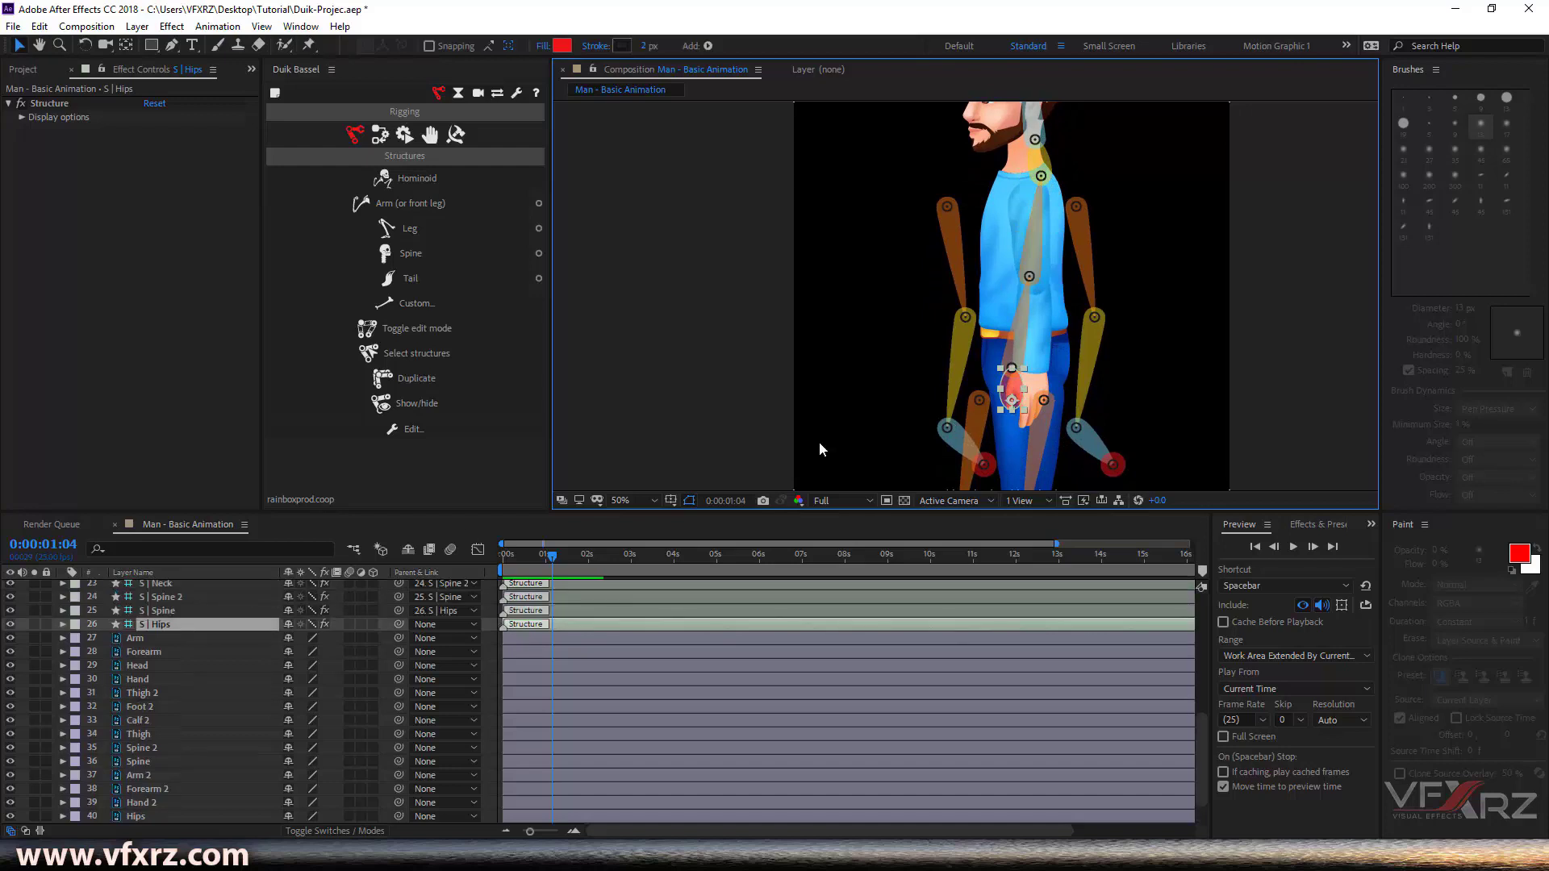
drag(1024, 381, 1025, 384)
Solo the Hips artwork layer to isolate the hips and their anchor point
scroll(166, 758, down, 1)
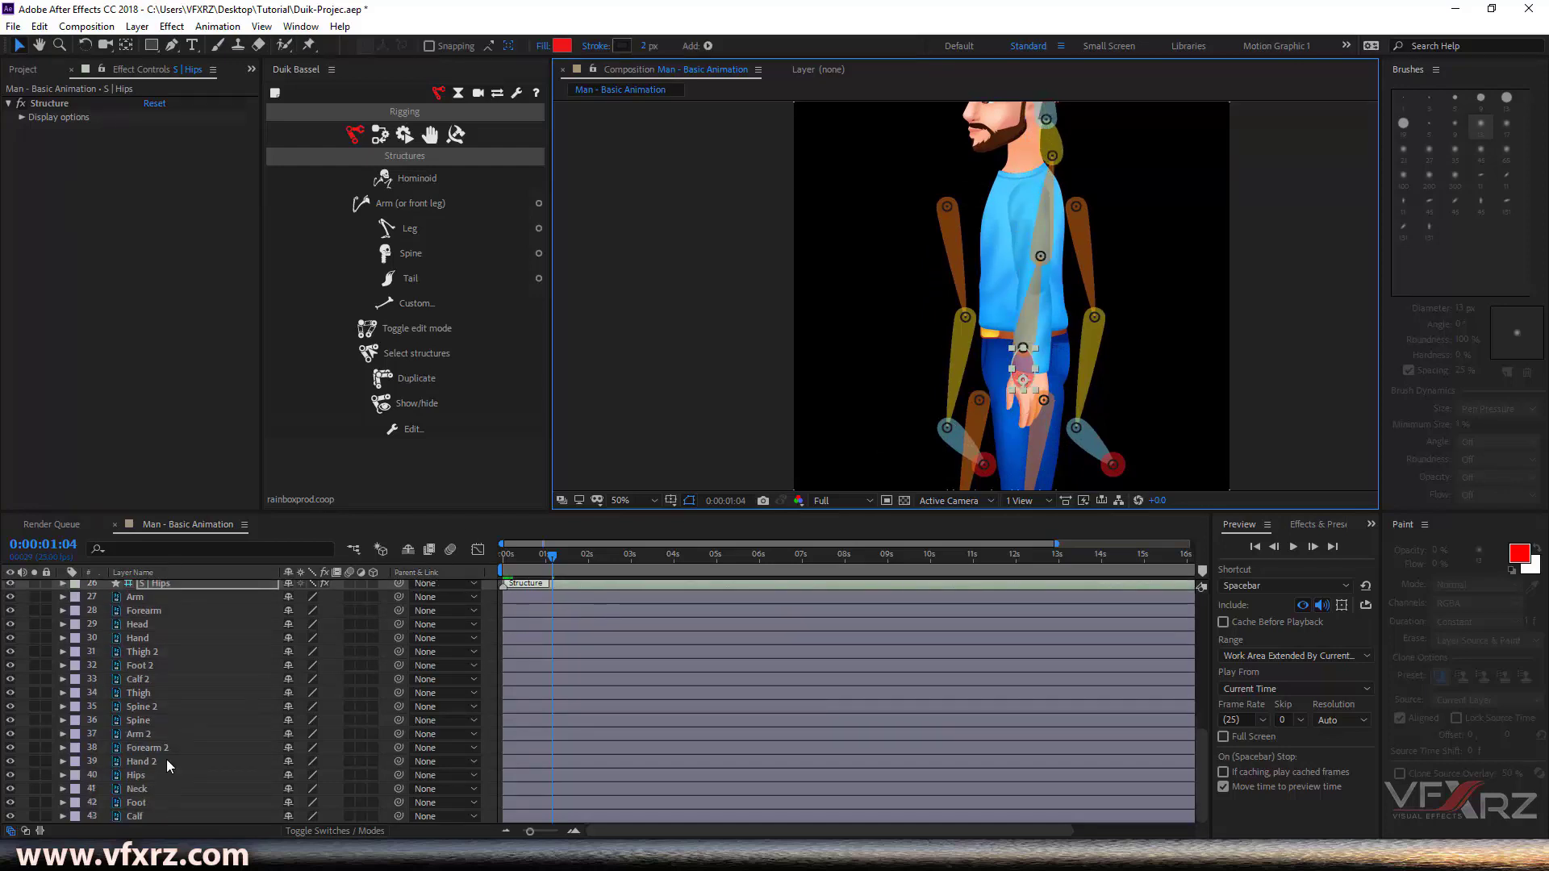
click(156, 774)
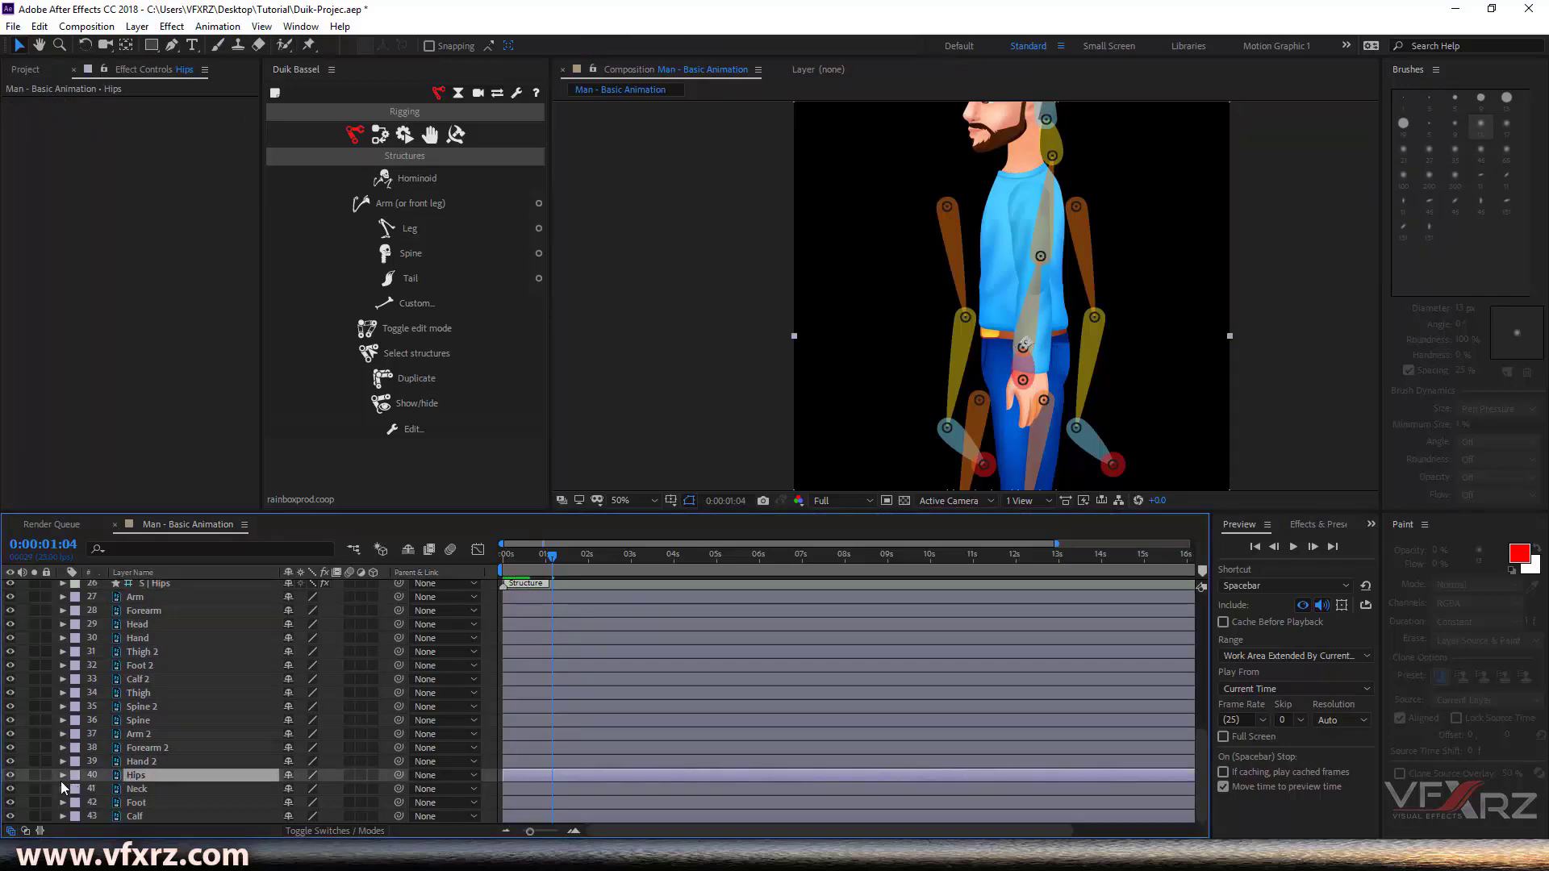
click(35, 776)
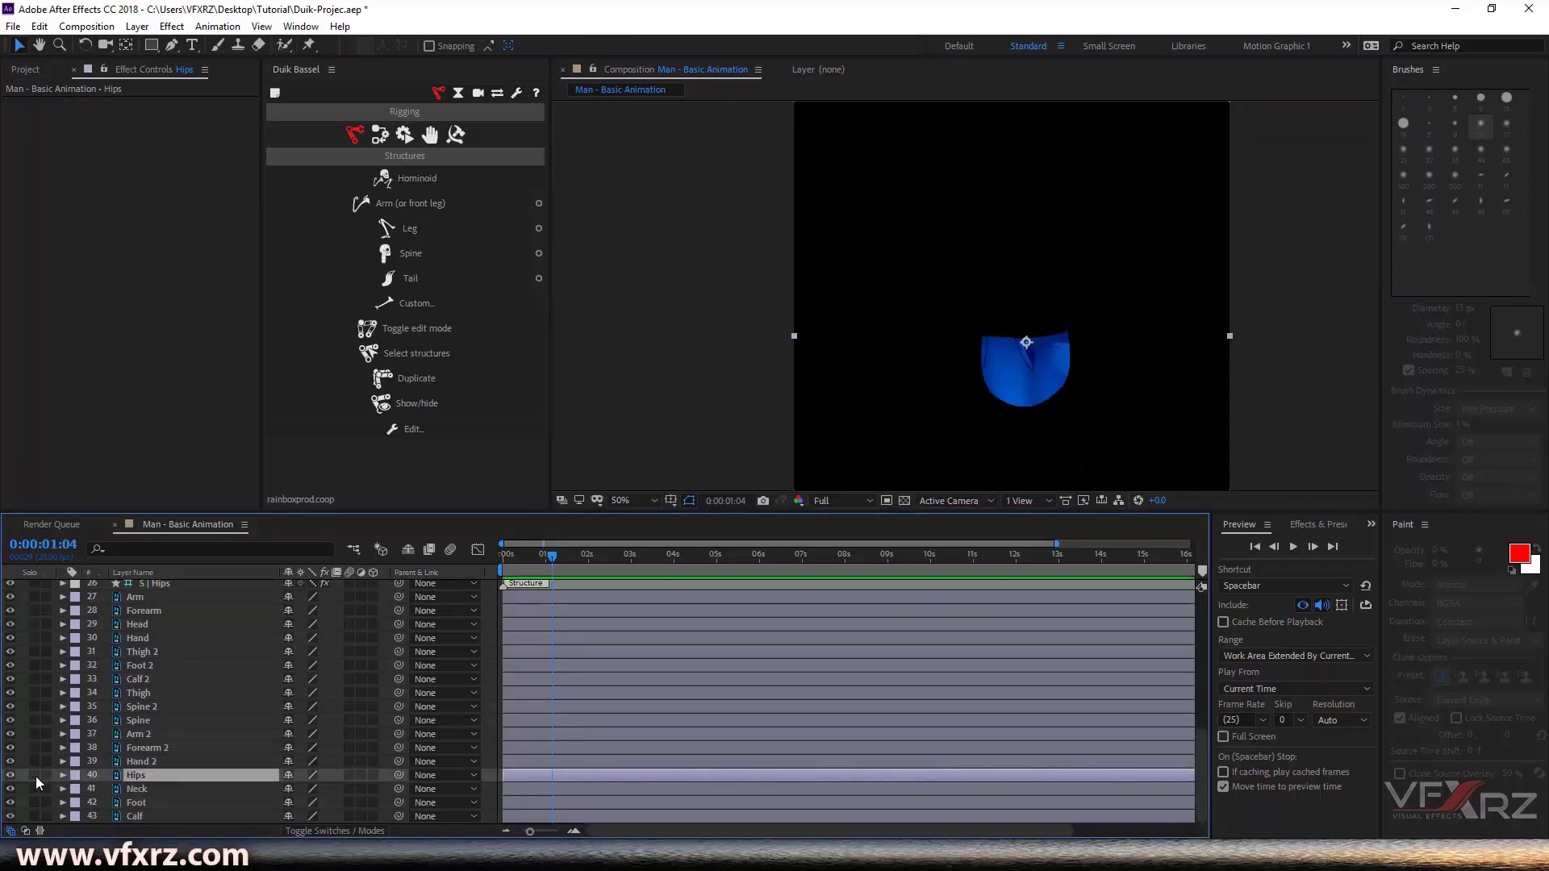
click(35, 776)
click(1028, 379)
scroll(80, 722, up, 1)
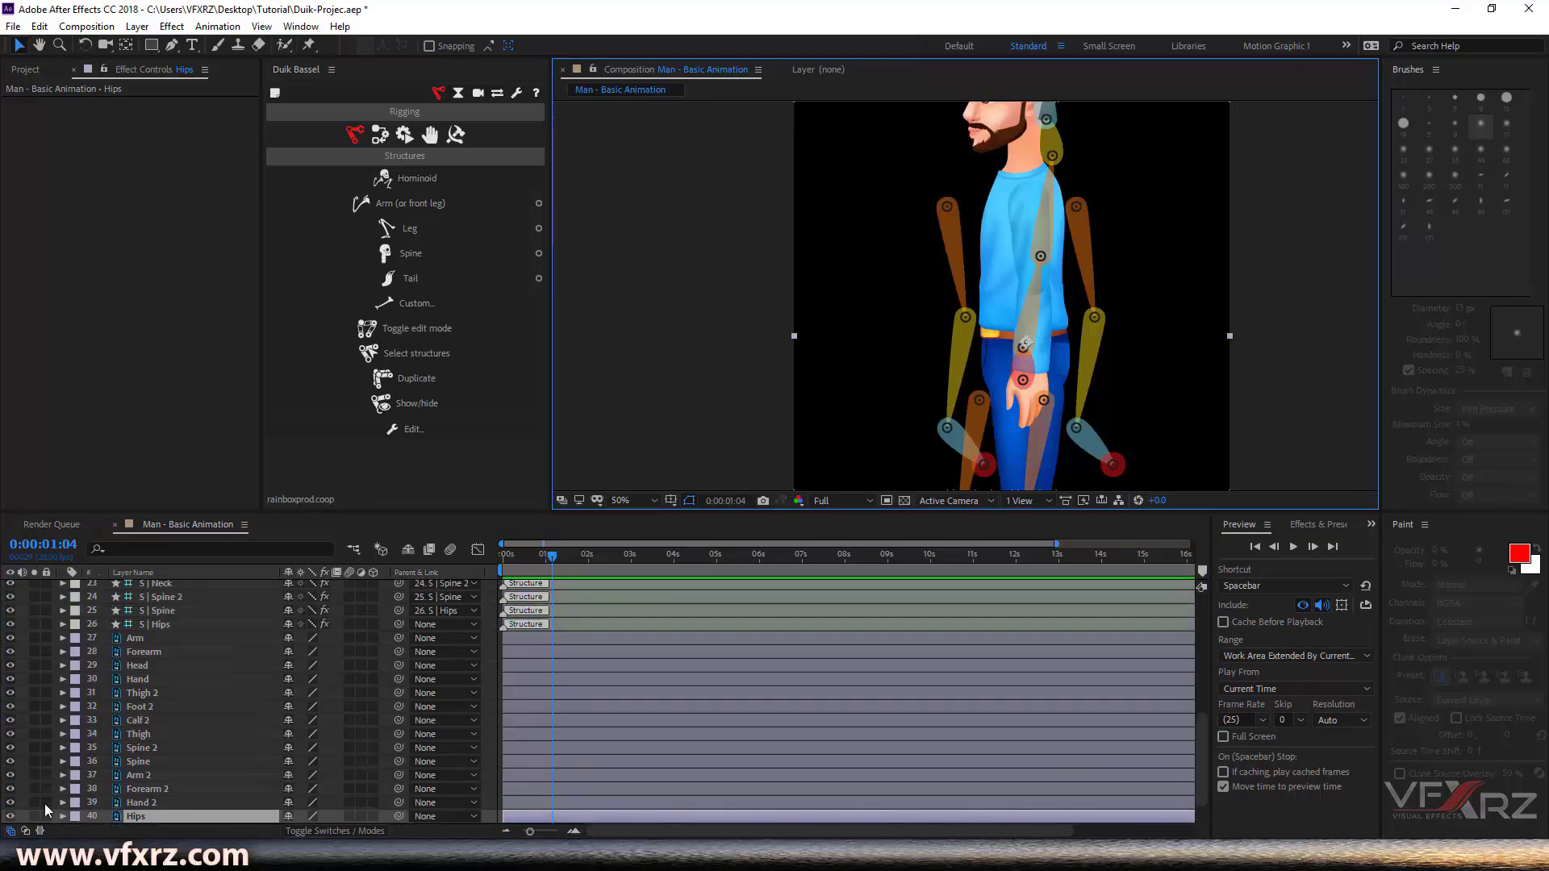
scroll(44, 807, down, 1)
click(35, 775)
Solo the S | Hips structure and lower its joint to the bottom of the hips artwork, centred below the anchor point
scroll(215, 697, up, 2)
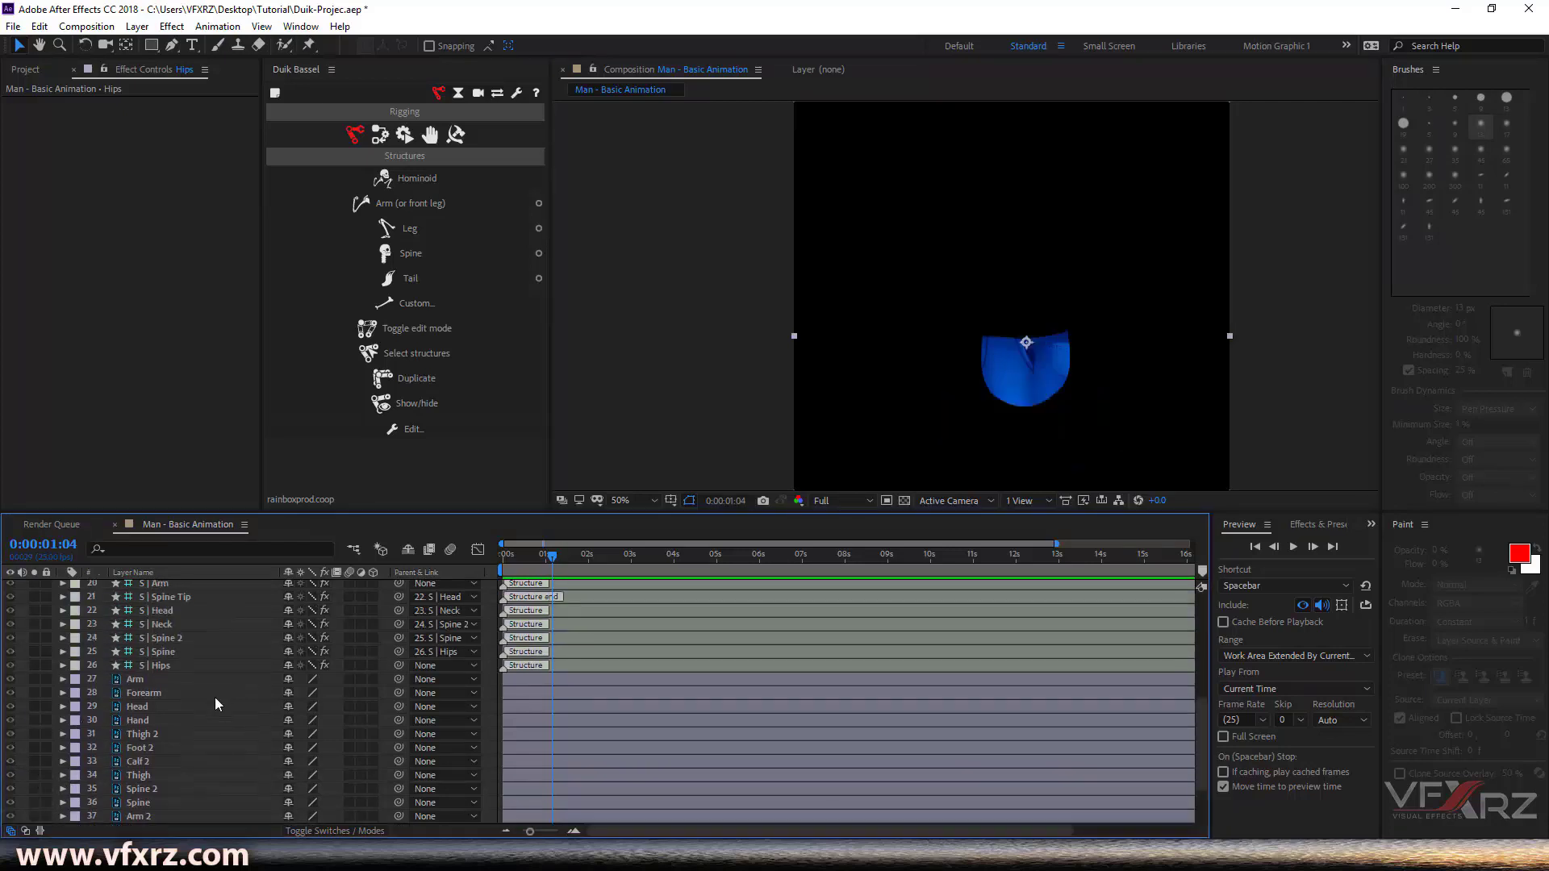
scroll(214, 697, up, 4)
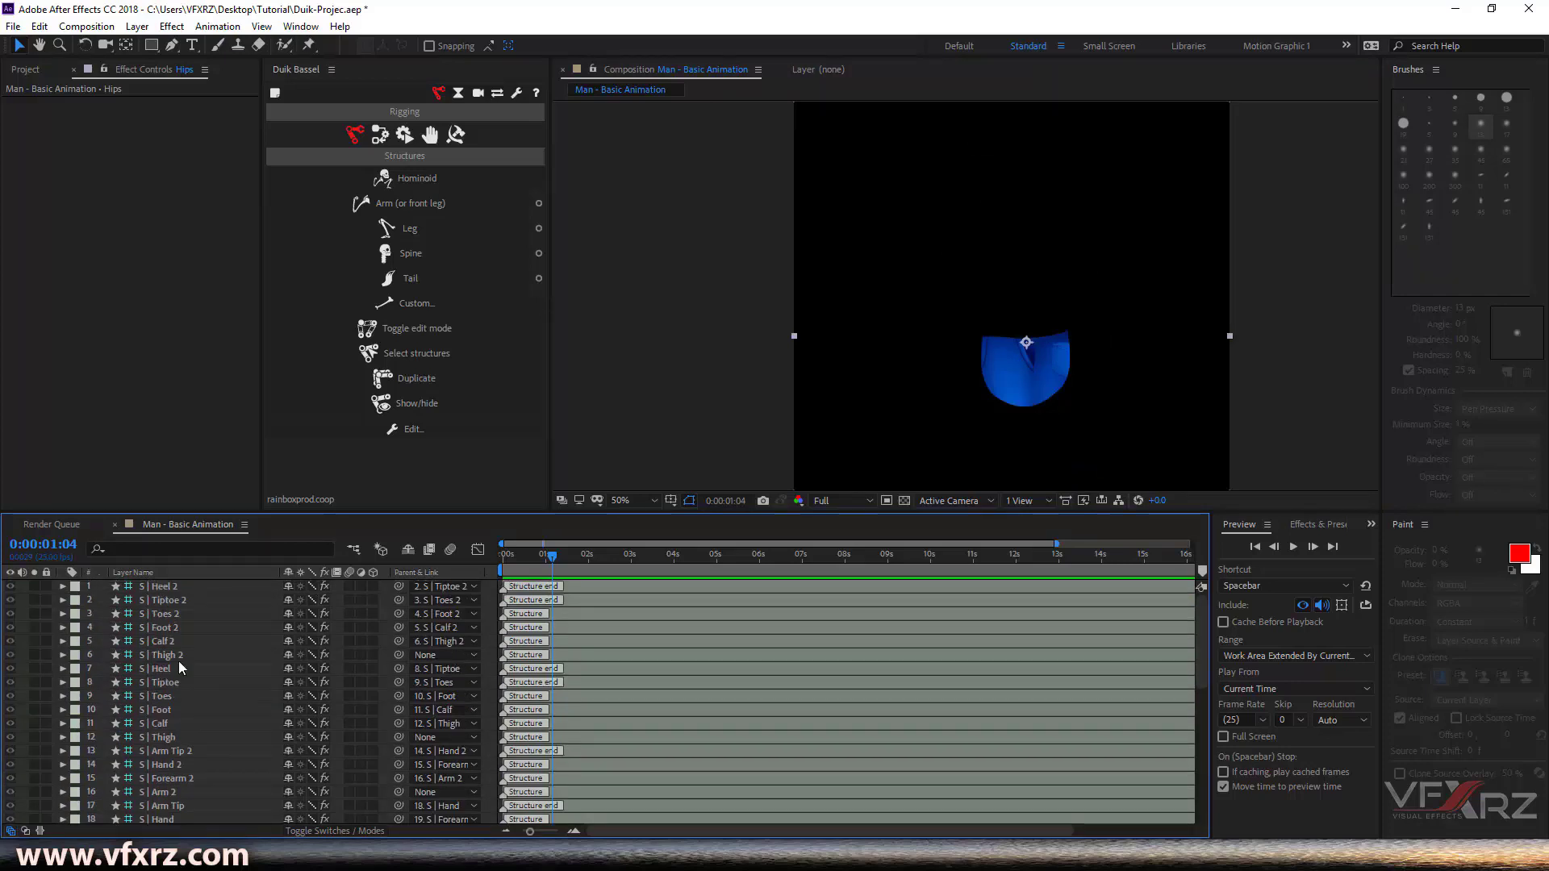
scroll(168, 747, down, 3)
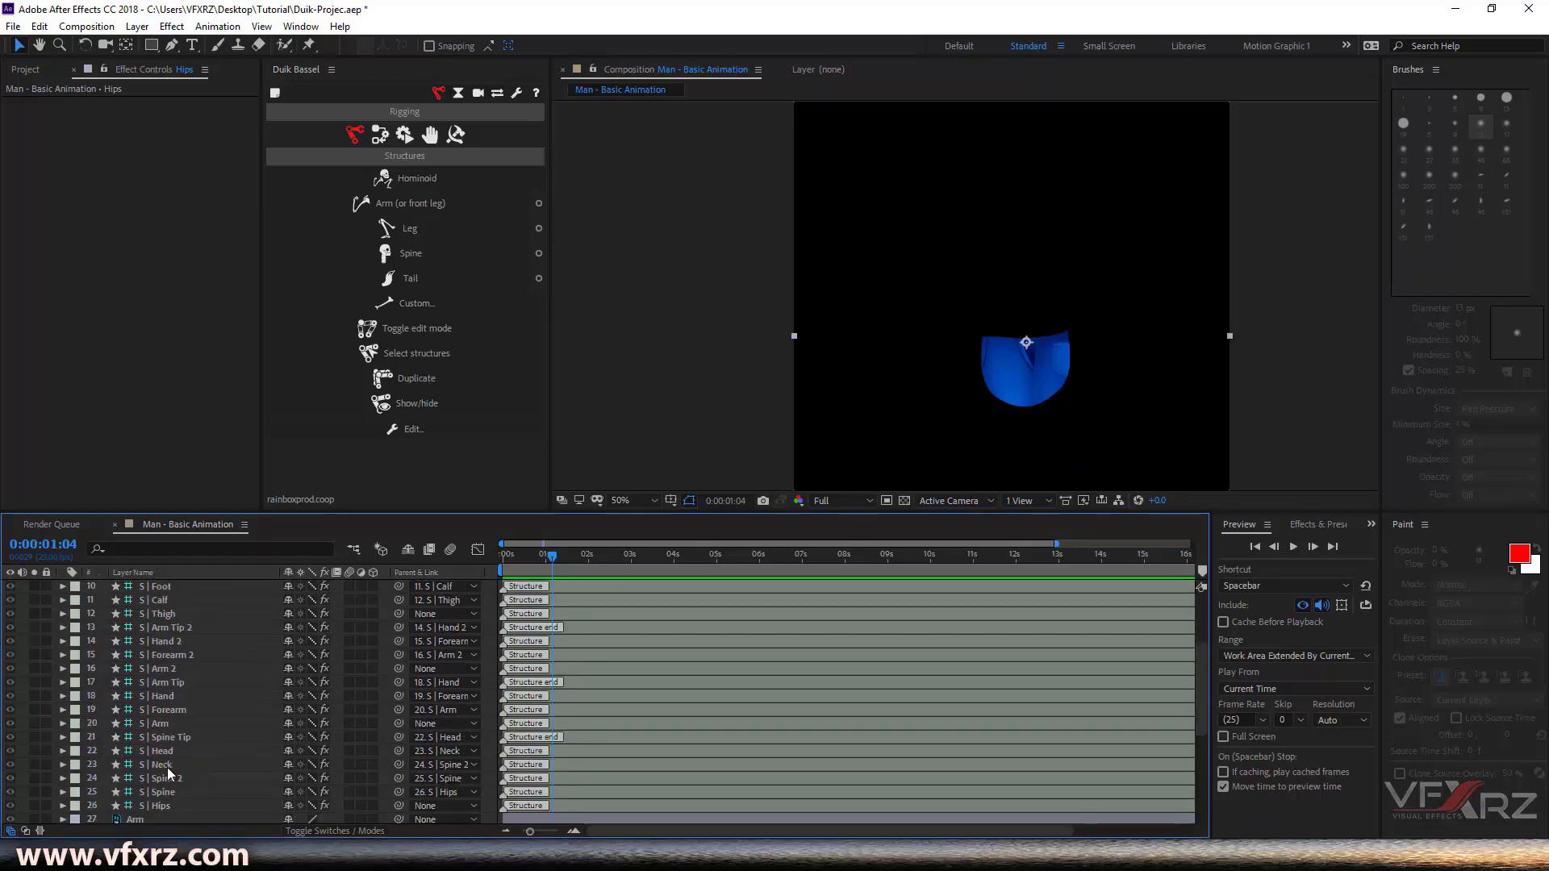
click(163, 808)
click(32, 806)
drag(1026, 383, 1026, 396)
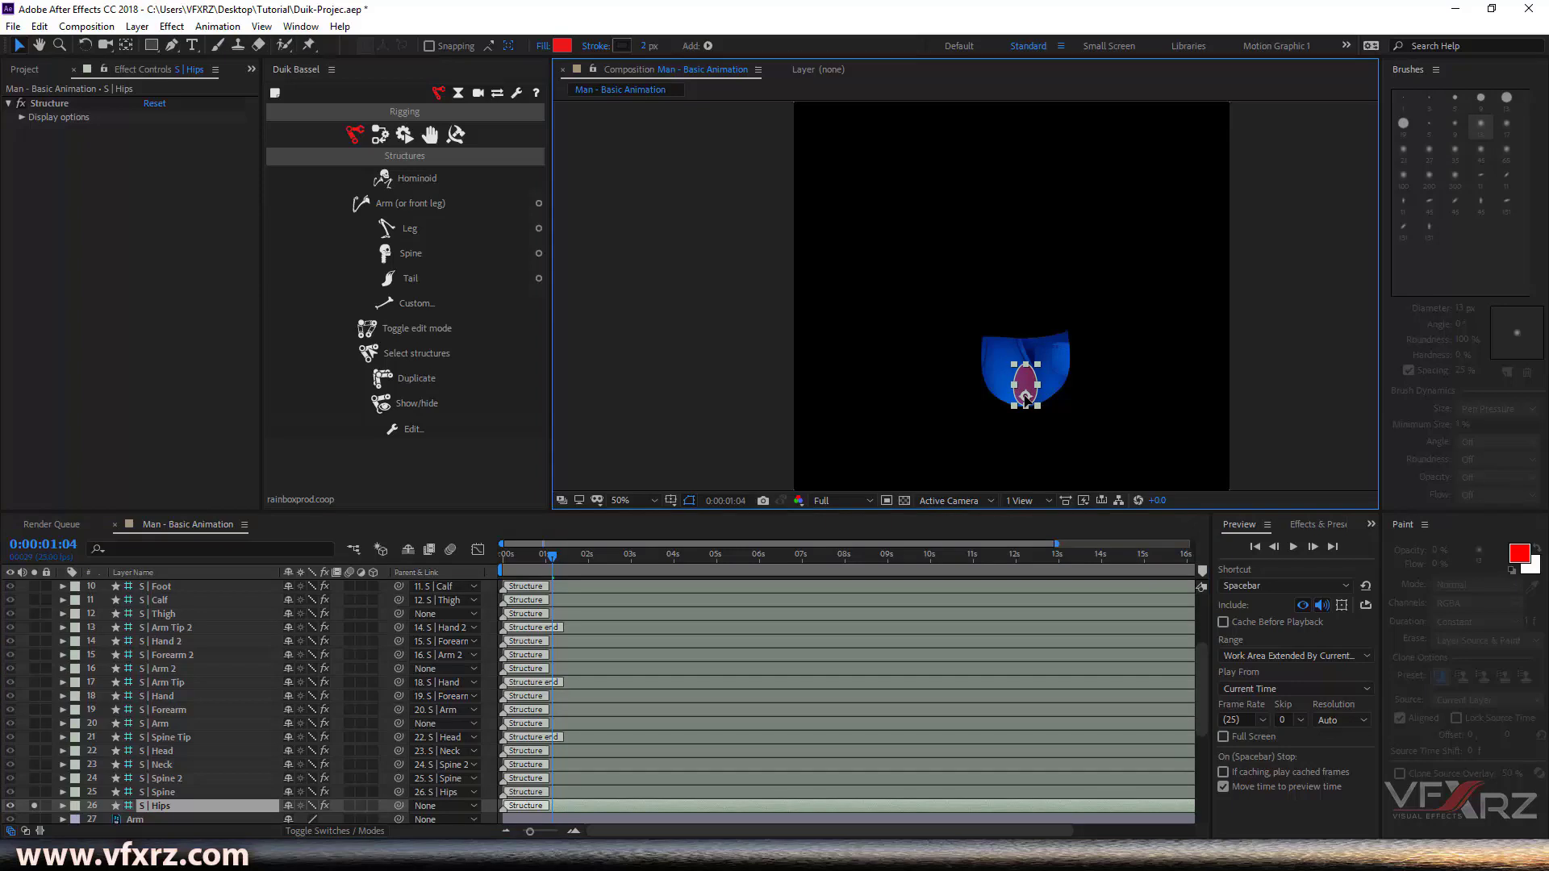
key(Return)
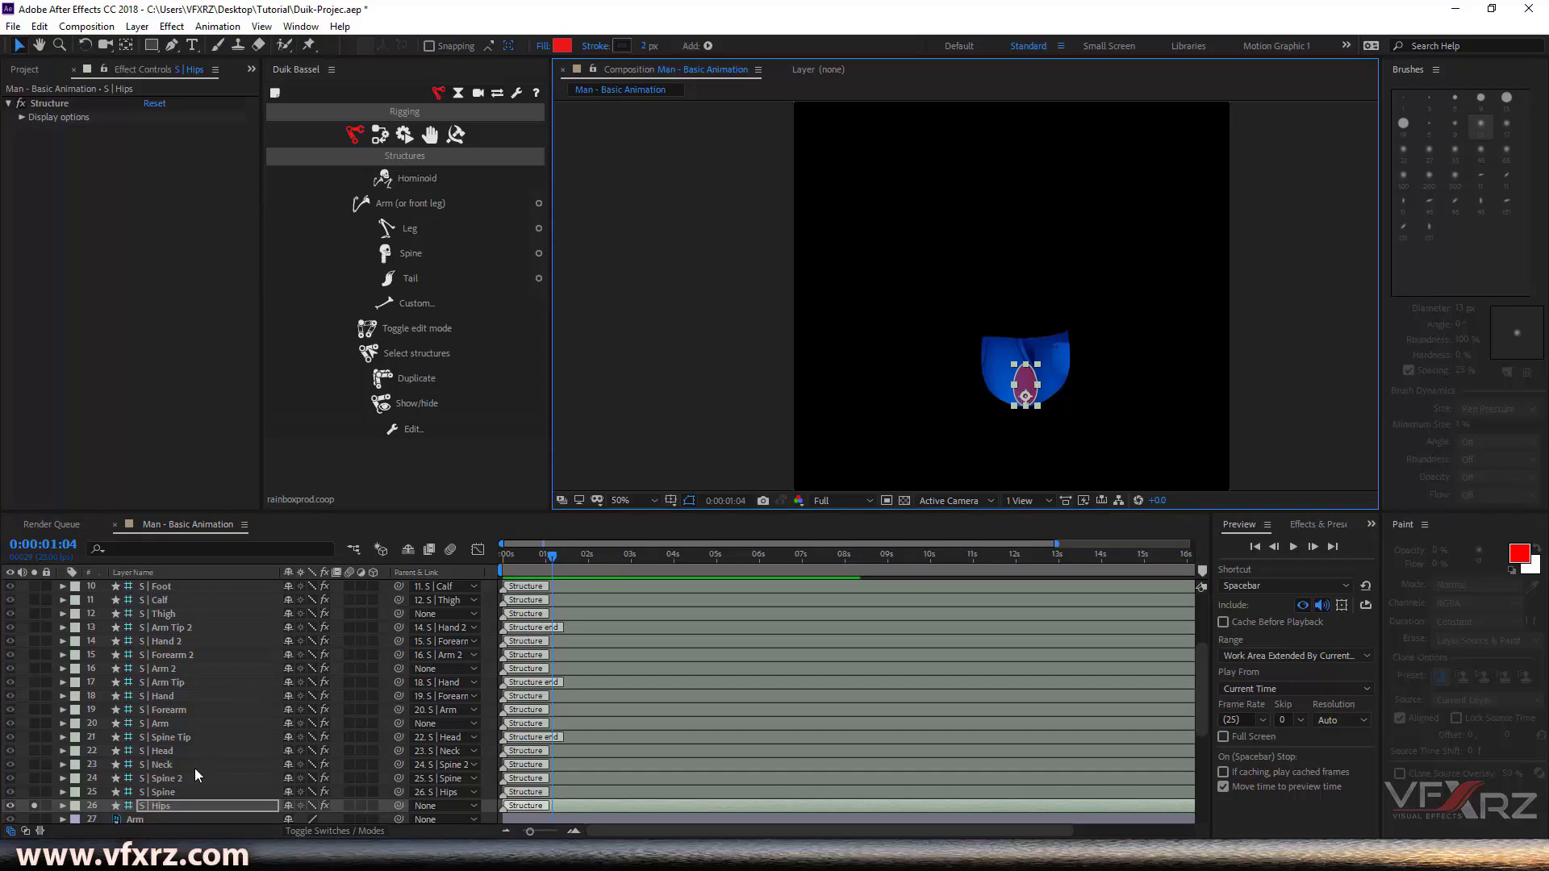
Solo the S | Spine and S | Spine 2 structures along with the Spine and Spine 2 artwork layers
click(33, 791)
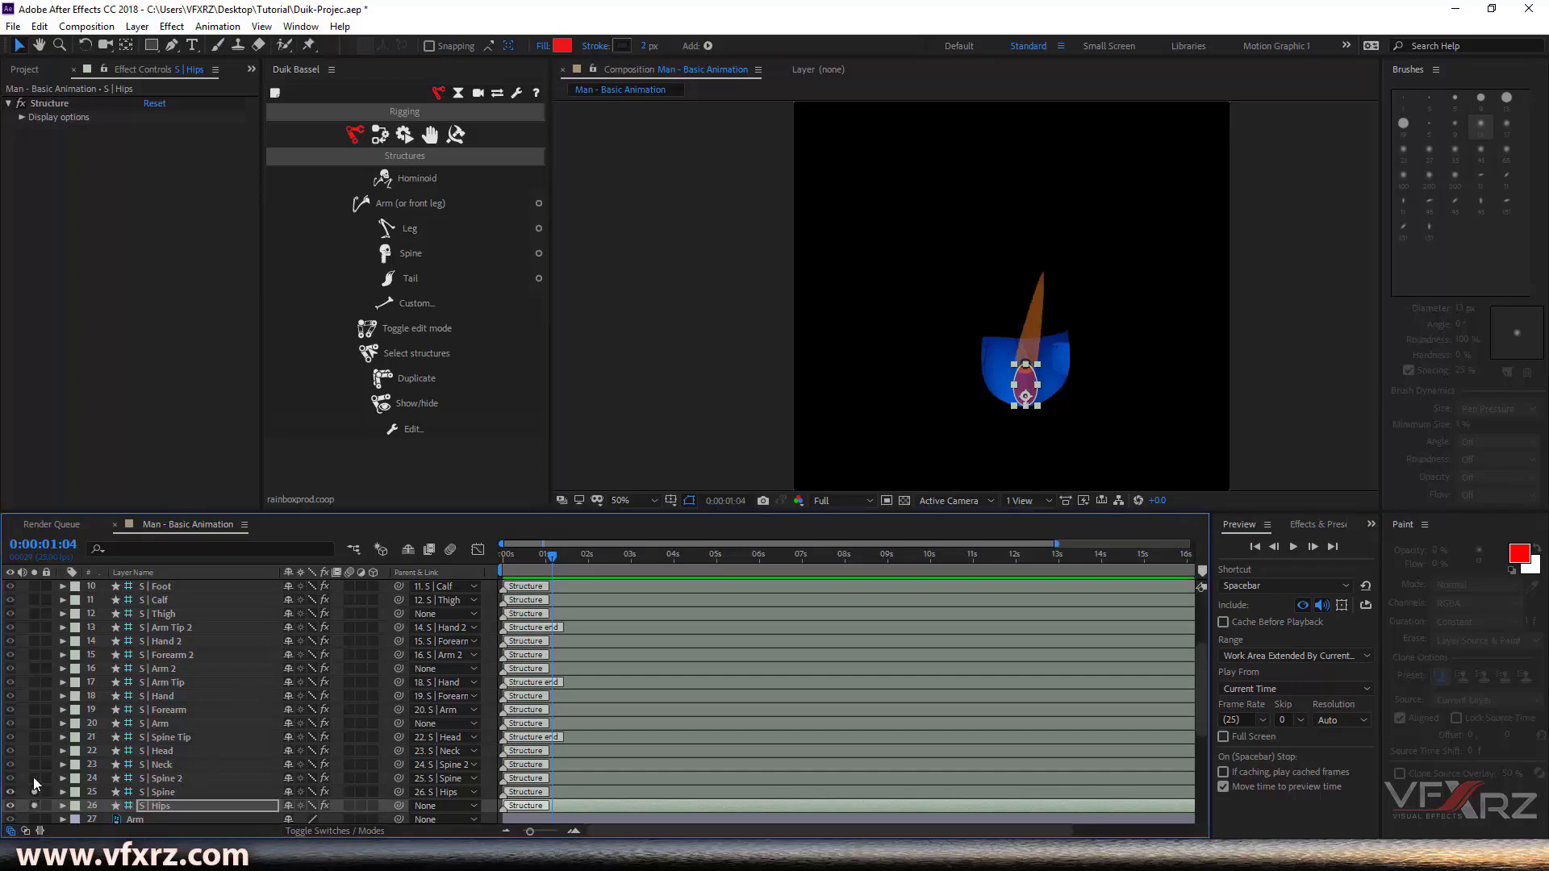
click(33, 778)
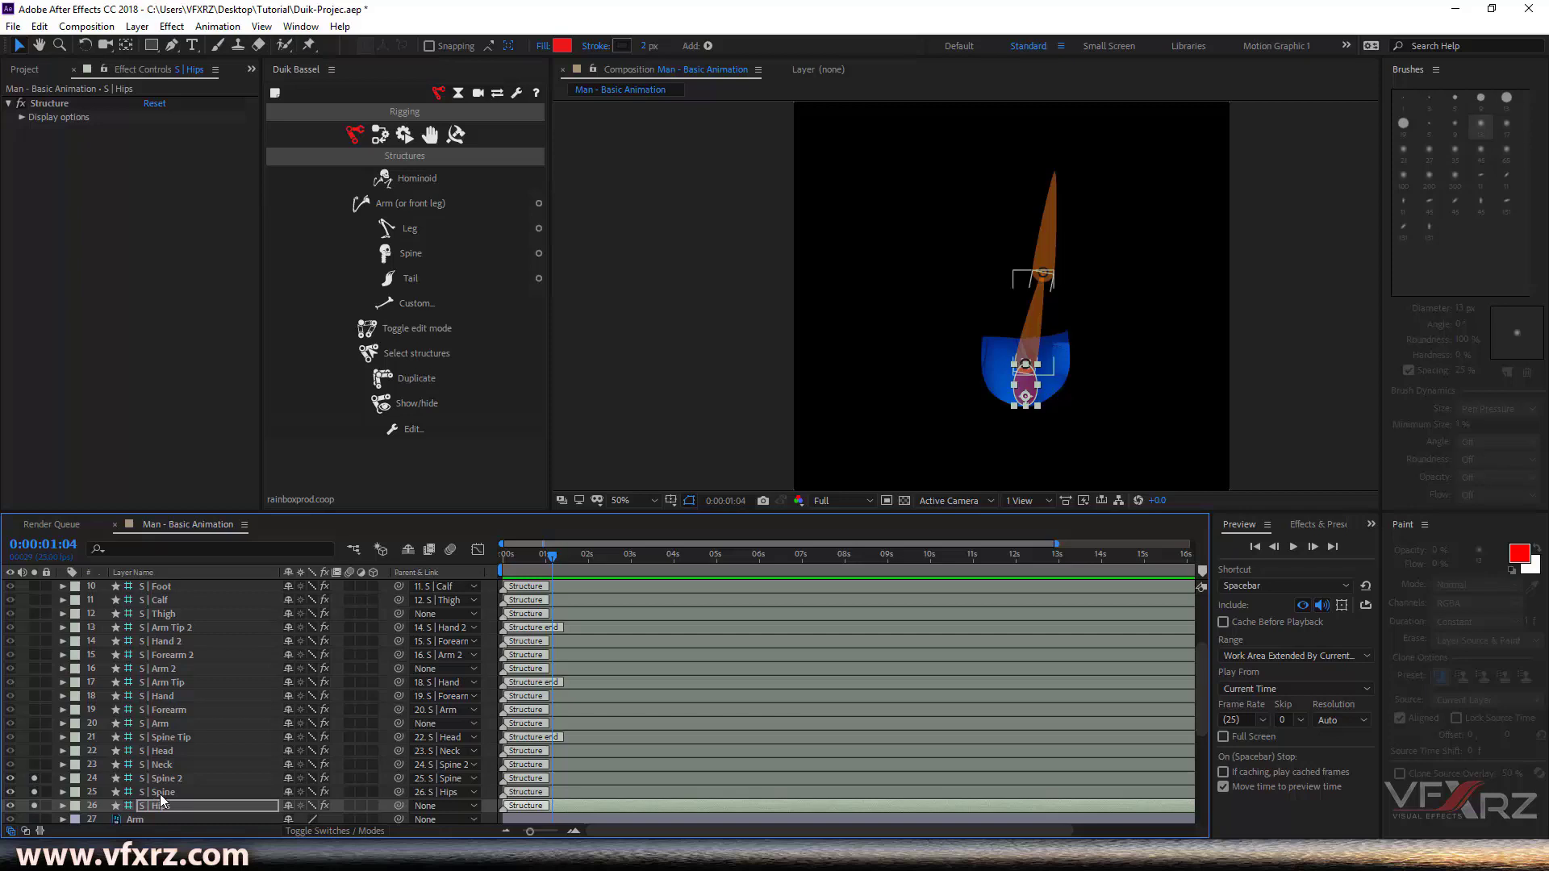
scroll(149, 757, down, 5)
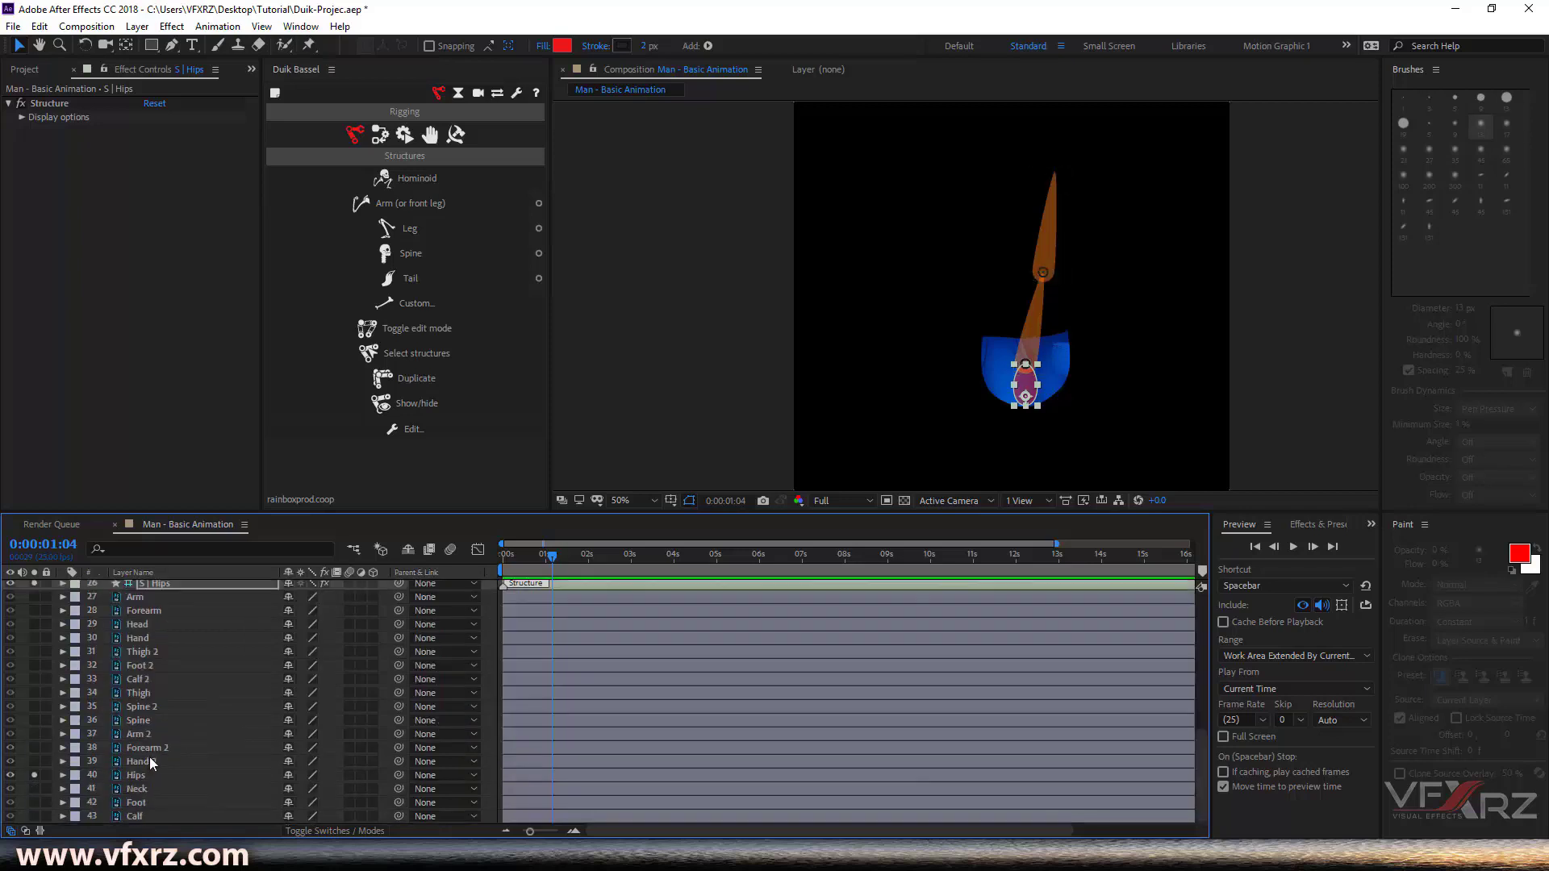
click(142, 709)
click(34, 707)
click(34, 720)
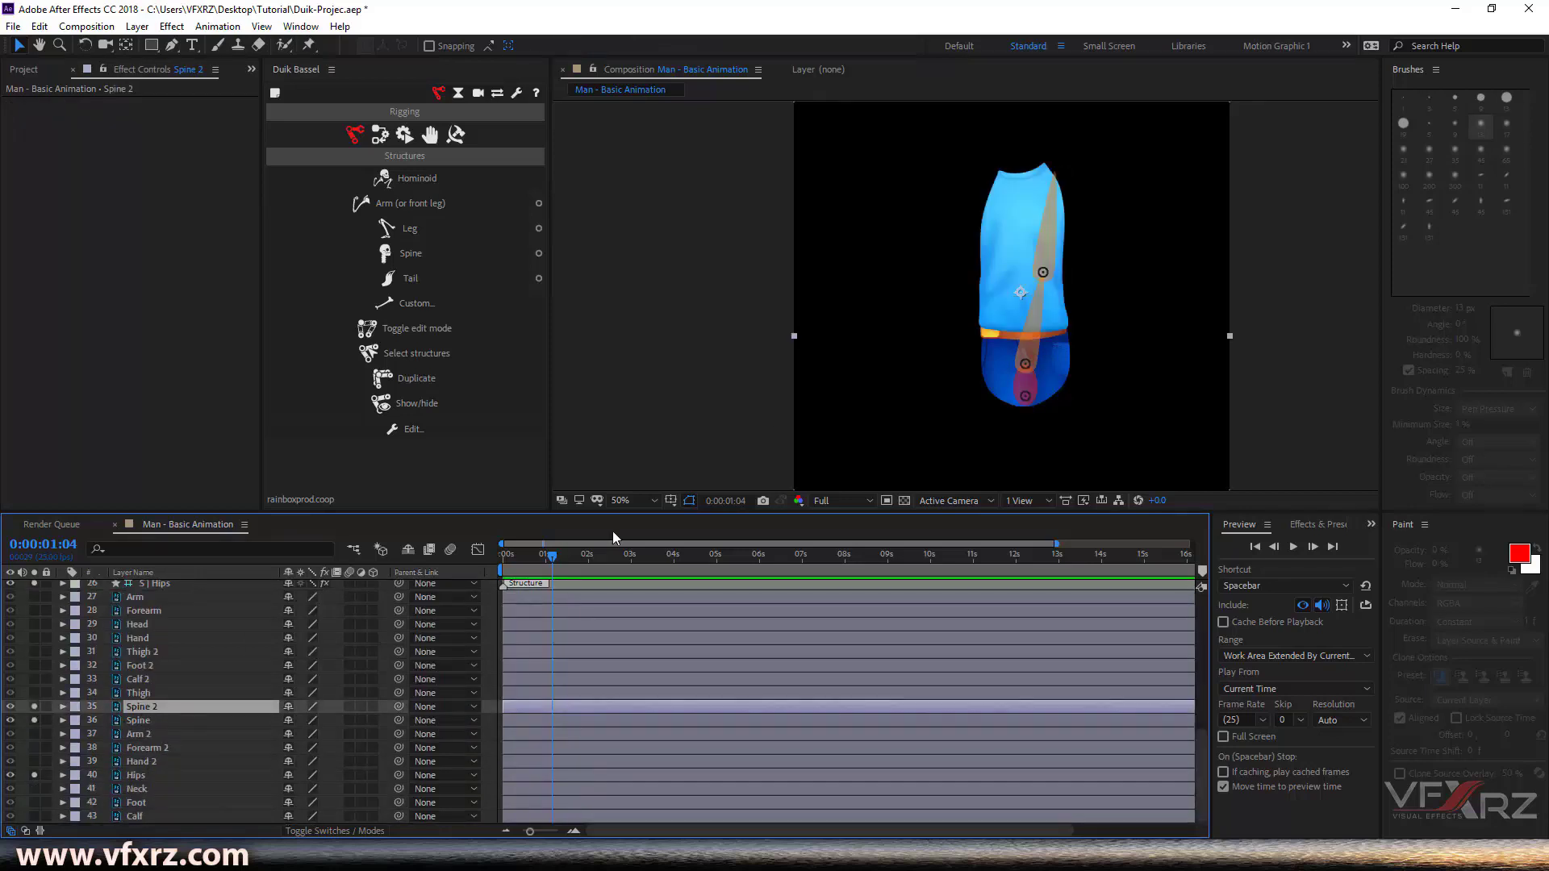
Move the S | Spine joint straight up to the belt line, where the torso artwork meets the hips
click(1028, 365)
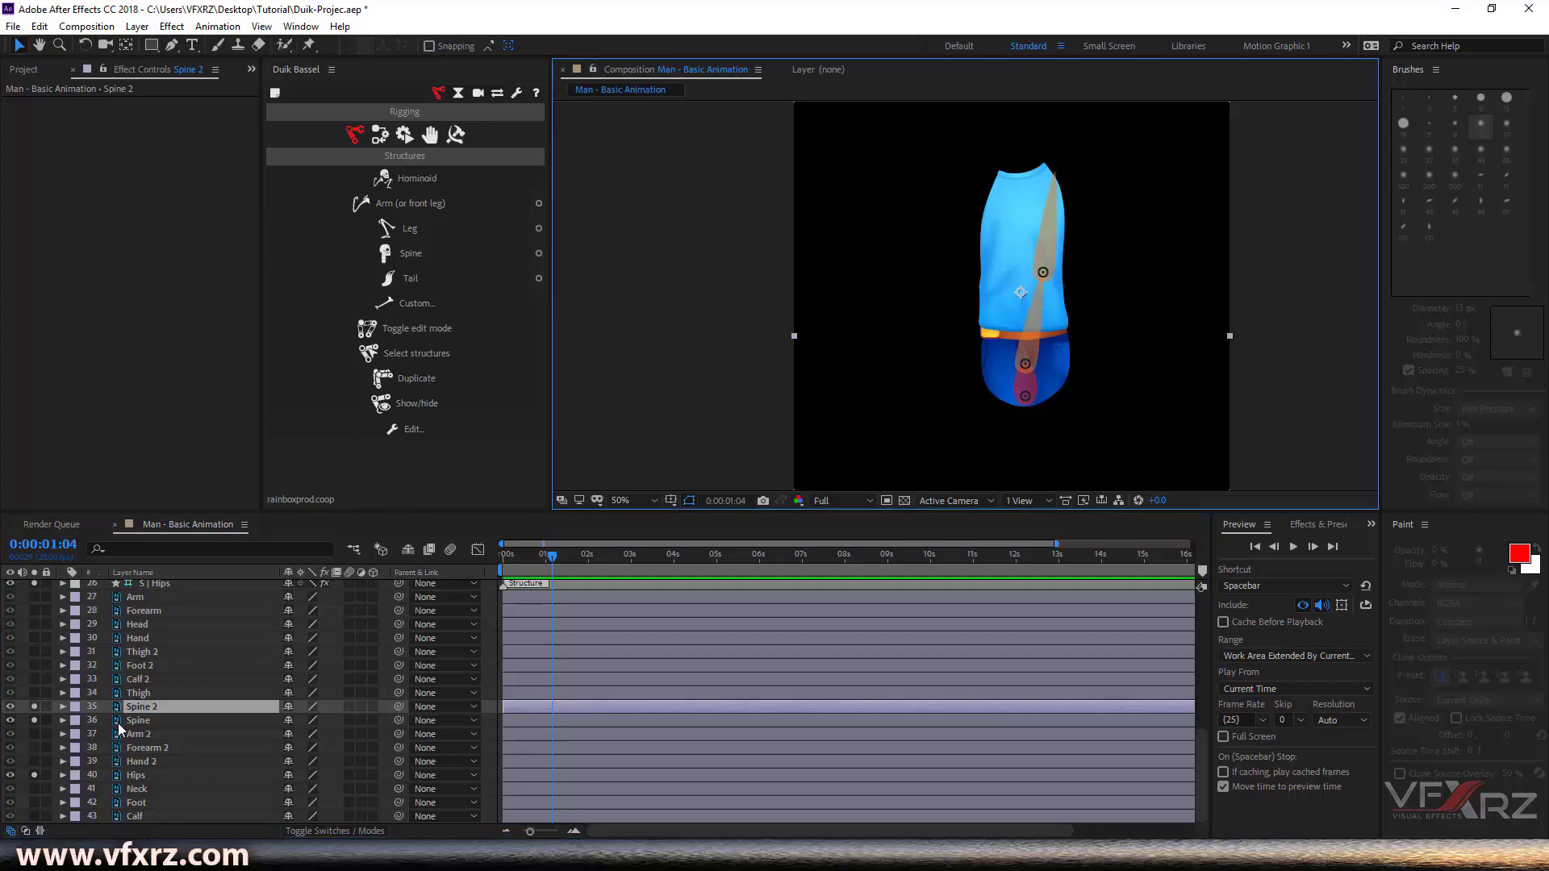
scroll(108, 733, up, 3)
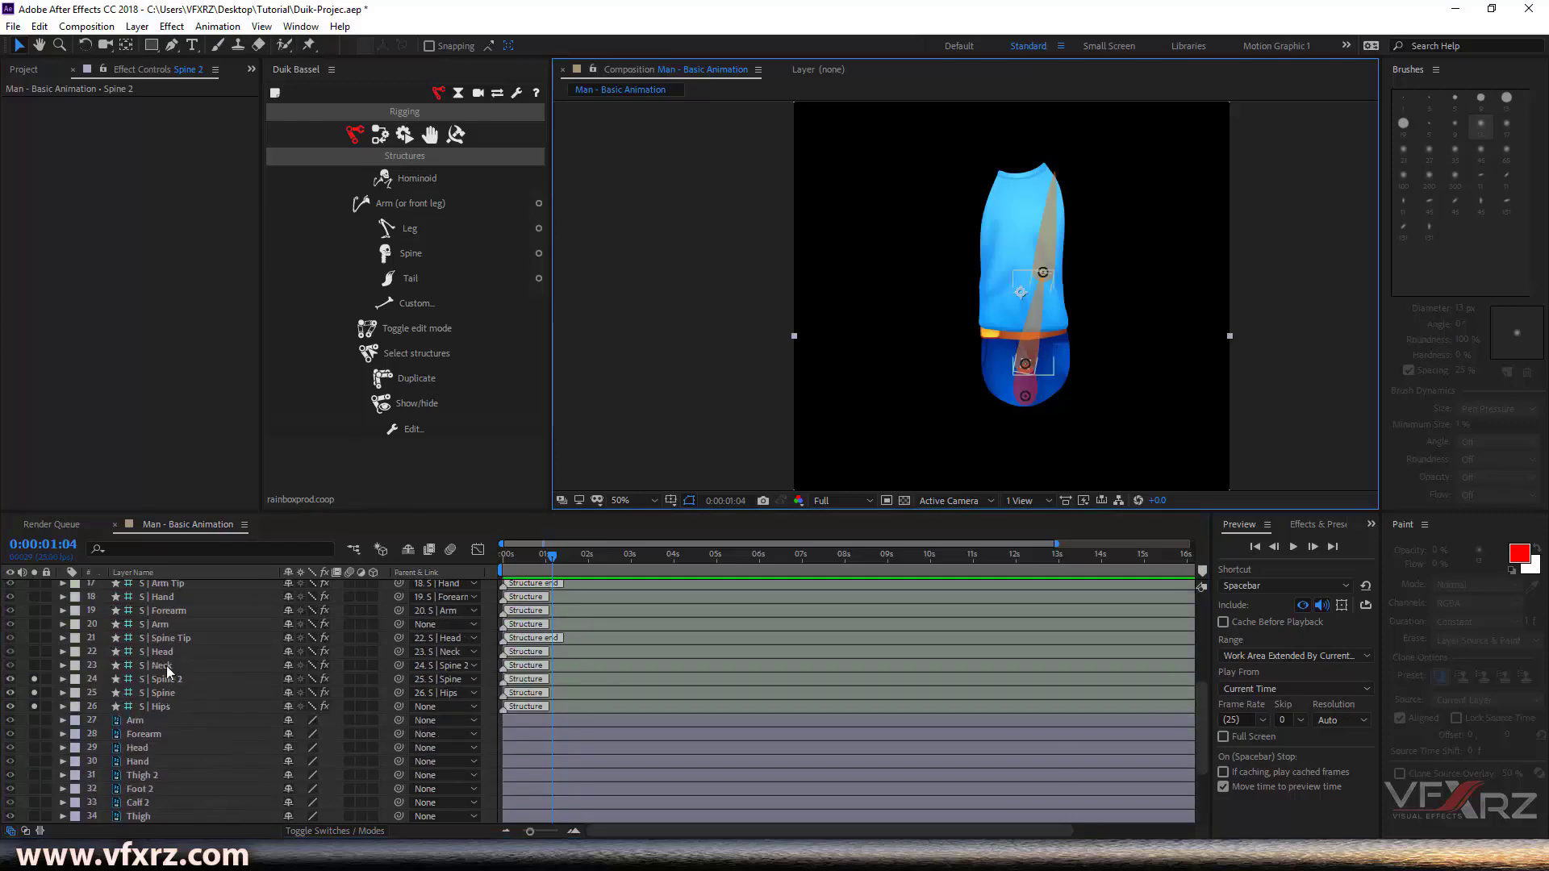
click(167, 680)
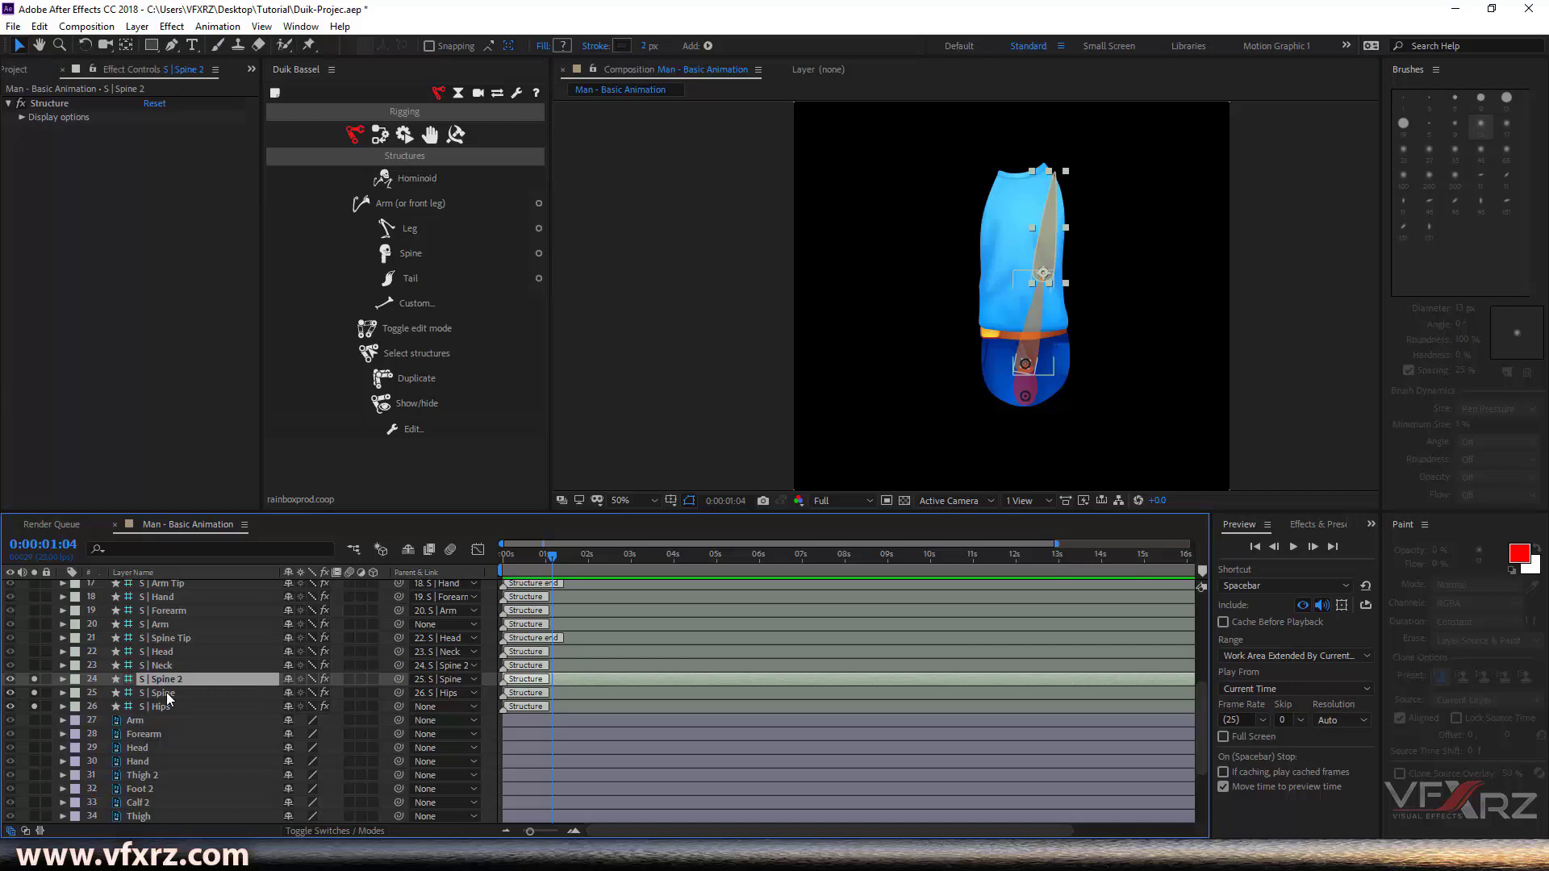
click(166, 693)
drag(1026, 364, 1029, 332)
Move the S | Spine 2 joint down and forward onto the Spine 2 artwork's anchor point, and unsolo all layers
click(1045, 241)
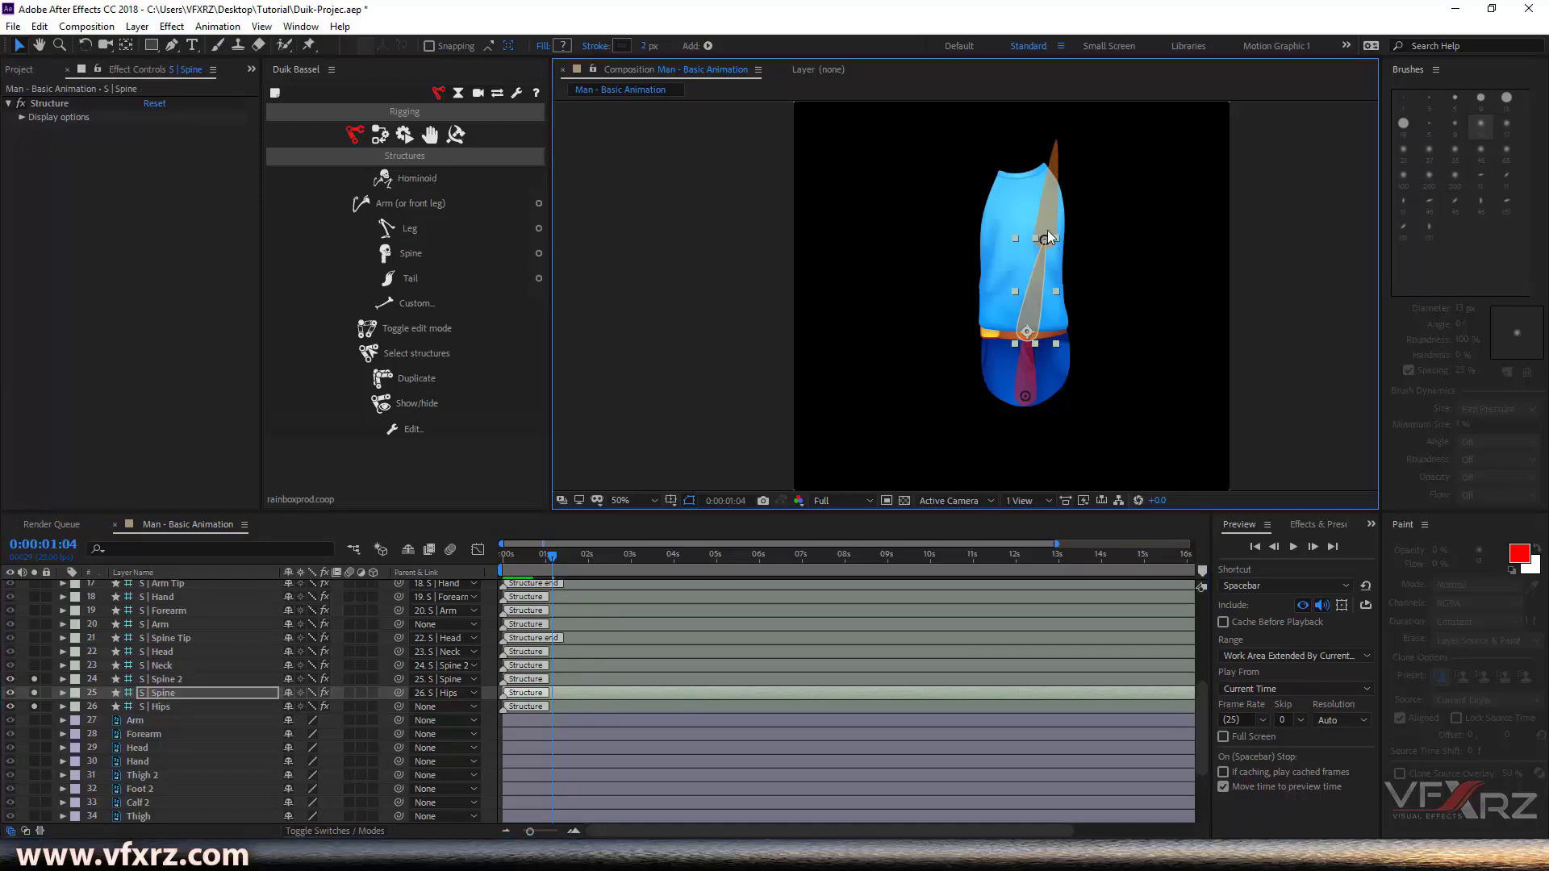
drag(1045, 244, 1023, 289)
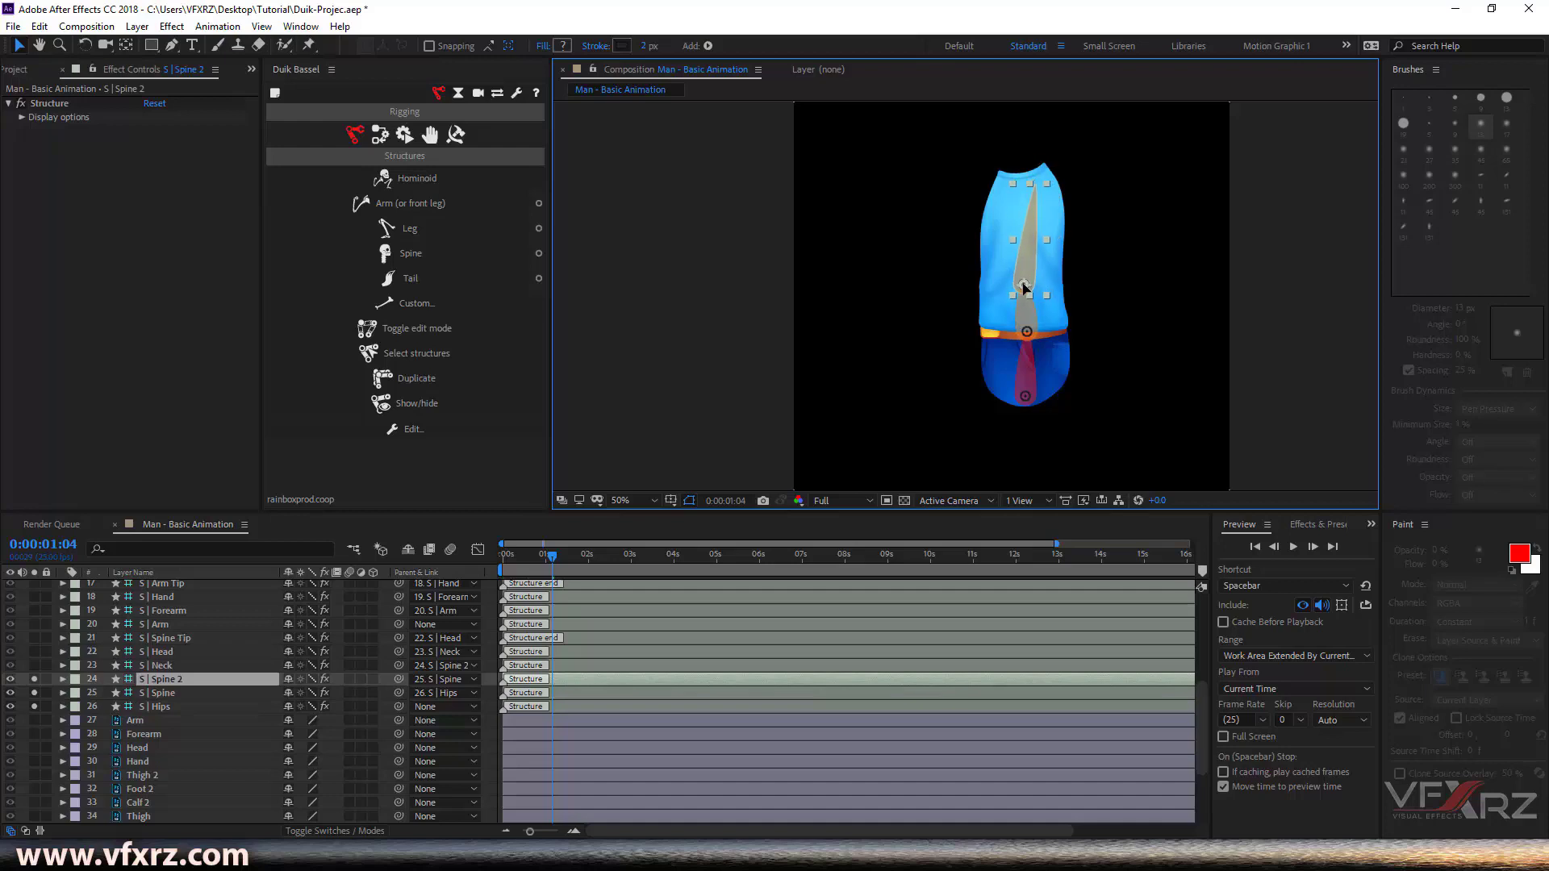
key(Return)
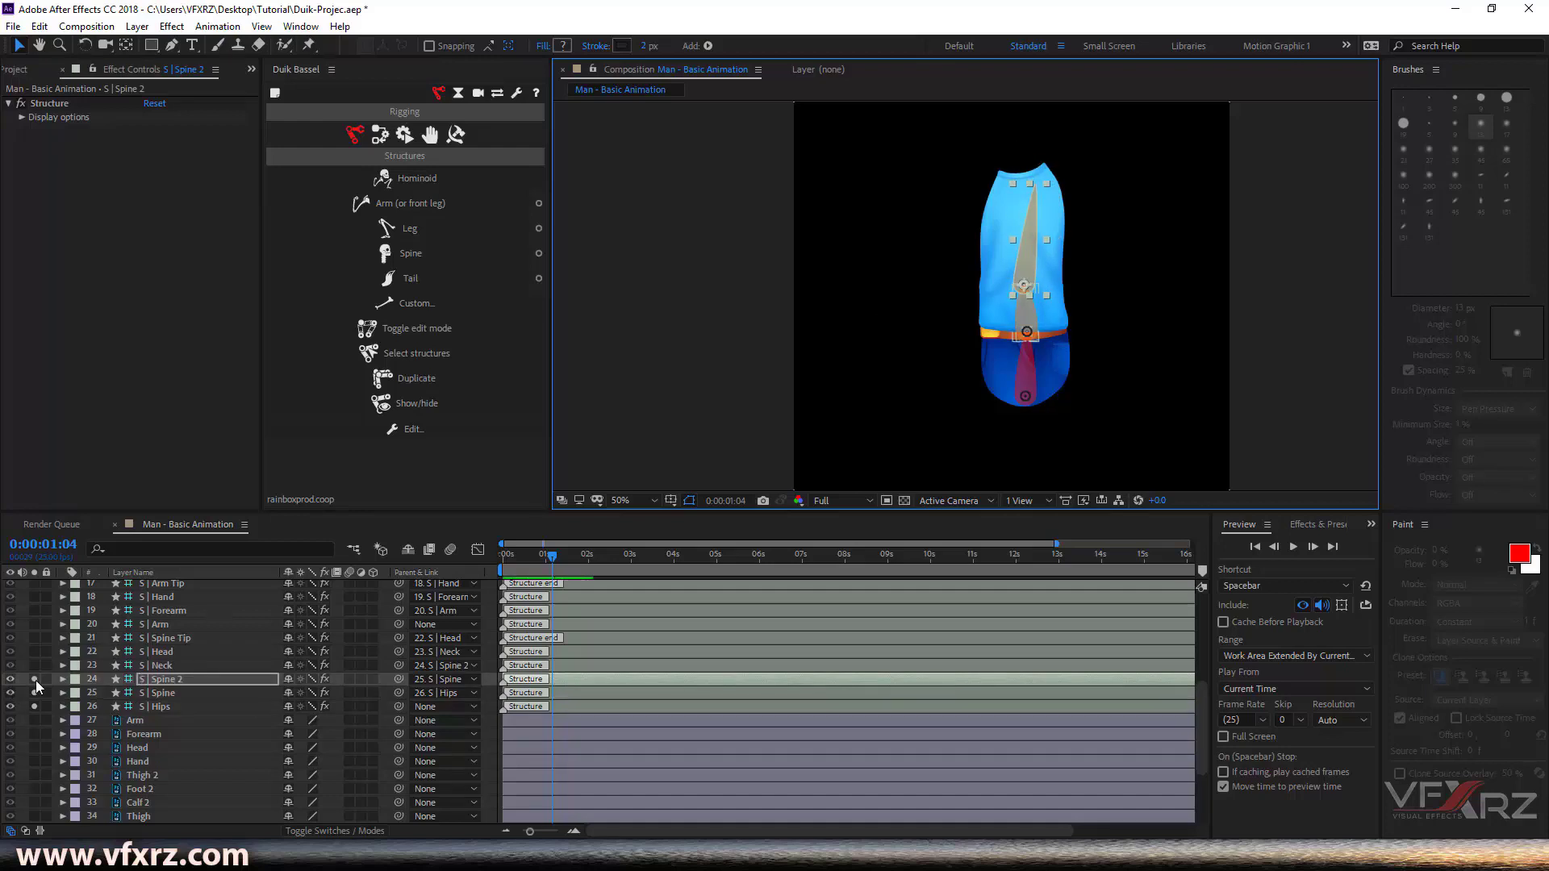
drag(35, 678, 36, 773)
scroll(30, 758, down, 3)
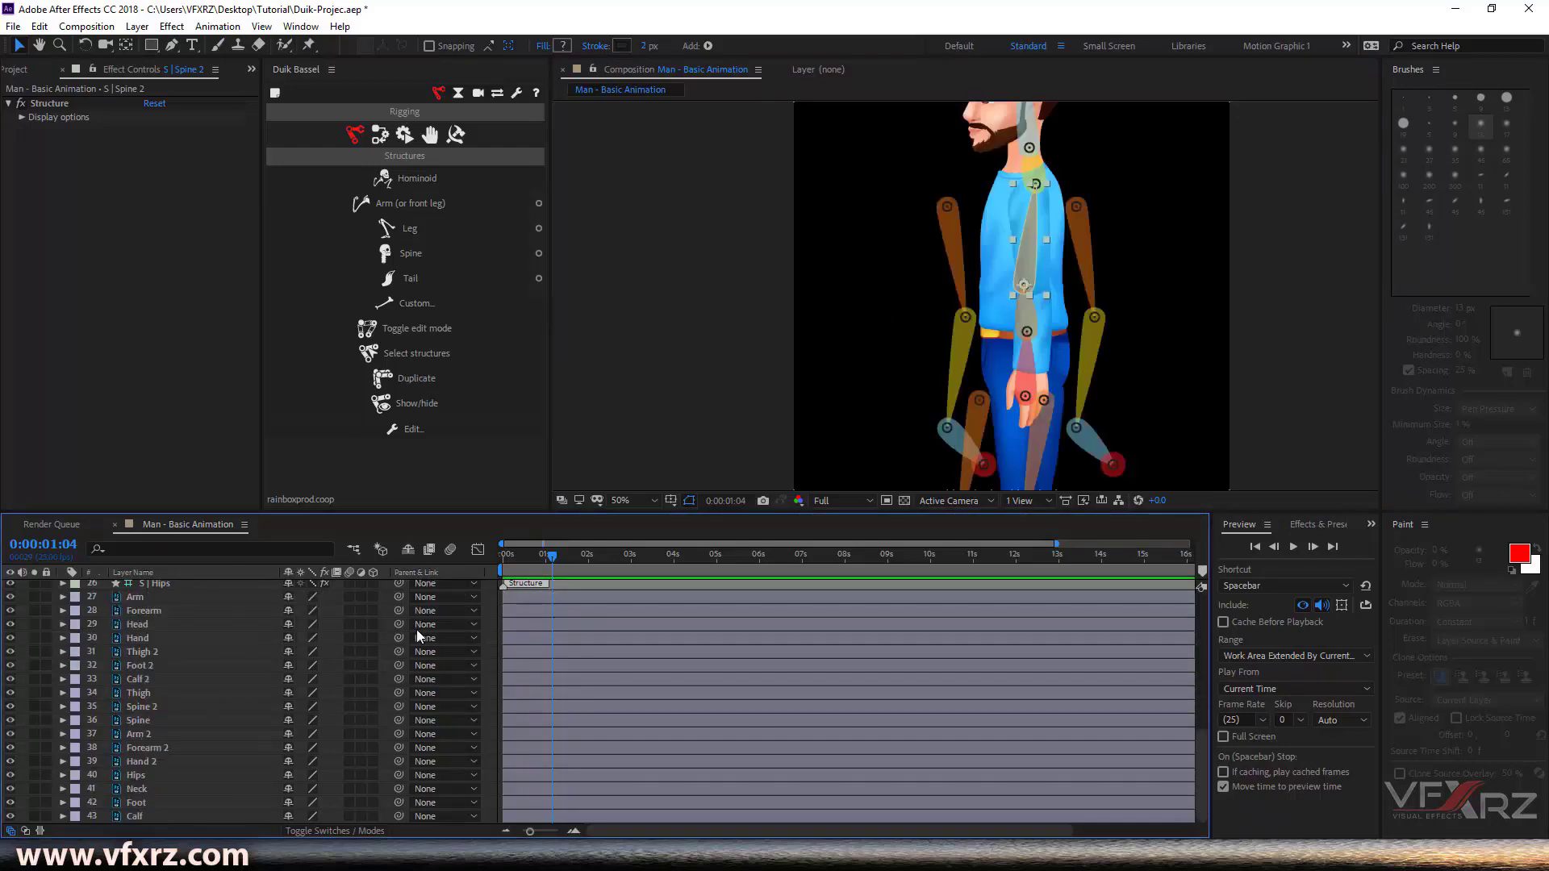
Move the S | Neck joint slightly up and toward the character's front, at the base of the neck
click(1034, 239)
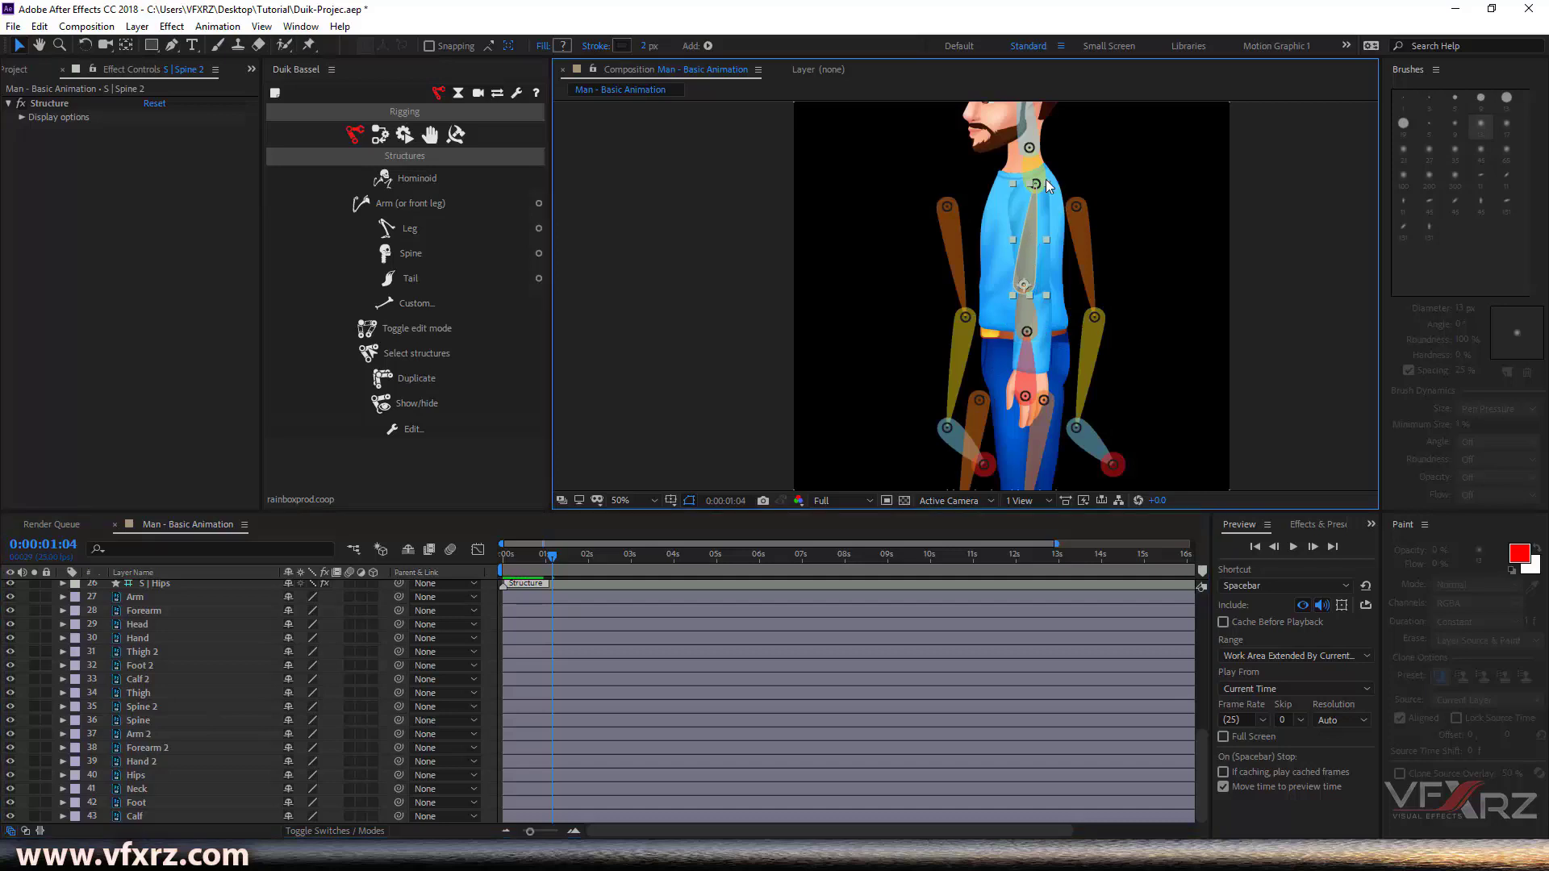
drag(1131, 194, 1143, 267)
click(1048, 280)
drag(1052, 280, 1041, 262)
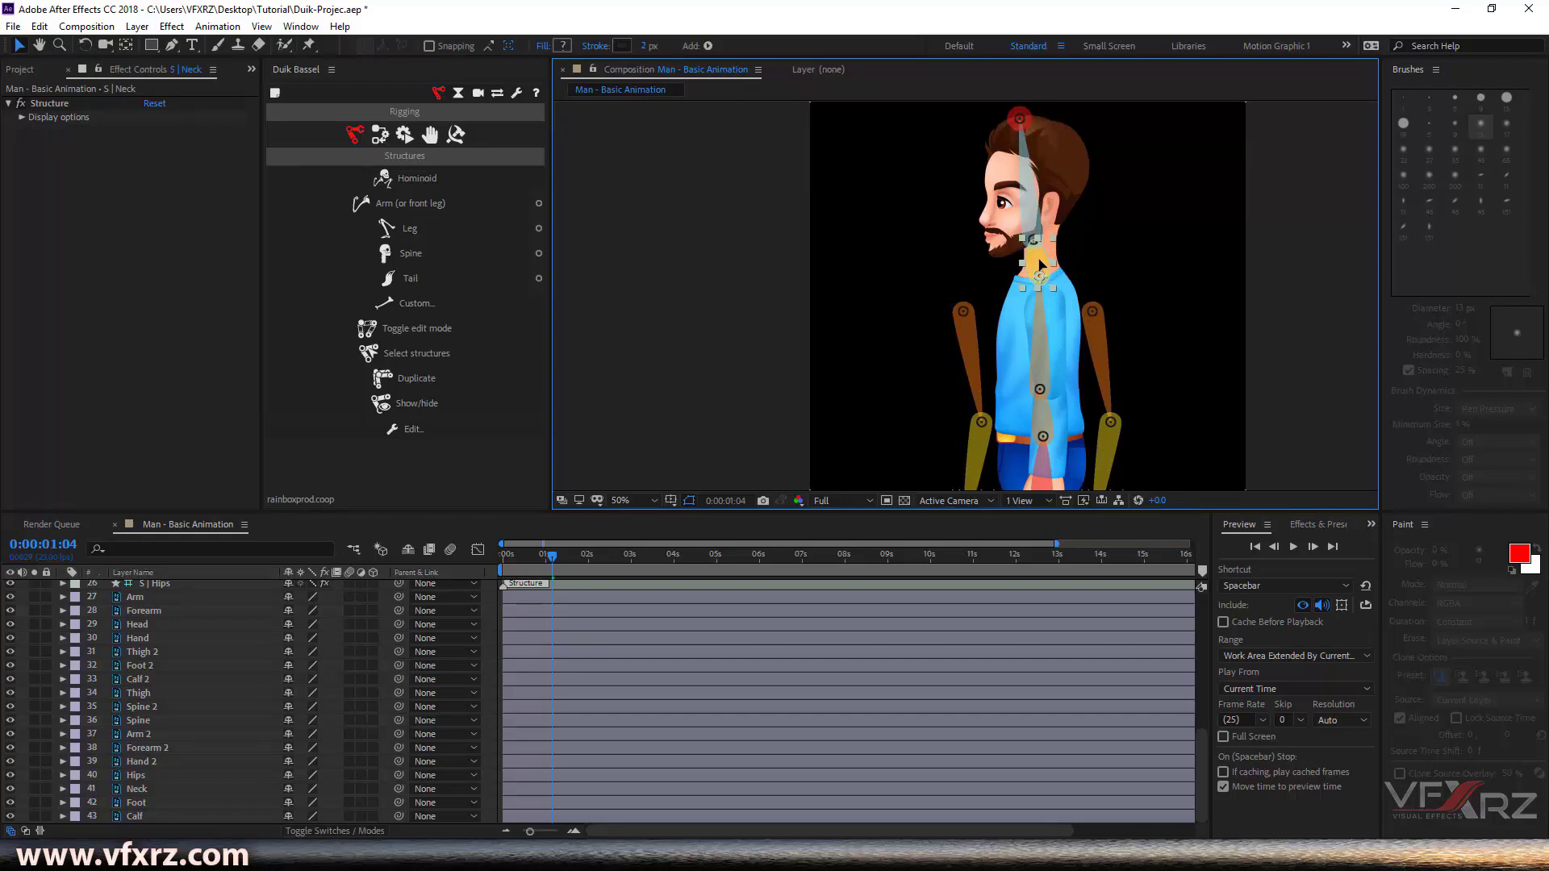
click(1023, 127)
drag(1090, 343, 1083, 154)
click(1220, 256)
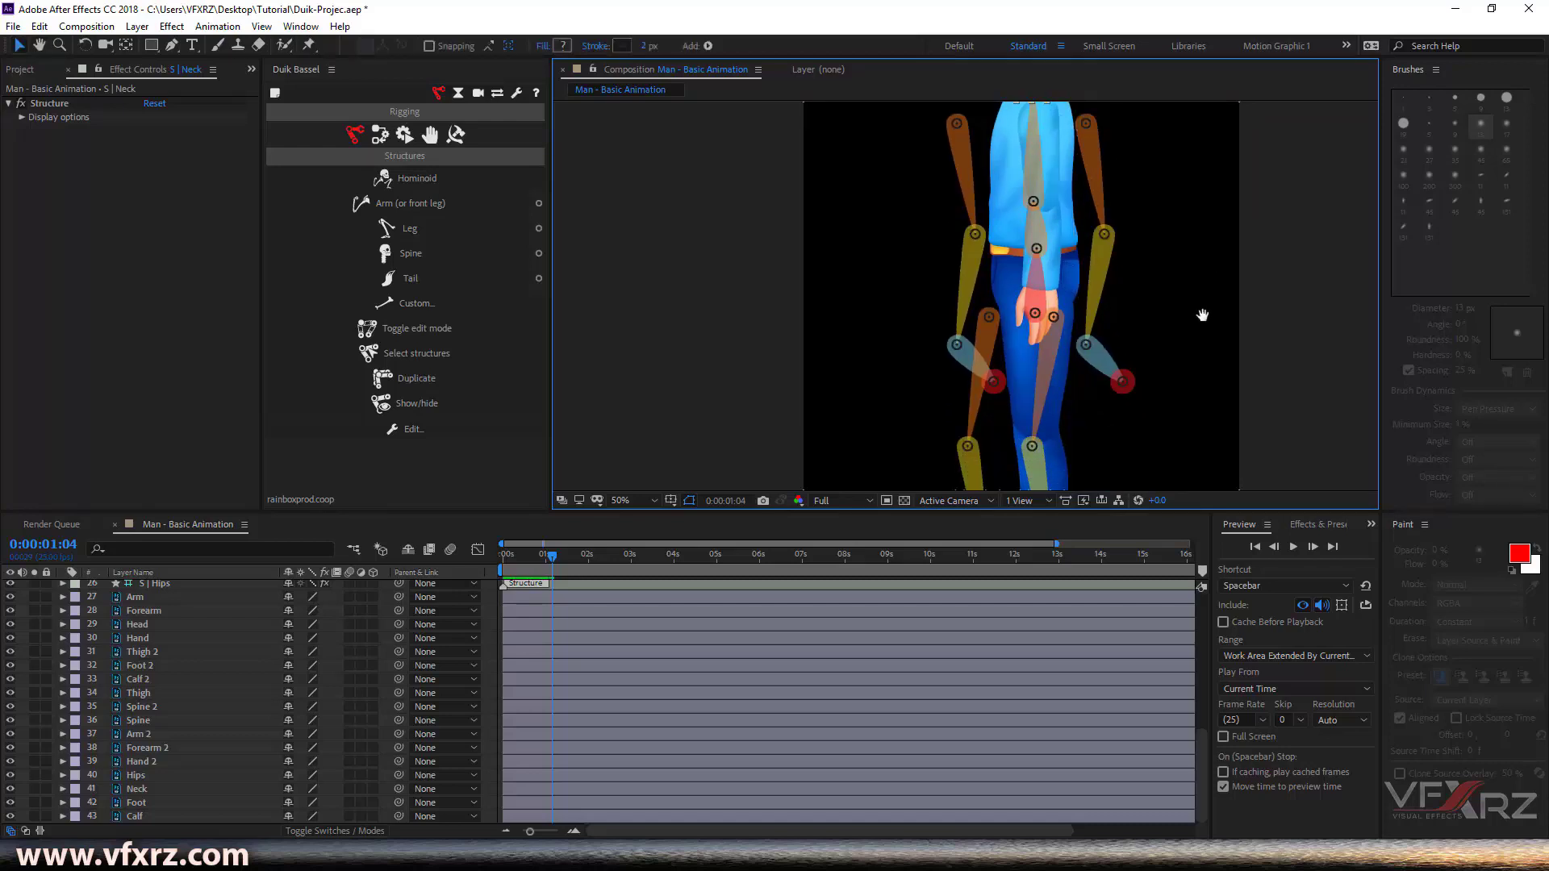
drag(1202, 281, 1207, 359)
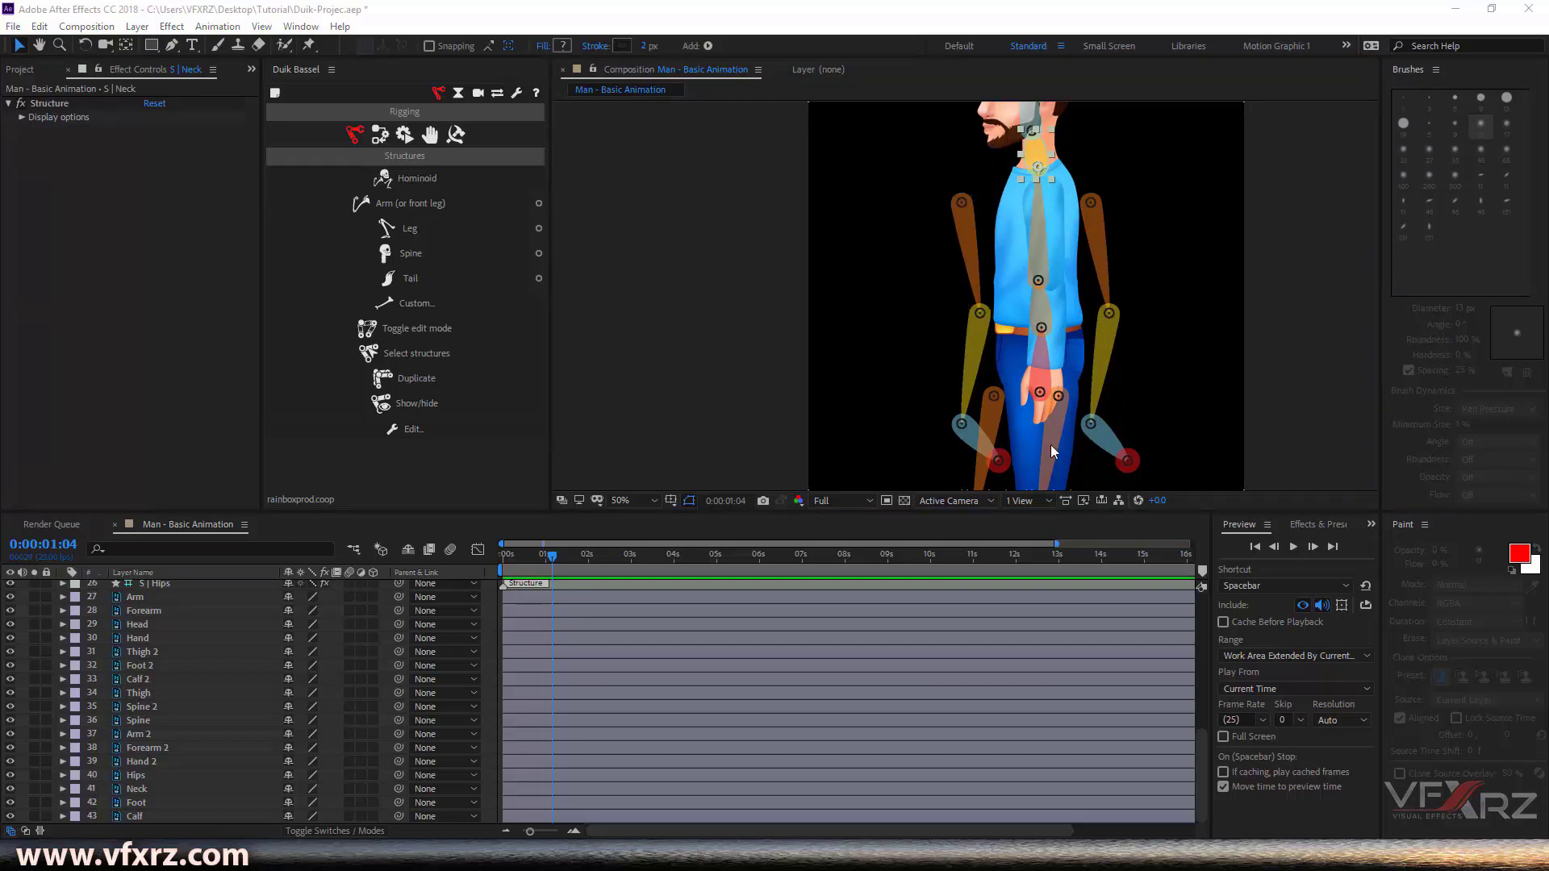
Check which structure layers form each of the two arm chains, from arm and forearm to hand and tip
click(970, 274)
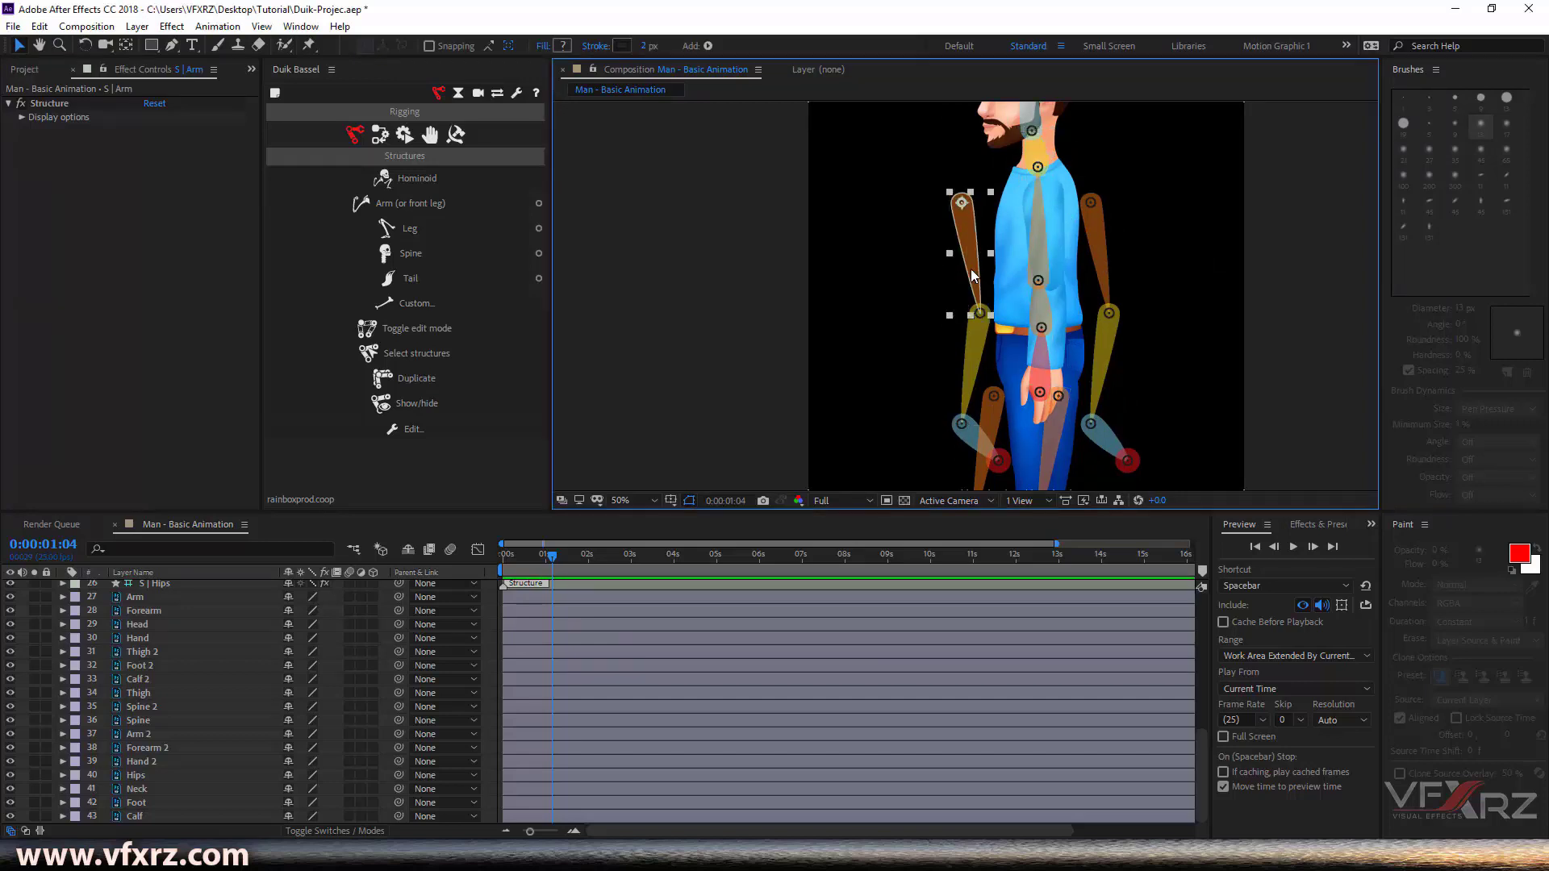
click(974, 346)
click(971, 435)
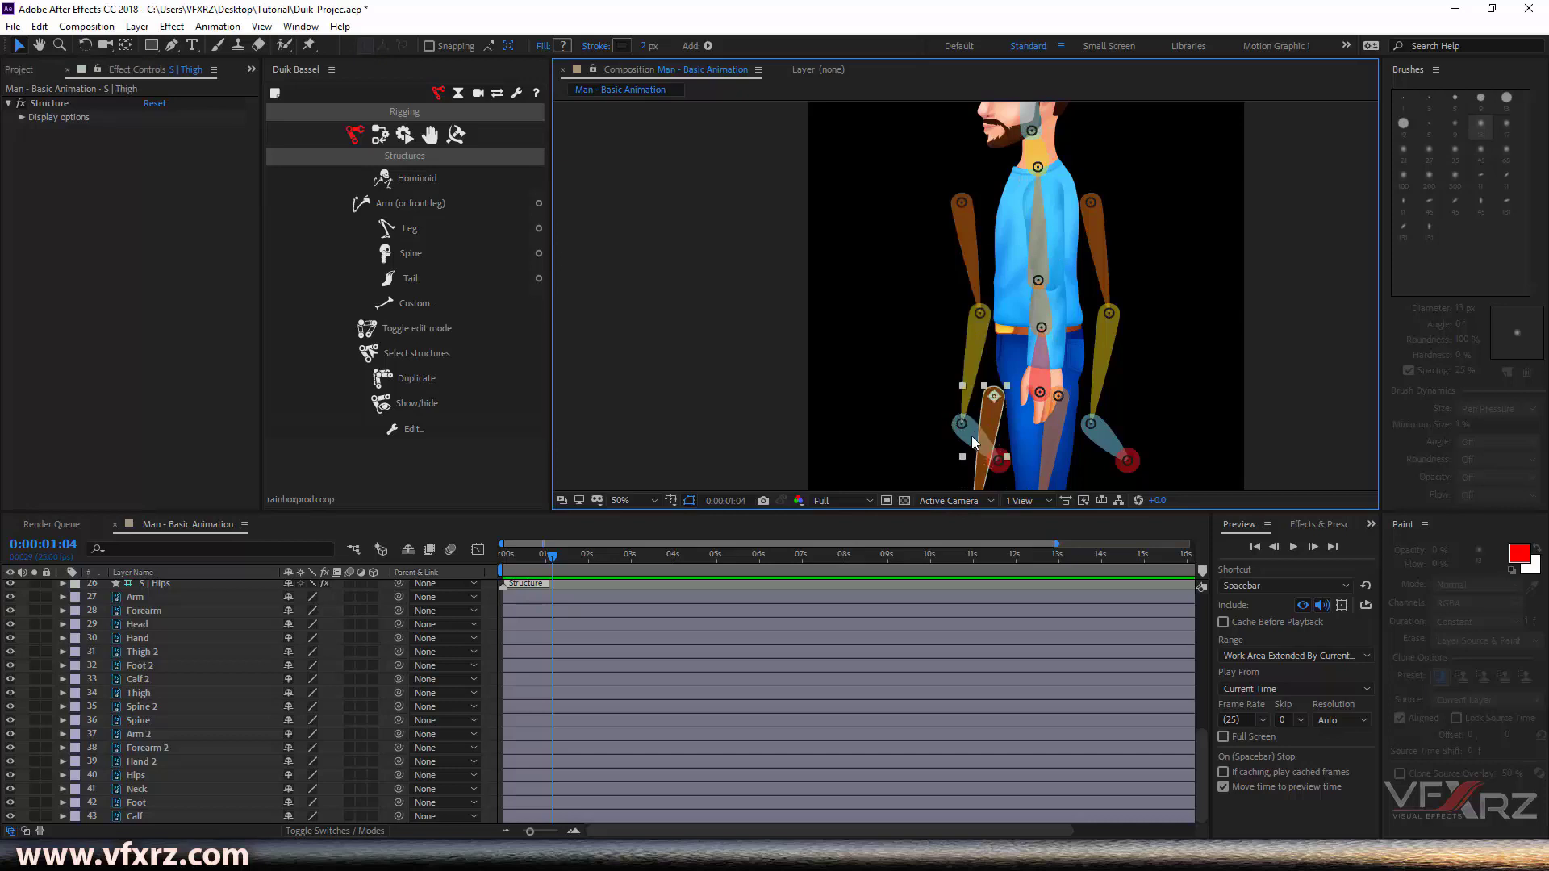
click(957, 434)
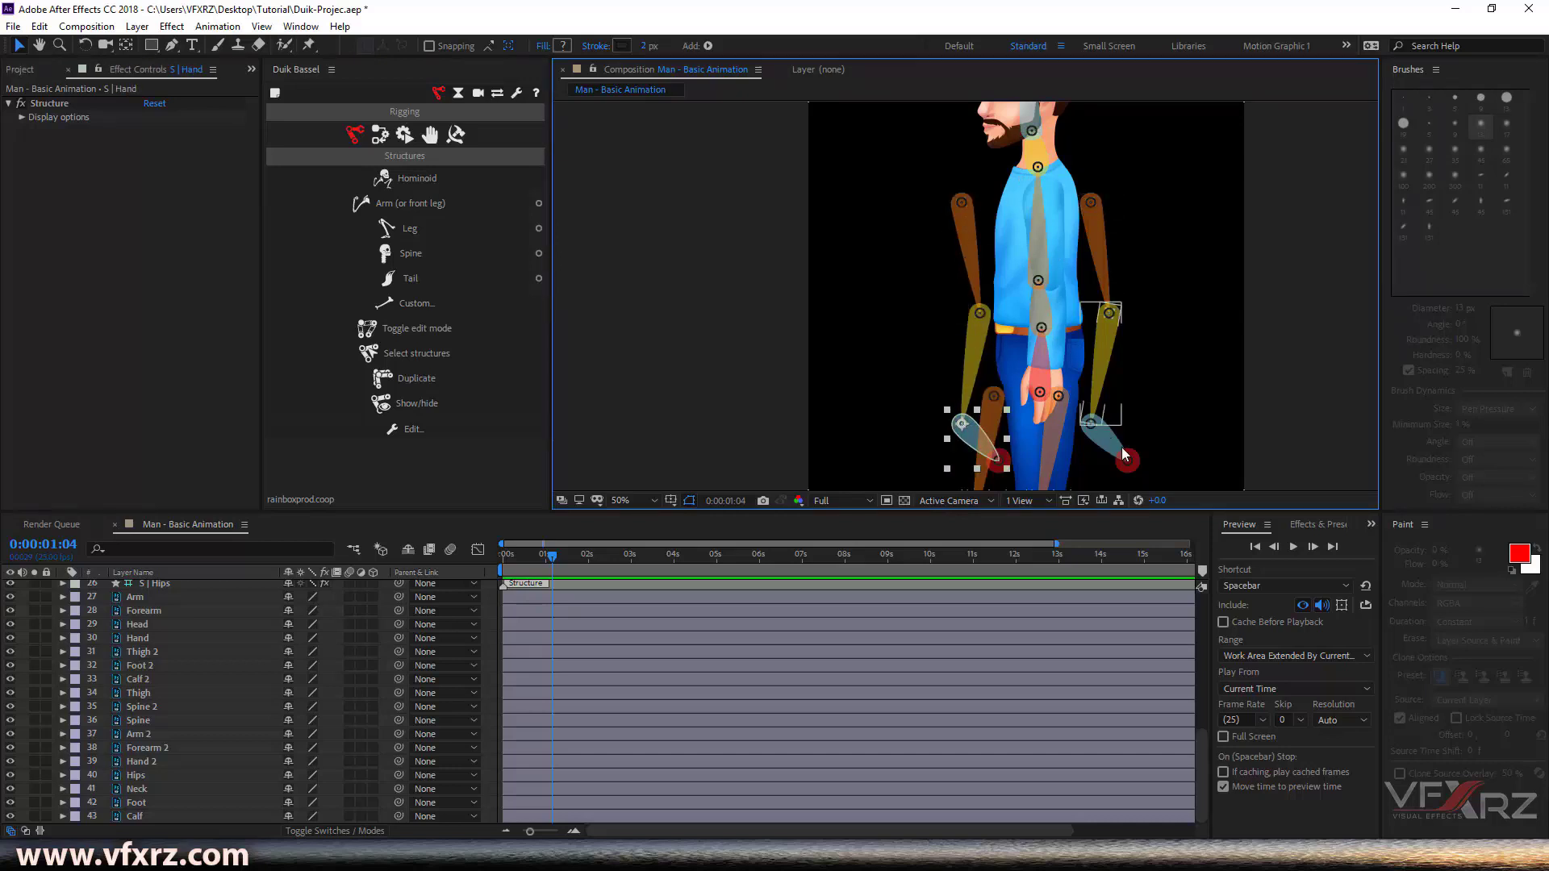
shift+click(966, 246)
click(965, 242)
scroll(266, 647, up, 5)
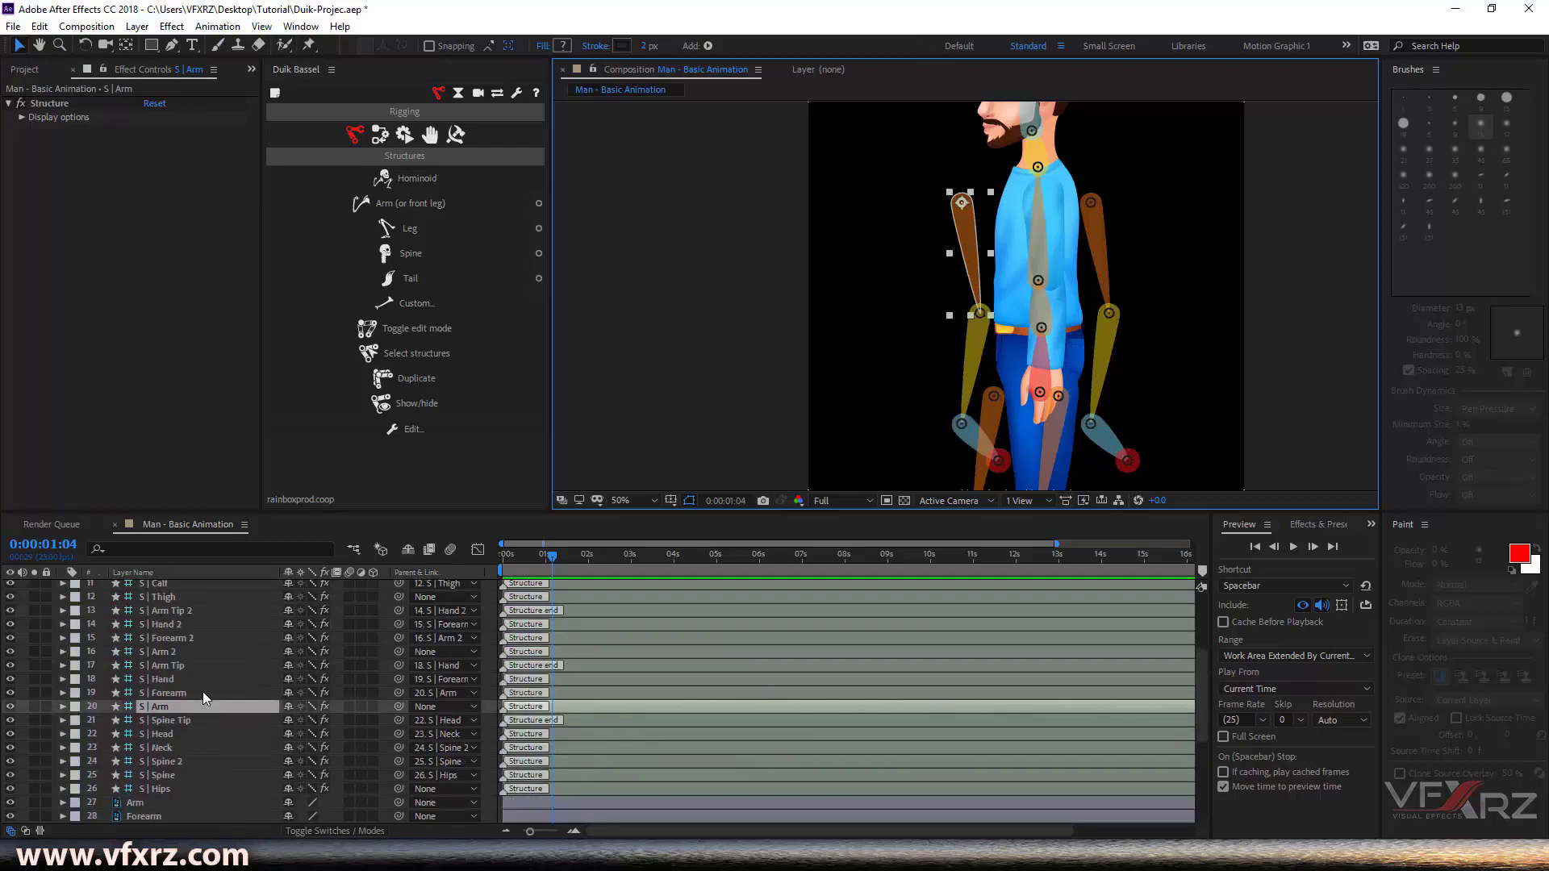
click(203, 694)
click(206, 679)
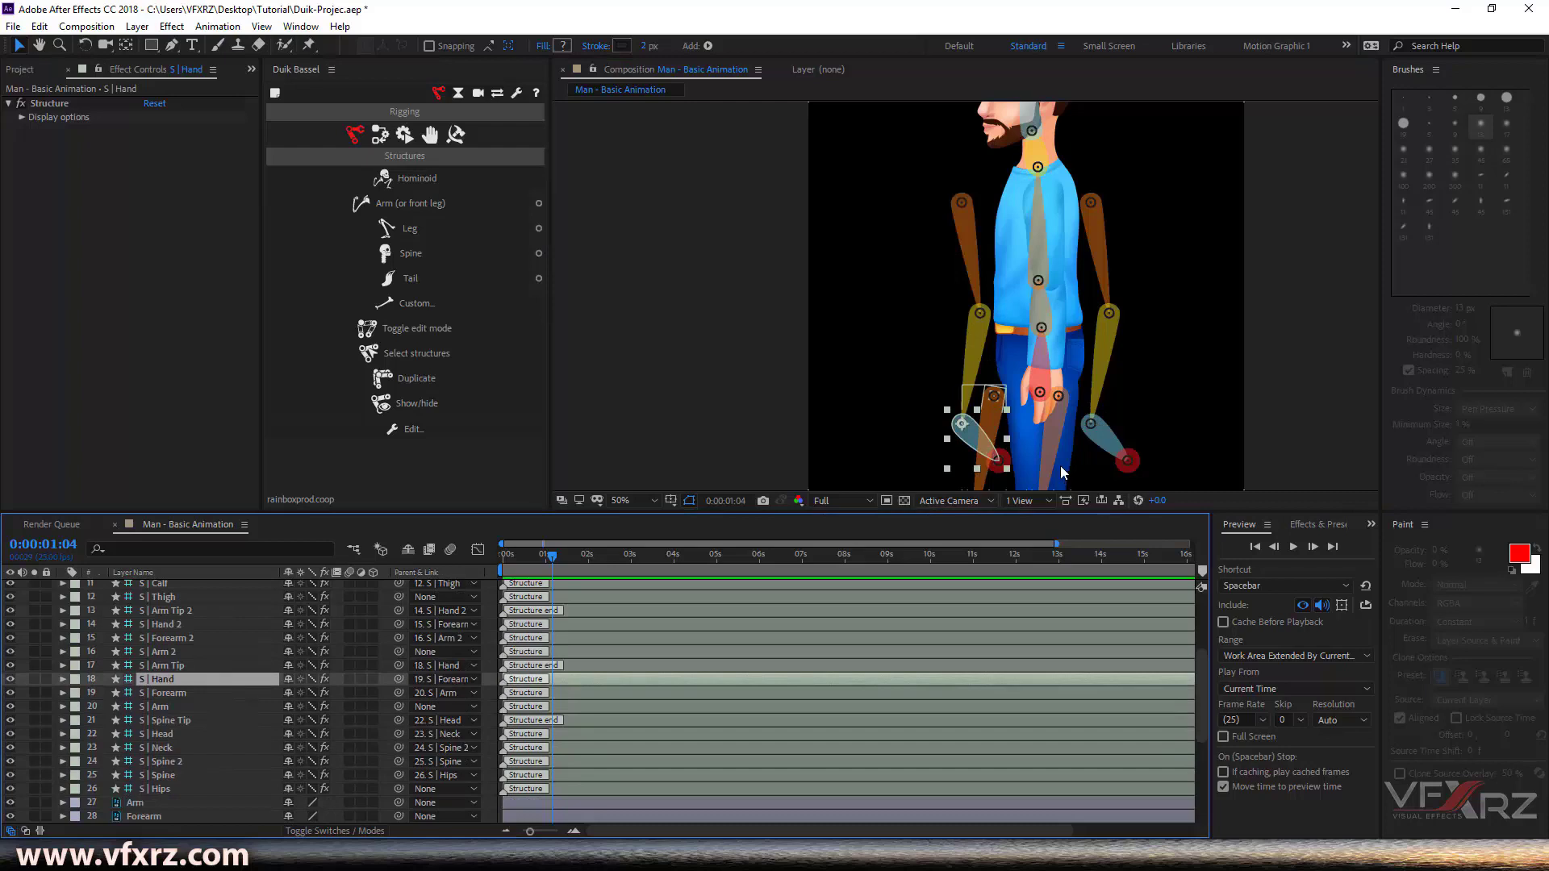
click(200, 650)
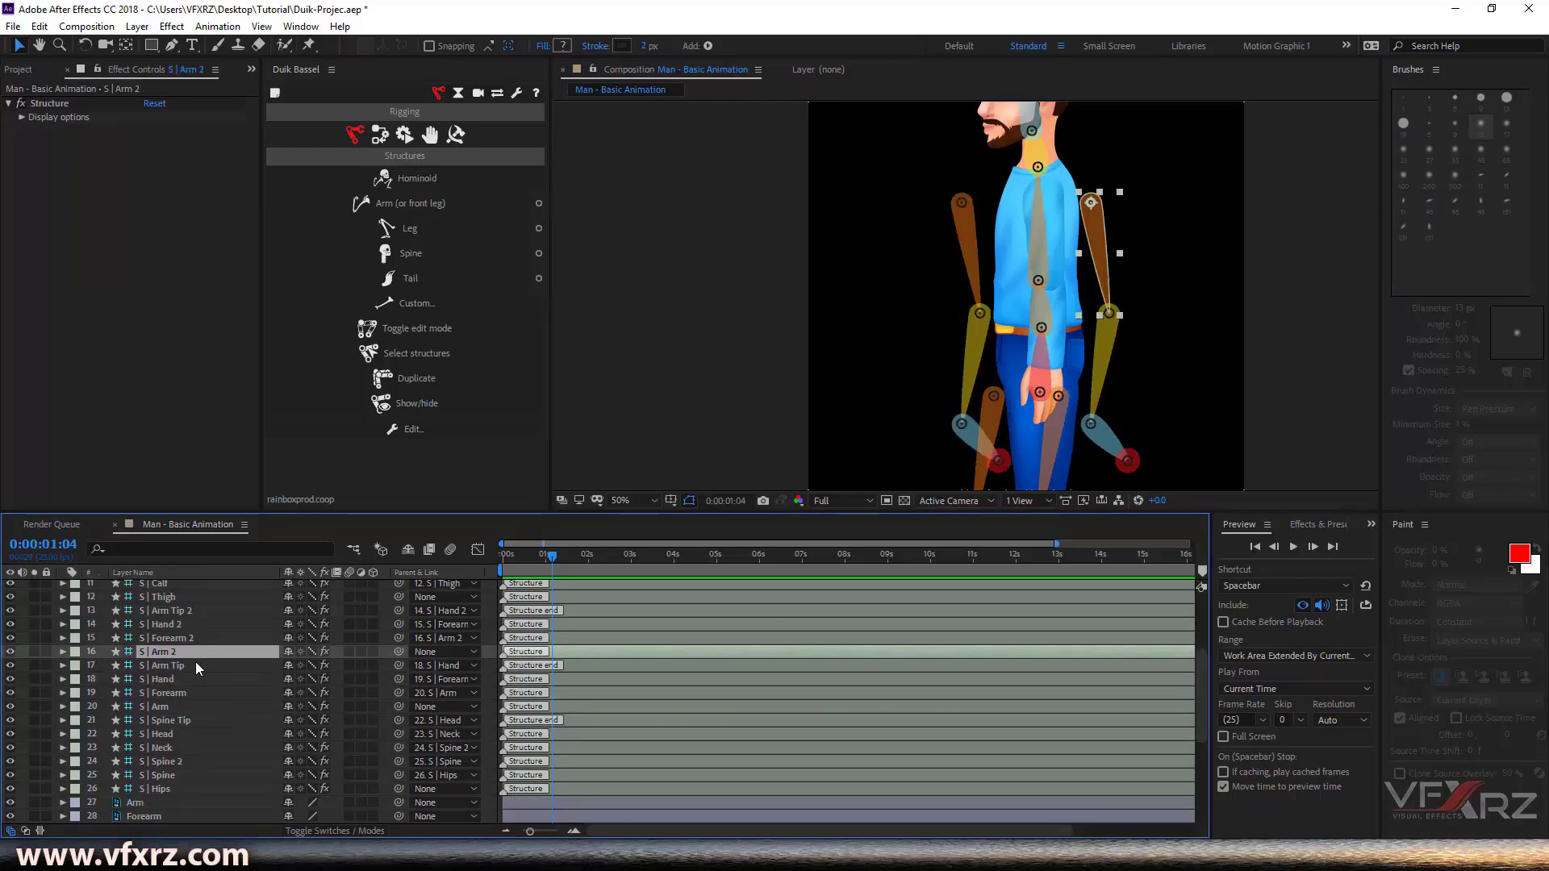
click(170, 665)
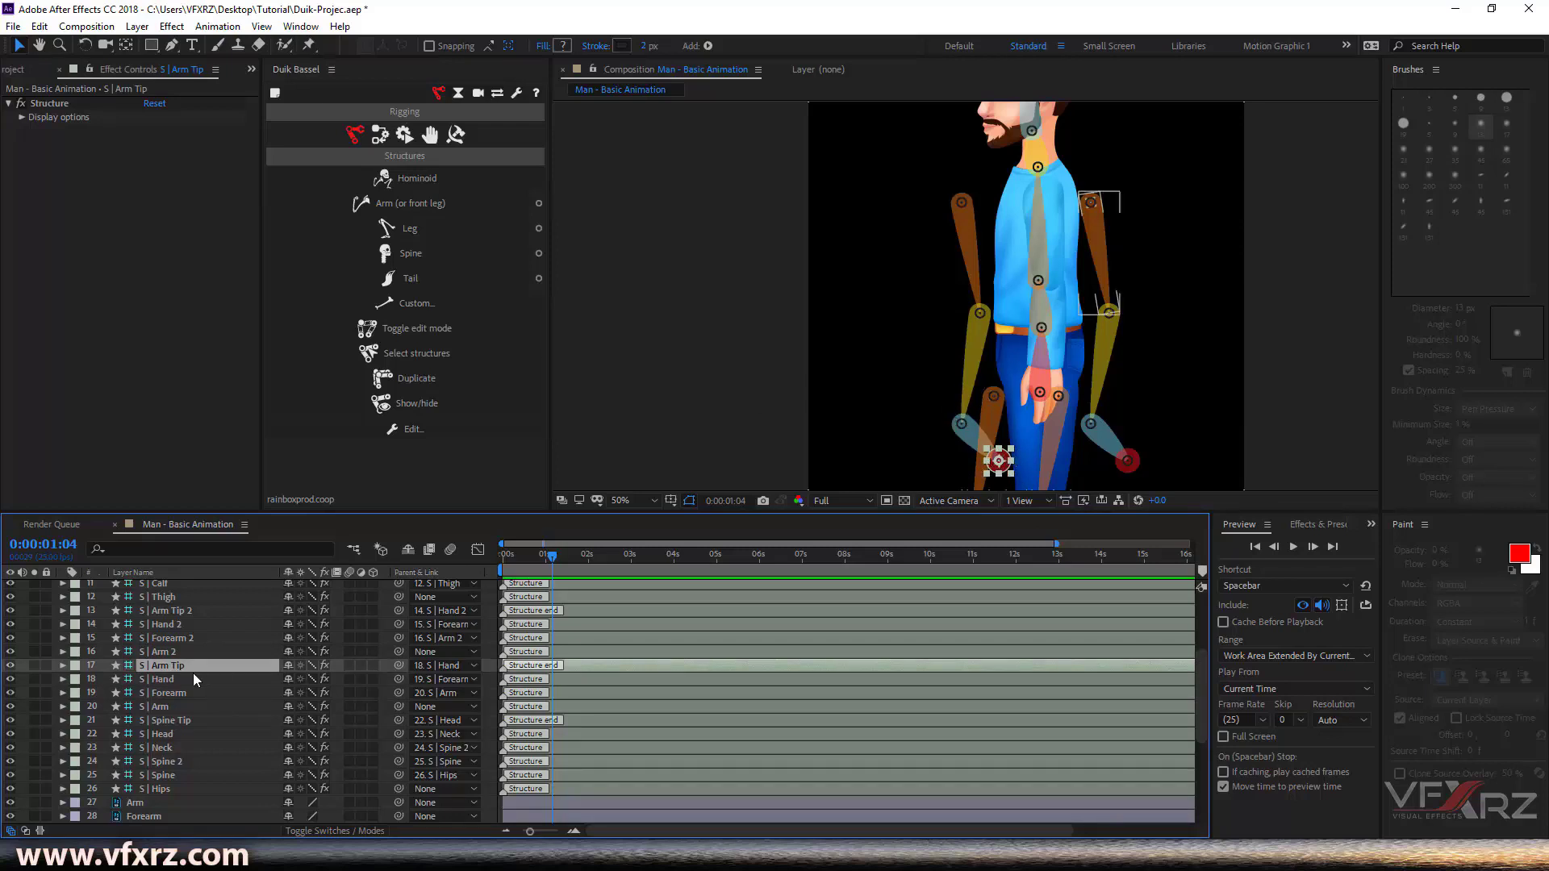
click(171, 650)
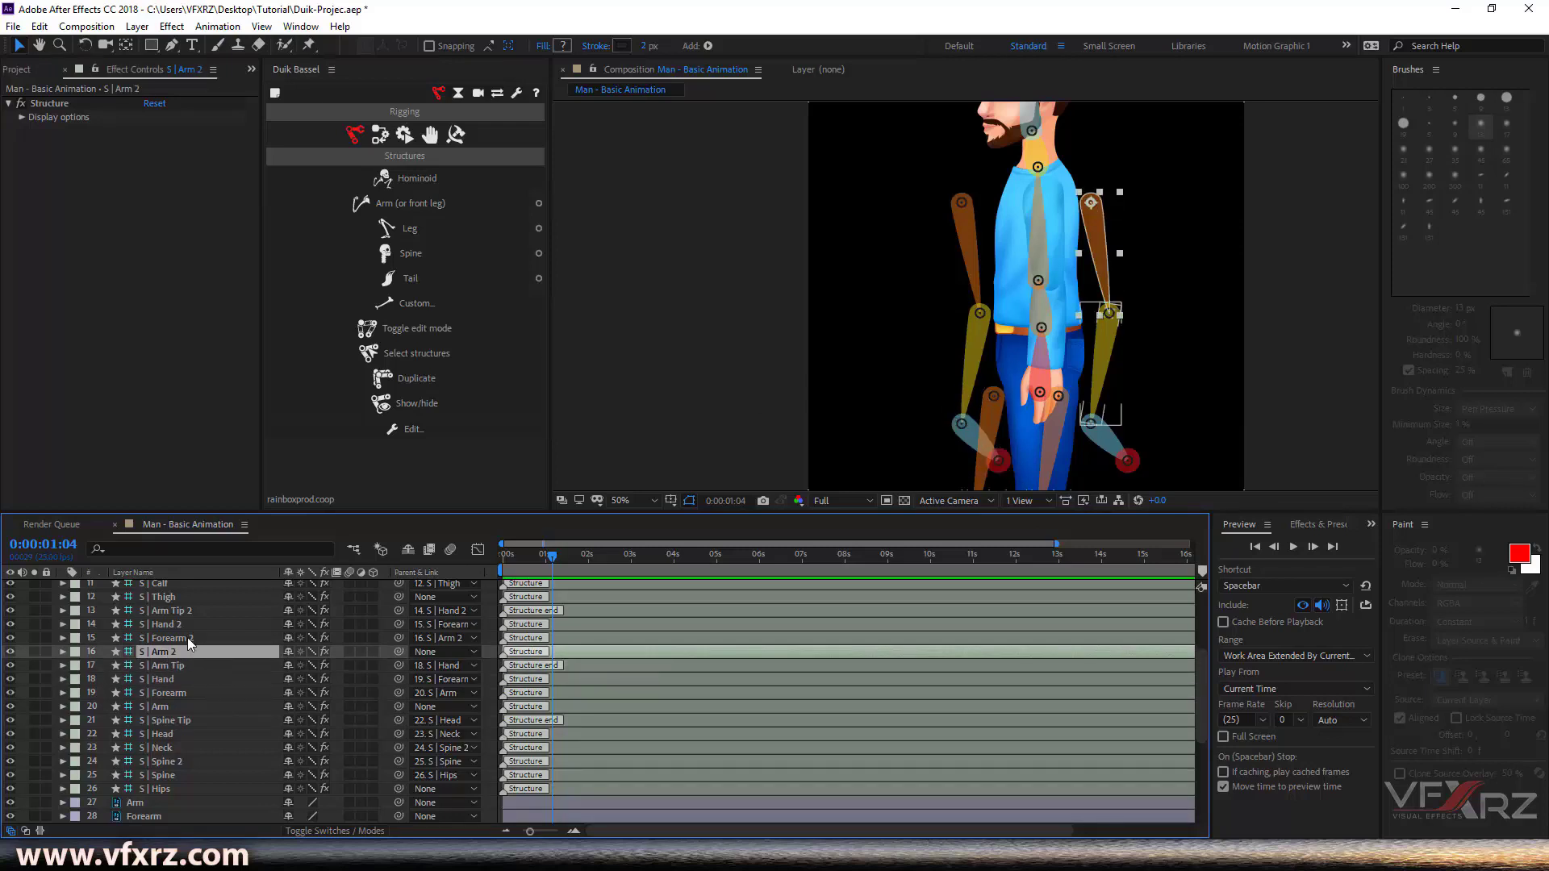
click(187, 637)
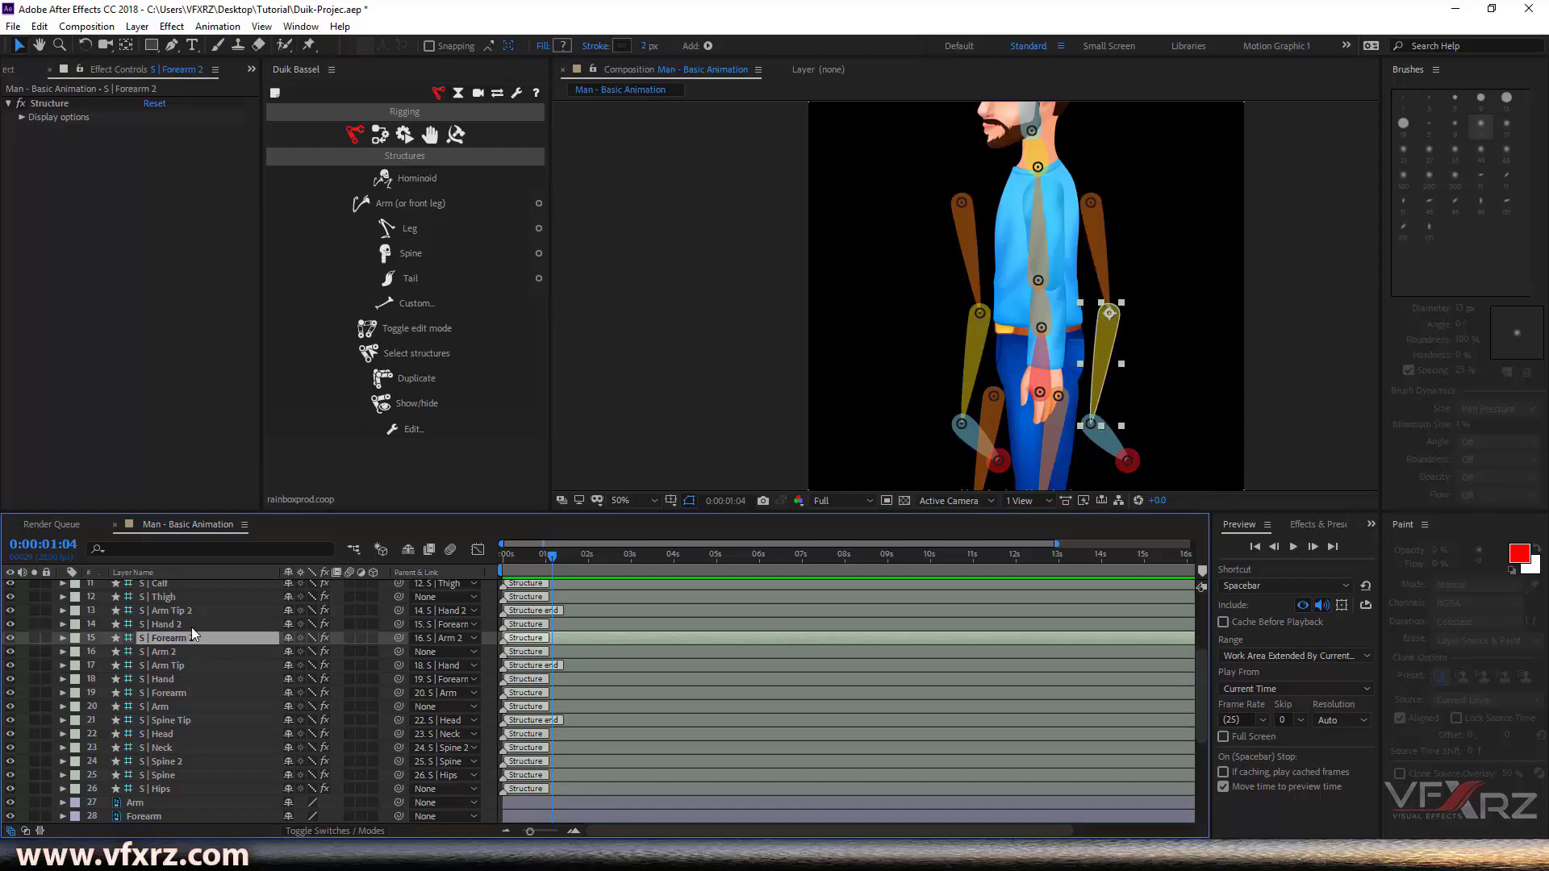
click(195, 623)
Delete the second arm structure: S | Arm Tip 2, S | Hand 2, S | Forearm 2 and S | Arm 2
click(172, 611)
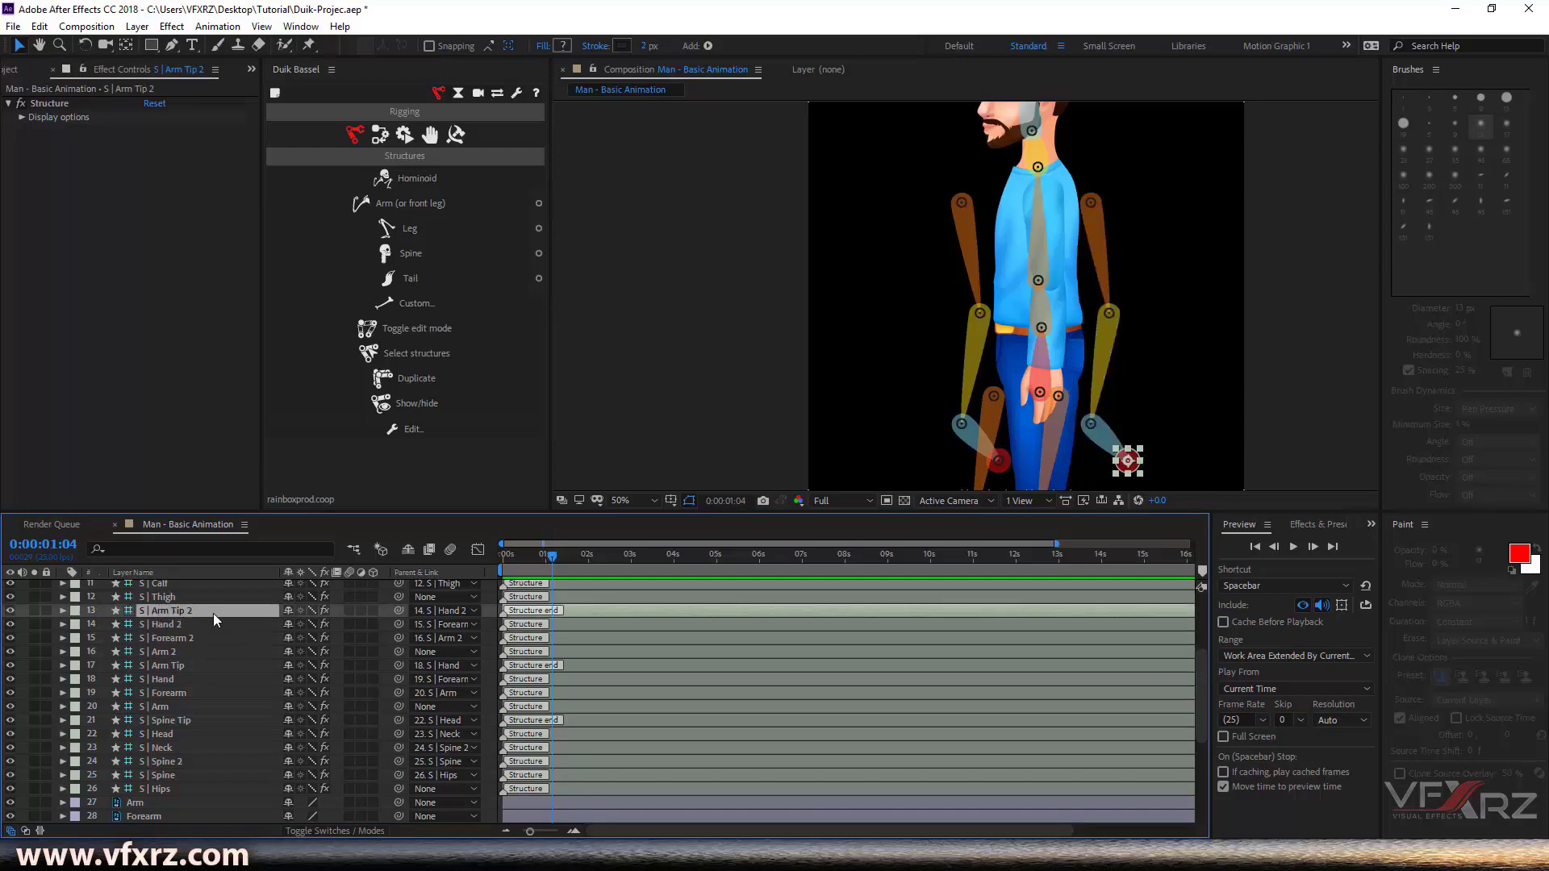
ctrl+click(191, 628)
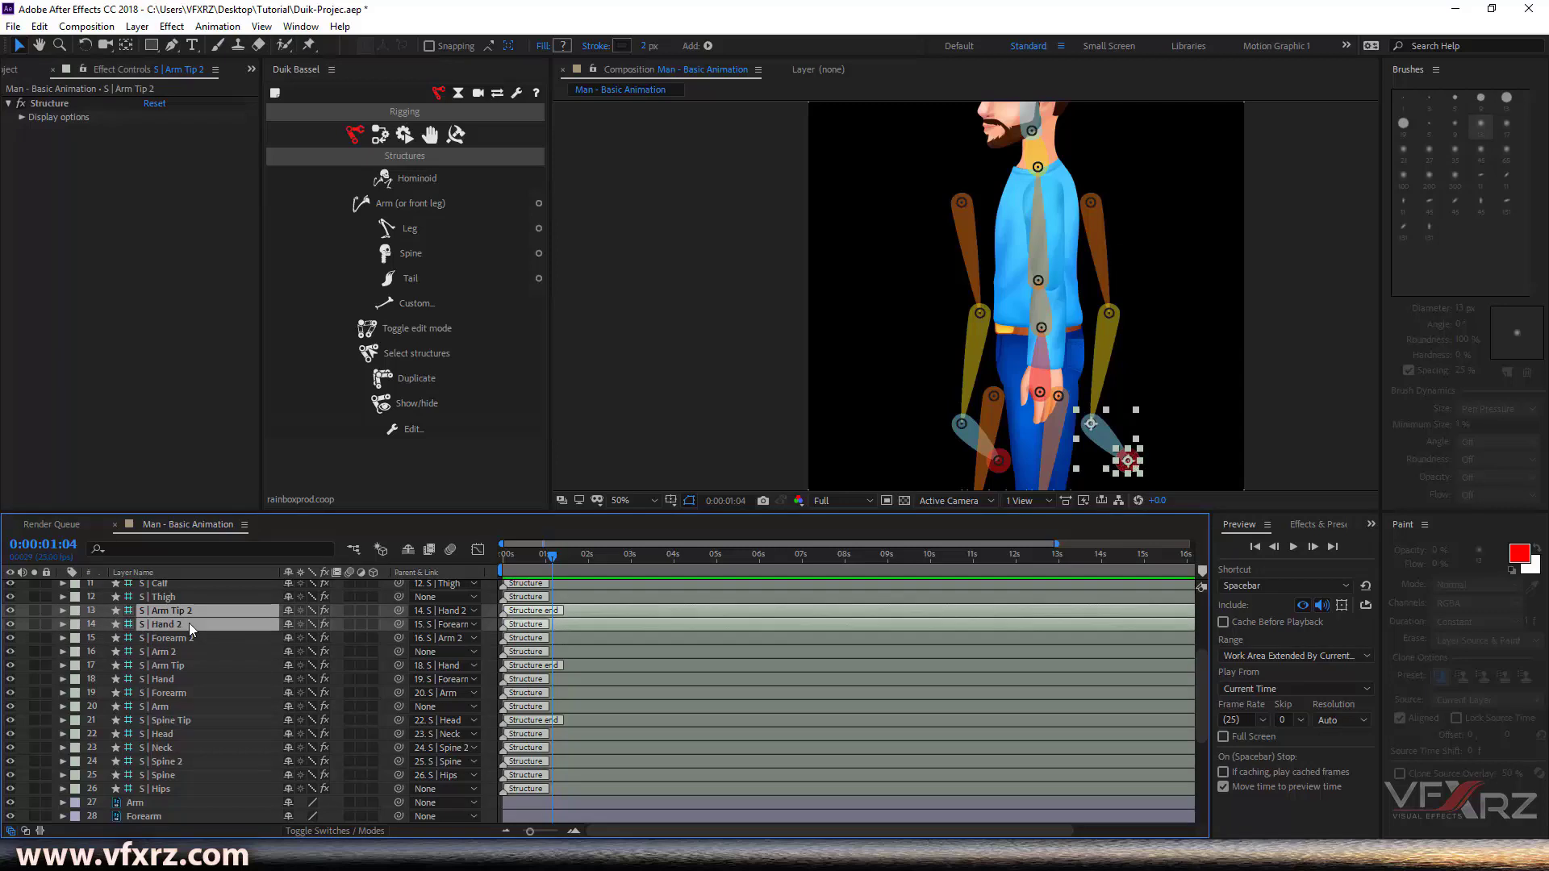
ctrl+click(173, 637)
ctrl+click(170, 651)
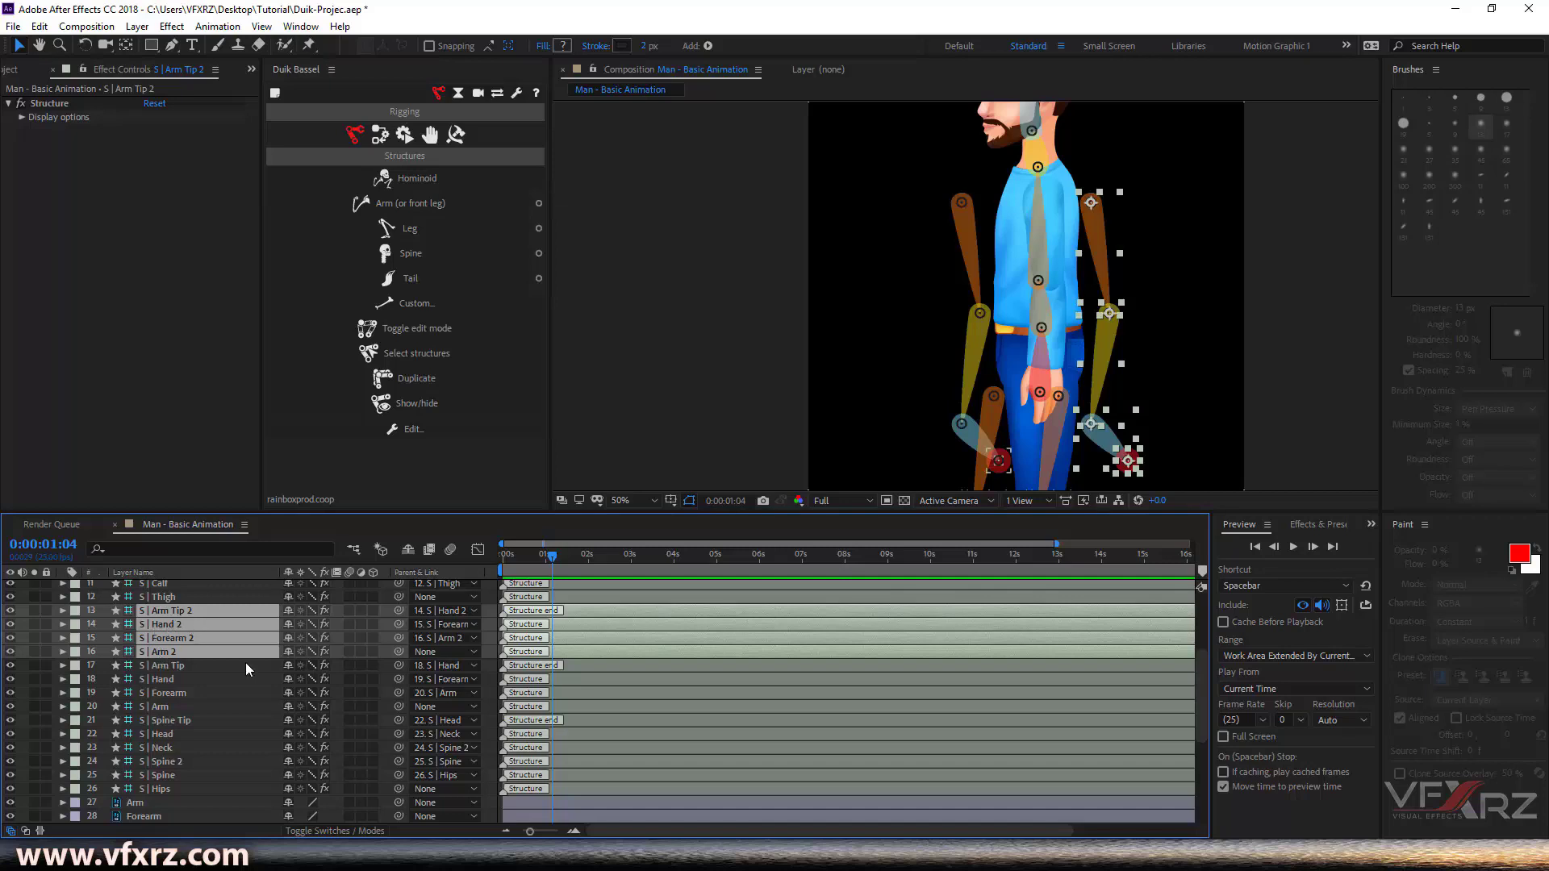
key(Delete)
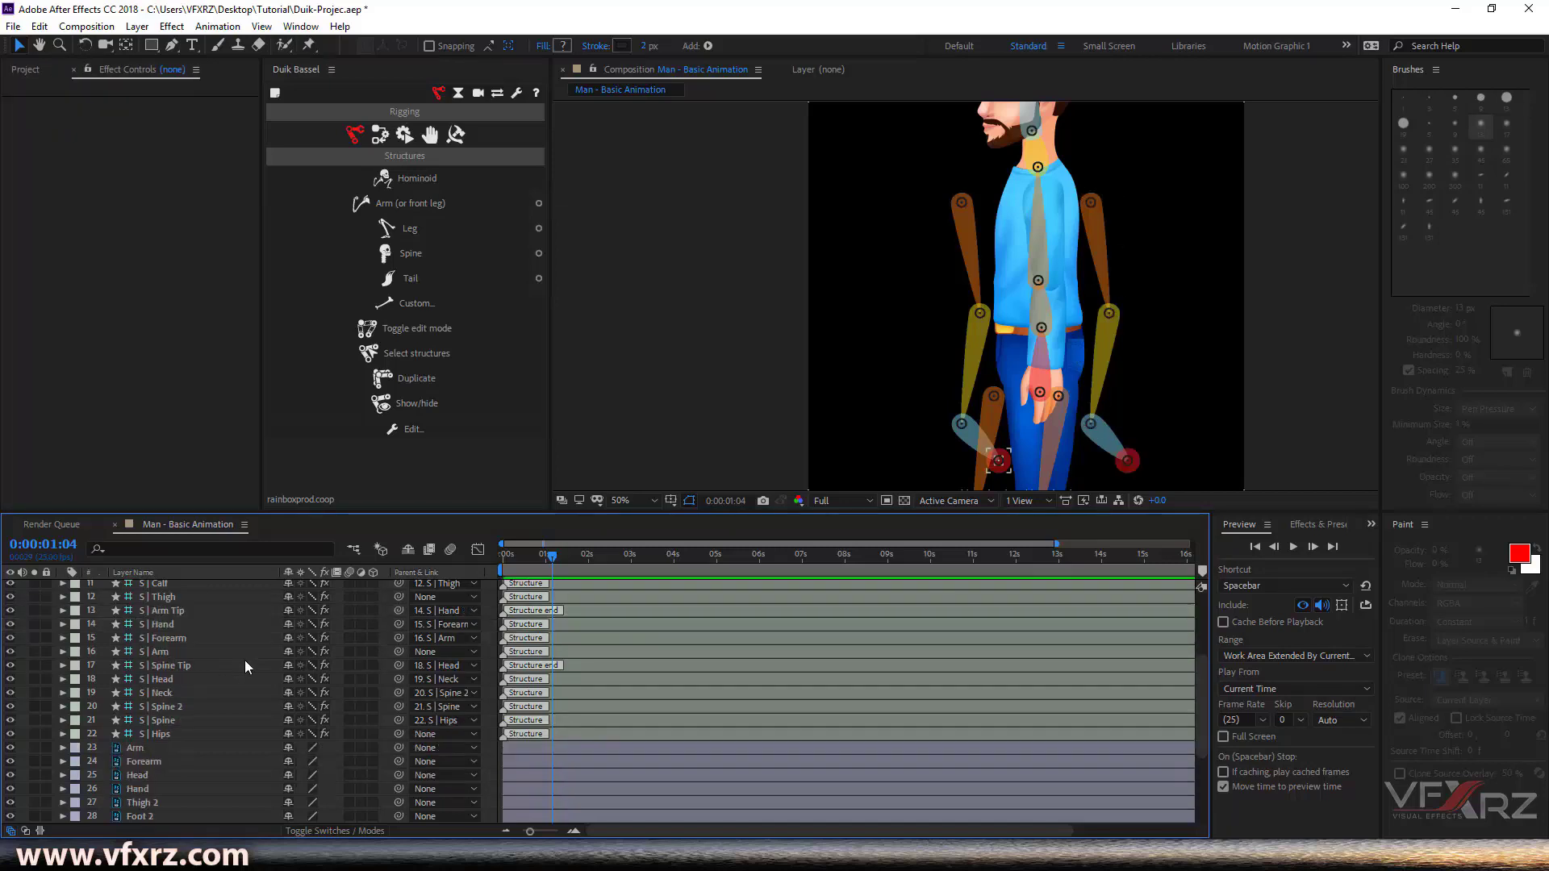
Move the remaining S | Arm structure chain onto the character's arm, with its top joint at the shoulder
mouse_move(1120, 382)
mouse_down()
mouse_move(1122, 323)
mouse_move(1144, 376)
mouse_up()
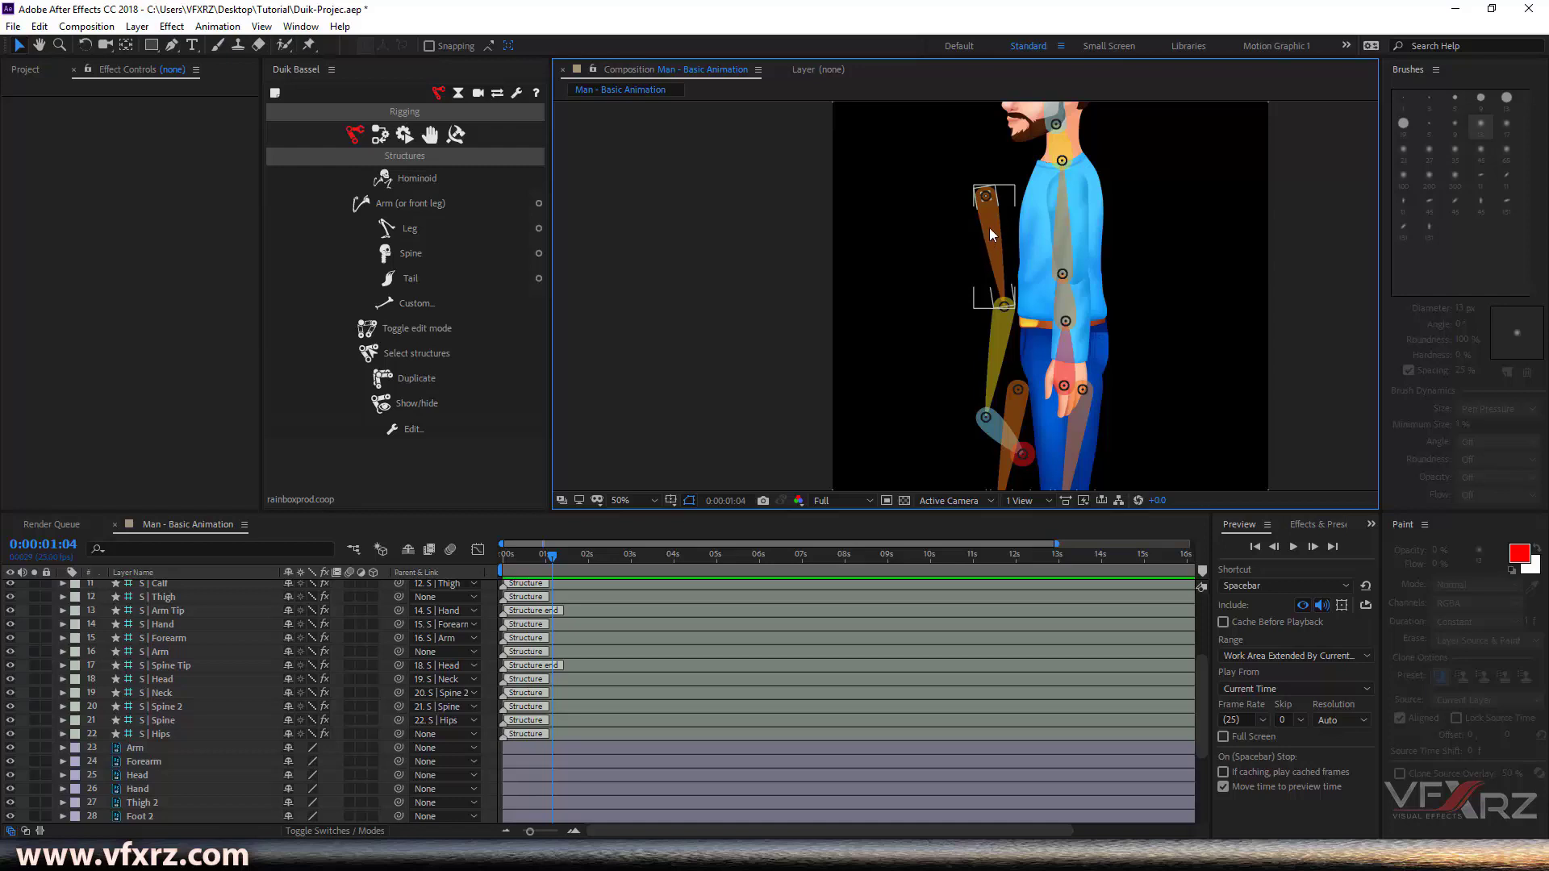
drag(990, 228, 1000, 228)
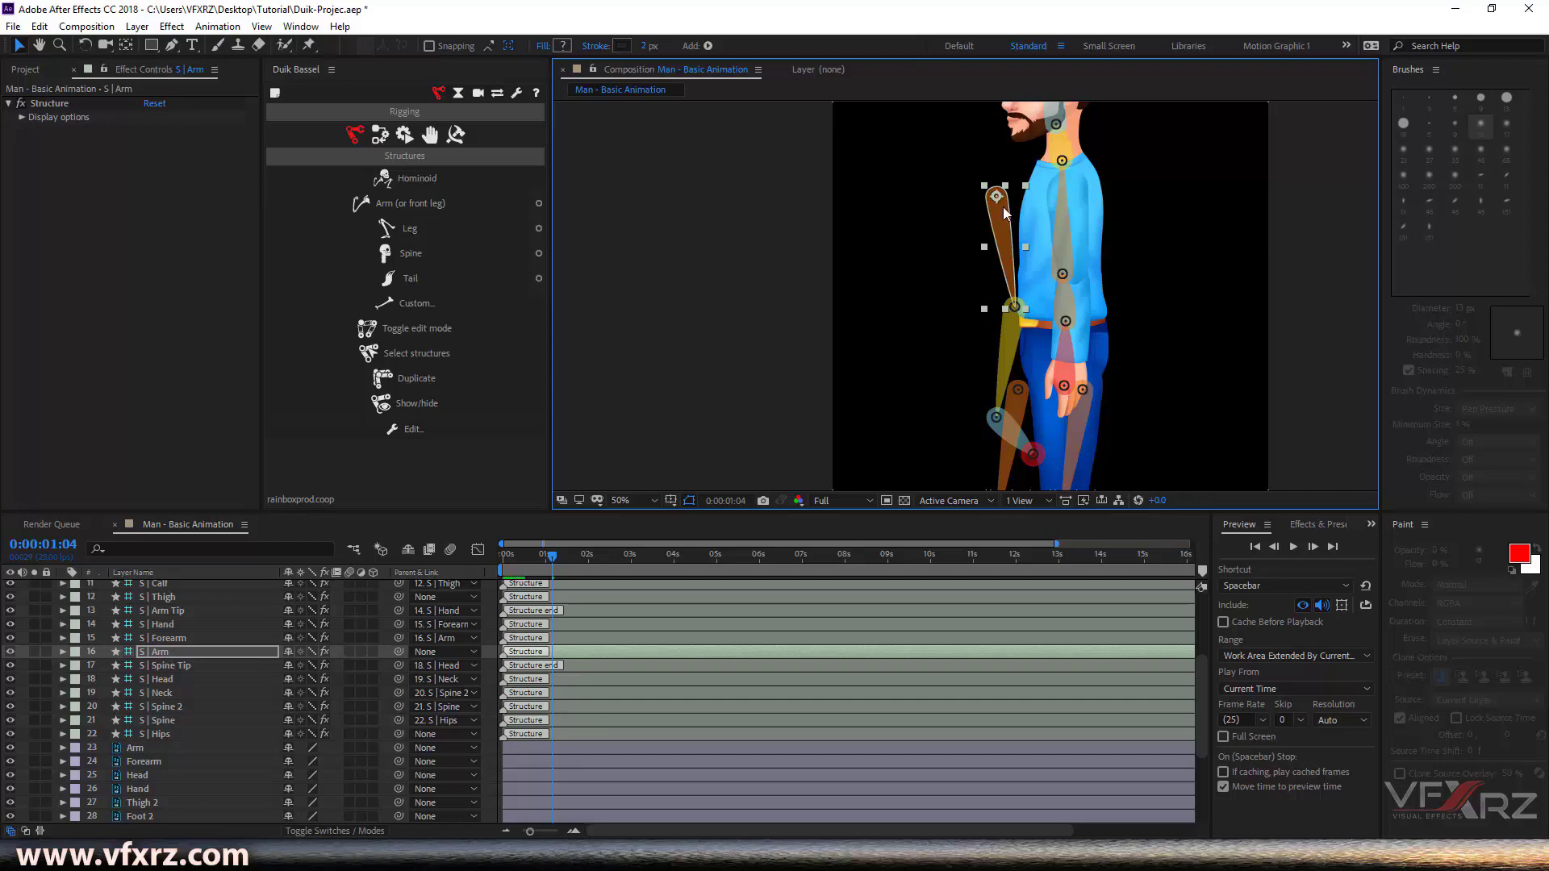
drag(1001, 208, 1075, 196)
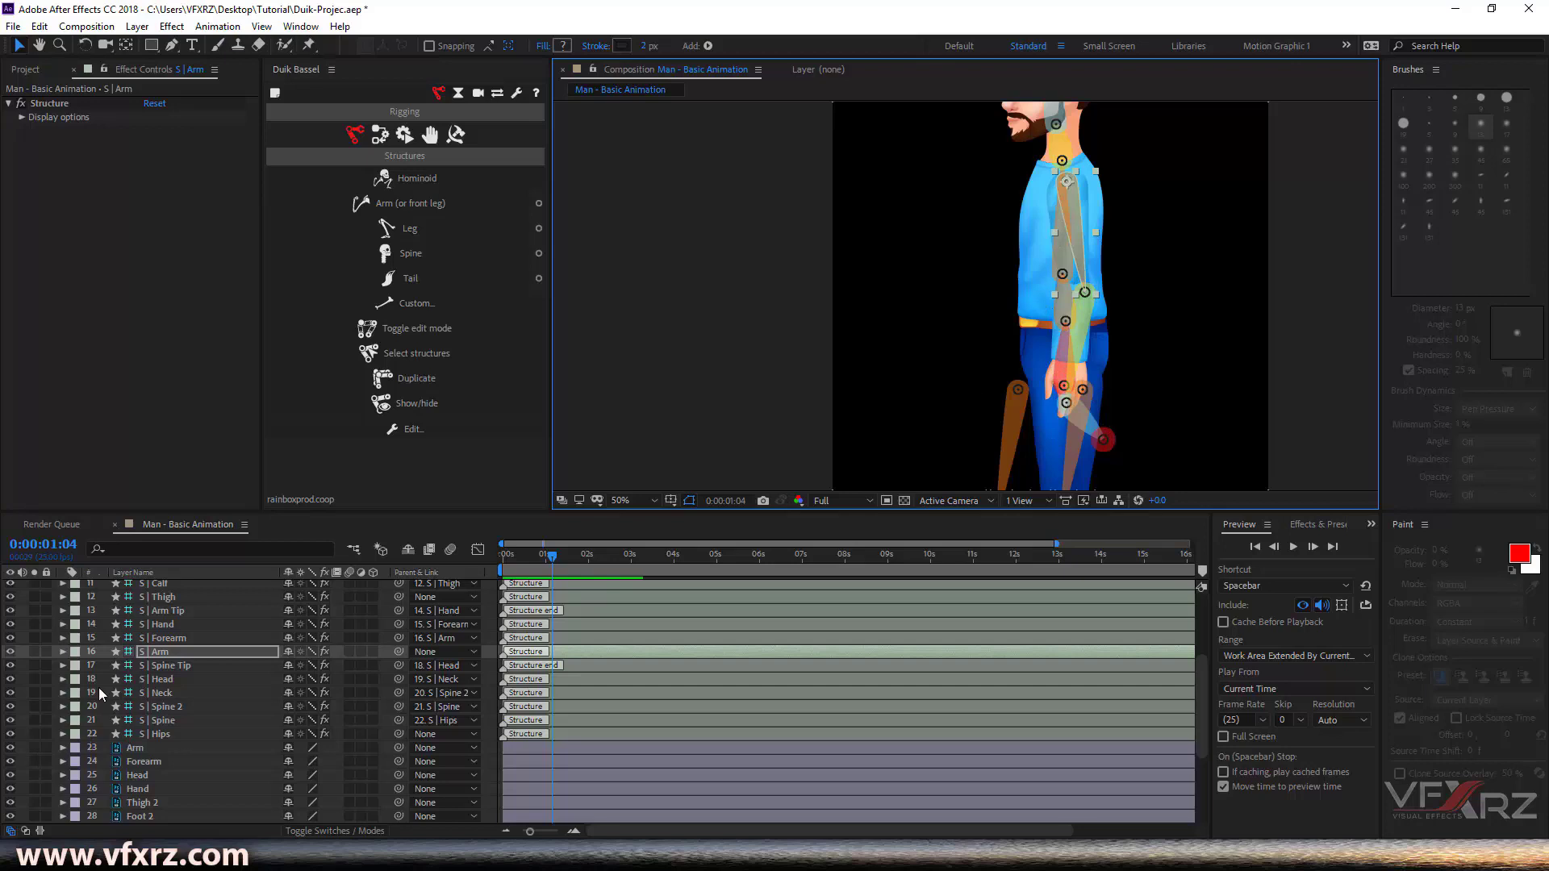
Hide the S | Spine 2, S | Spine and S | Hips structure layers
scroll(153, 653, up, 1)
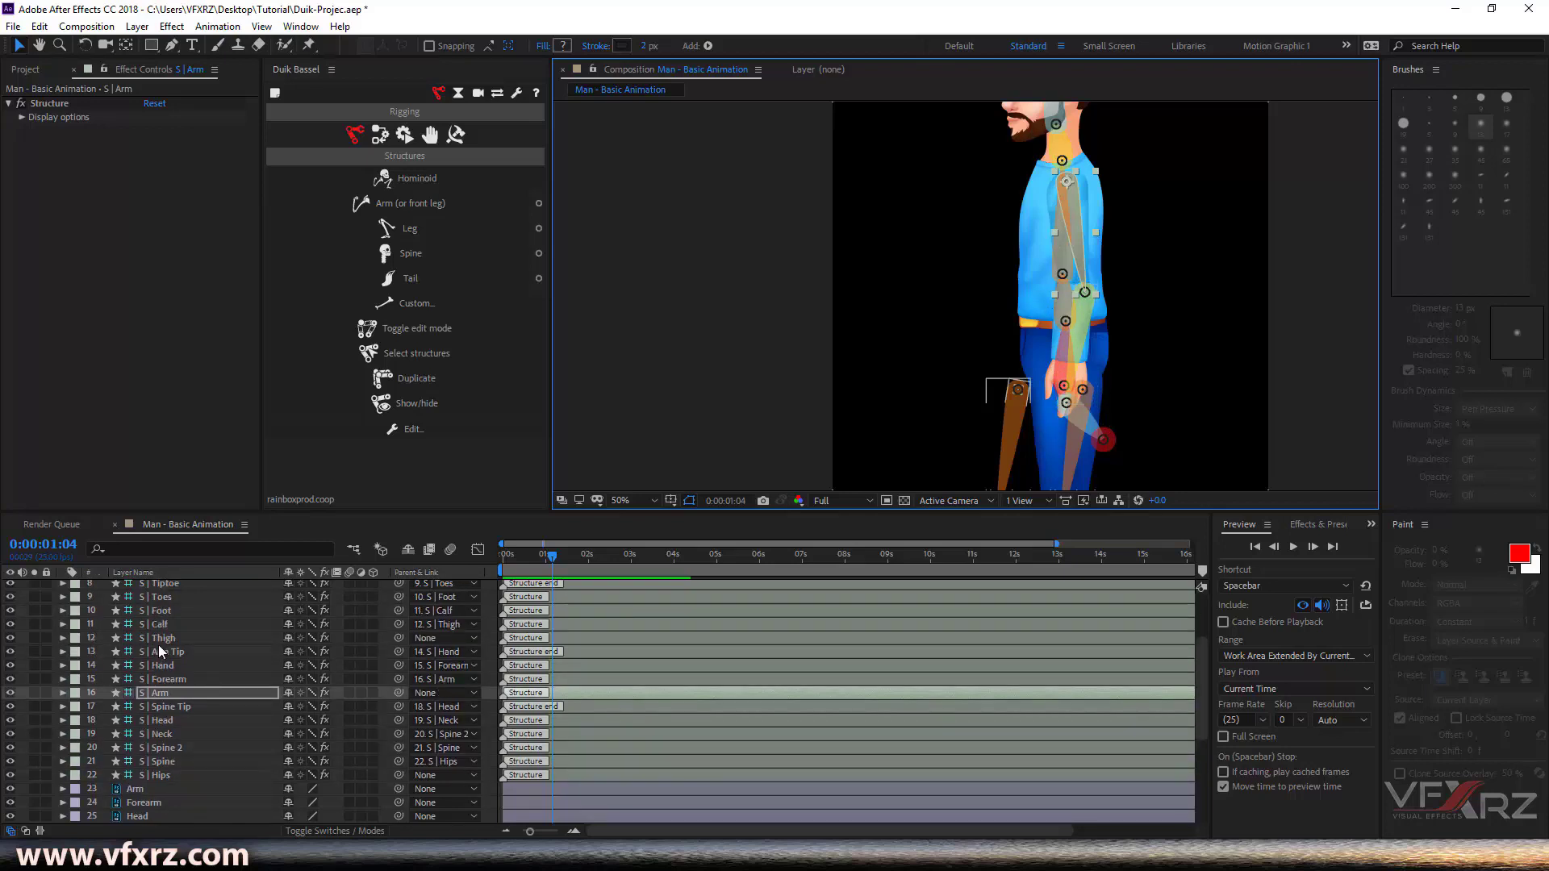
scroll(158, 651, up, 1)
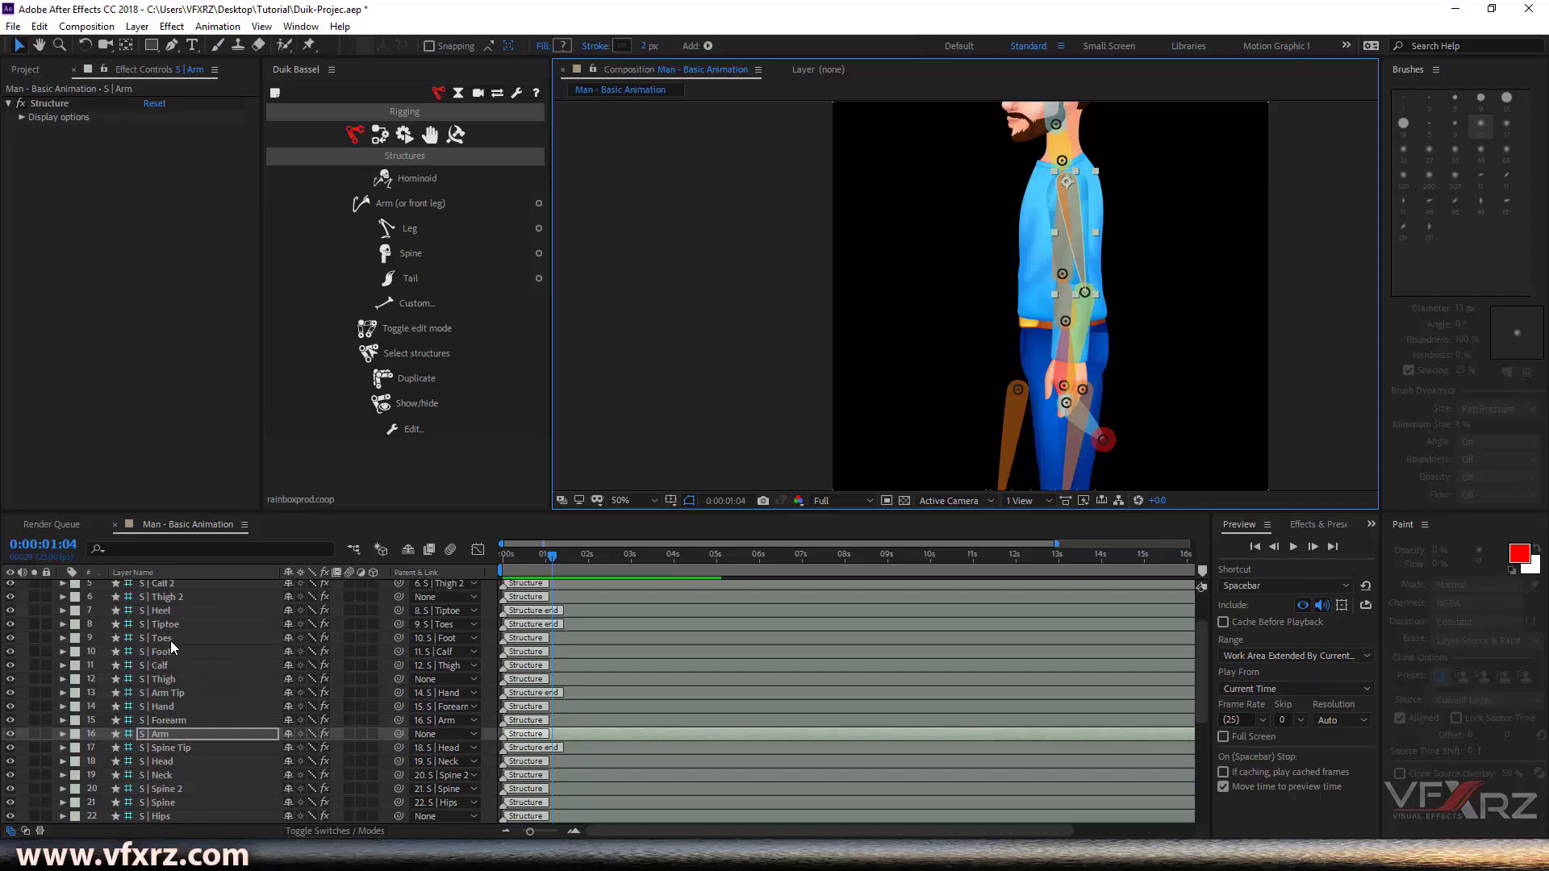
scroll(165, 707, down, 2)
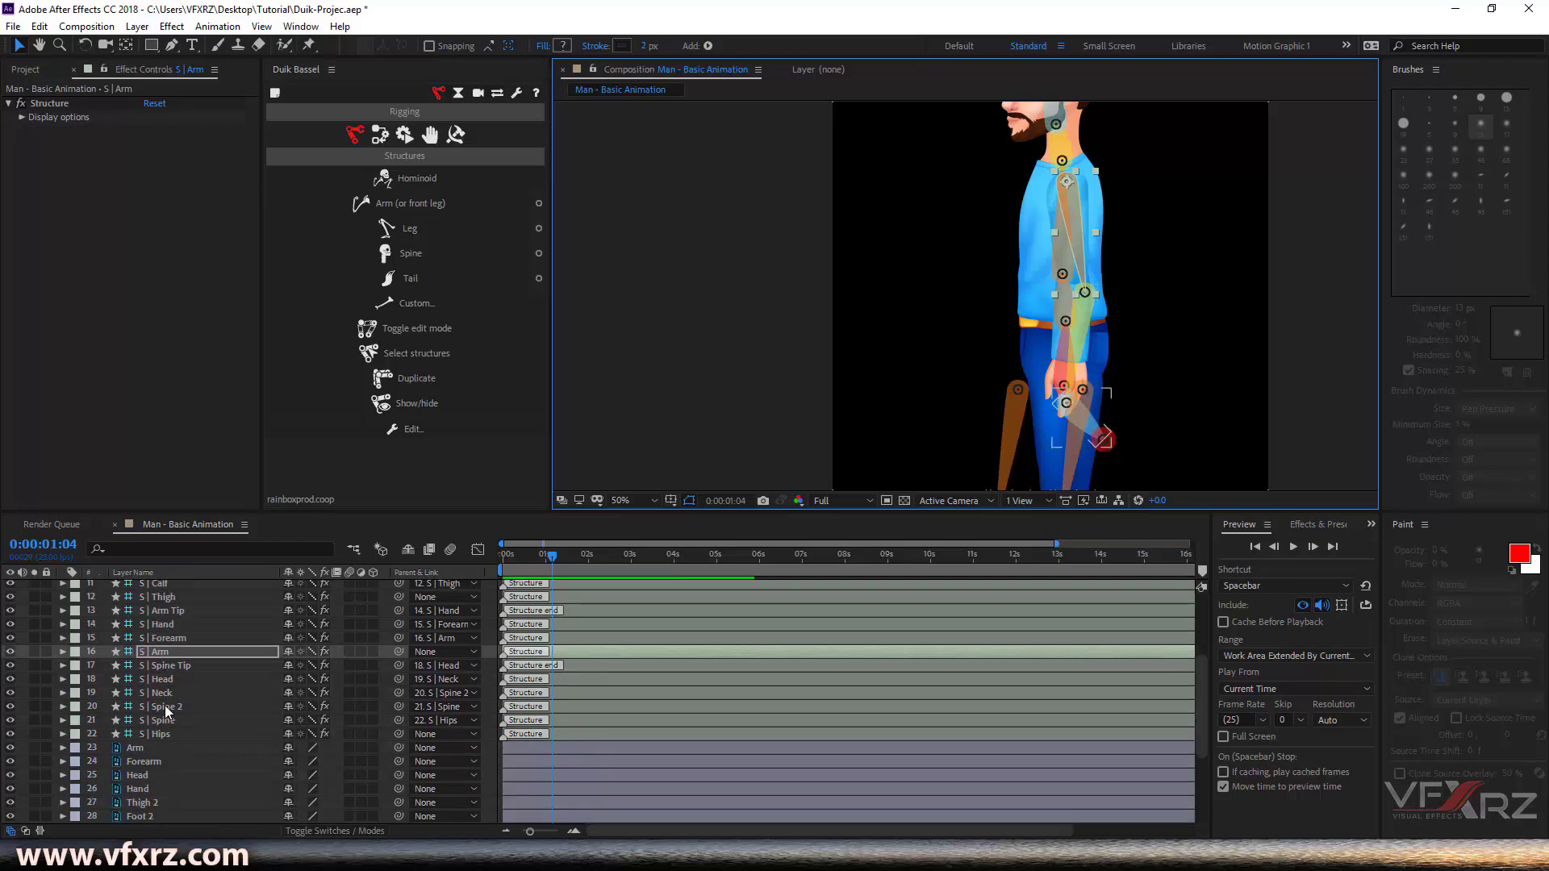
click(166, 707)
click(10, 721)
click(10, 734)
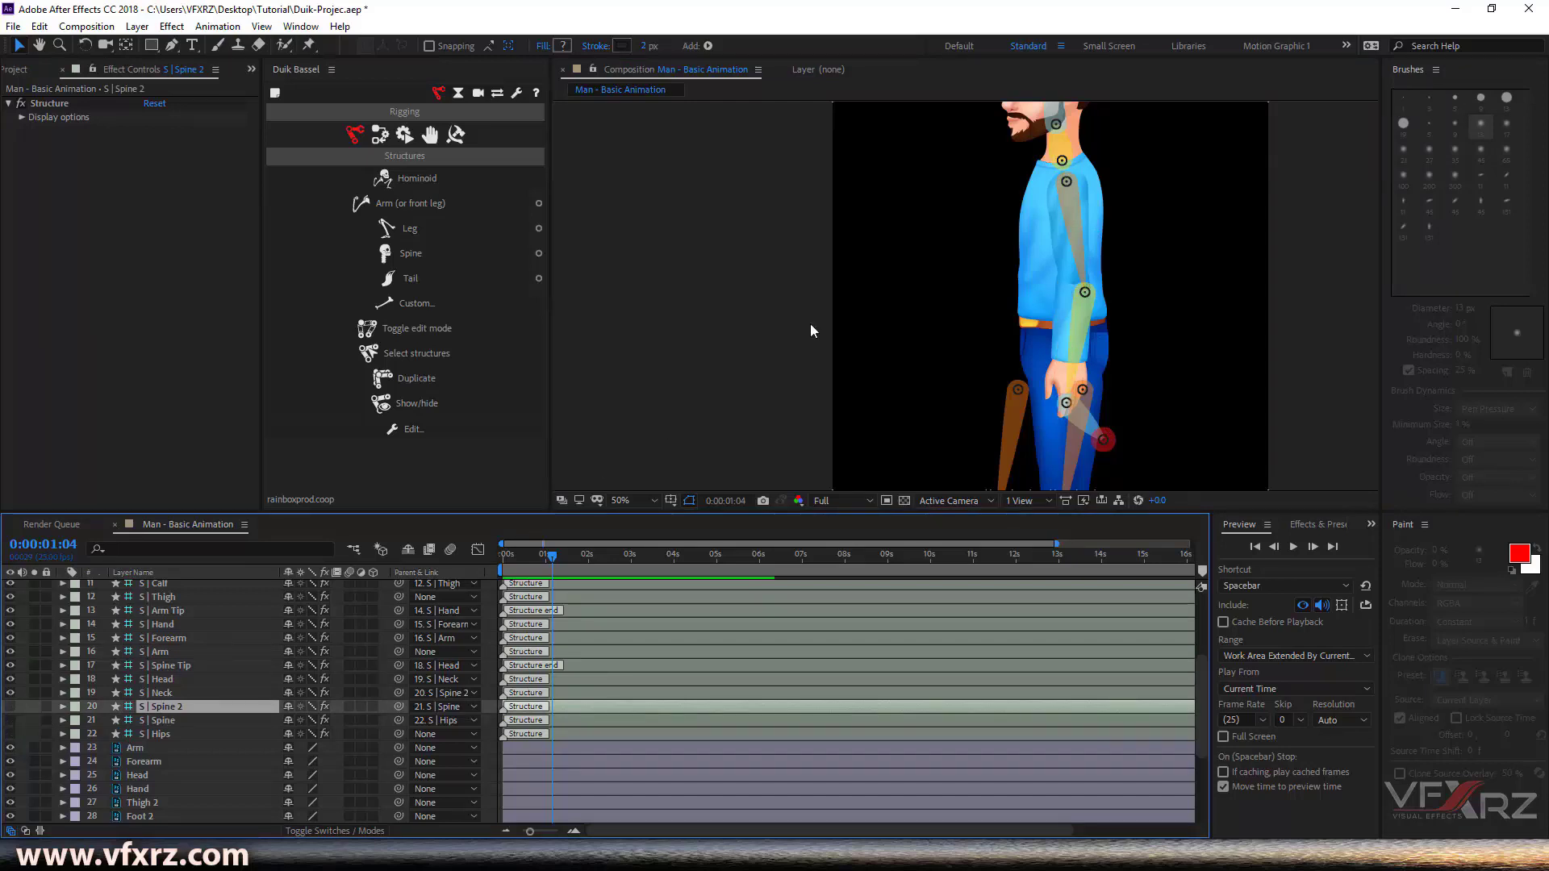
Nudge the S | Arm joint at the shoulder and move the S | Forearm joint up and forward to the elbow
click(1075, 181)
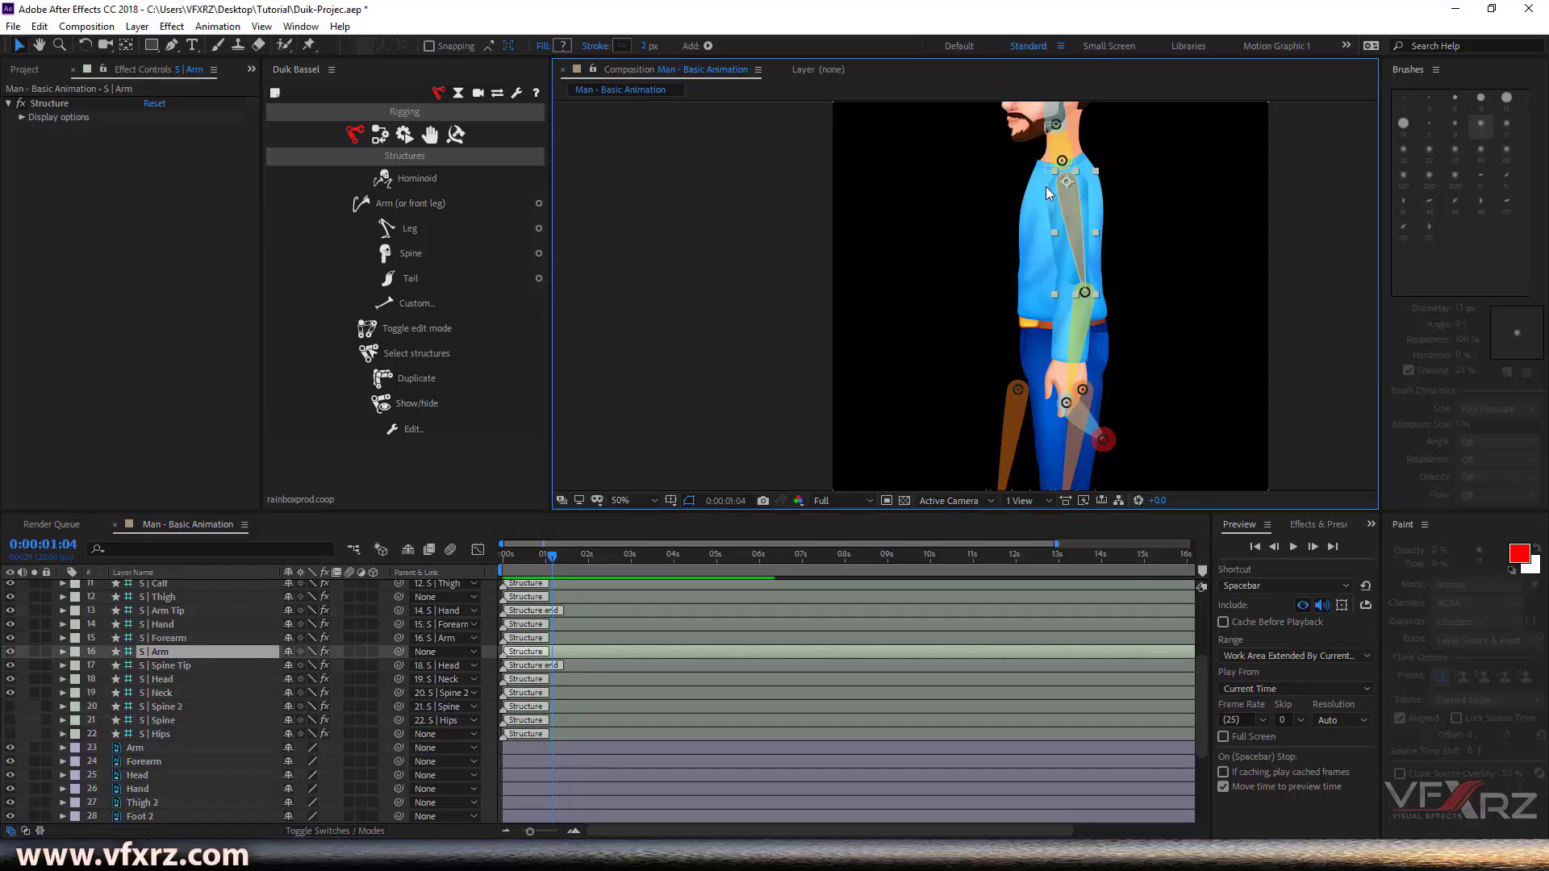
drag(1066, 180, 1066, 178)
click(1088, 305)
drag(1086, 290, 1074, 278)
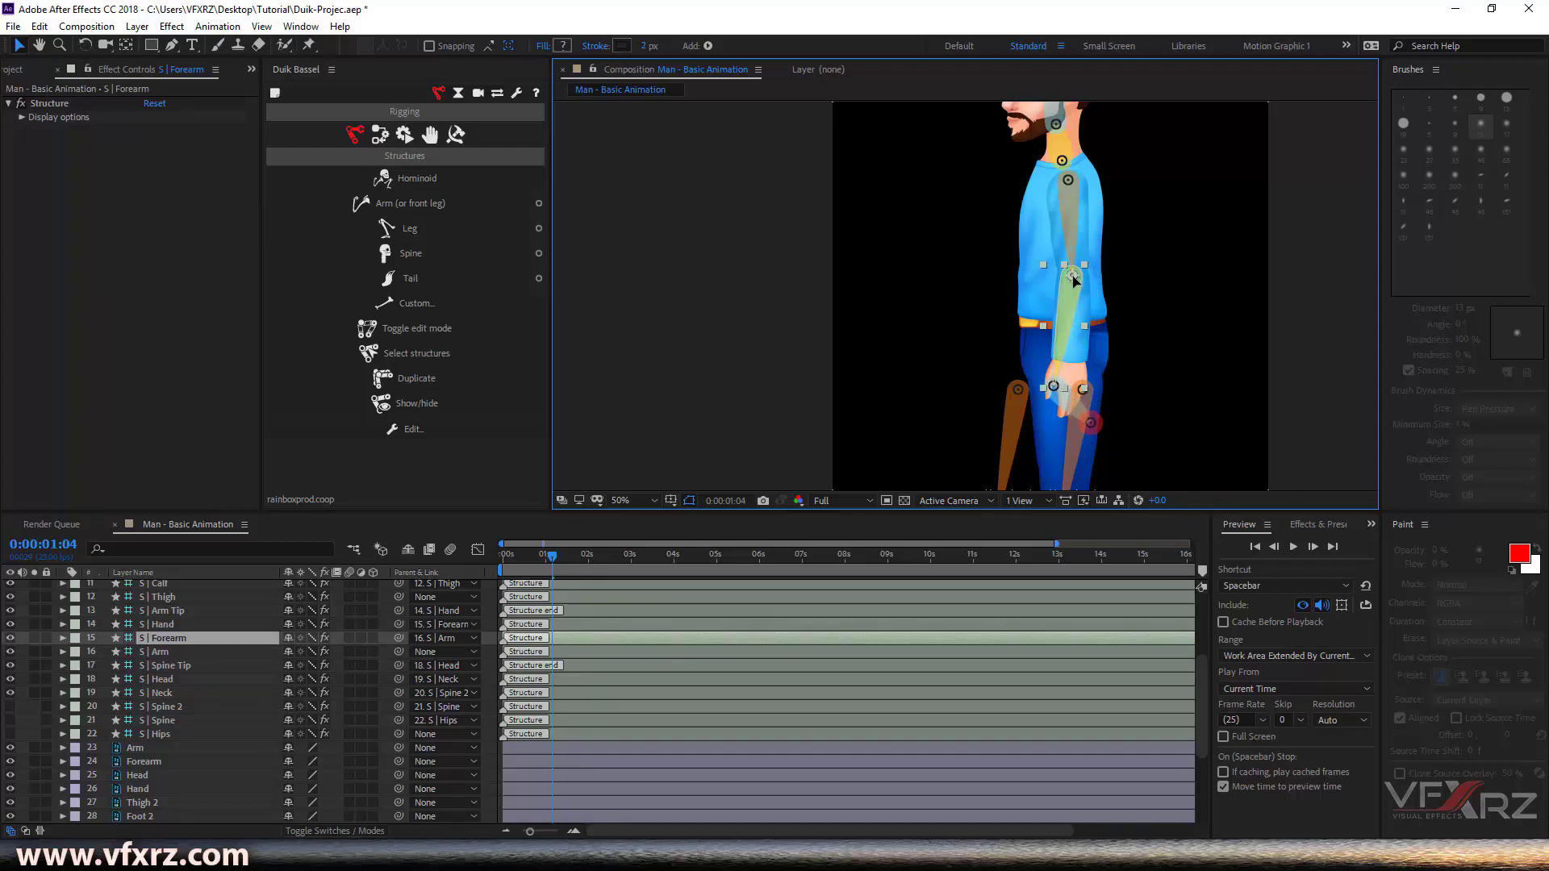
Move the S | Hand joint to the character's wrist and the S | Arm Tip joint to the fingertips
click(1054, 401)
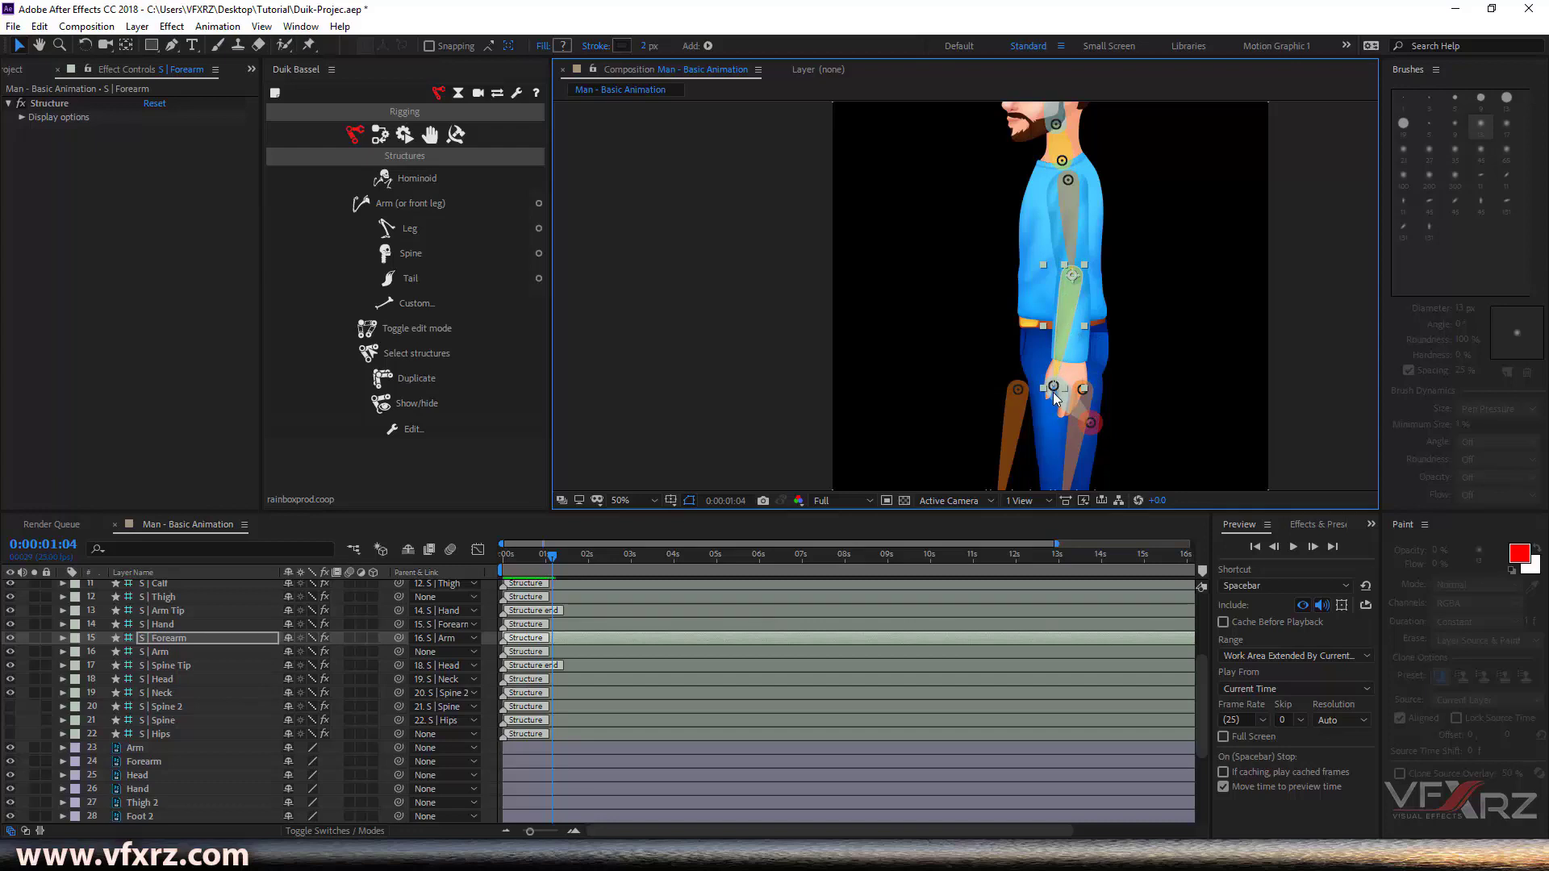
click(1054, 401)
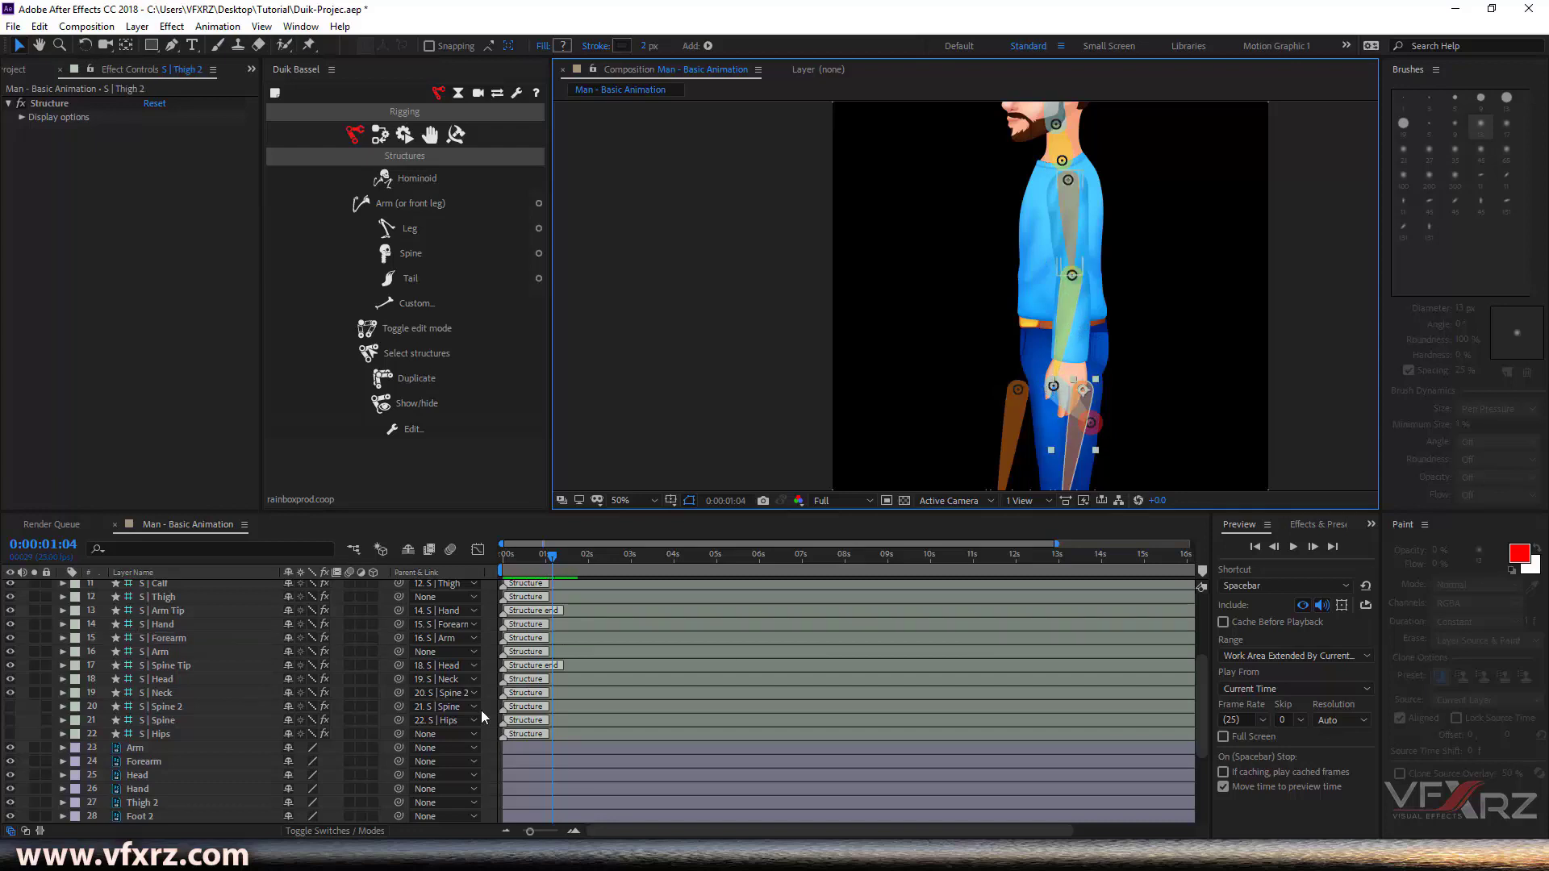
click(171, 627)
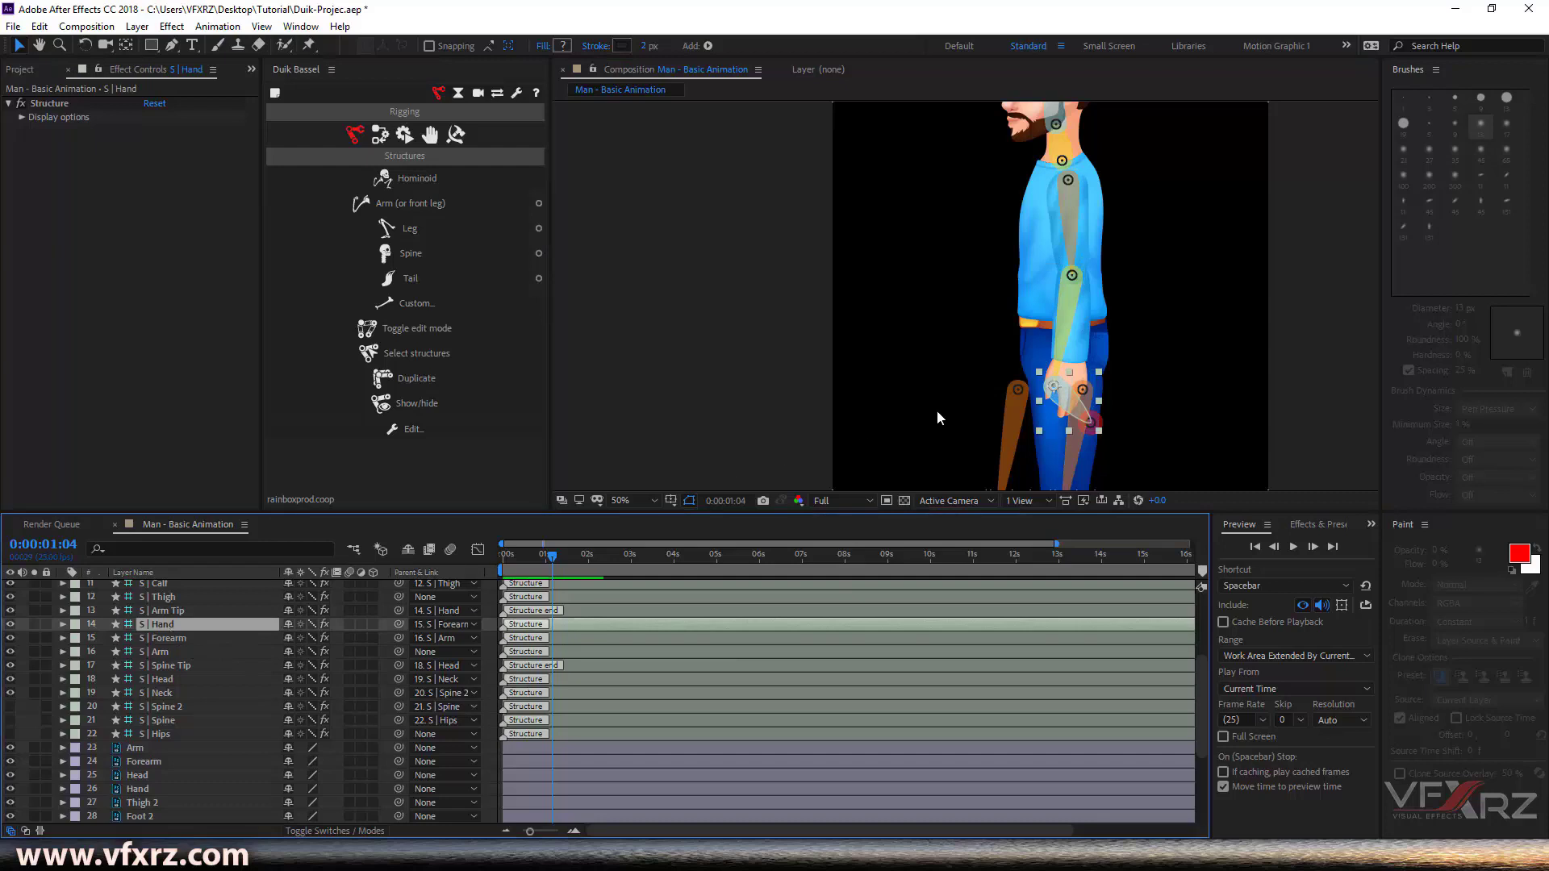
drag(1056, 382, 1071, 360)
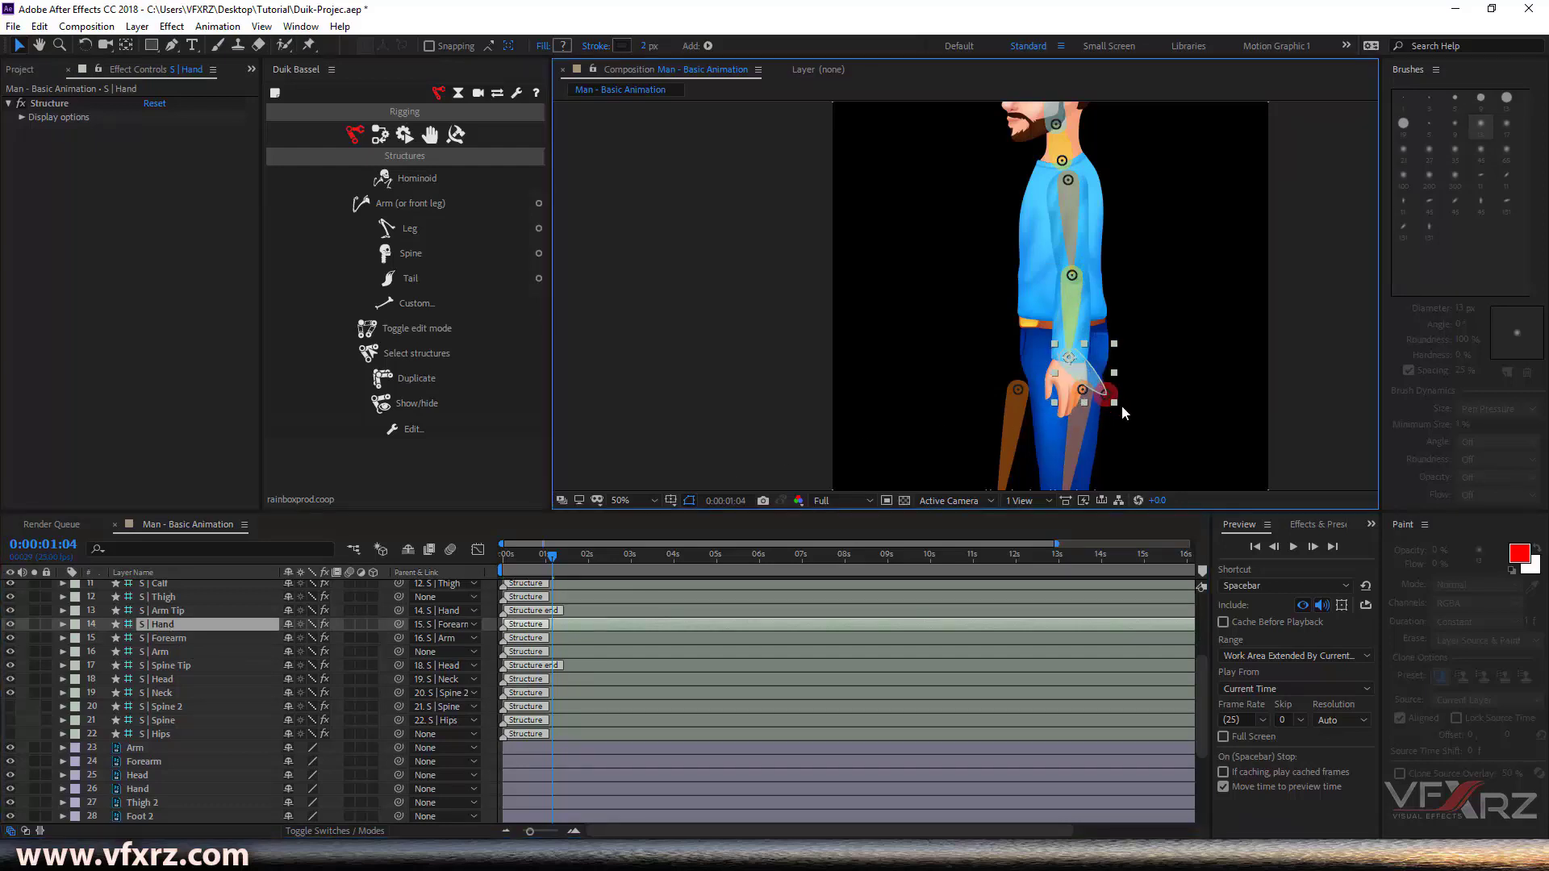
drag(1119, 392, 1065, 416)
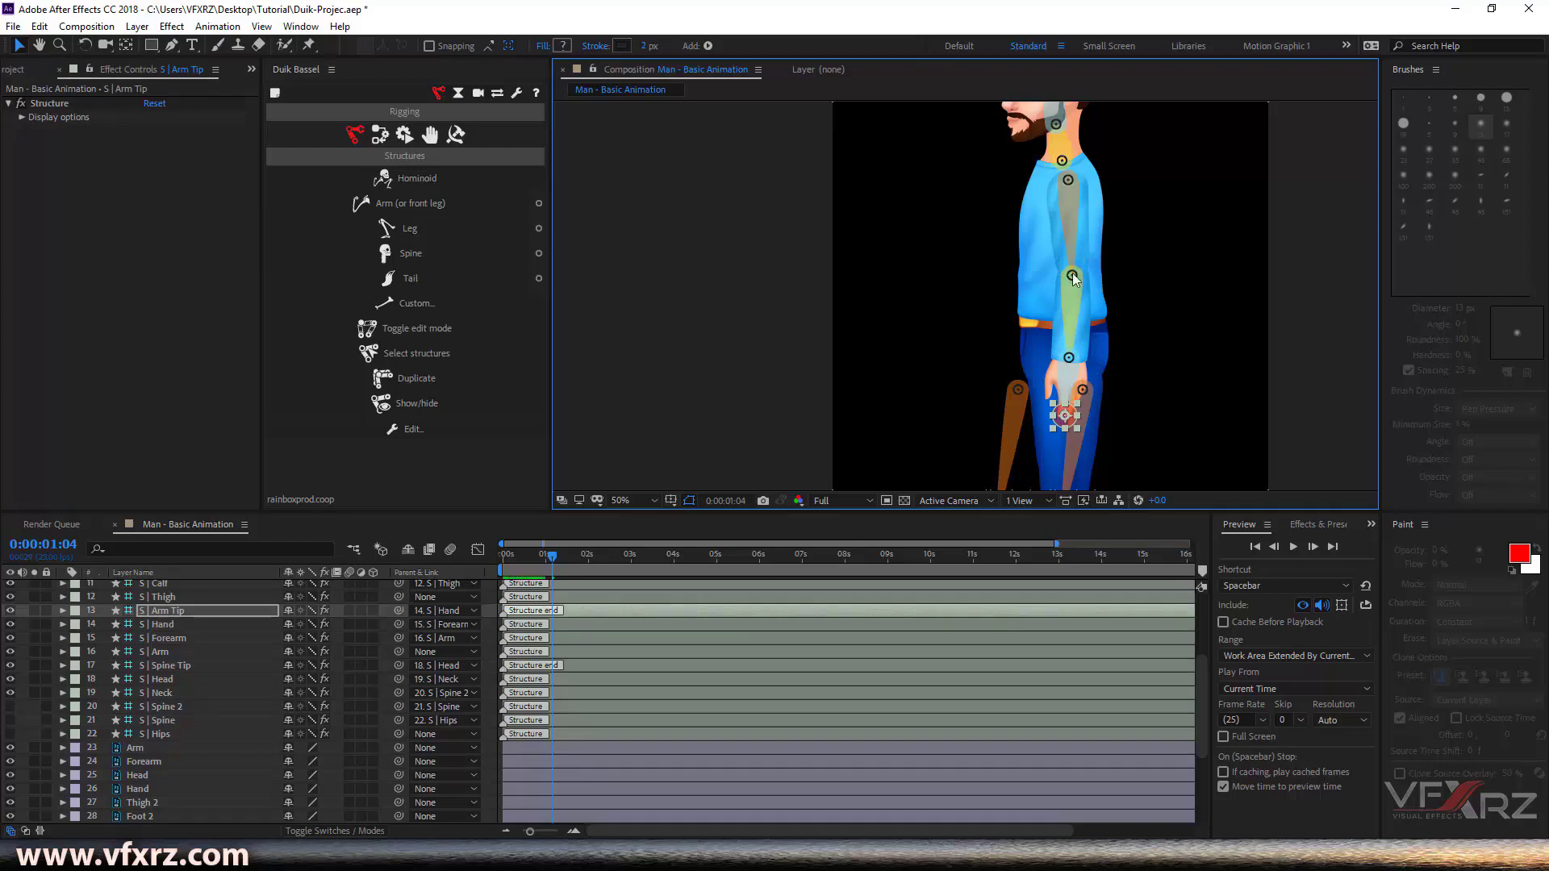
Duplicate the arm structure made of S | Arm Tip, S | Hand, S | Forearm and S | Arm
ctrl+click(179, 625)
ctrl+click(178, 639)
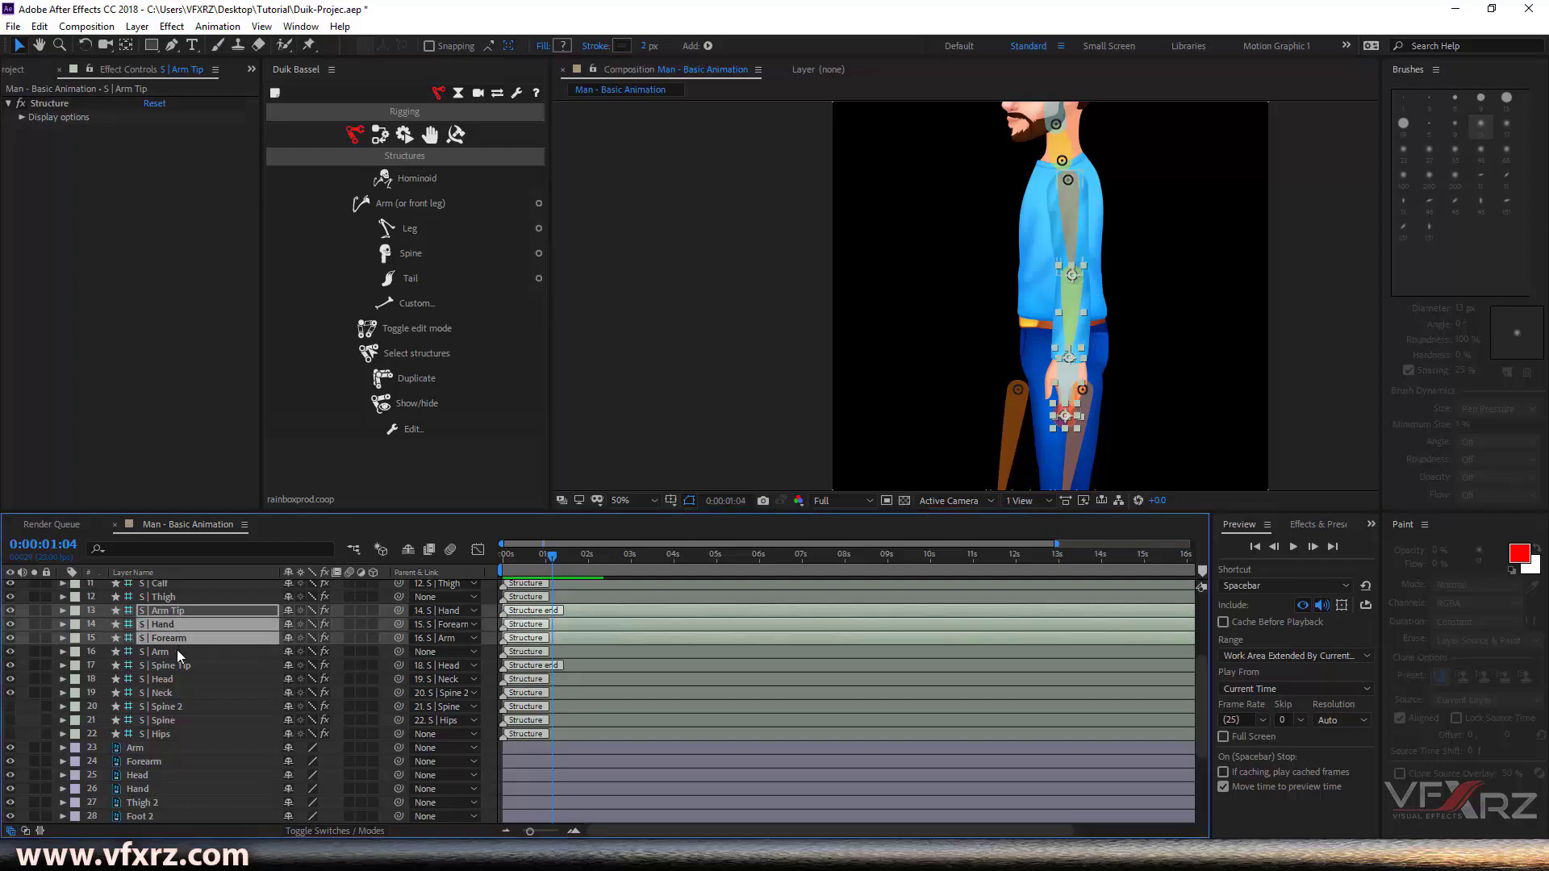
ctrl+click(177, 651)
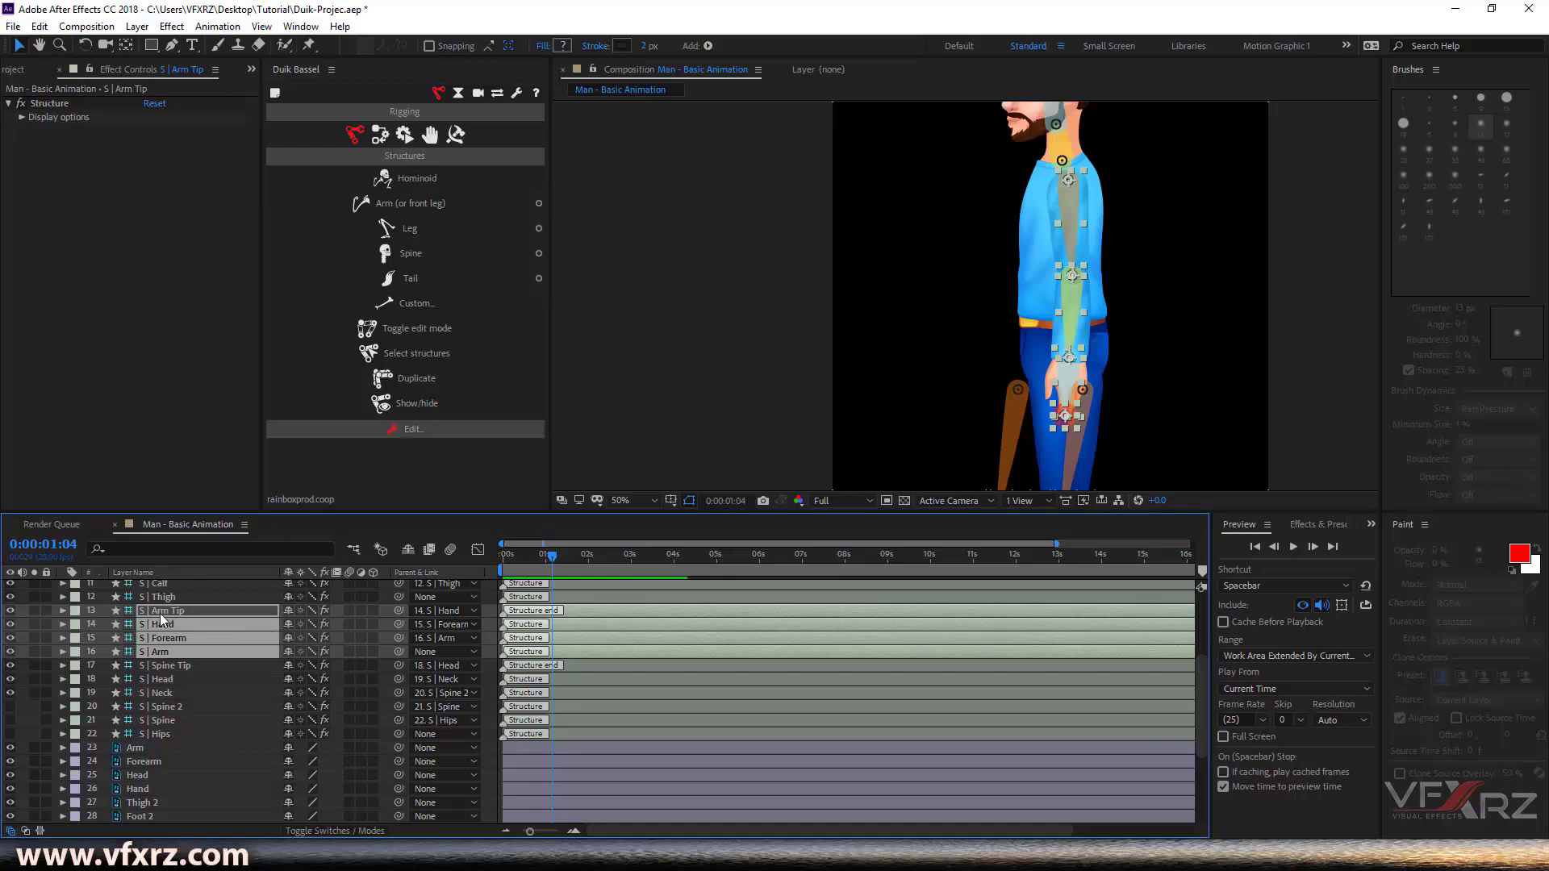
click(403, 147)
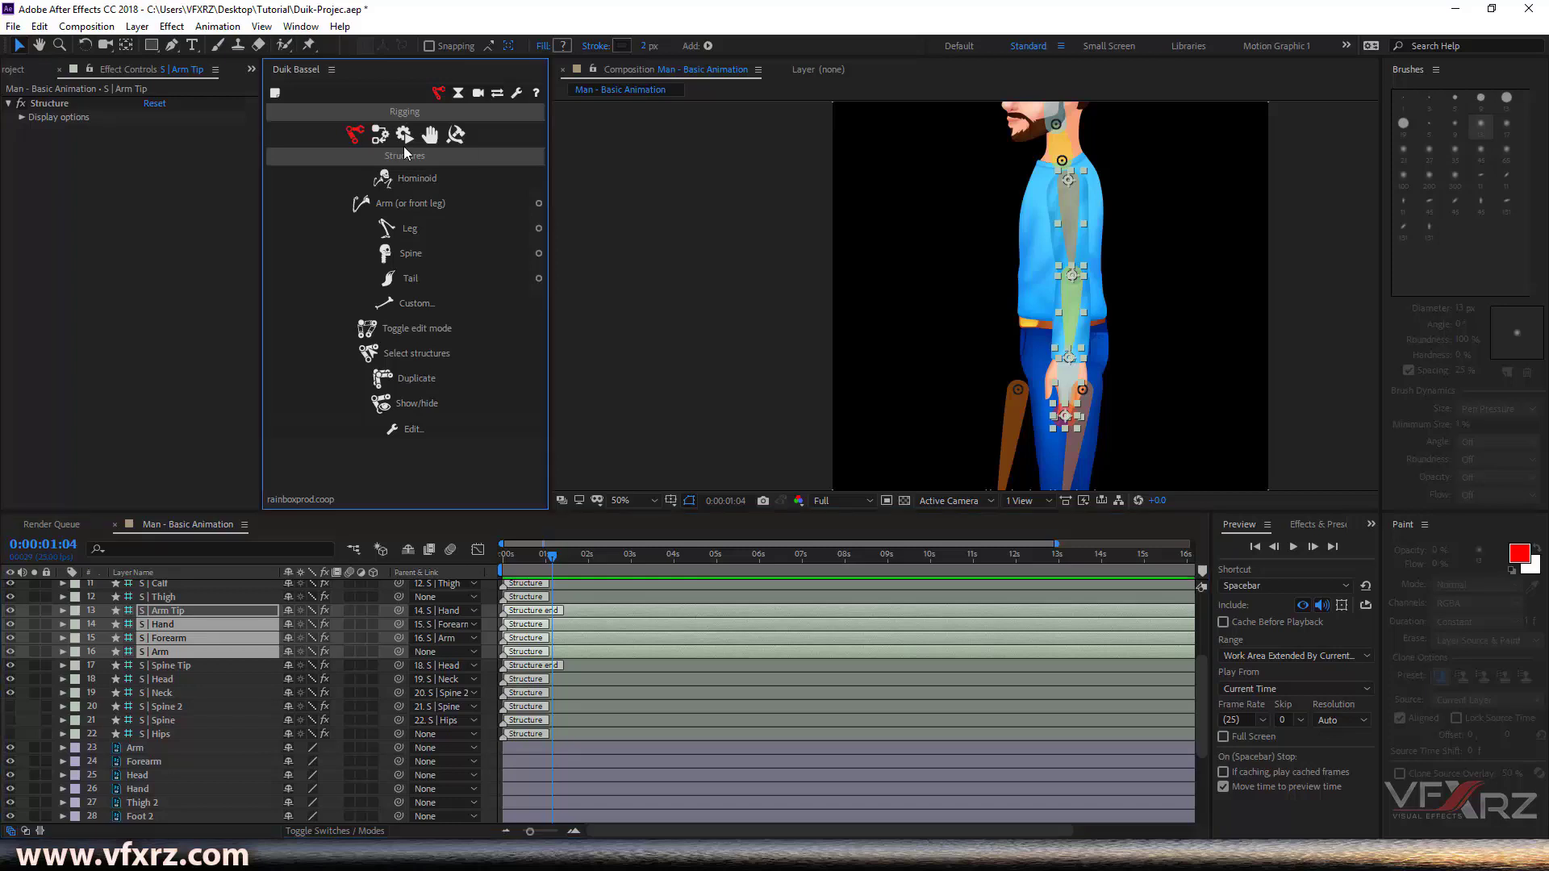
click(412, 378)
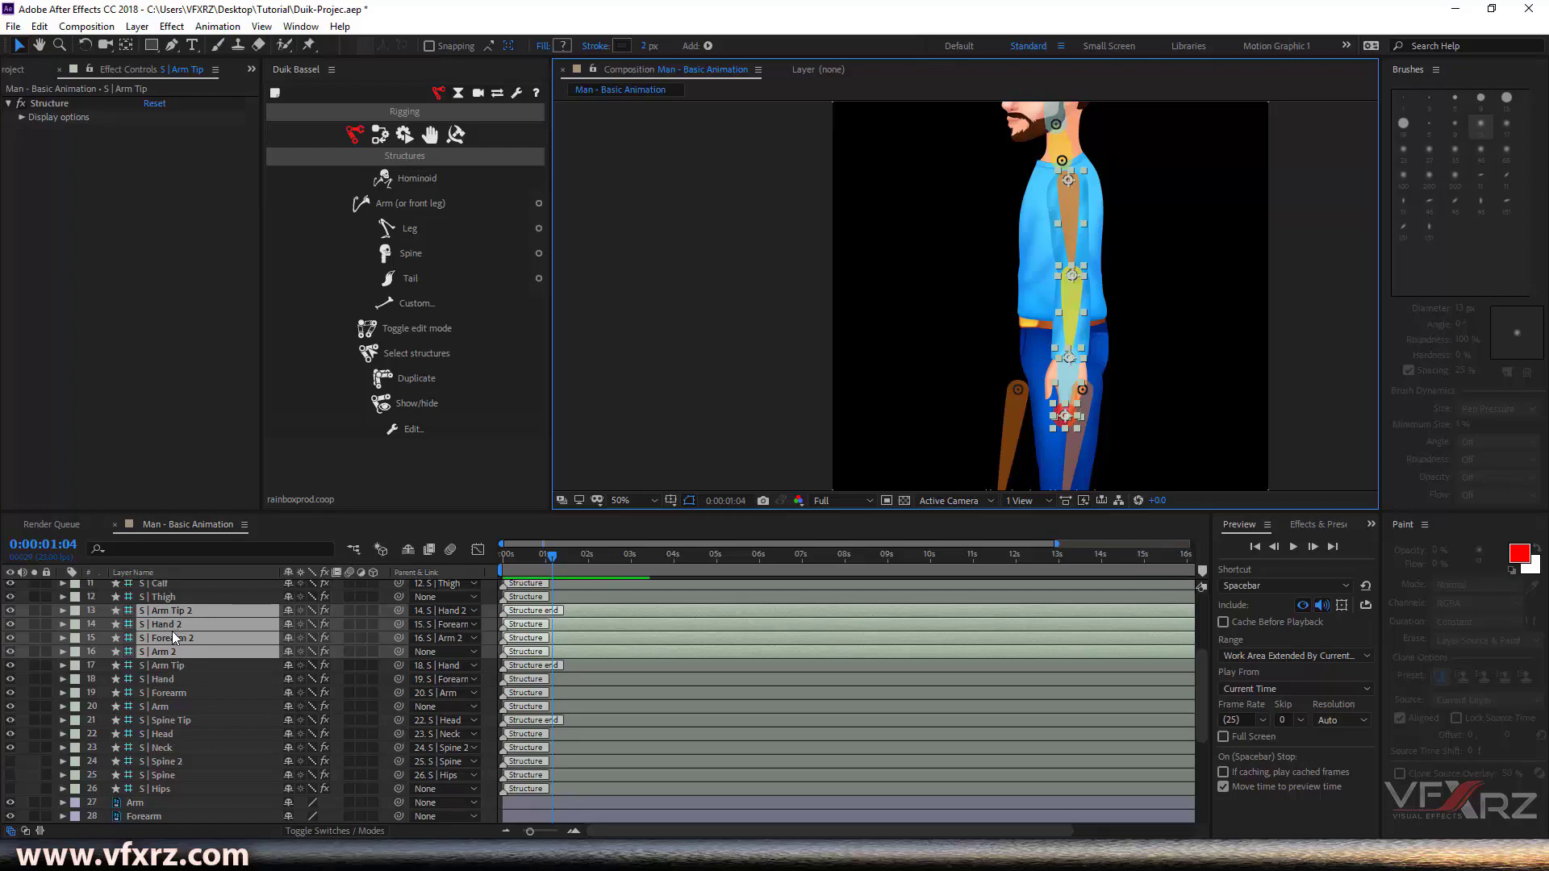
click(22, 647)
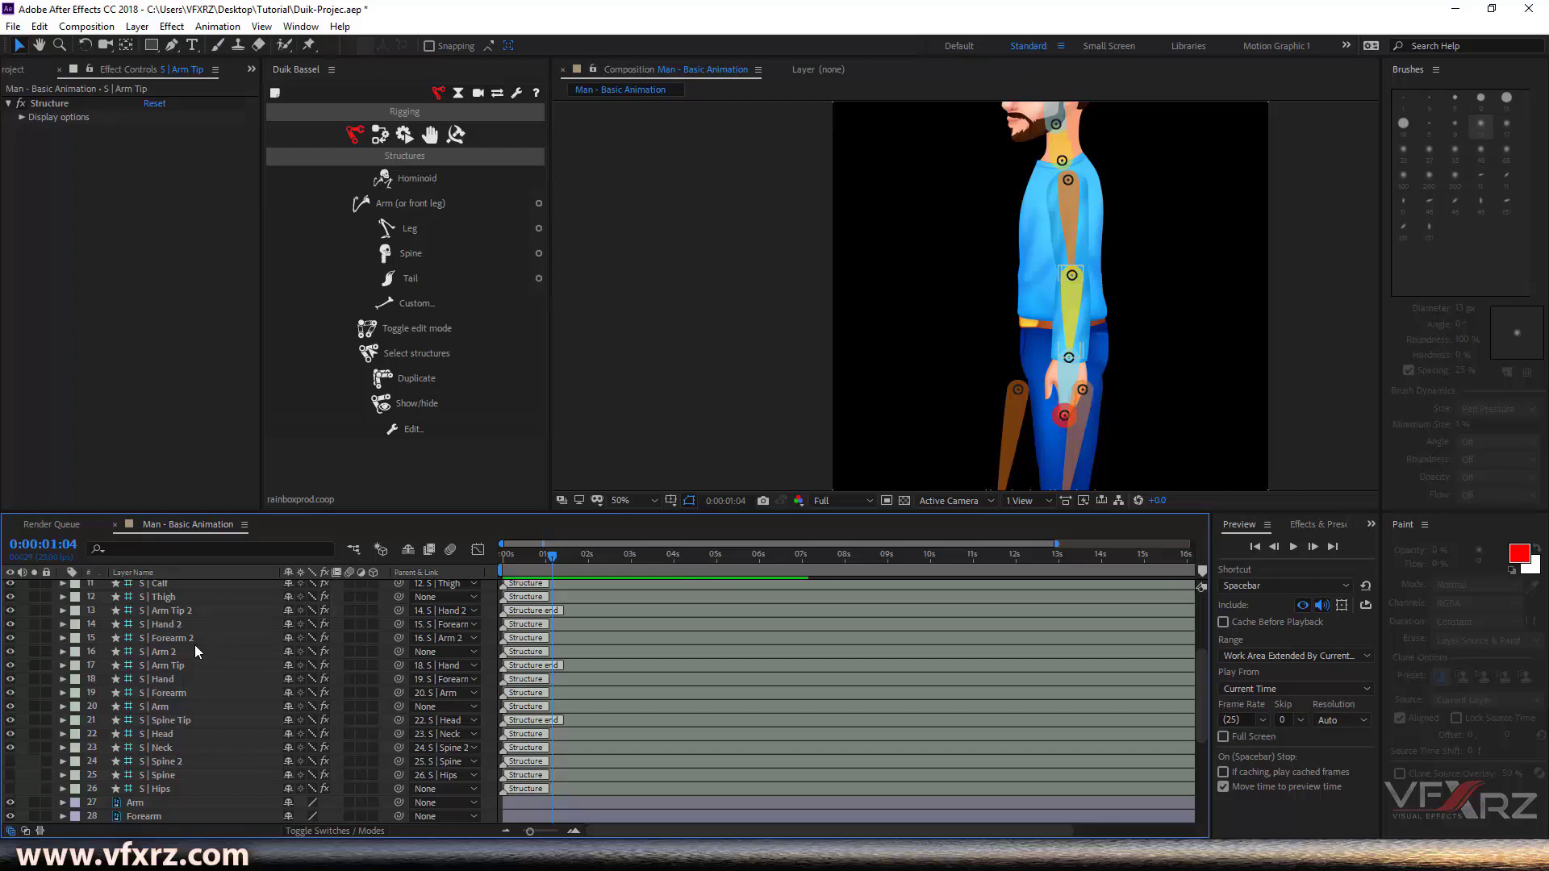
Delete the second leg structure: S | Heel 2, S | Tiptoe 2, S | Toes 2, S | Foot 2, S | Calf 2 and S | Thigh 2
drag(1006, 308, 1025, 78)
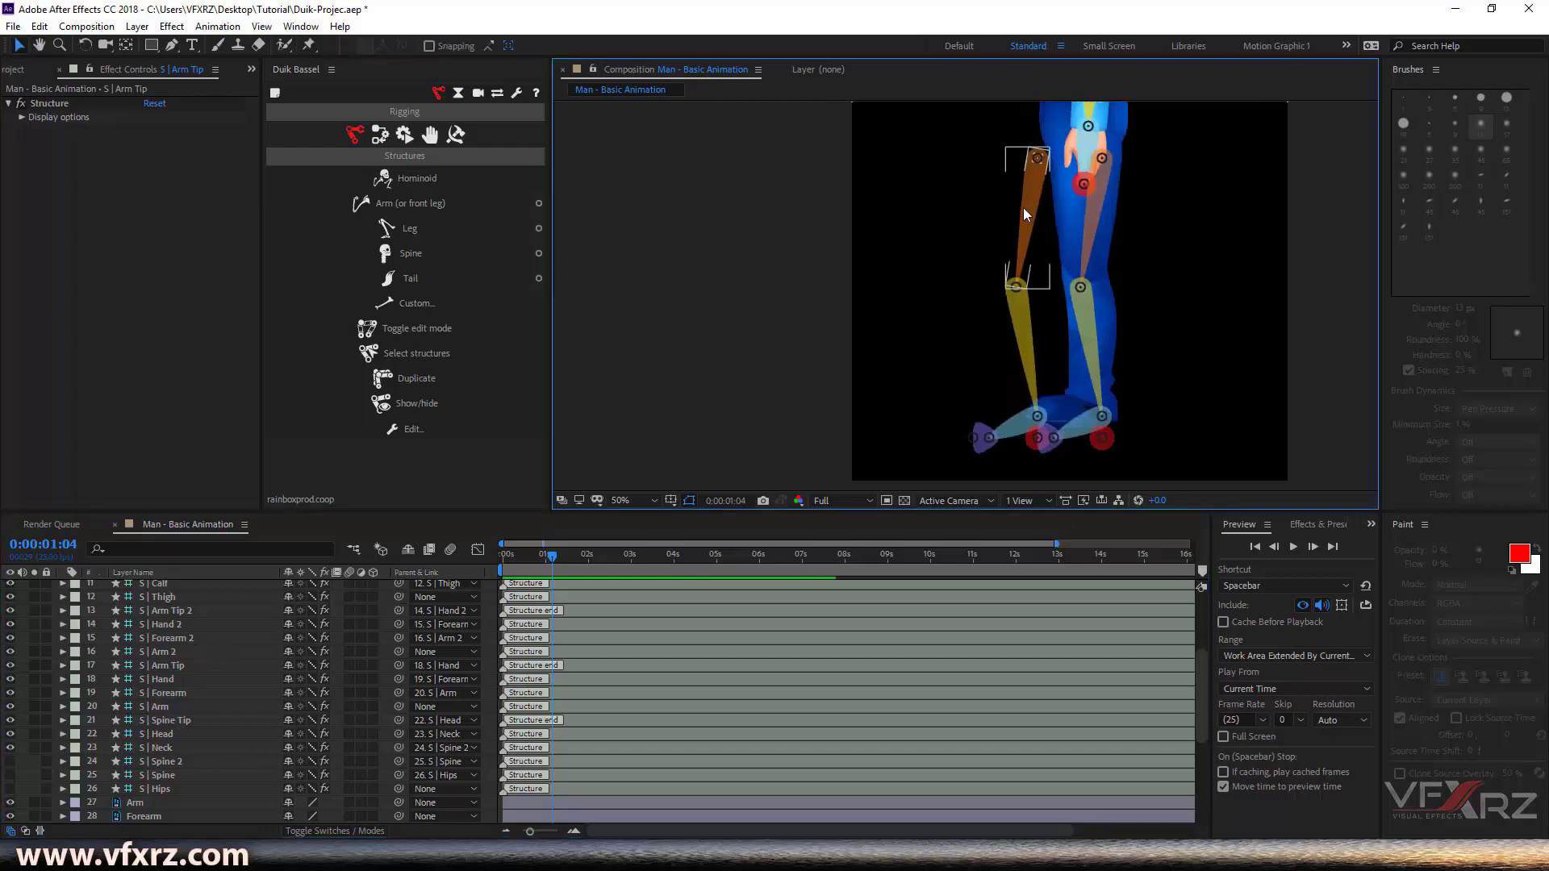
click(1023, 208)
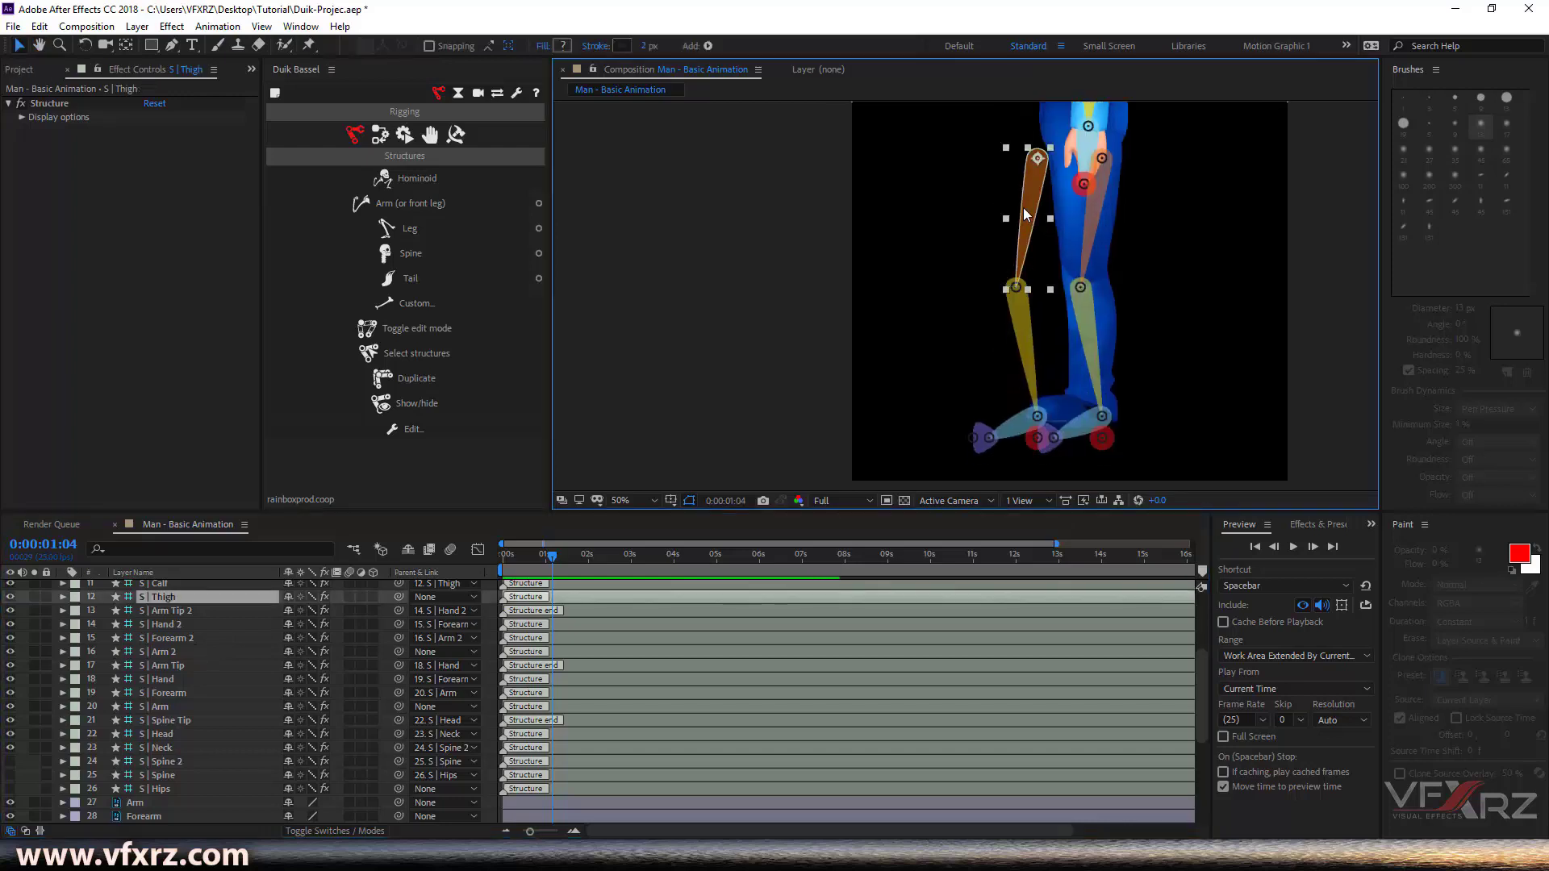
click(1096, 239)
scroll(177, 674, up, 5)
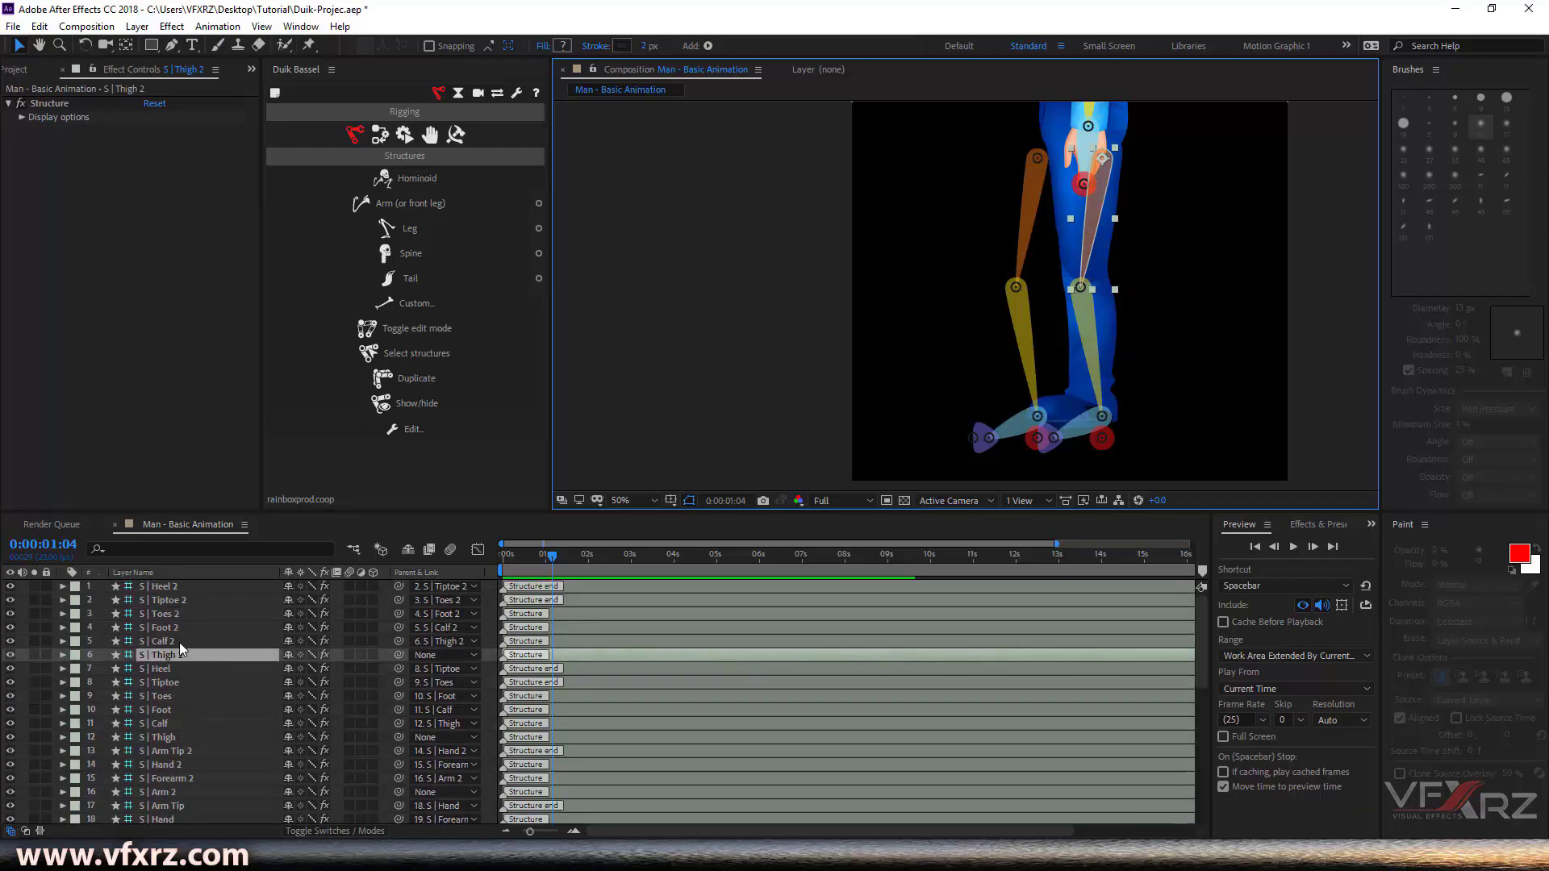
shift+click(181, 640)
shift+click(188, 627)
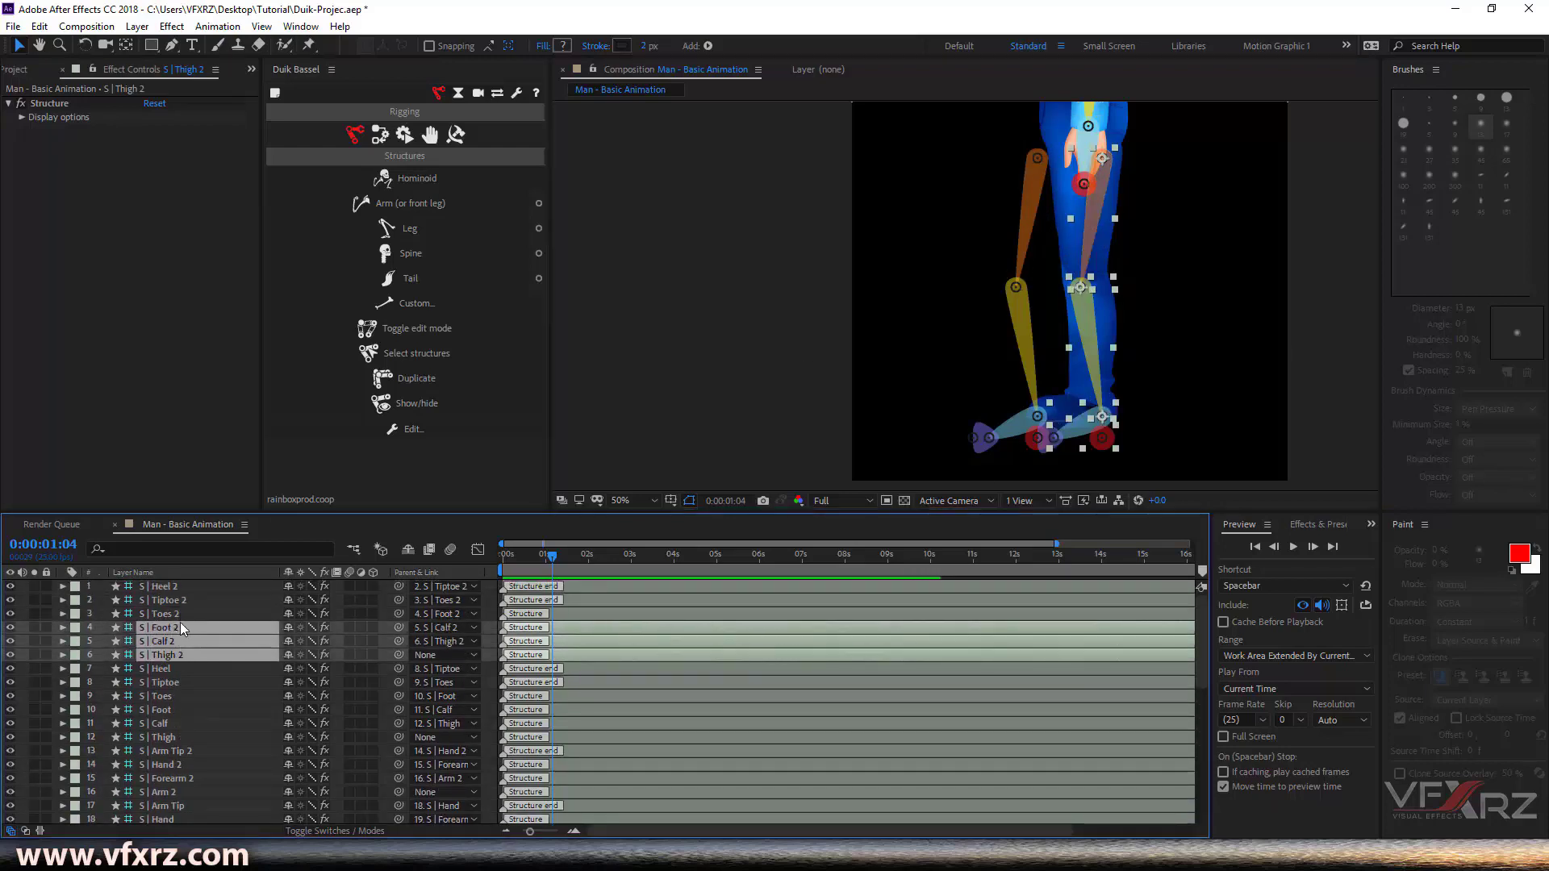
shift+click(180, 615)
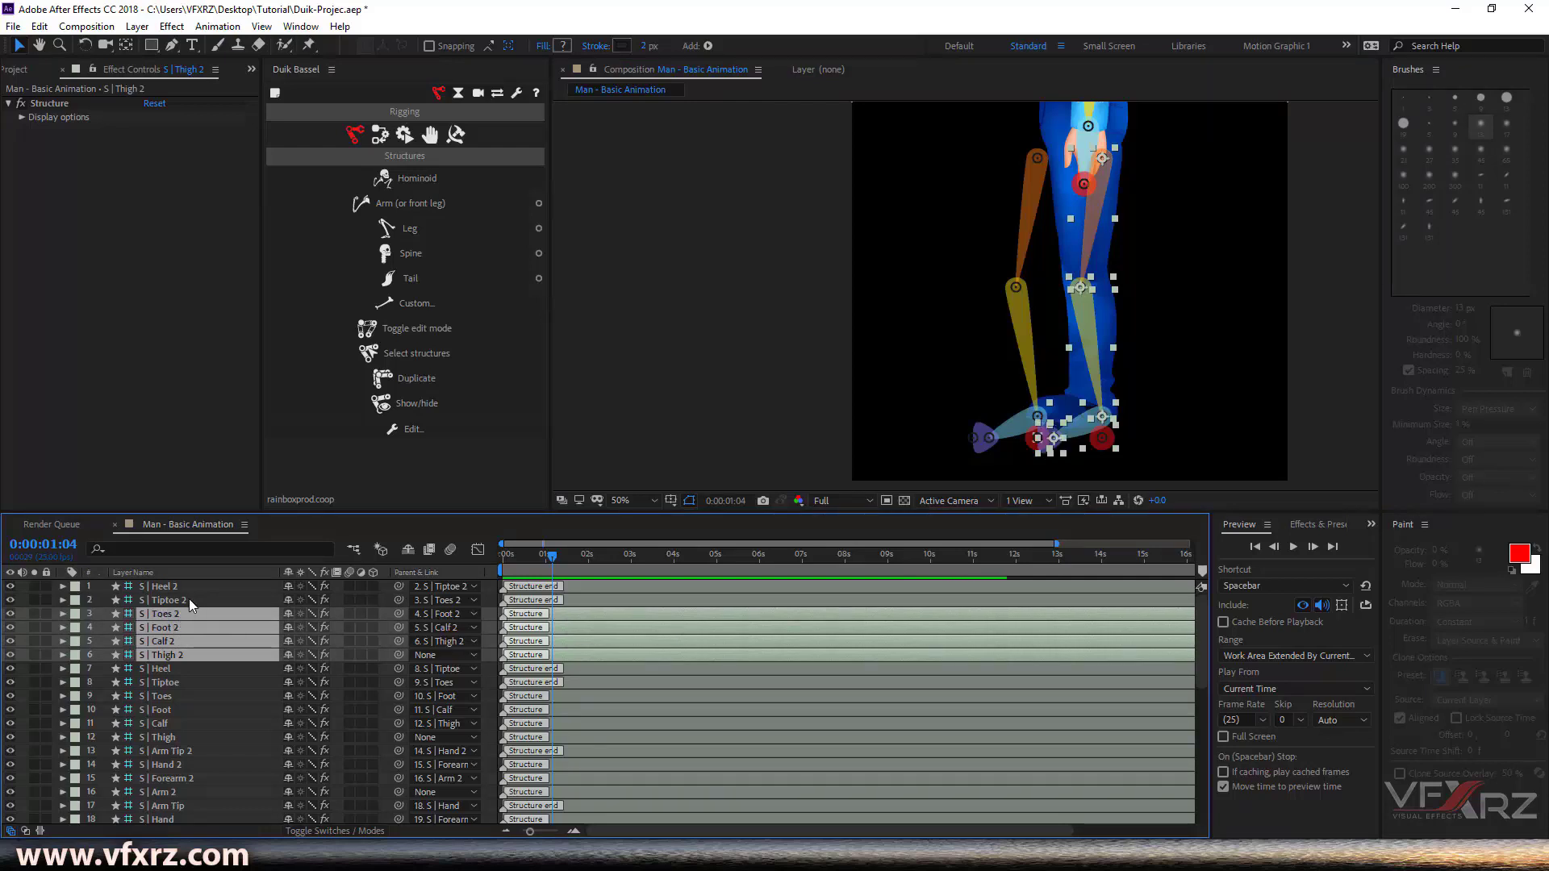
shift+click(189, 601)
shift+click(192, 588)
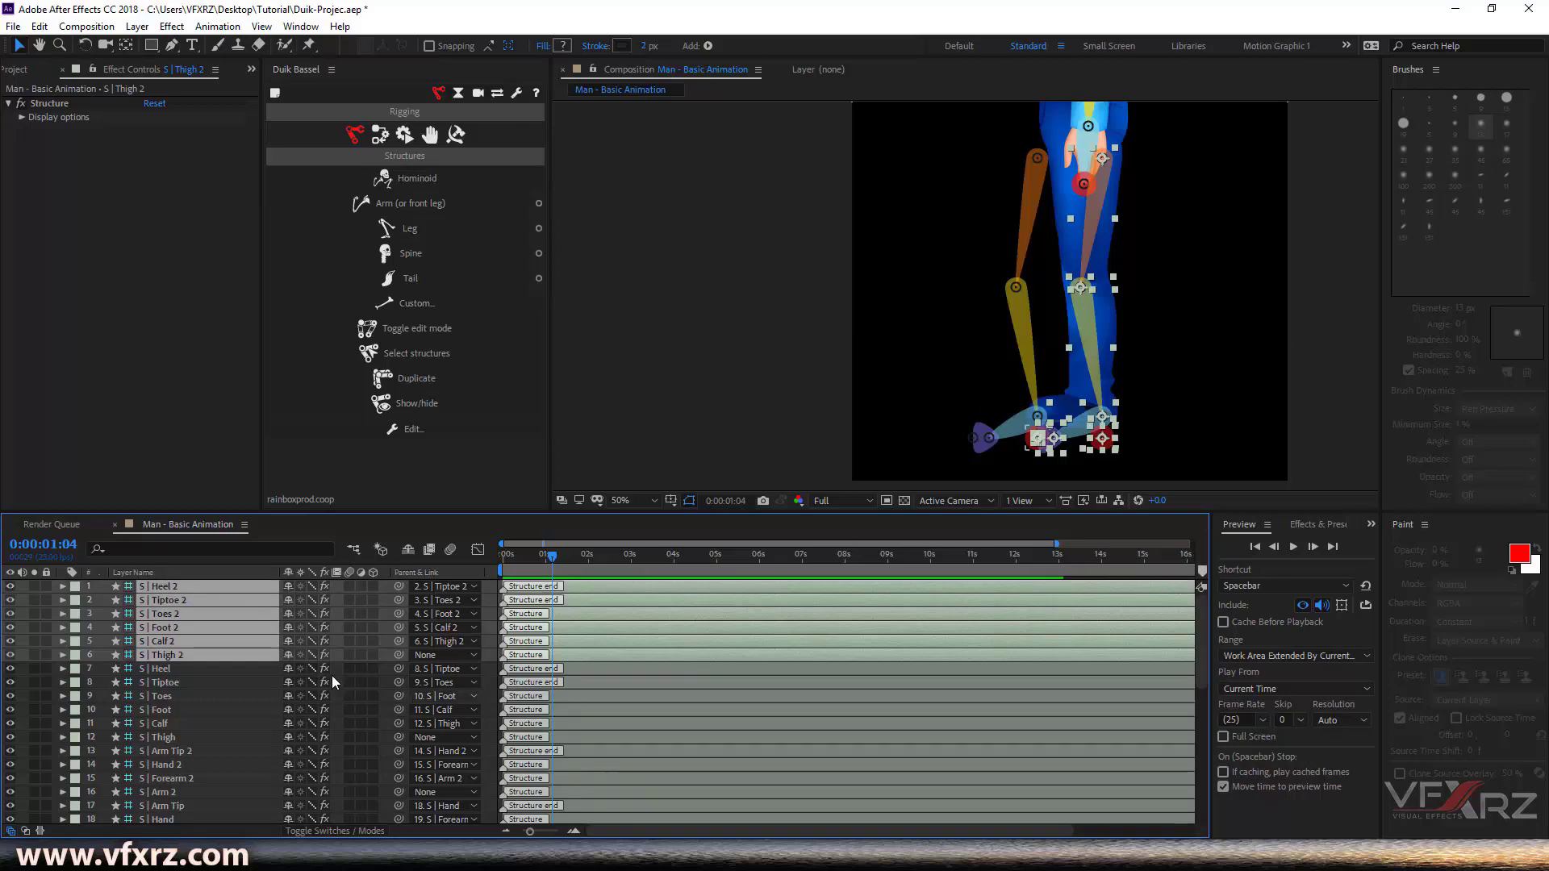
key(Delete)
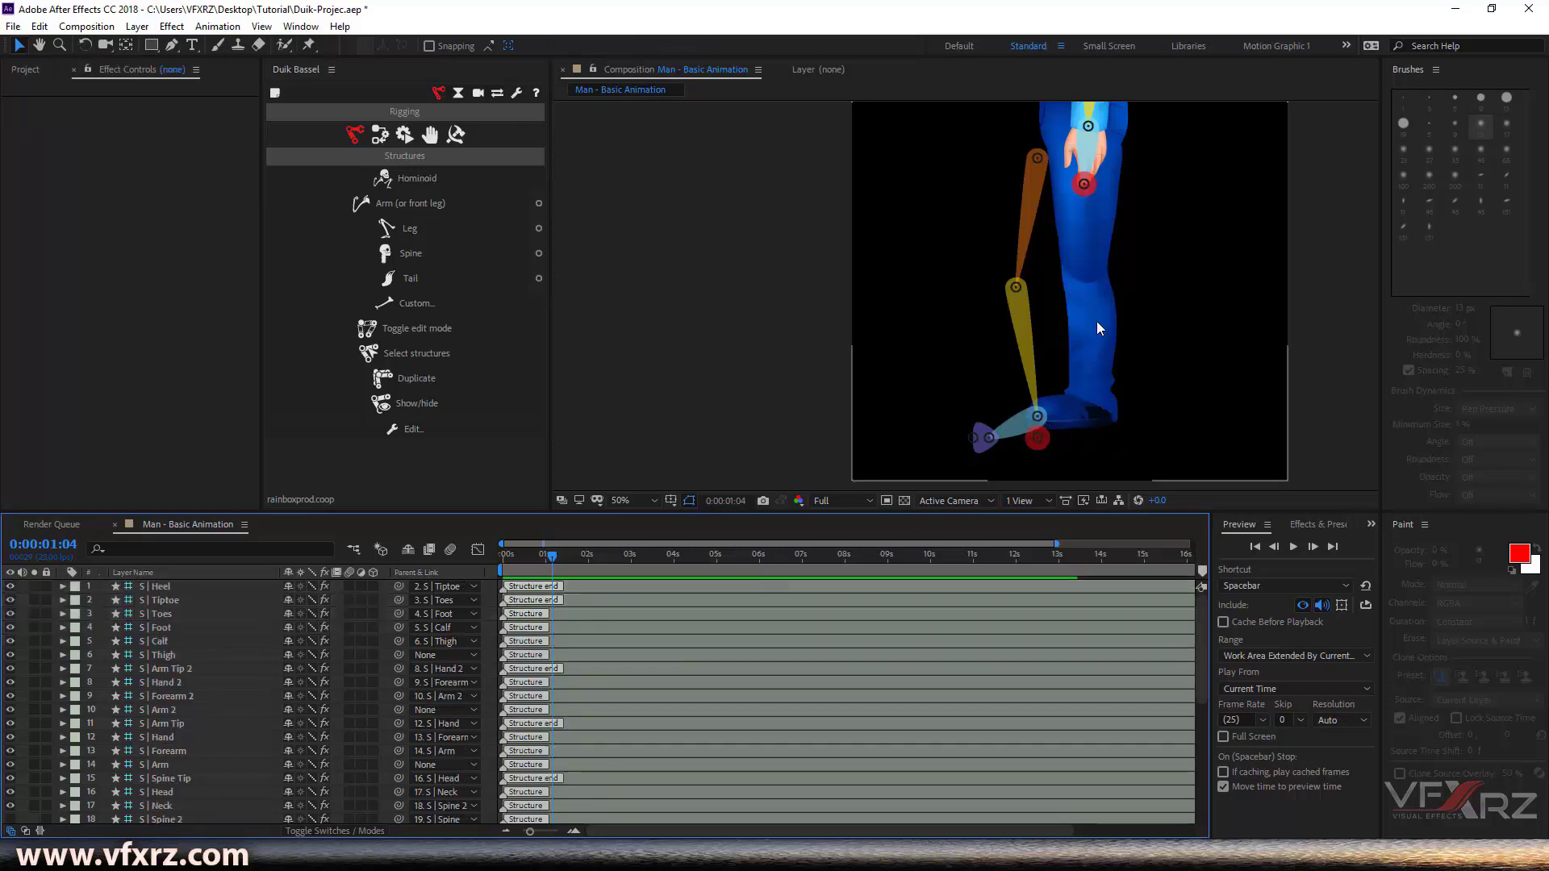
Move the remaining S | Thigh structure chain onto the character's leg at the hip and shift the S | Calf joint to the knee
drag(1107, 312, 1096, 380)
key(v)
click(1033, 266)
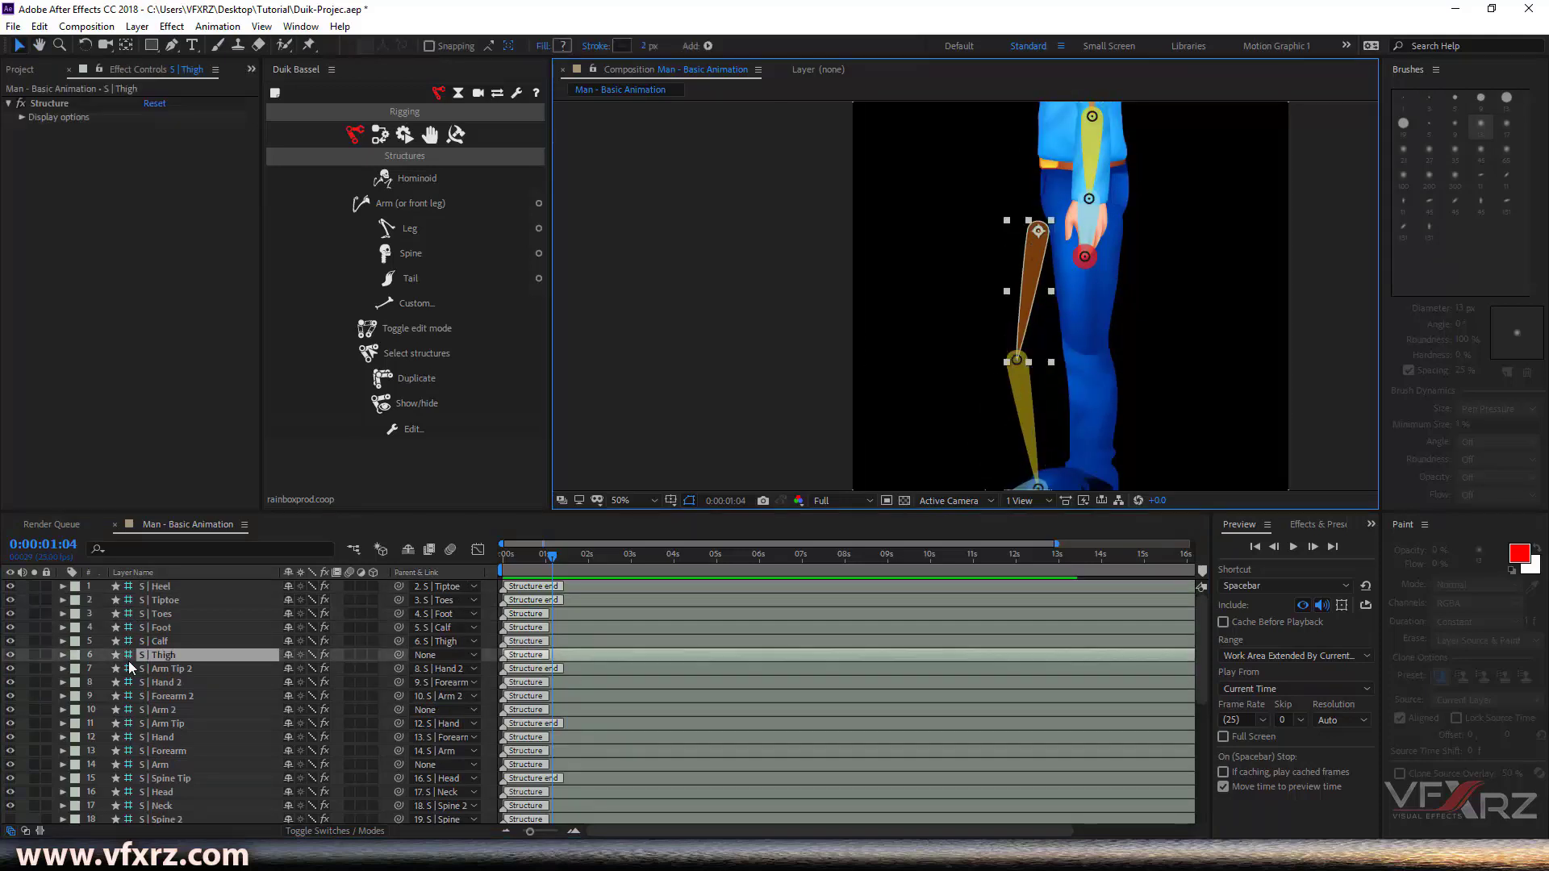
drag(1038, 231, 1087, 209)
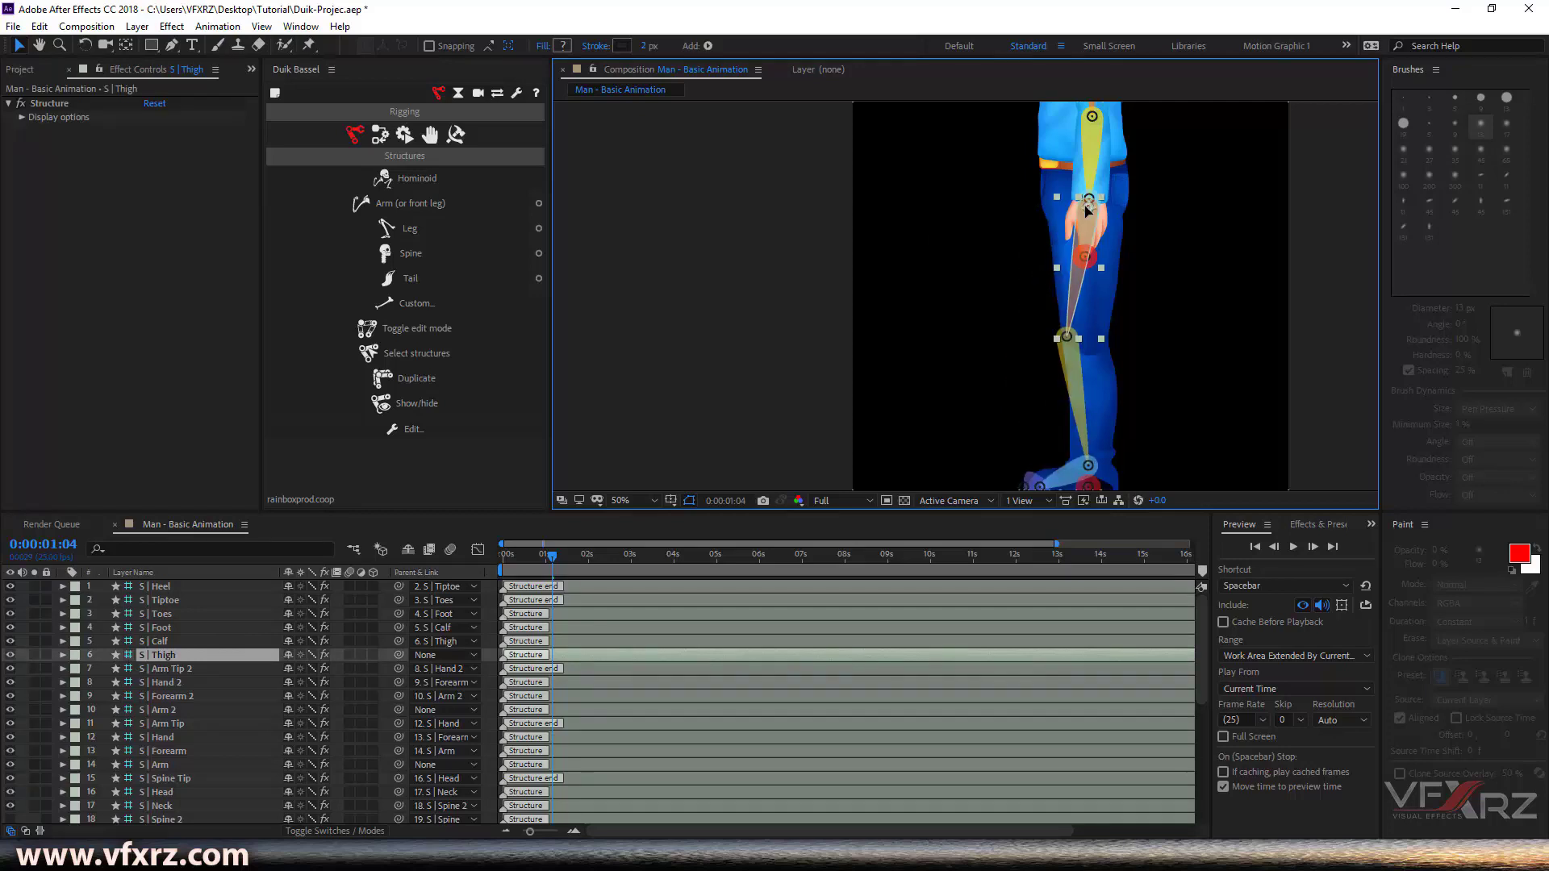
drag(1073, 347, 1092, 349)
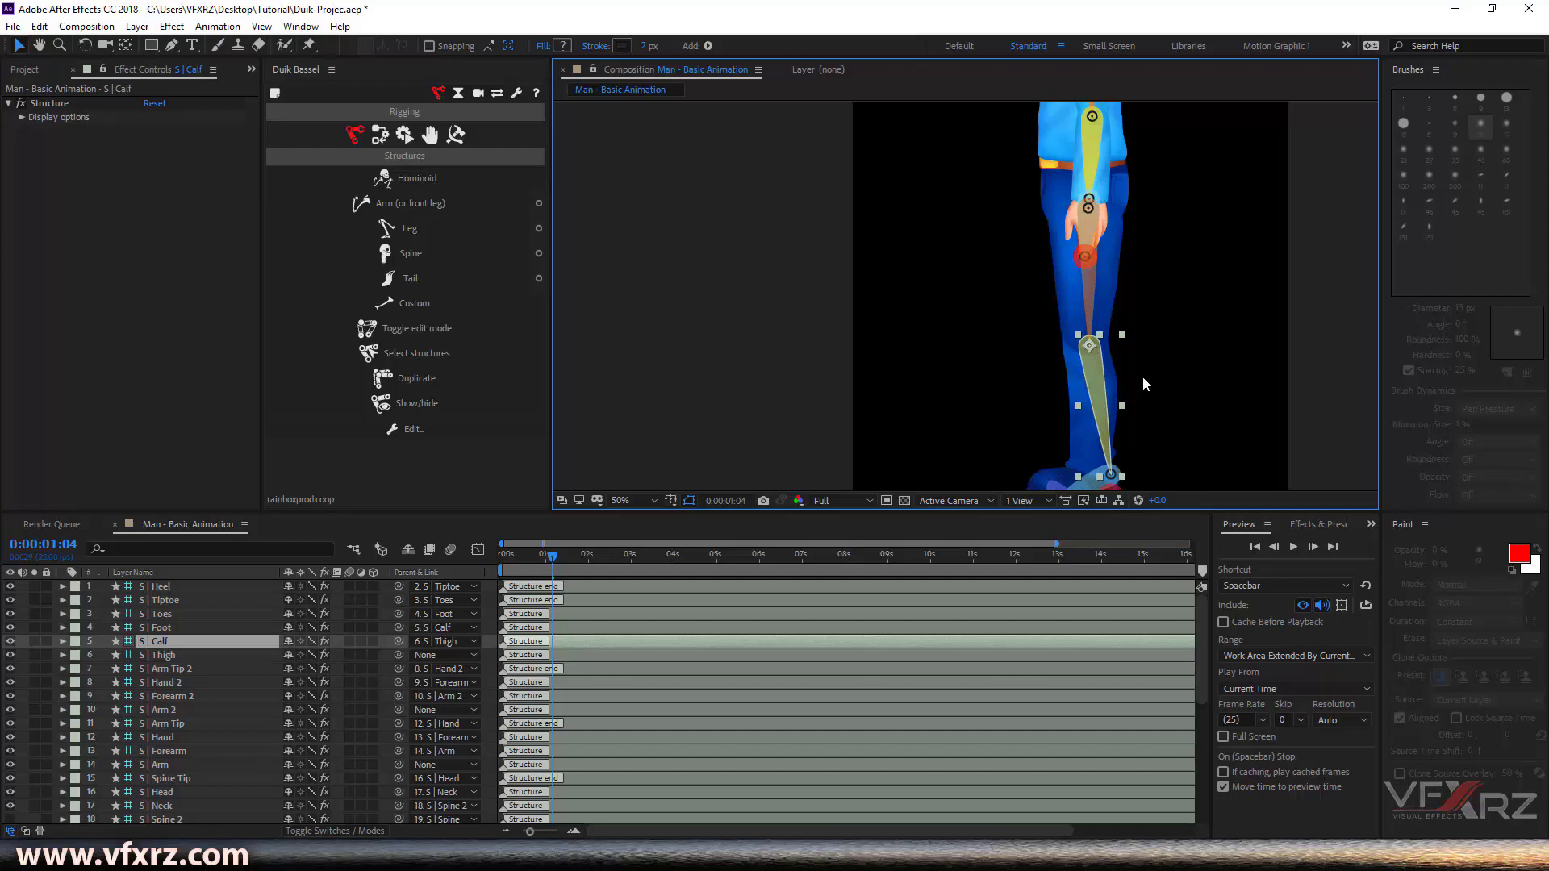
Move the S | Foot joint to the ankle and place the S | Heel joint at the back of the shoe
scroll(1139, 383, down, 3)
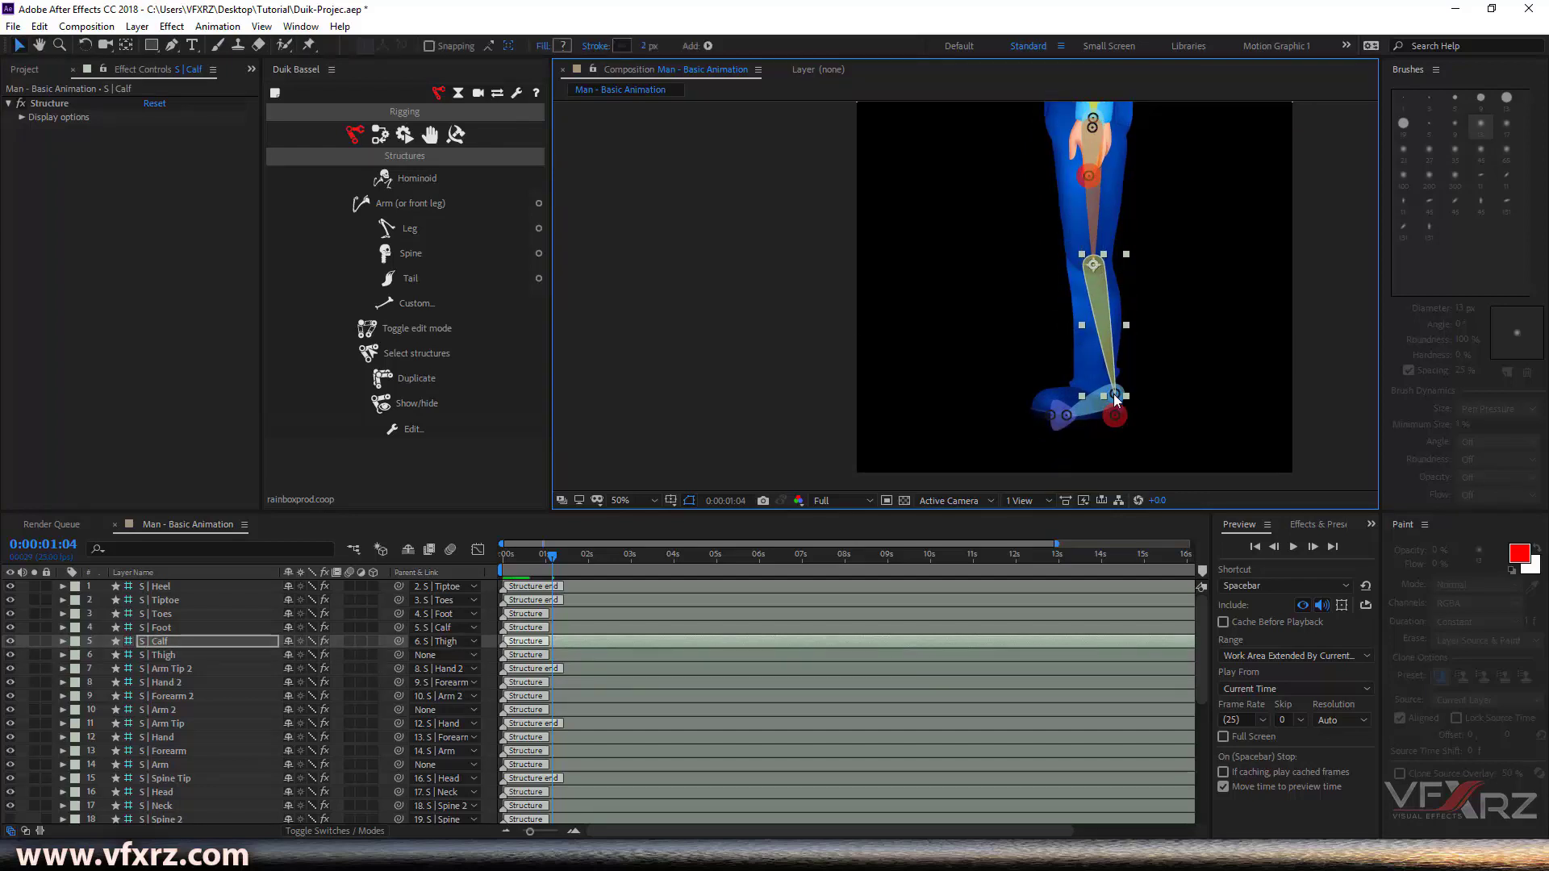
click(1080, 411)
mouse_move(1081, 411)
mouse_down()
mouse_move(1053, 421)
mouse_move(1067, 413)
mouse_up()
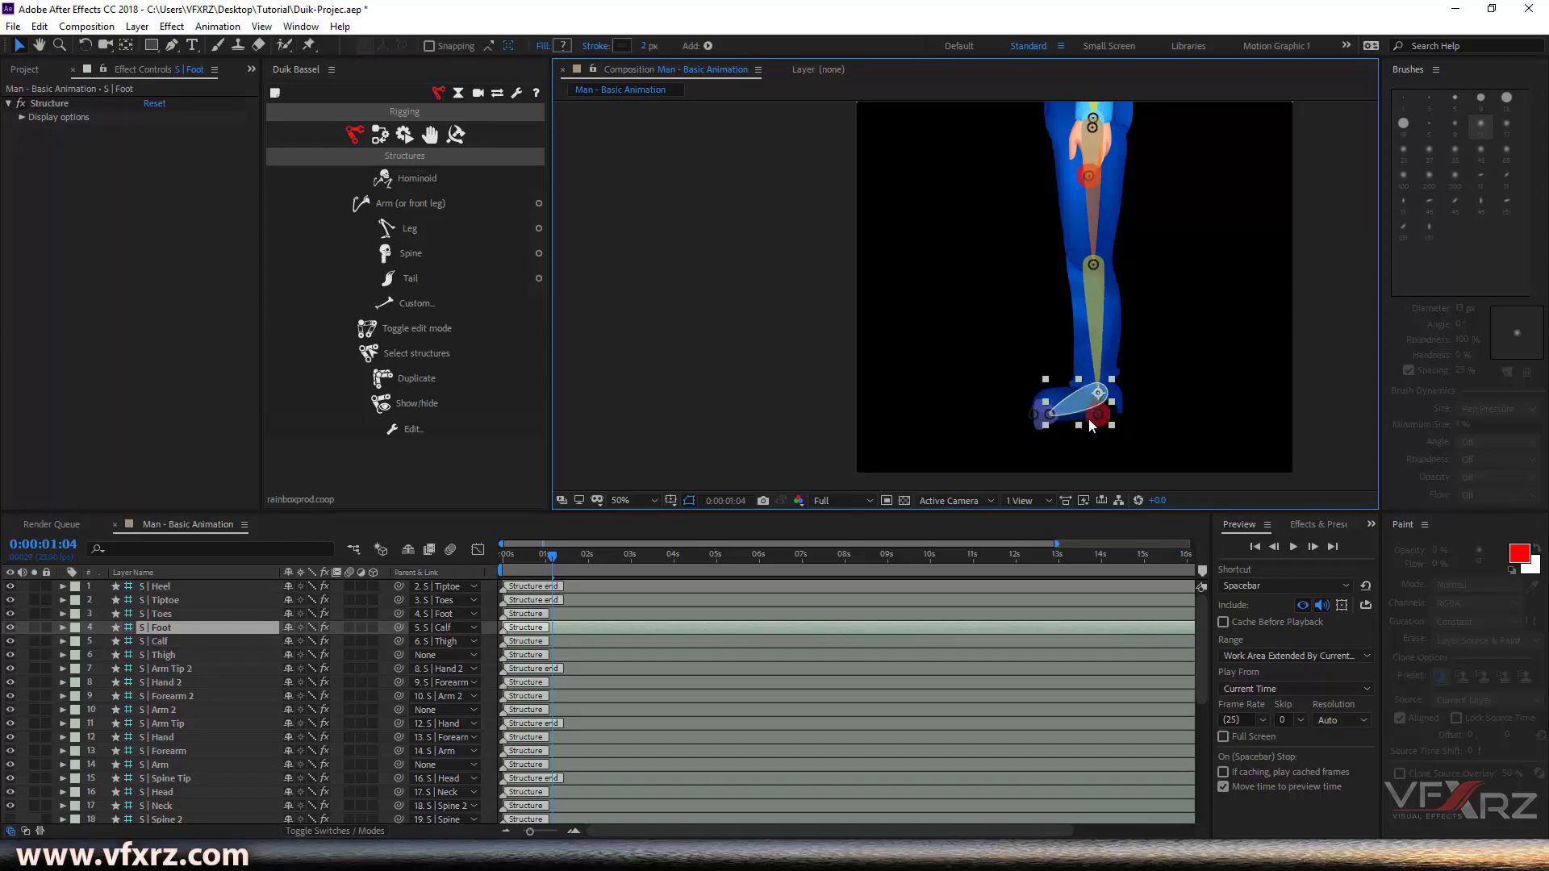
click(1182, 403)
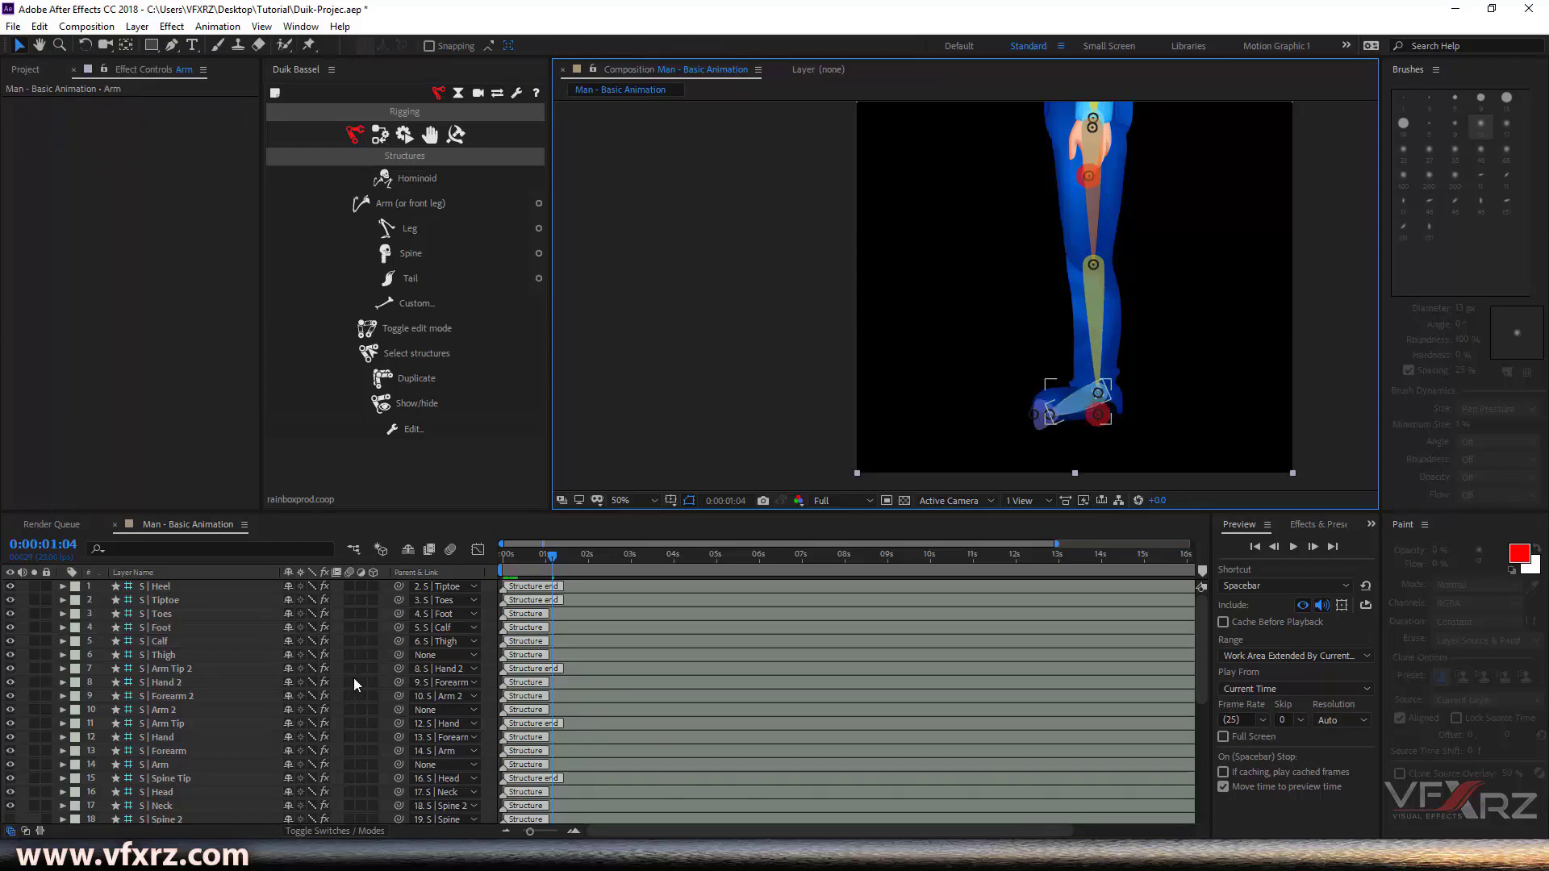
click(190, 597)
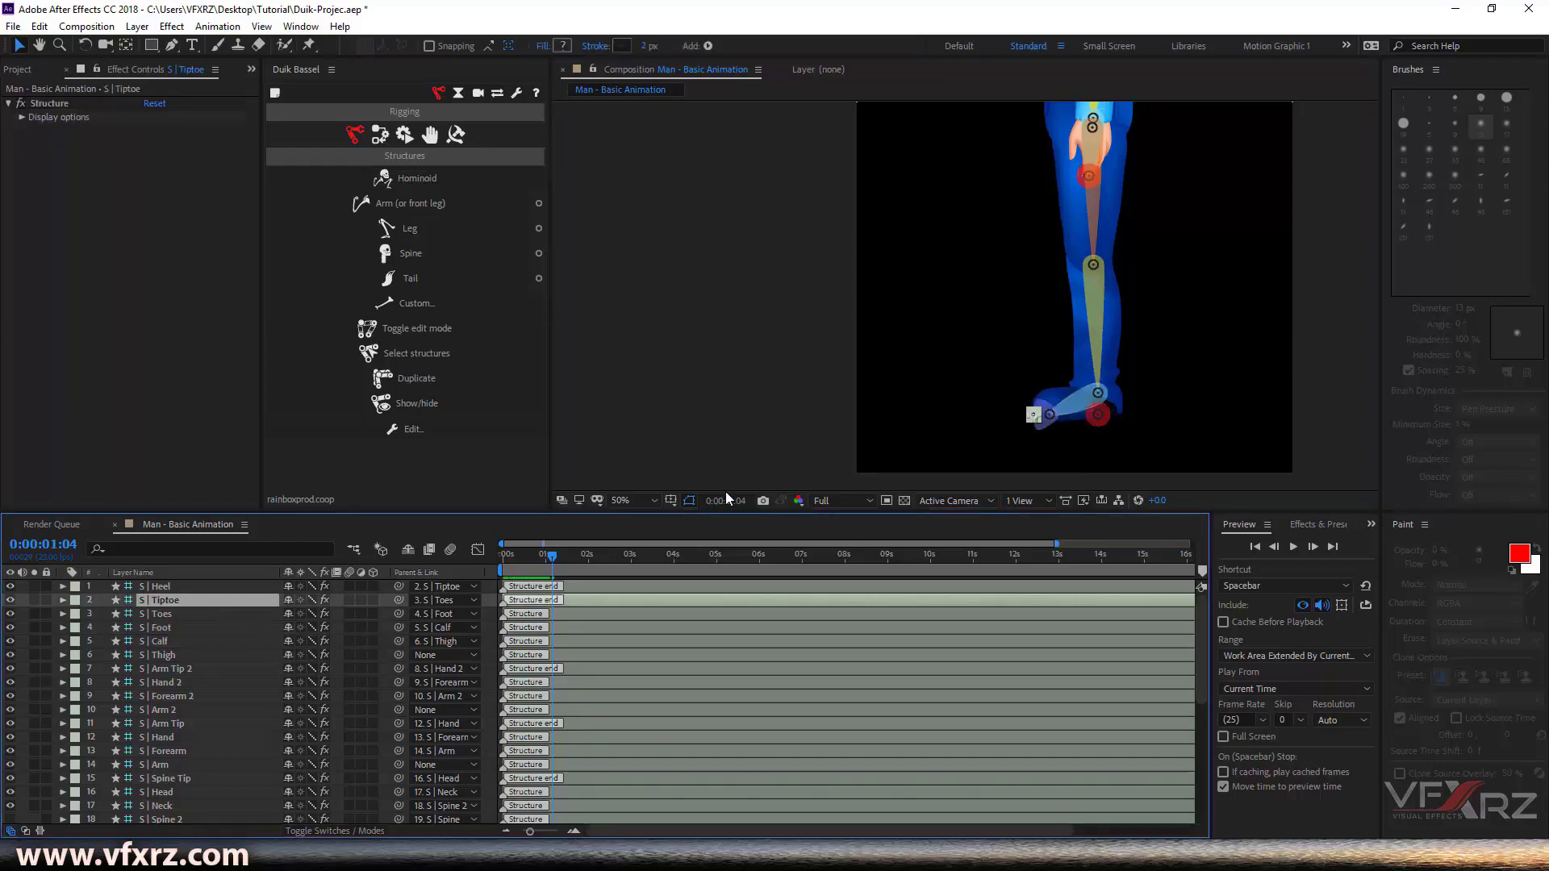
click(179, 587)
click(1097, 415)
mouse_move(1098, 415)
mouse_down()
mouse_move(1113, 411)
mouse_move(1100, 394)
mouse_up()
scroll(1204, 292, down, 2)
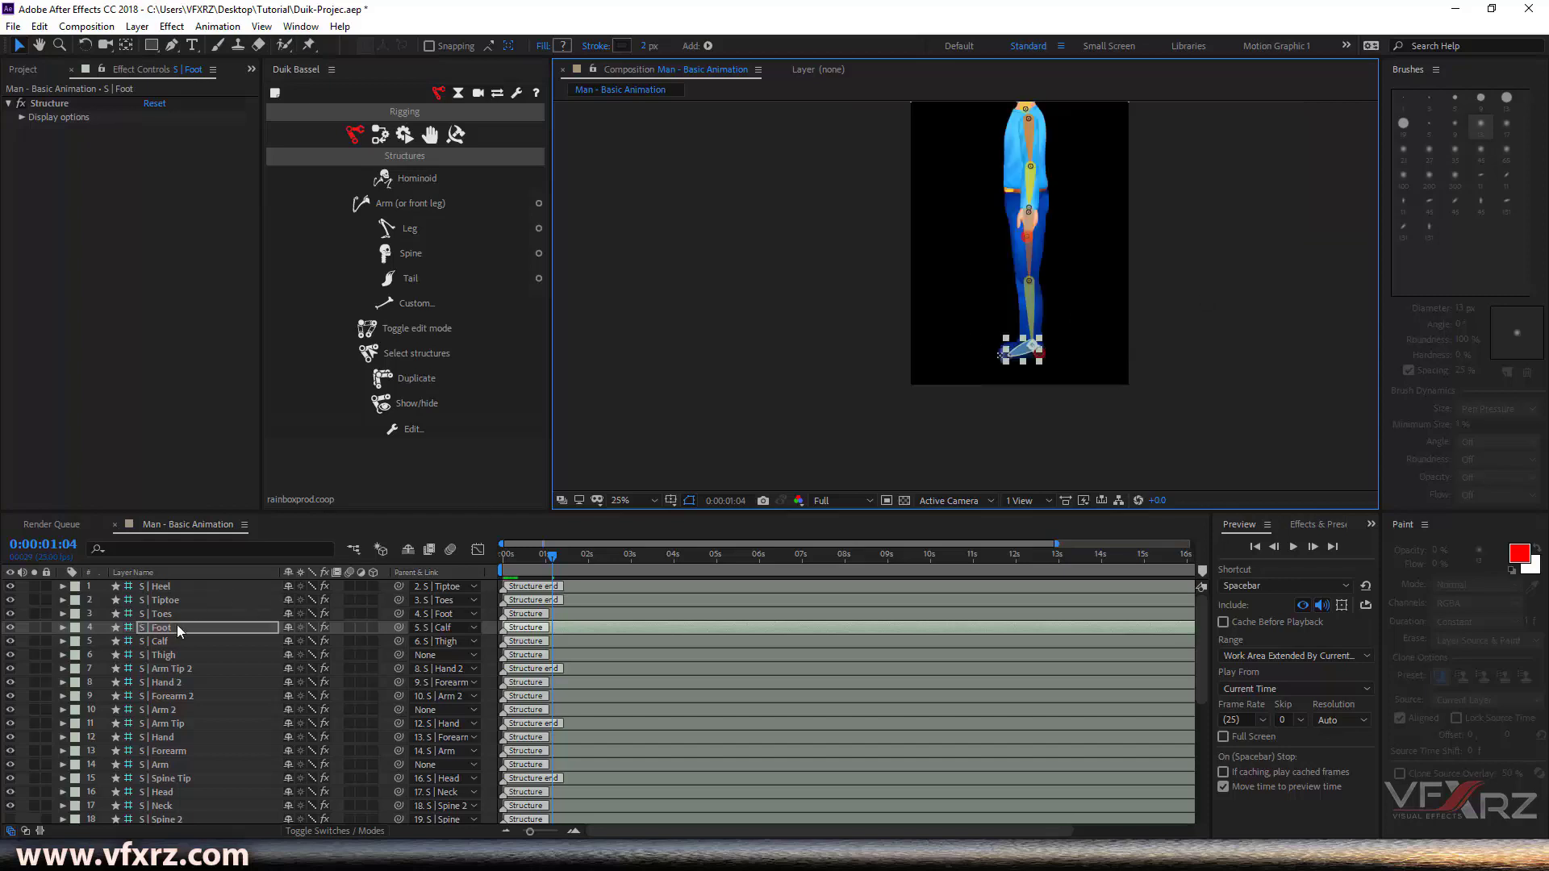
Select the six leg structure layers: S | Heel, S | Tiptoe, S | Toes, S | Foot, S | Calf and S | Thigh
click(178, 588)
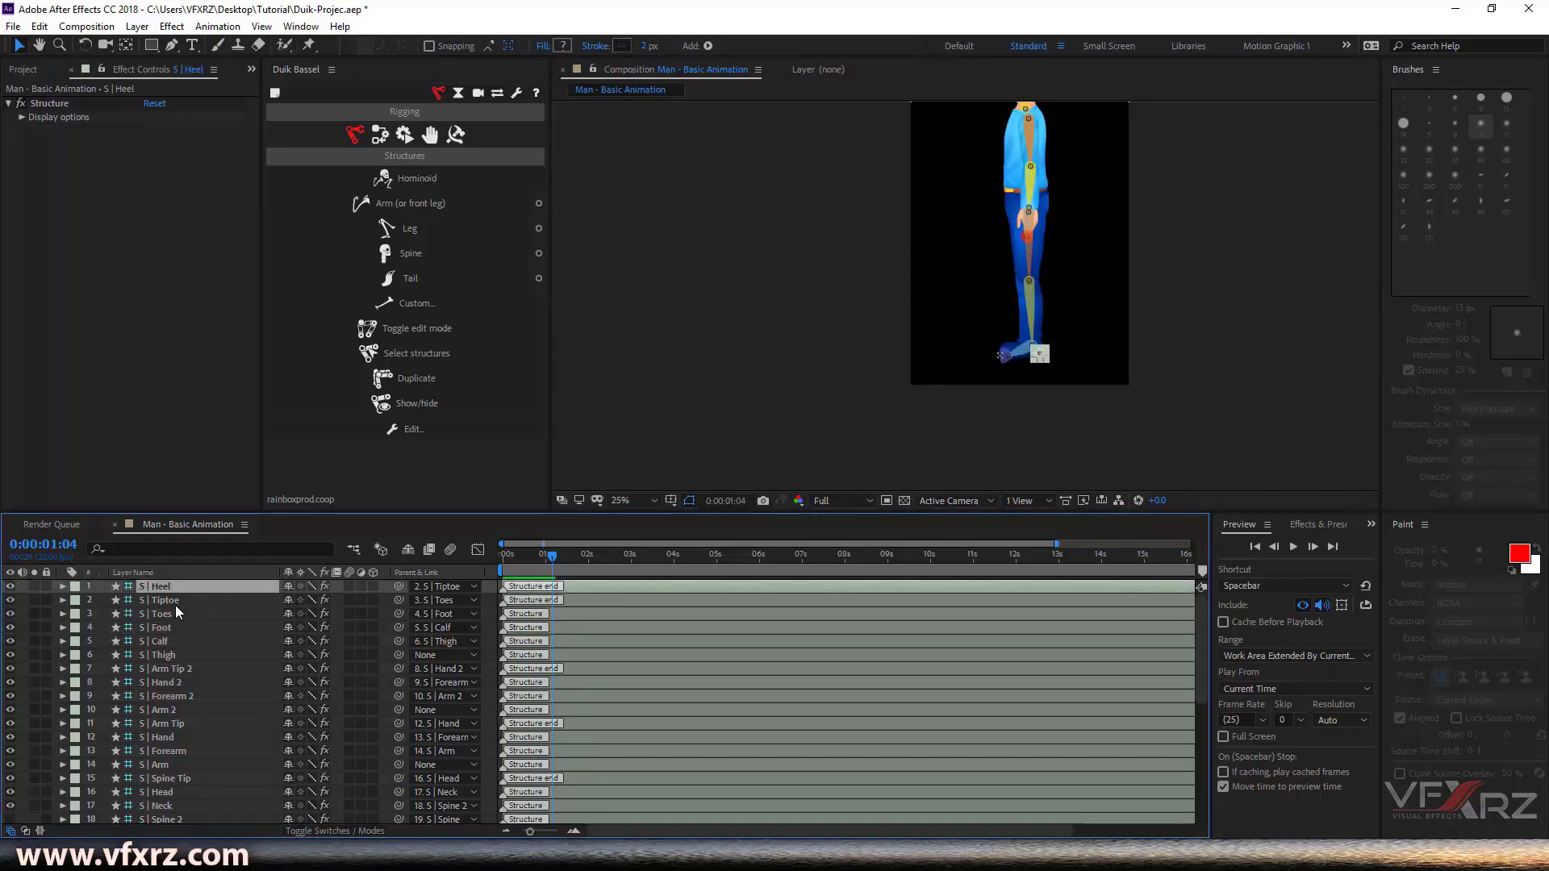
ctrl+click(176, 600)
ctrl+click(176, 615)
ctrl+click(174, 627)
ctrl+click(174, 641)
ctrl+click(175, 654)
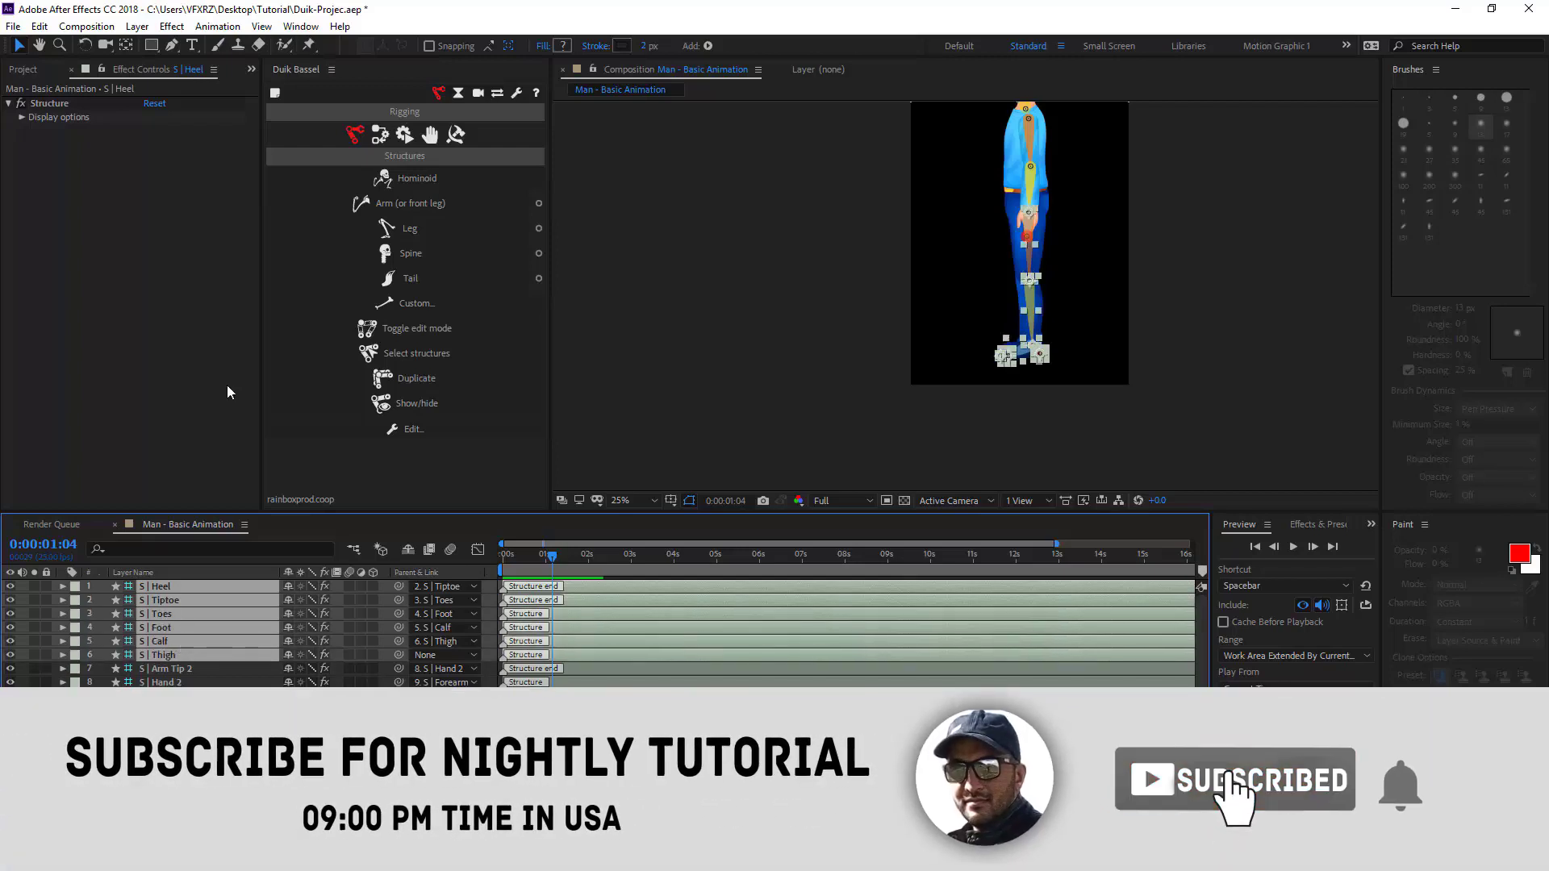
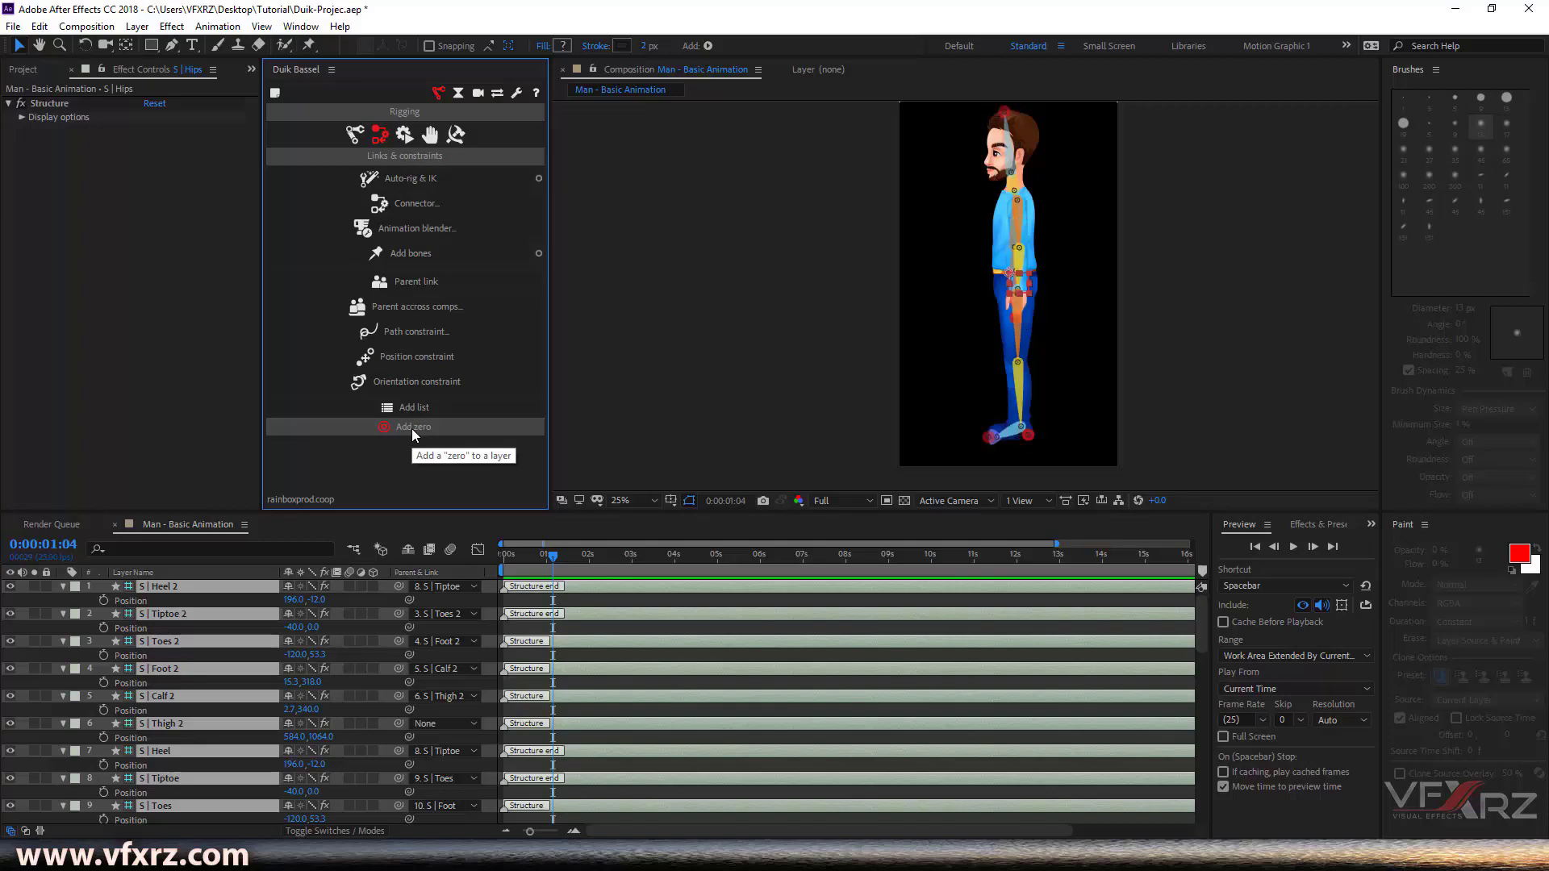
Add a zero to all the selected structure layers and collapse their Position properties
drag(318, 600, 318, 600)
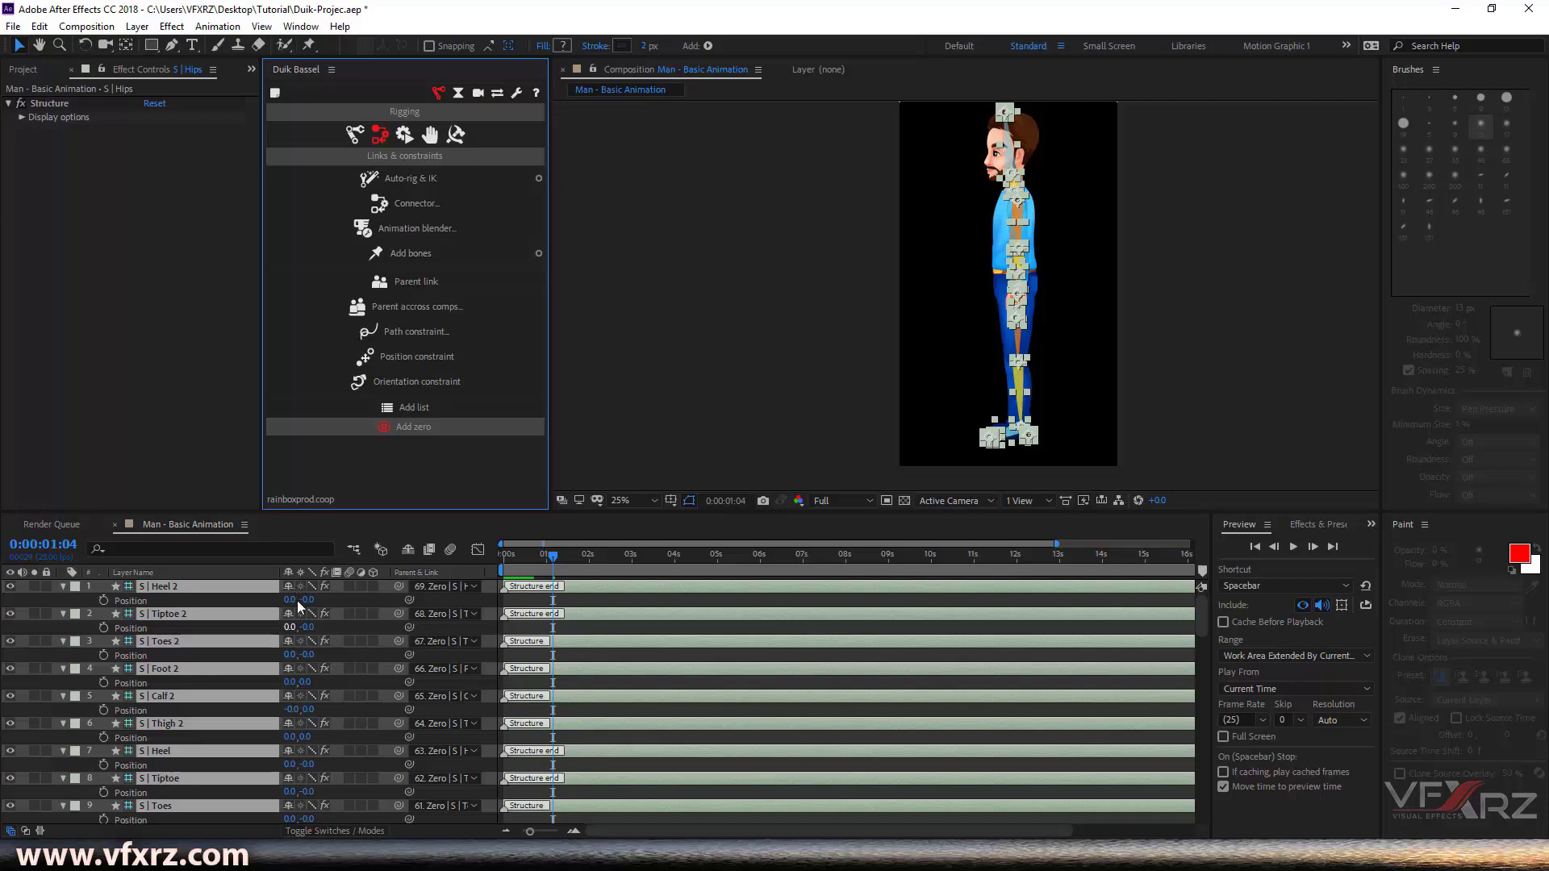
click(62, 588)
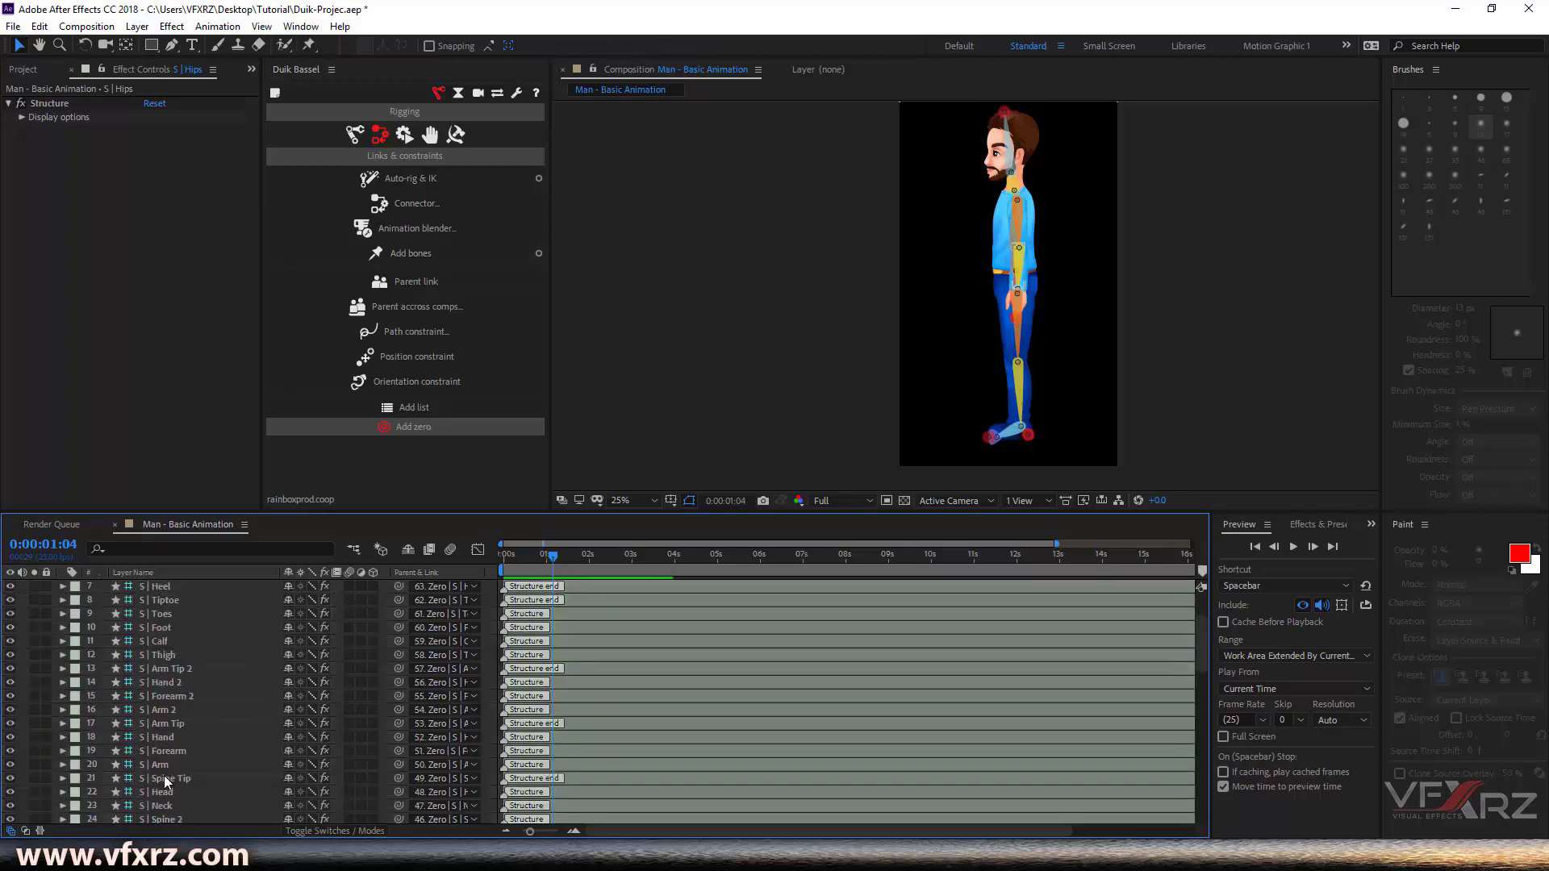
Select all structure layers from S | Hips up to S | Heel 2
scroll(166, 781, down, 1)
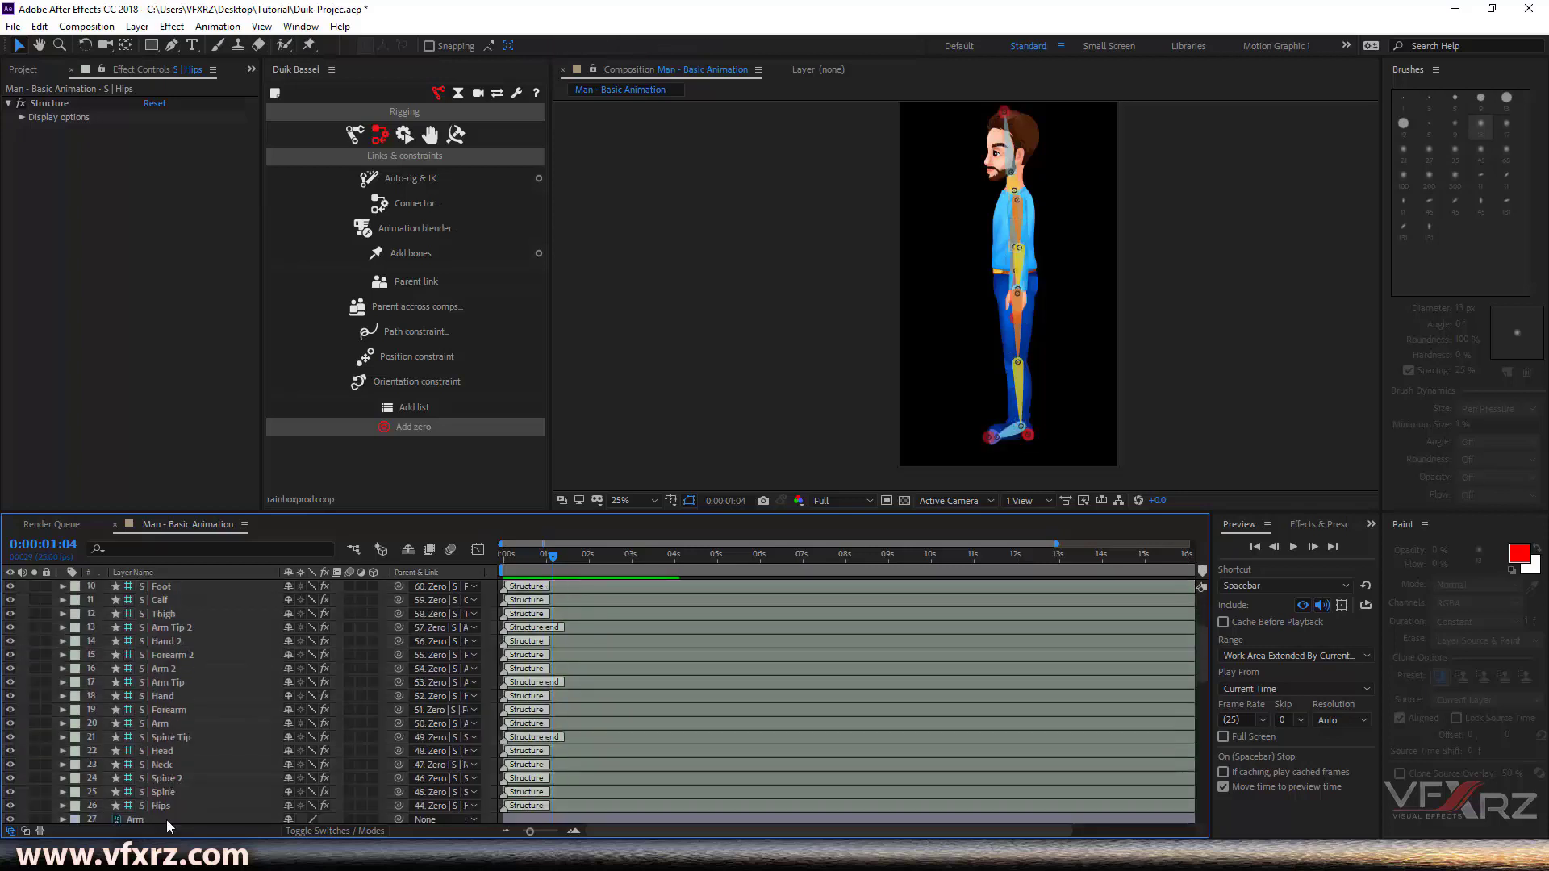
click(168, 808)
scroll(185, 768, up, 3)
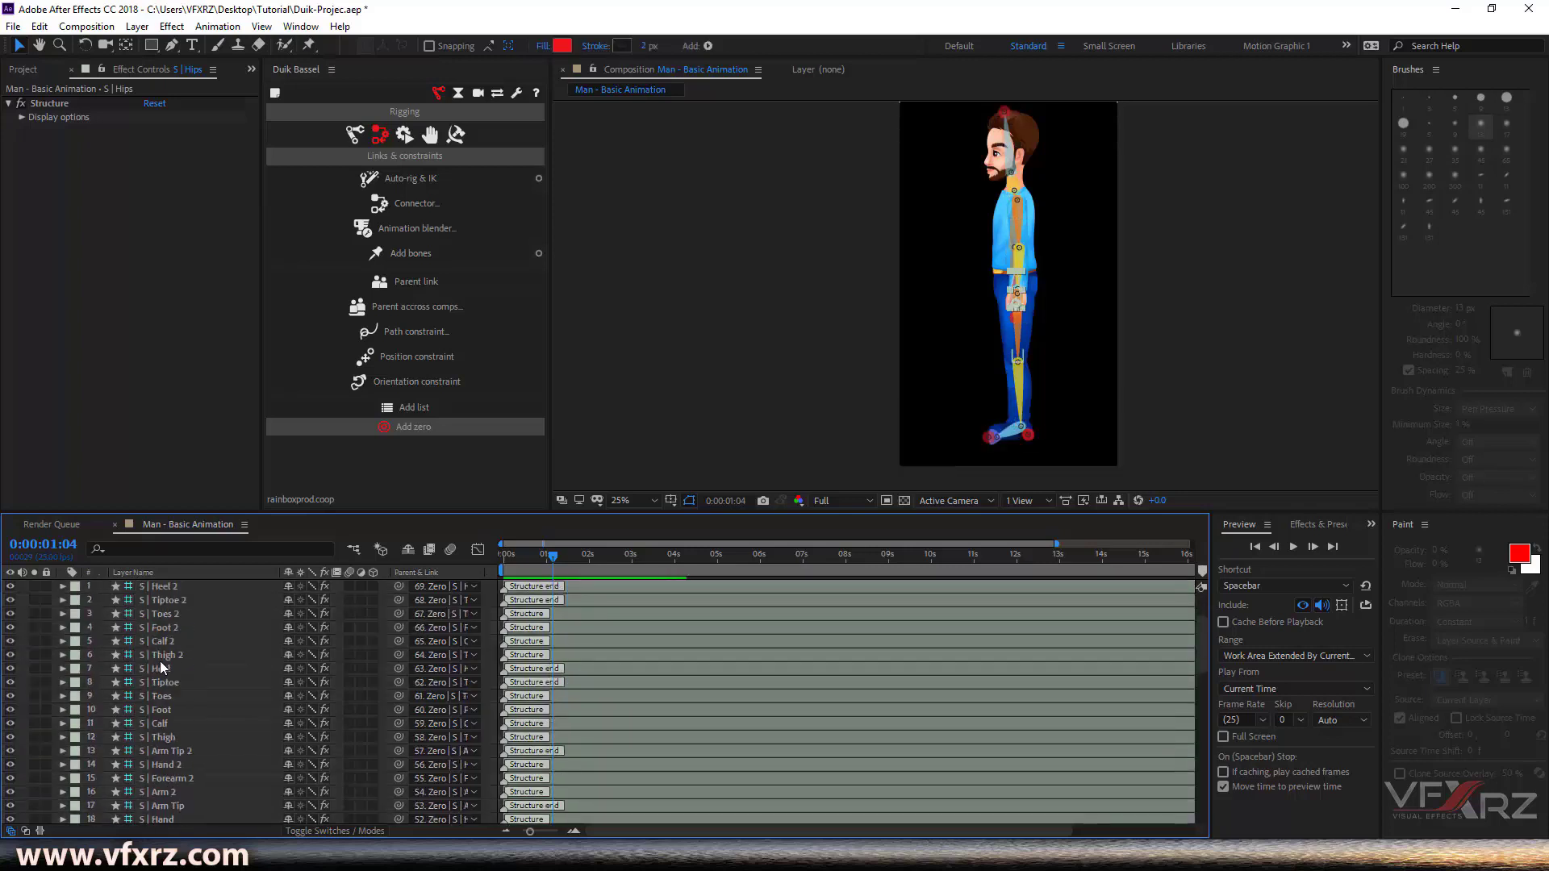
shift+click(168, 593)
scroll(196, 741, down, 2)
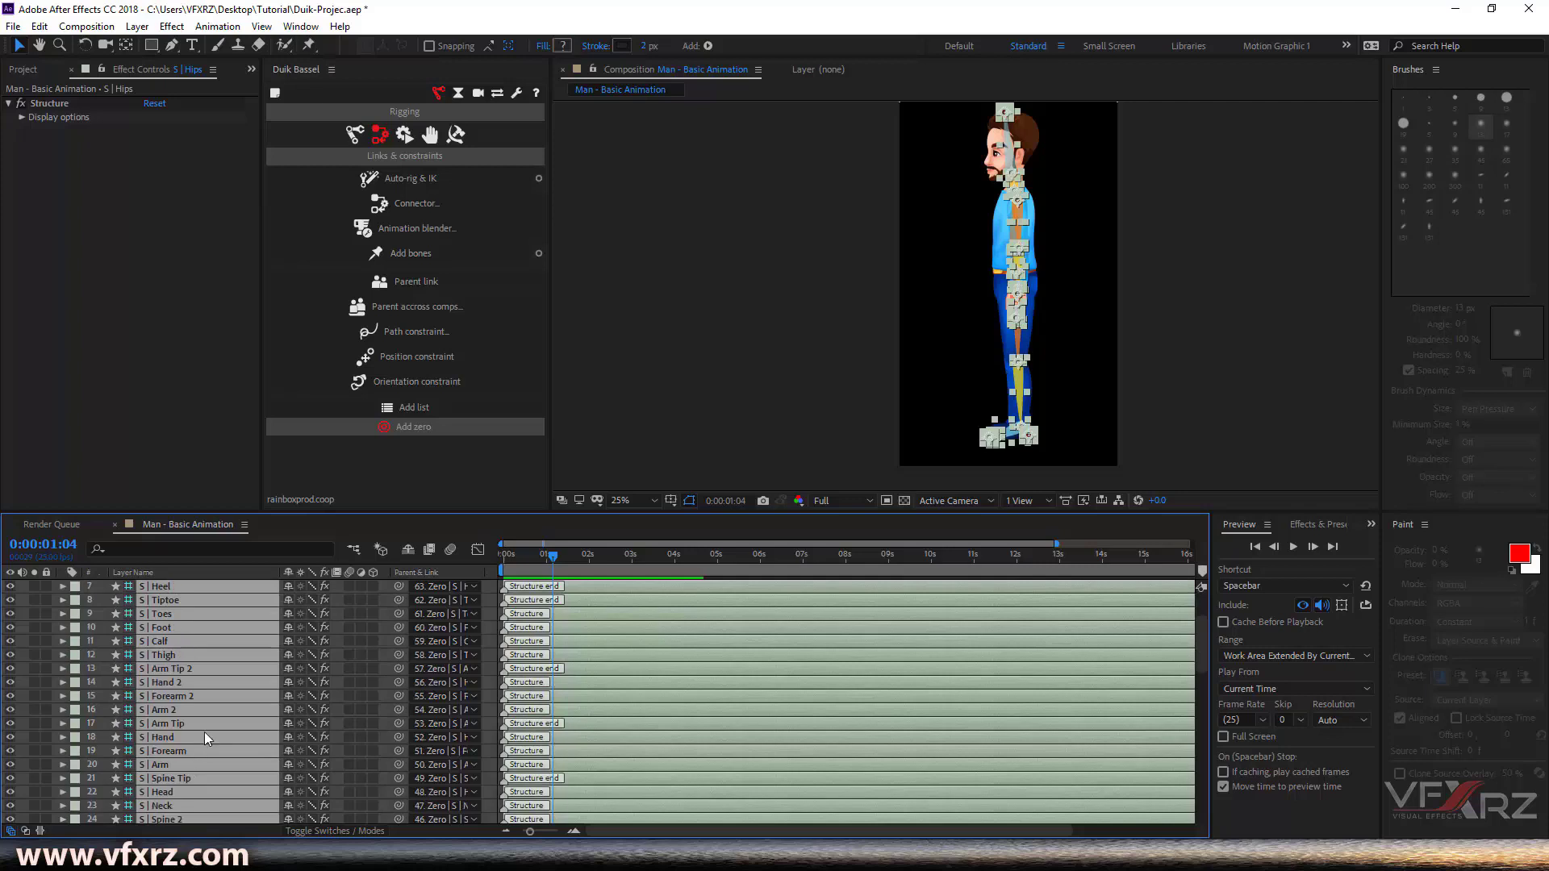
scroll(185, 719, down, 5)
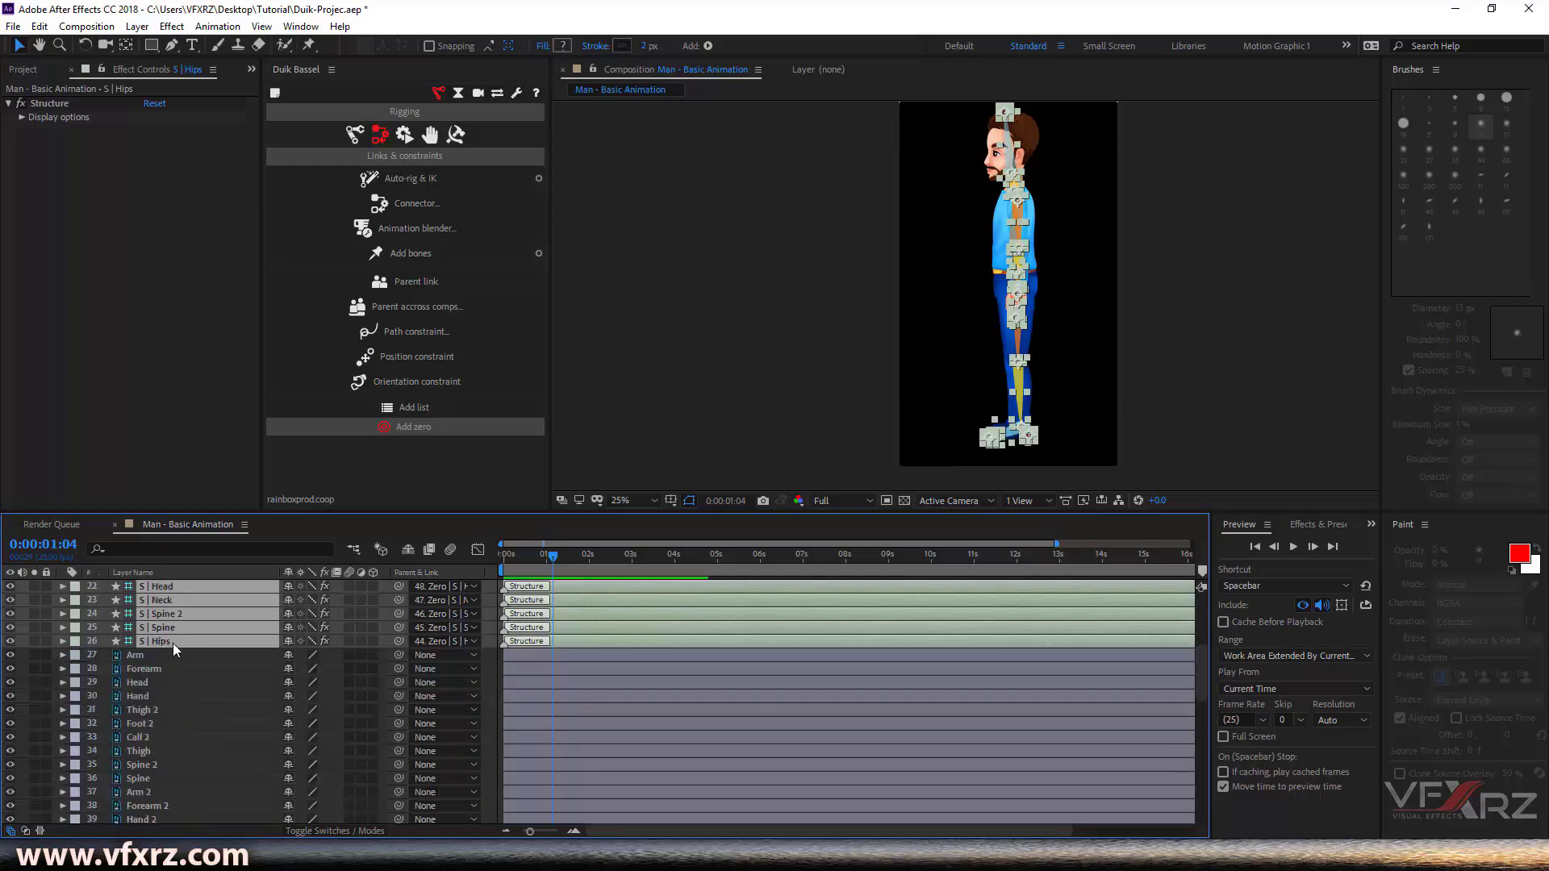
scroll(156, 820, down, 3)
scroll(170, 699, up, 5)
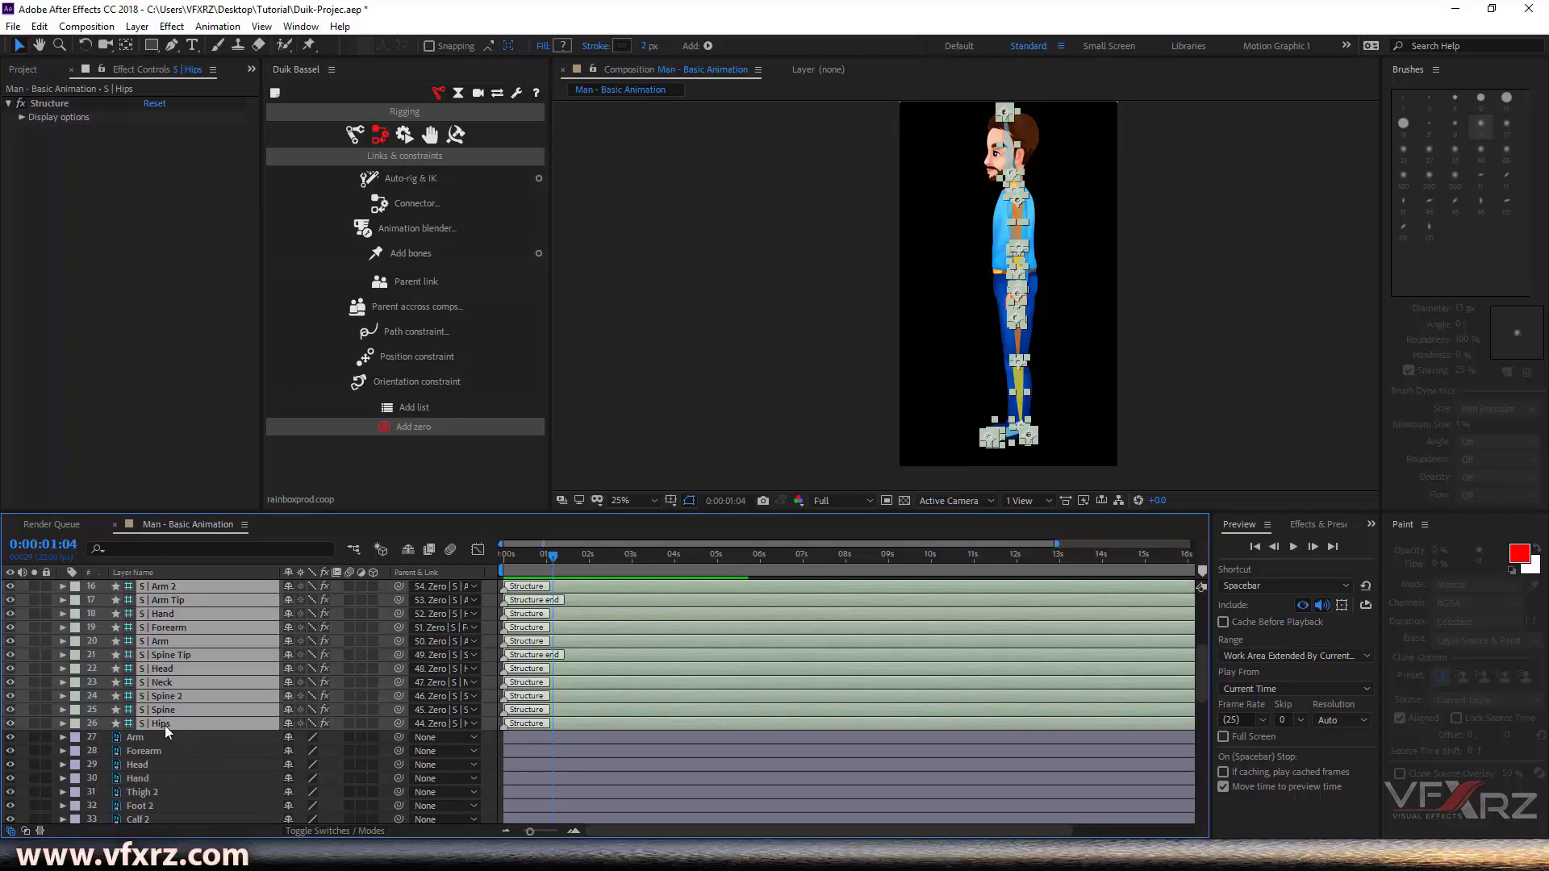
Apply Auto-rig & IK to all the selected structure layers from S | Hips to S | Heel 2
scroll(1018, 379, up, 2)
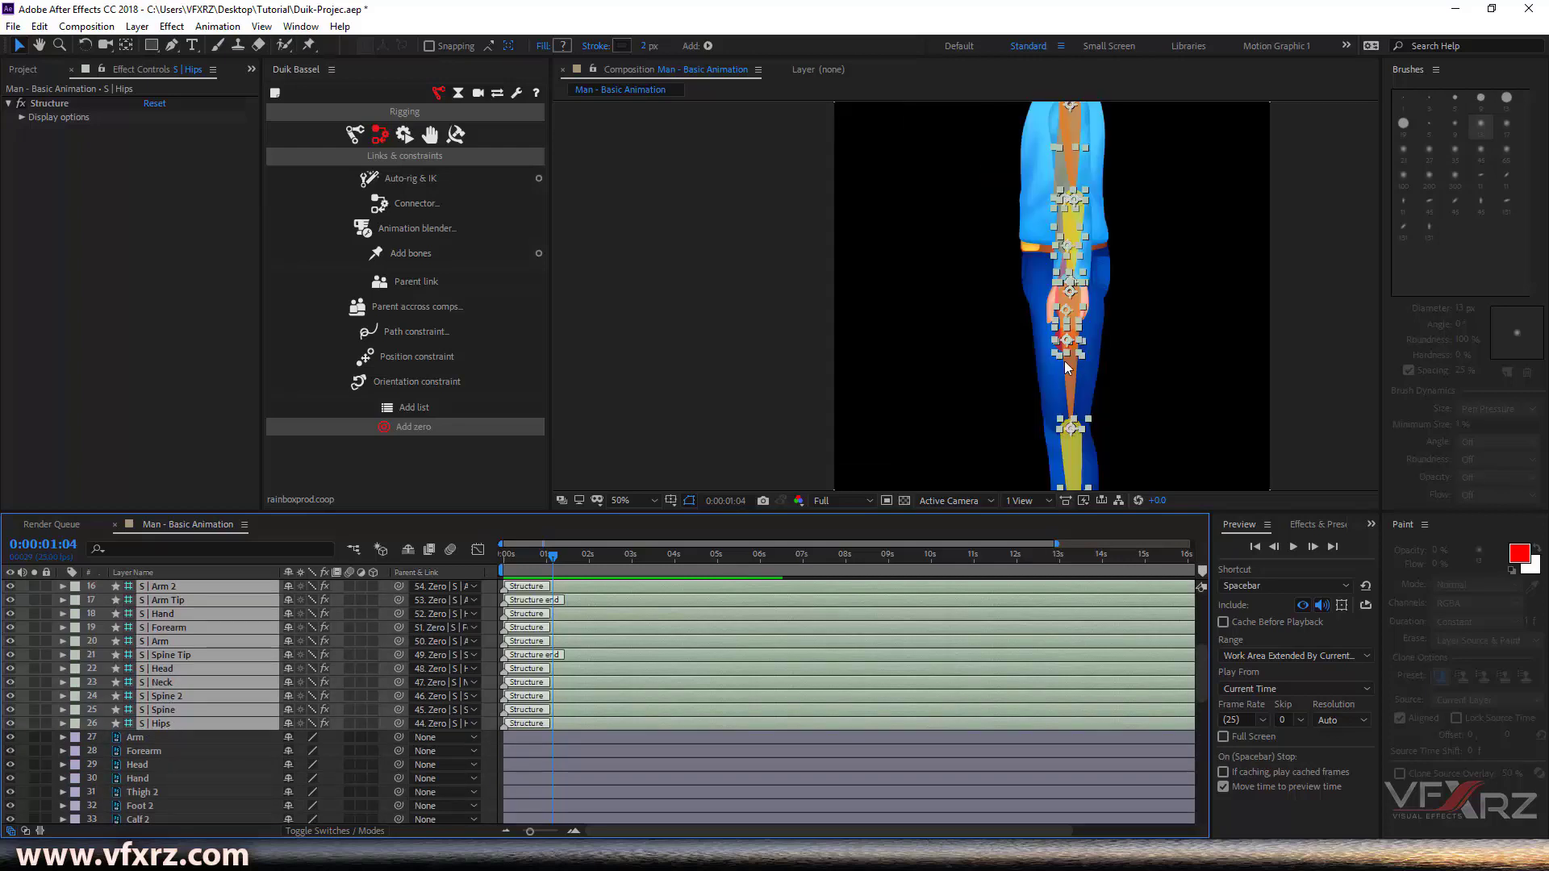
key(ctrl+a)
scroll(186, 698, up, 5)
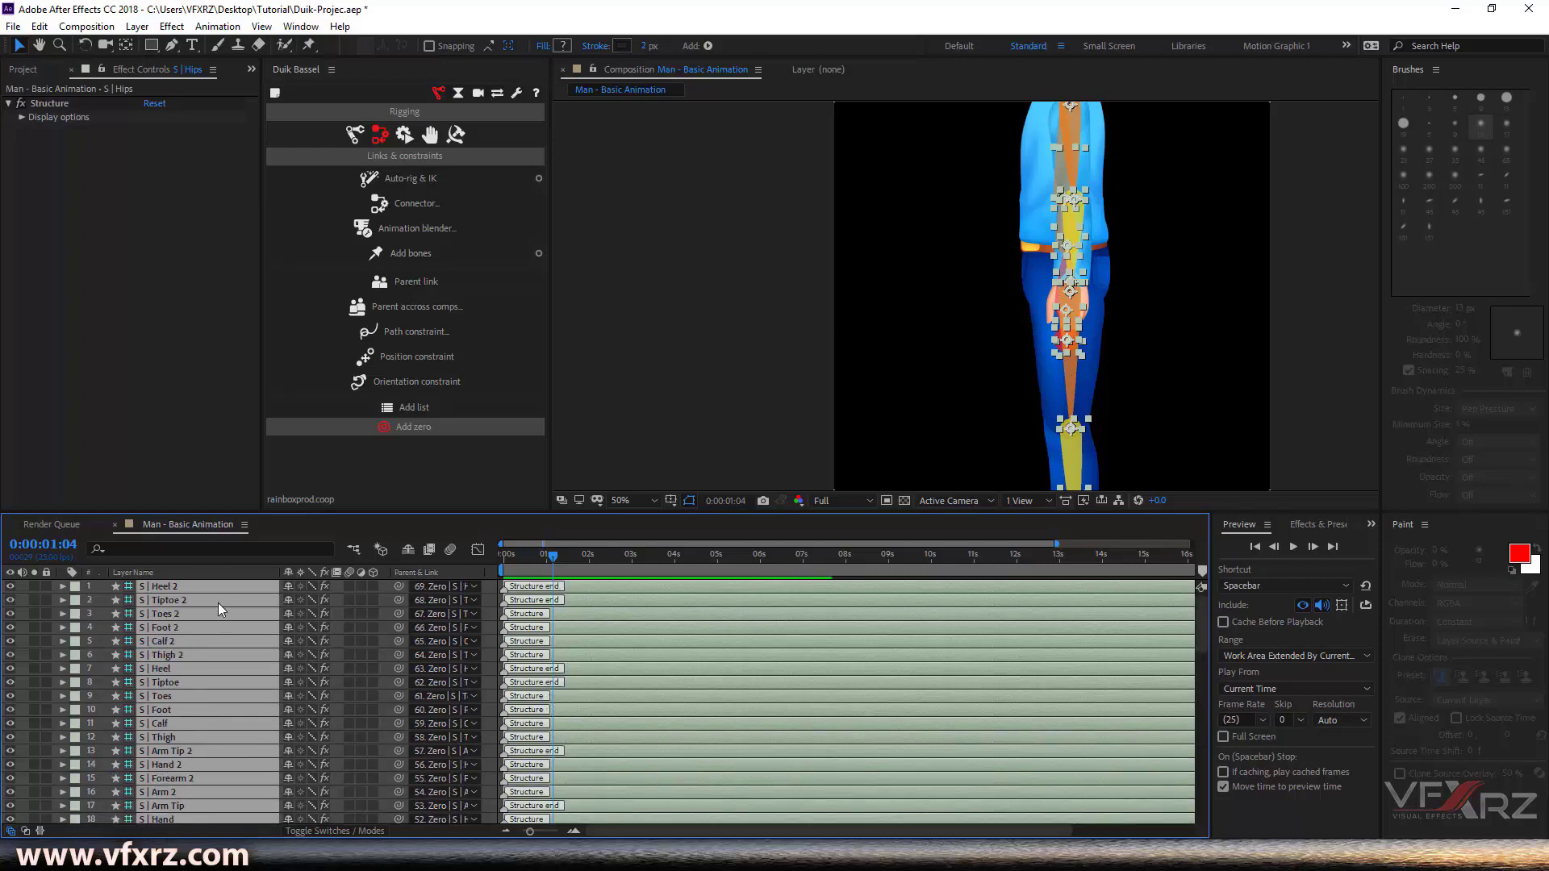
click(354, 135)
click(379, 134)
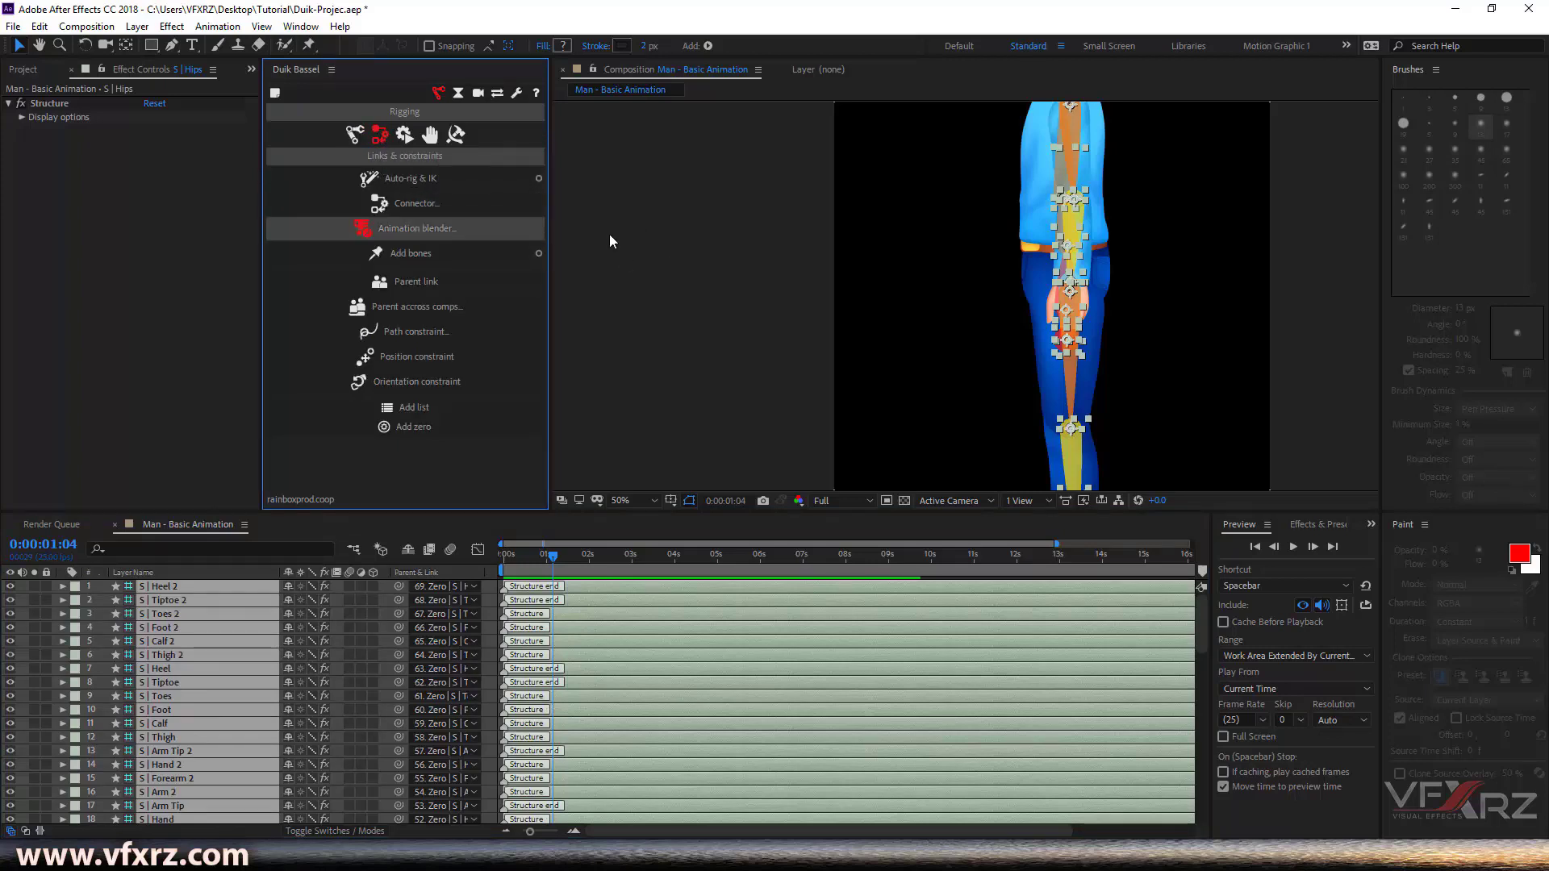
click(431, 179)
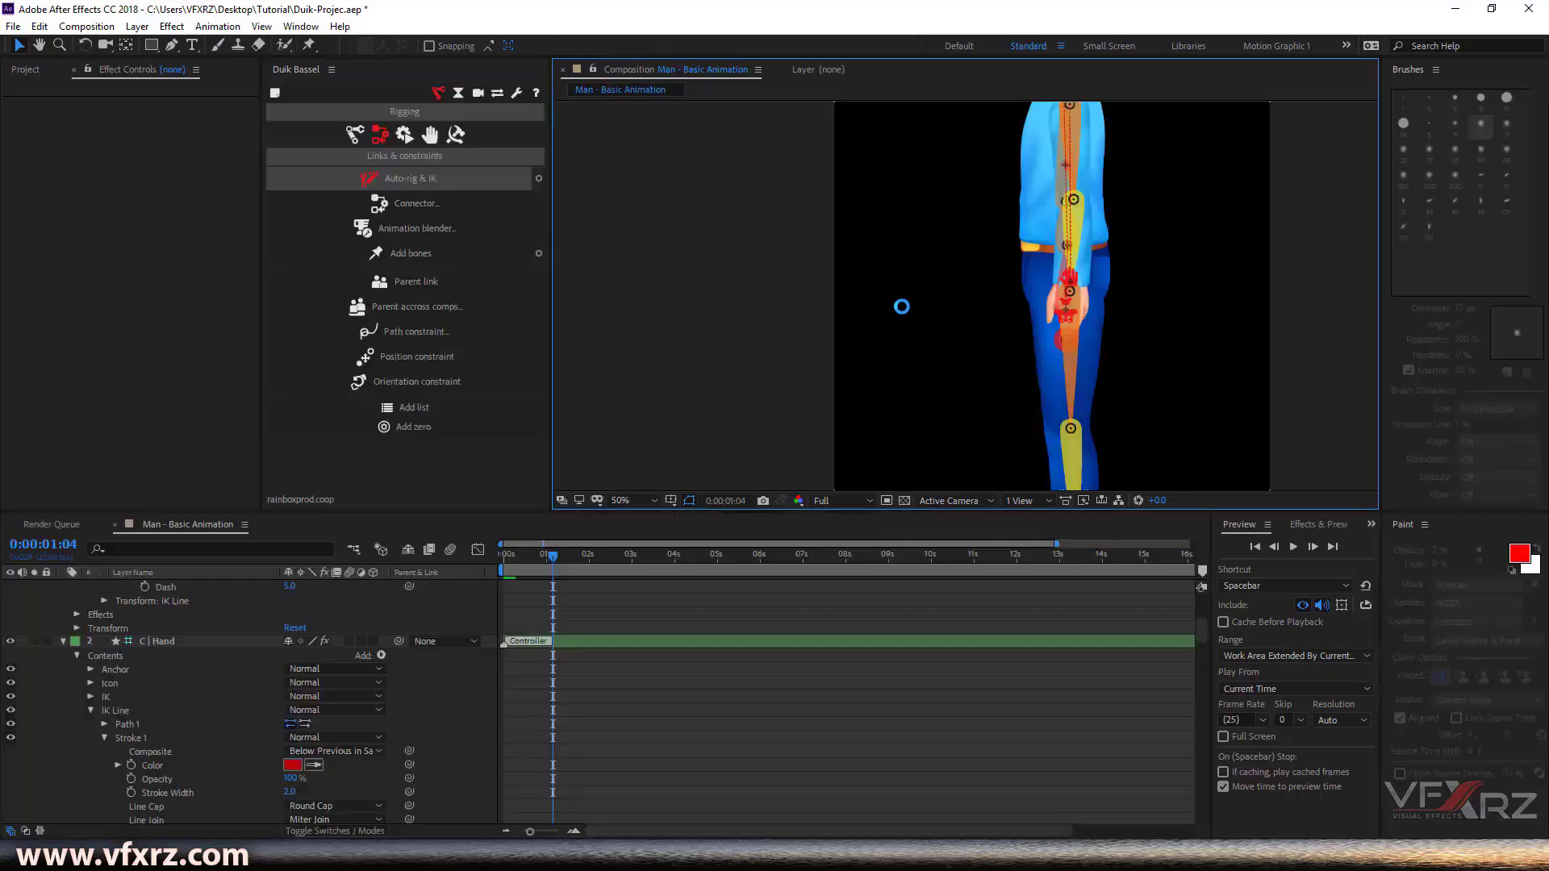
Examine the generated controllers on the character, including C | Head and C | Shoulders & Neck
scroll(1256, 244, down, 1)
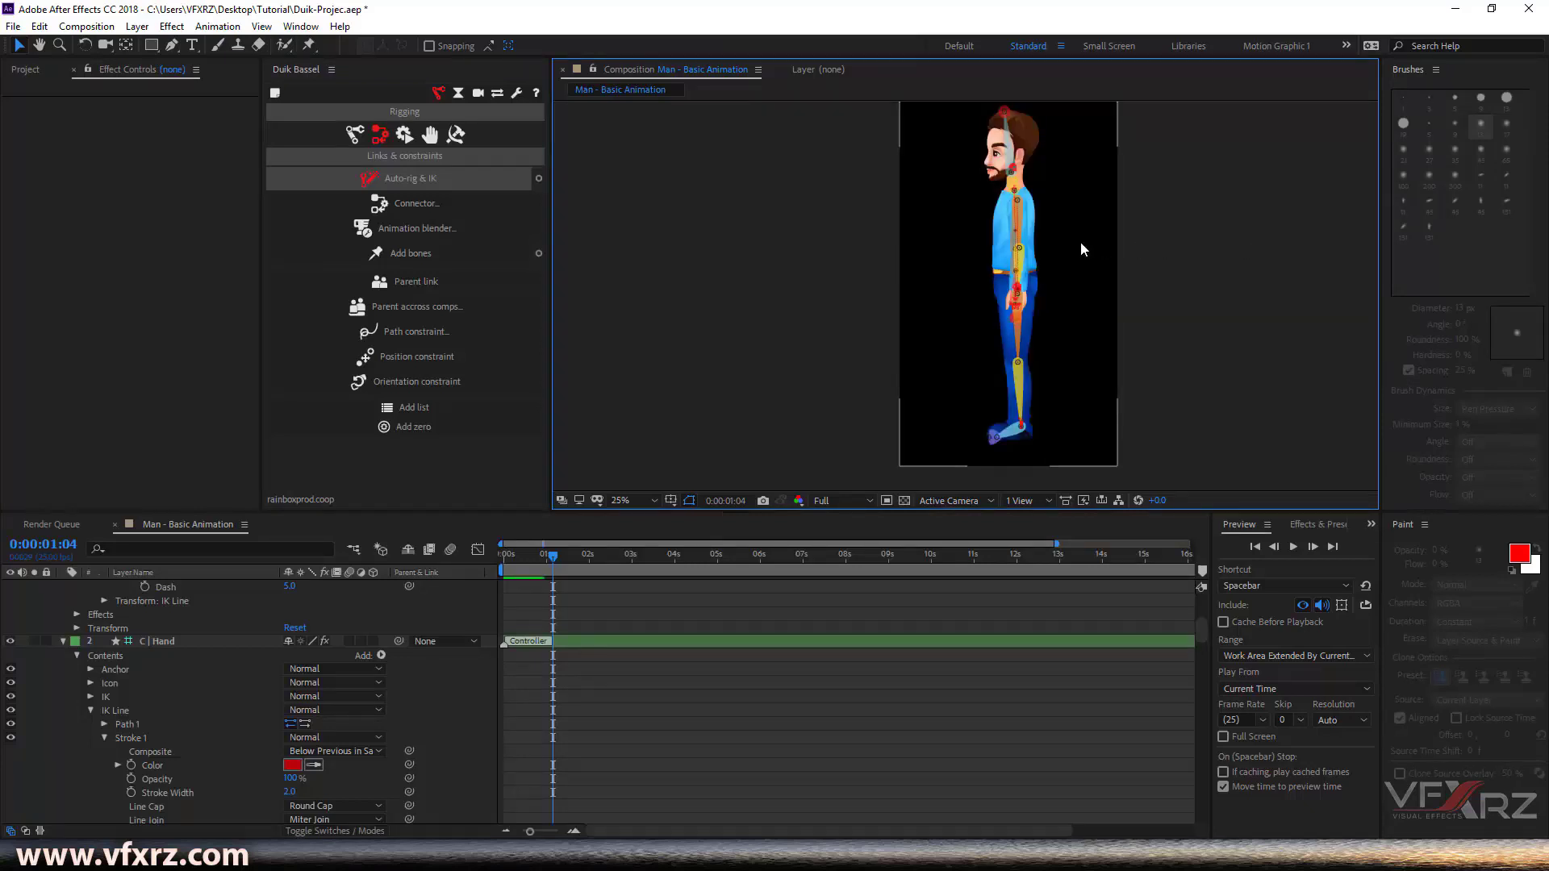
scroll(1028, 178, up, 1)
scroll(1028, 178, up, 4)
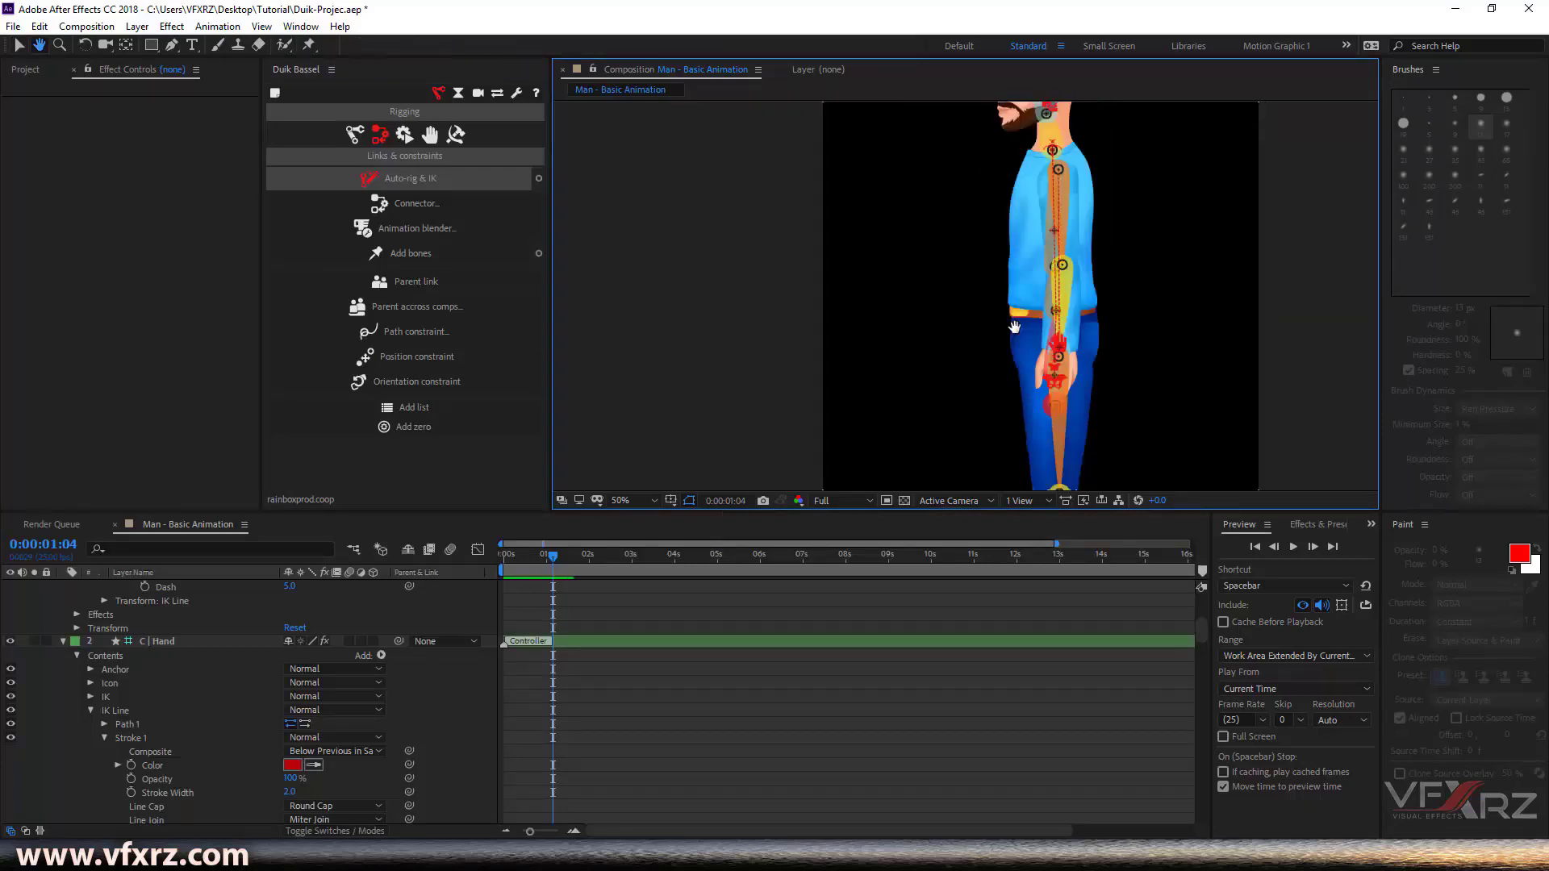
click(1048, 193)
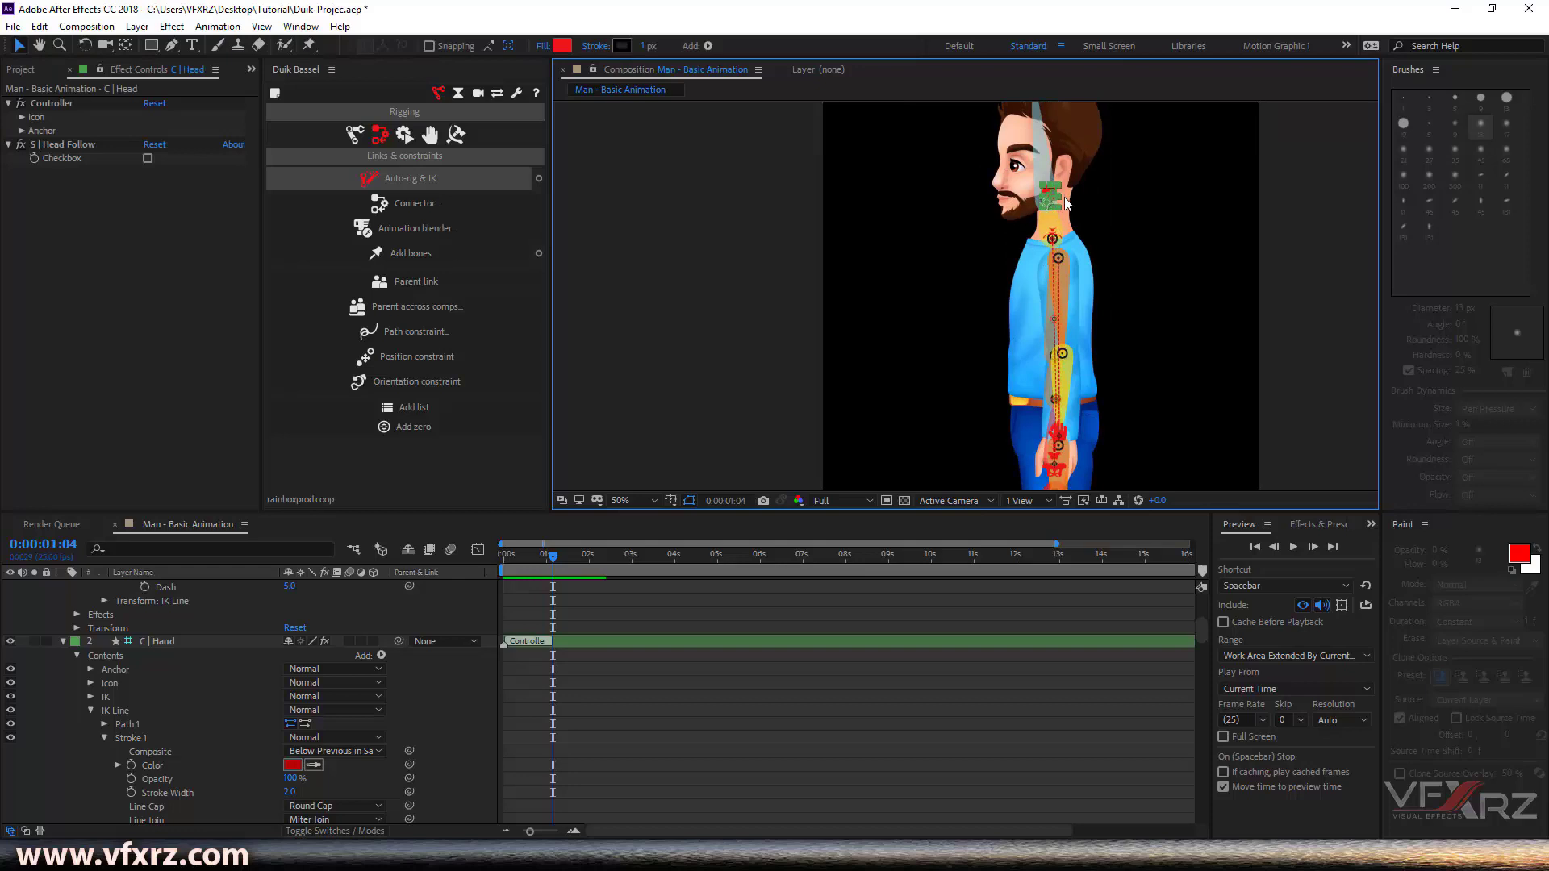
scroll(1057, 202, up, 2)
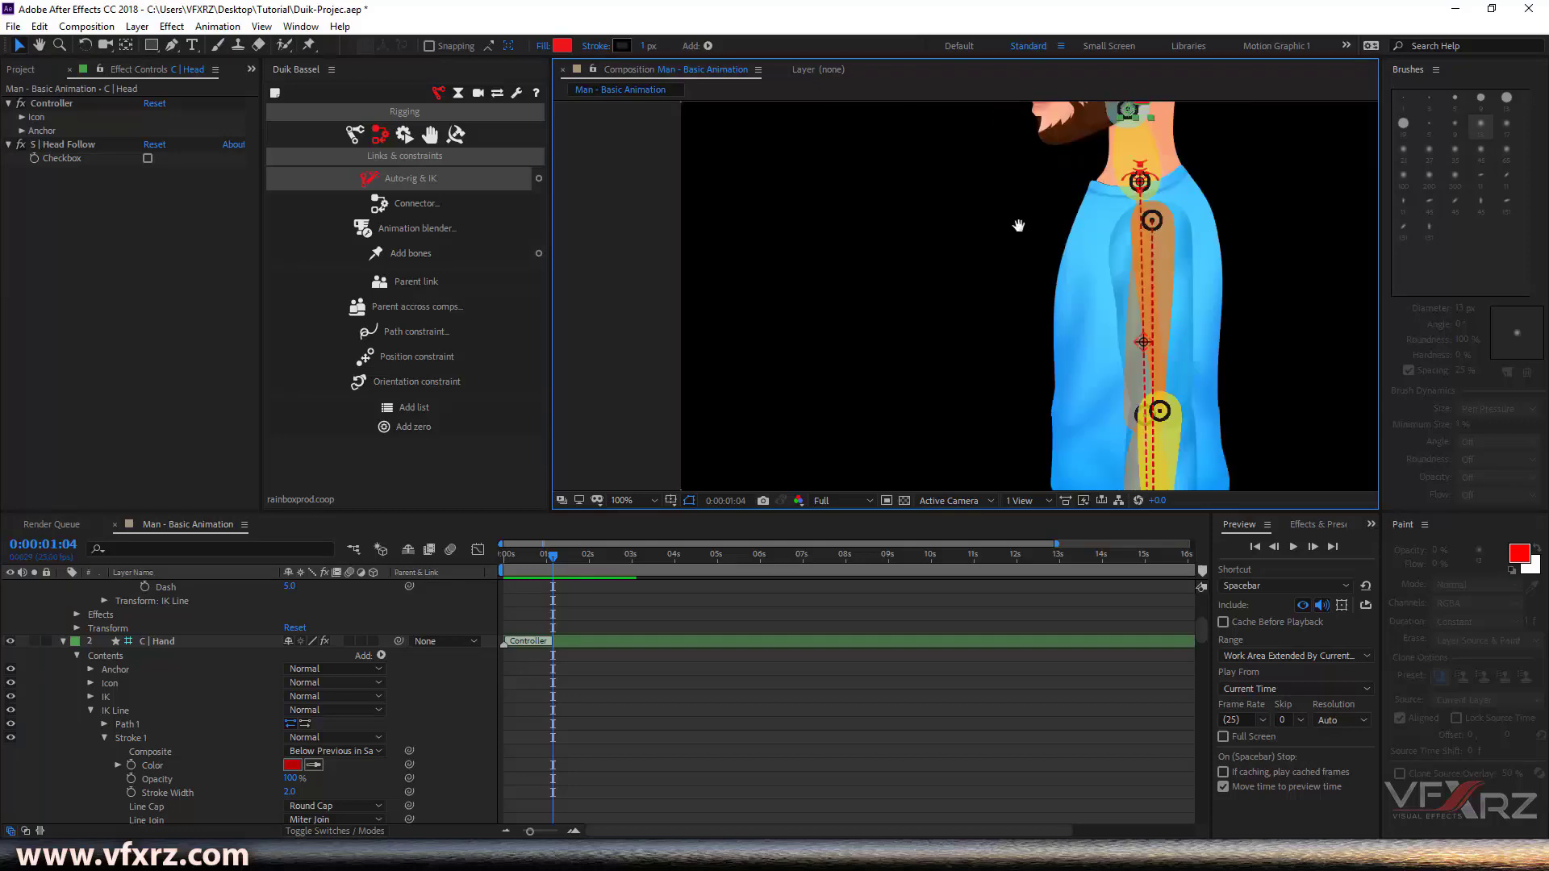
scroll(1053, 234, up, 2)
click(1055, 253)
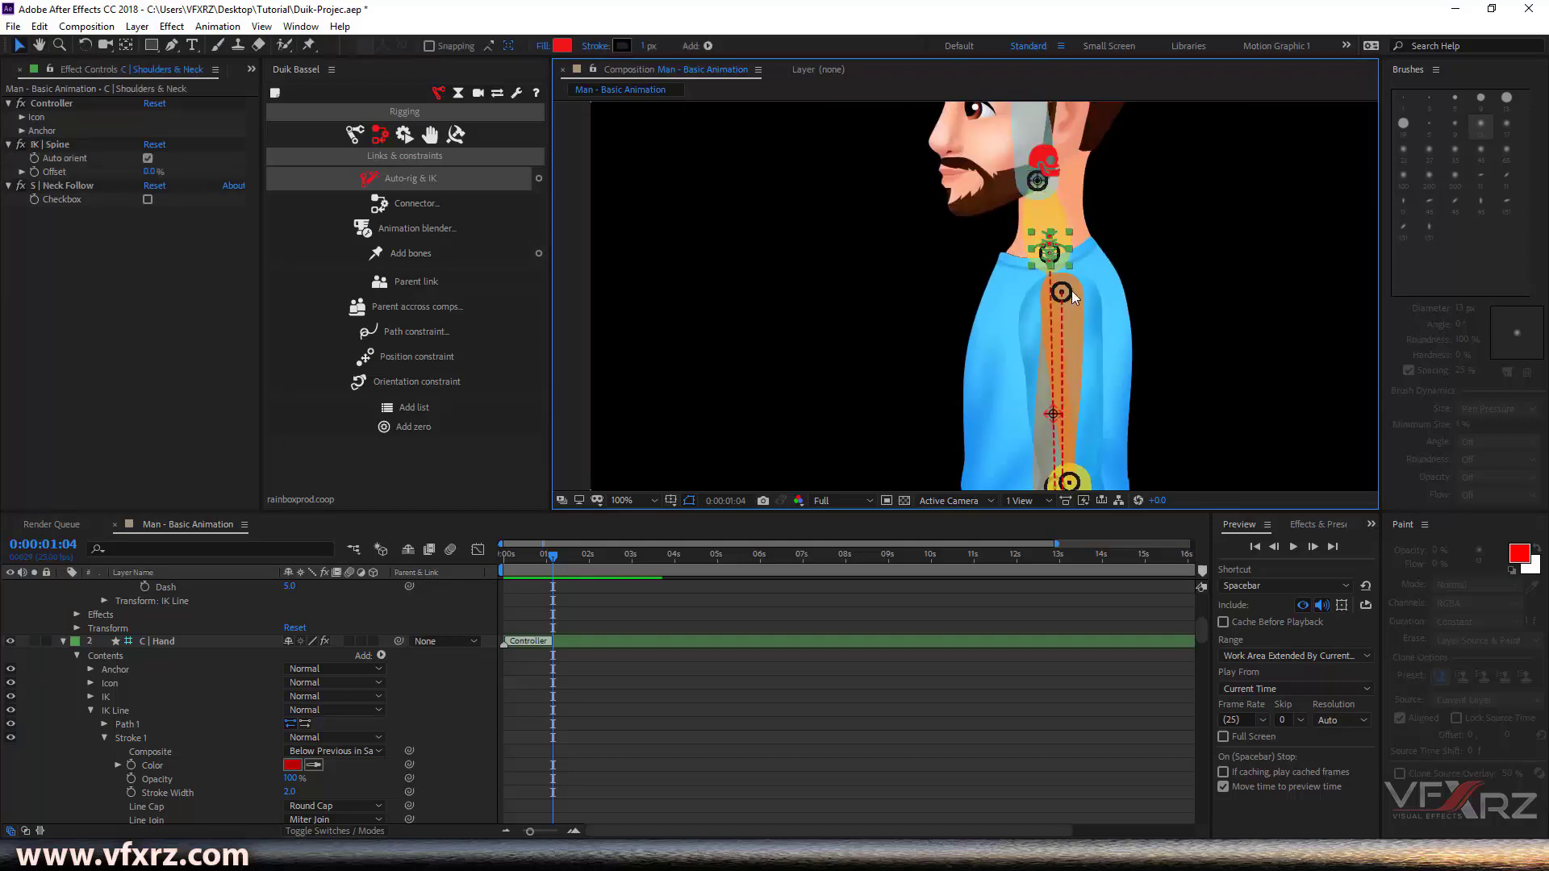
drag(1097, 360, 1064, 158)
scroll(1080, 403, down, 1)
drag(1072, 396, 1080, 319)
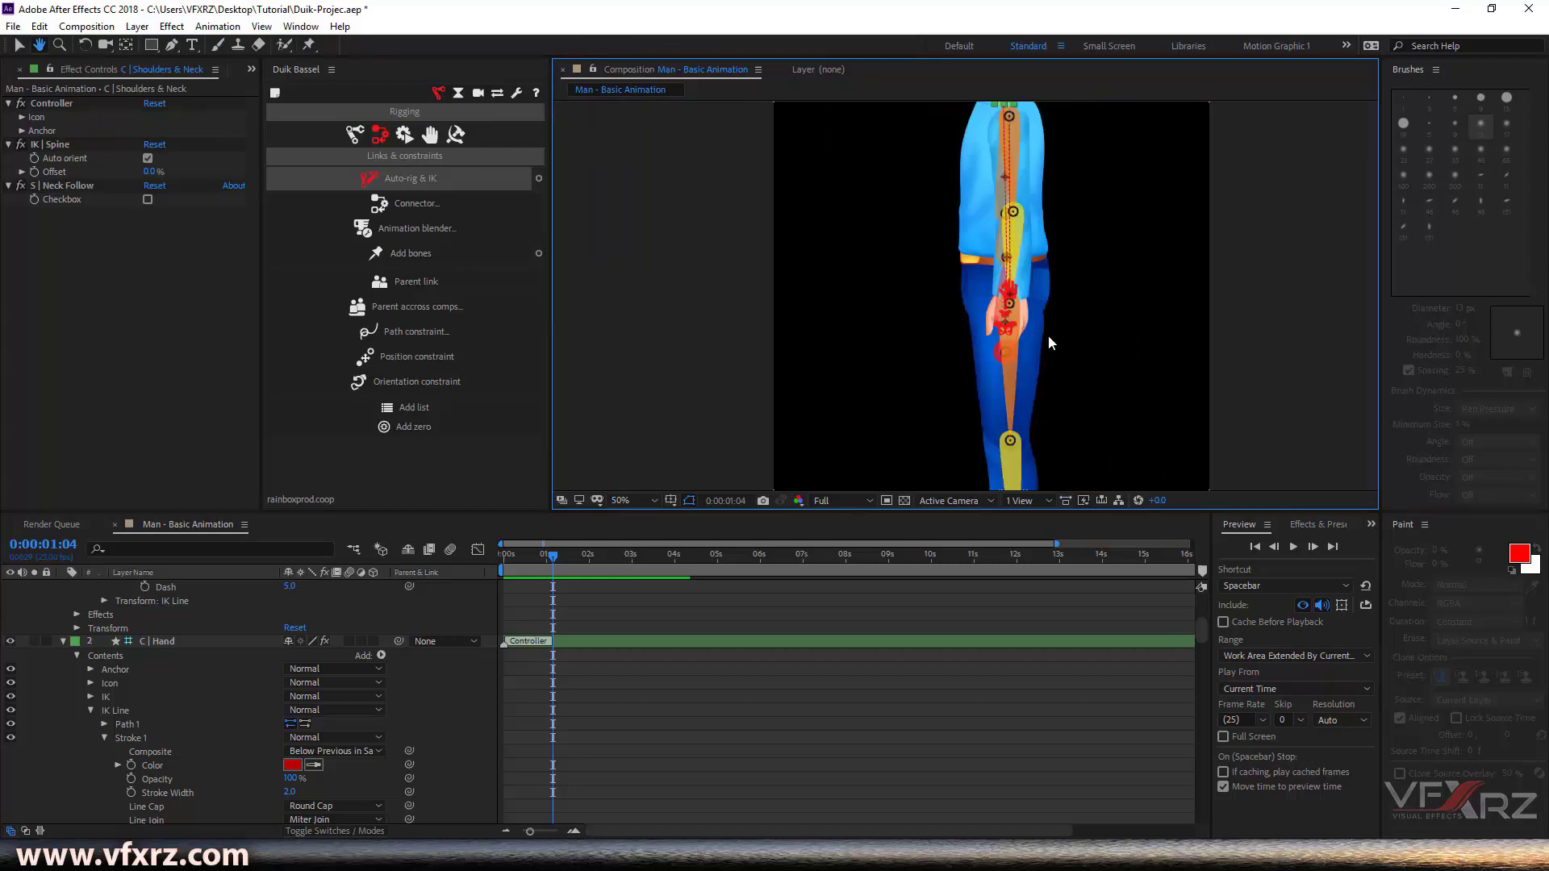
Test the rig by moving the C | Hand 2 and C | Hips controllers, and undo the moves
click(1012, 288)
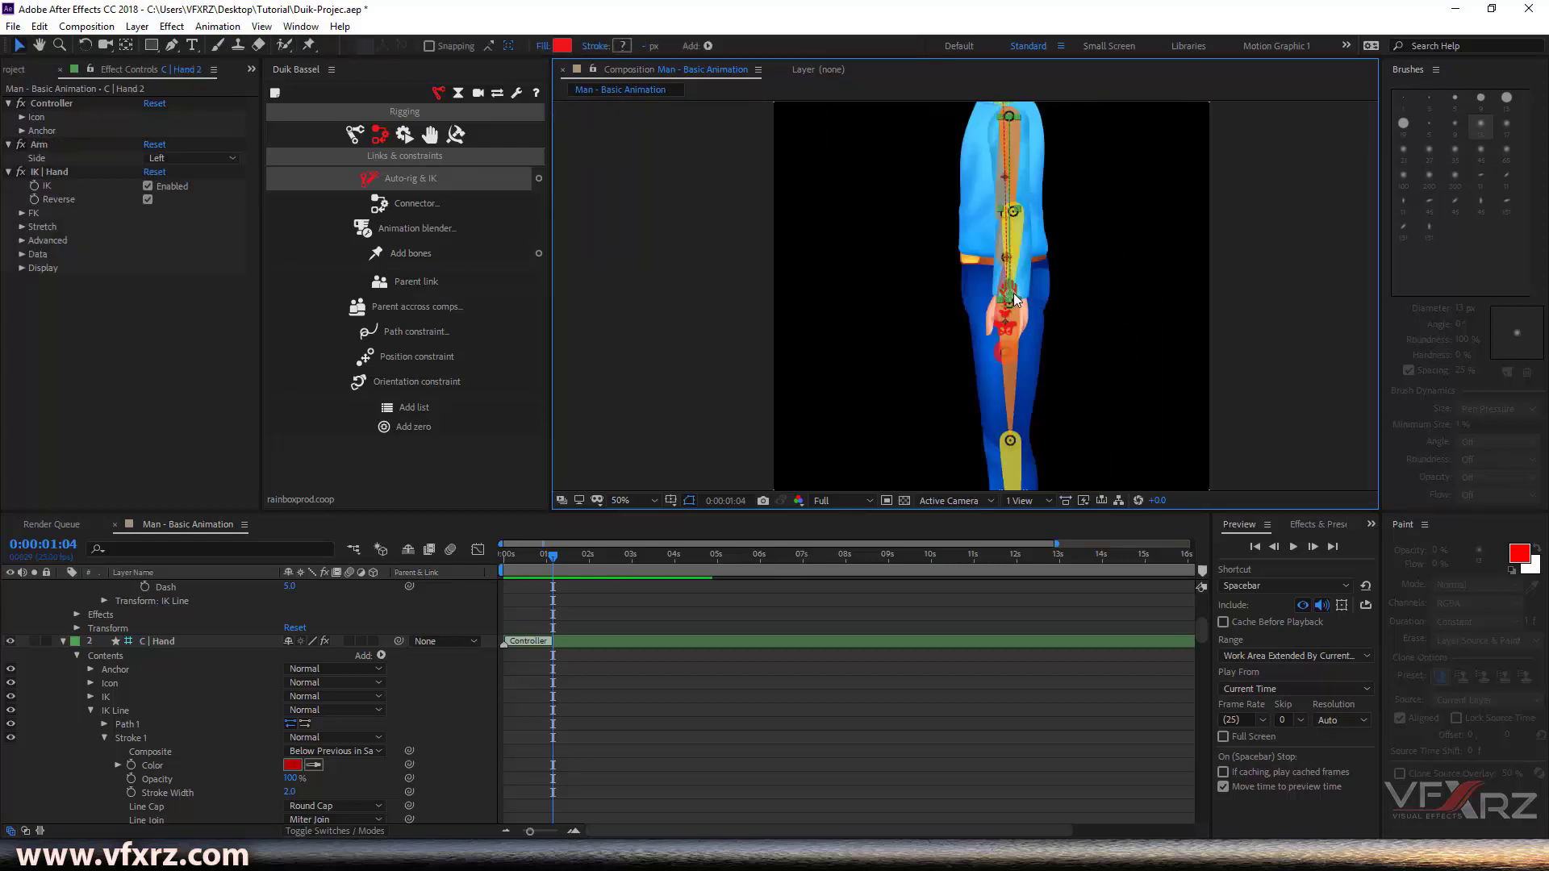
drag(1003, 293, 887, 200)
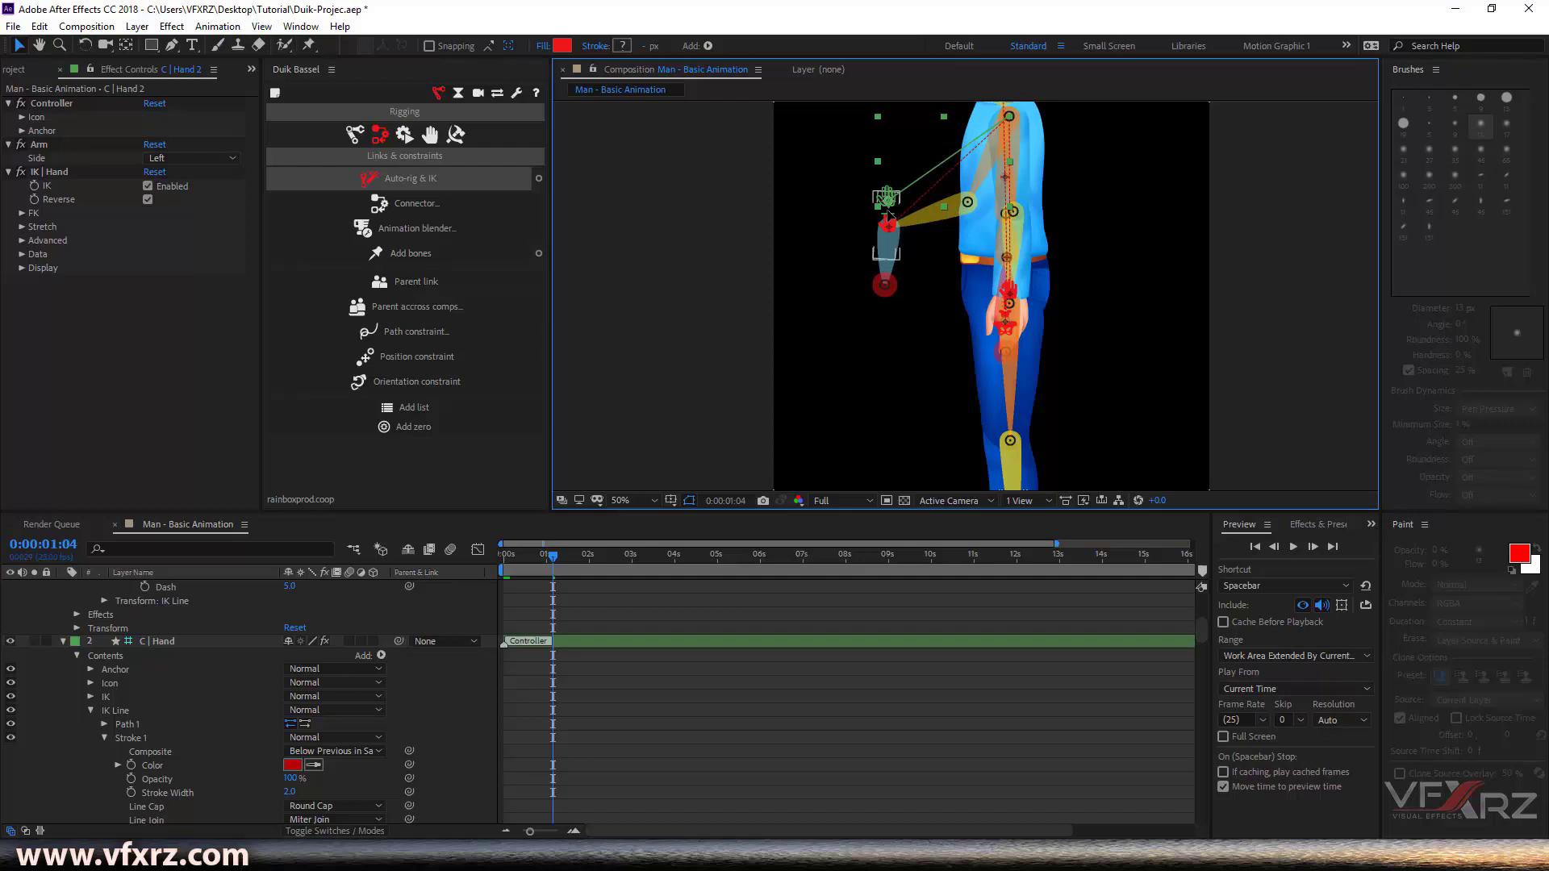
drag(1008, 294, 1072, 387)
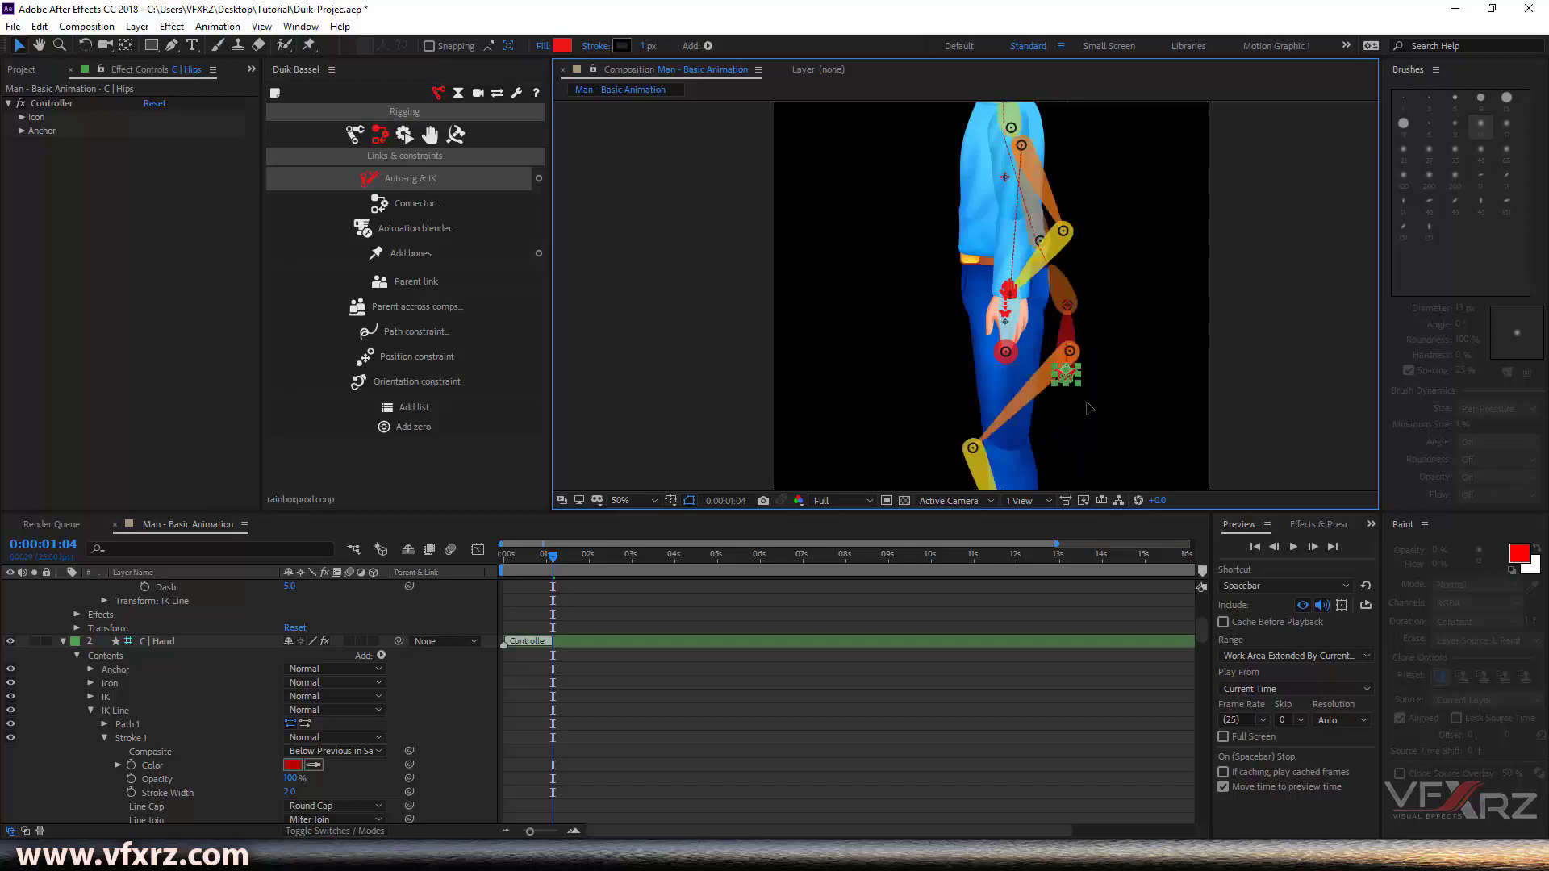
key(comma)
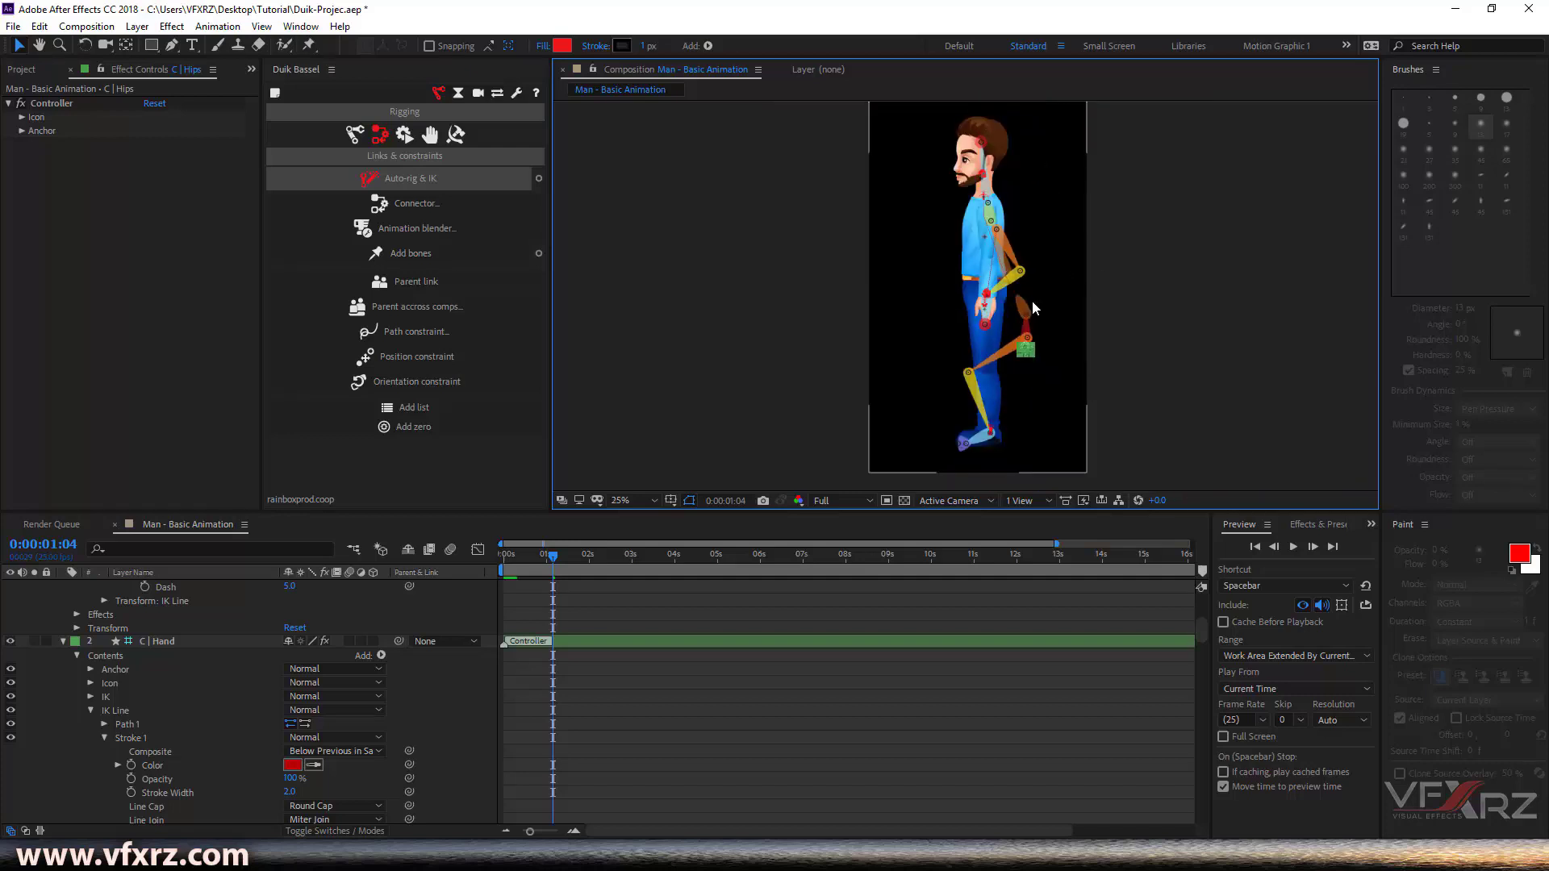
key(period)
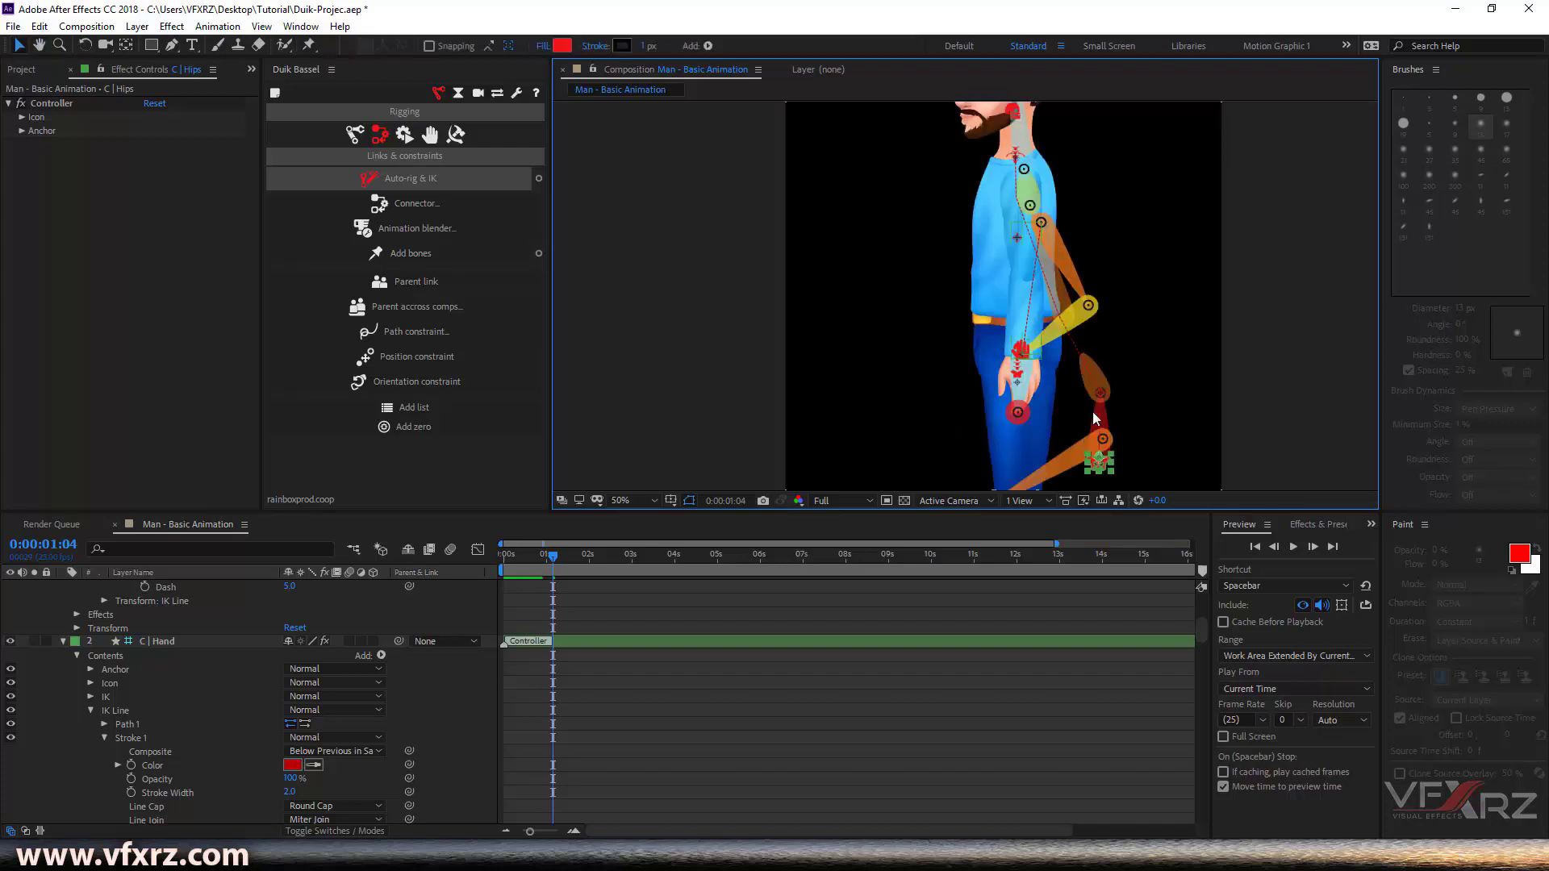
key(comma)
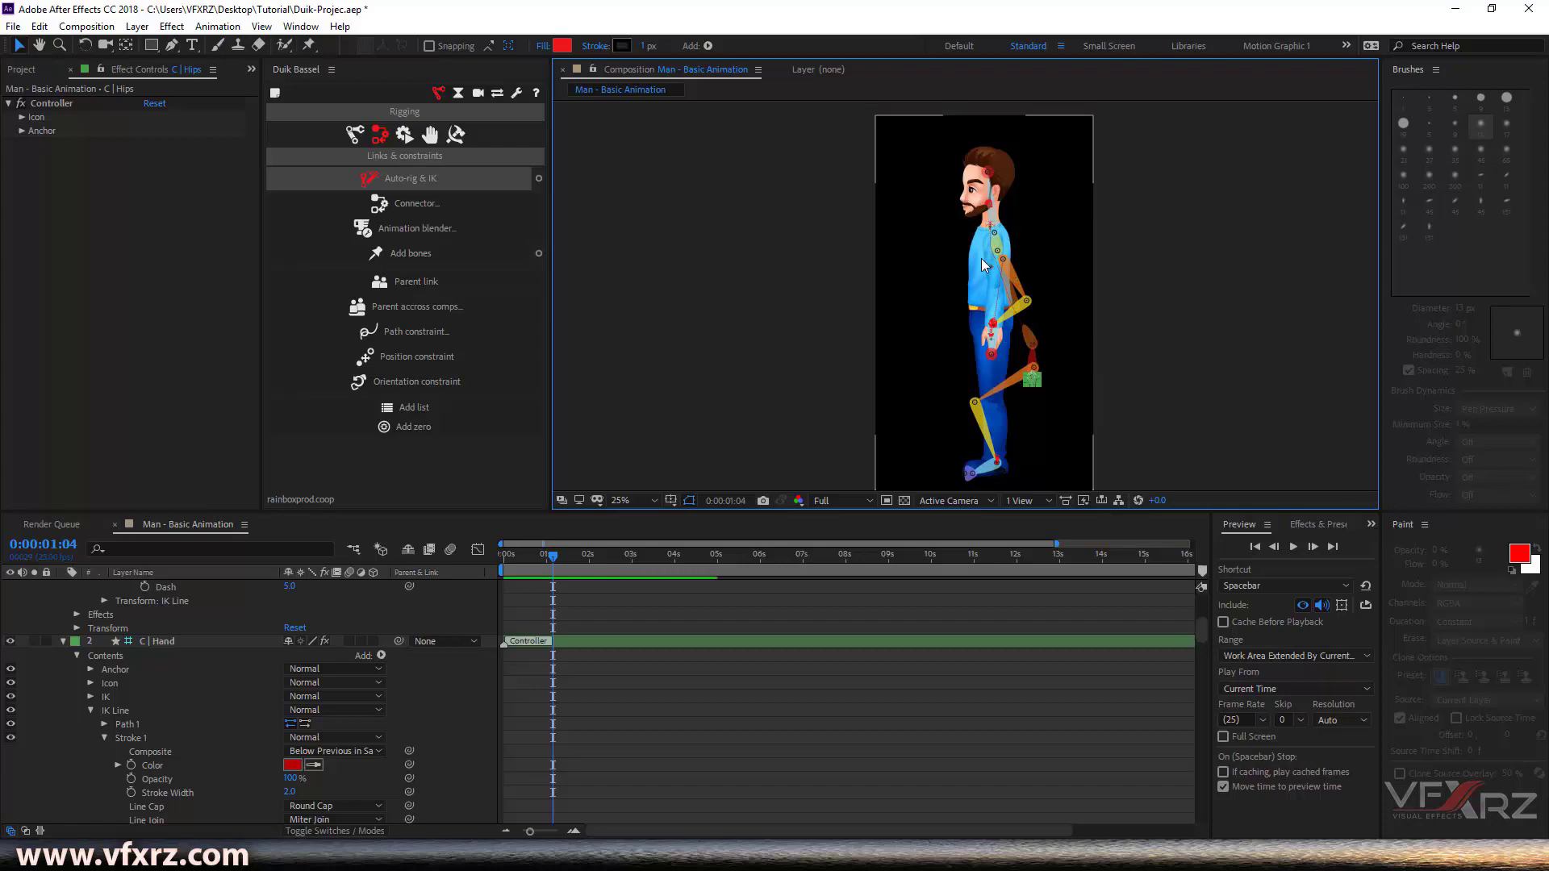
key(ctrl+z)
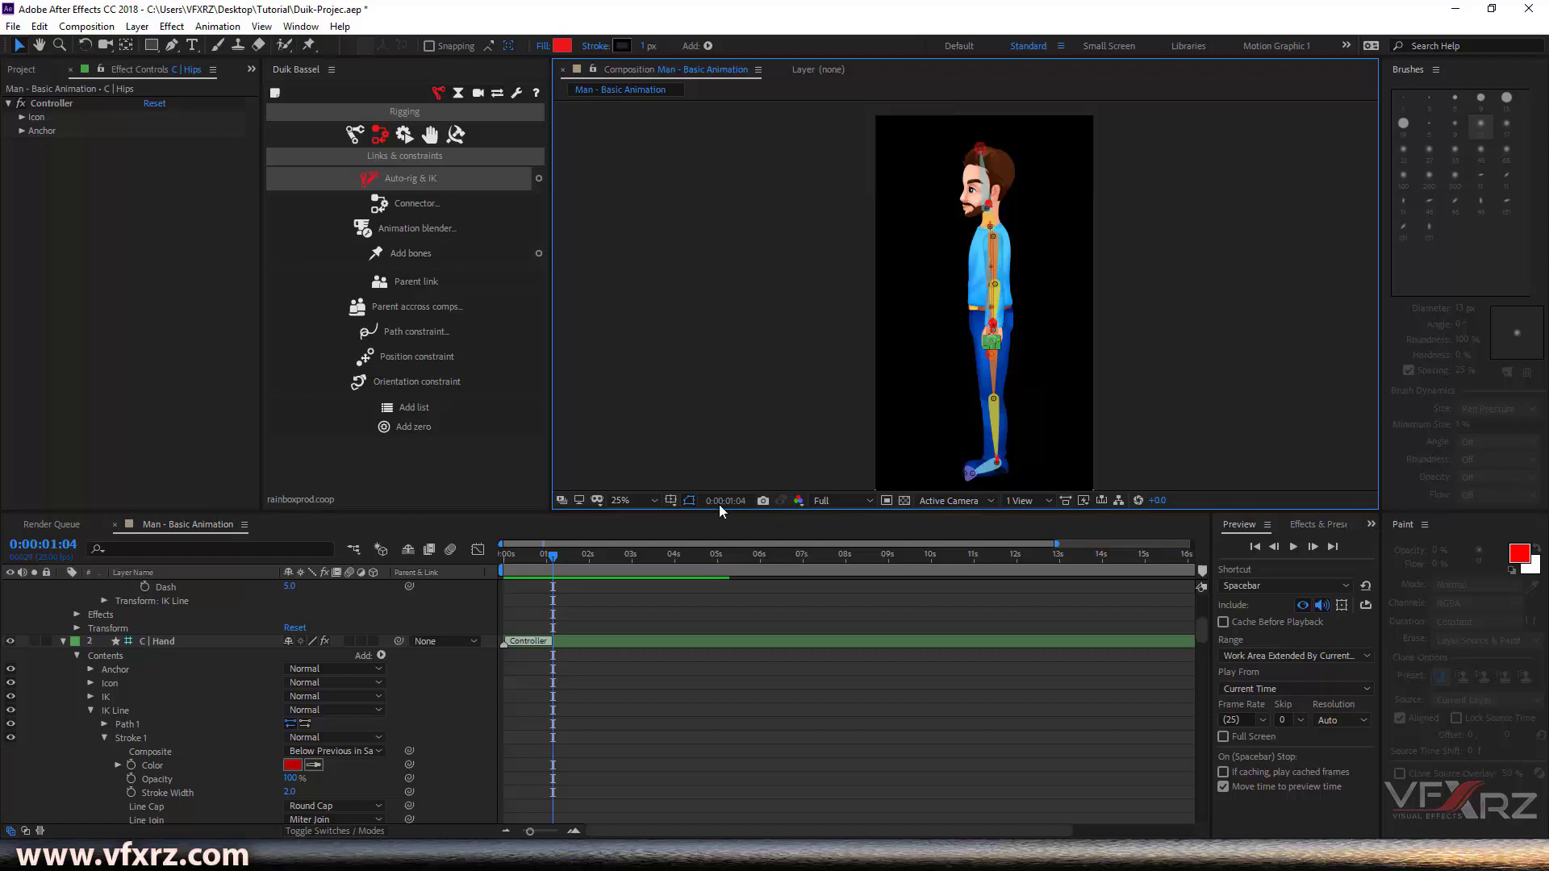
Collapse the expanded properties of all layers and enlarge the timeline to show more of the layer list
drag(724, 511, 723, 482)
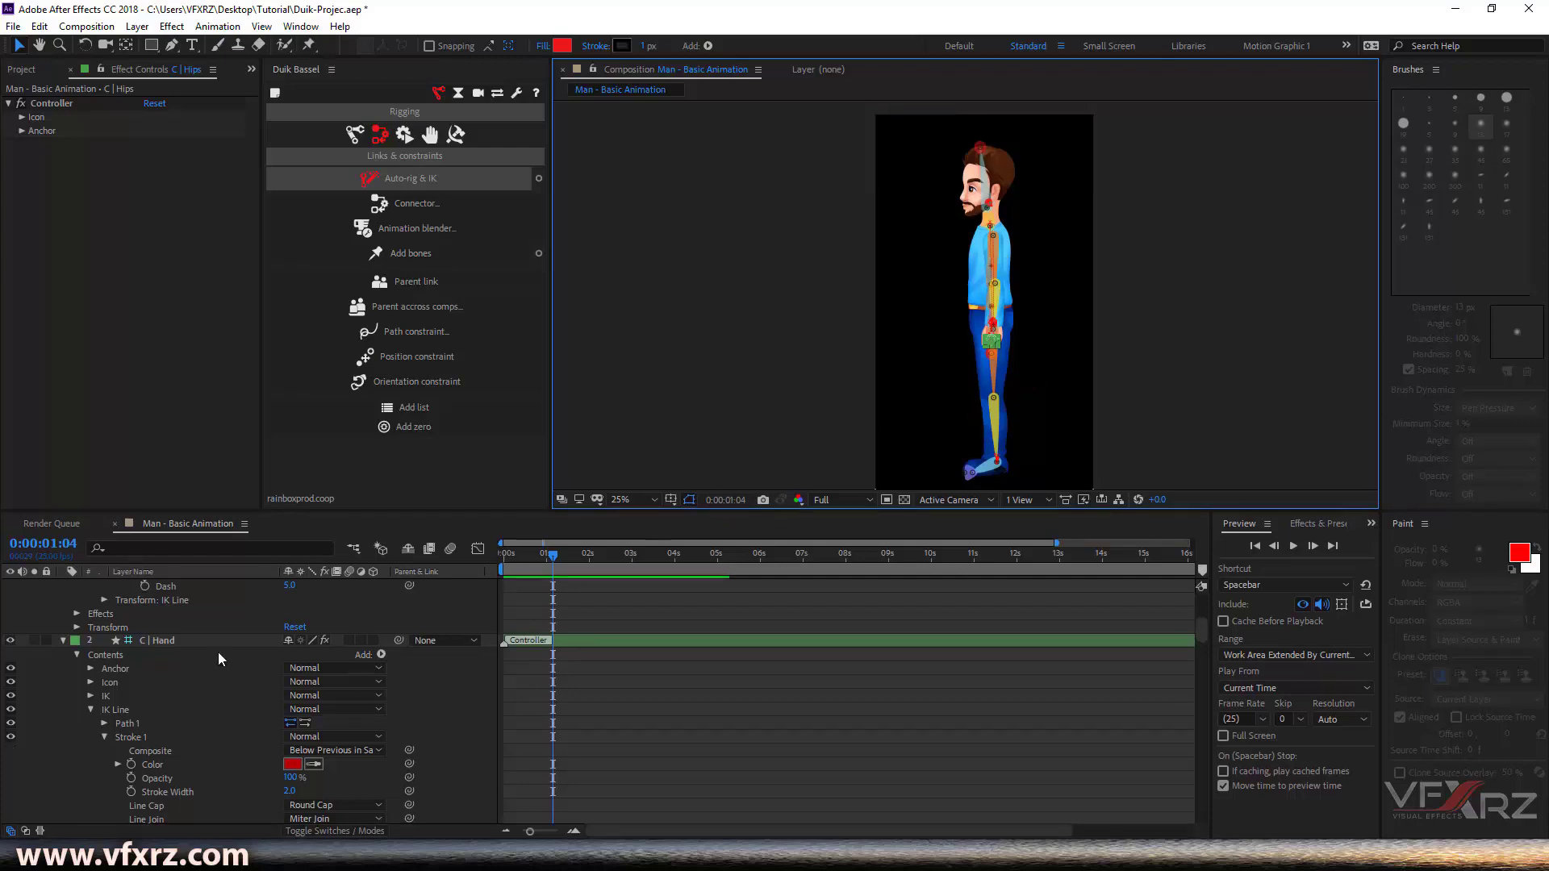
scroll(192, 645, up, 5)
click(172, 557)
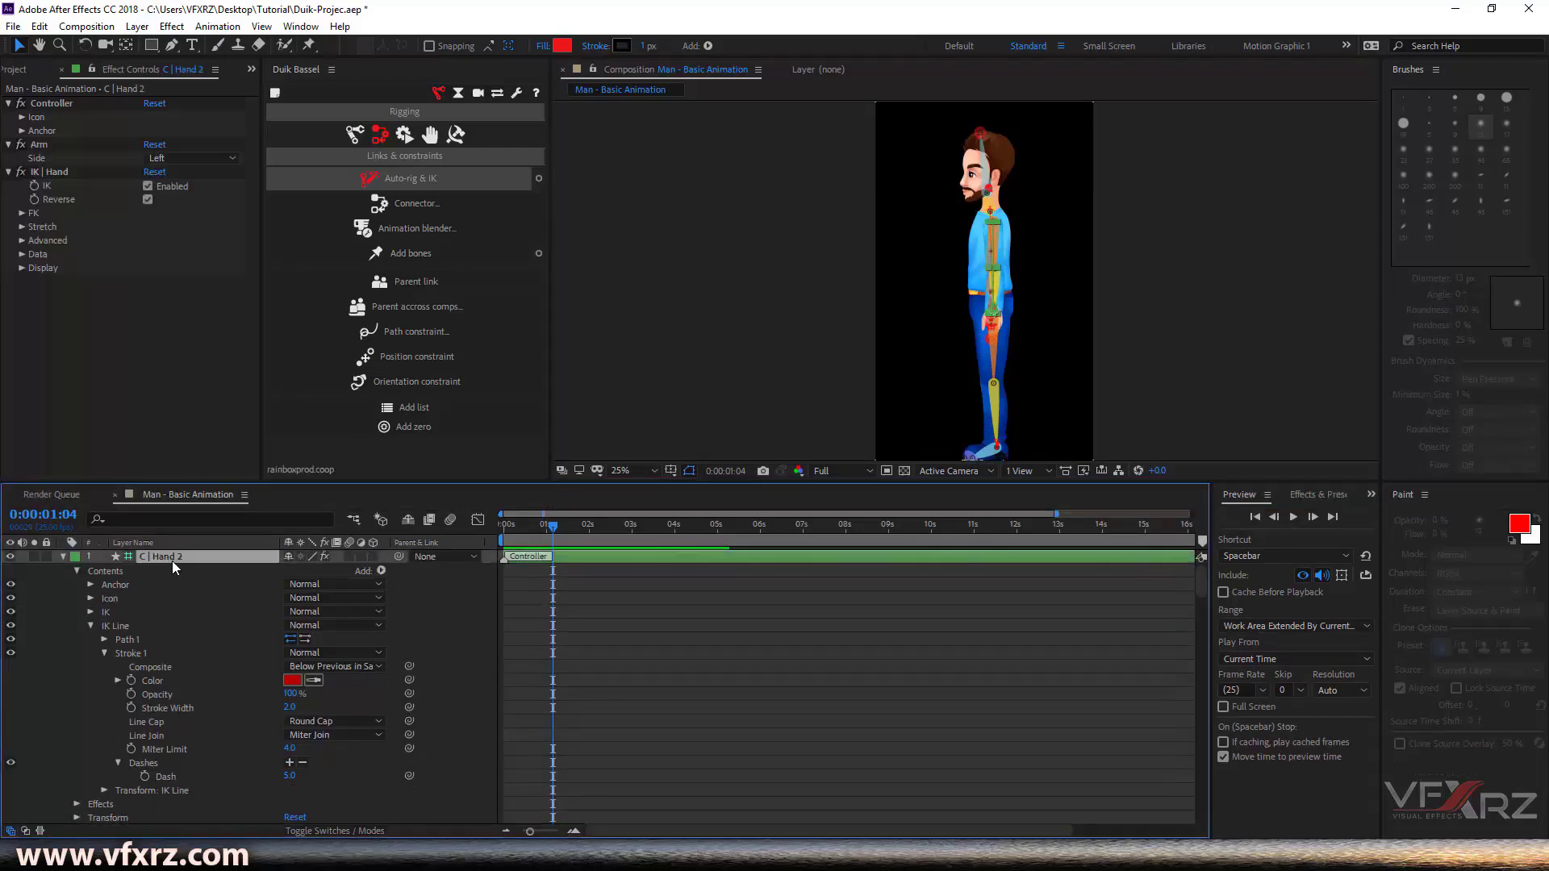
click(60, 616)
key(p)
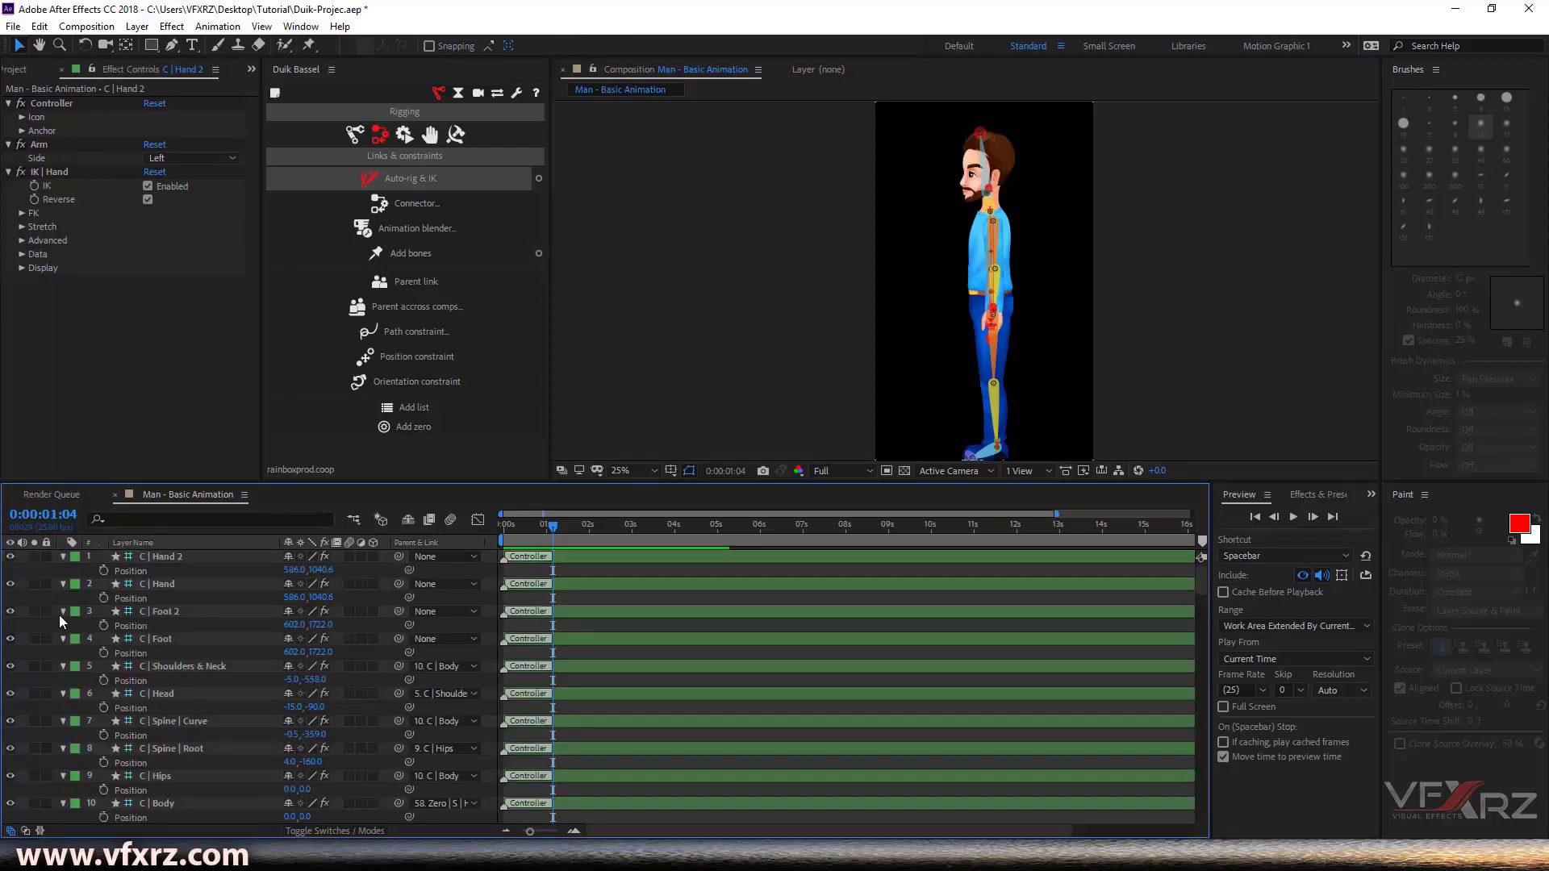
key(p)
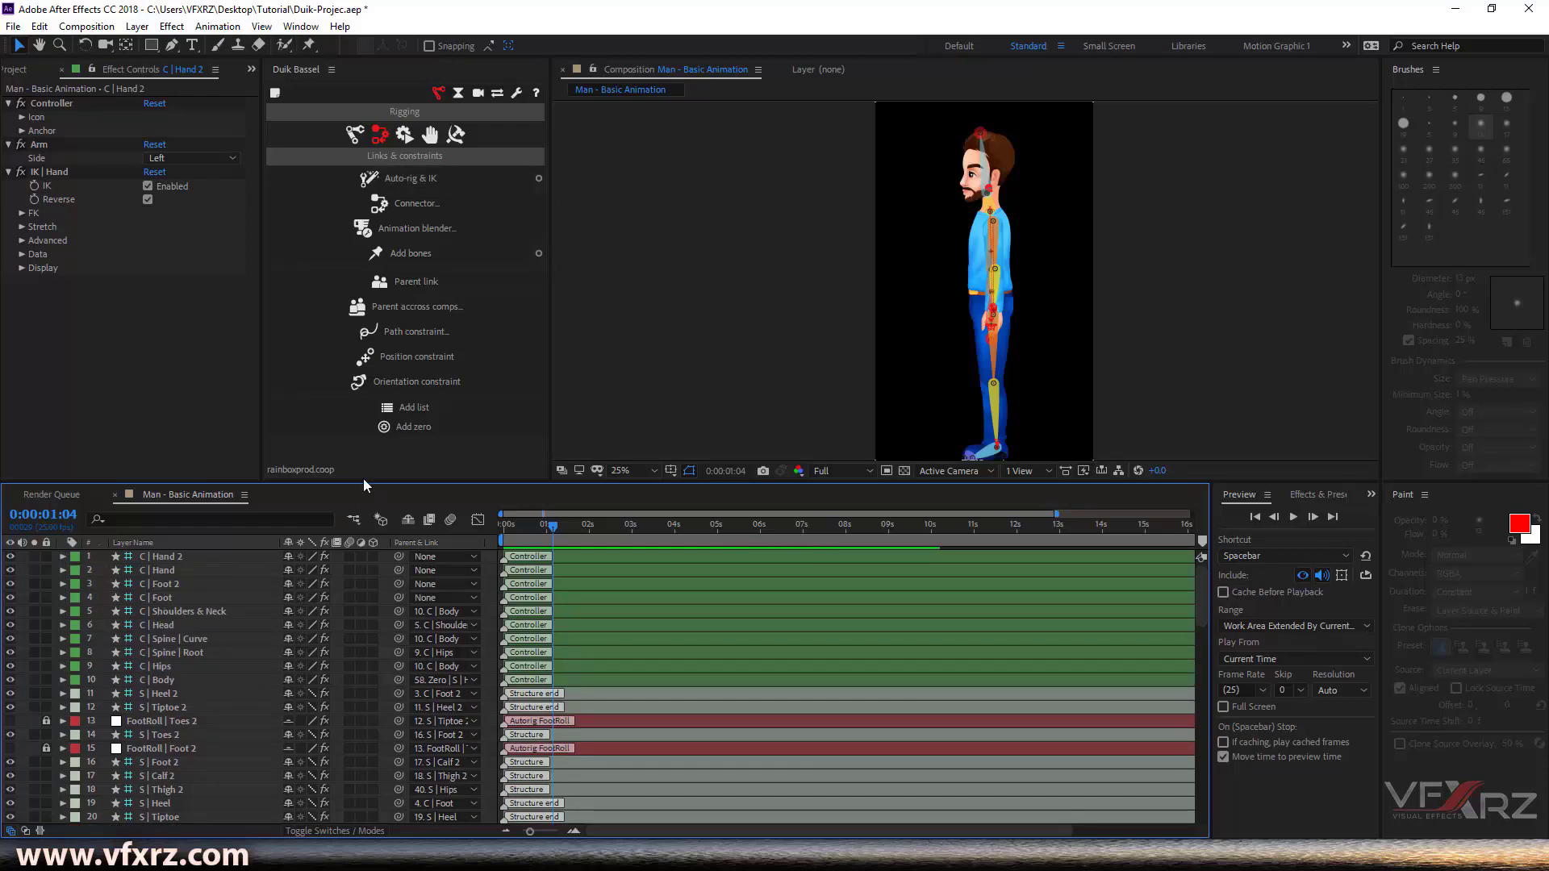
drag(405, 292, 421, 152)
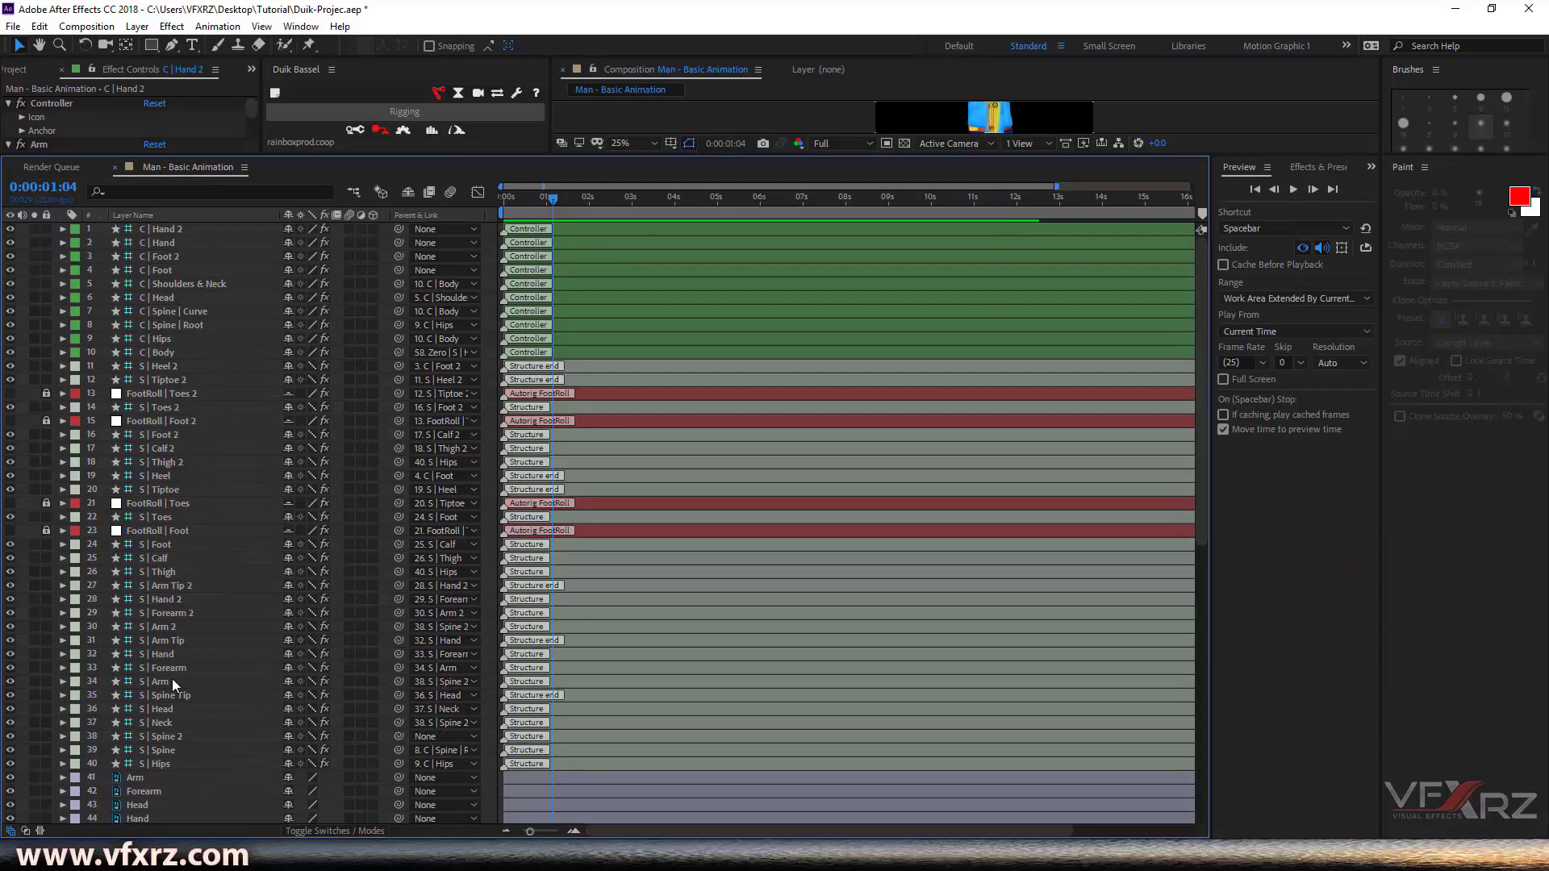
Review the layer list, comparing the C controller layers, the S structure layers and the artwork layers
scroll(171, 719, down, 3)
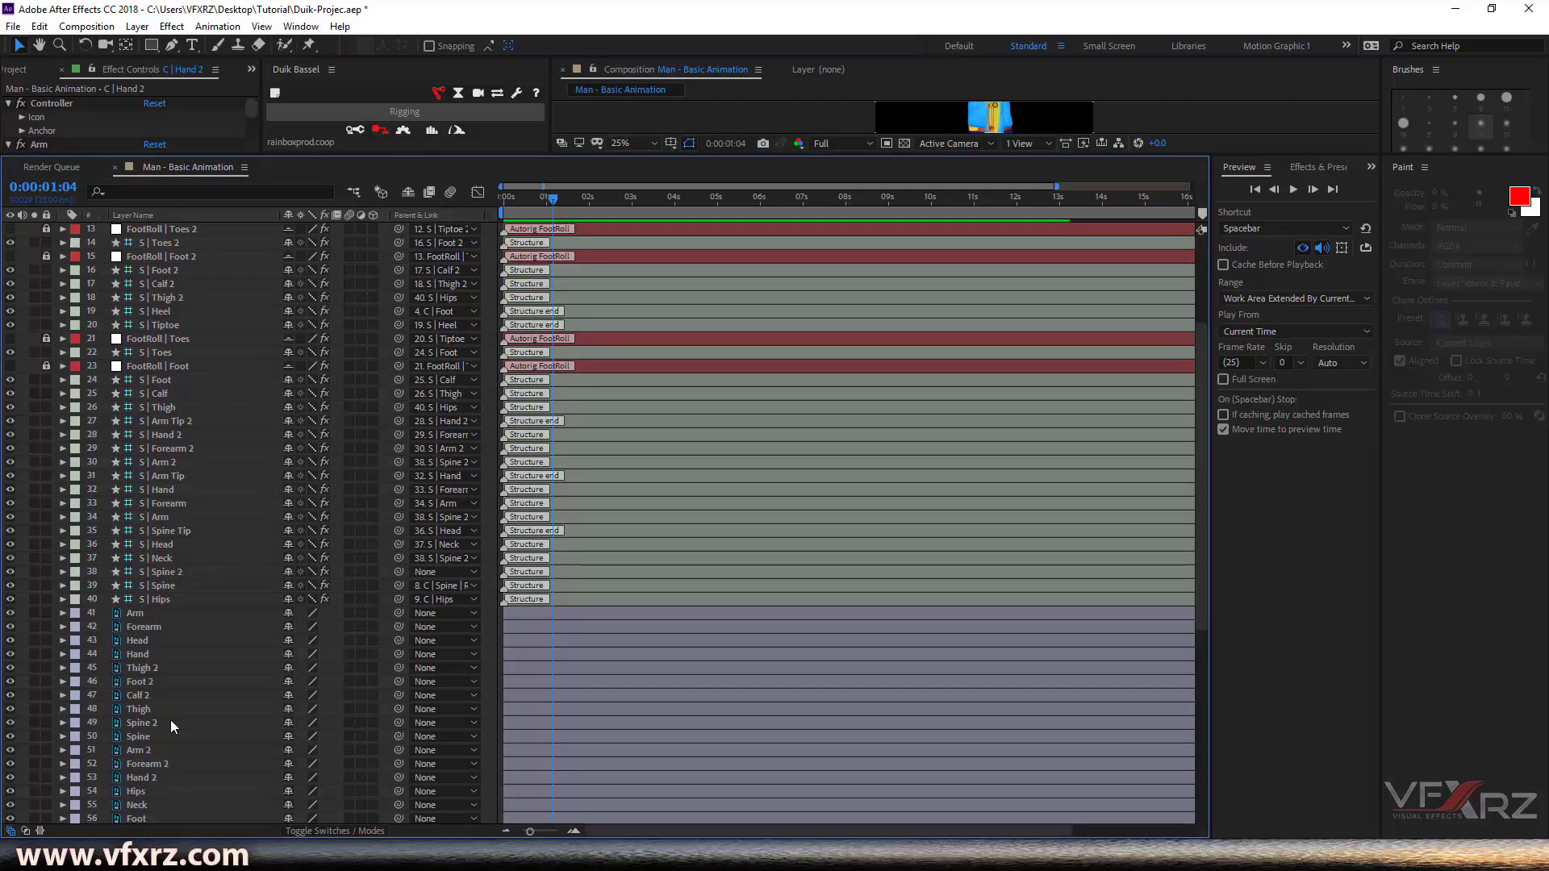
scroll(192, 643, up, 3)
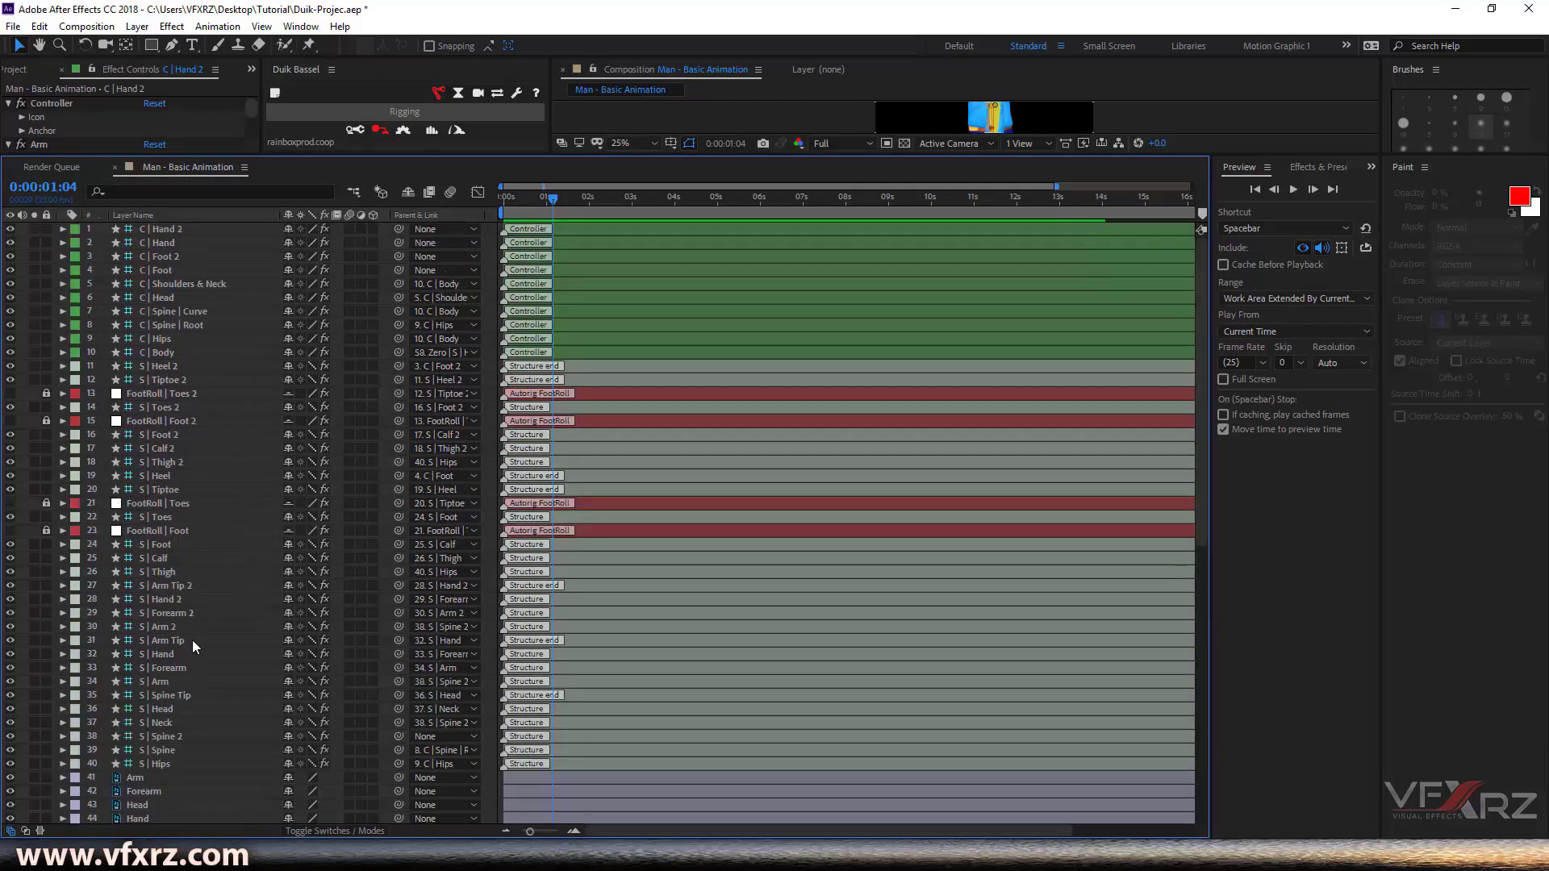
click(159, 380)
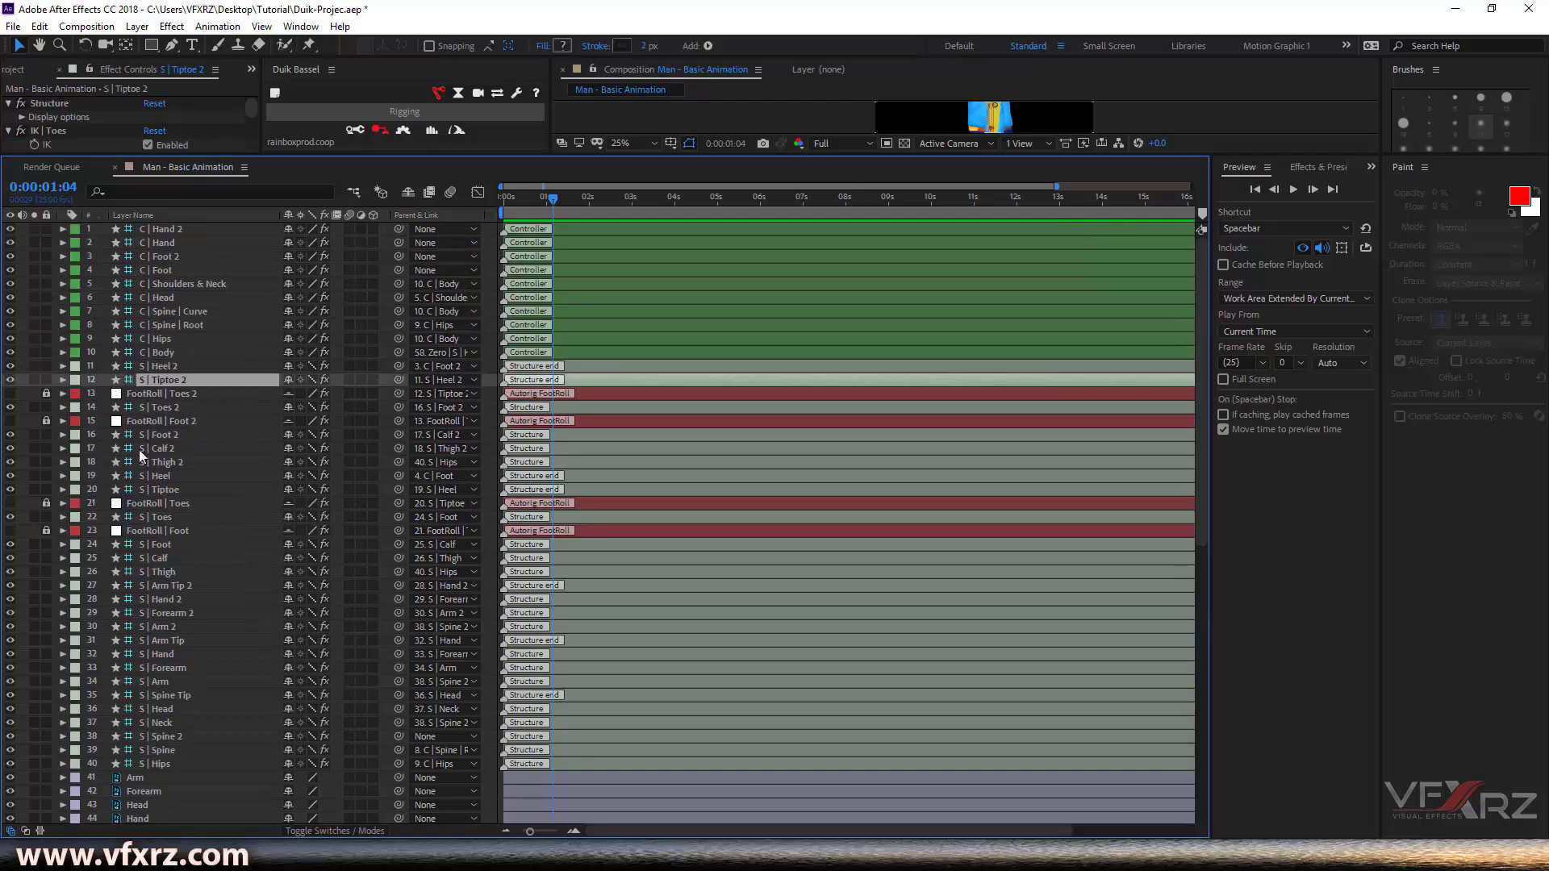
click(142, 368)
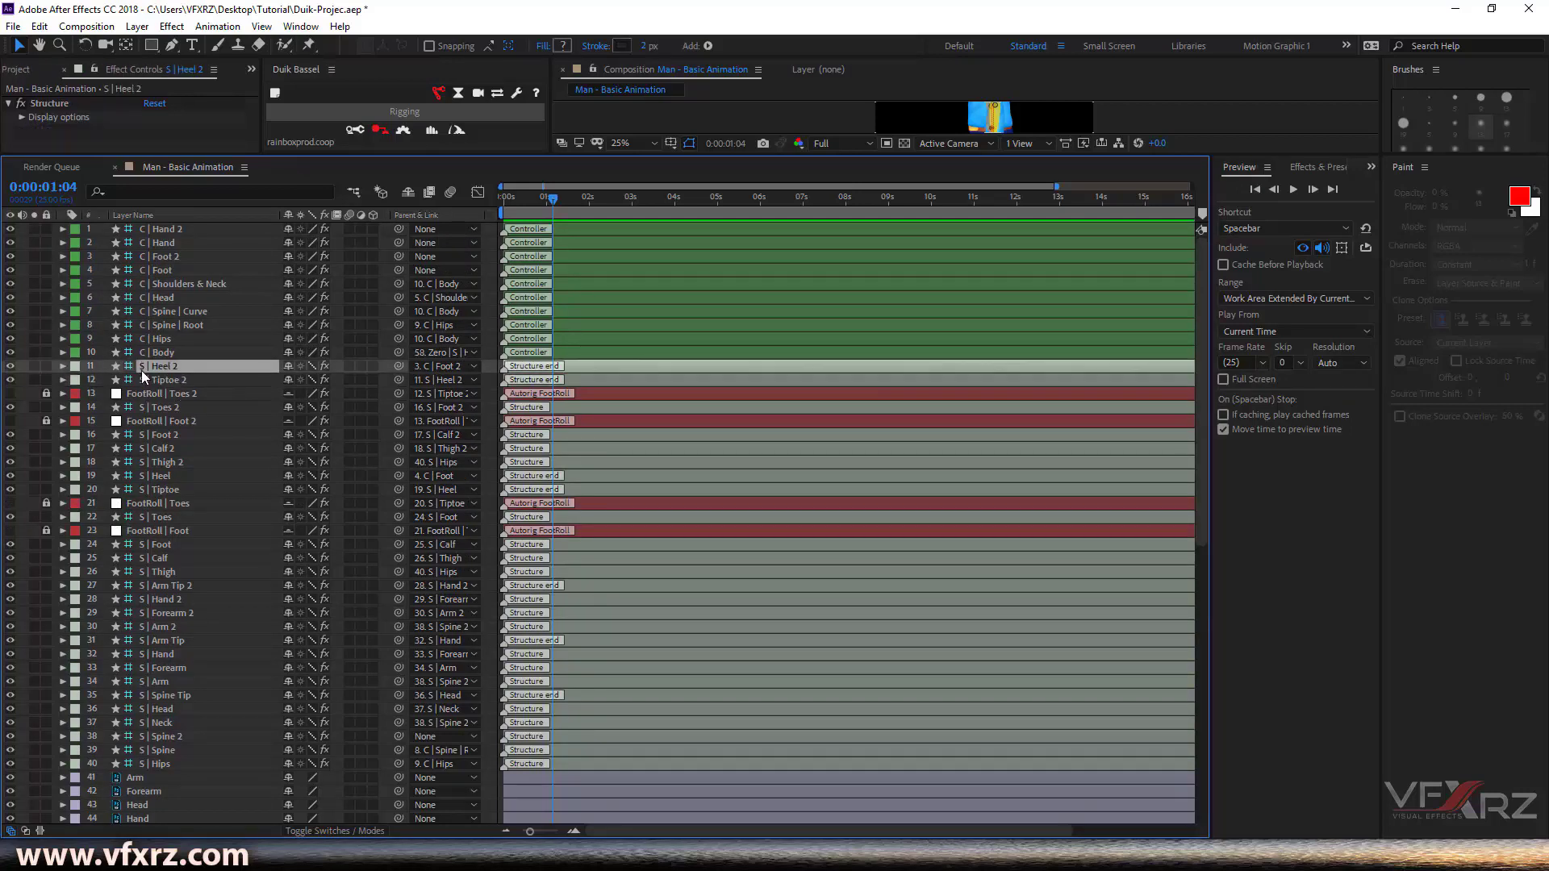
click(173, 351)
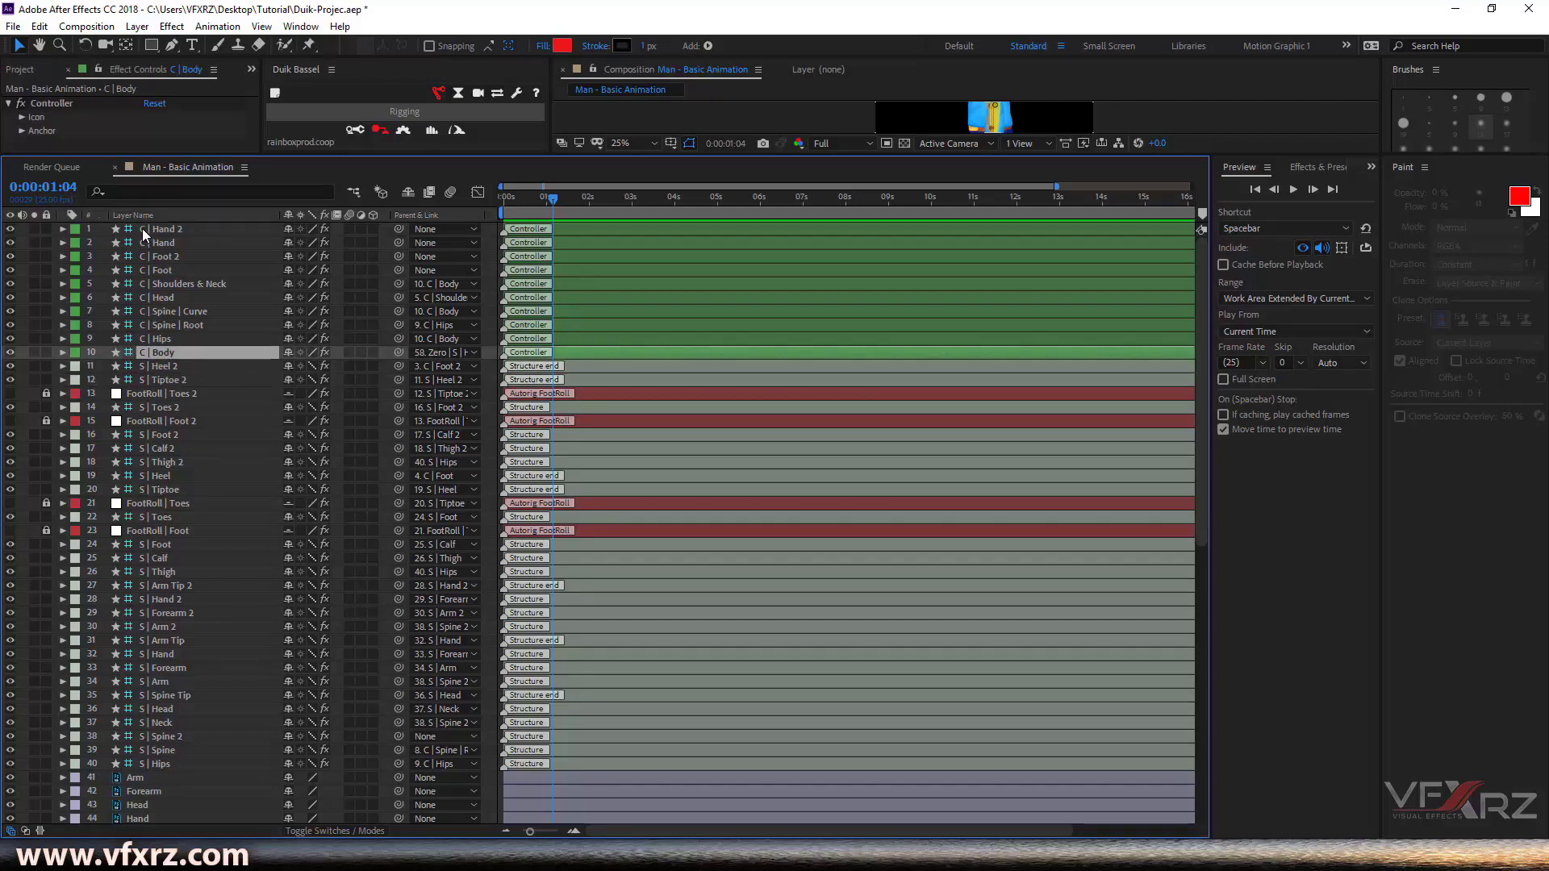
click(176, 229)
click(176, 259)
click(175, 297)
click(170, 352)
click(137, 368)
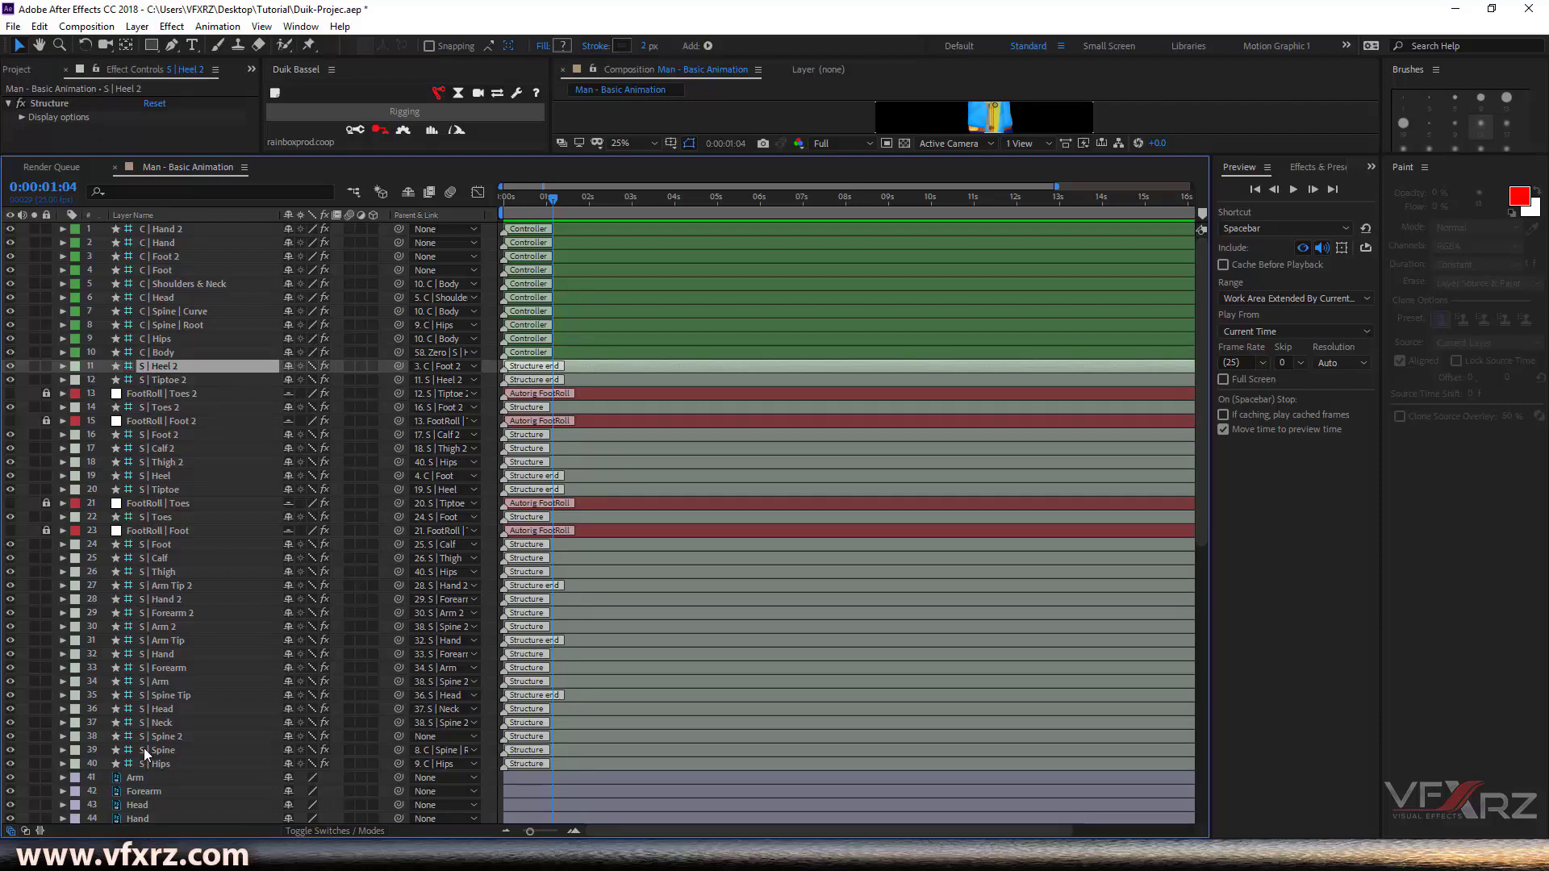
Parent the Arm artwork layer to S | Arm and the Forearm layer to S | Forearm
scroll(167, 681, down, 3)
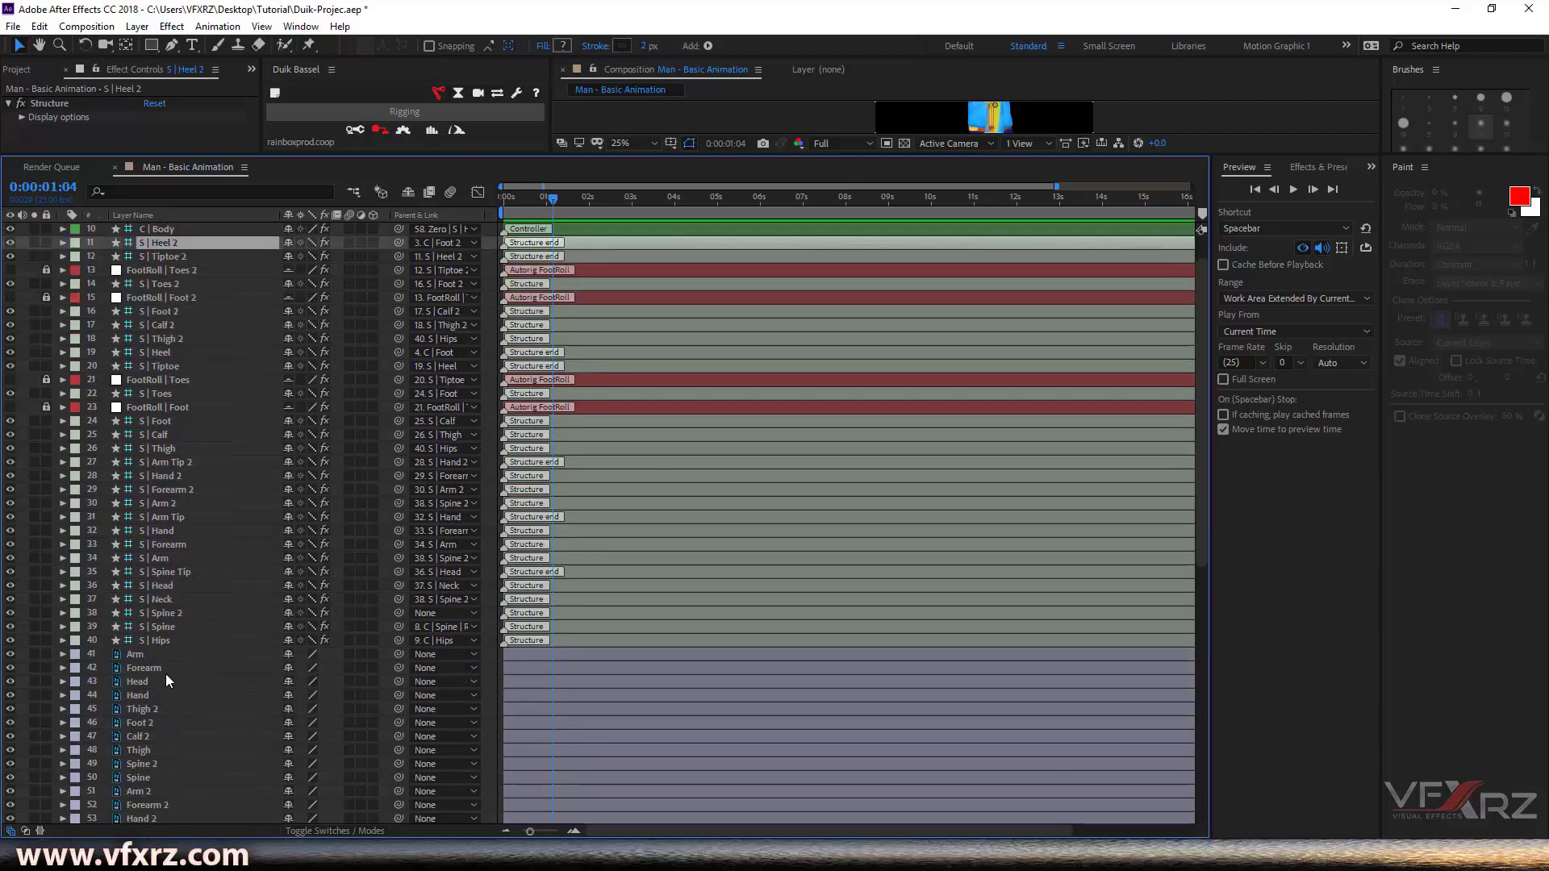
click(157, 654)
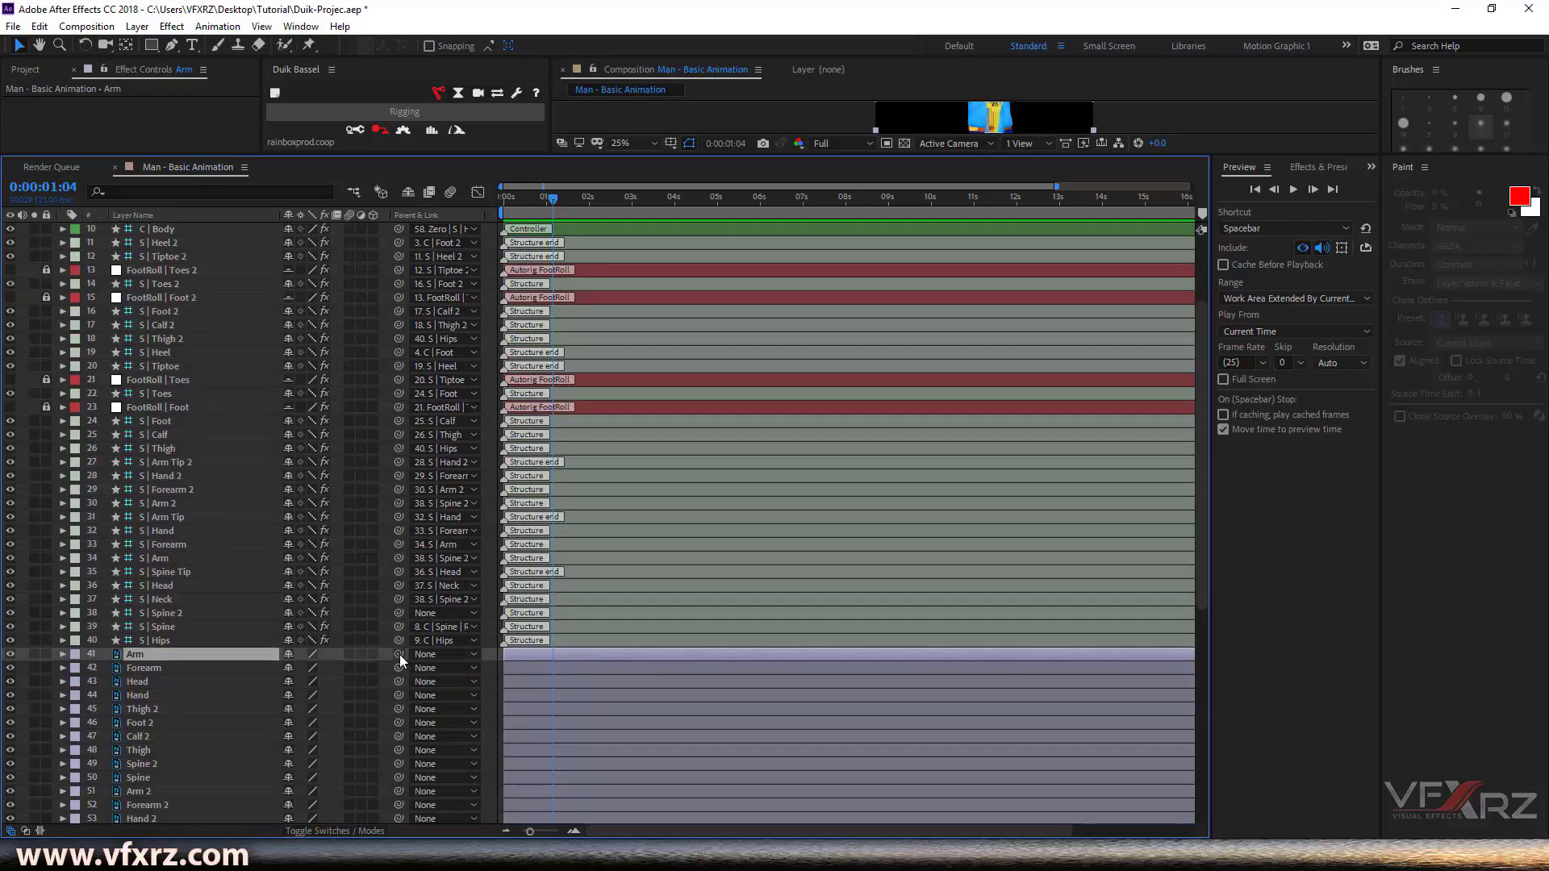
drag(395, 650, 182, 353)
drag(199, 512, 165, 553)
click(208, 671)
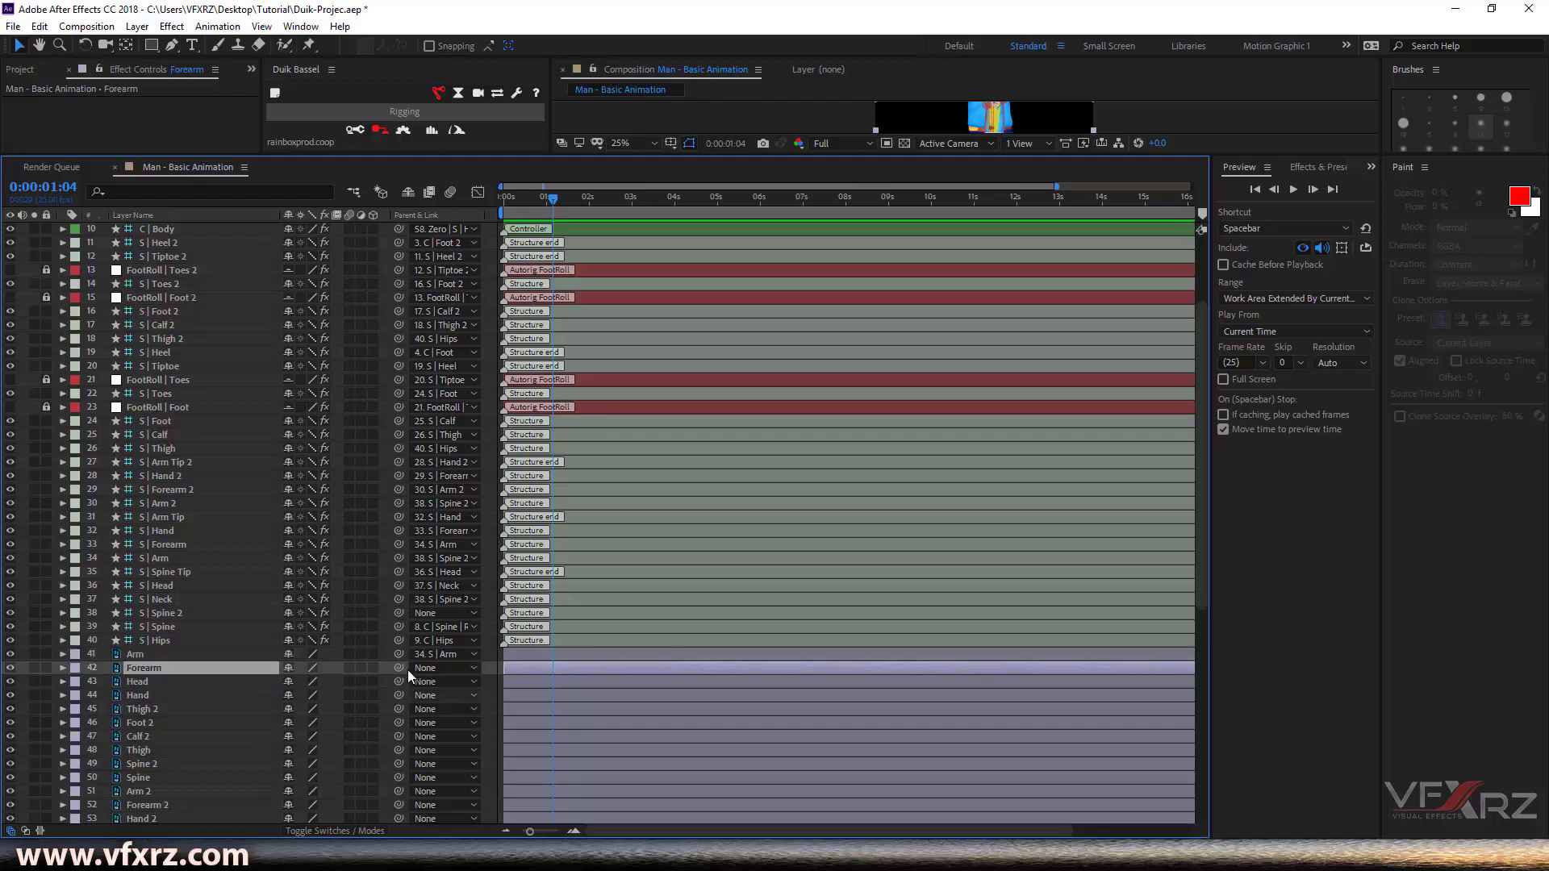
drag(398, 668, 216, 544)
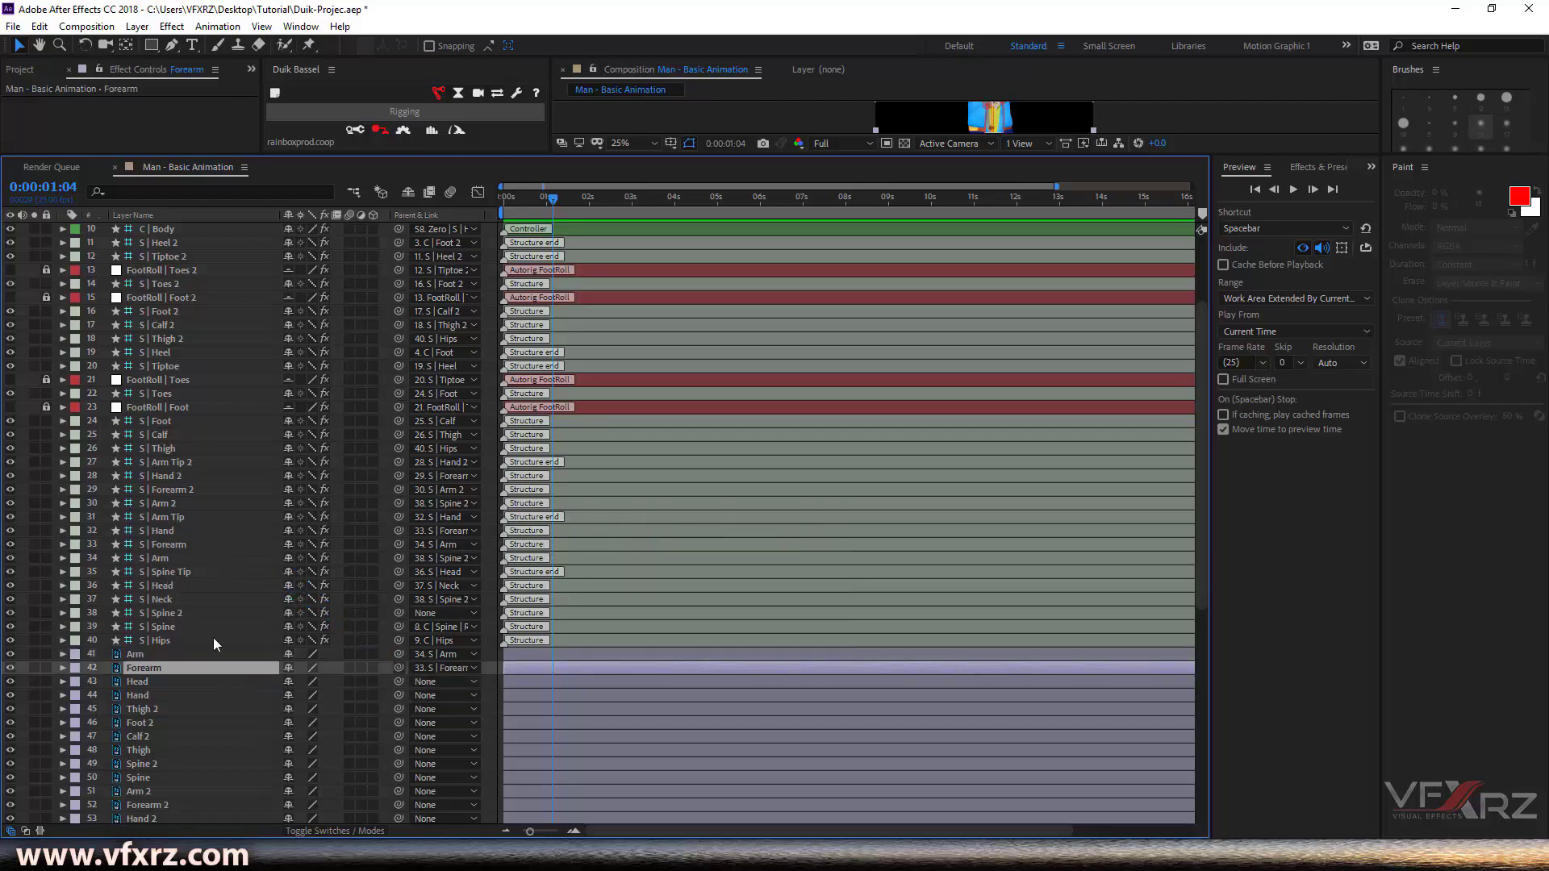
Parent the Head artwork layer to S | Head and the Hand layer to S | Hand
click(211, 681)
drag(399, 680, 173, 588)
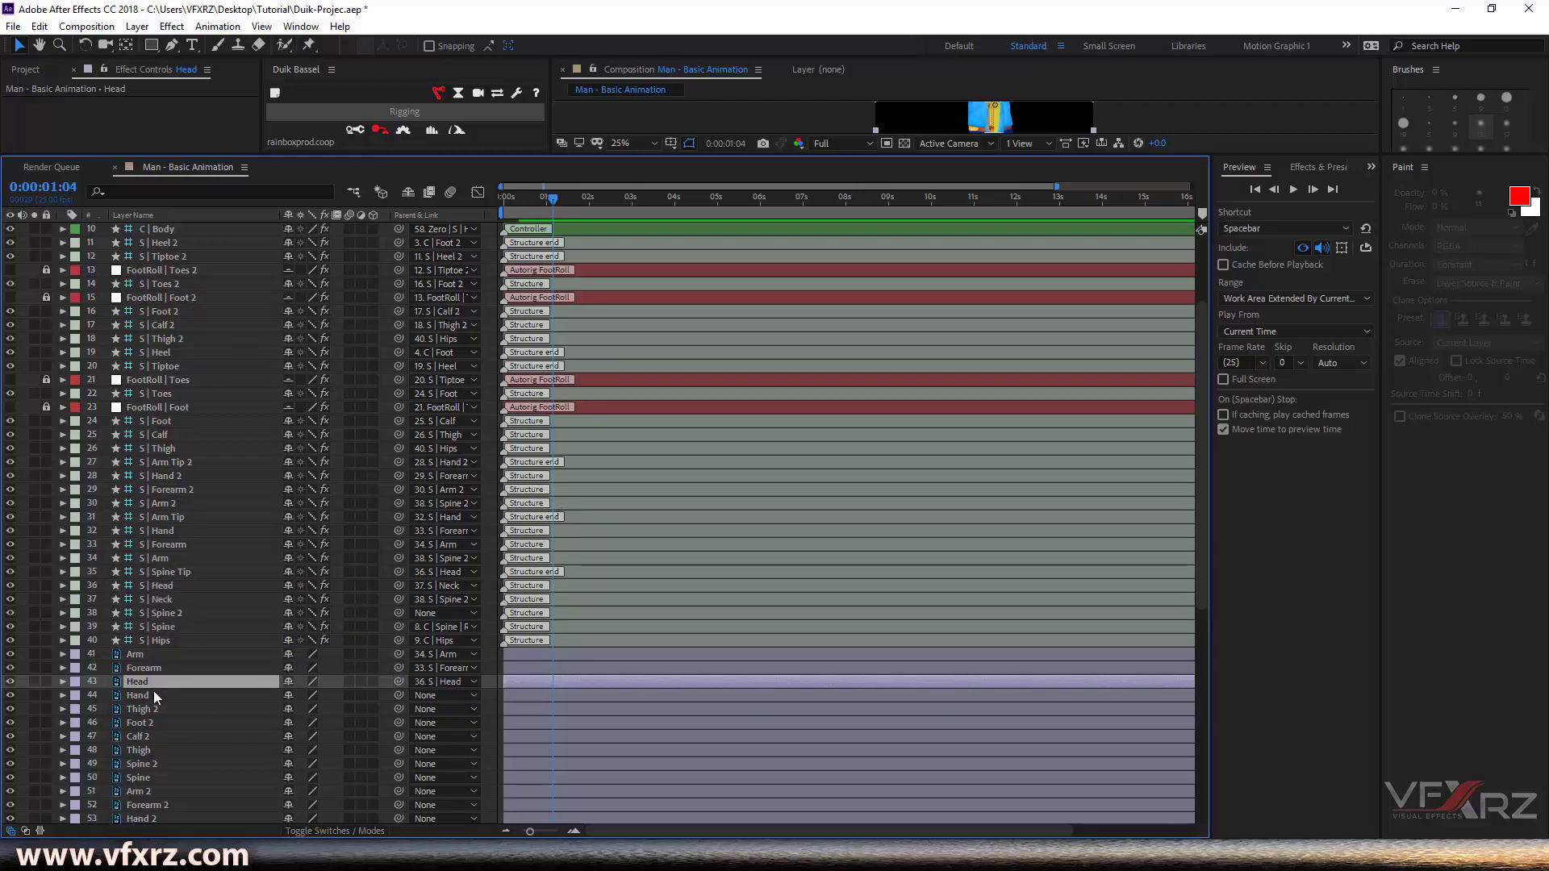
click(154, 694)
drag(398, 695, 240, 598)
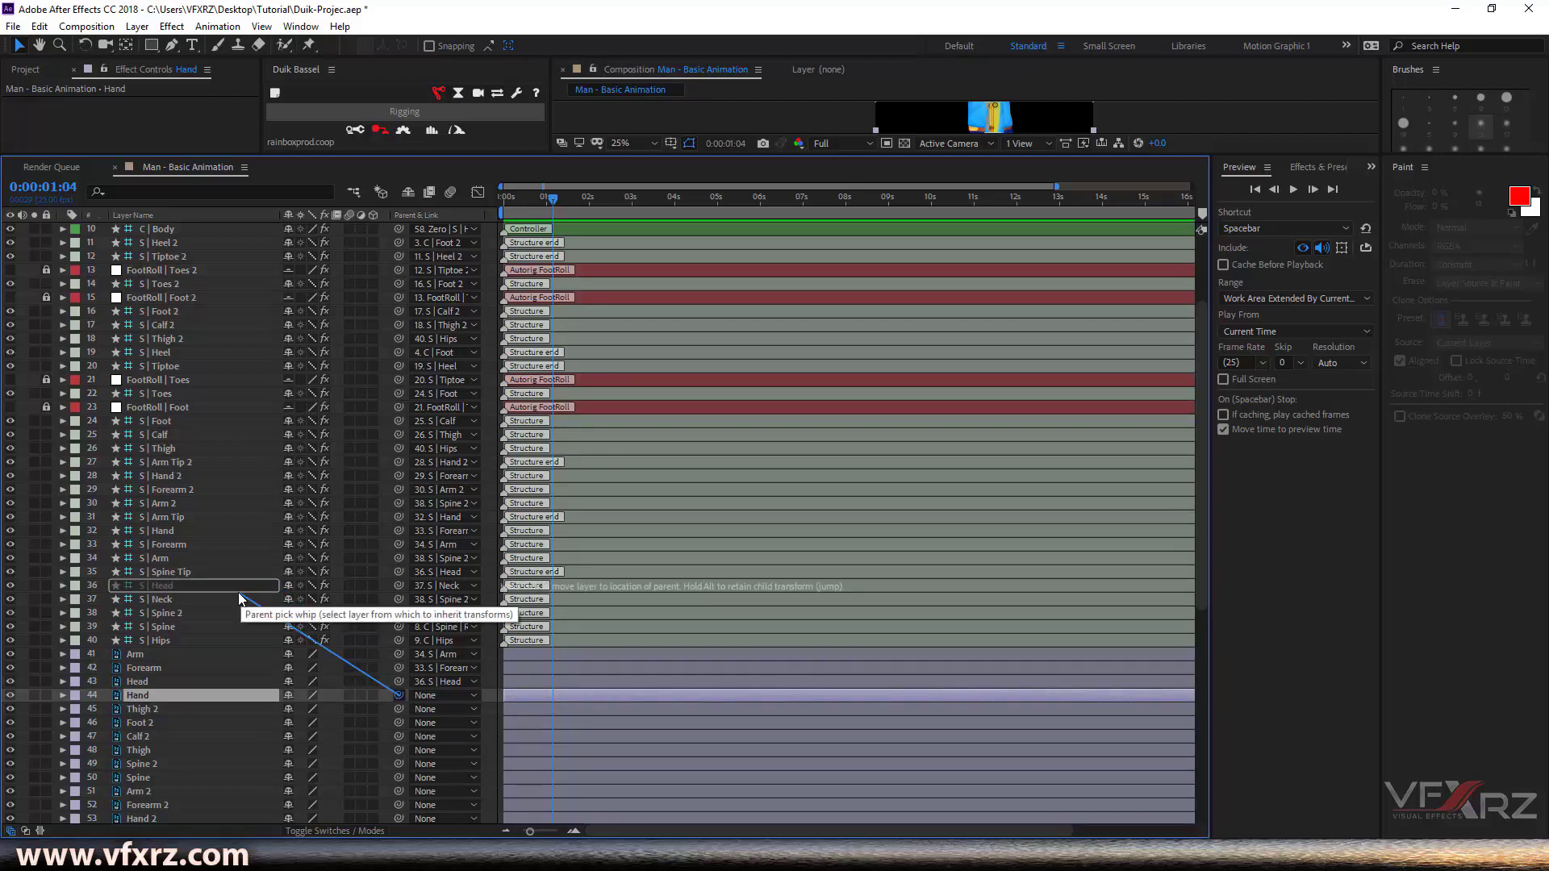
drag(225, 493, 202, 538)
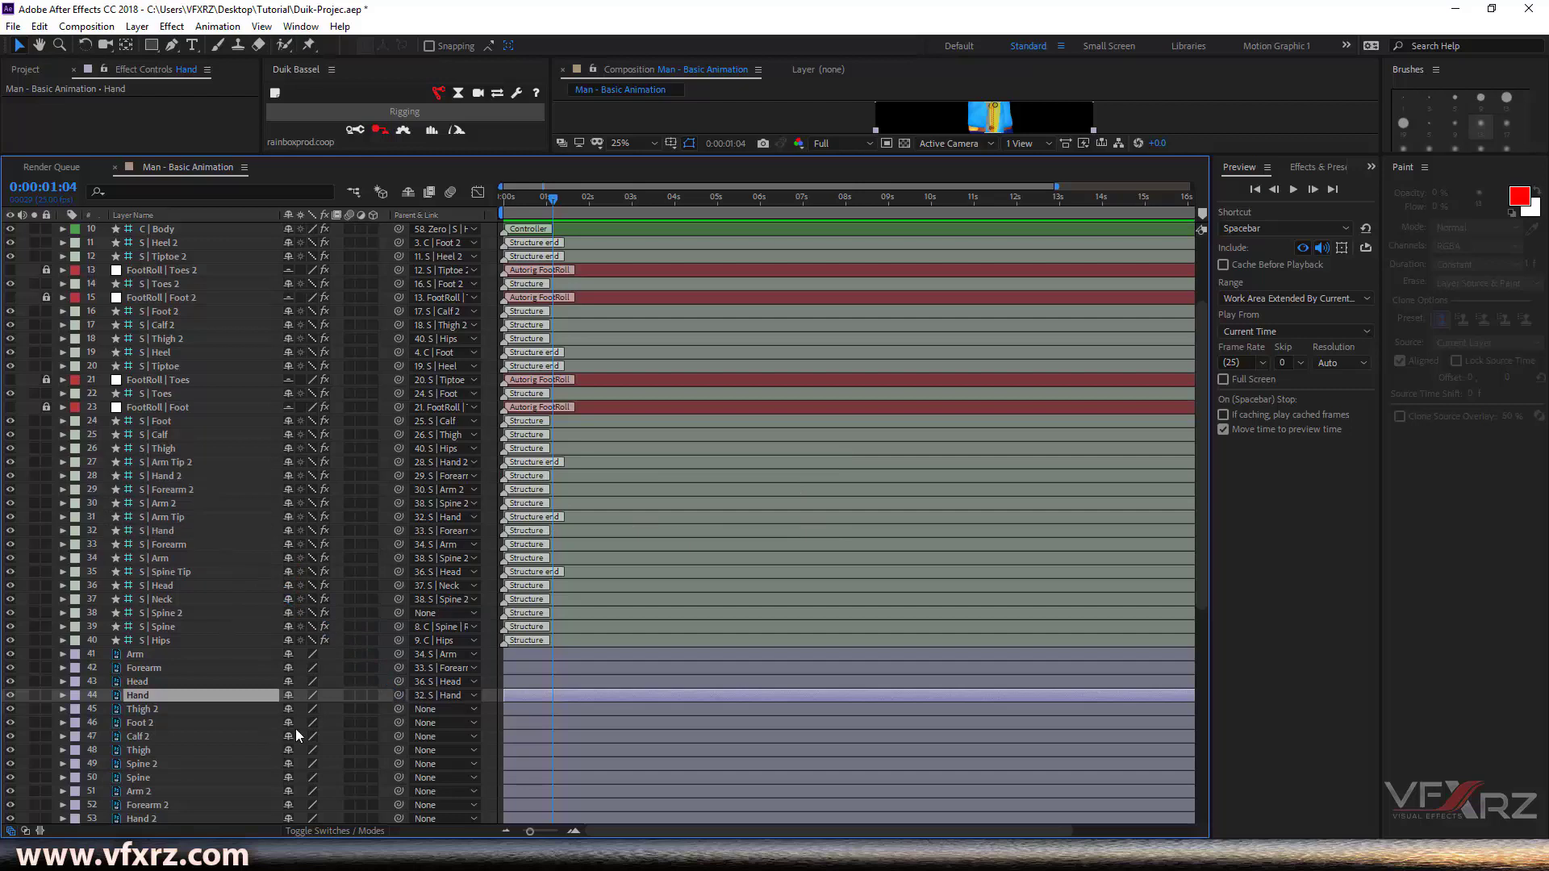
Parent the artwork layers Thigh 2 to S | Thigh 2, Foot 2 to S | Foot 2 and Calf 2 to S | Calf 2
drag(395, 710, 199, 464)
drag(198, 464, 192, 336)
click(190, 719)
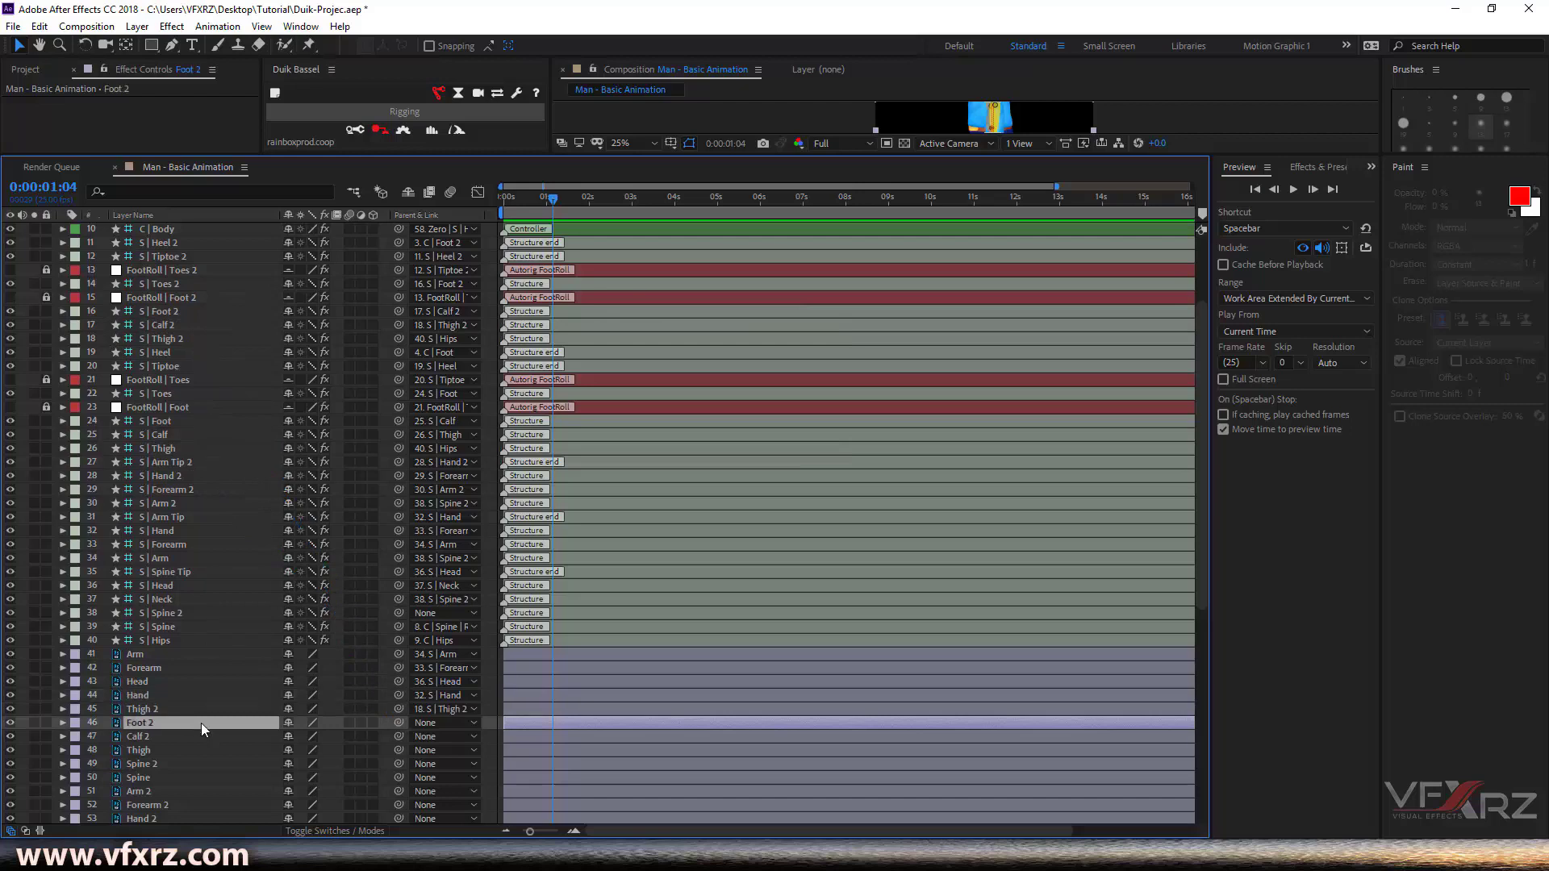
drag(399, 722, 197, 313)
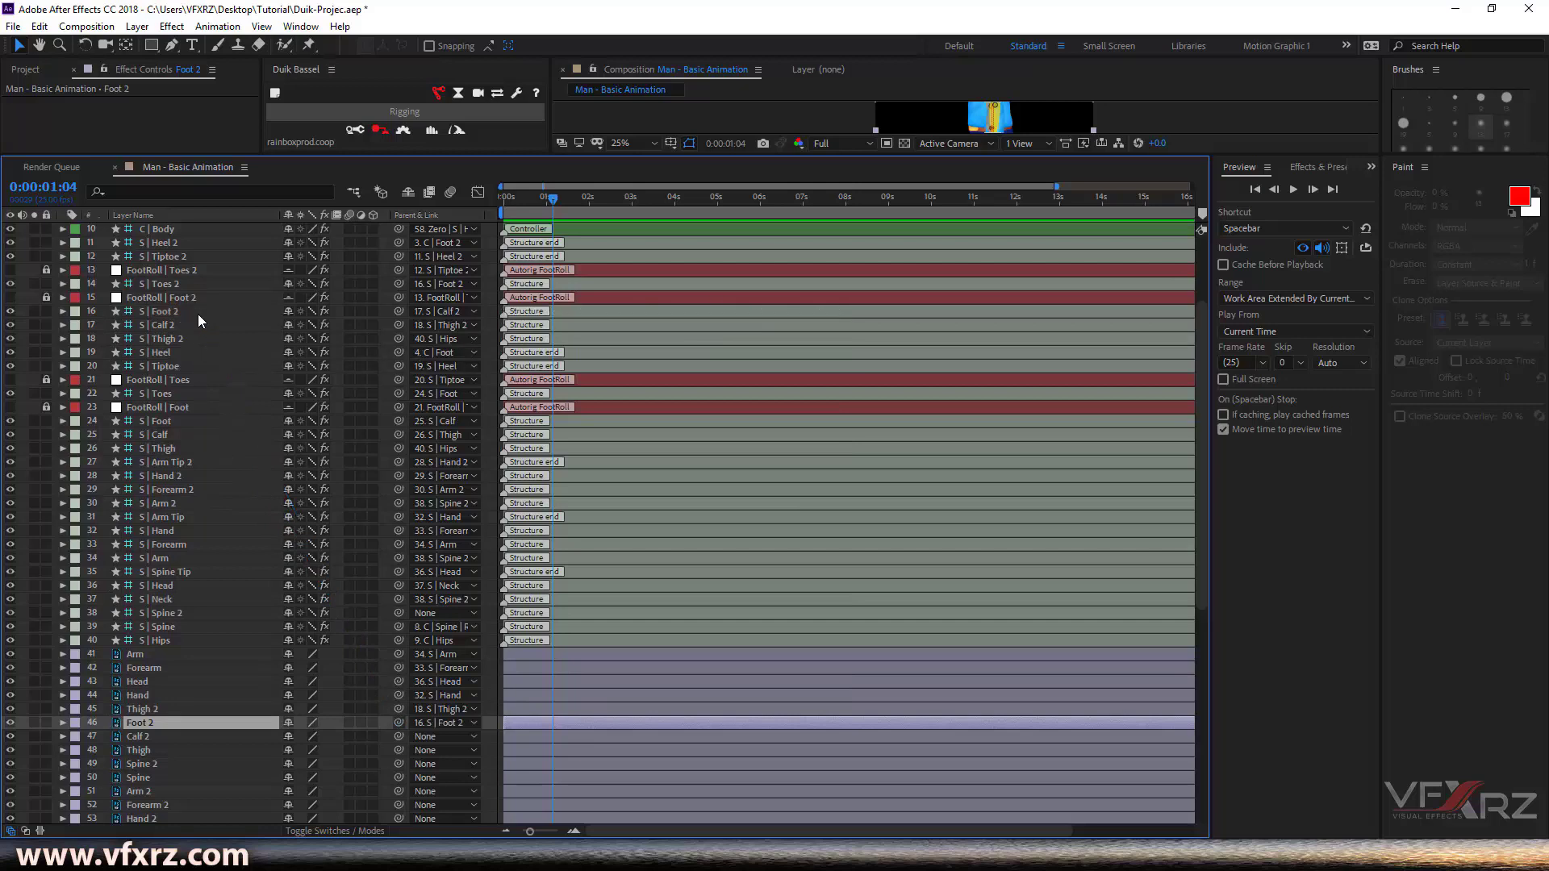
click(282, 736)
drag(398, 737, 198, 324)
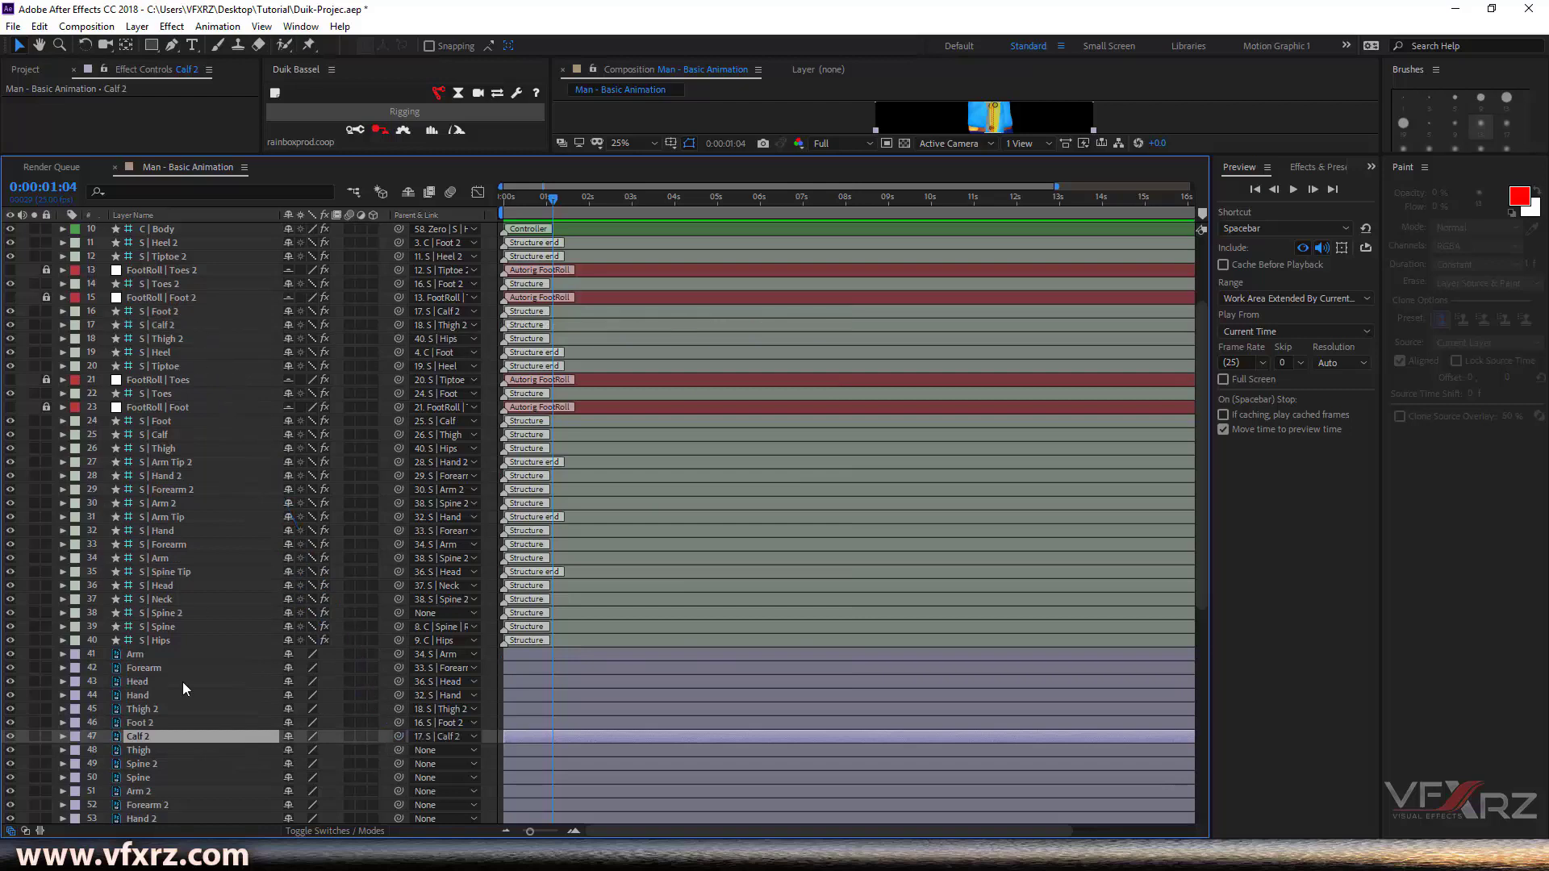
Parent the artwork layers Thigh to S | Thigh, Spine 2 to S | Spine 2 and Spine to S | Spine
drag(401, 750, 176, 452)
click(171, 759)
drag(400, 765, 216, 611)
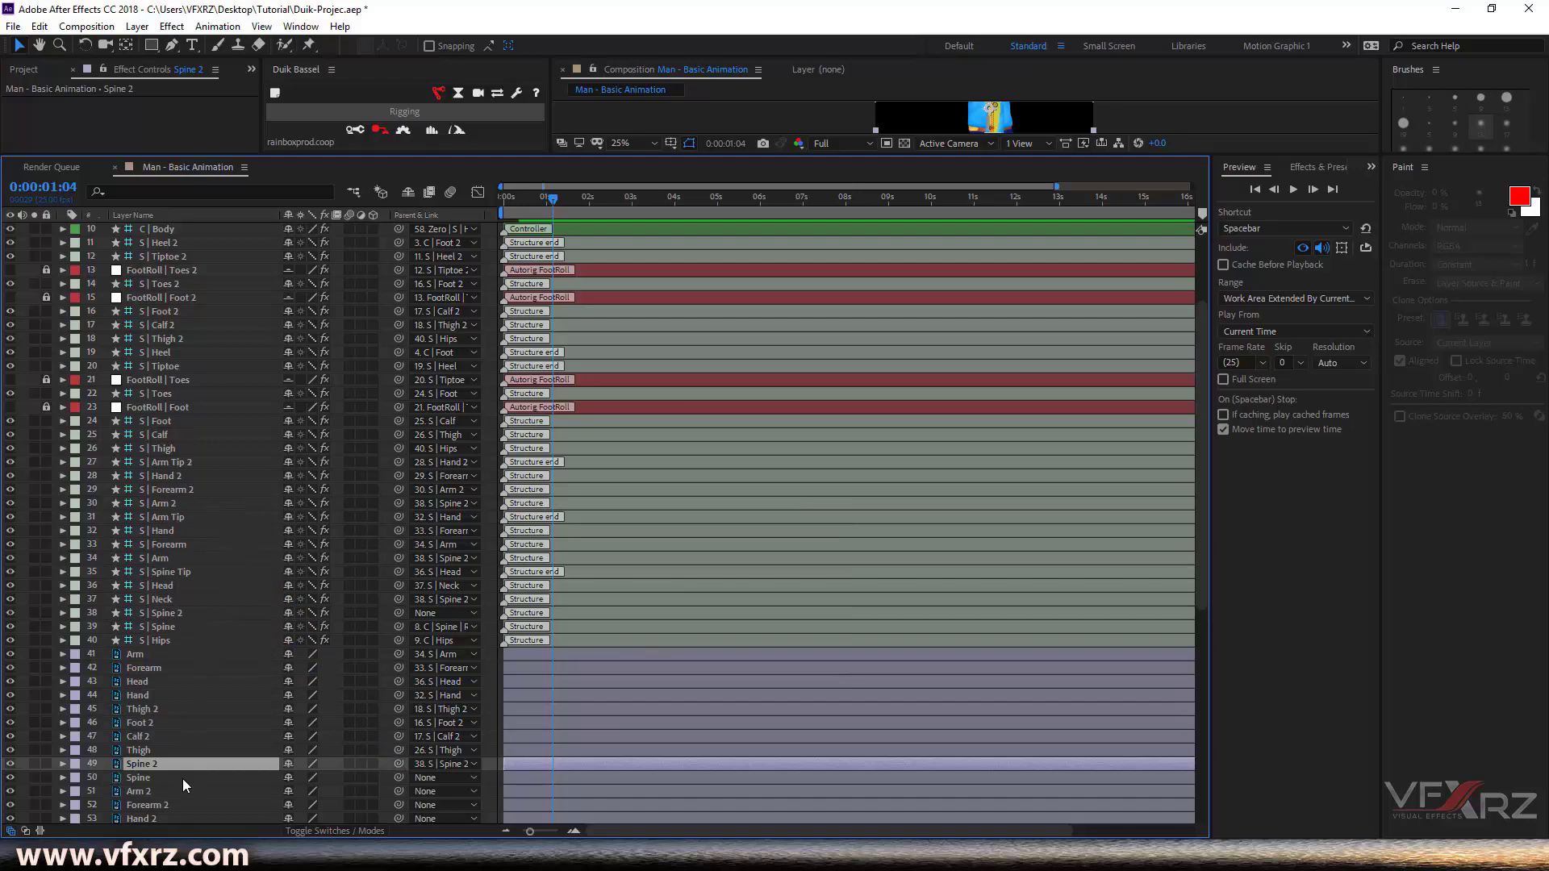
drag(397, 776, 194, 624)
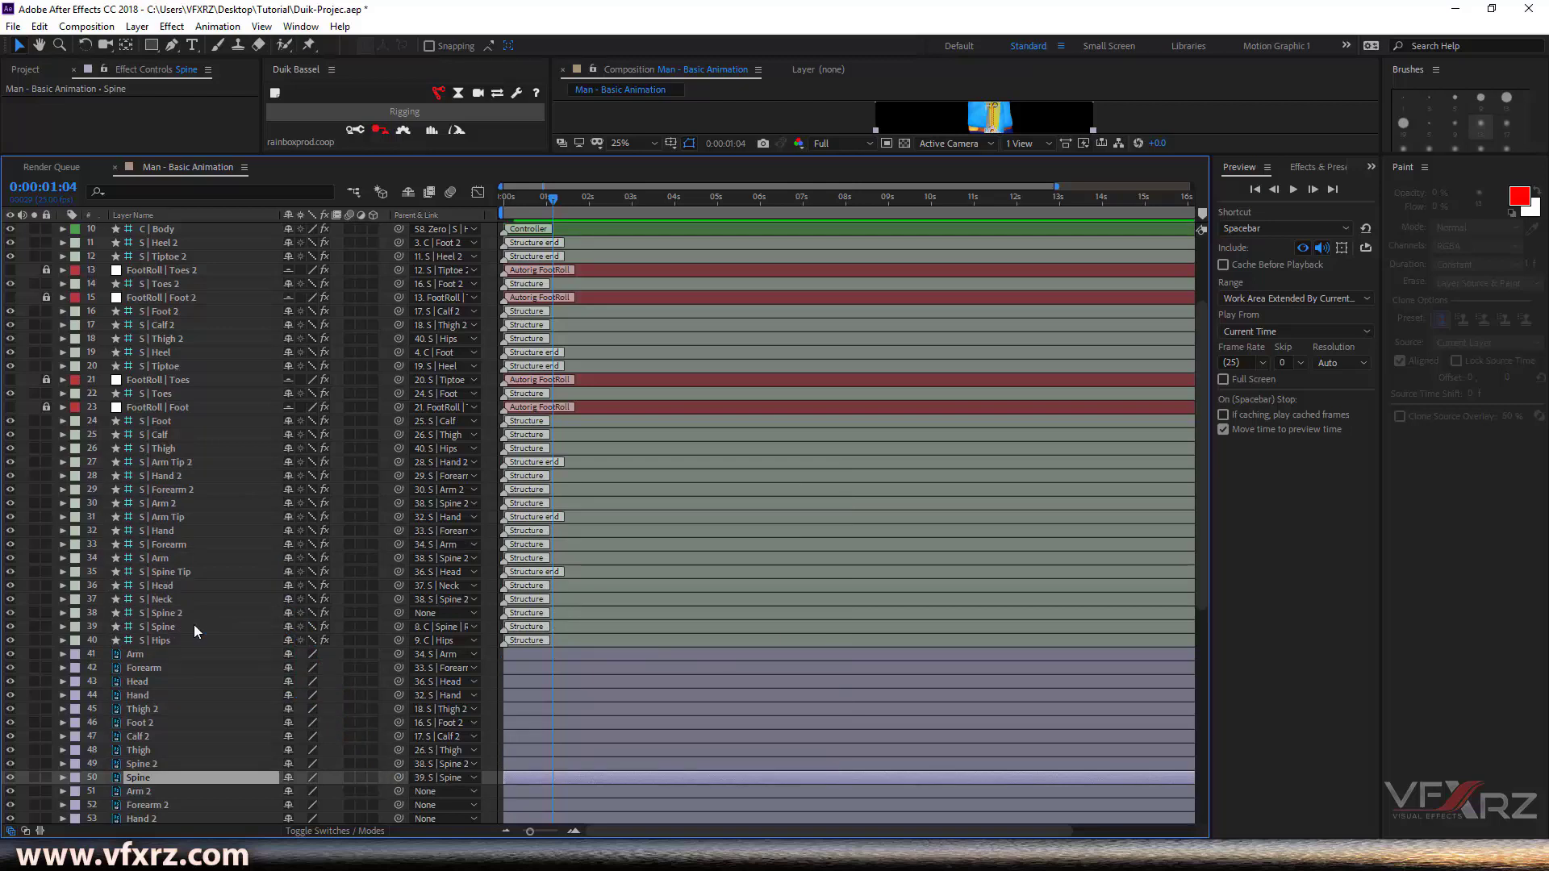
Parent the artwork layers Arm 2 to S | Arm 2, Forearm 2 to S | Forearm 2 and Hand 2 to S | Hand 2
drag(399, 792, 205, 504)
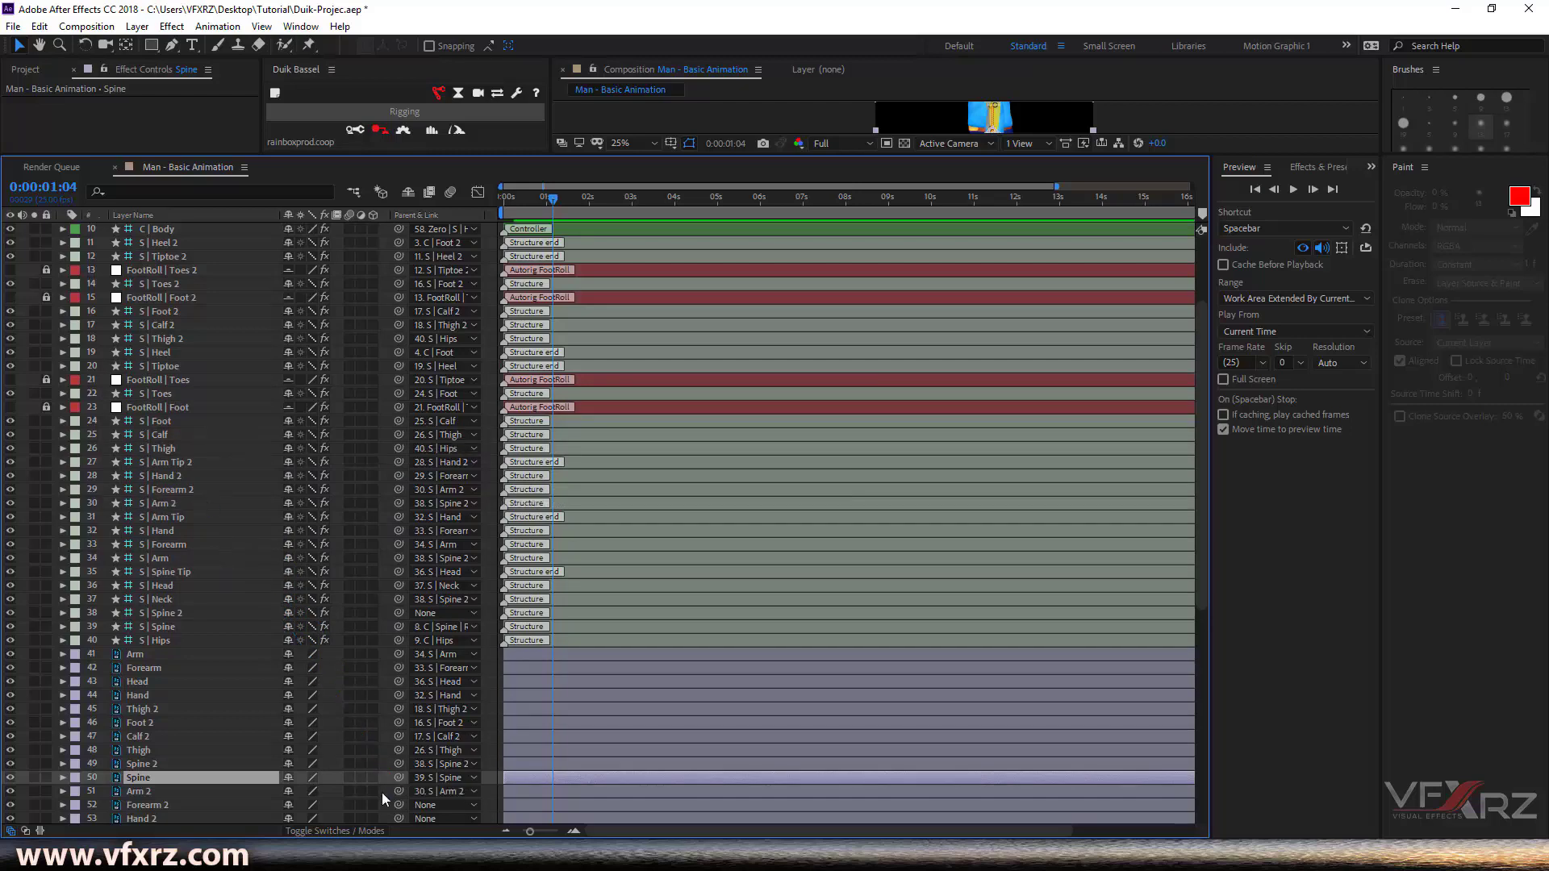
click(139, 805)
drag(399, 805, 192, 494)
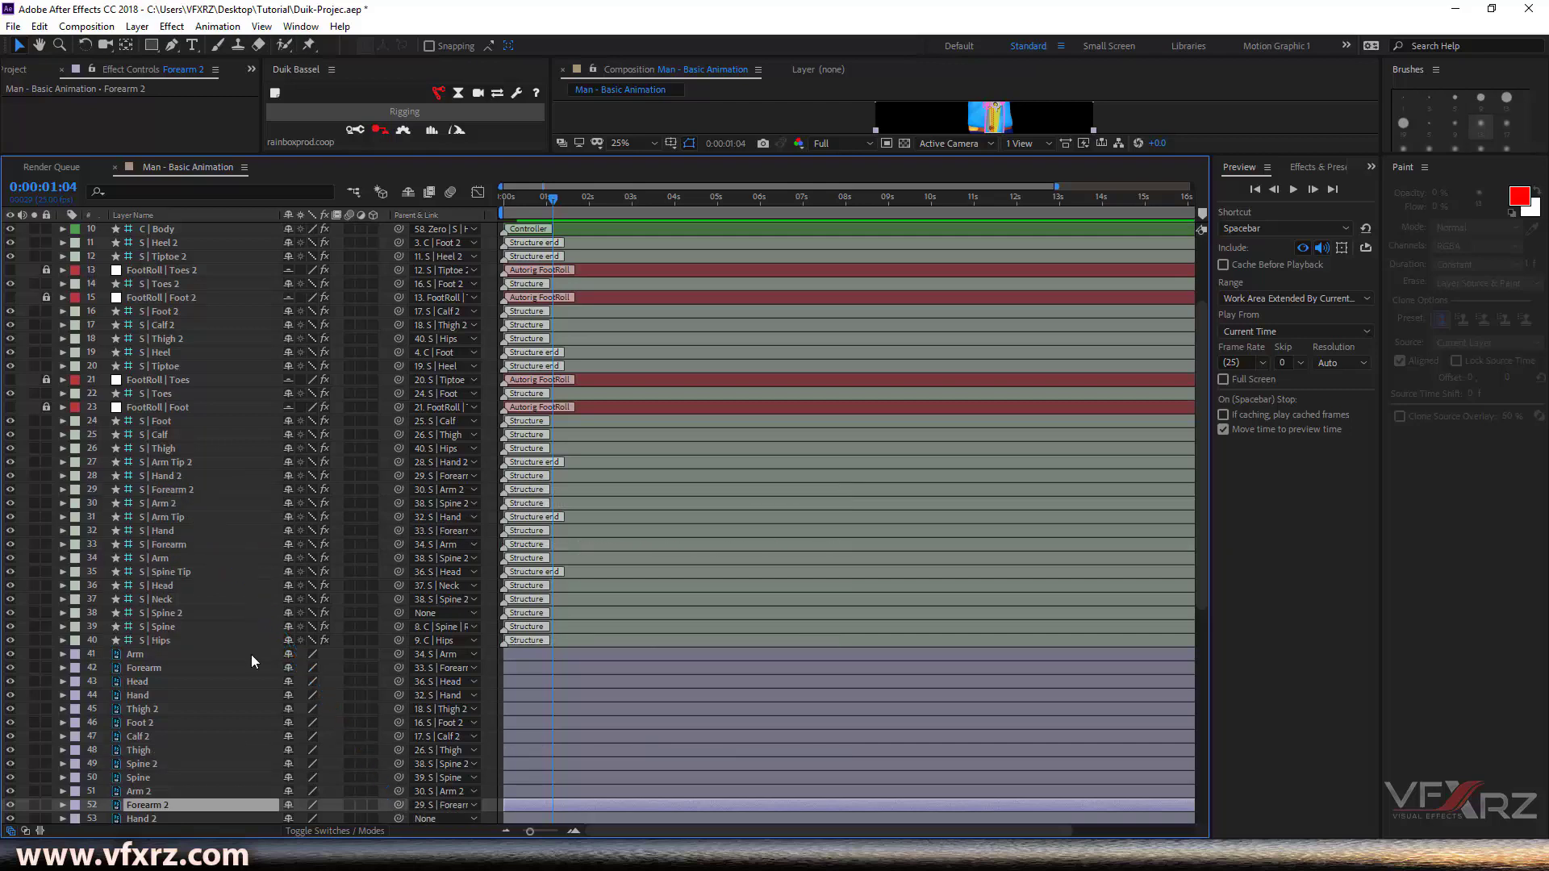
scroll(250, 655, down, 1)
scroll(267, 694, down, 1)
drag(399, 736, 184, 394)
Parent the Hips artwork layer to S | Hips and select the Neck artwork layer
click(192, 747)
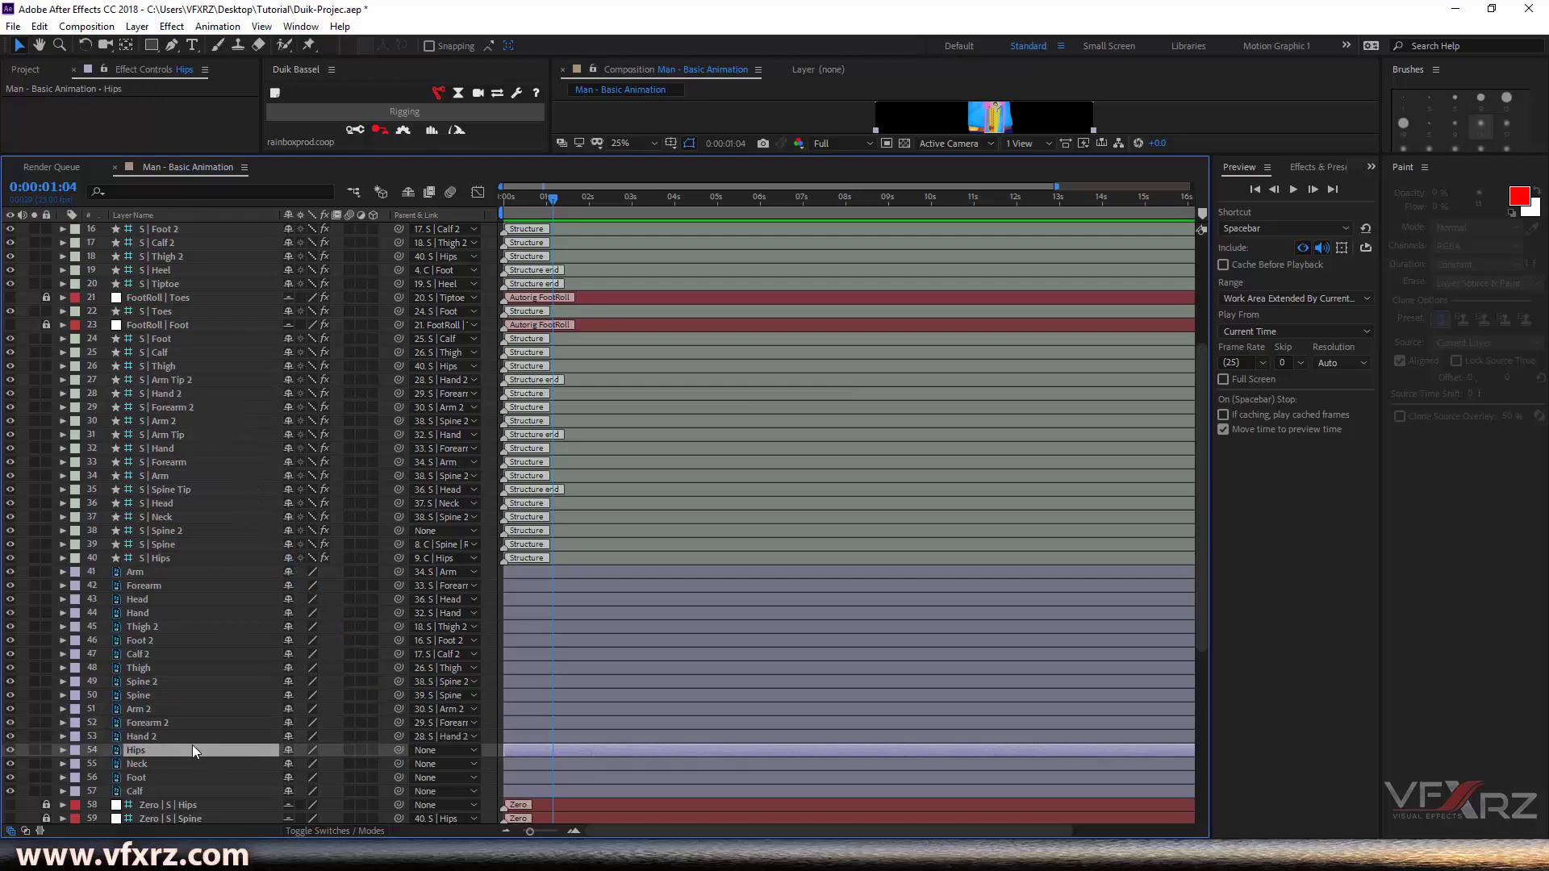
drag(398, 751, 192, 559)
click(192, 764)
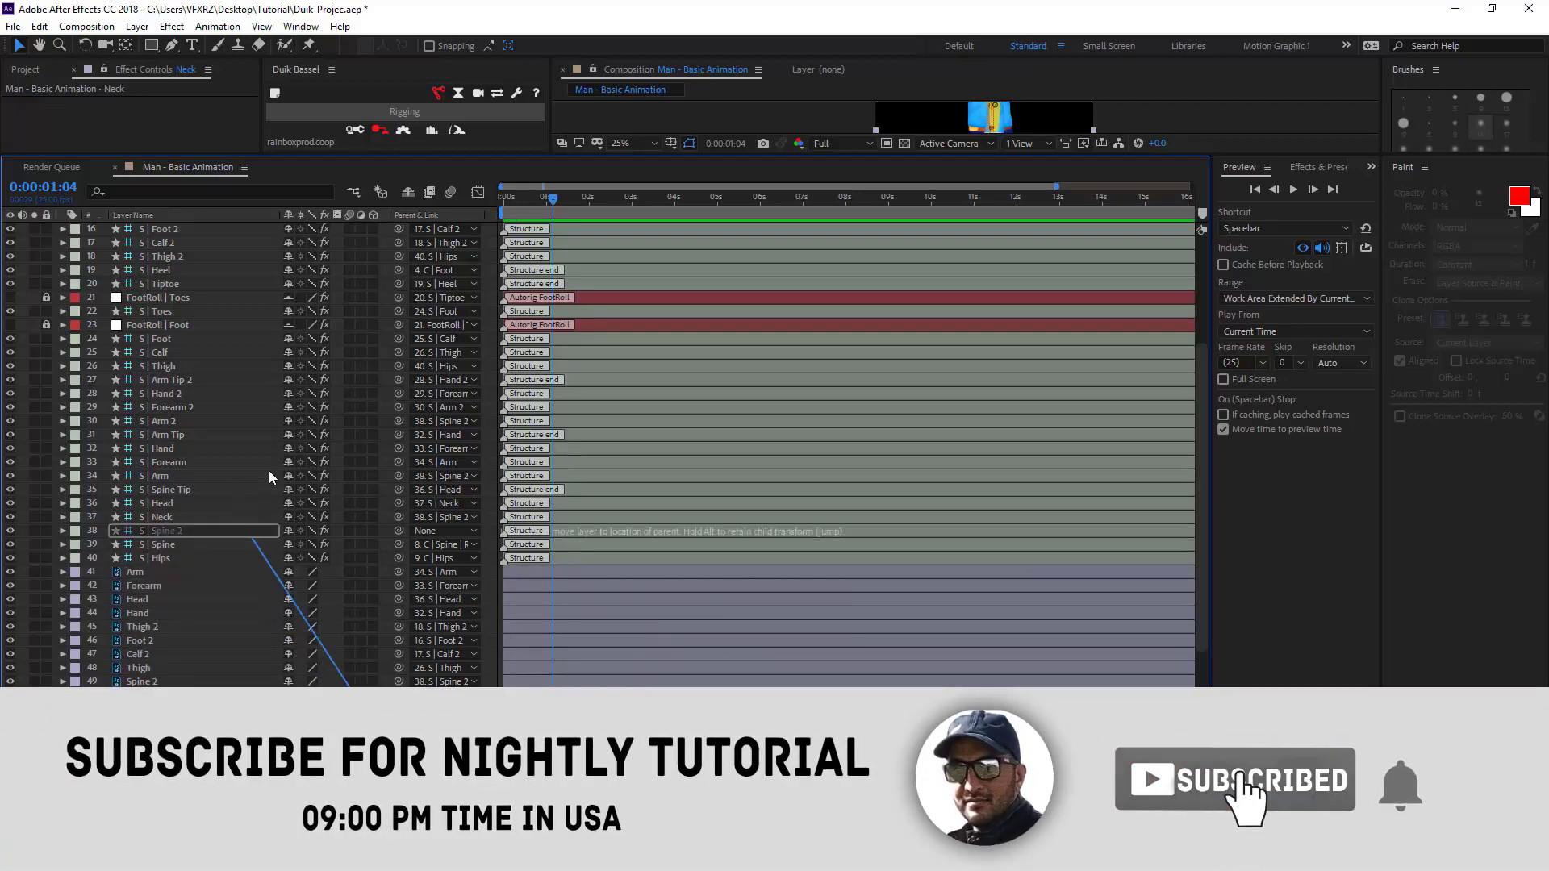
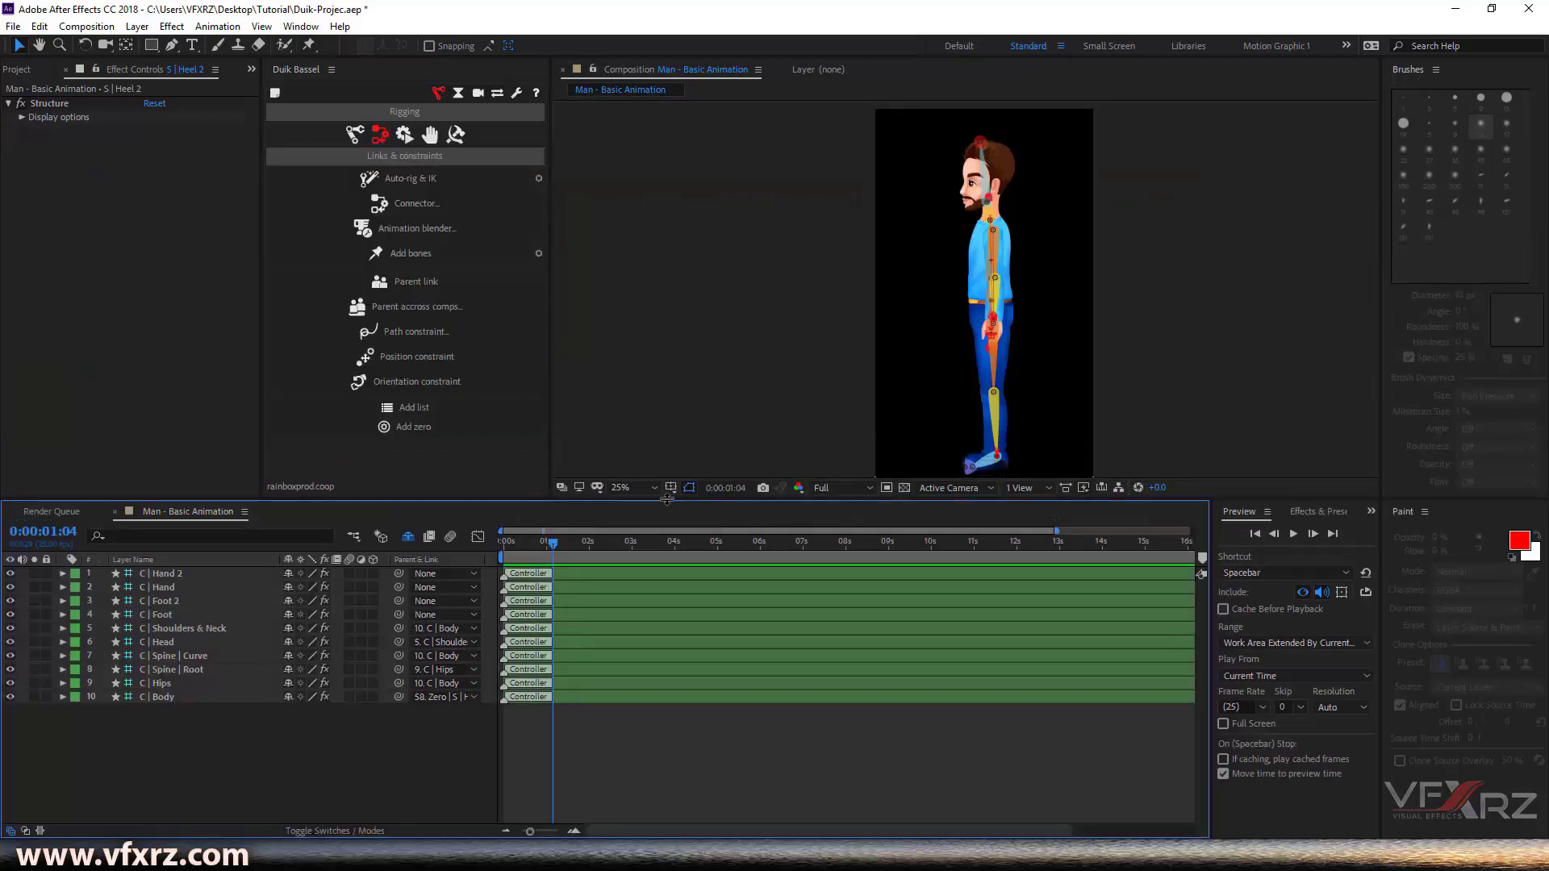
Enlarge the timeline and reveal the shy layers in the layer list
drag(667, 499, 710, 255)
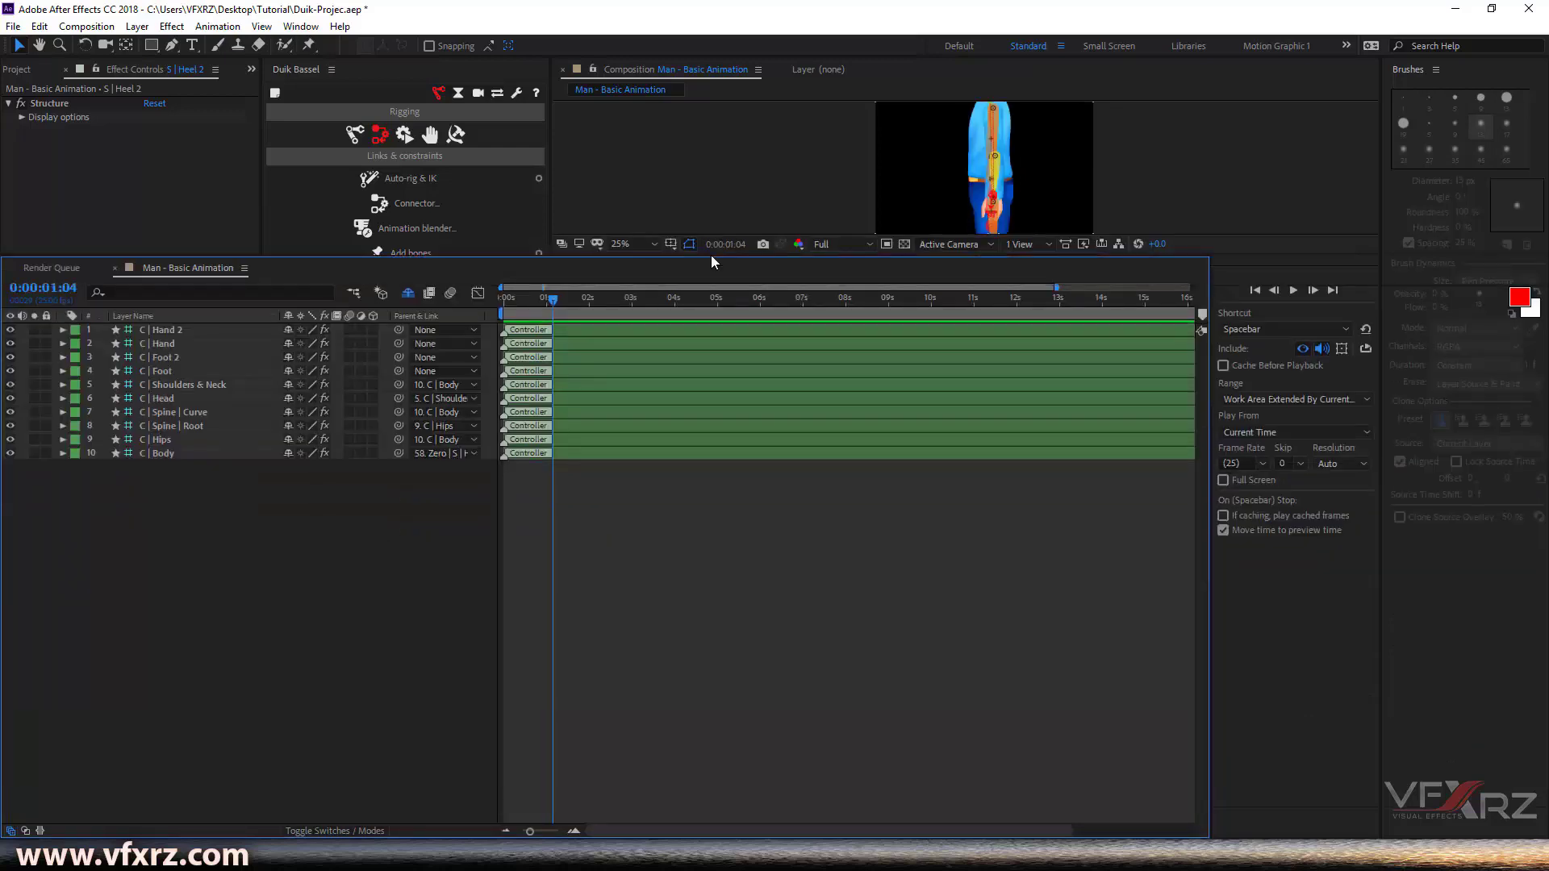
click(407, 293)
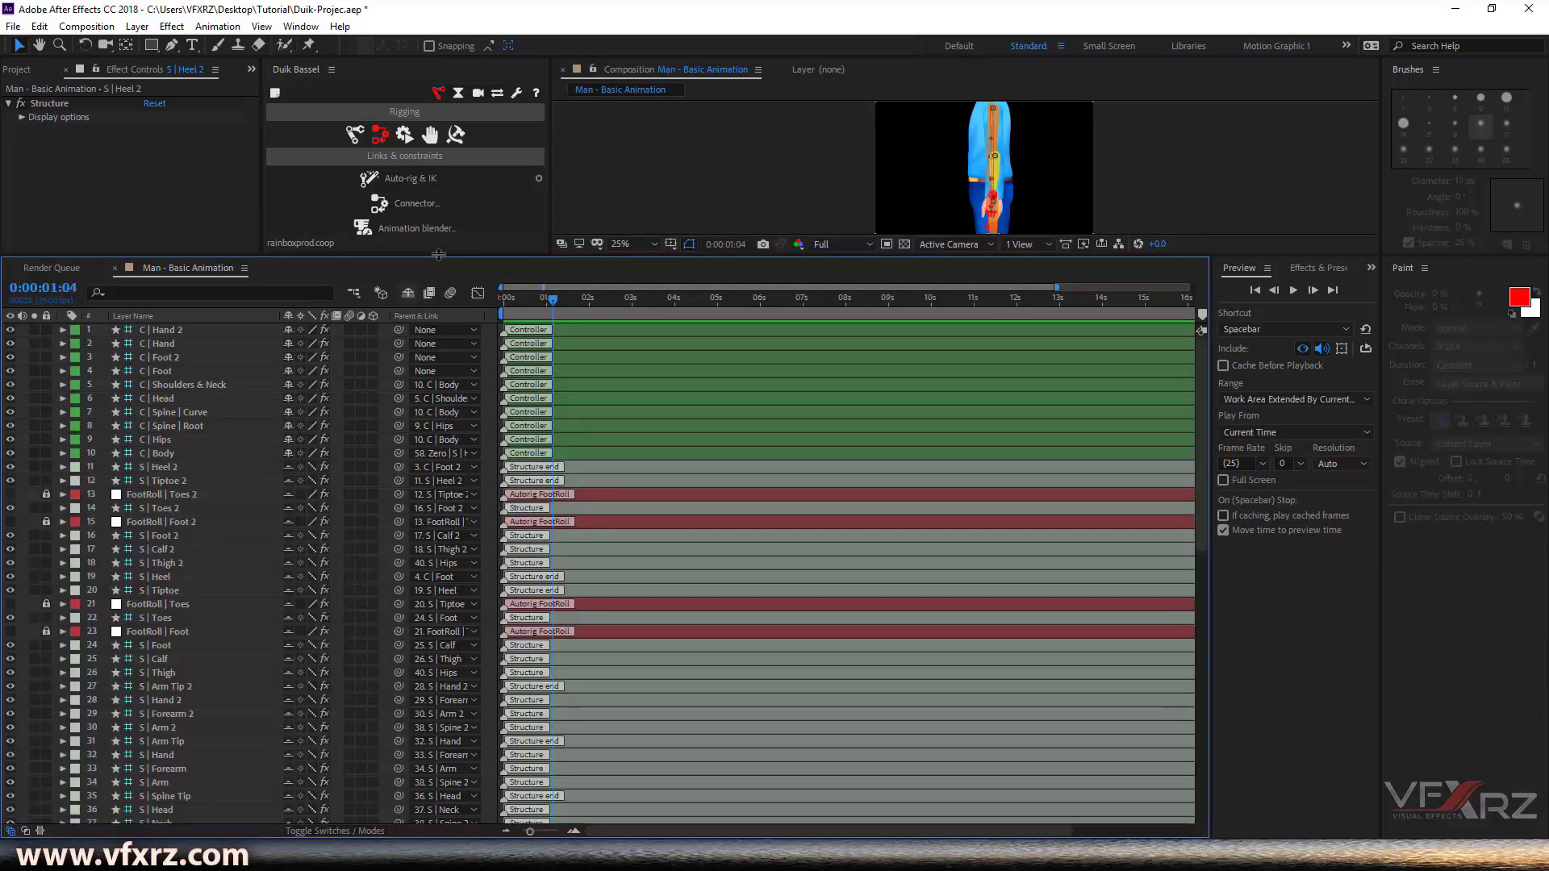
drag(448, 255, 435, 190)
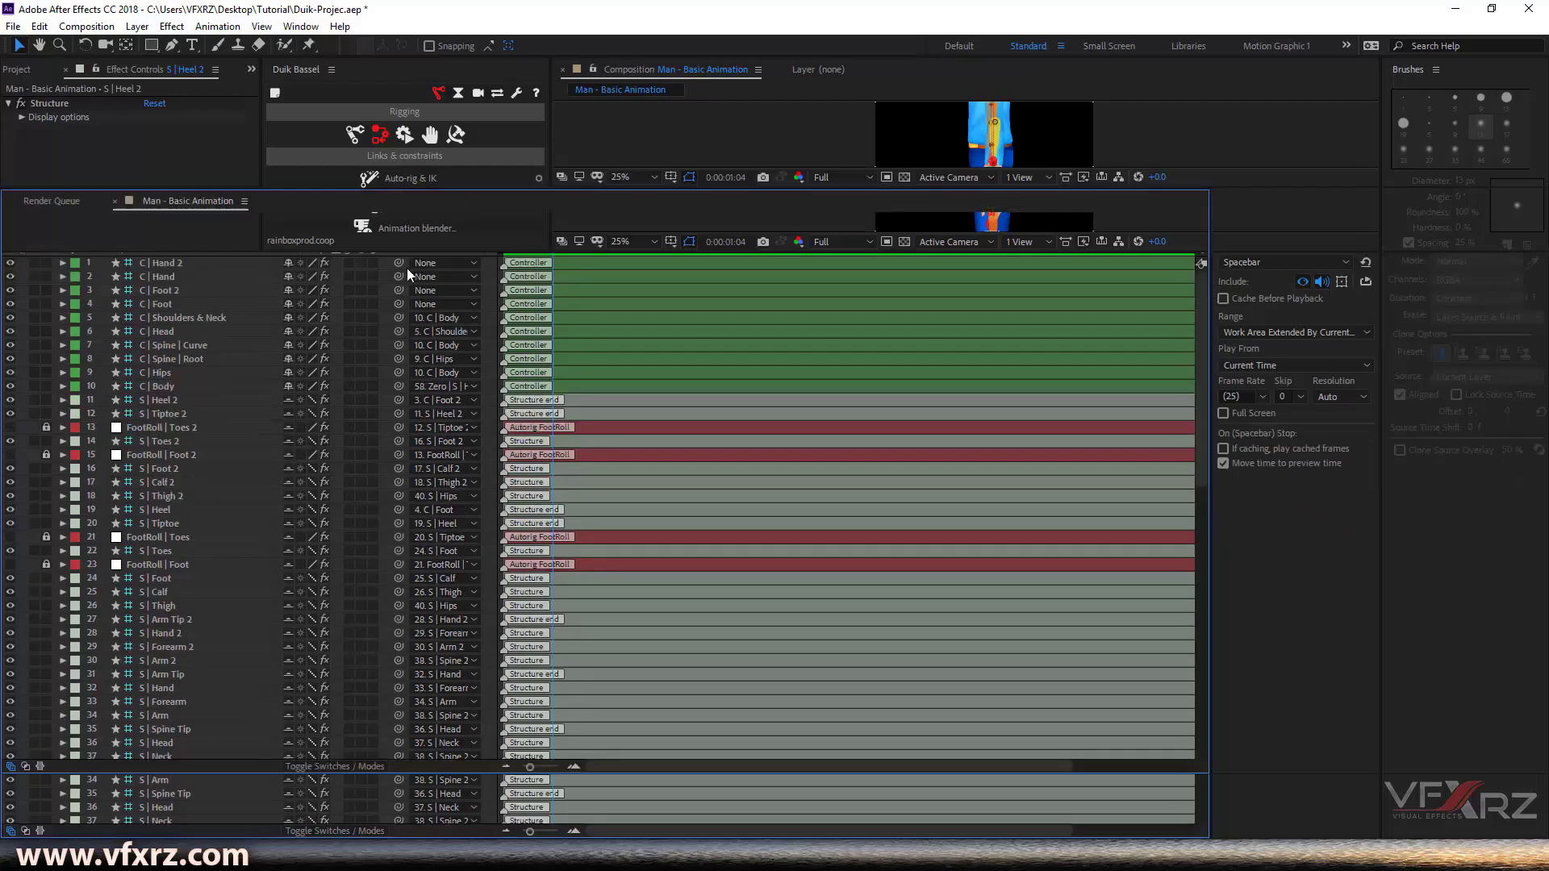
Turn off the visibility of all S structure layers from S | Heel 2 to S | Hips
click(165, 442)
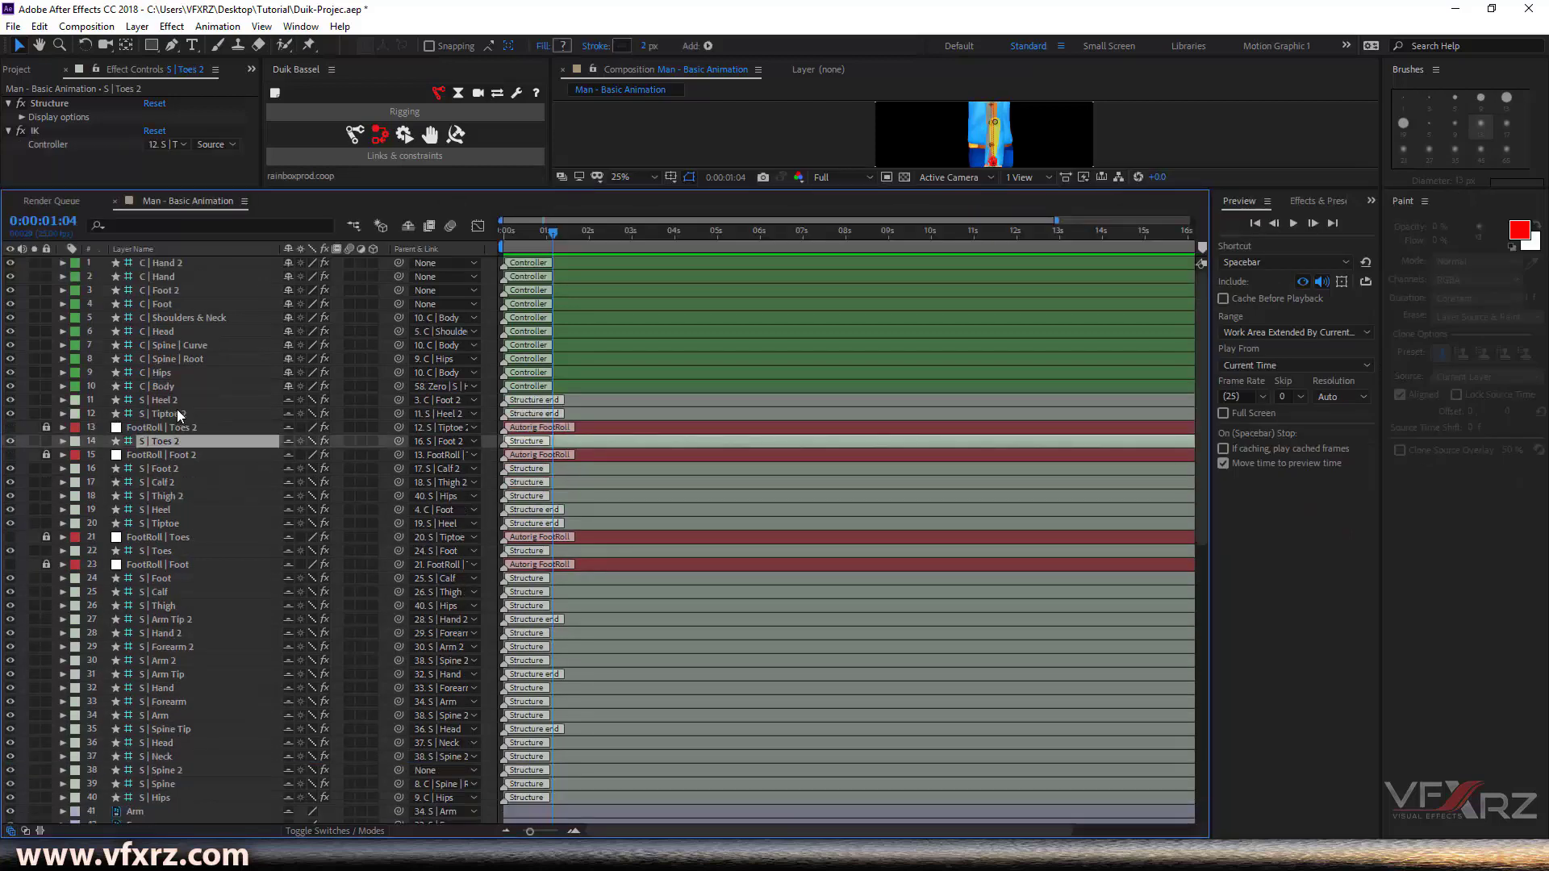
click(179, 414)
click(145, 400)
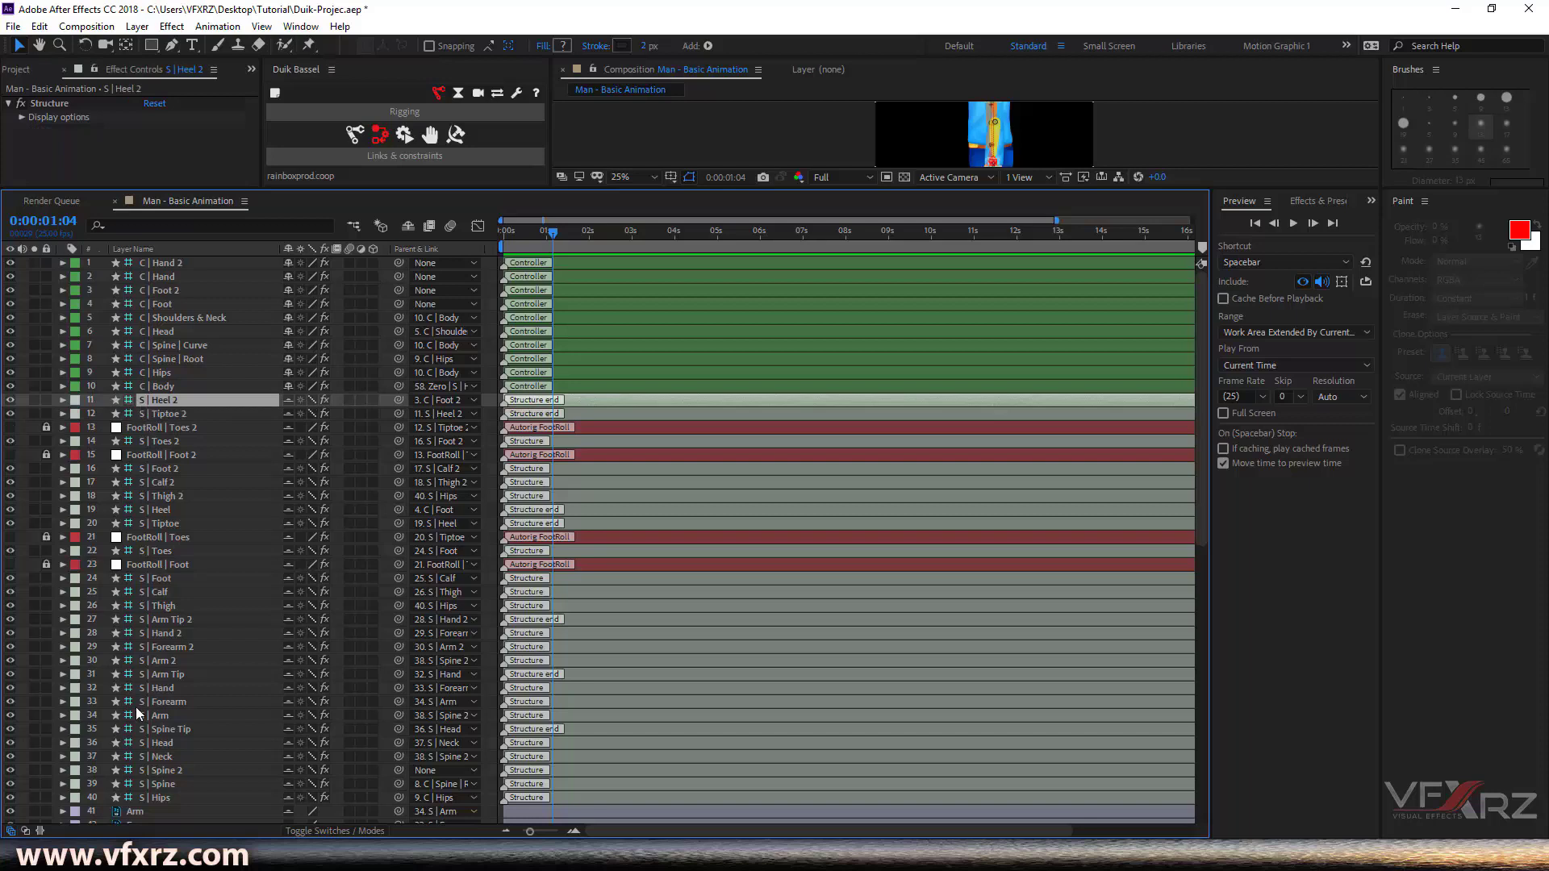
scroll(166, 775, down, 1)
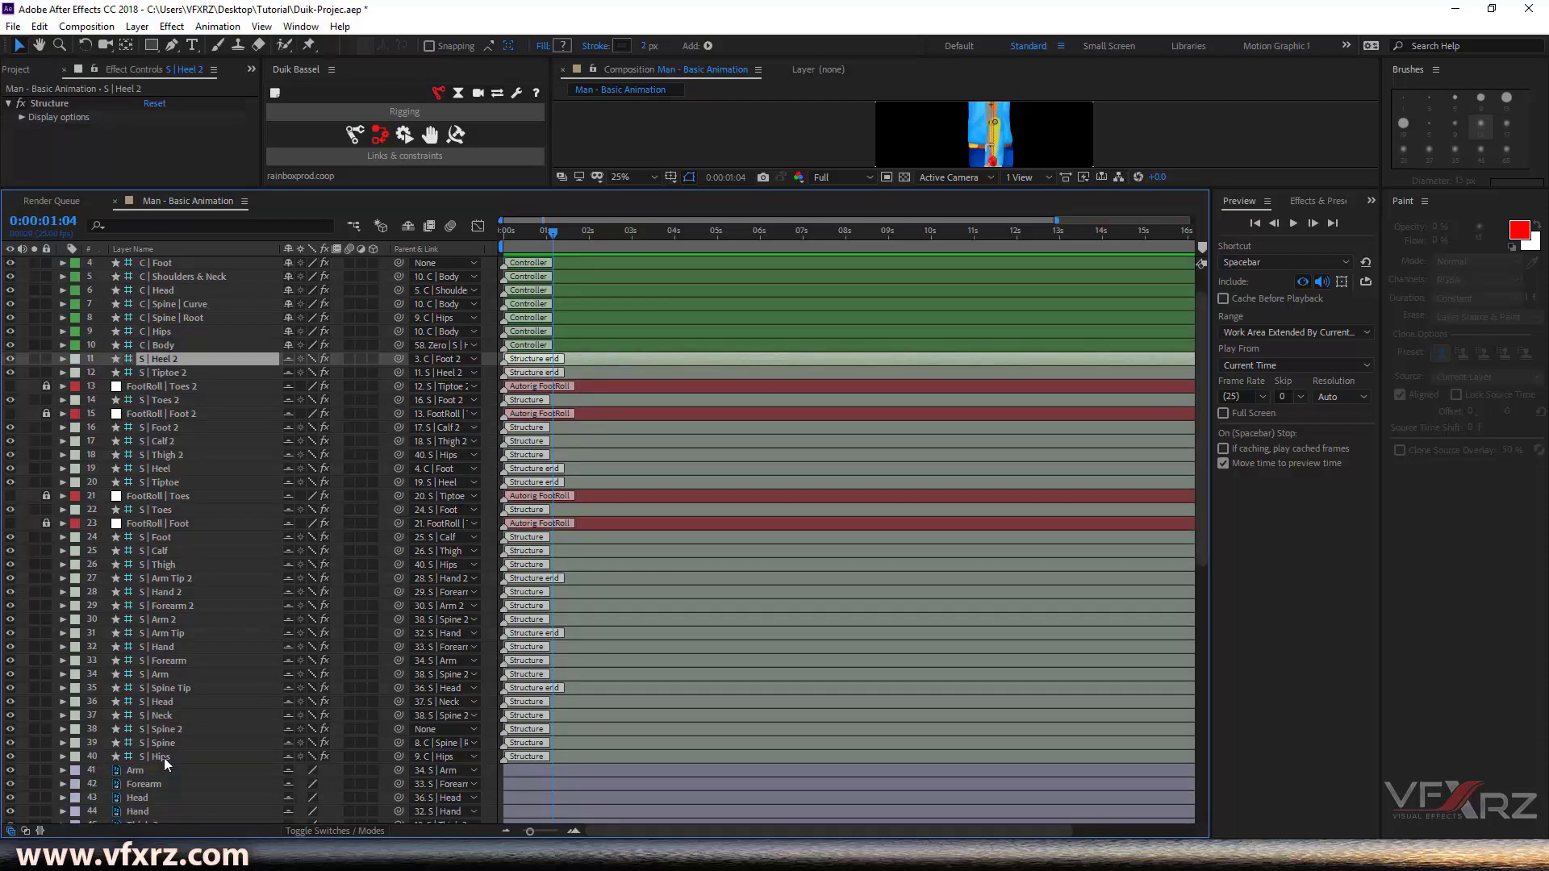
shift+click(163, 757)
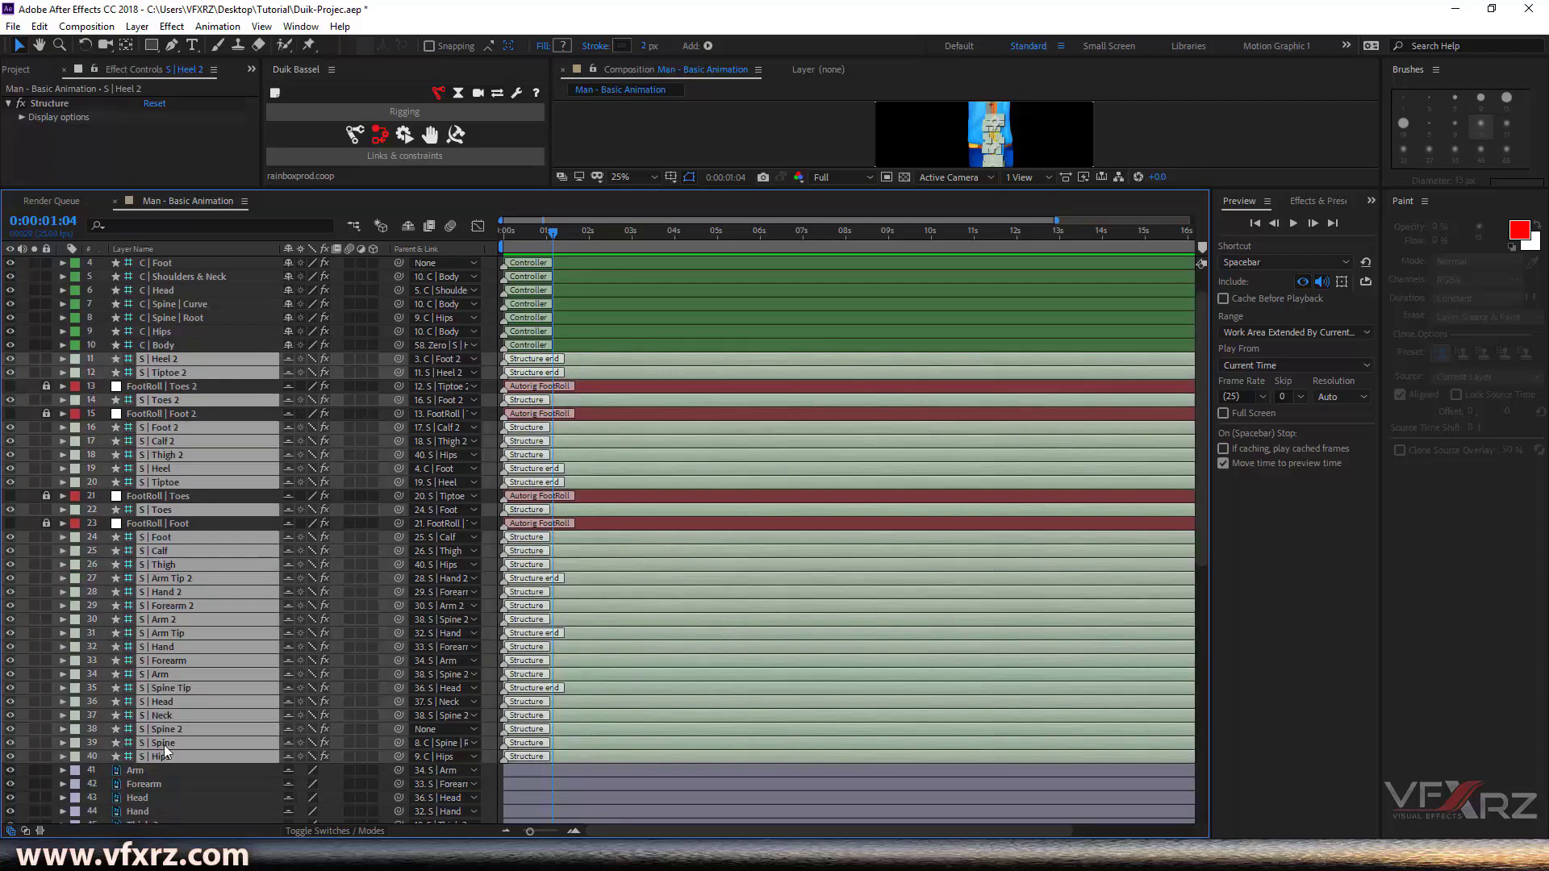
click(9, 365)
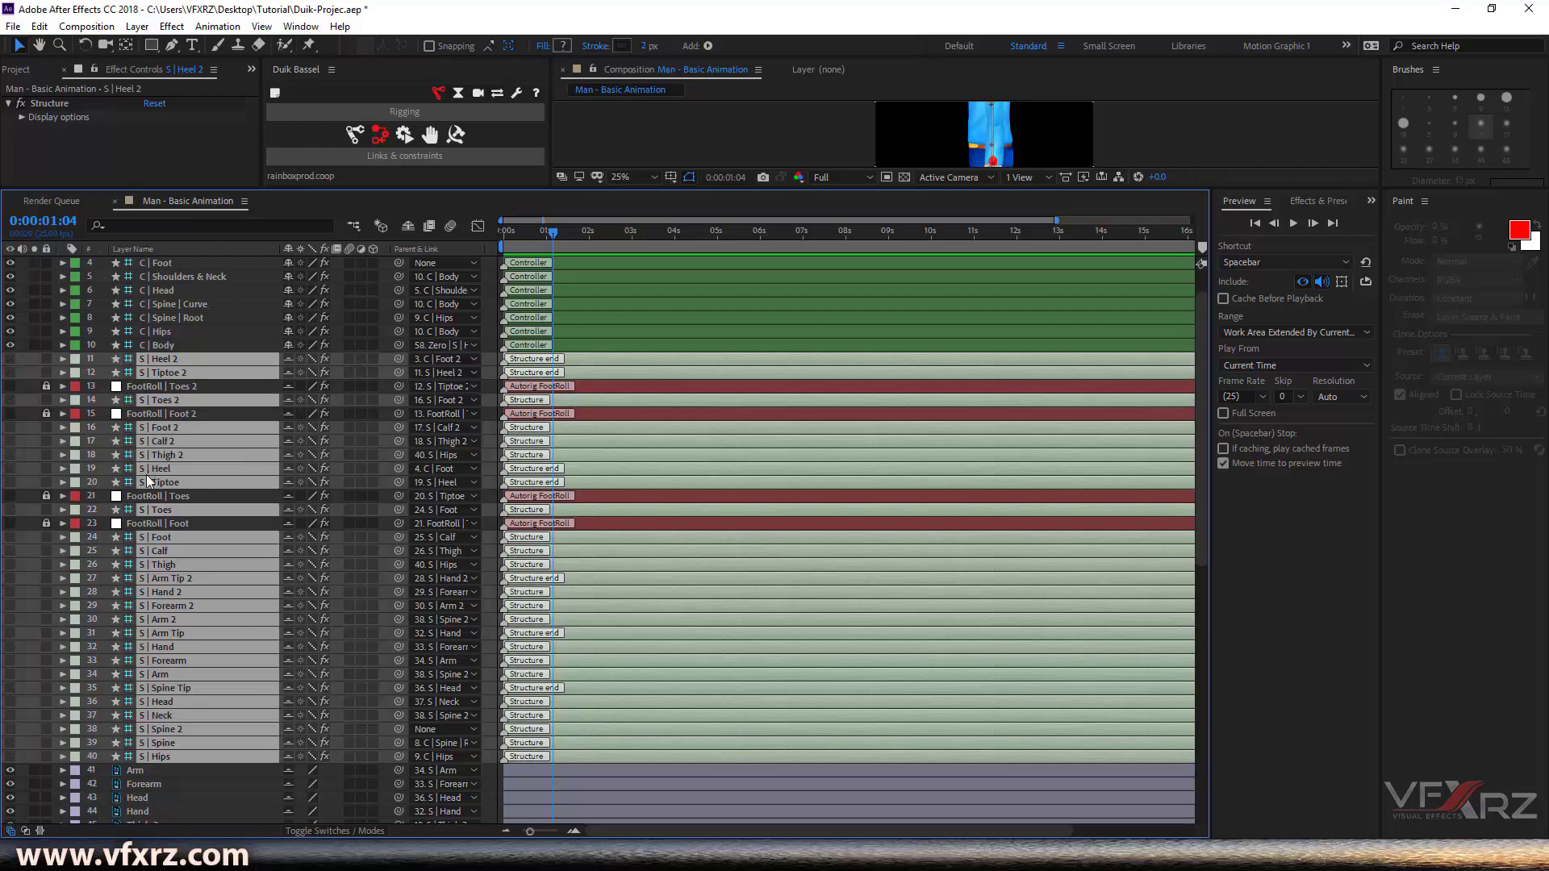
Hide the shy layers so only the controllers are listed, and shrink the timeline to enlarge the composition view
scroll(147, 476, up, 1)
scroll(176, 626, down, 1)
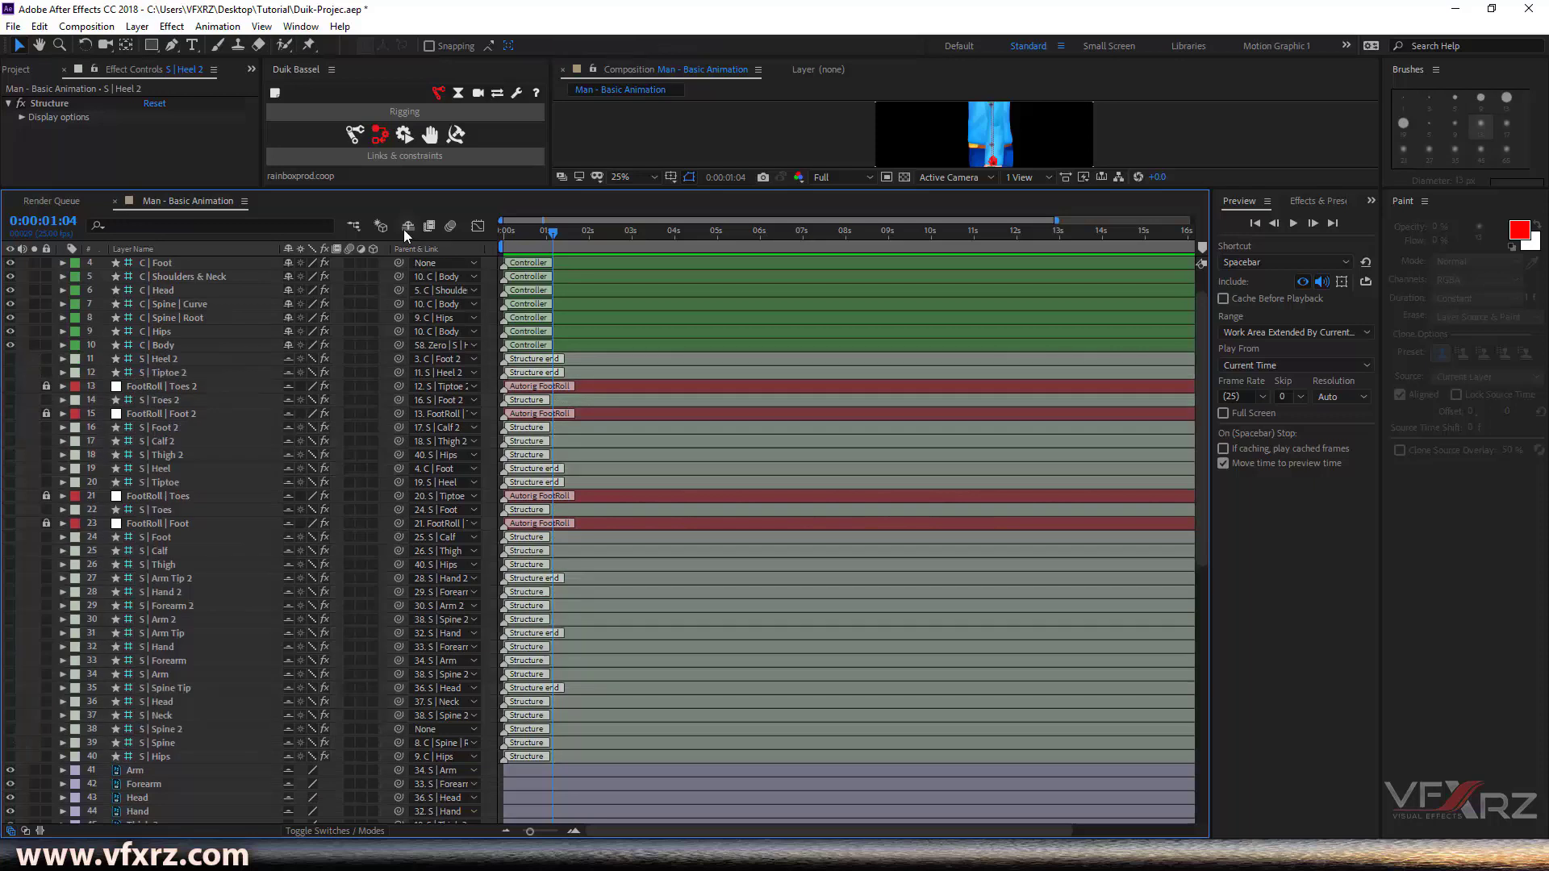
click(405, 230)
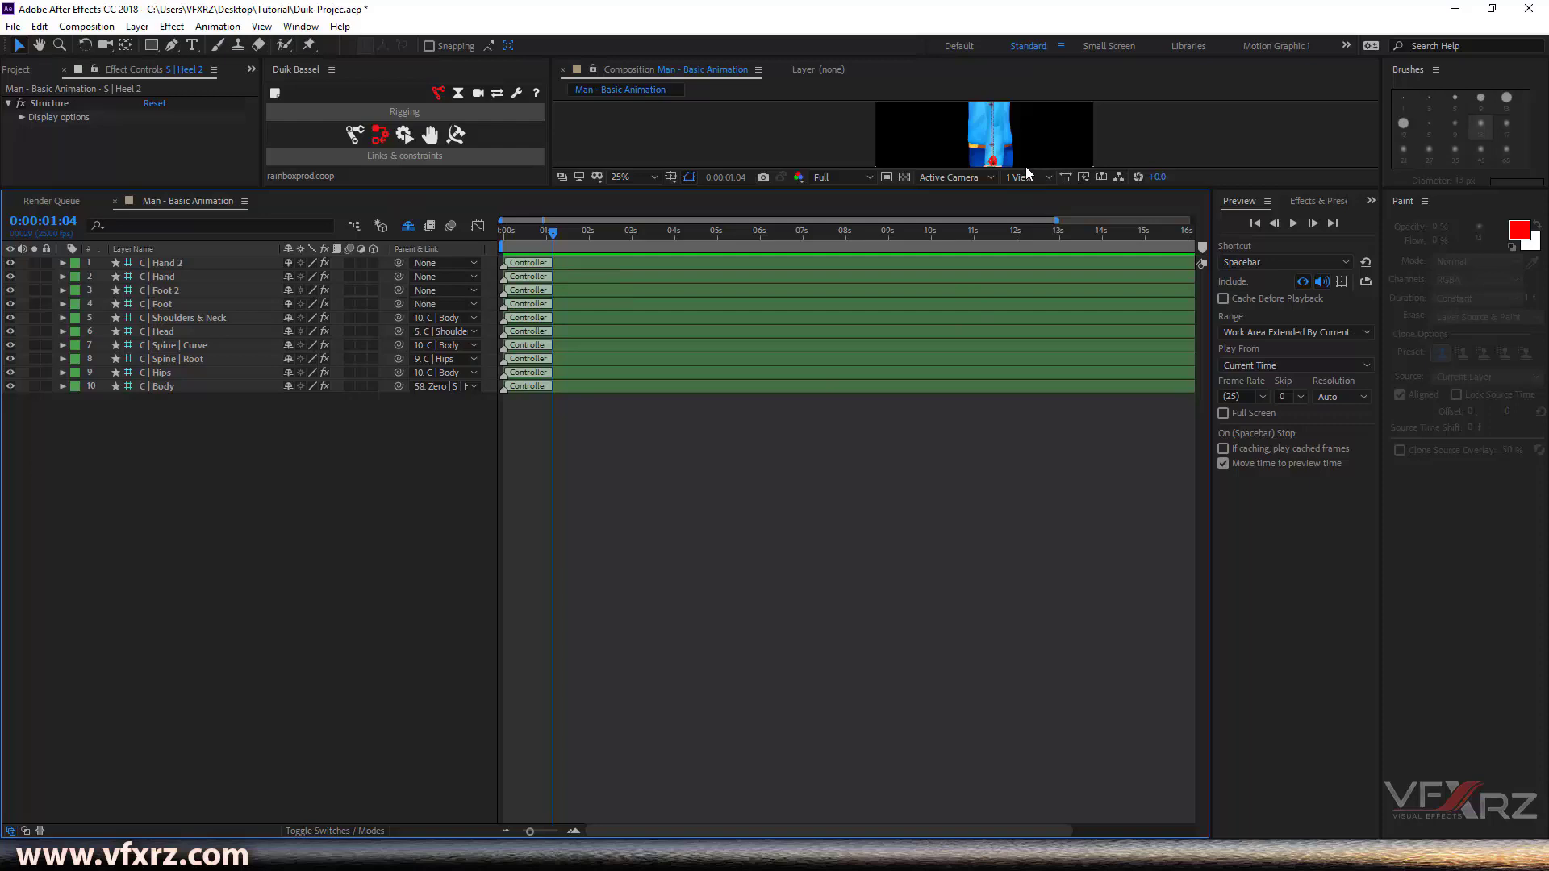
drag(1013, 189, 1000, 541)
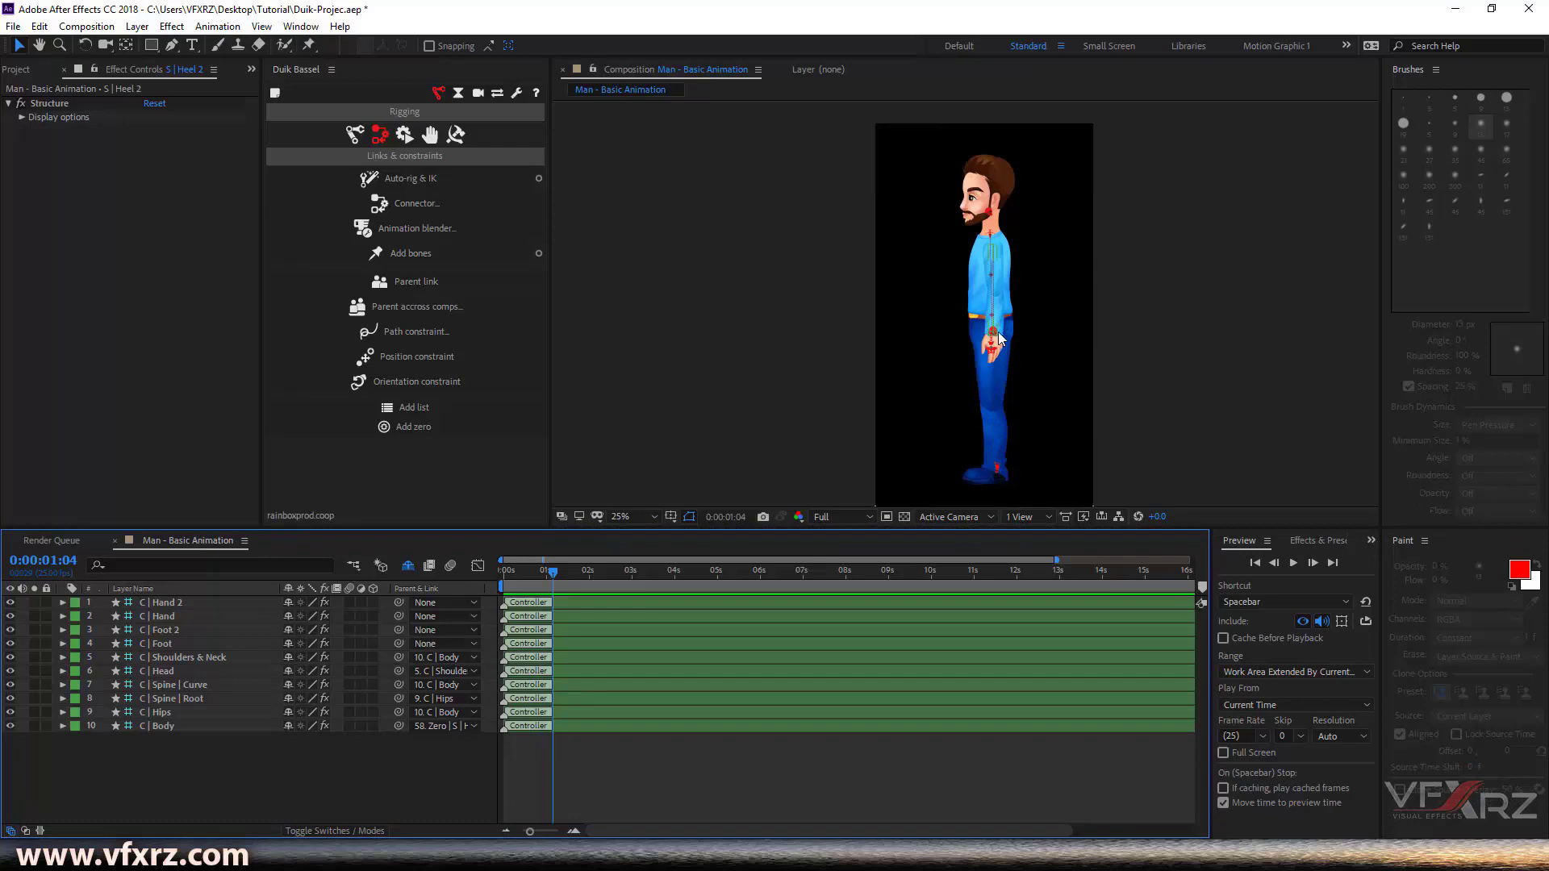
Try the arm rig by moving the C | Hand controller forward and up to waist height
click(179, 617)
scroll(976, 331, up, 2)
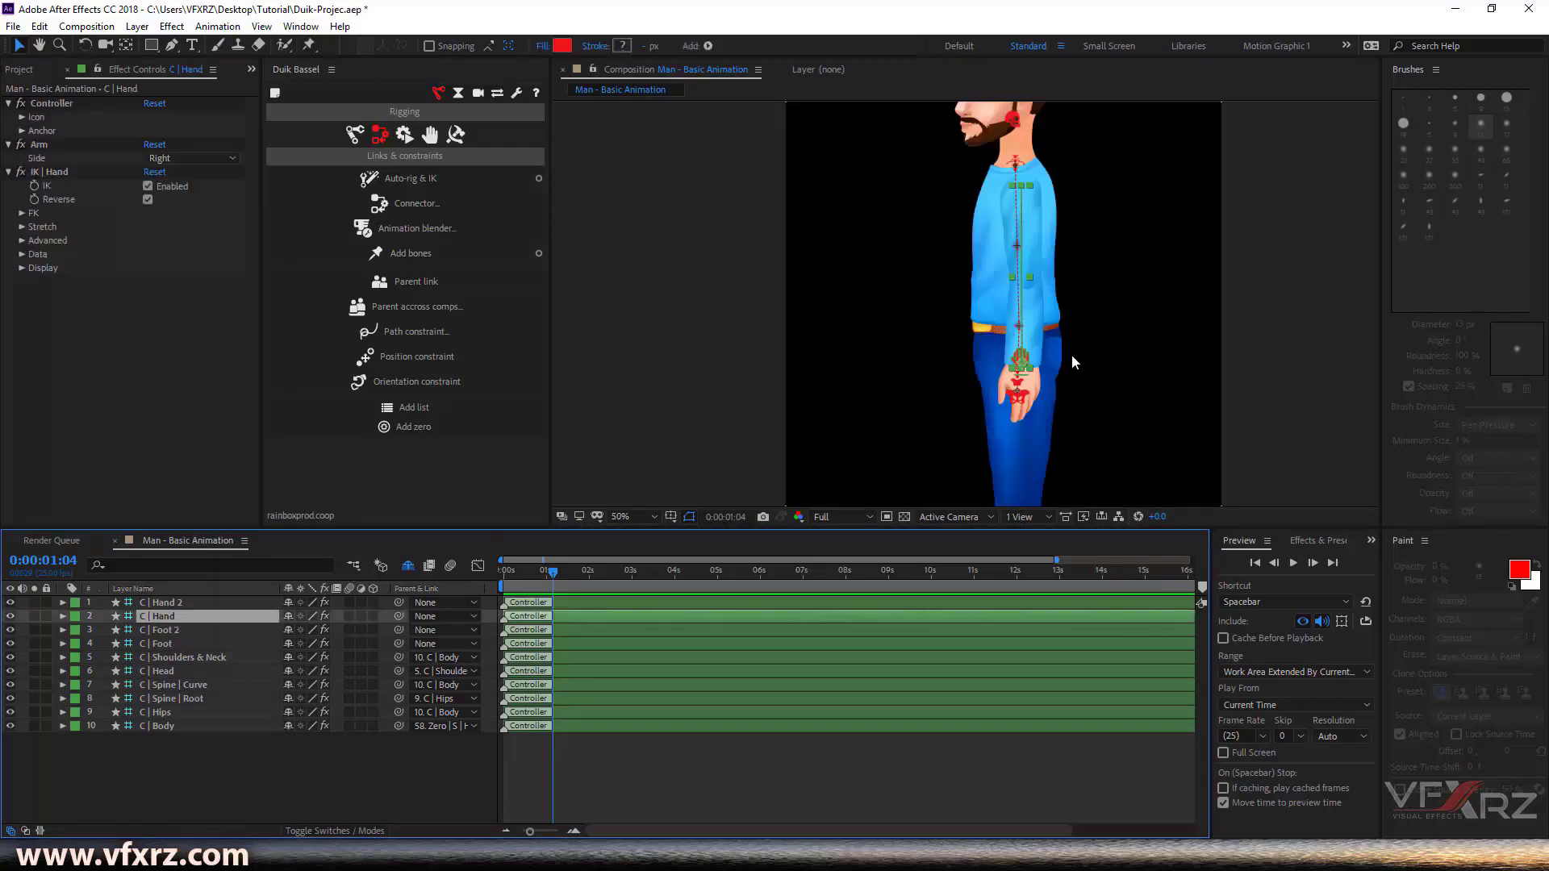
drag(1026, 368, 930, 271)
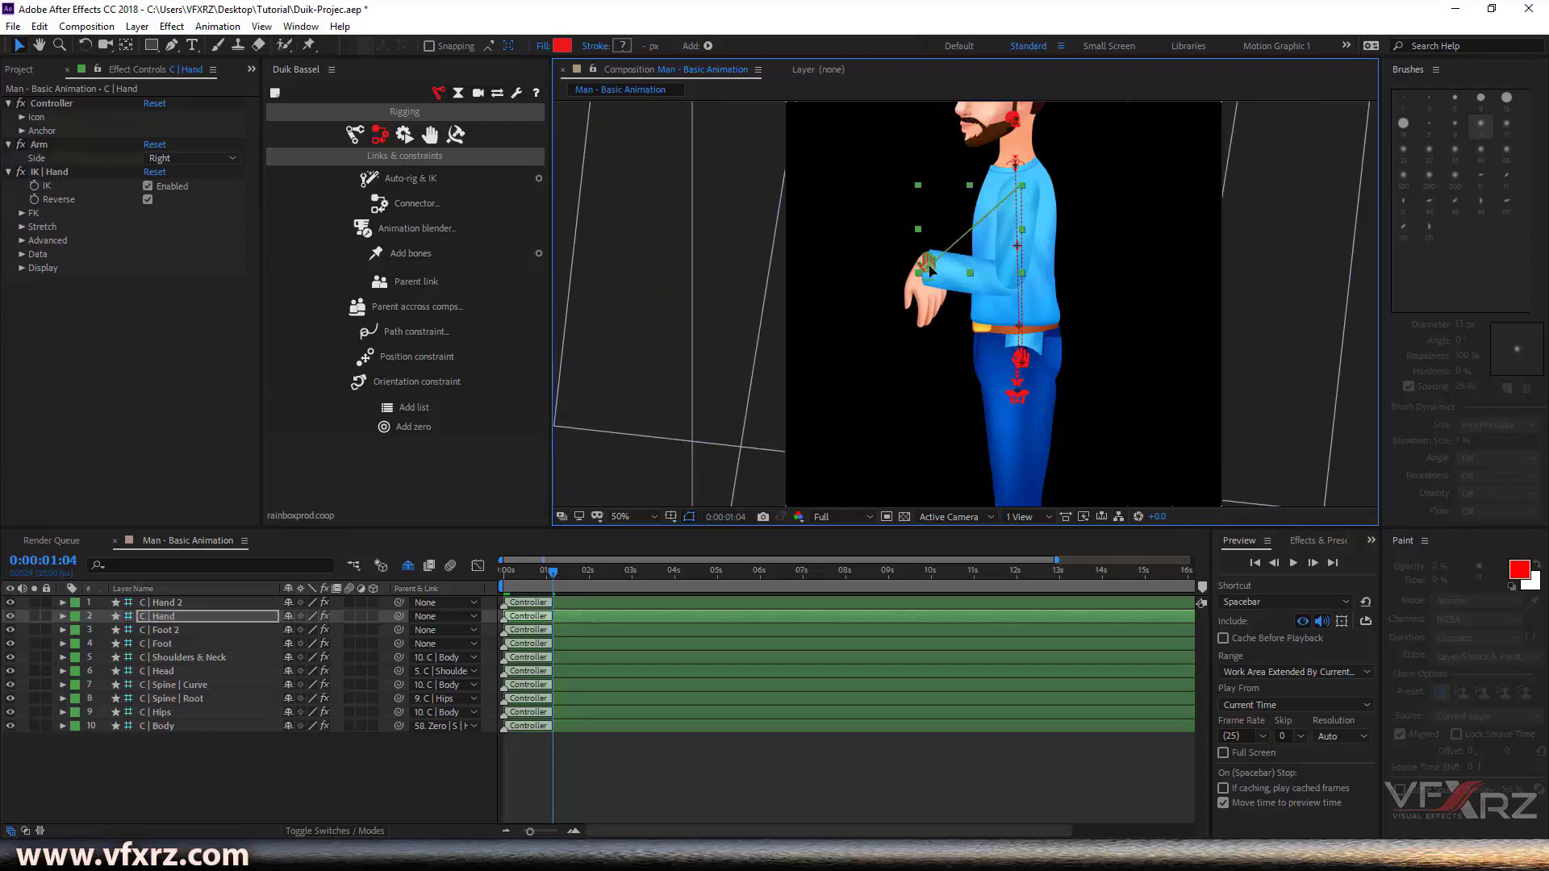
Try shifting the hips slightly with the C | Spine | Root controller, and undo both the hips and hand moves
click(1020, 395)
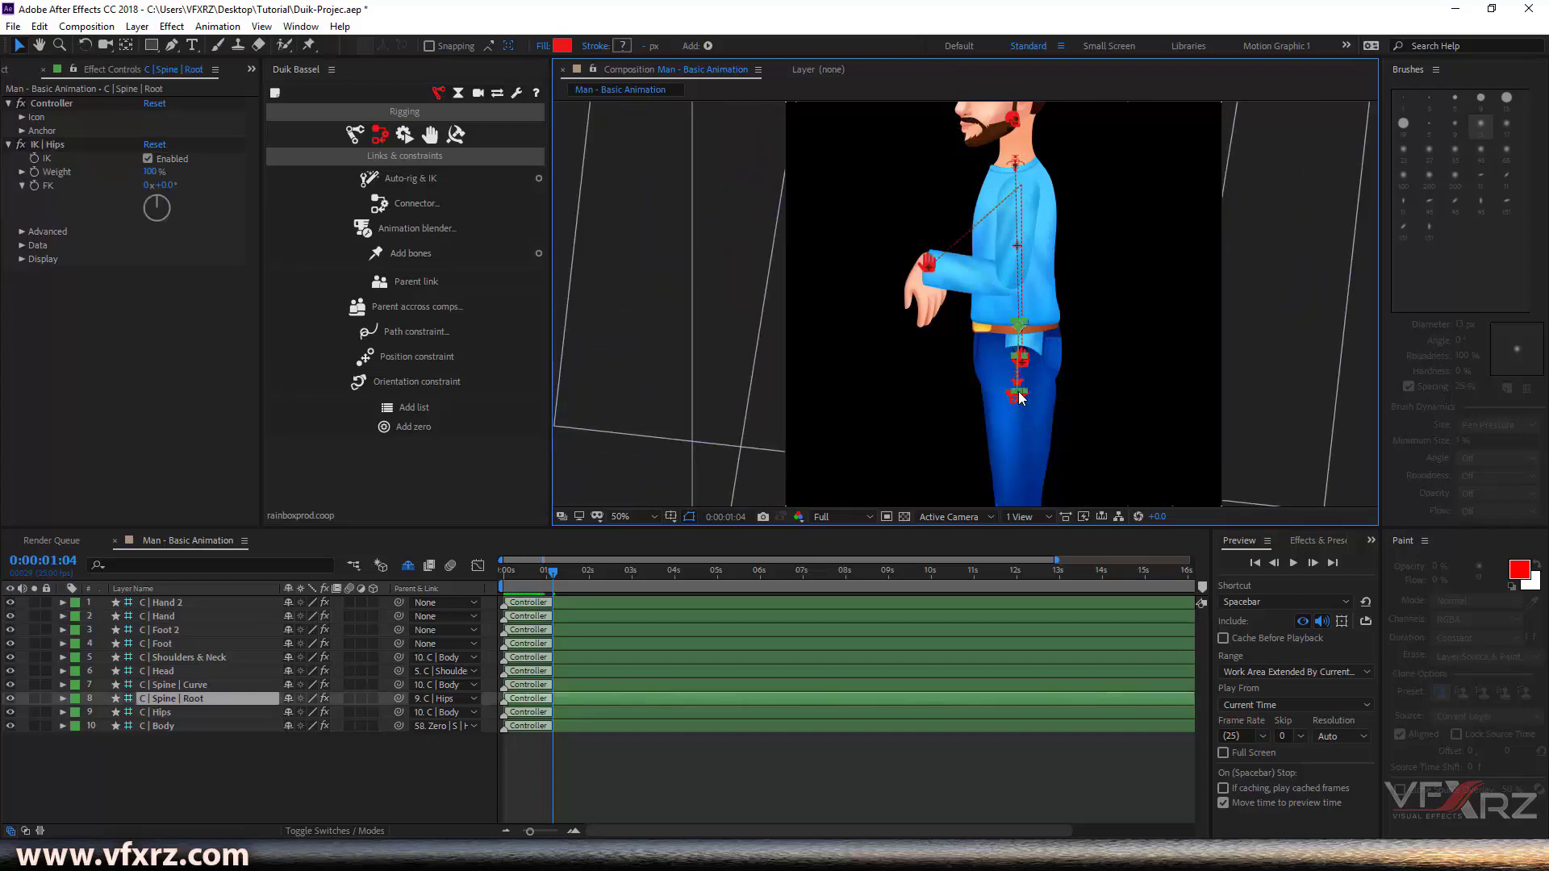
click(215, 681)
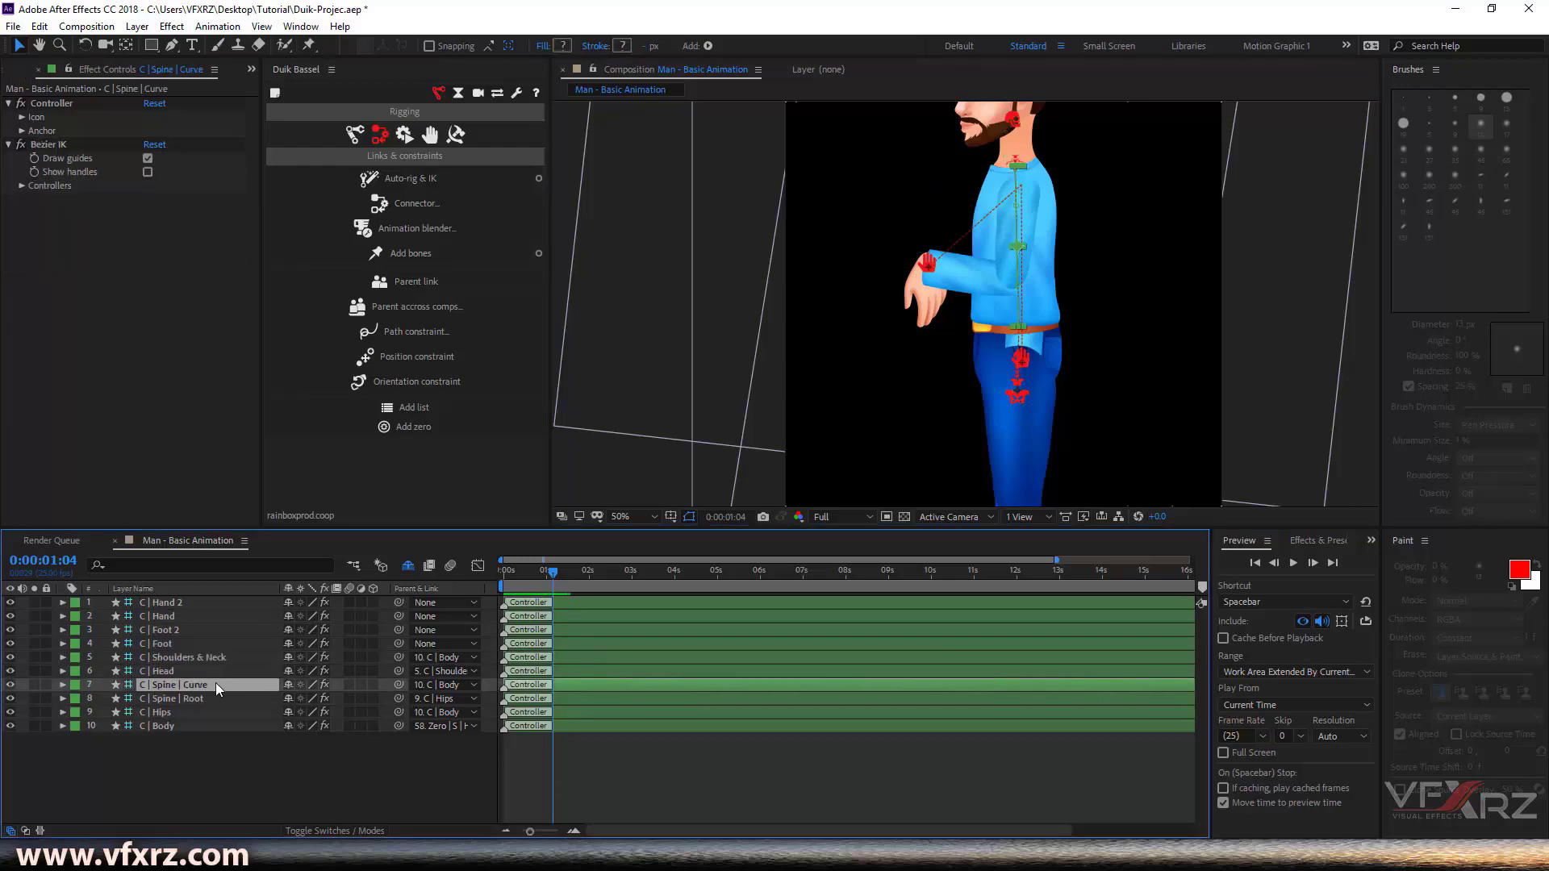
click(216, 697)
mouse_move(1021, 327)
mouse_down()
mouse_move(1036, 327)
mouse_move(1016, 337)
mouse_up()
click(1126, 342)
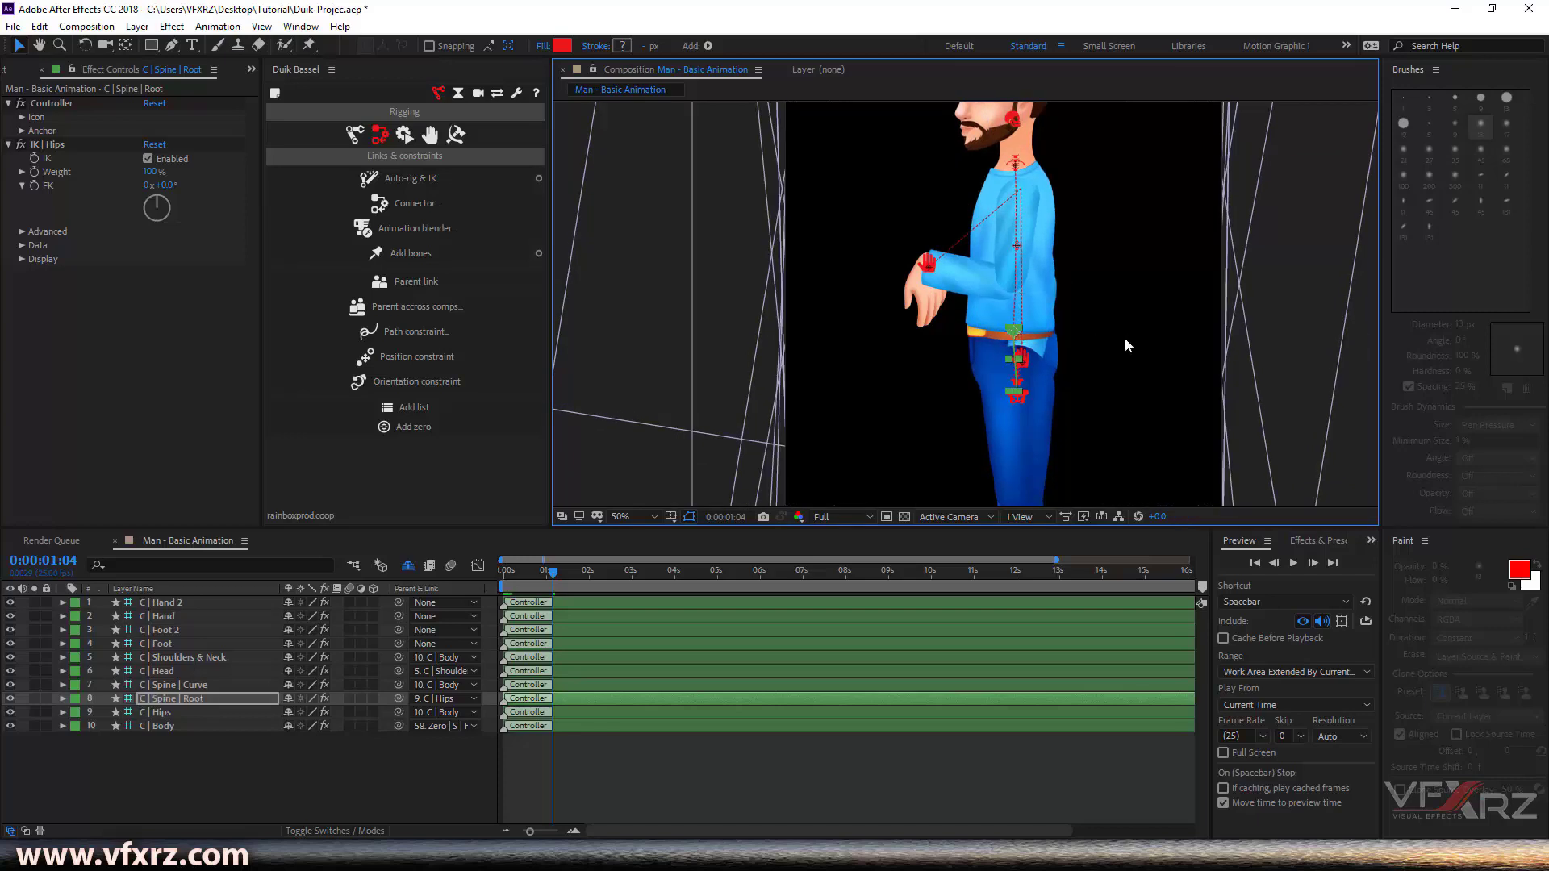
click(171, 699)
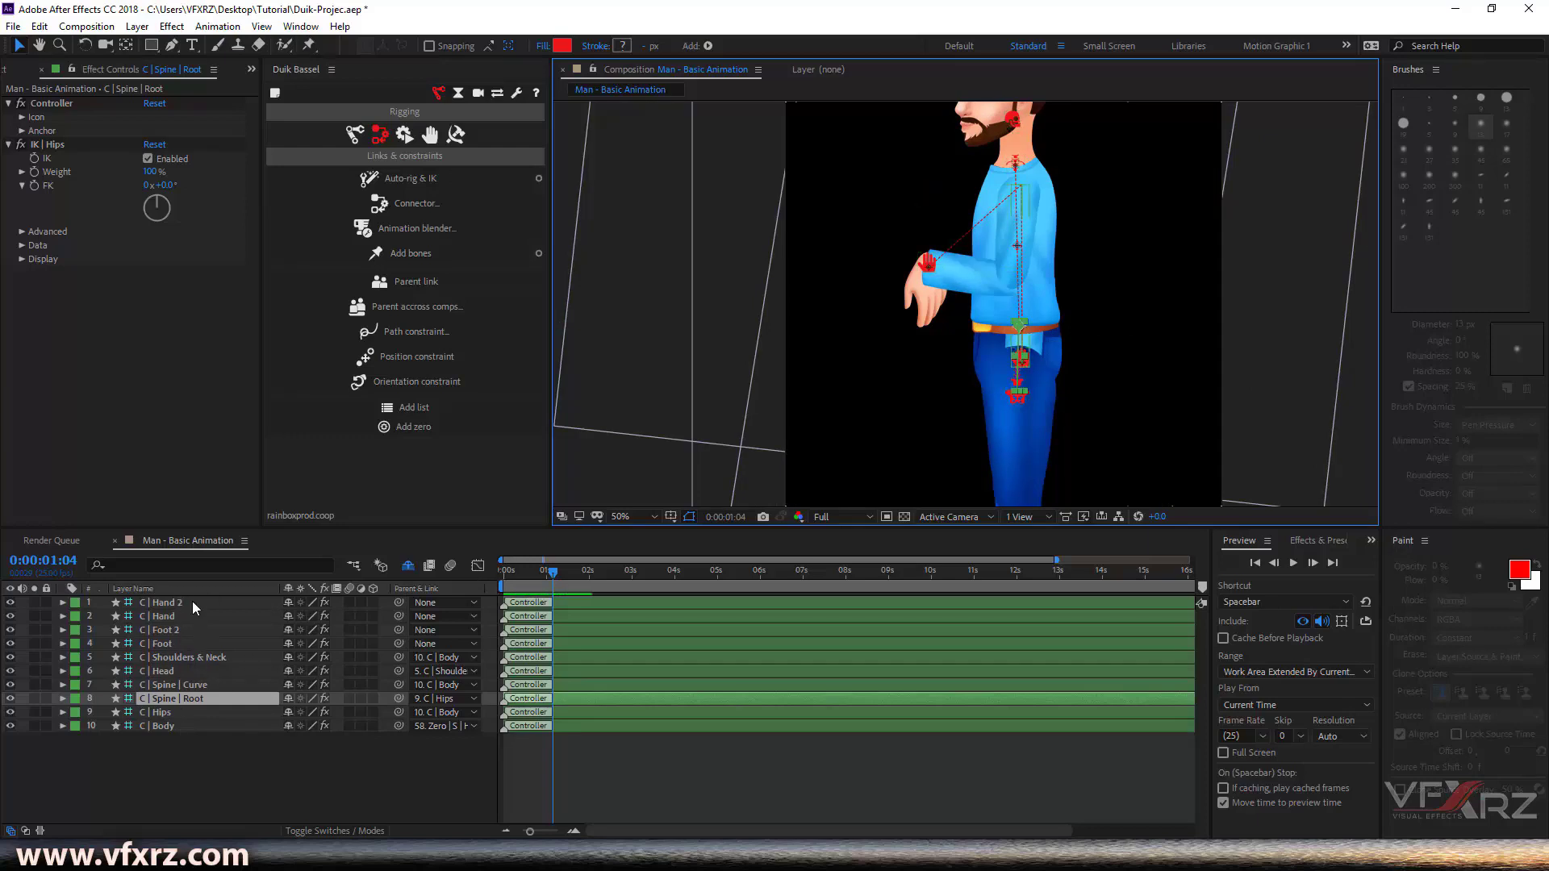
key(ctrl+z)
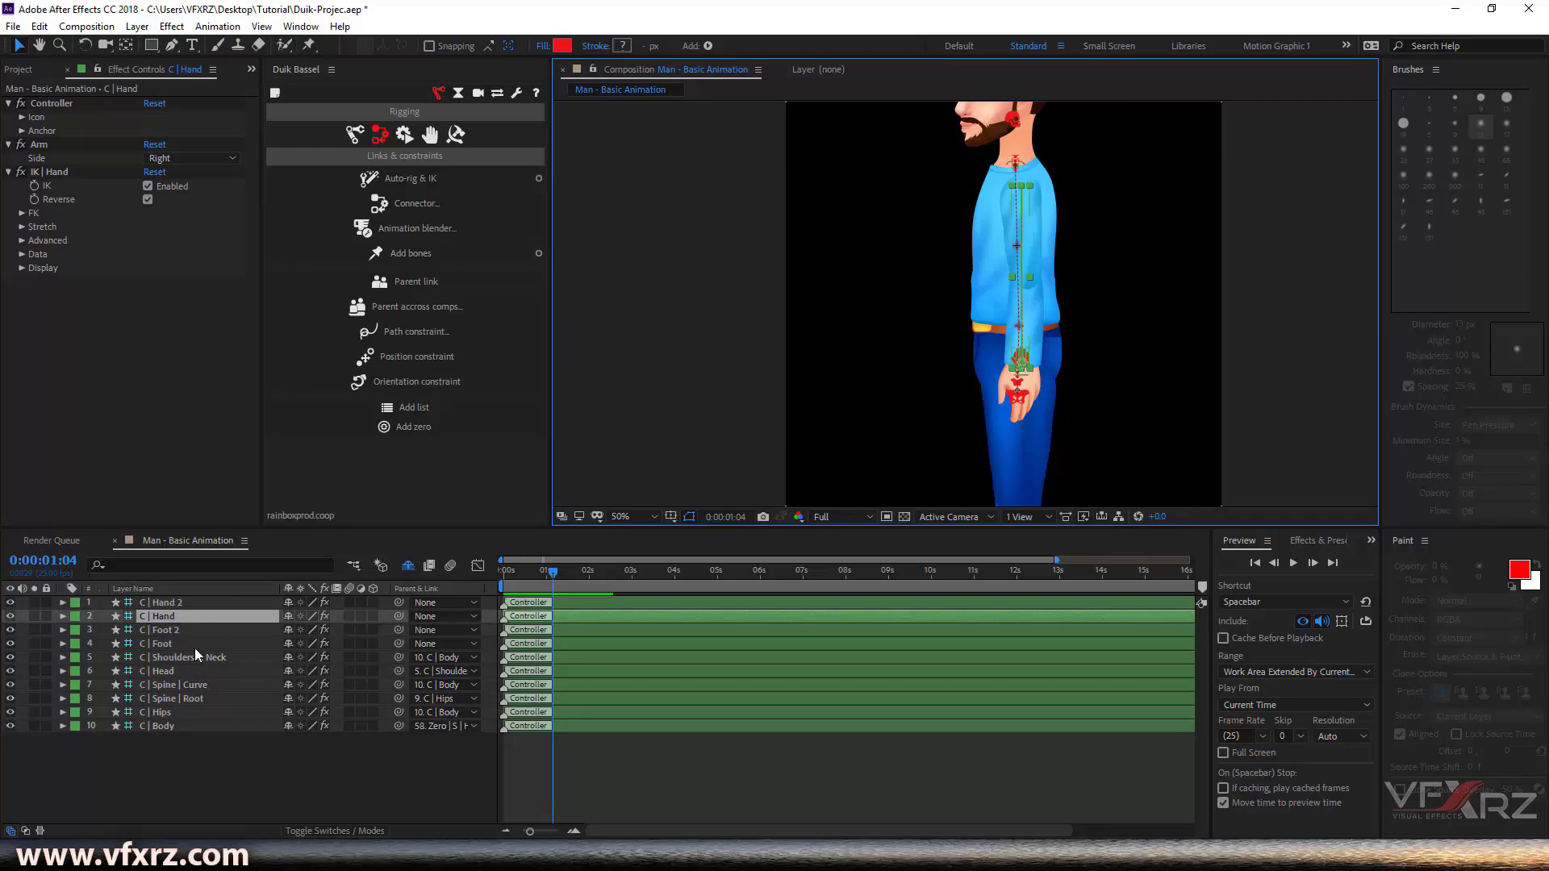
Try moving the C | Head controller slightly in the composition view
click(172, 672)
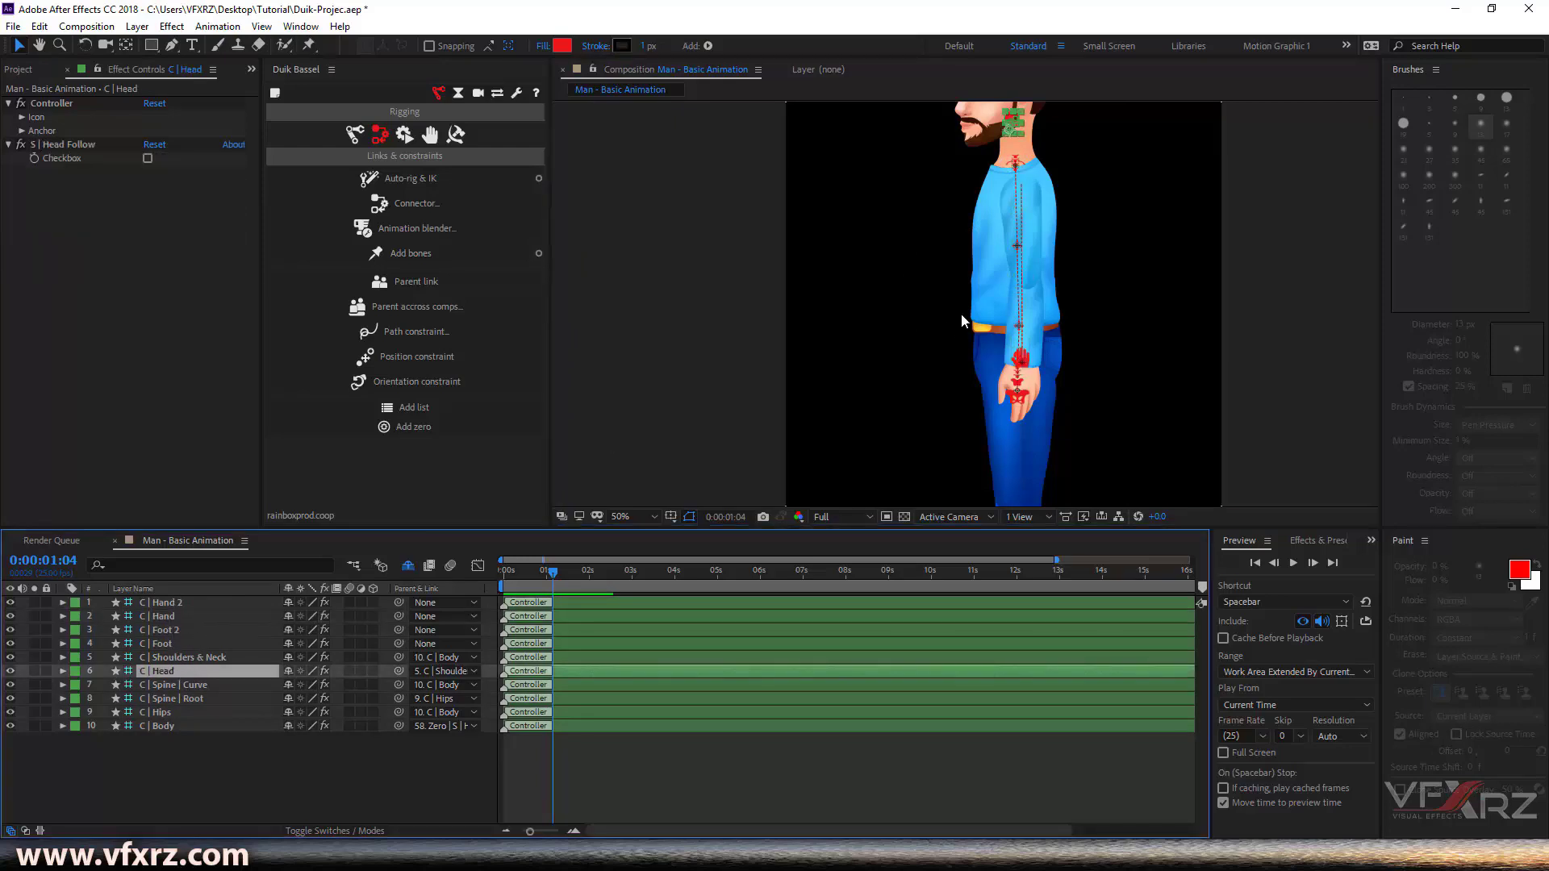
drag(1095, 352, 1120, 424)
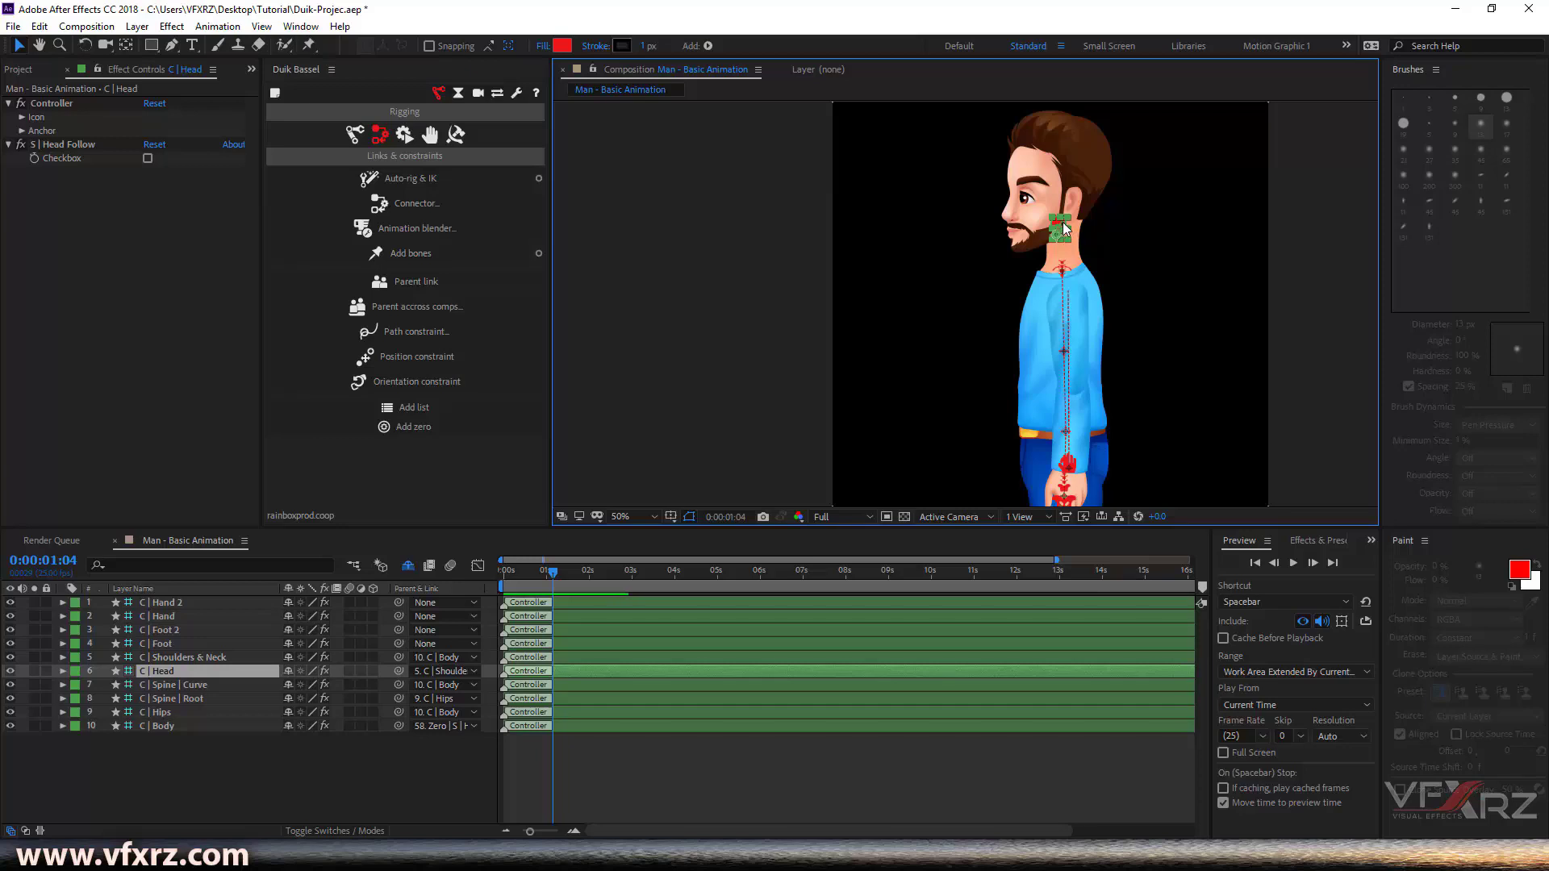
drag(1061, 223, 1076, 223)
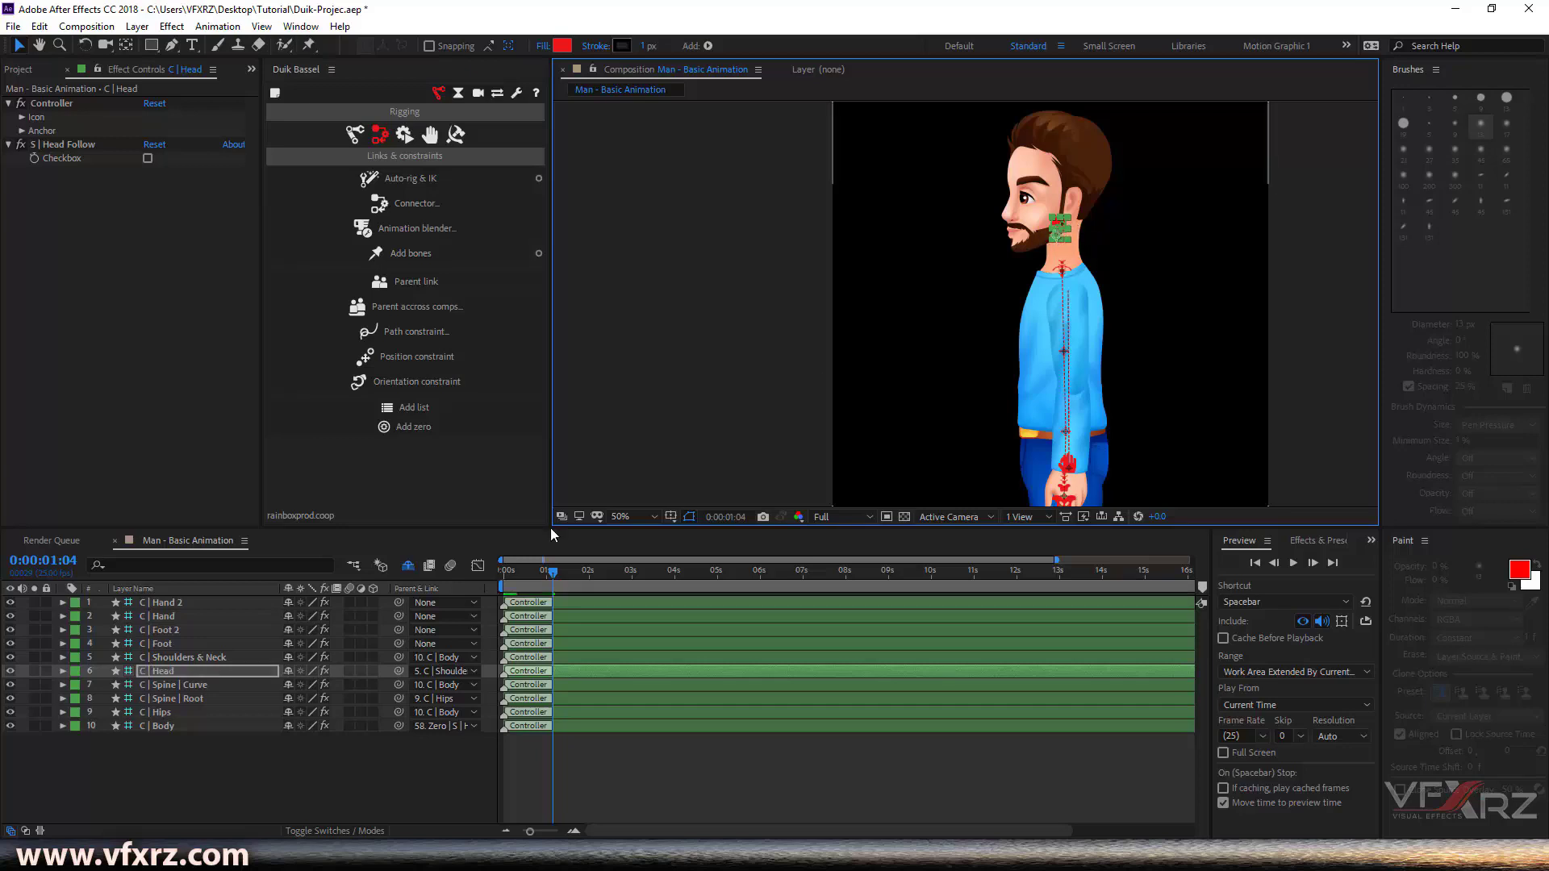
Try tilting the head with the C | Head controller's Rotation property, and undo the rotation
click(169, 673)
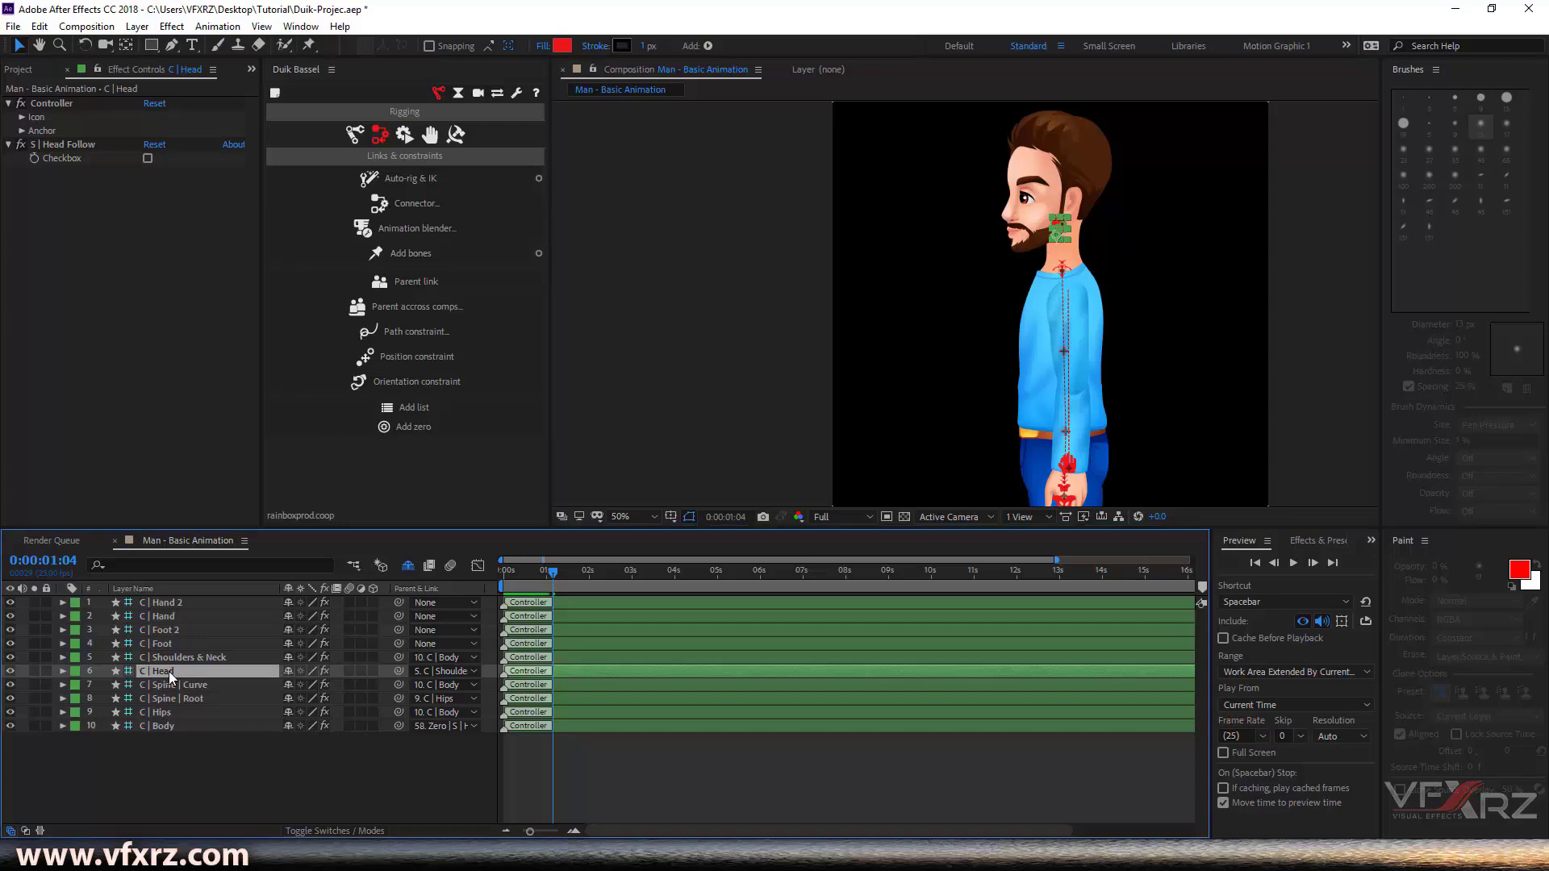
key(r)
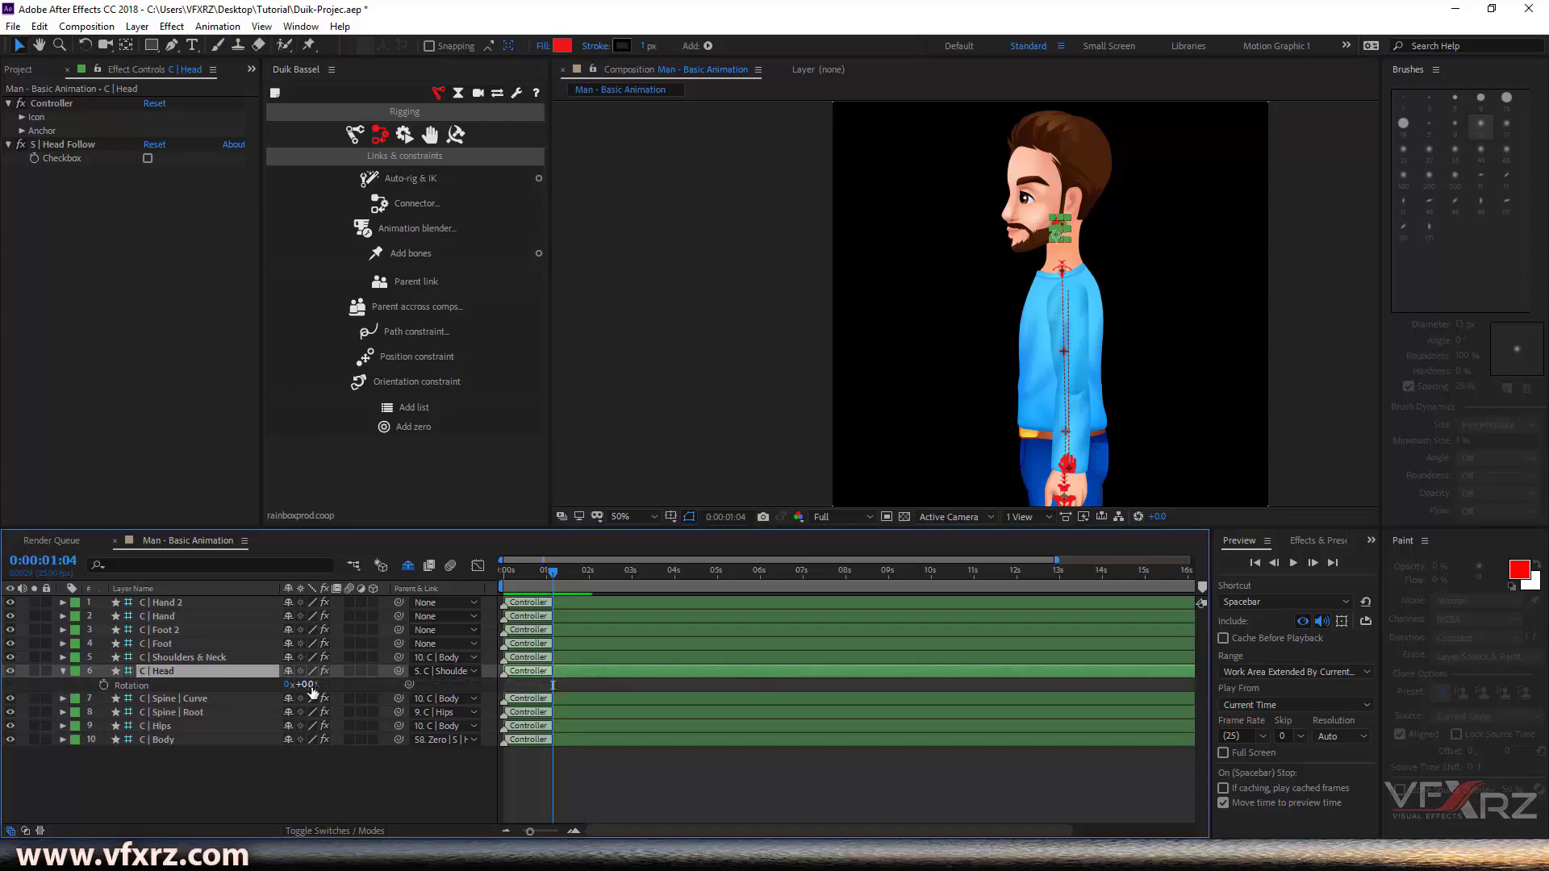
drag(323, 685, 321, 692)
key(ctrl+z)
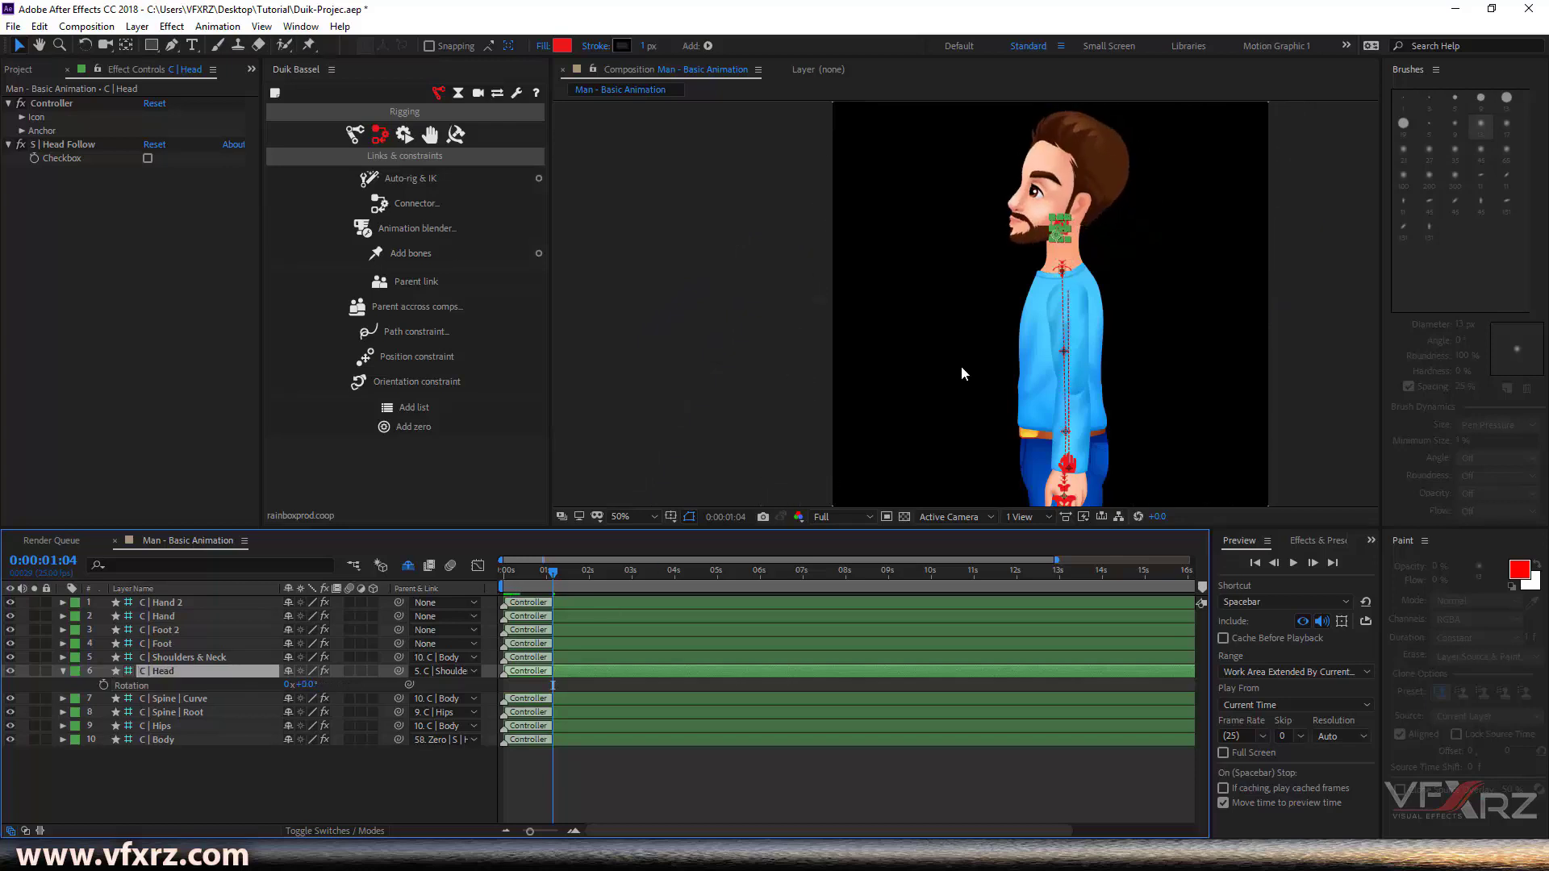
Try bending the torso forward with the C | Shoulders & Neck controller, inspect the bent sweater and arm up close, and undo the move
click(1067, 270)
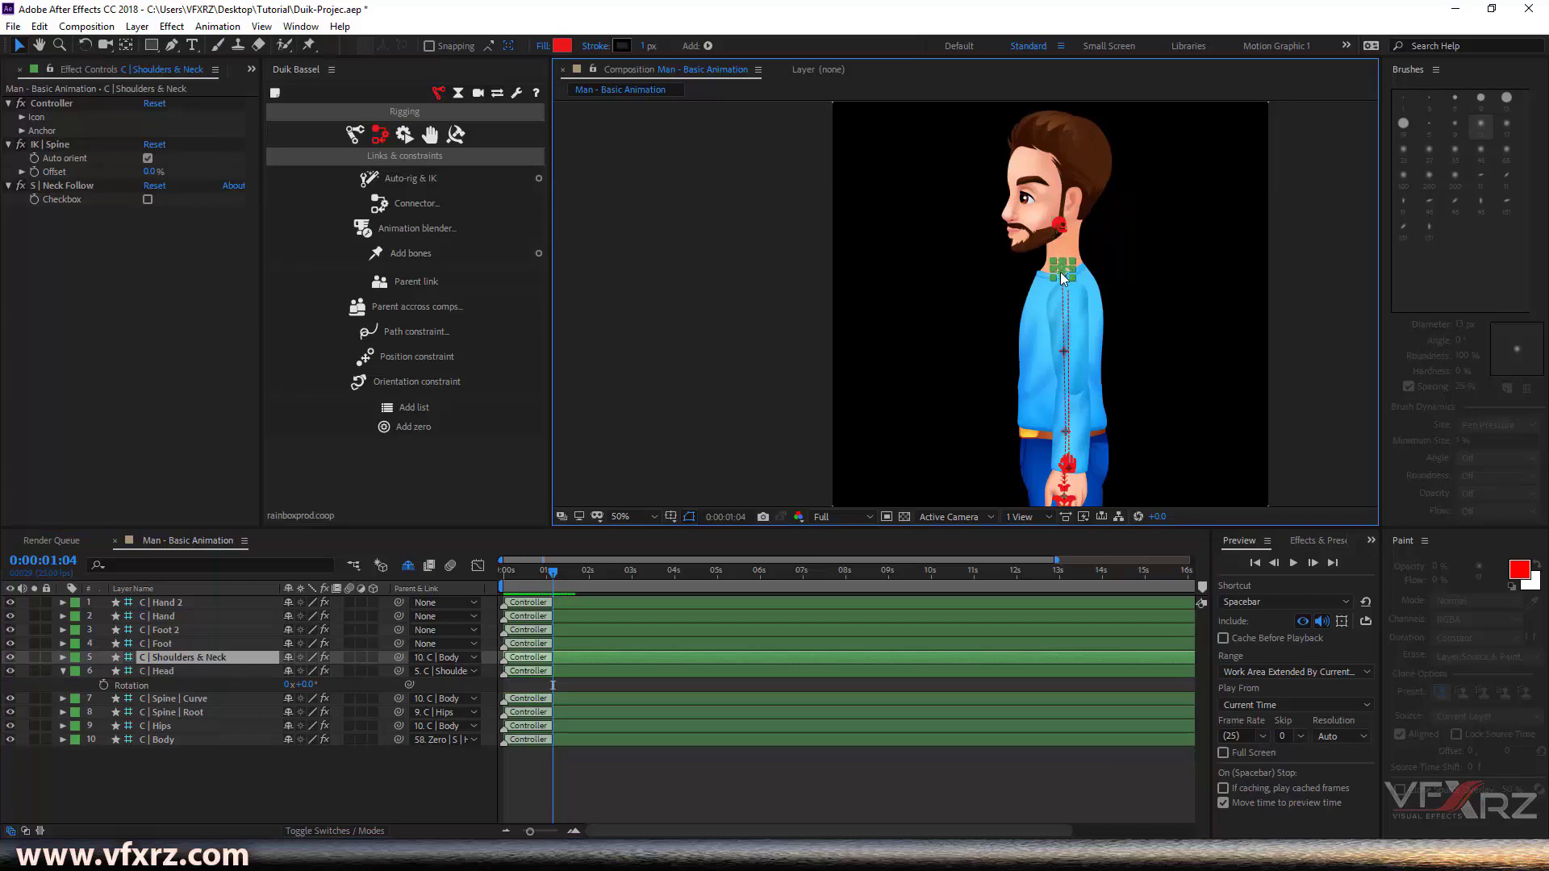
mouse_move(1071, 273)
mouse_down()
mouse_move(1100, 282)
mouse_move(987, 295)
mouse_up()
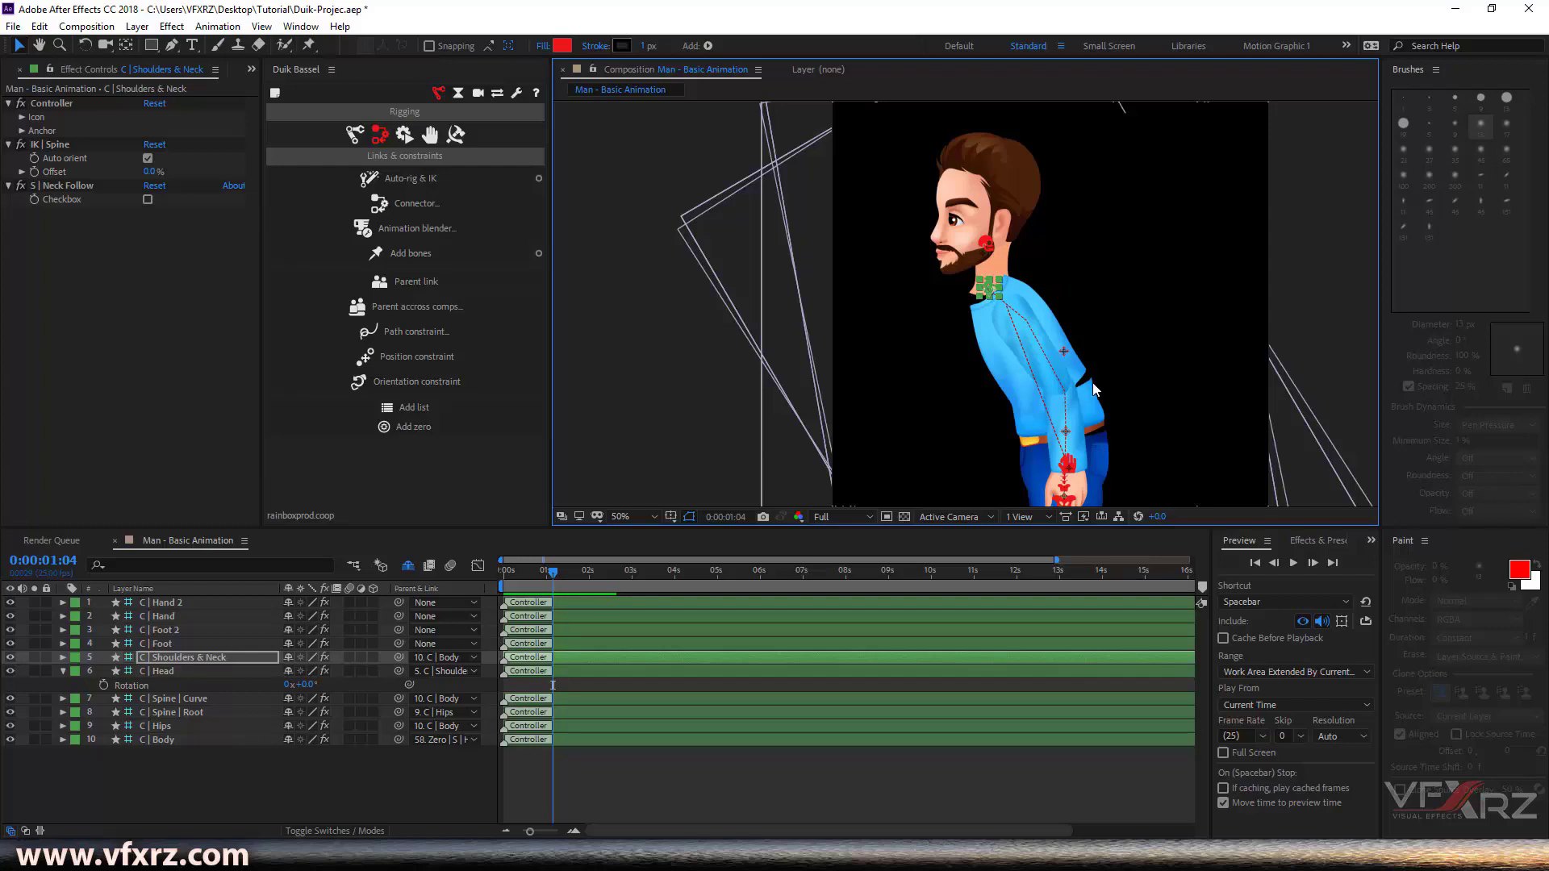
scroll(1086, 381, up, 2)
drag(1086, 382, 903, 253)
scroll(1257, 440, down, 1)
drag(1176, 442, 1127, 373)
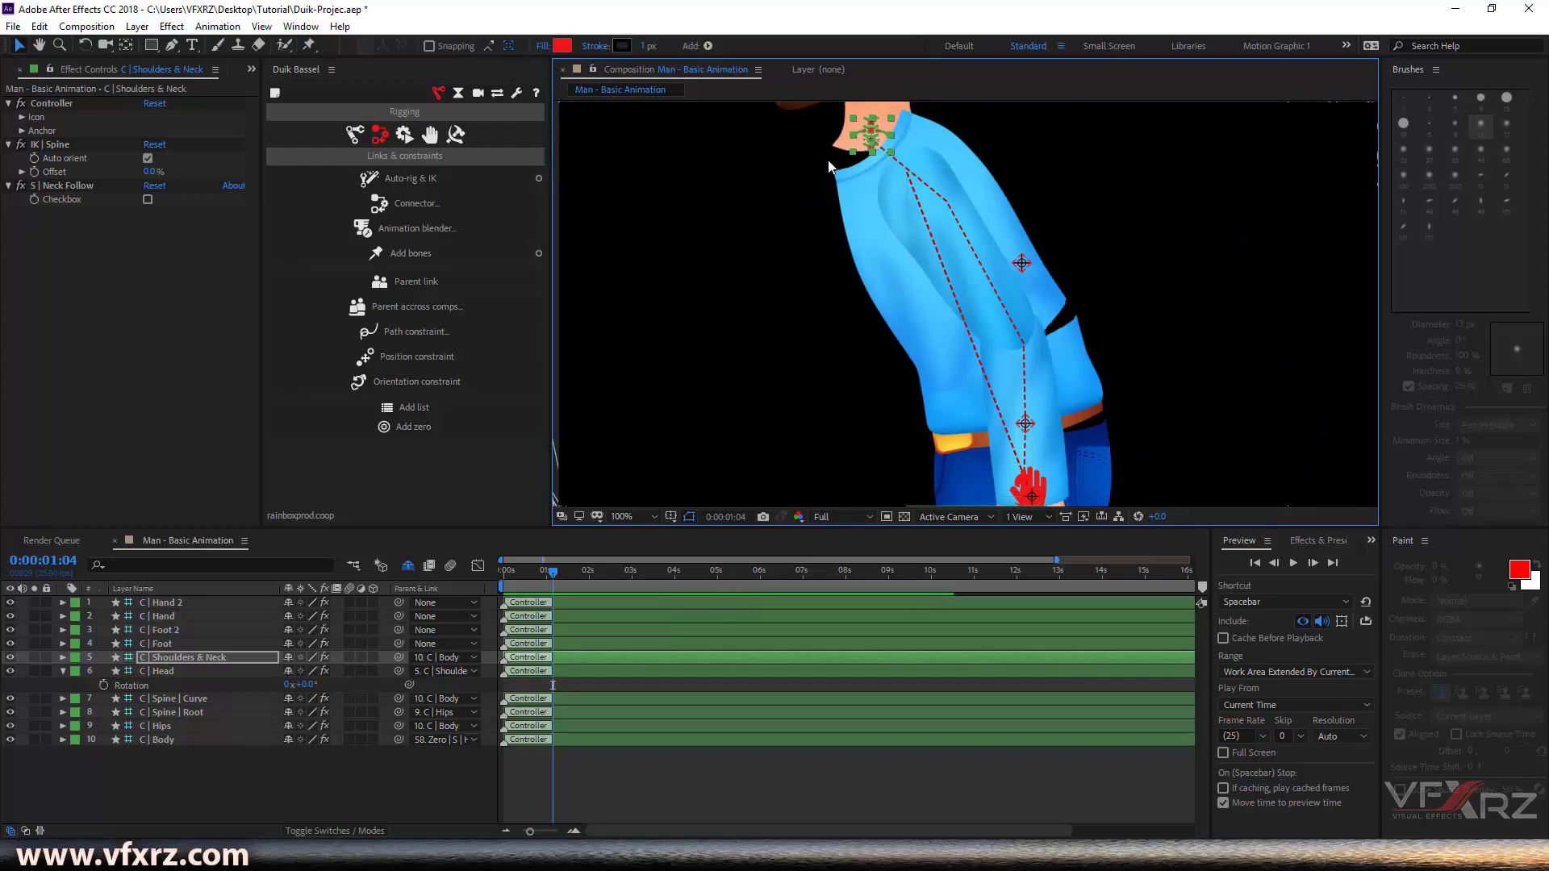
drag(906, 174, 967, 262)
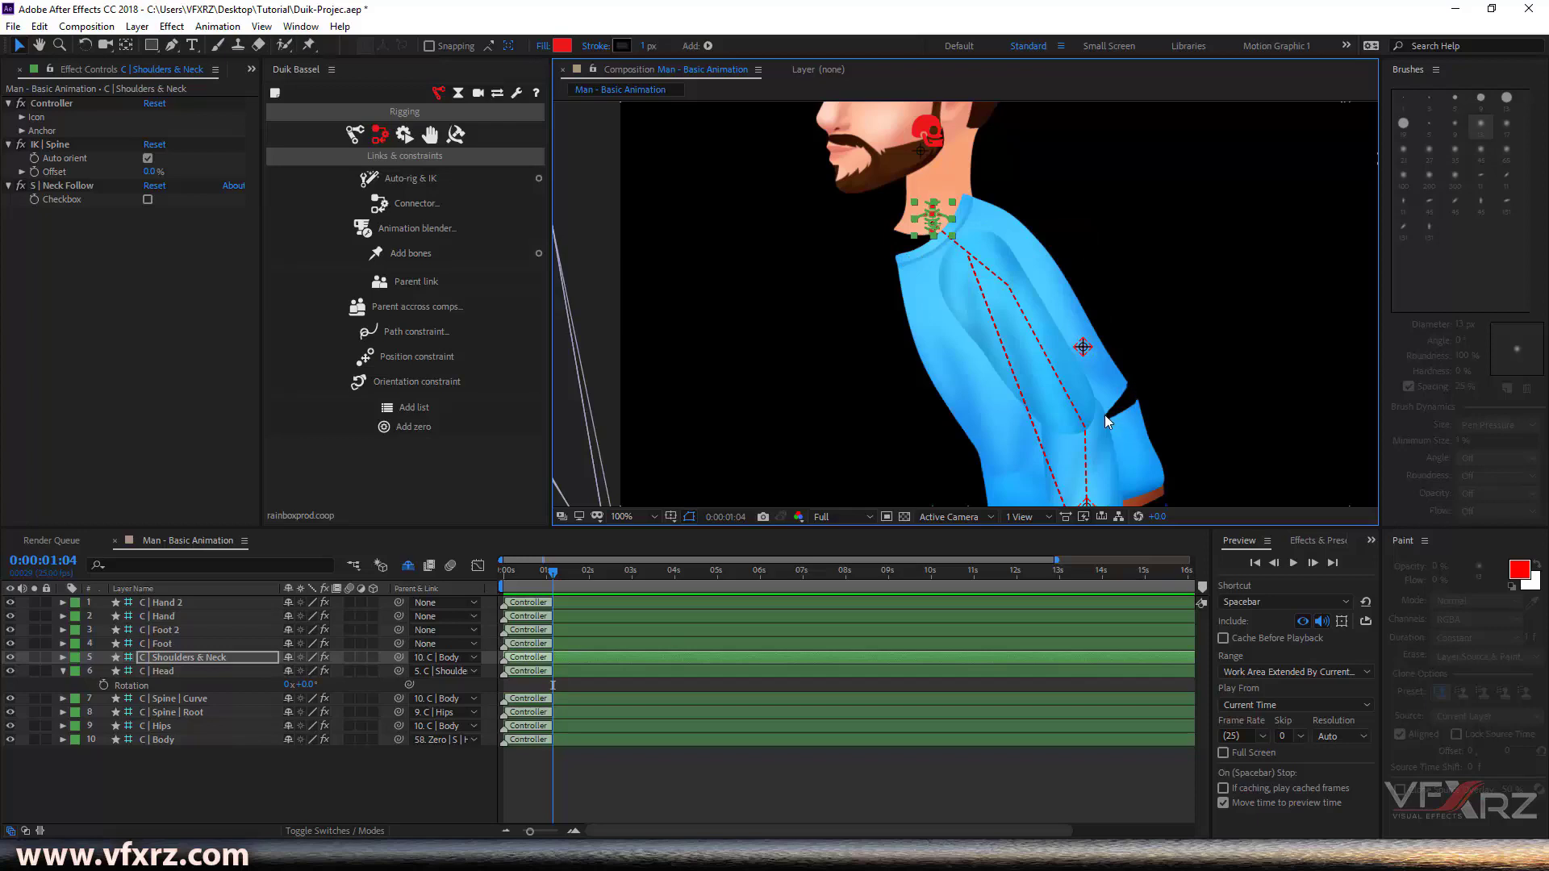
key(comma)
key(comma)
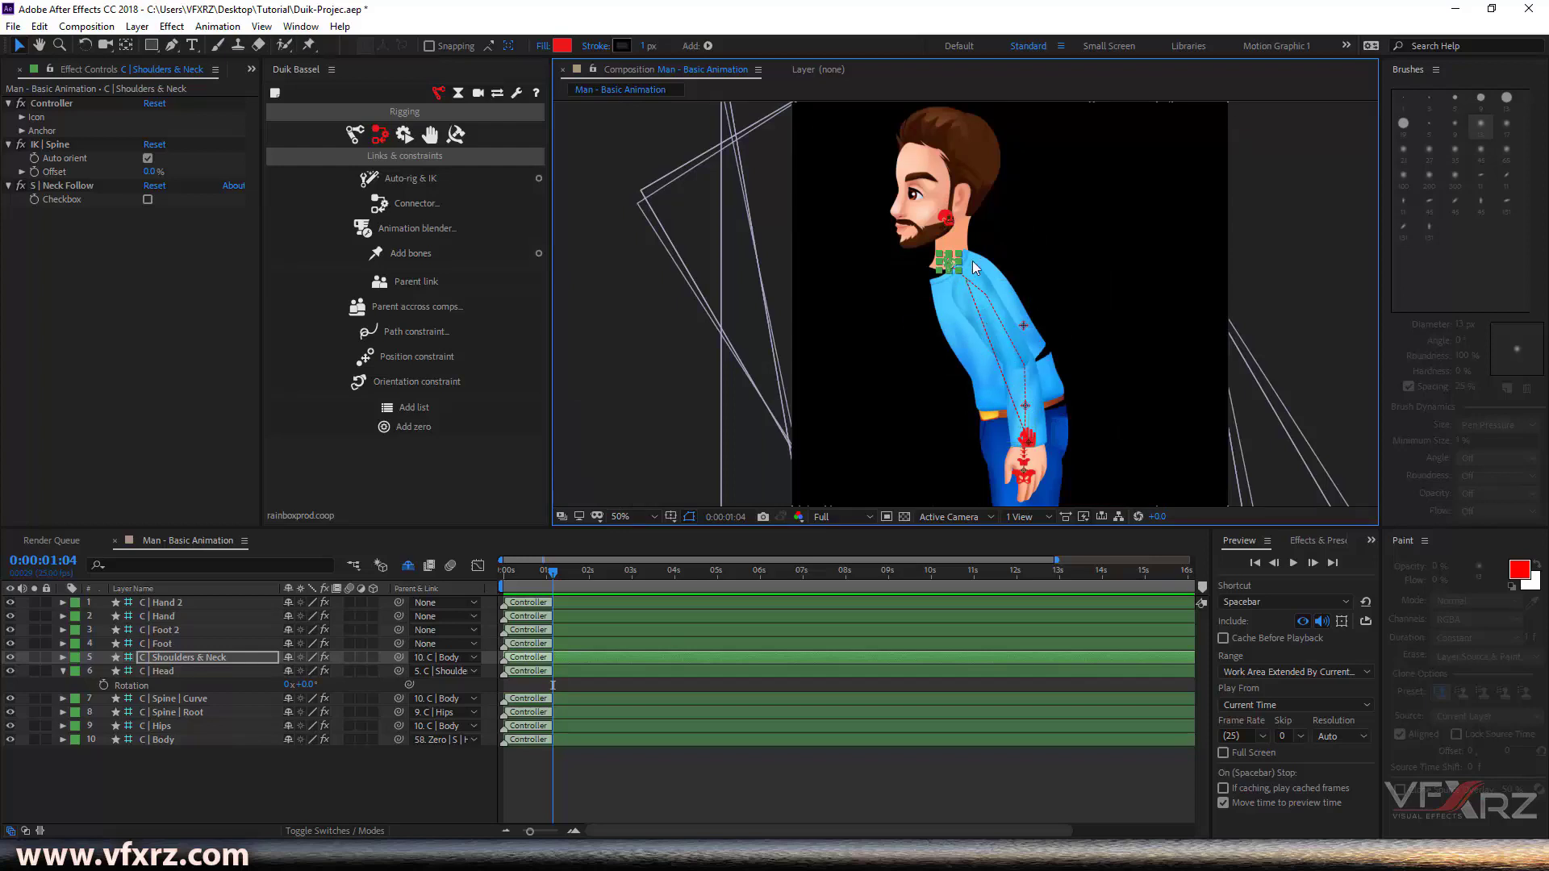
key(ctrl+z)
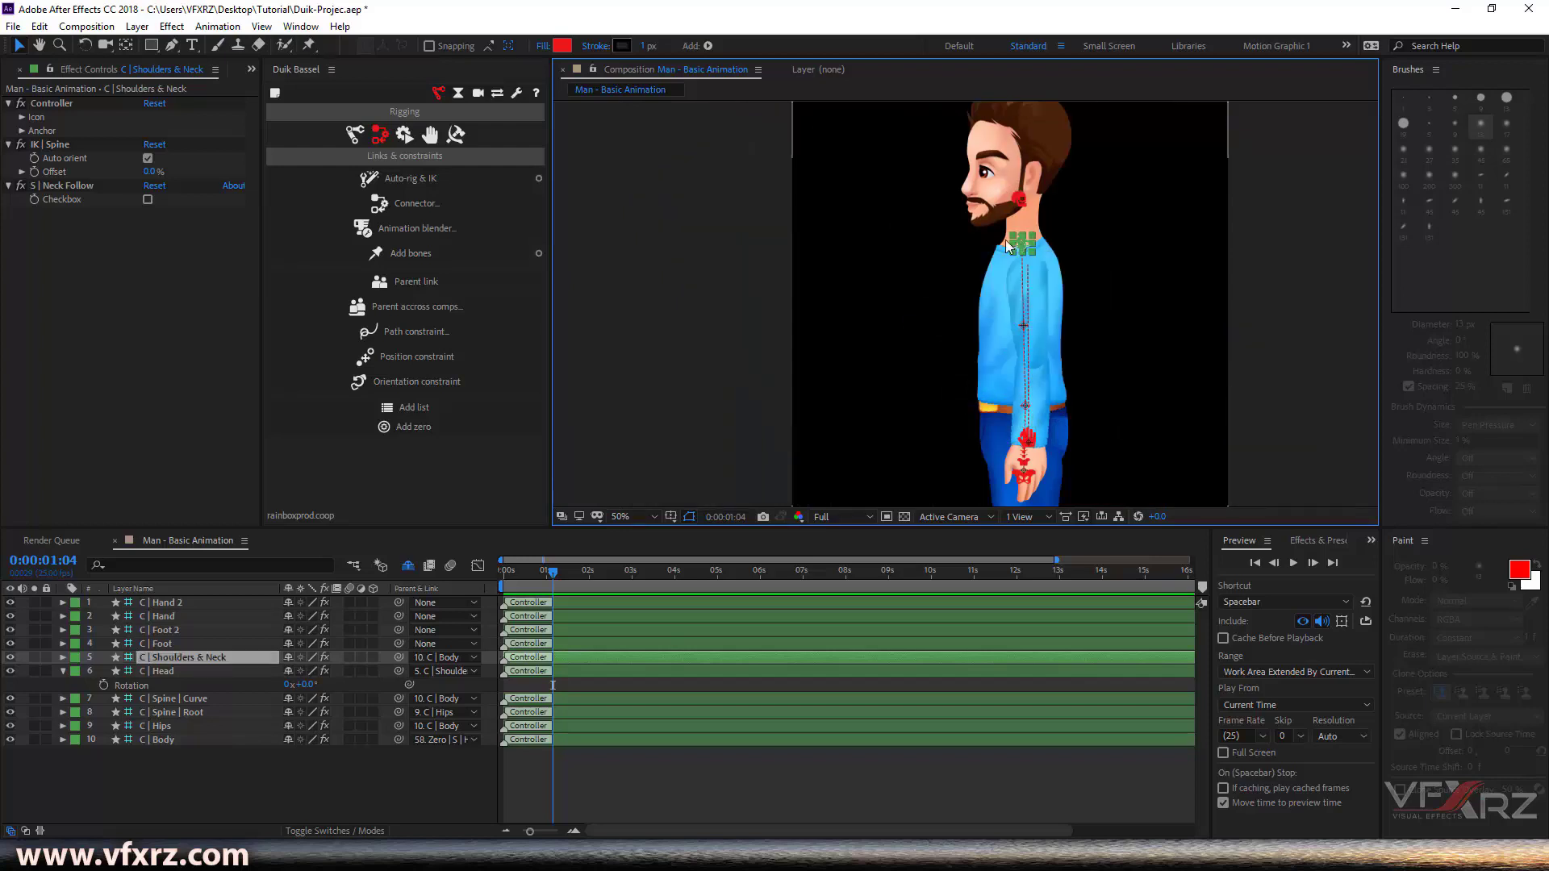
key(comma)
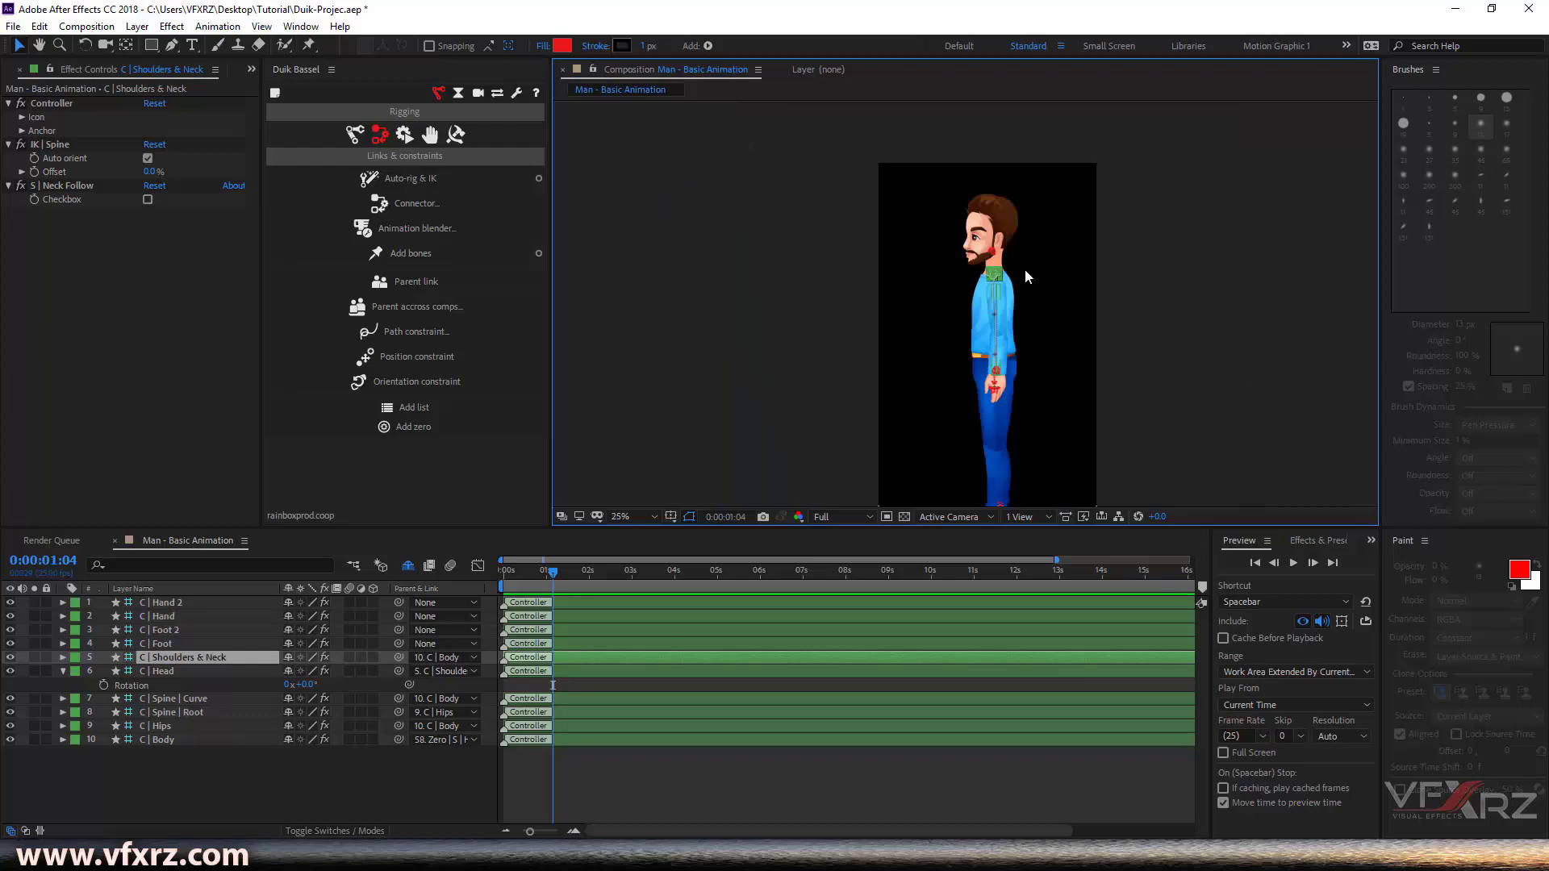
Apply Duik's Walk cycle automation to all of the character's controller layers
click(770, 764)
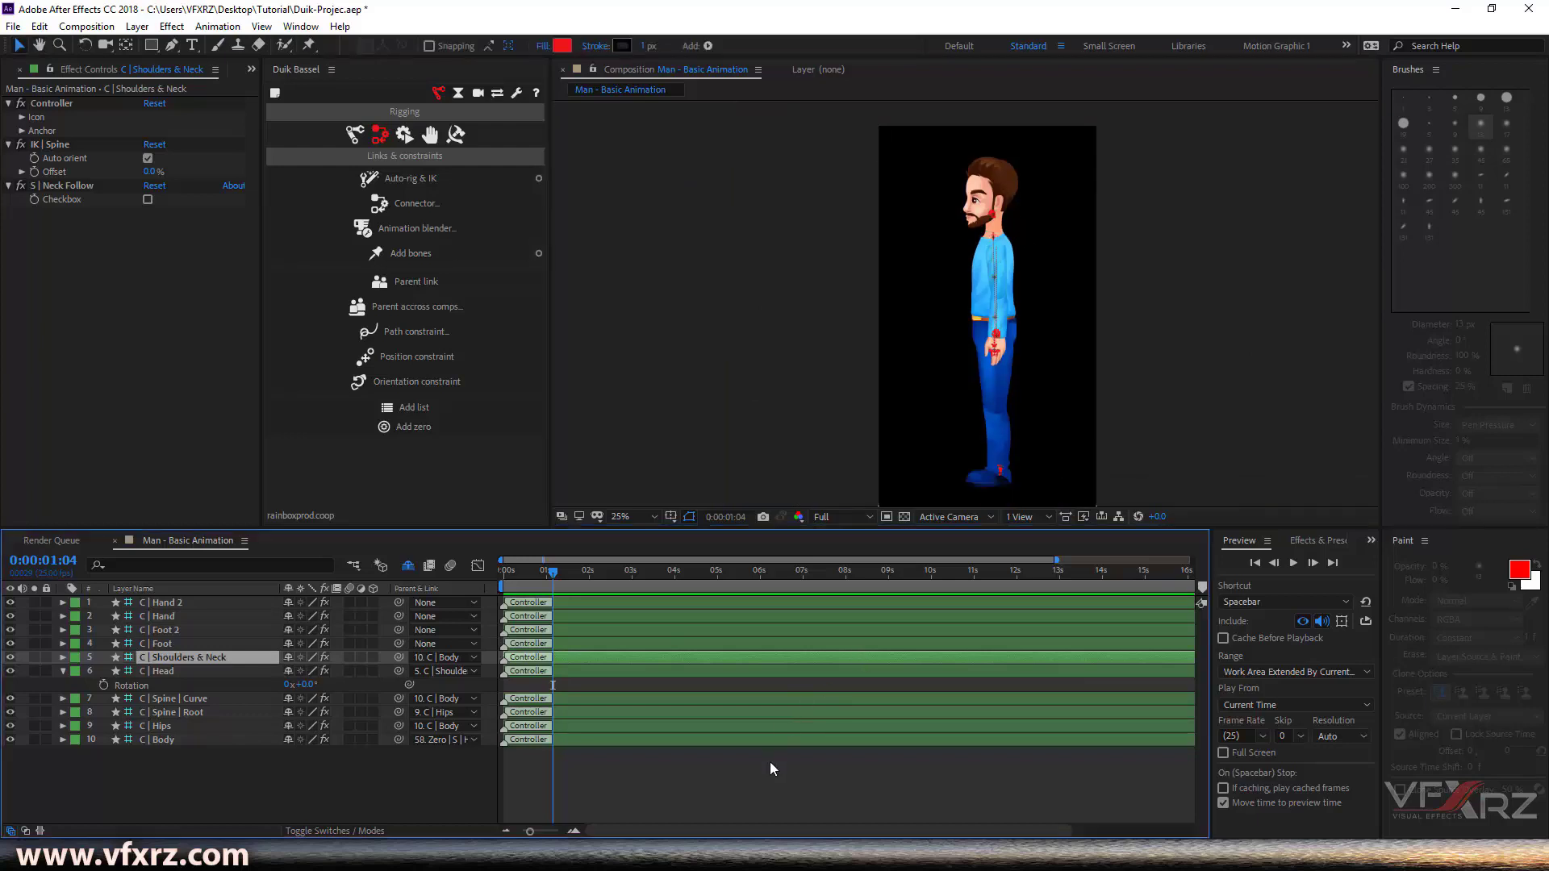
key(u)
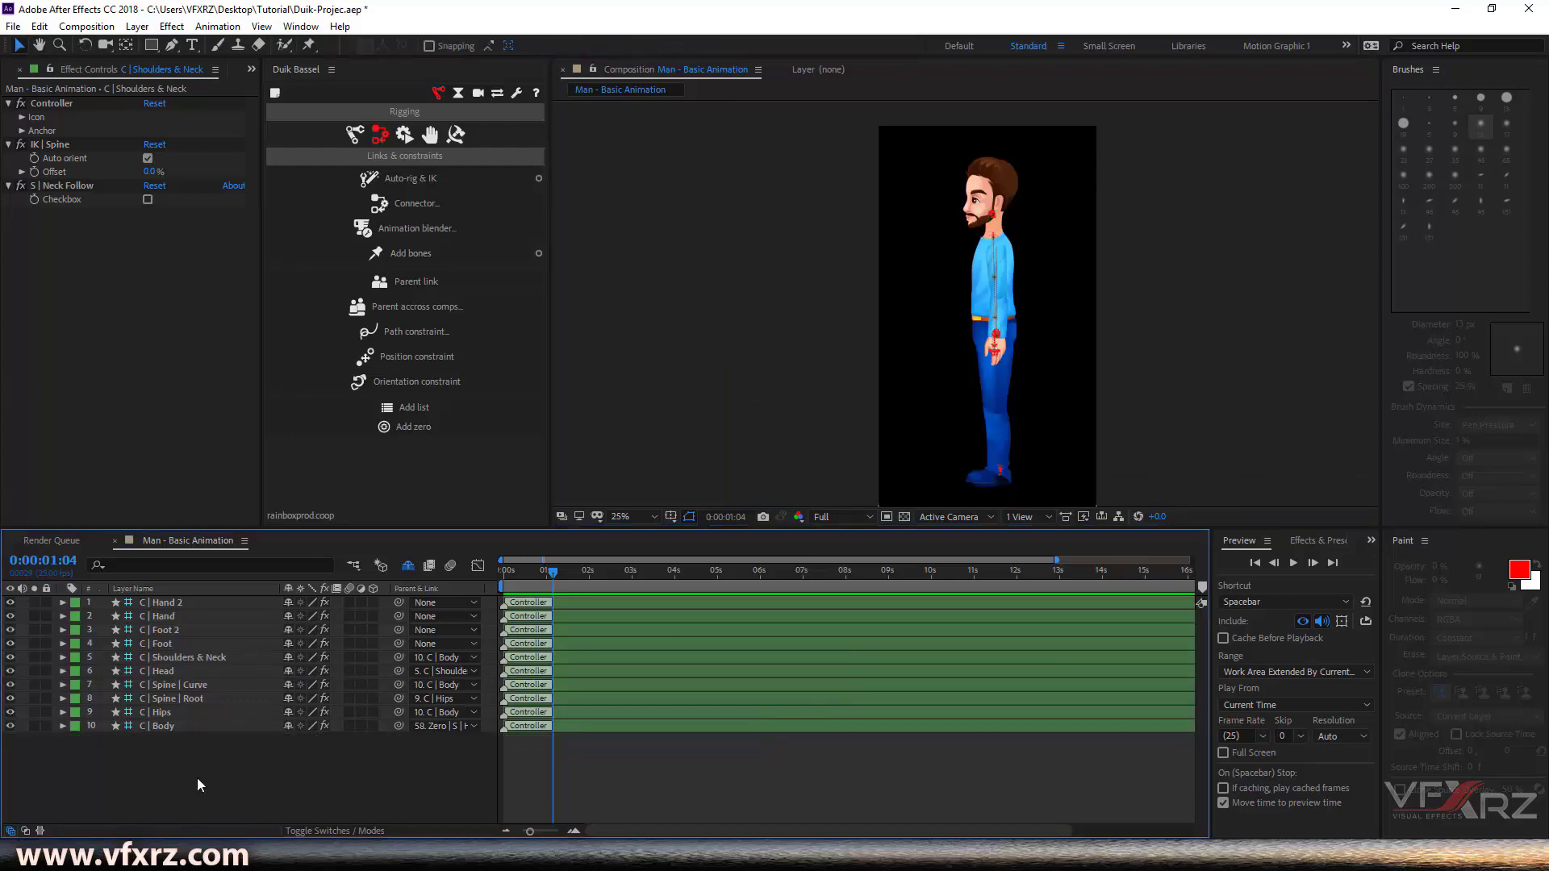
key(ctrl+a)
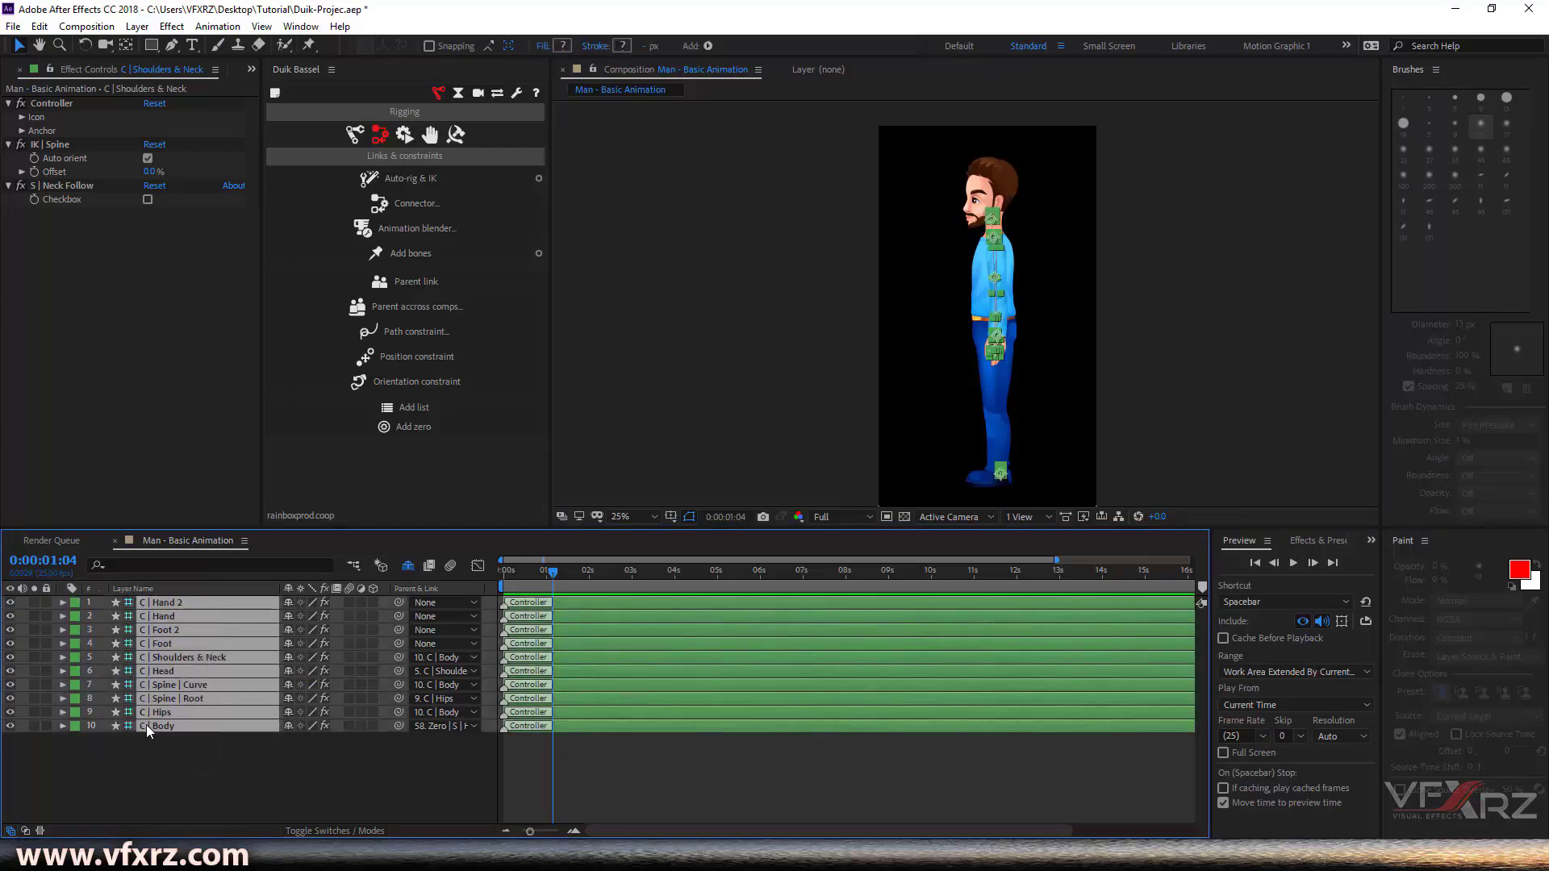
click(404, 136)
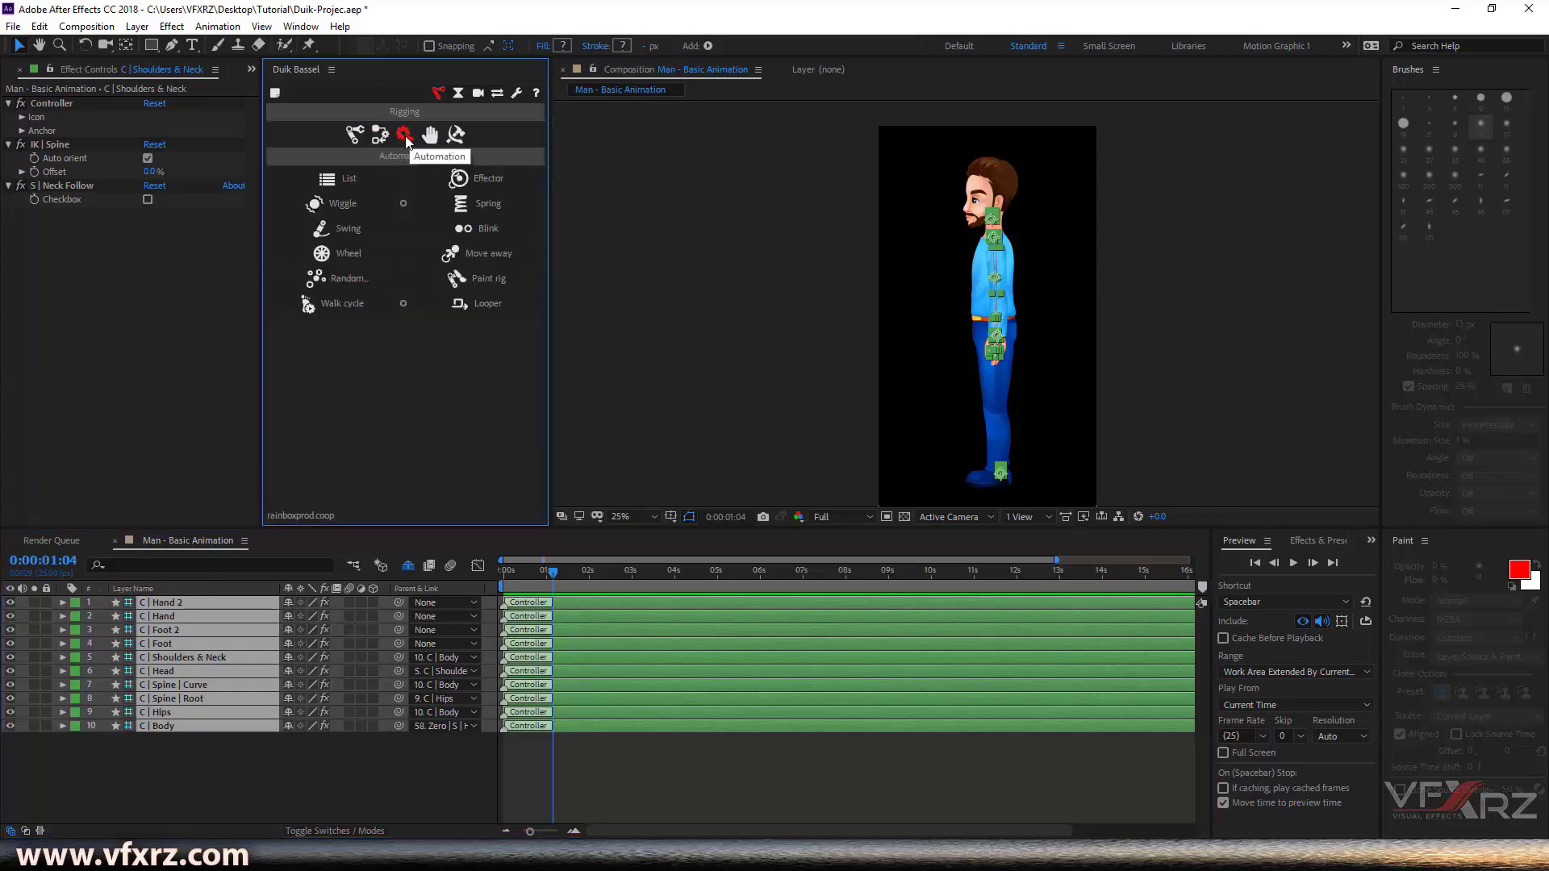
click(327, 305)
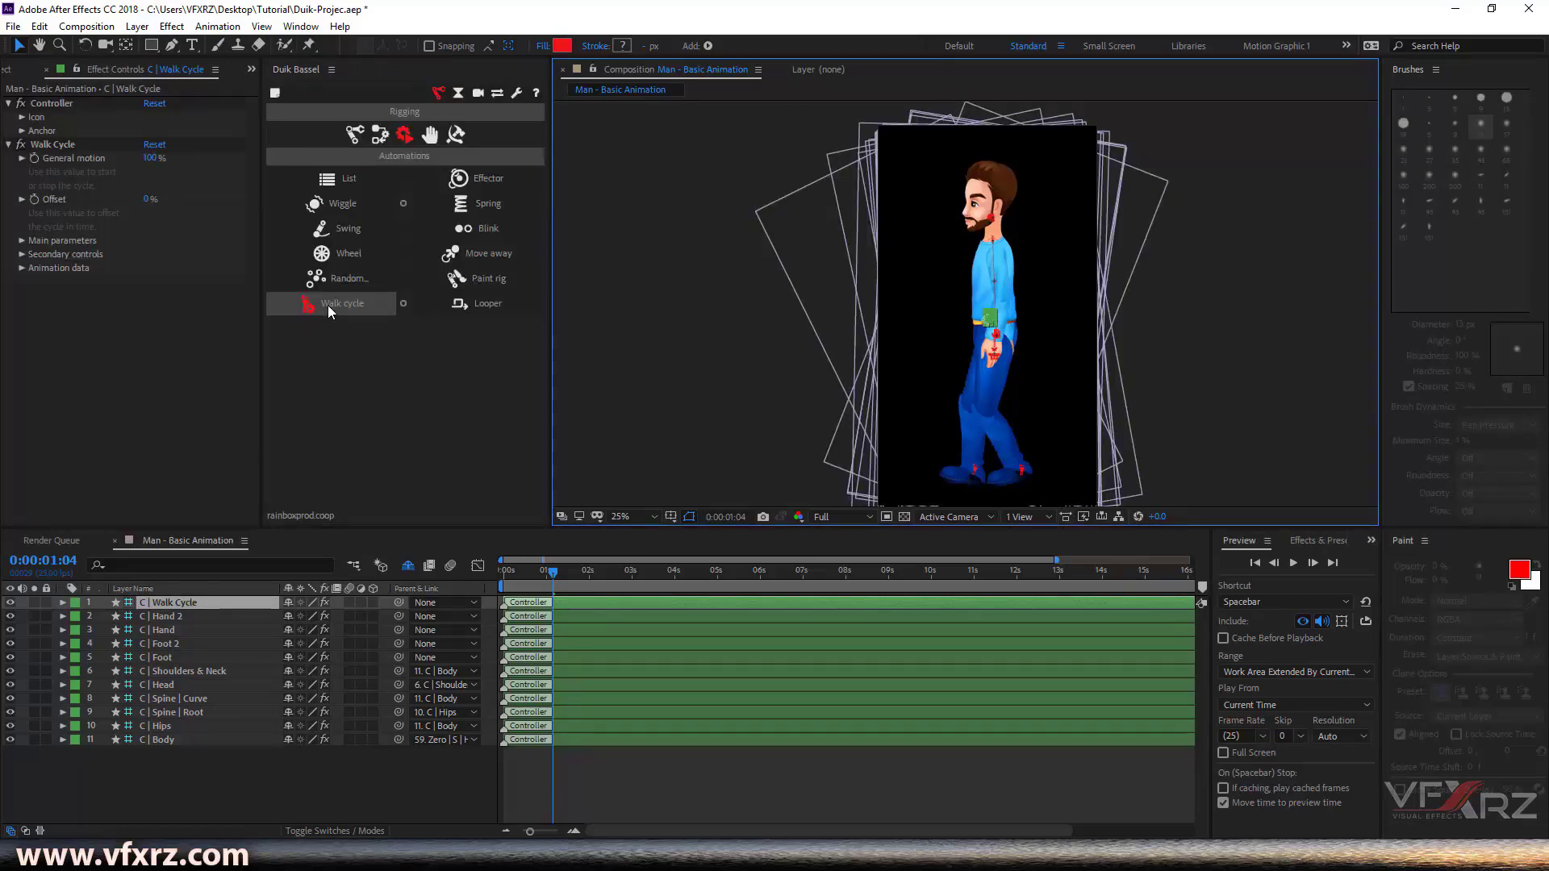
Preview the generated walk cycle from the start of the composition
drag(543, 578, 488, 578)
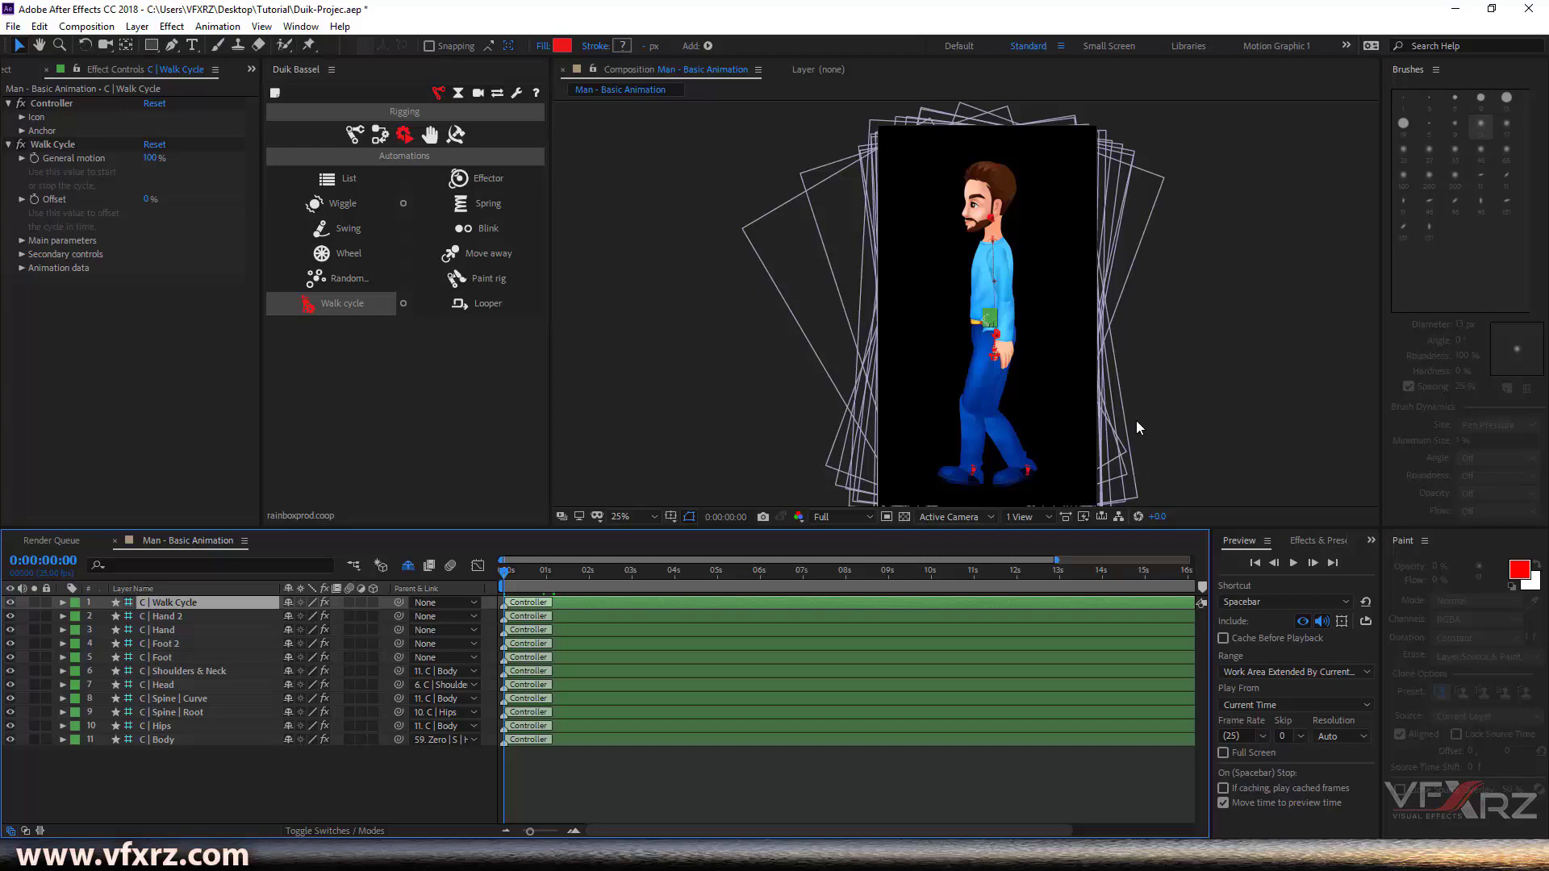
key(space)
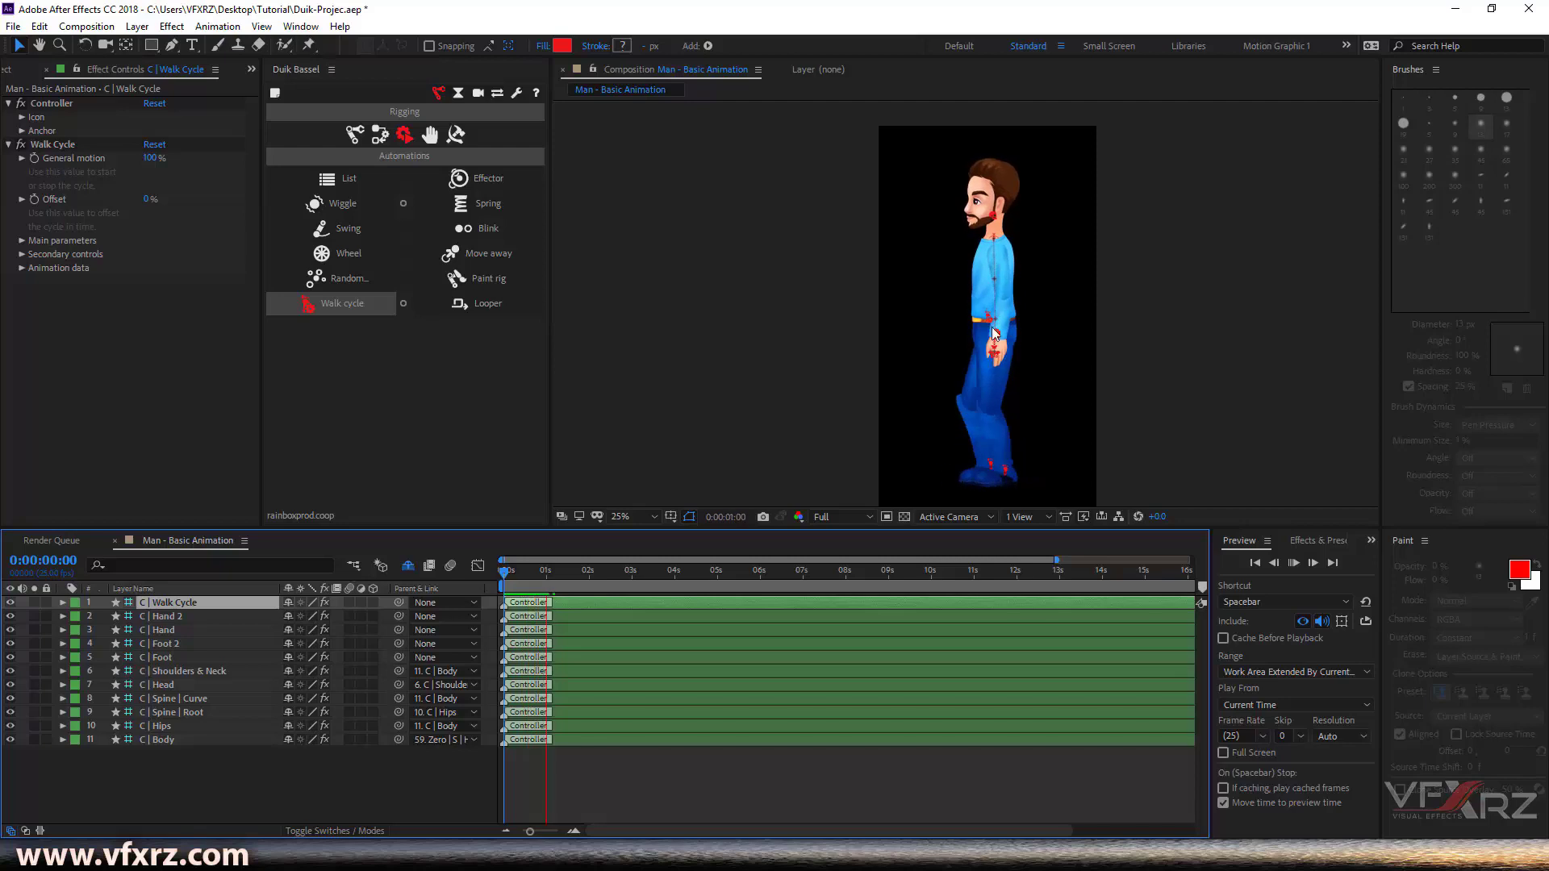
key(space)
drag(541, 579, 522, 579)
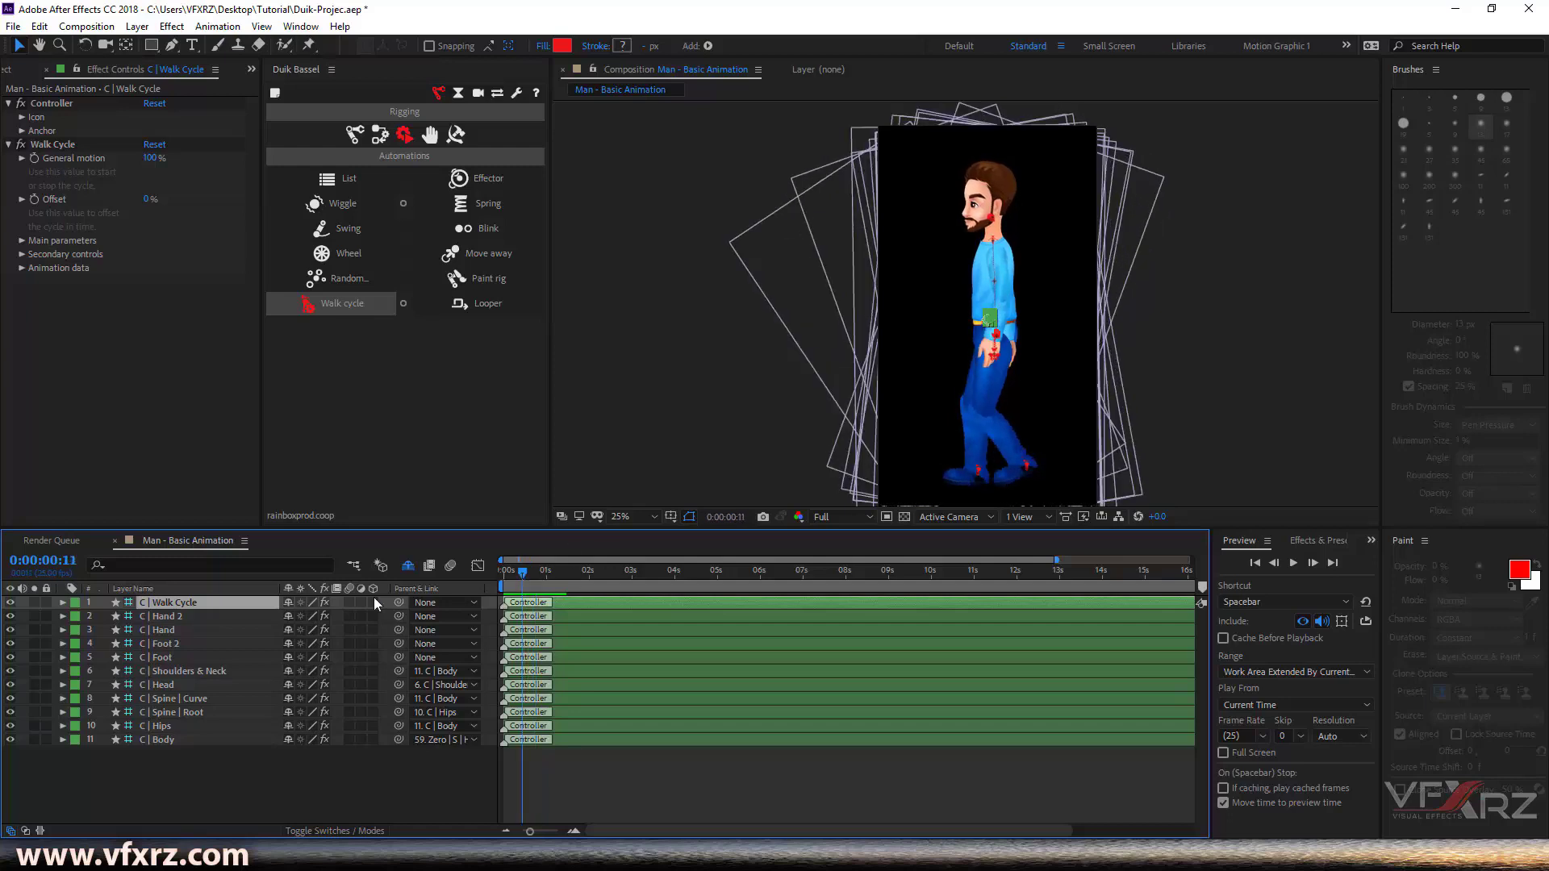
Reveal the shy layers to move the Hips artwork layer directly above Arm 2, and hide the shy layers again
click(408, 570)
scroll(265, 692, down, 6)
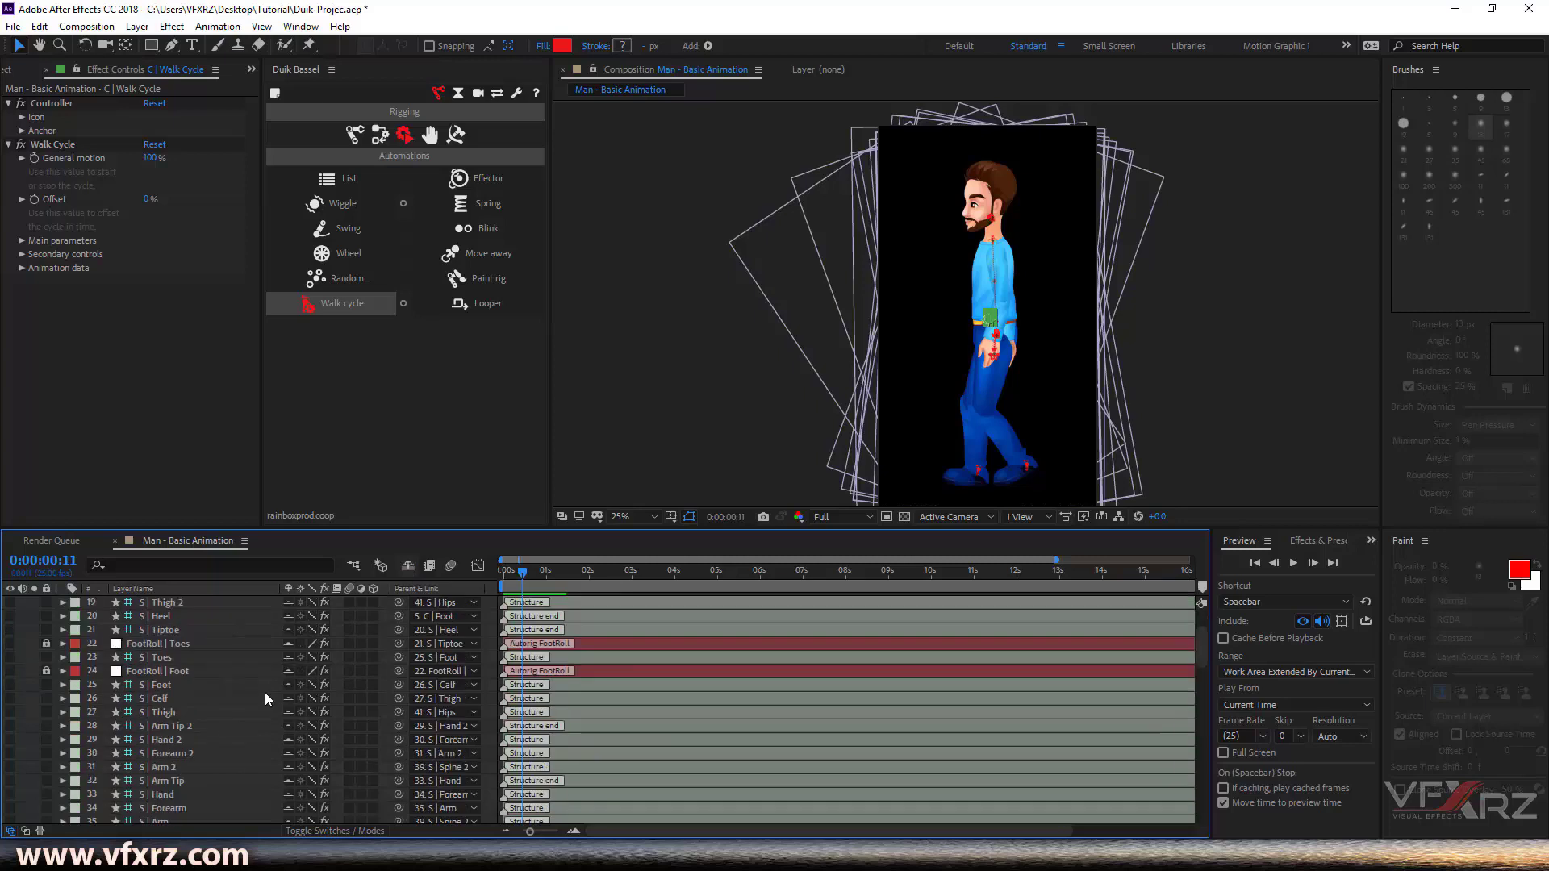
scroll(265, 694, down, 9)
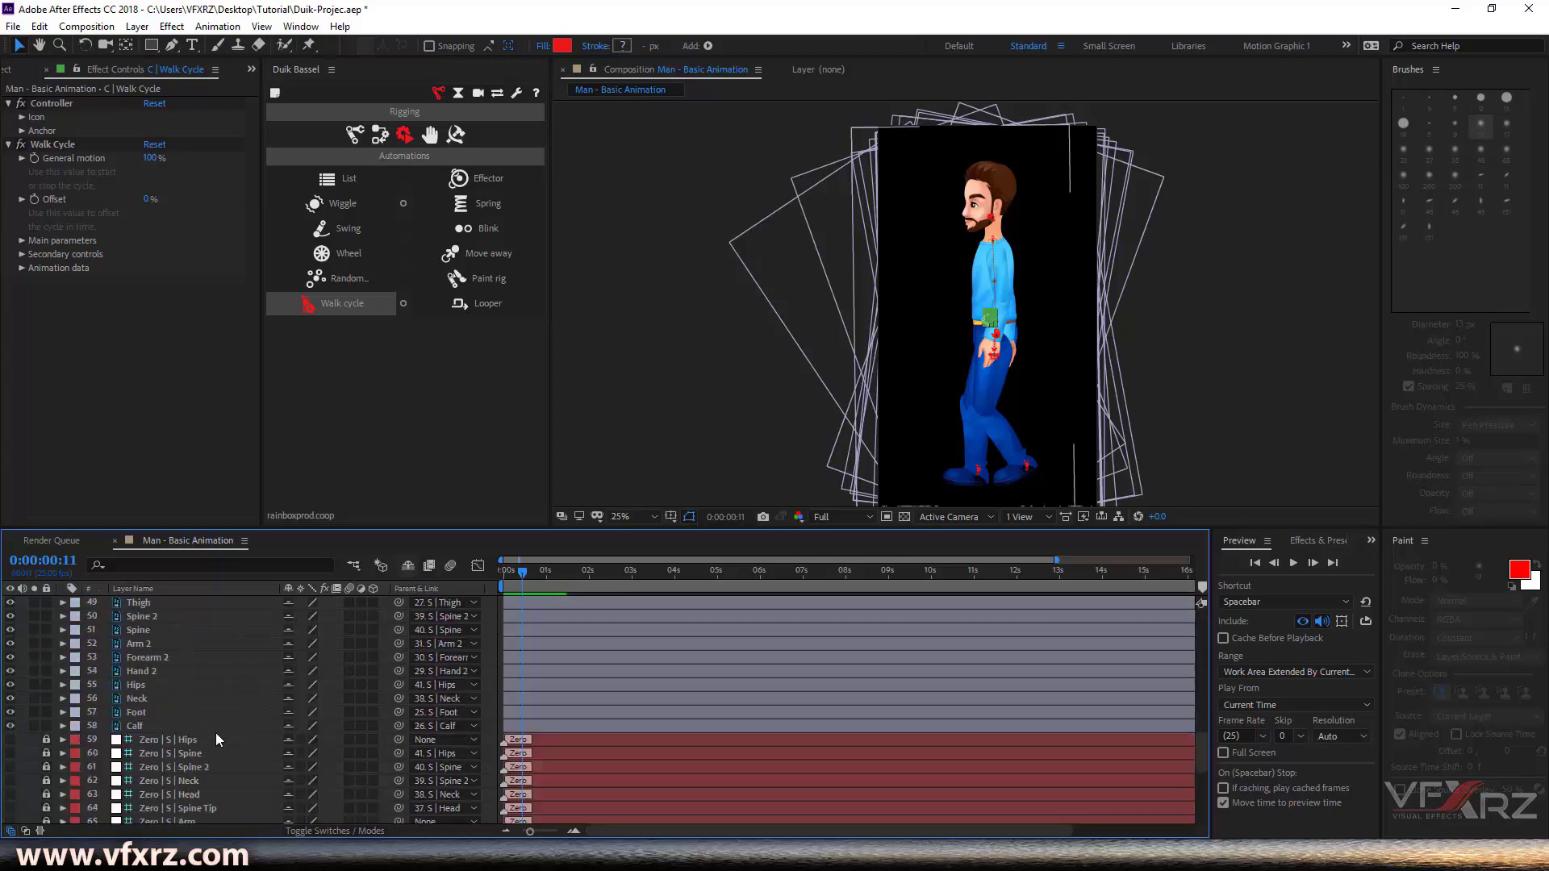
click(161, 656)
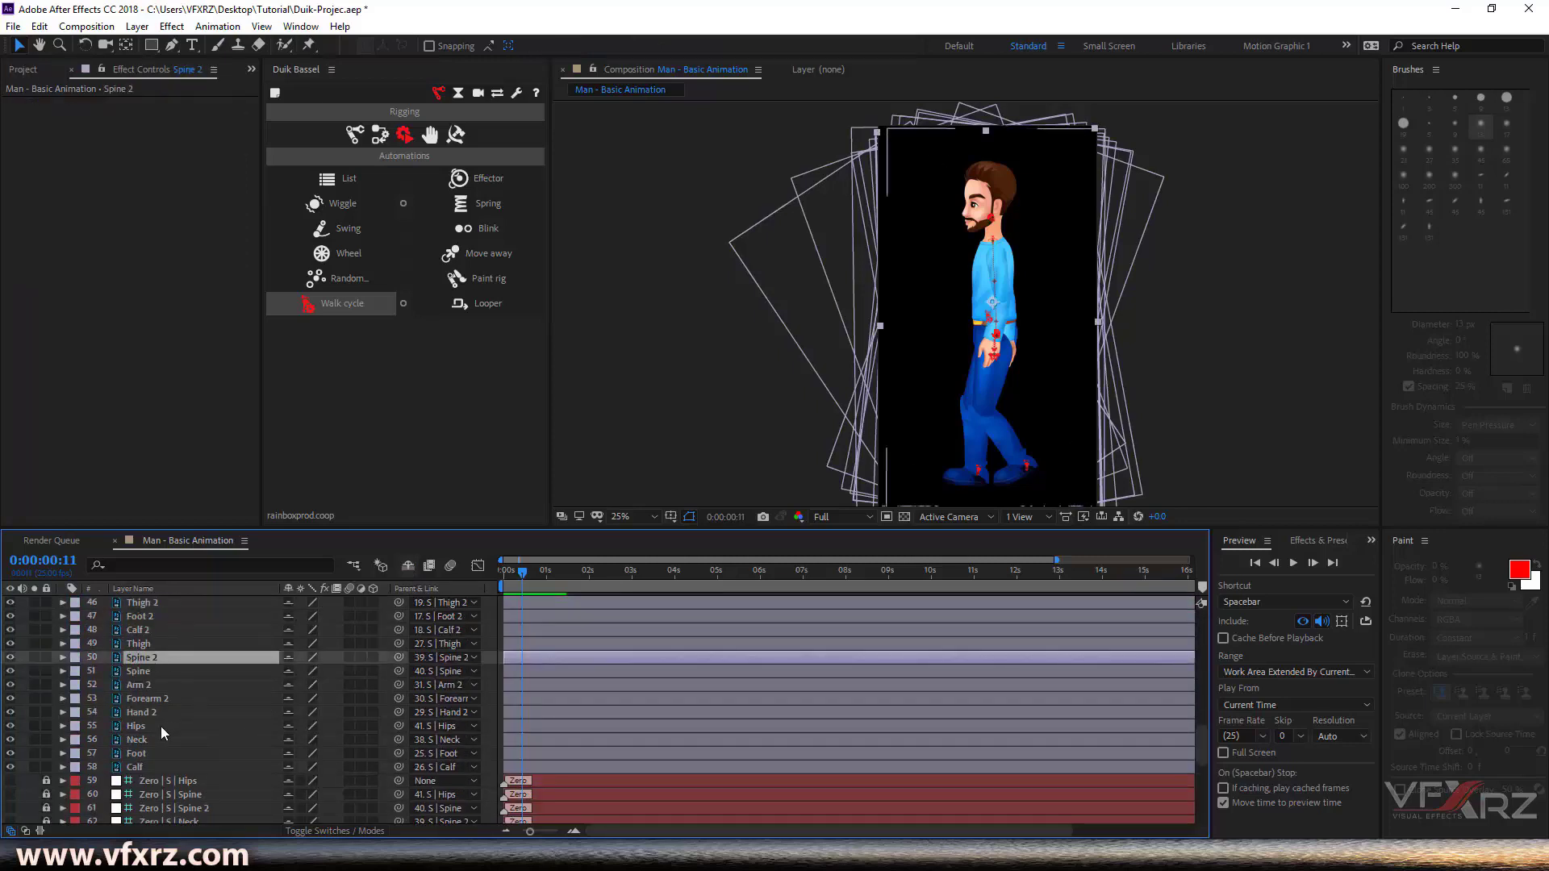
scroll(161, 727, up, 1)
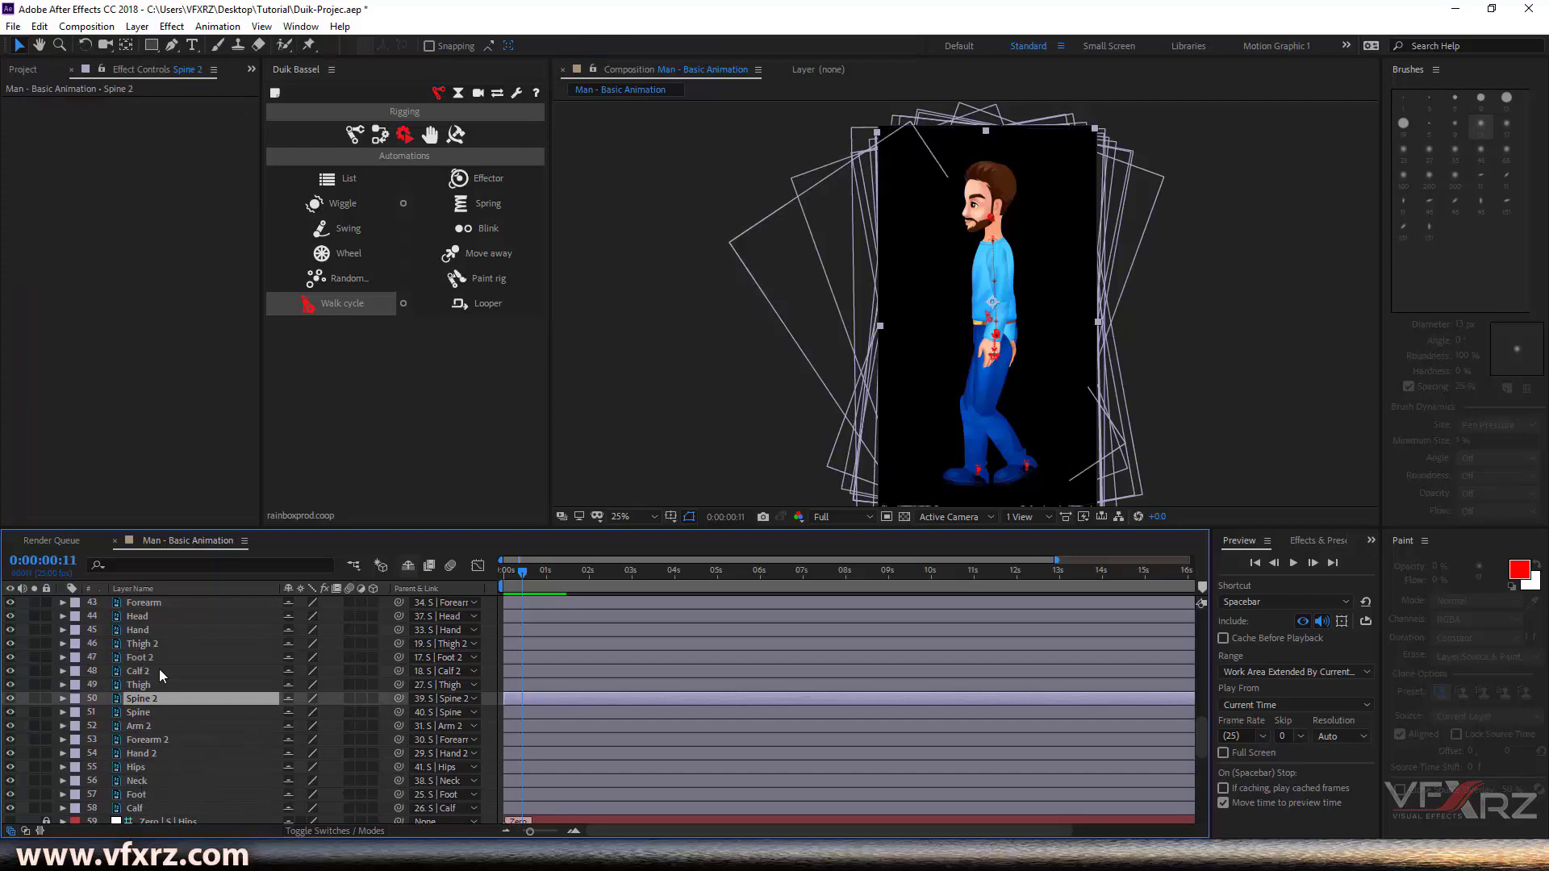
scroll(158, 670, up, 1)
scroll(151, 767, down, 1)
click(150, 768)
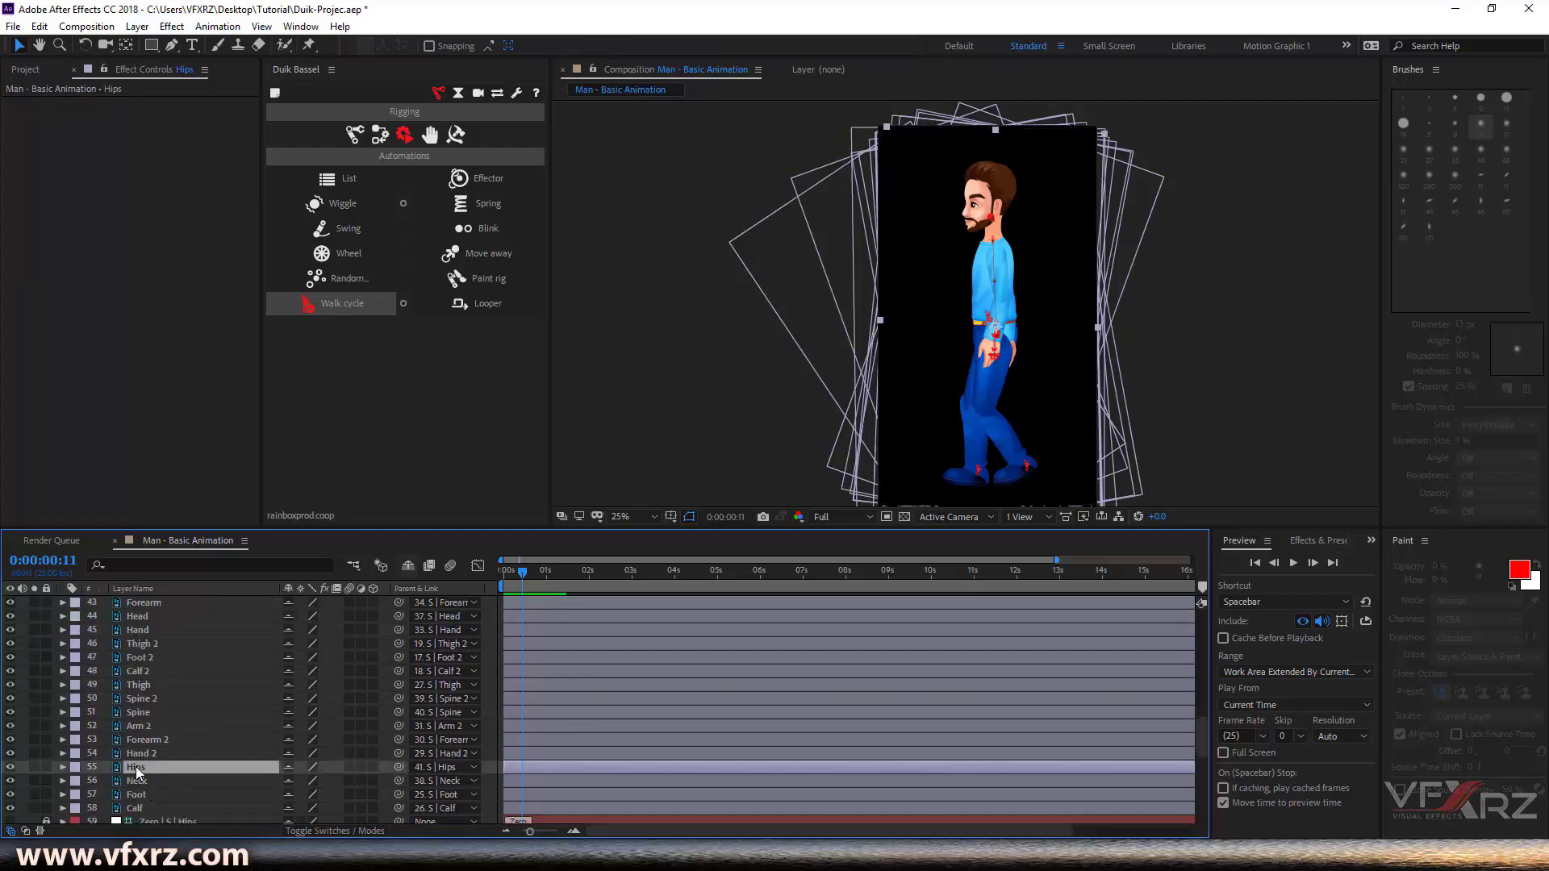
drag(137, 765, 169, 723)
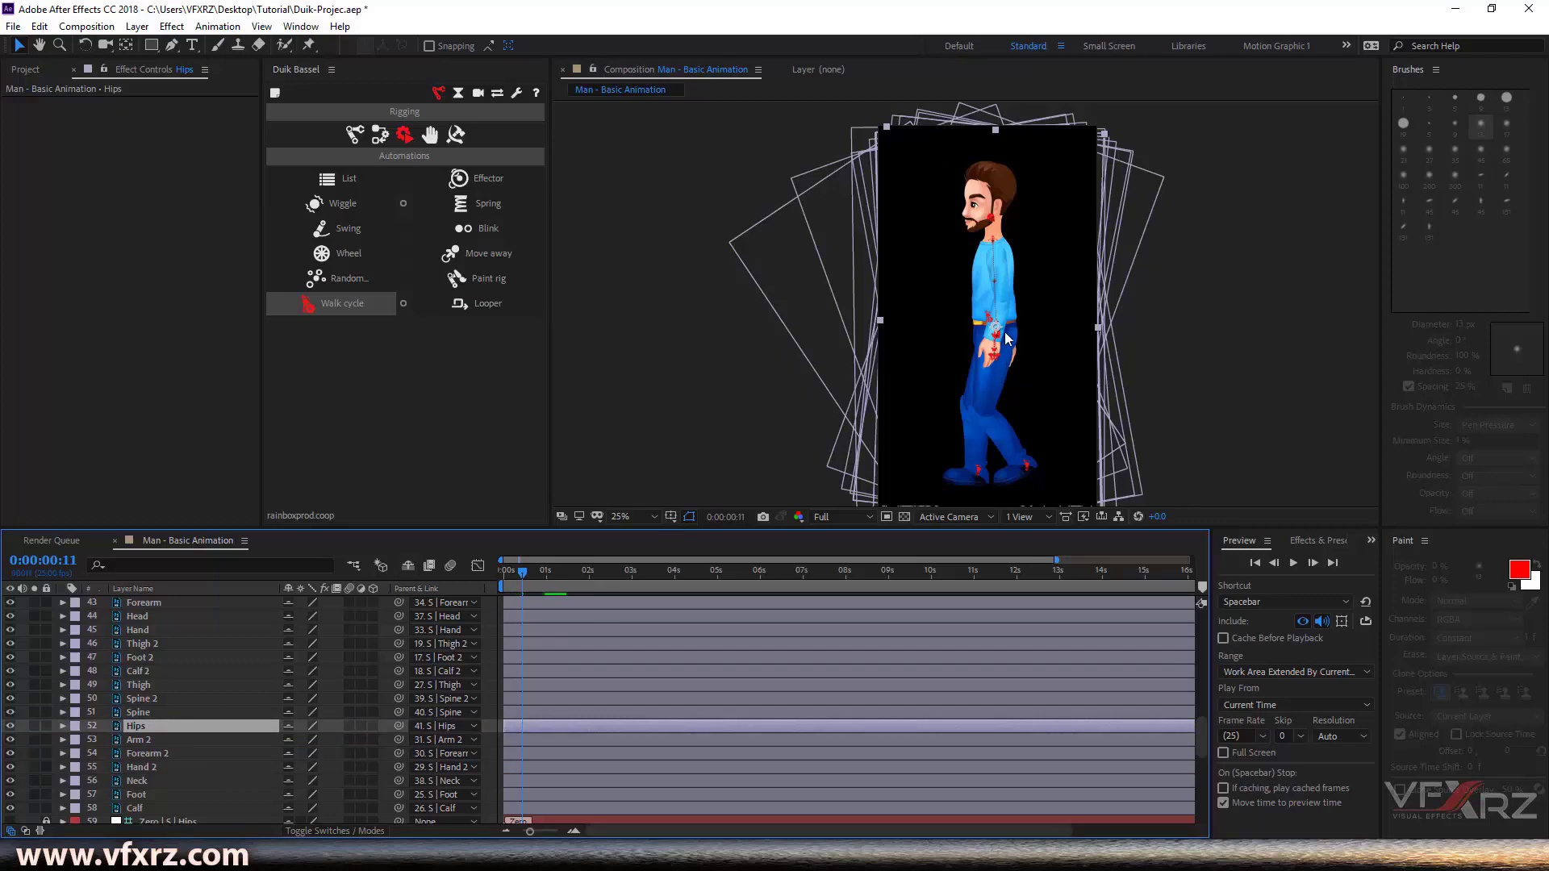
click(409, 565)
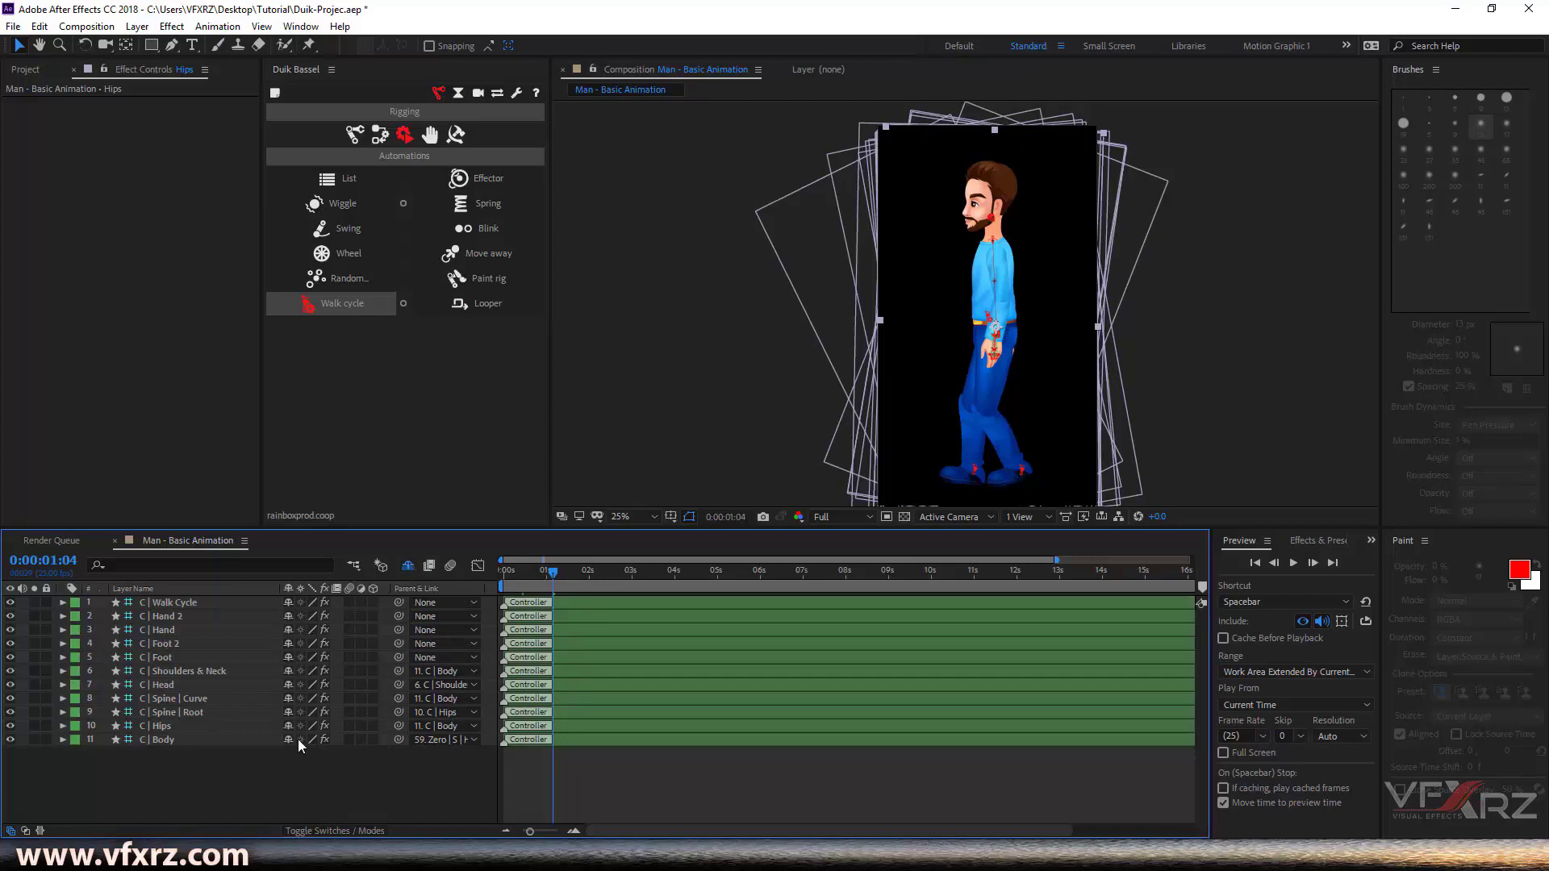
Play the walk cycle from 0:00:00:00 several times to check the new layer order, and park the playhead at 0:00:02:07
drag(559, 565, 457, 594)
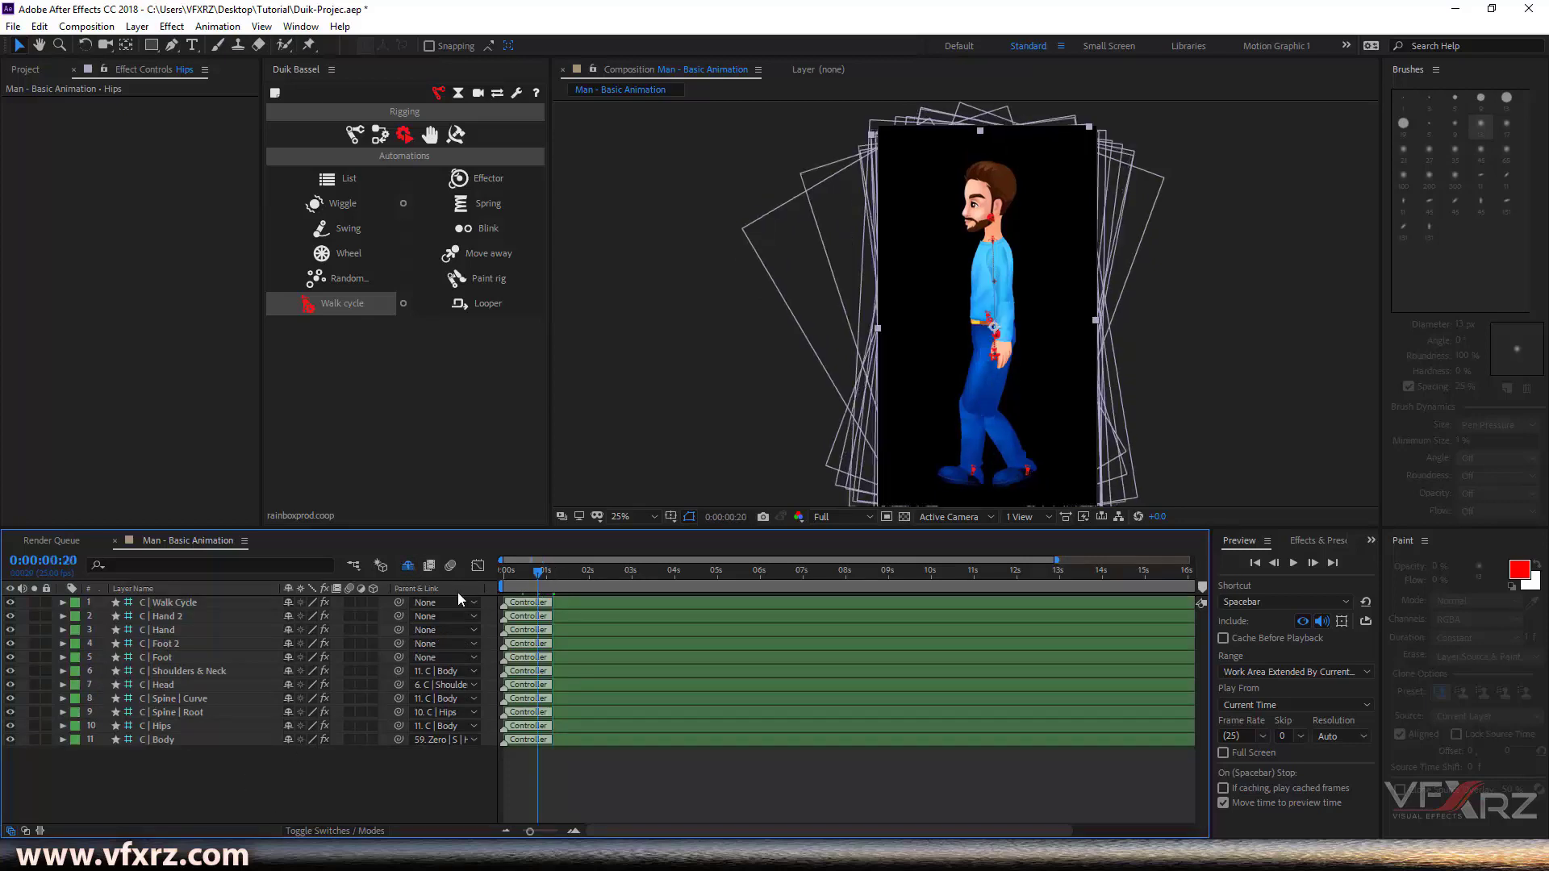
key(space)
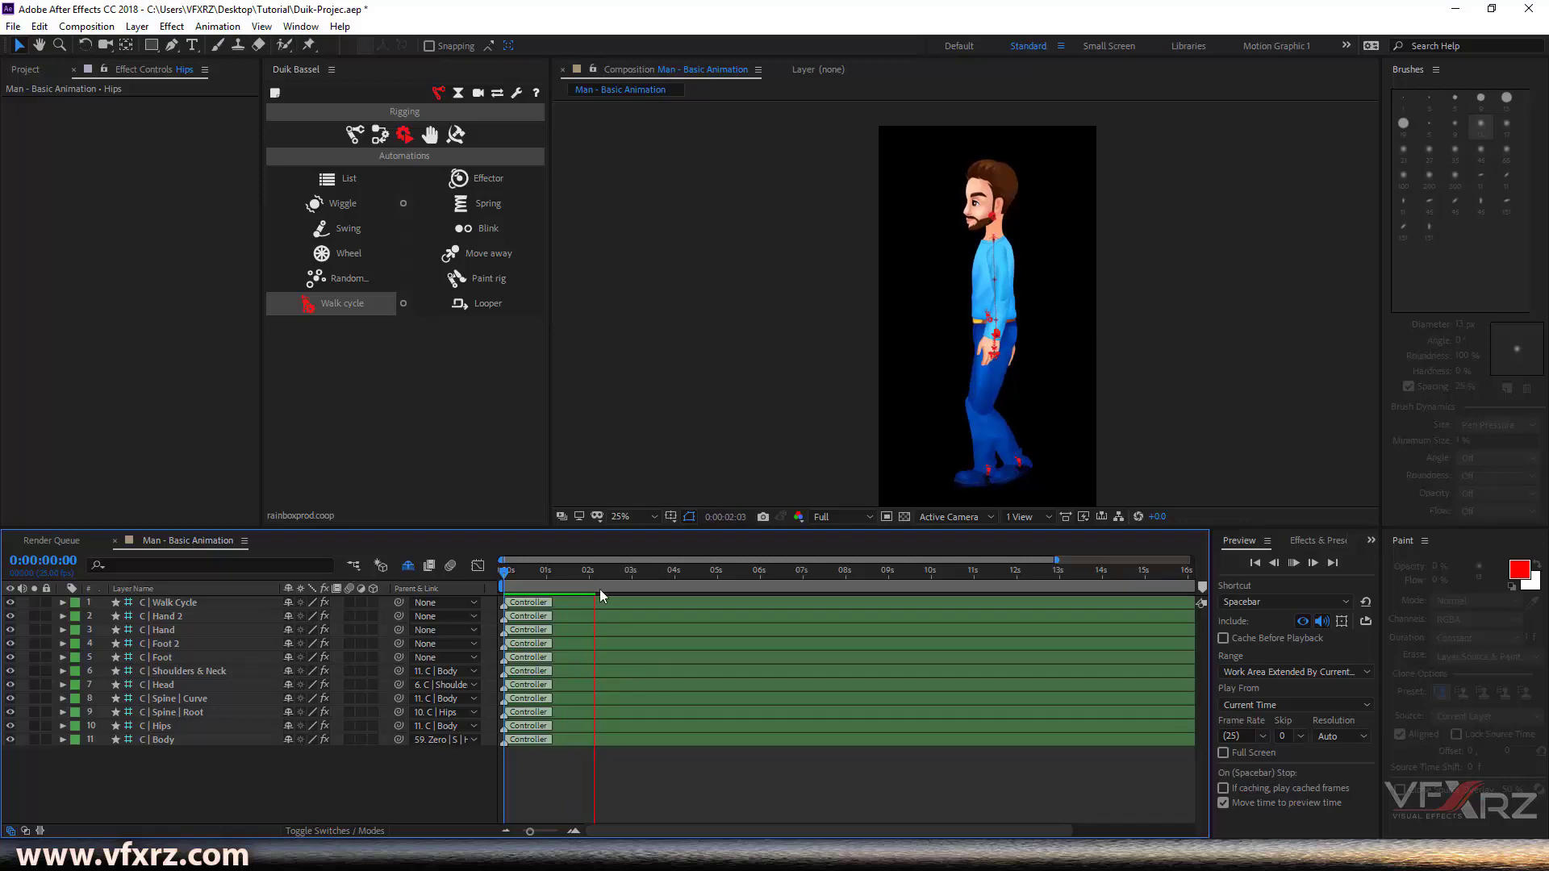
key(space)
key(space)
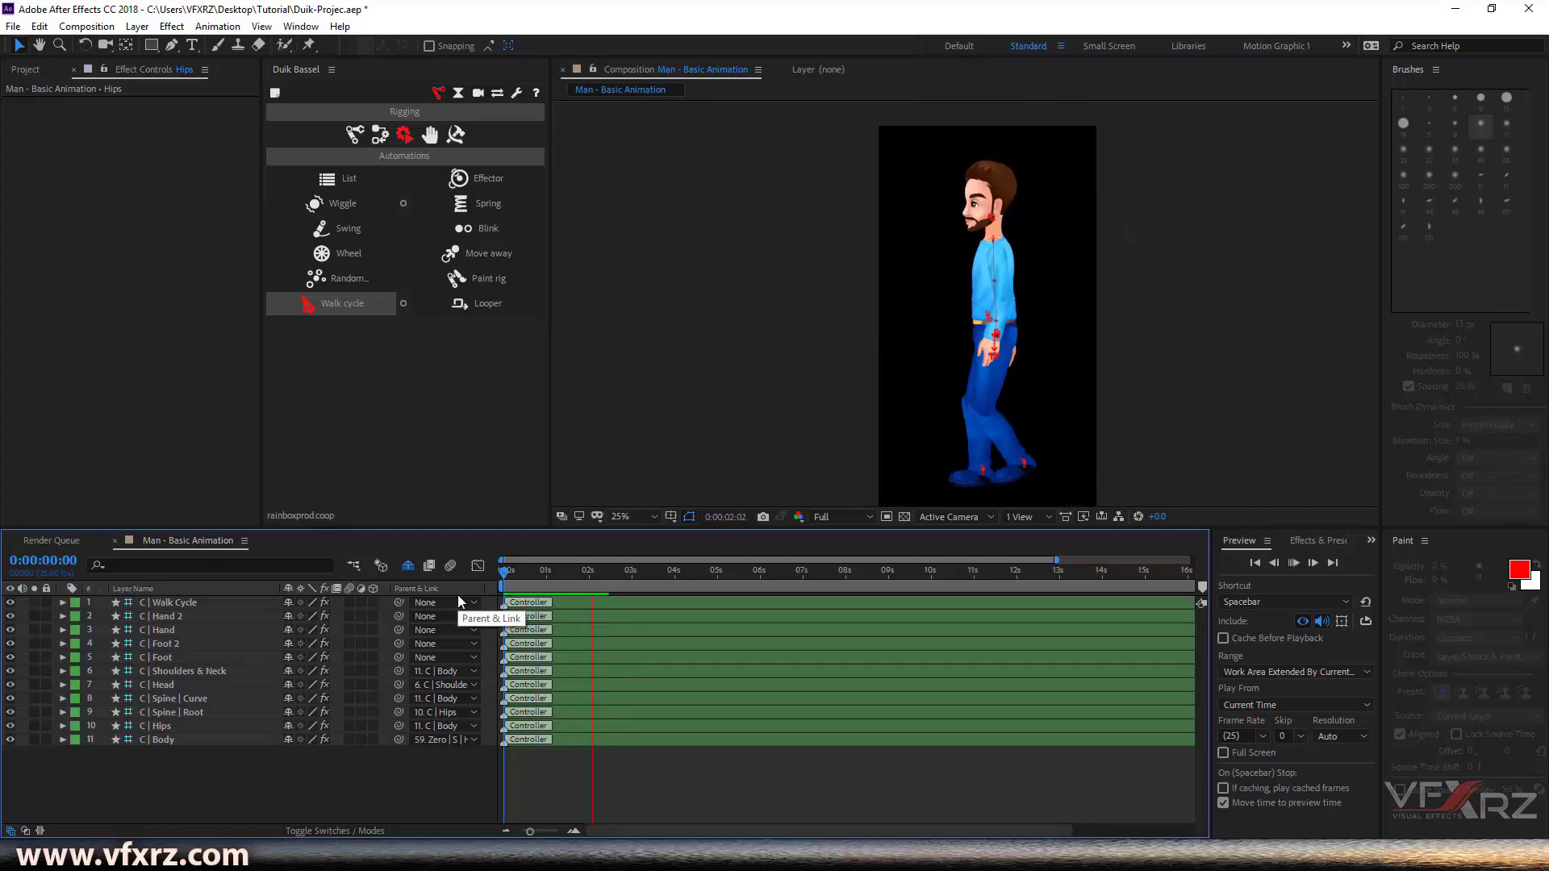
key(space)
drag(571, 568, 496, 574)
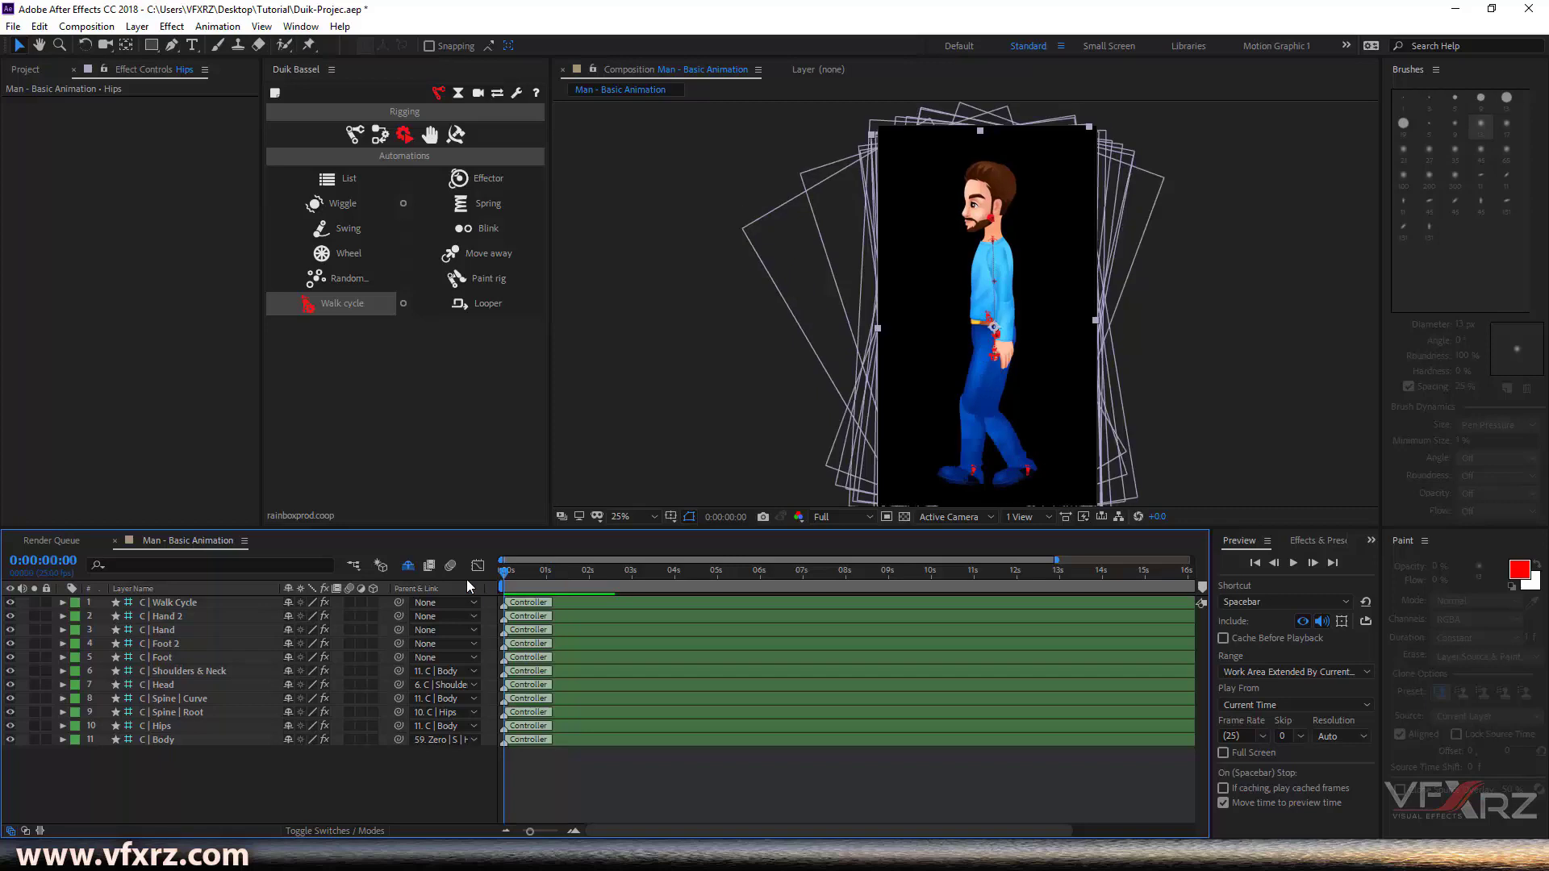
key(space)
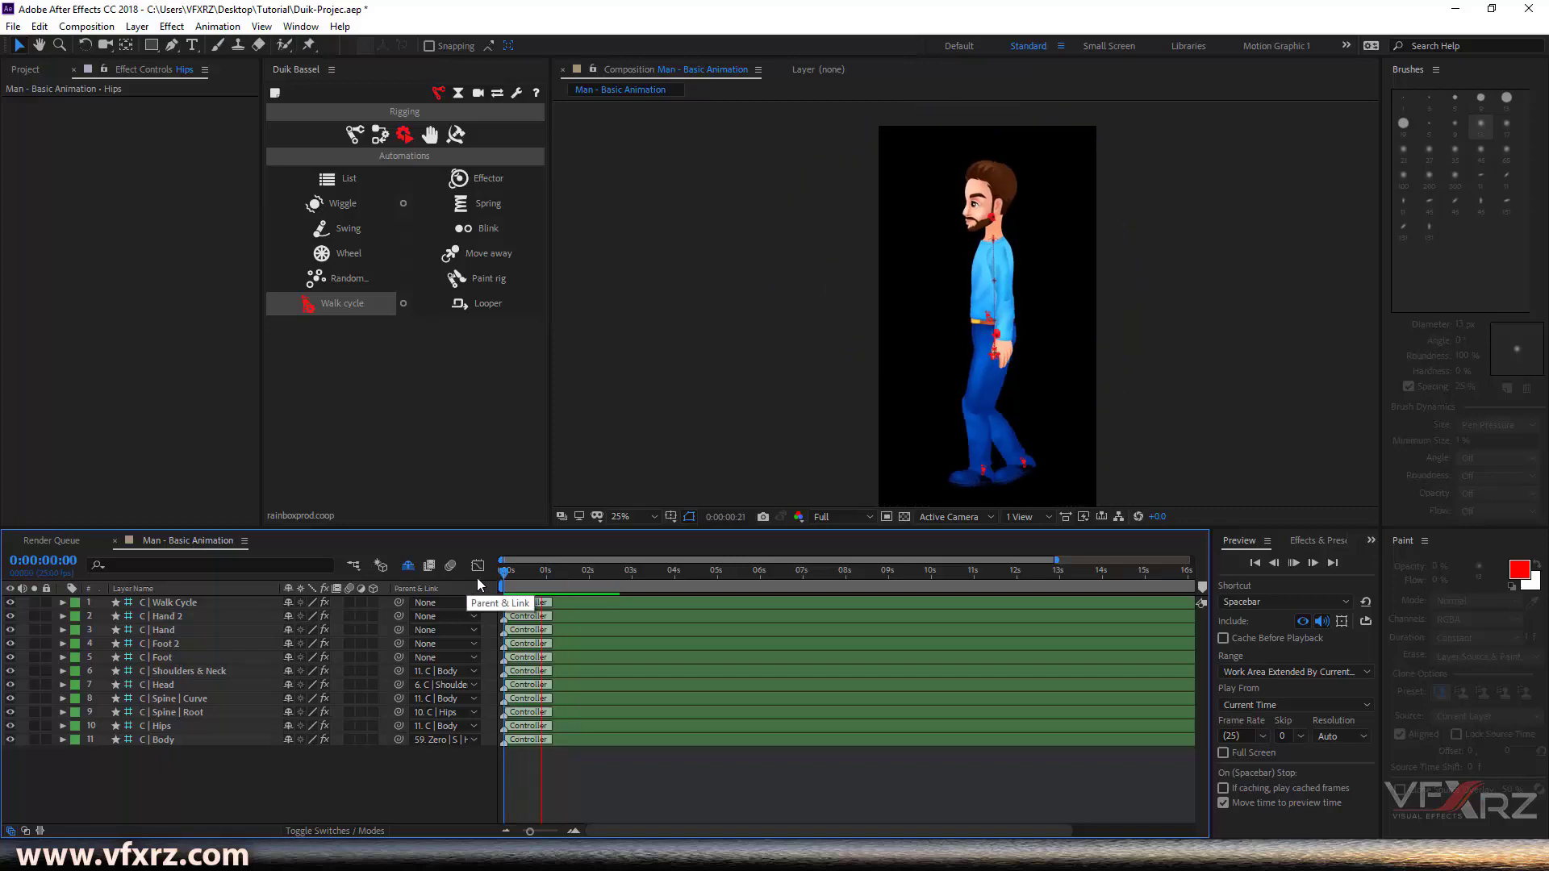
mouse_move(588, 574)
mouse_down()
mouse_move(612, 576)
mouse_move(515, 589)
mouse_move(598, 587)
mouse_up()
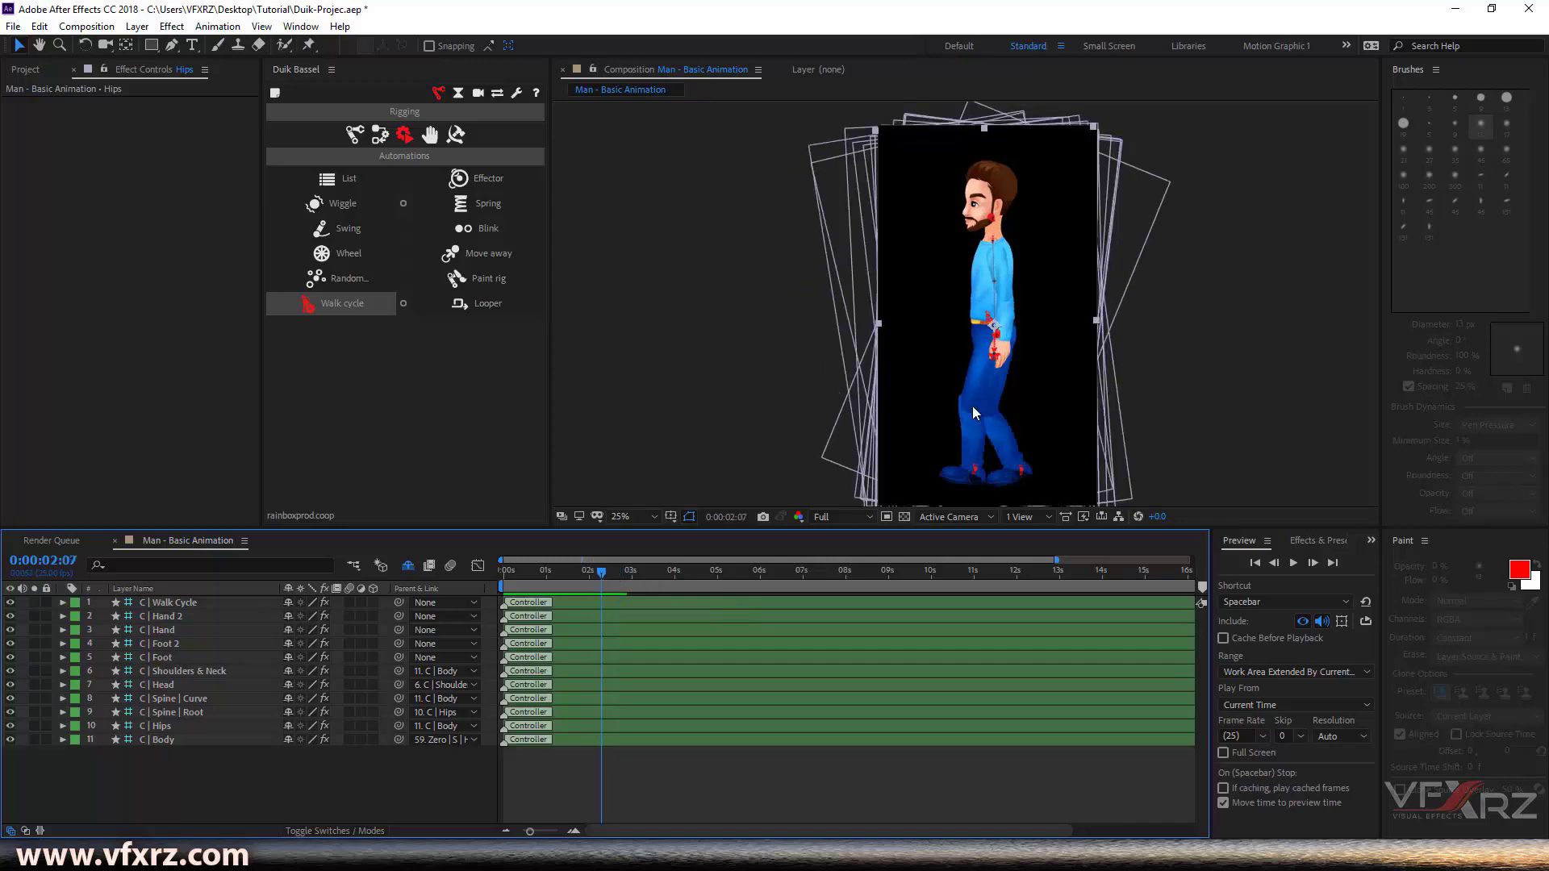
Reveal the shy layers and locate the leg artwork layers in the composition's layer stack
scroll(972, 399, up, 2)
drag(974, 398, 983, 331)
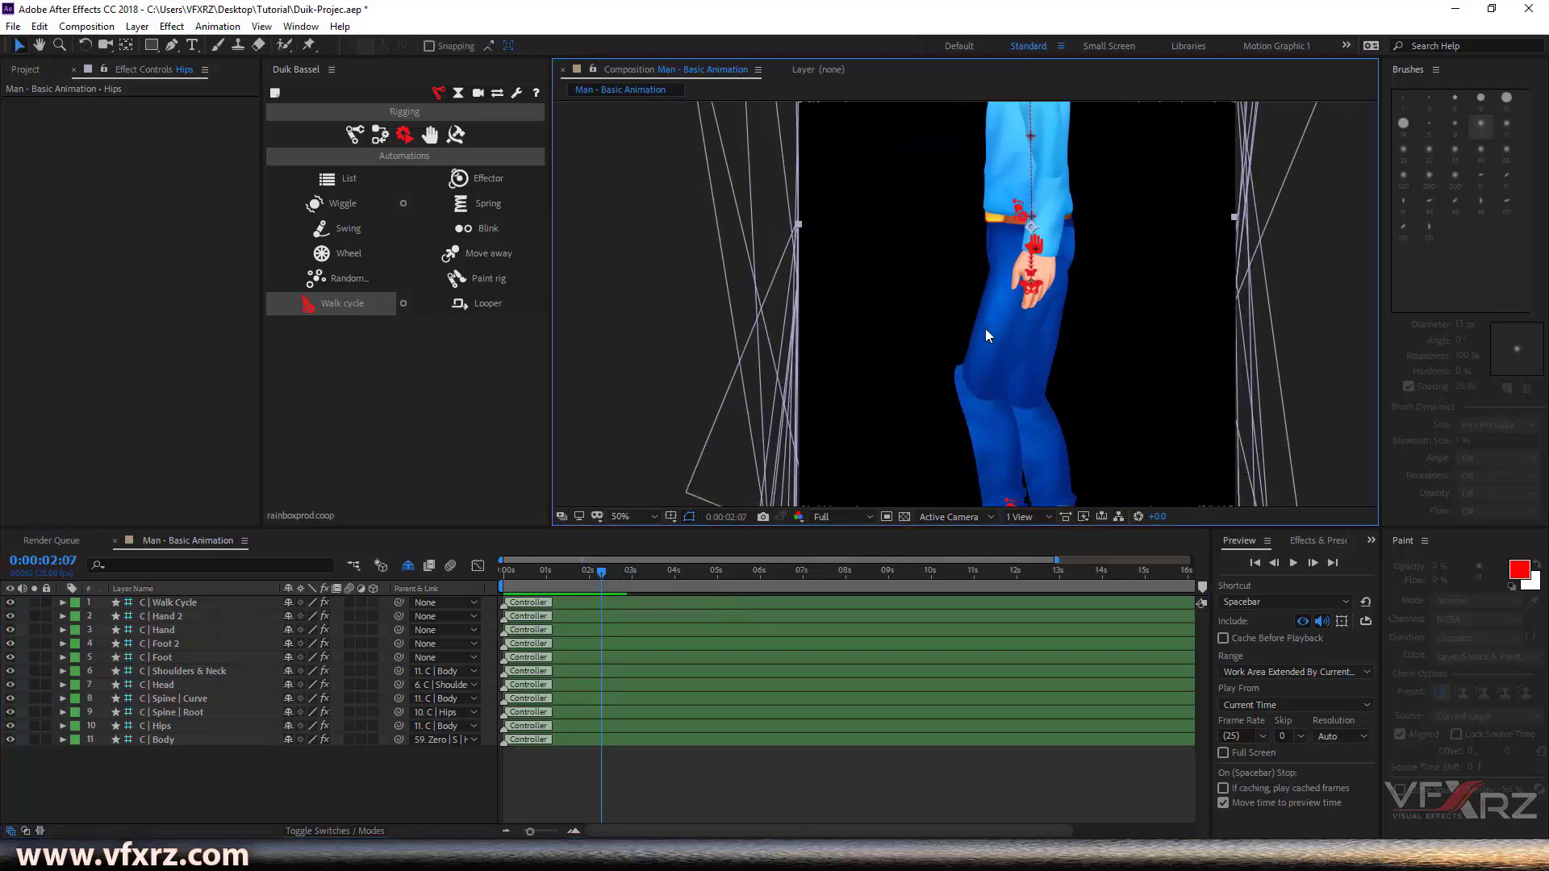
click(408, 565)
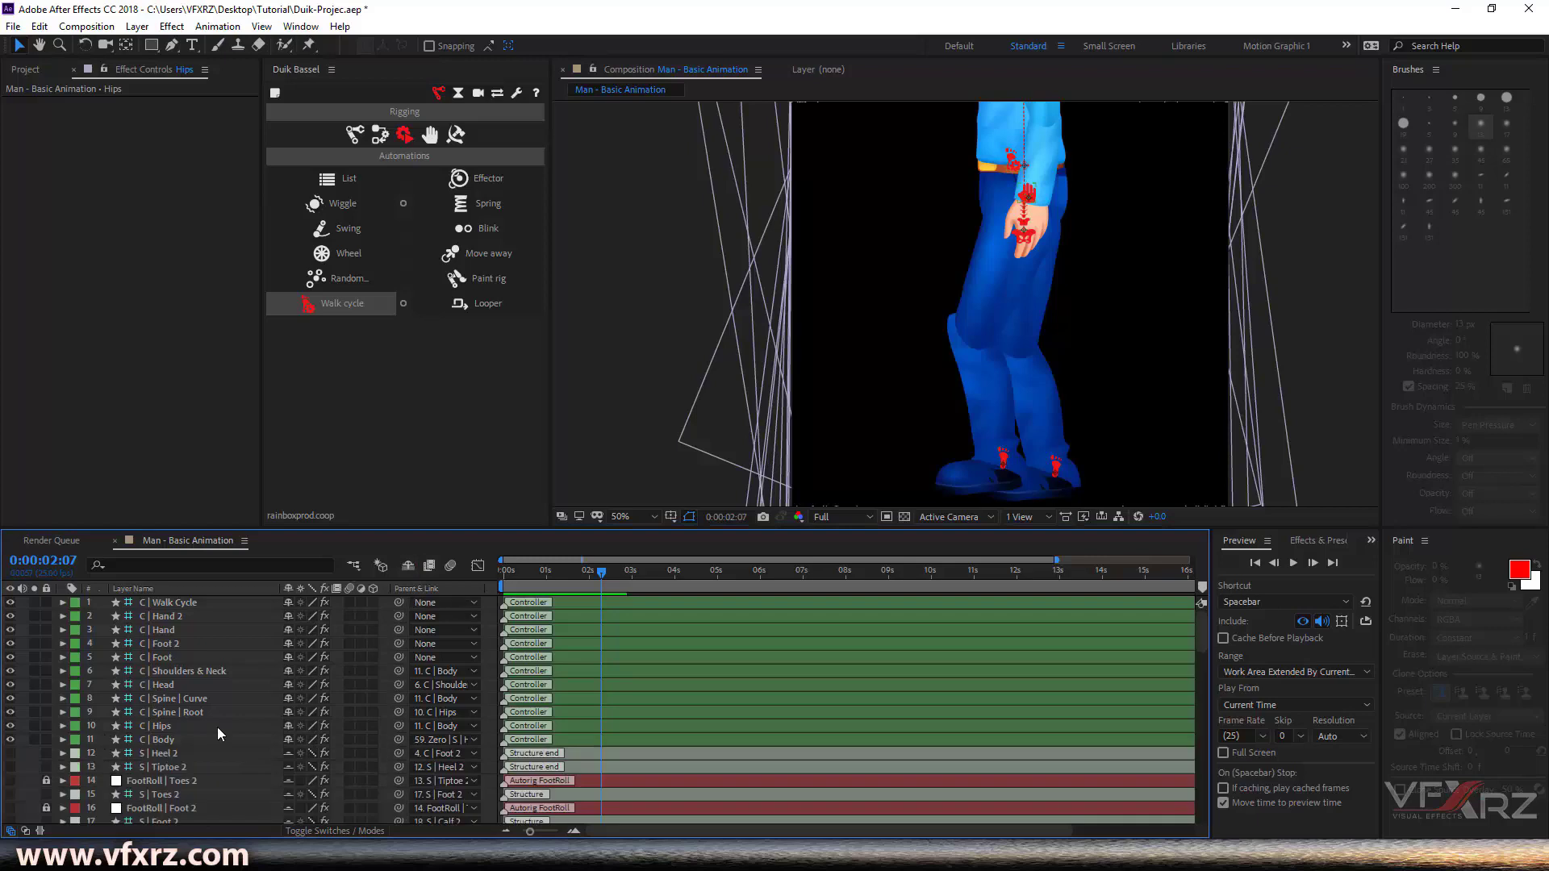
scroll(216, 728, down, 5)
scroll(201, 746, down, 6)
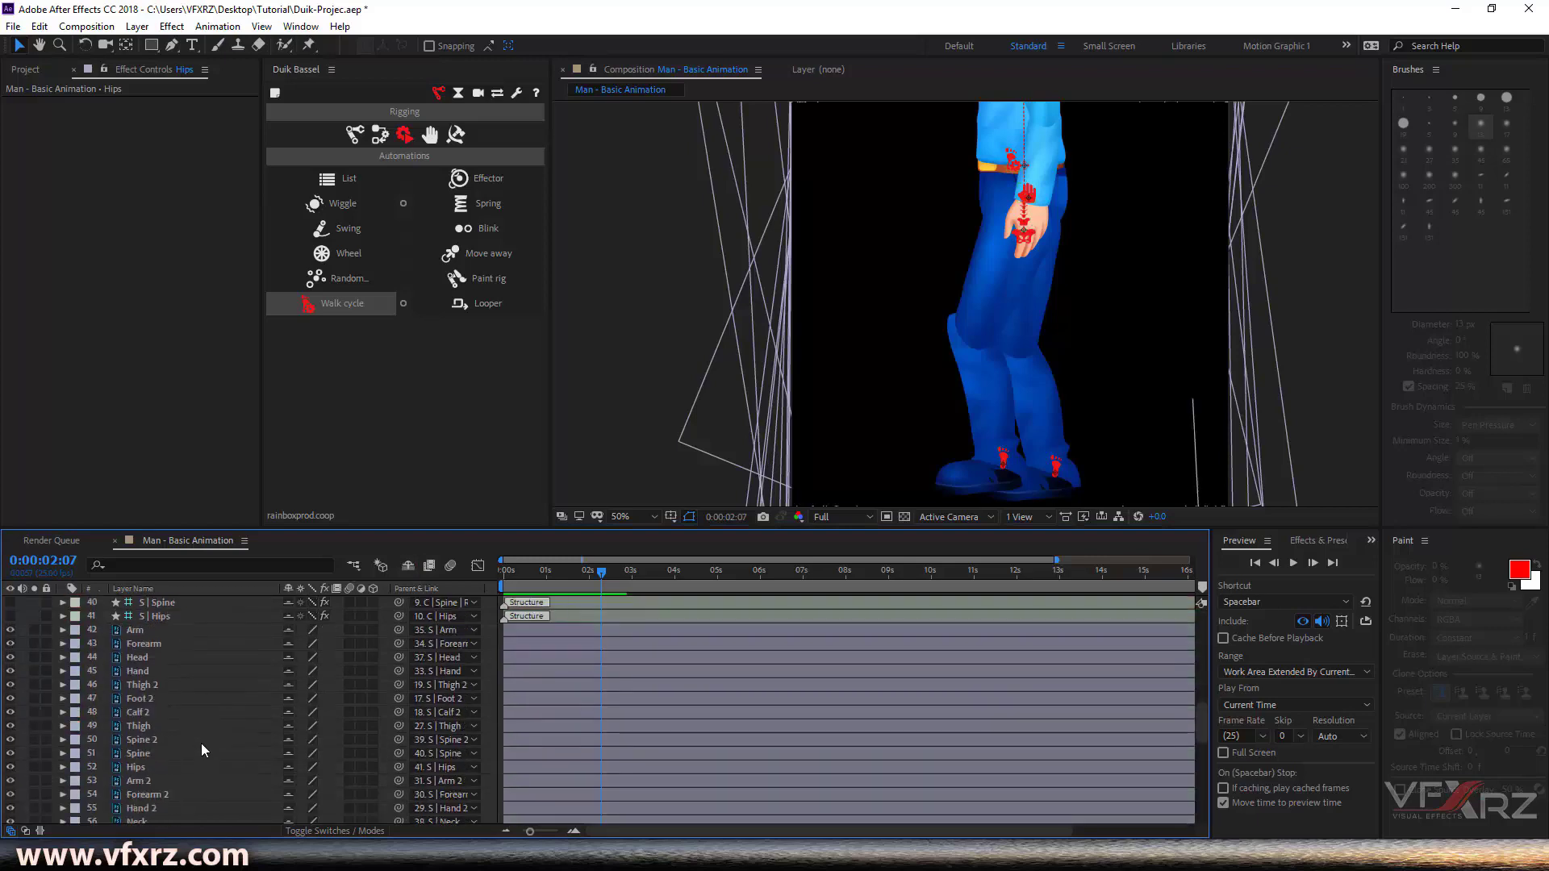
scroll(201, 750, down, 2)
click(147, 739)
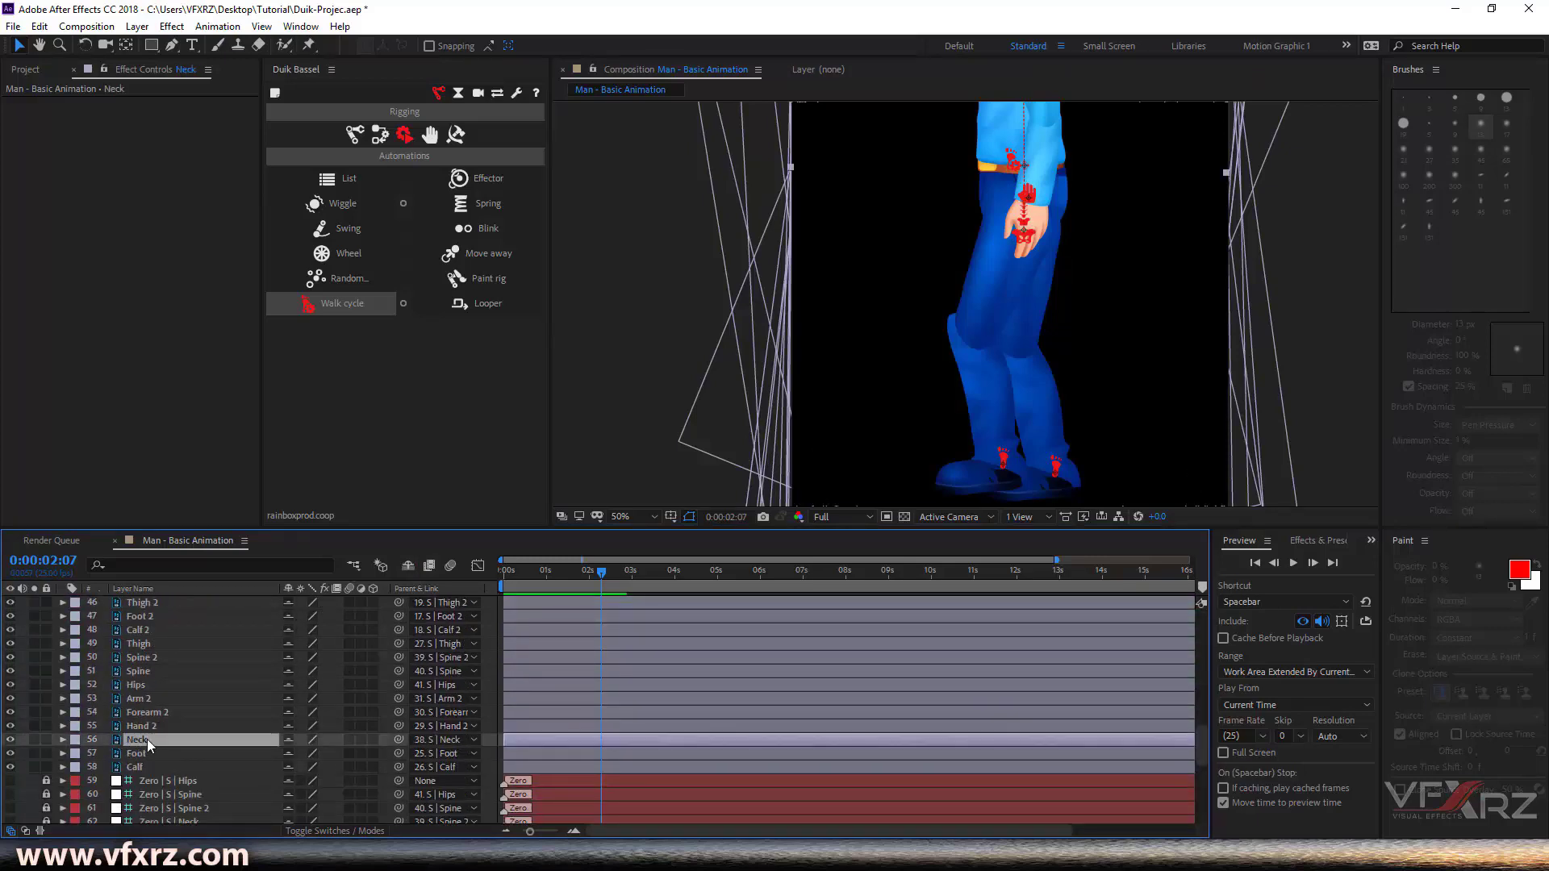
scroll(146, 739, up, 1)
scroll(153, 710, up, 1)
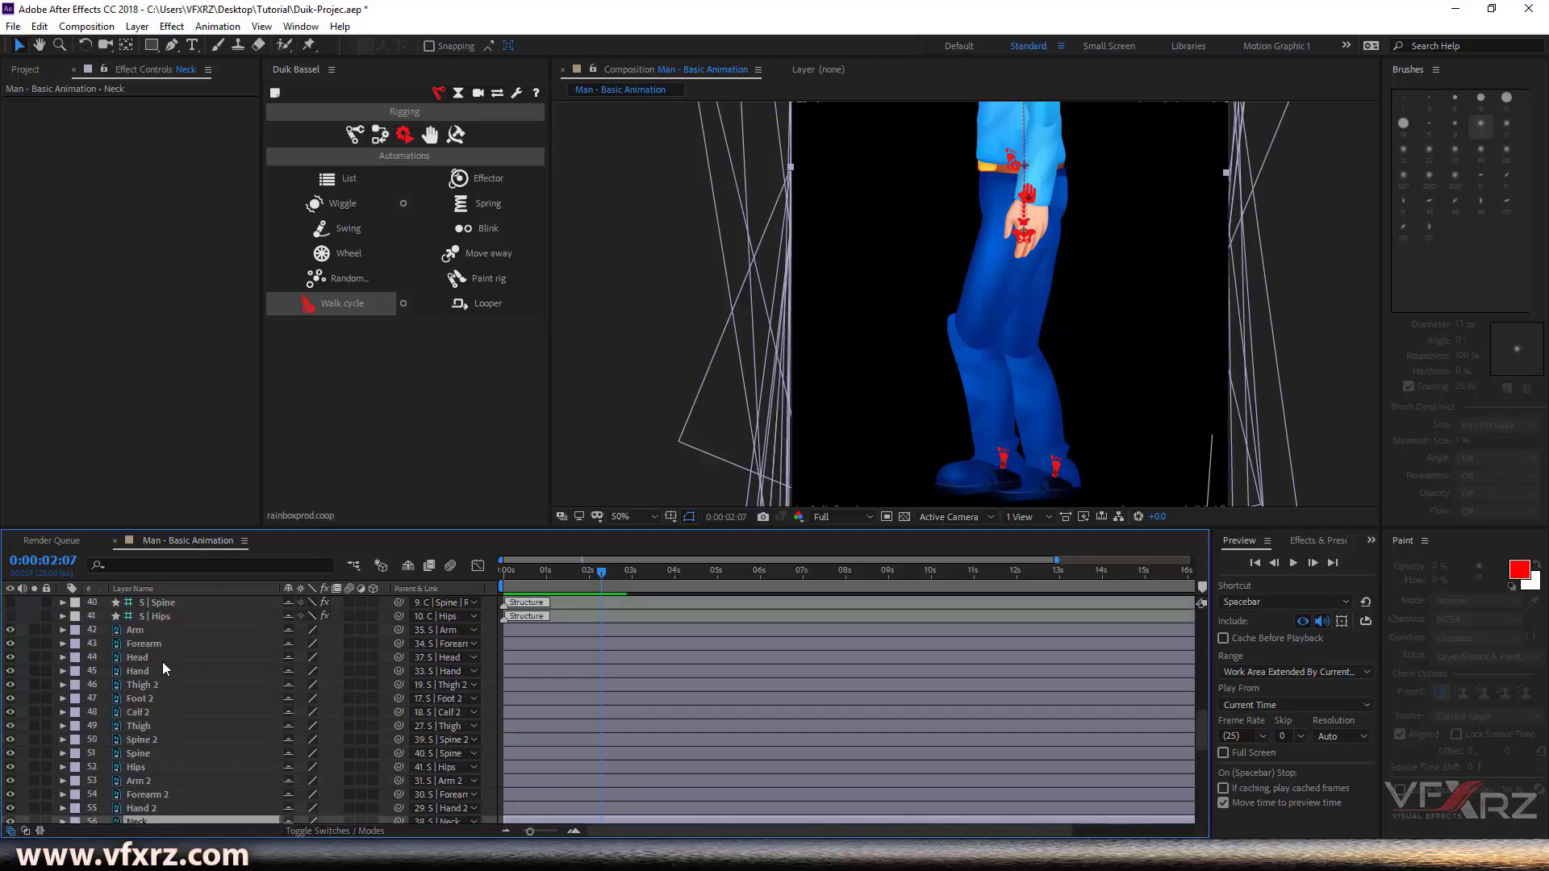
Move the Calf 2 artwork layer directly above Thigh 2 in the layer stack
click(160, 713)
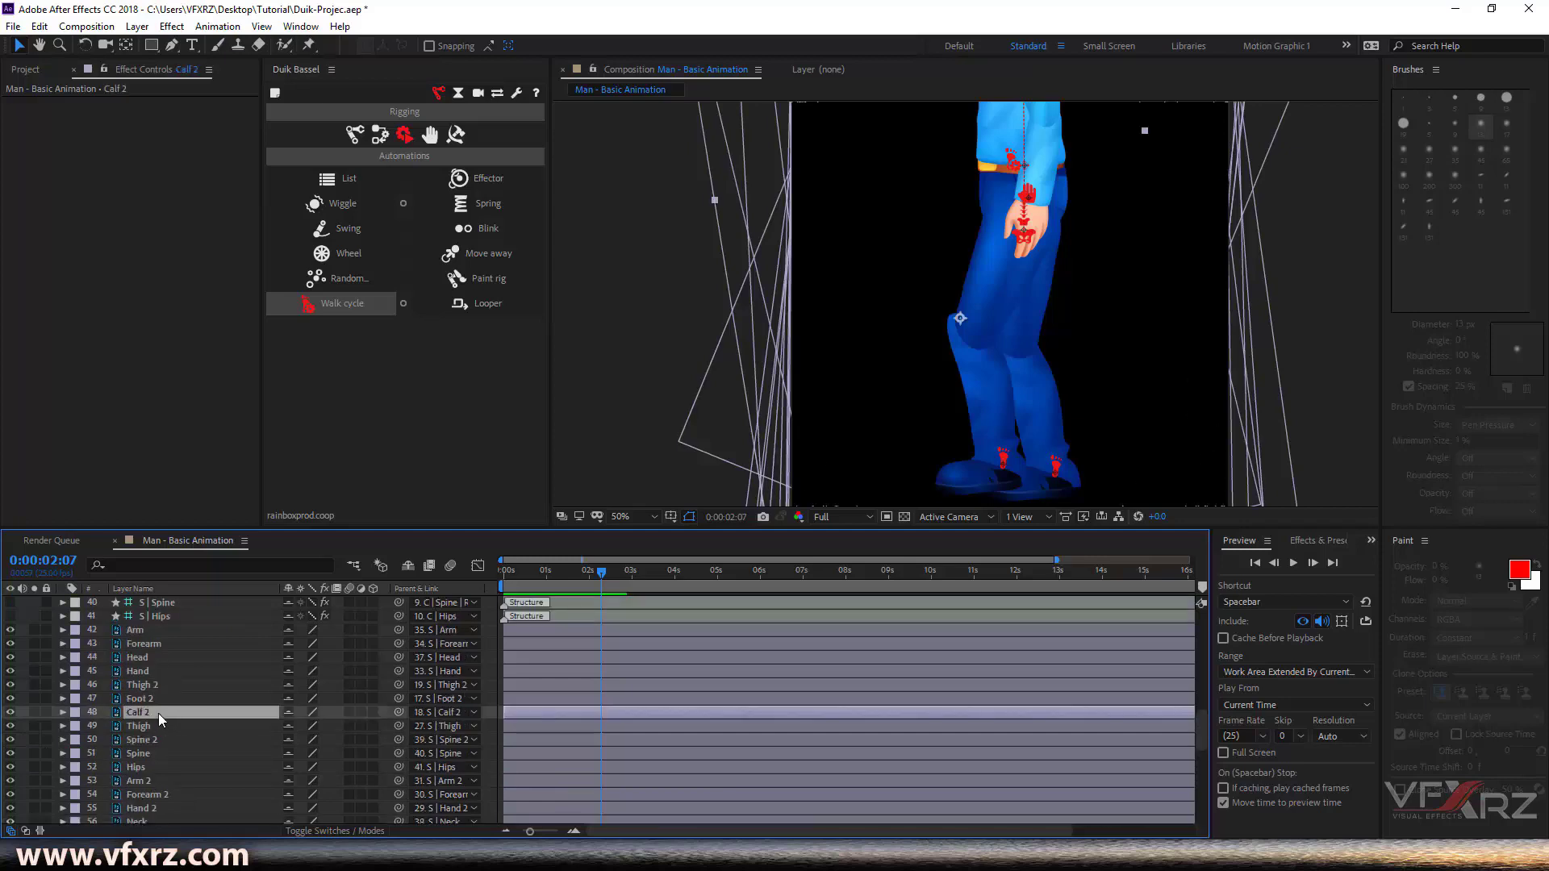
mouse_move(170, 715)
mouse_down()
mouse_move(167, 733)
mouse_move(158, 703)
mouse_up()
click(141, 726)
click(147, 710)
drag(153, 709, 158, 696)
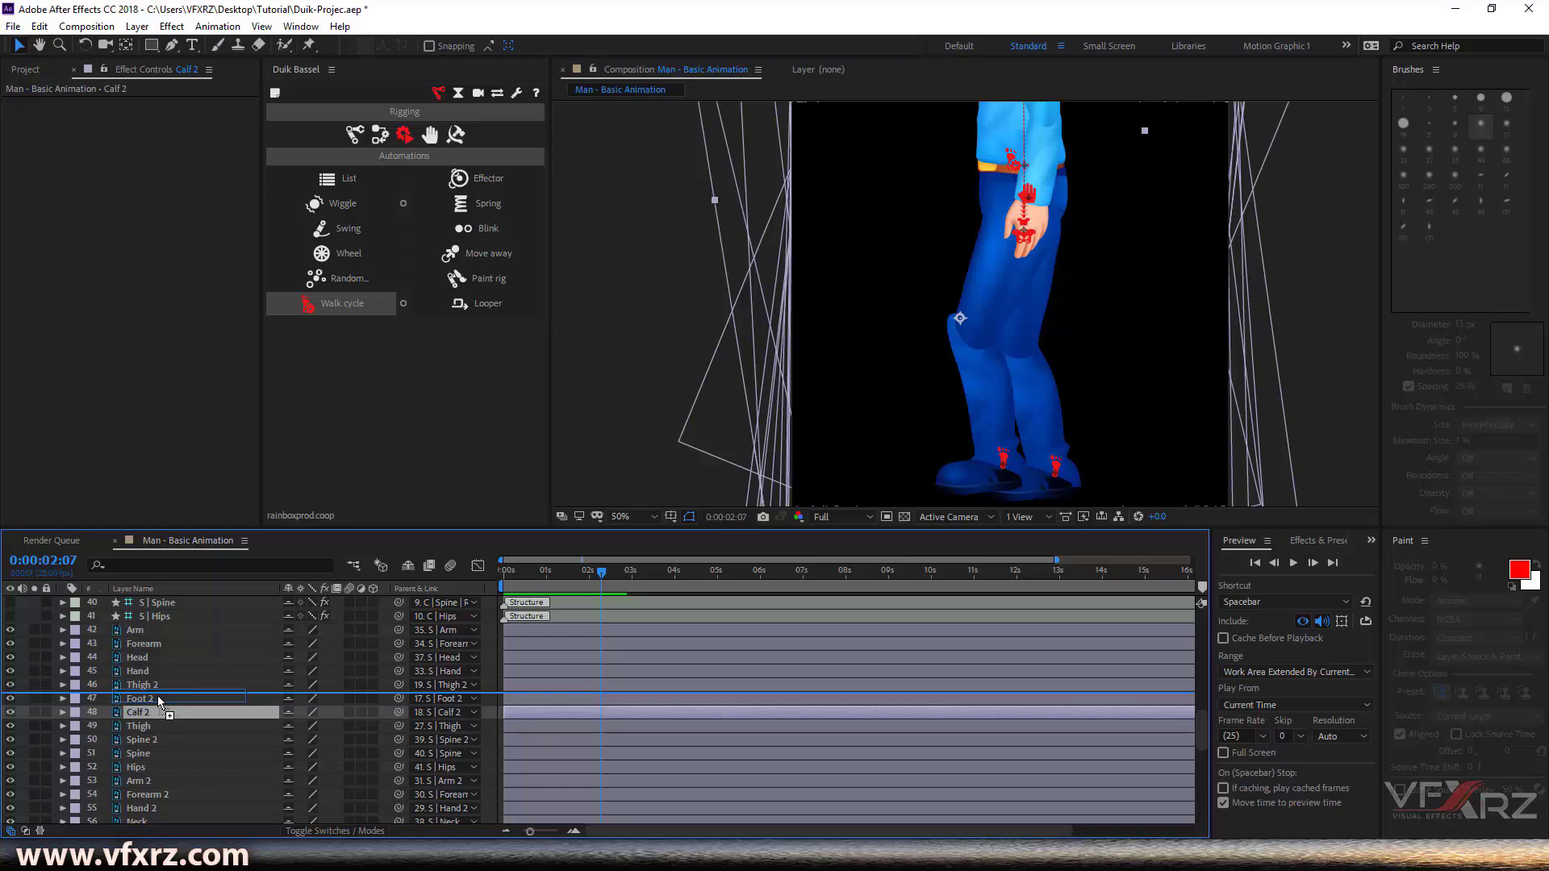
drag(157, 695, 160, 680)
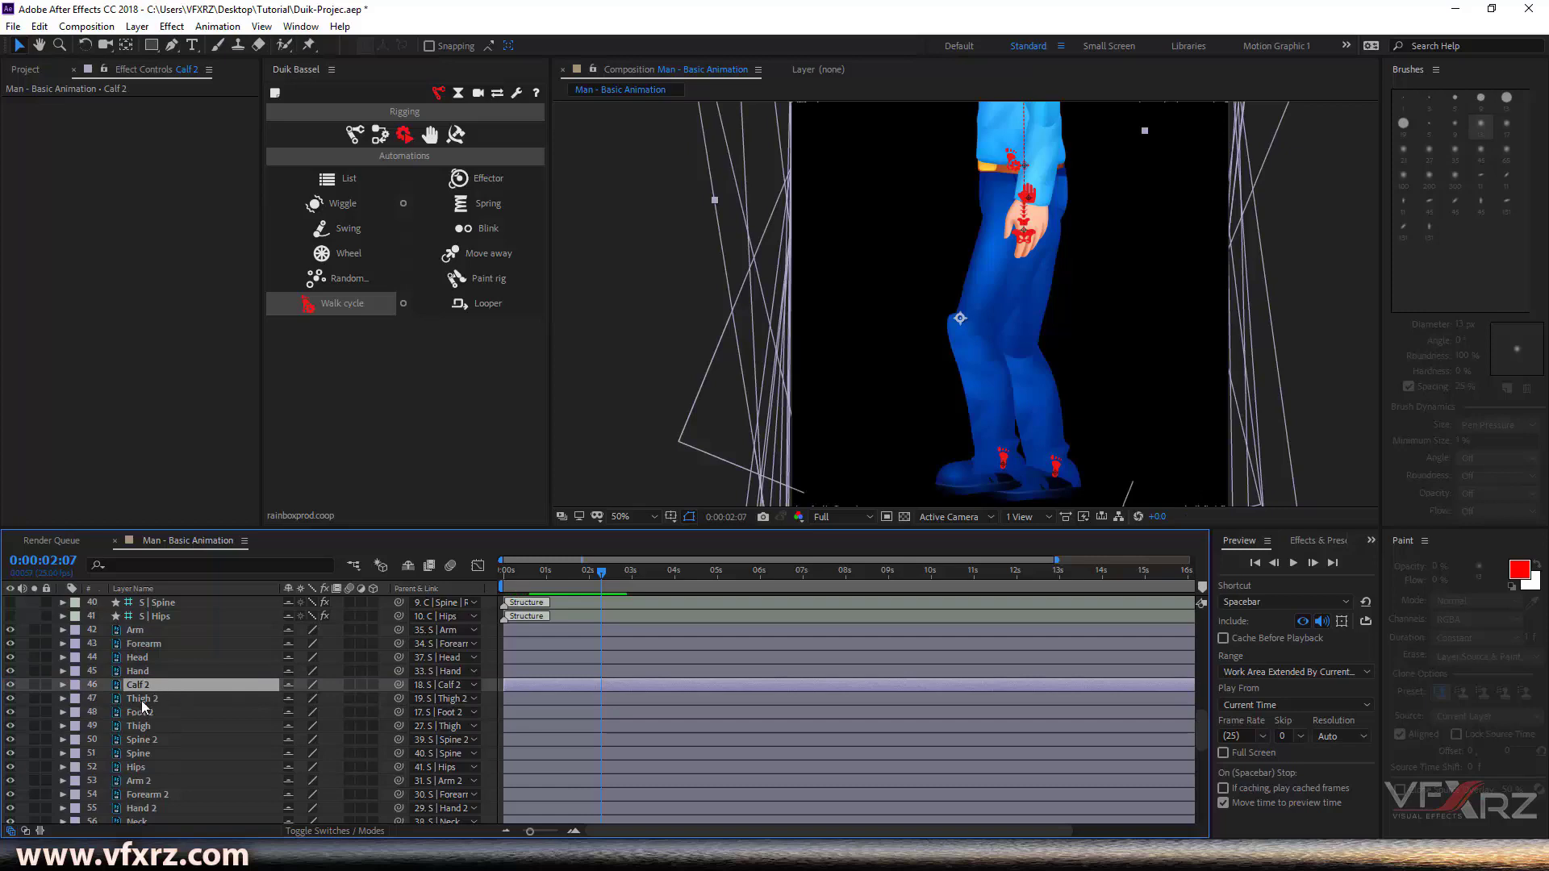
Move the Calf artwork layer directly above Thigh in the layer stack
scroll(158, 758, down, 1)
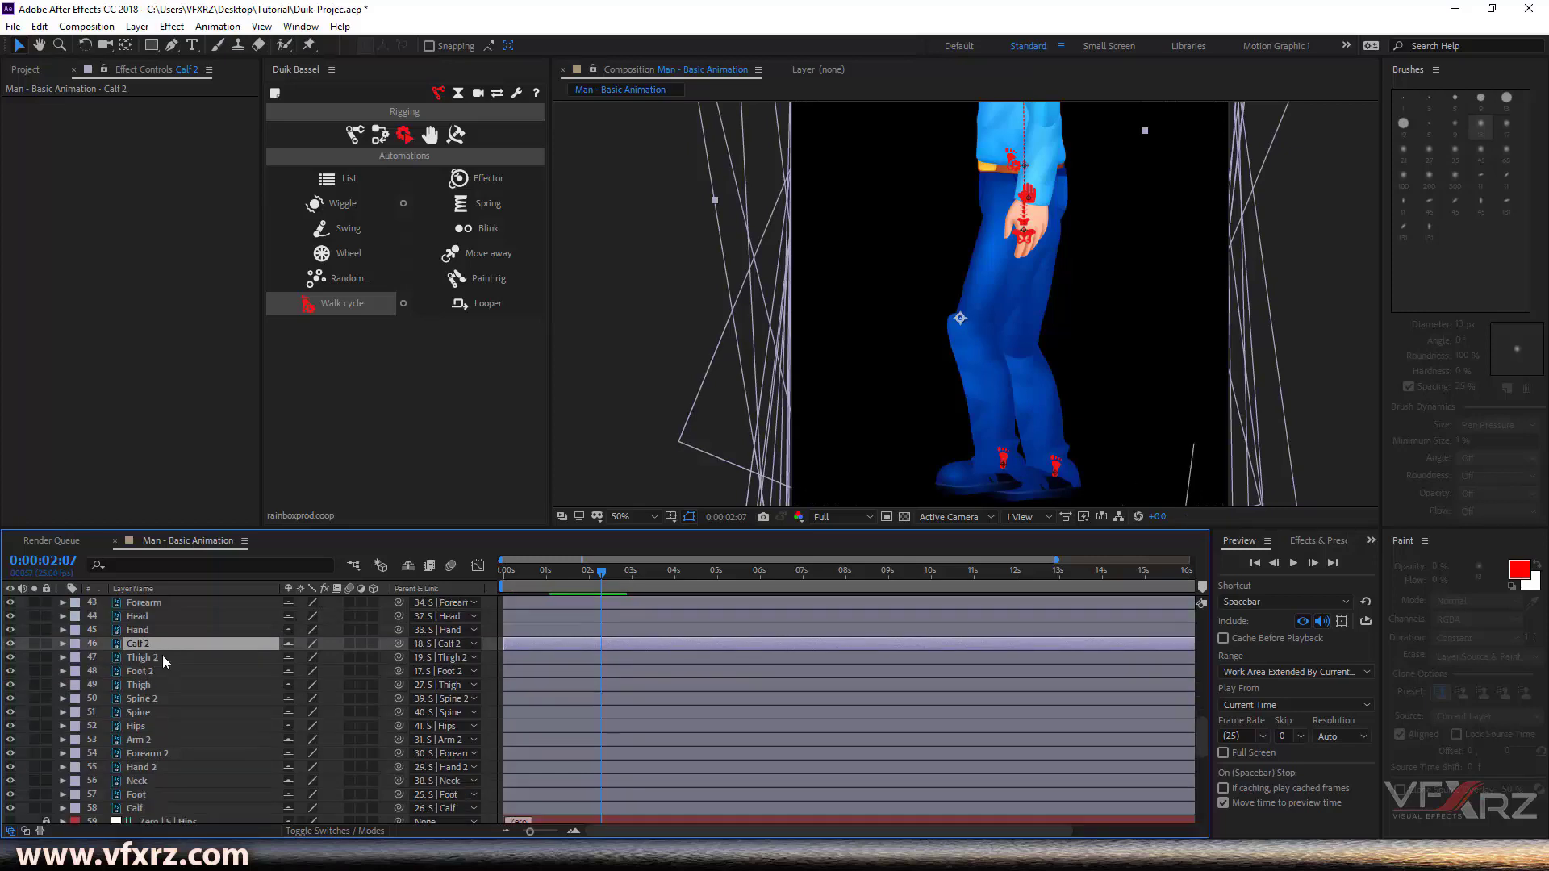
scroll(144, 661, up, 1)
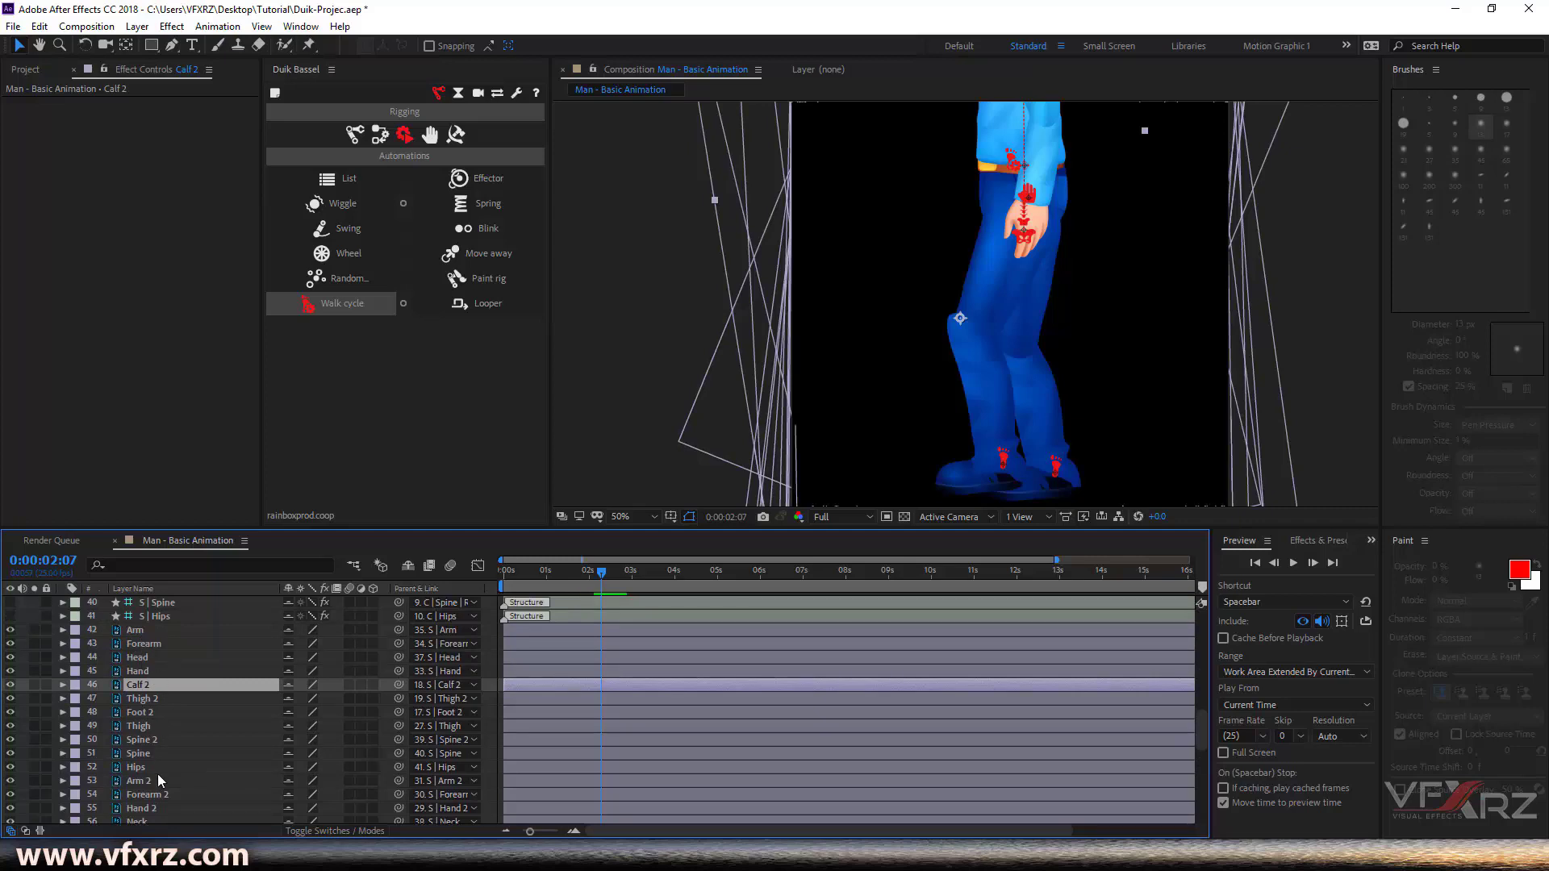
scroll(158, 772, down, 1)
click(144, 807)
drag(142, 809, 163, 681)
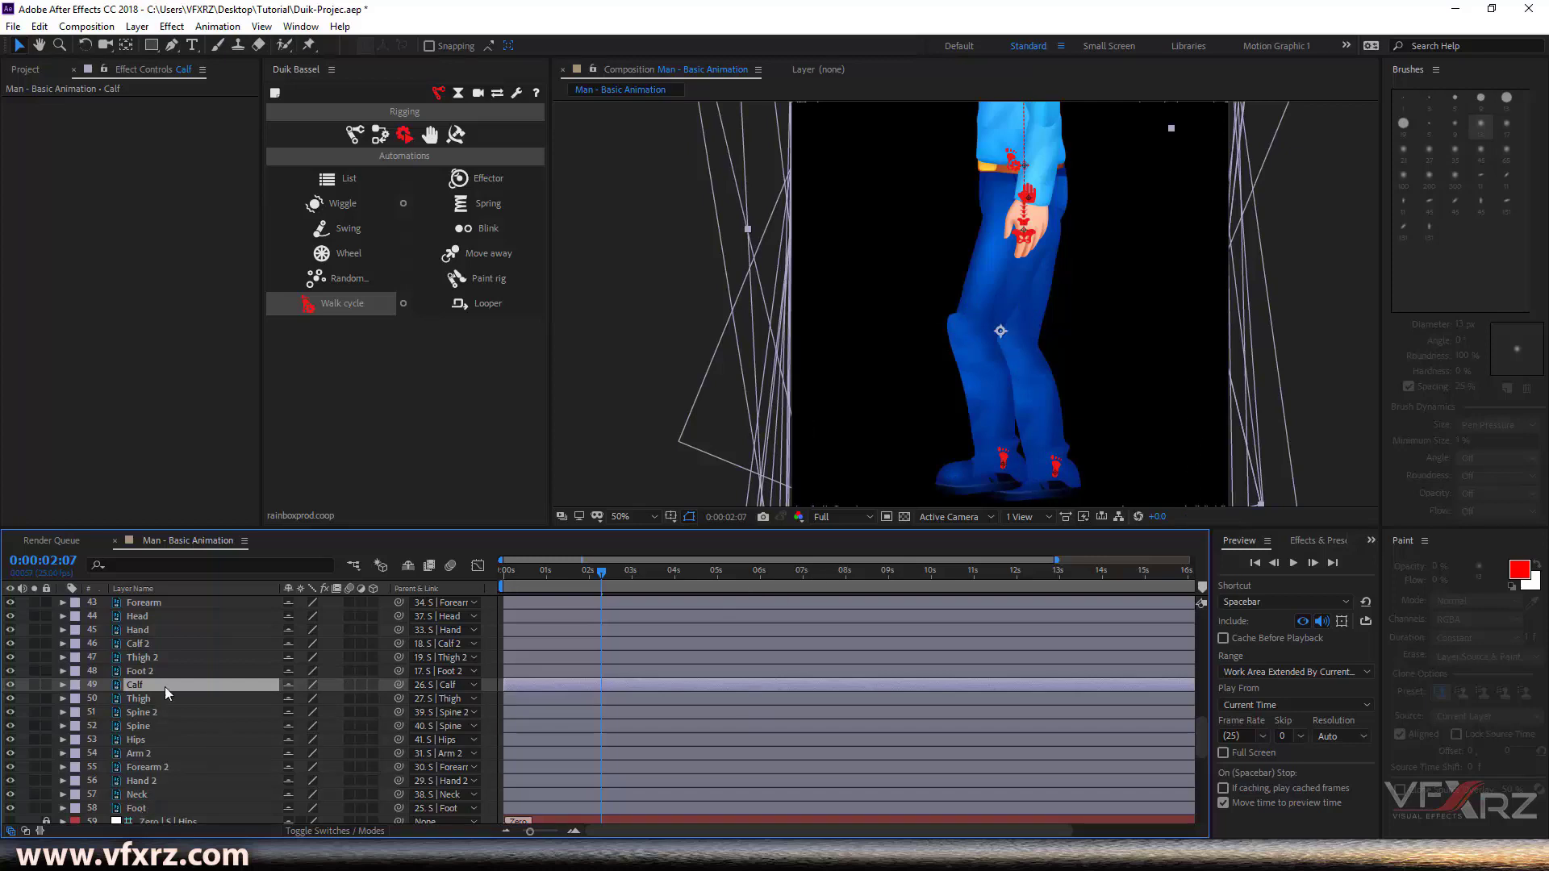
Move the Foot 2 artwork layer directly above Calf 2 and the Foot artwork layer directly above Calf
click(137, 671)
drag(136, 671, 158, 641)
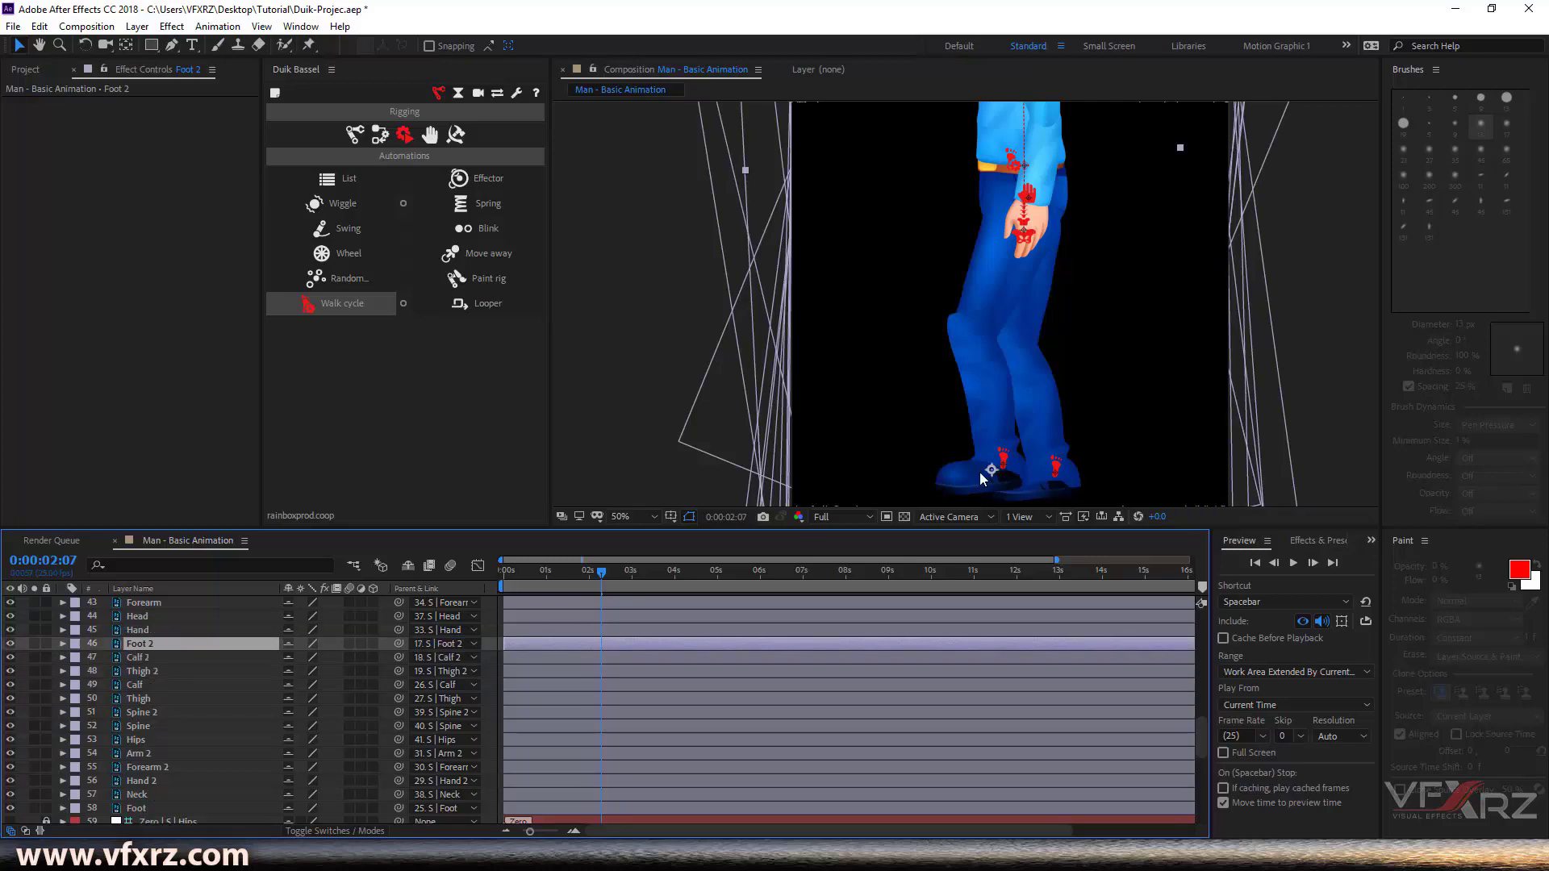
drag(167, 808, 175, 679)
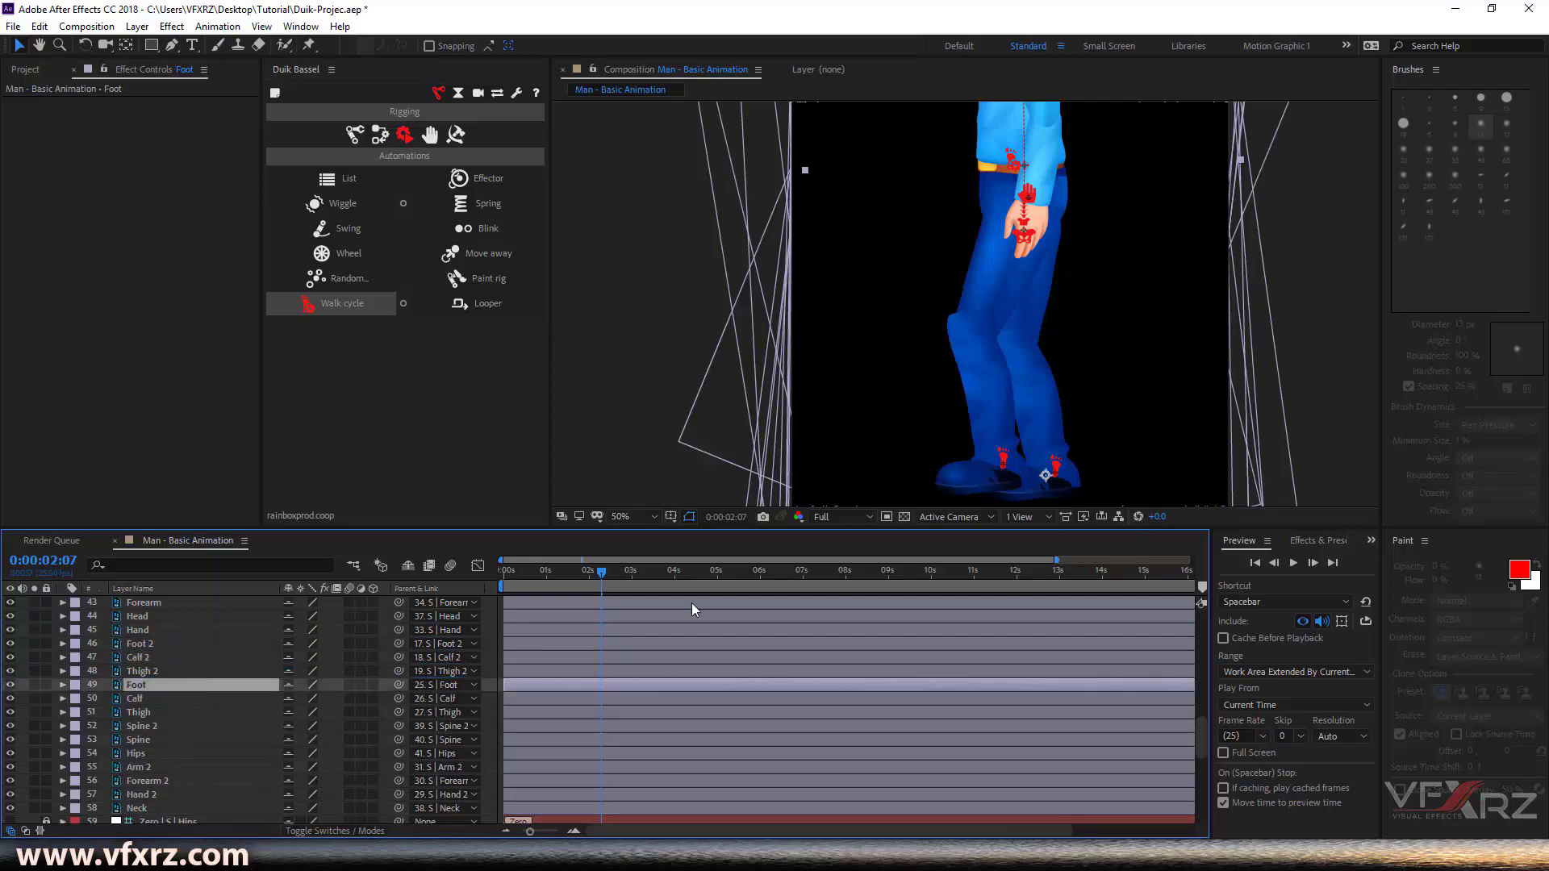
Check the leg layer order at several points of the walk cycle and end the work area at about 3 seconds
click(591, 574)
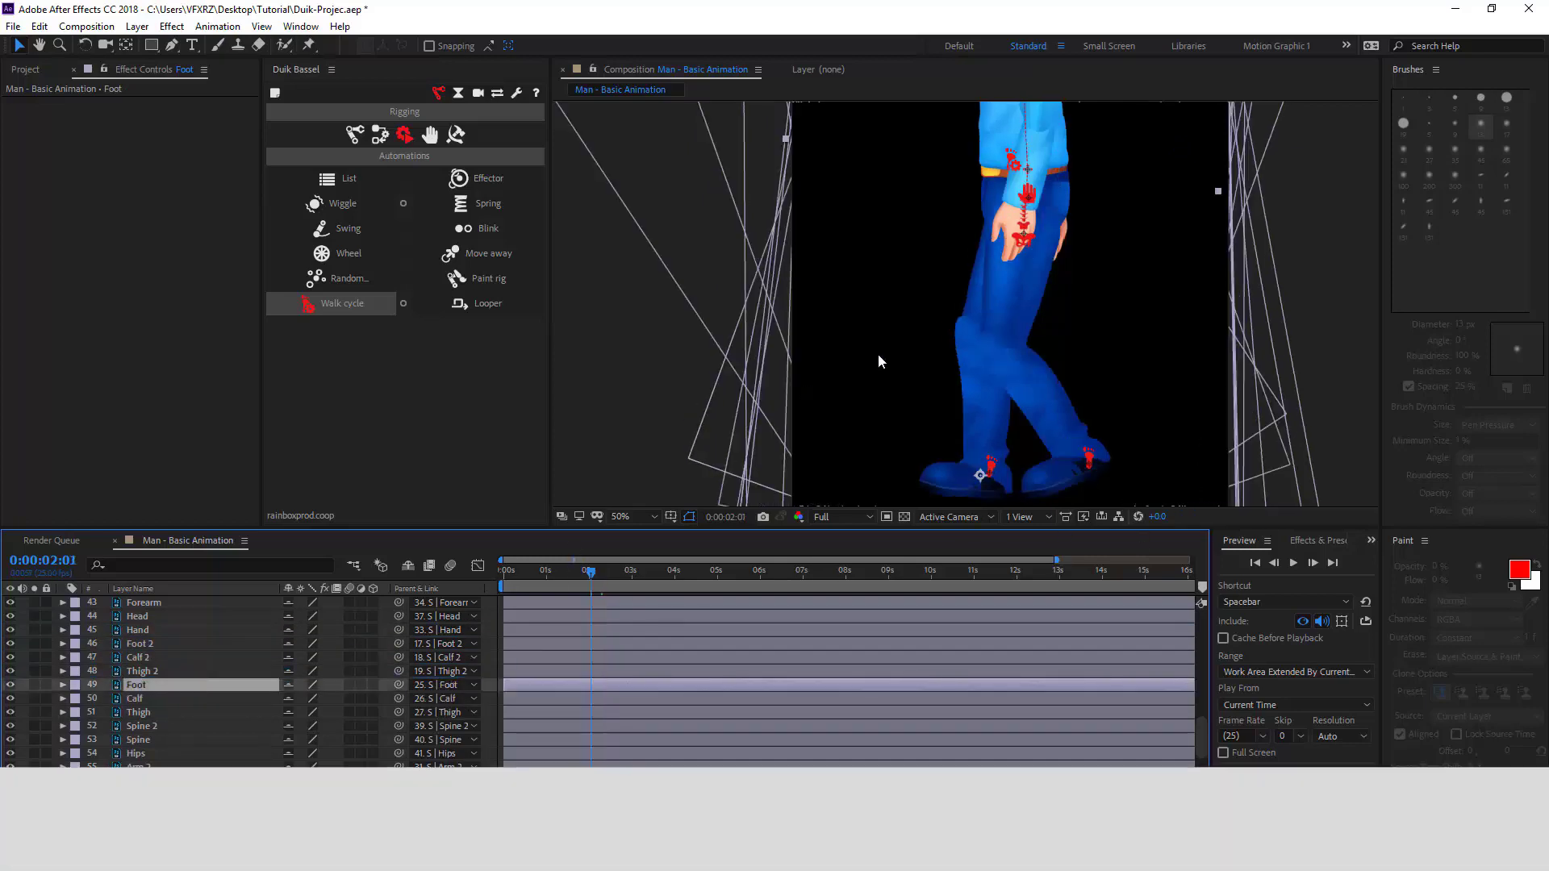
scroll(881, 356, down, 2)
drag(900, 351, 903, 401)
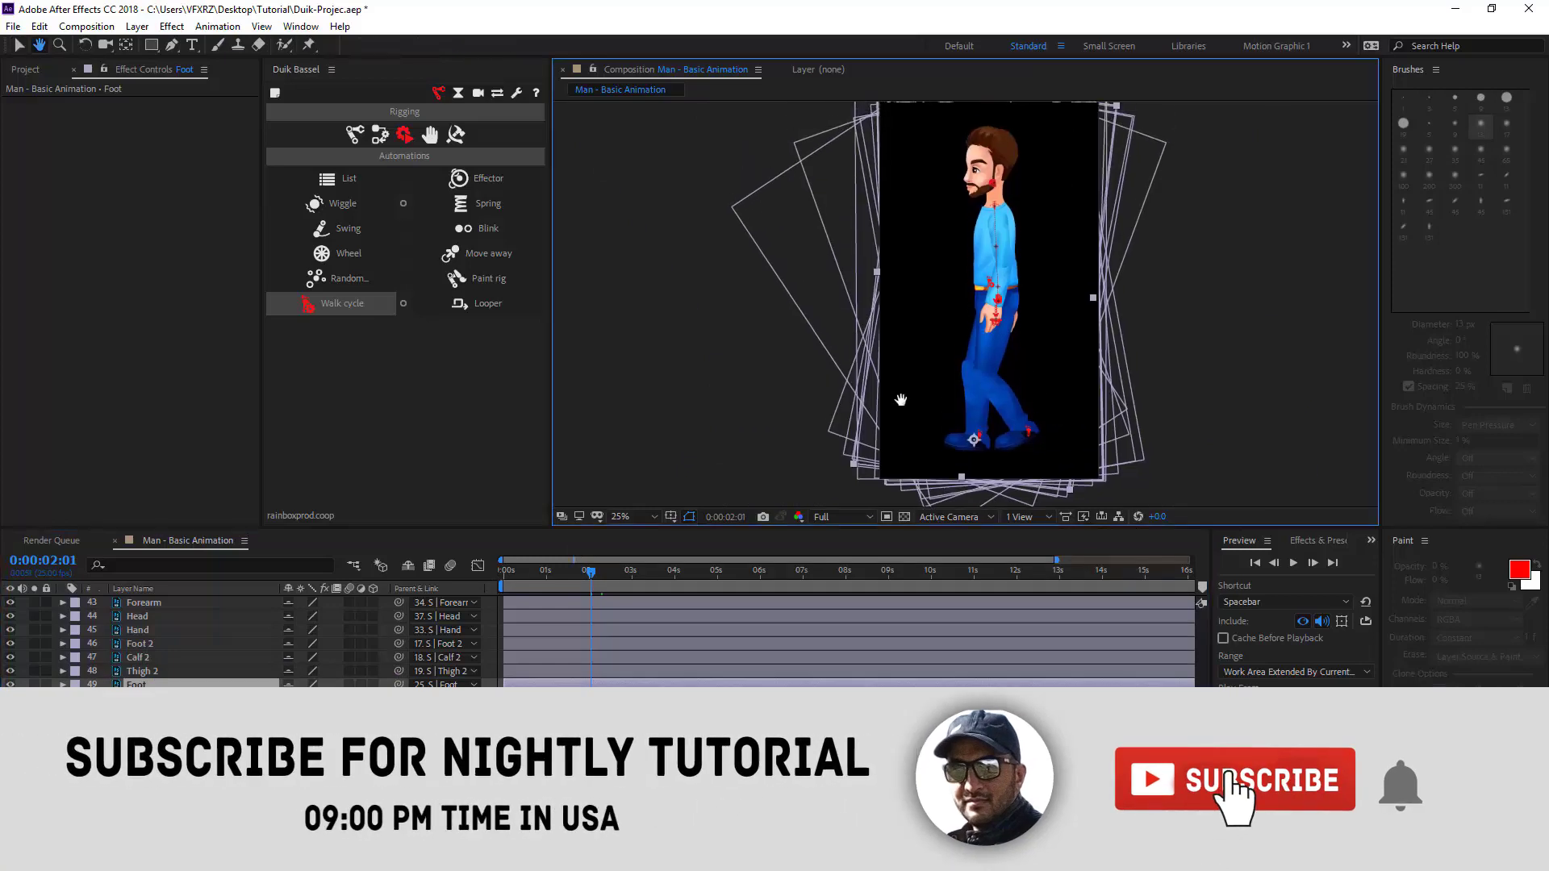
click(496, 579)
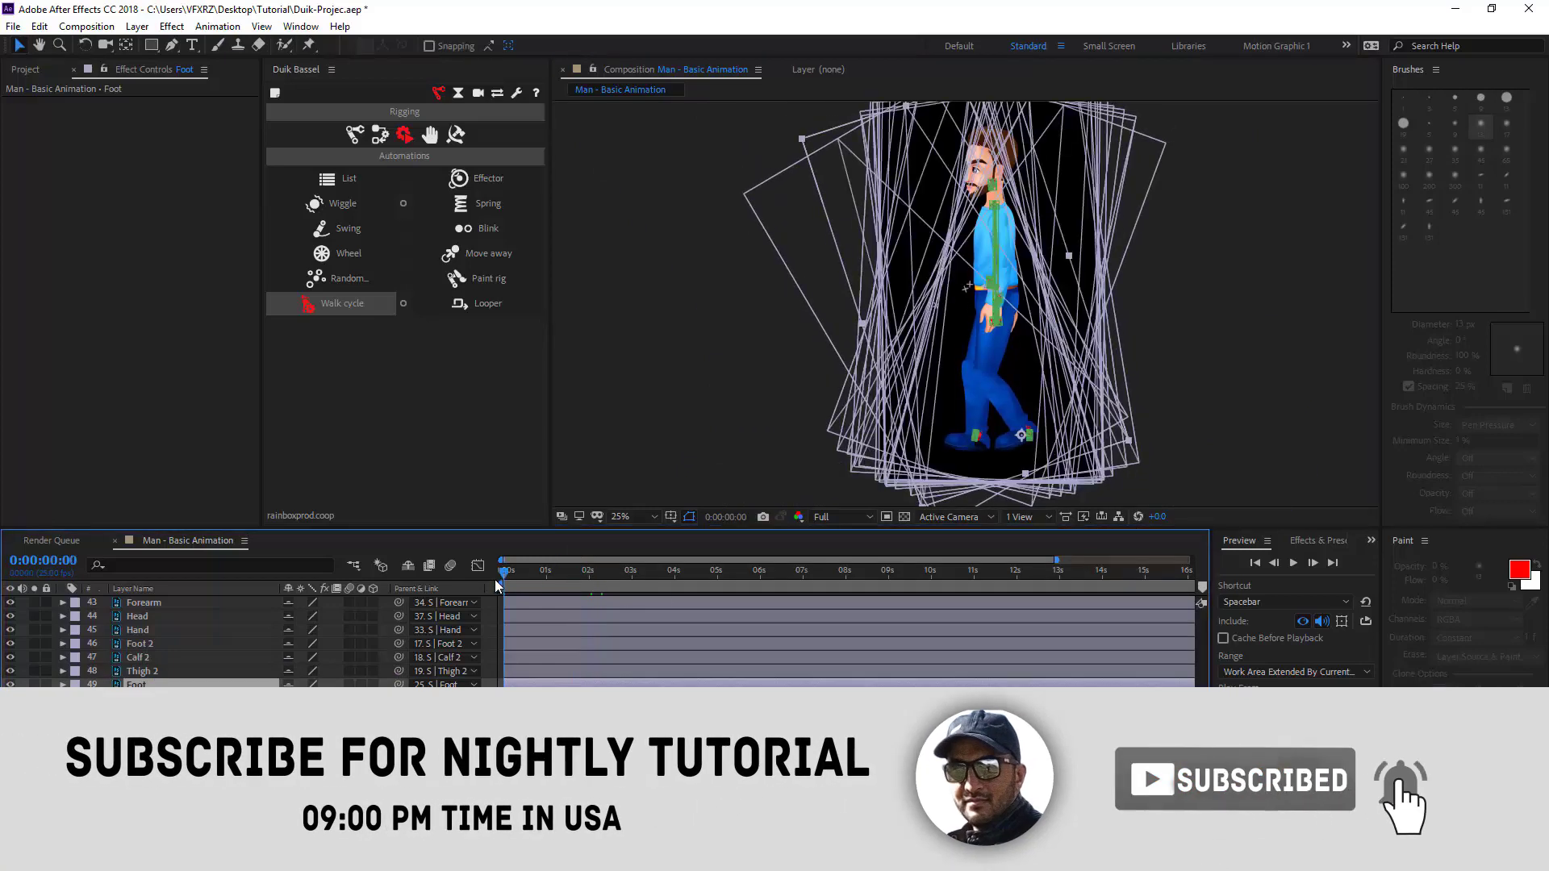
click(623, 577)
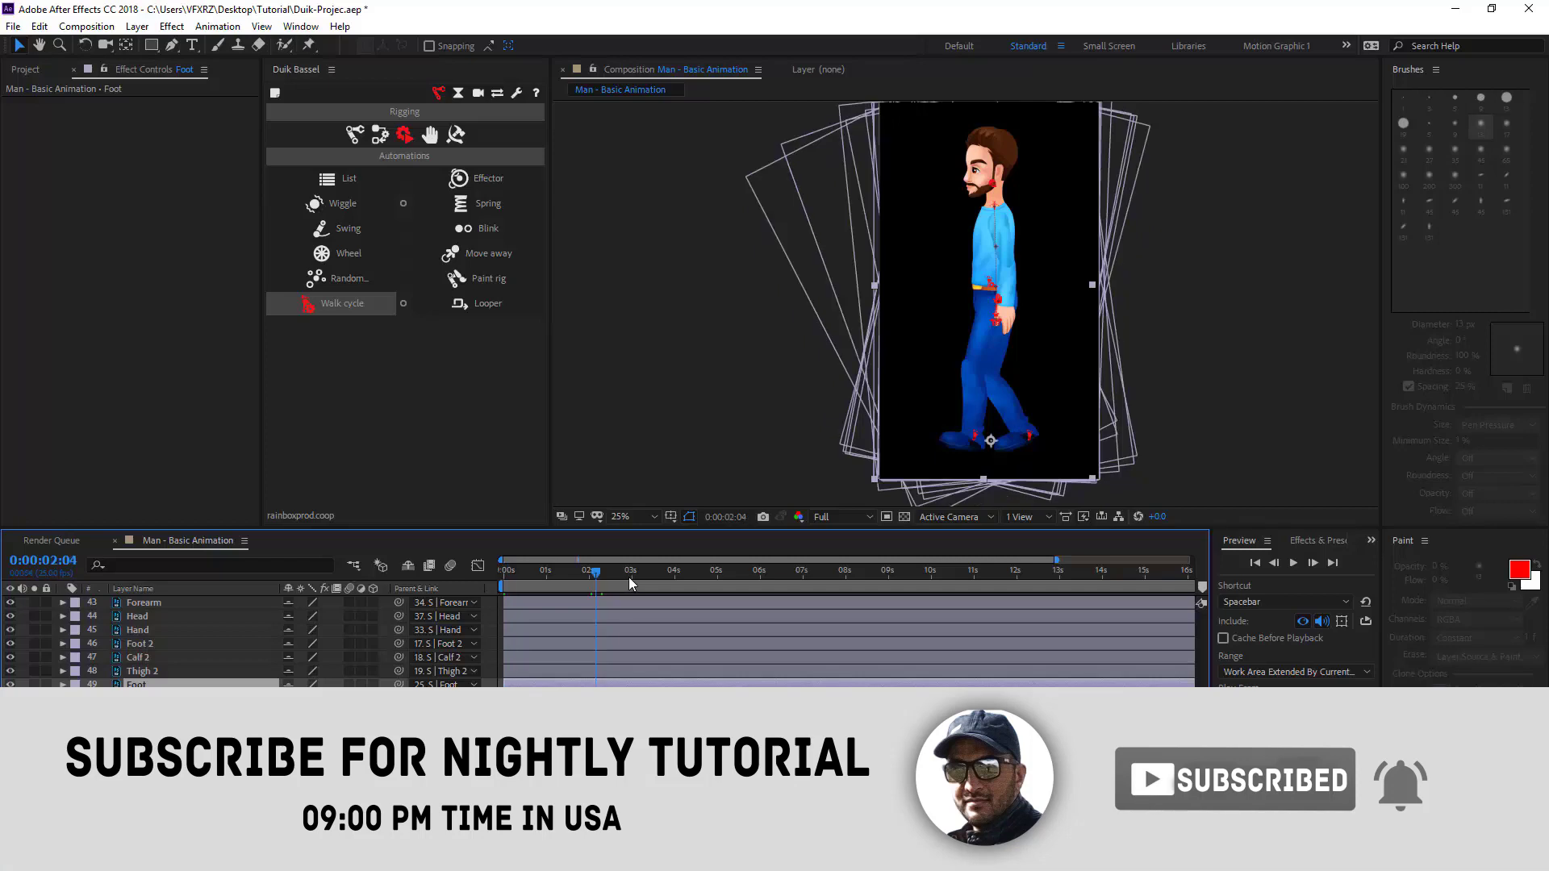
click(633, 576)
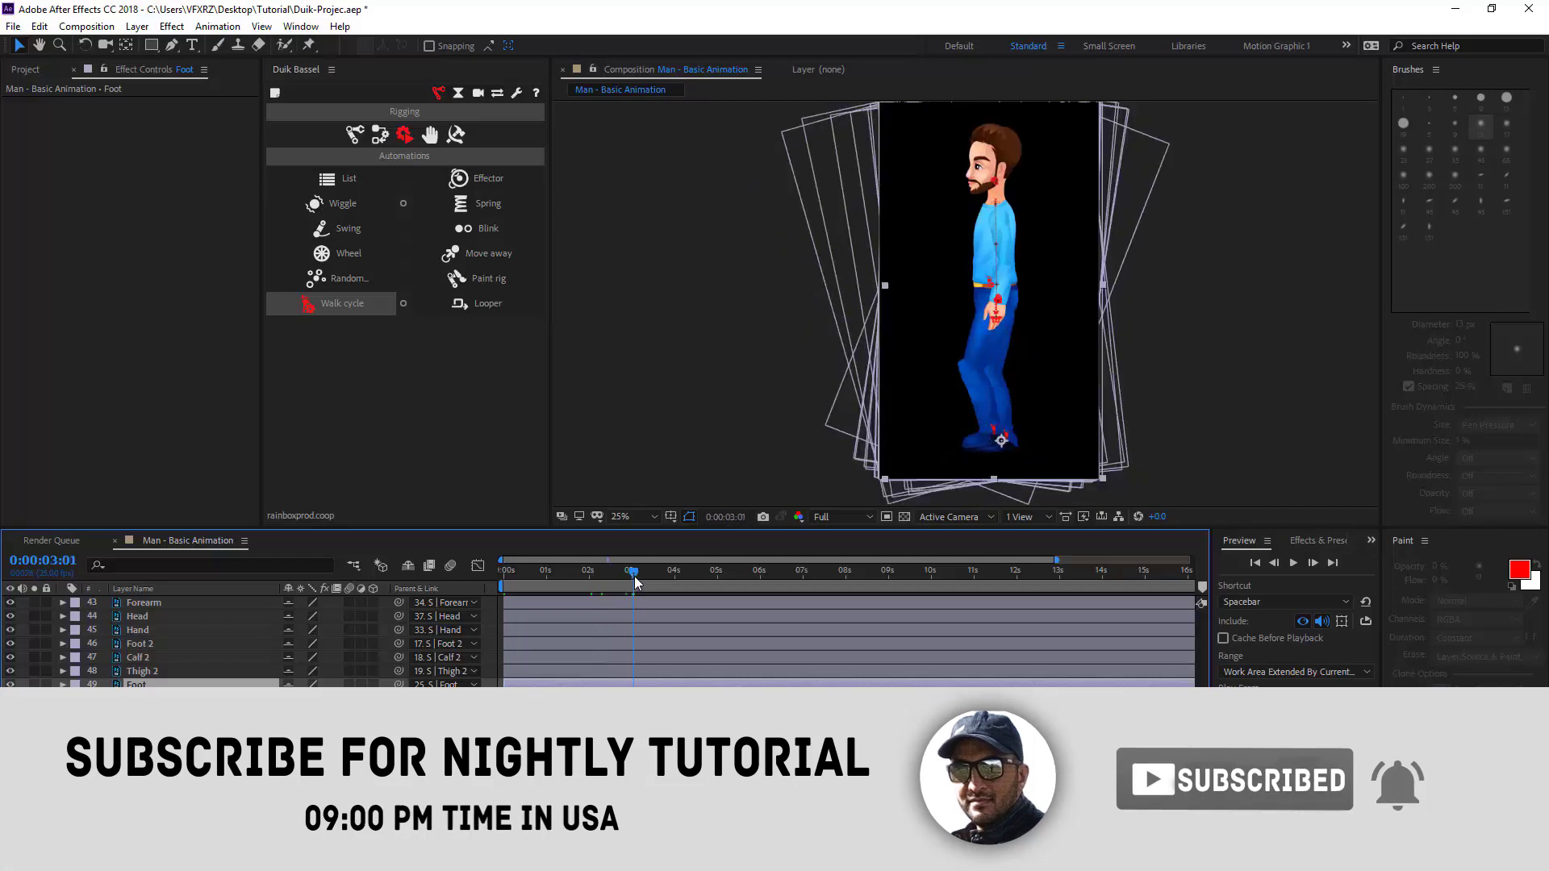
key(n)
Preview the walk cycle from 0:00:00:00 within the work area, and park the playhead at 0:00:01:03
click(504, 577)
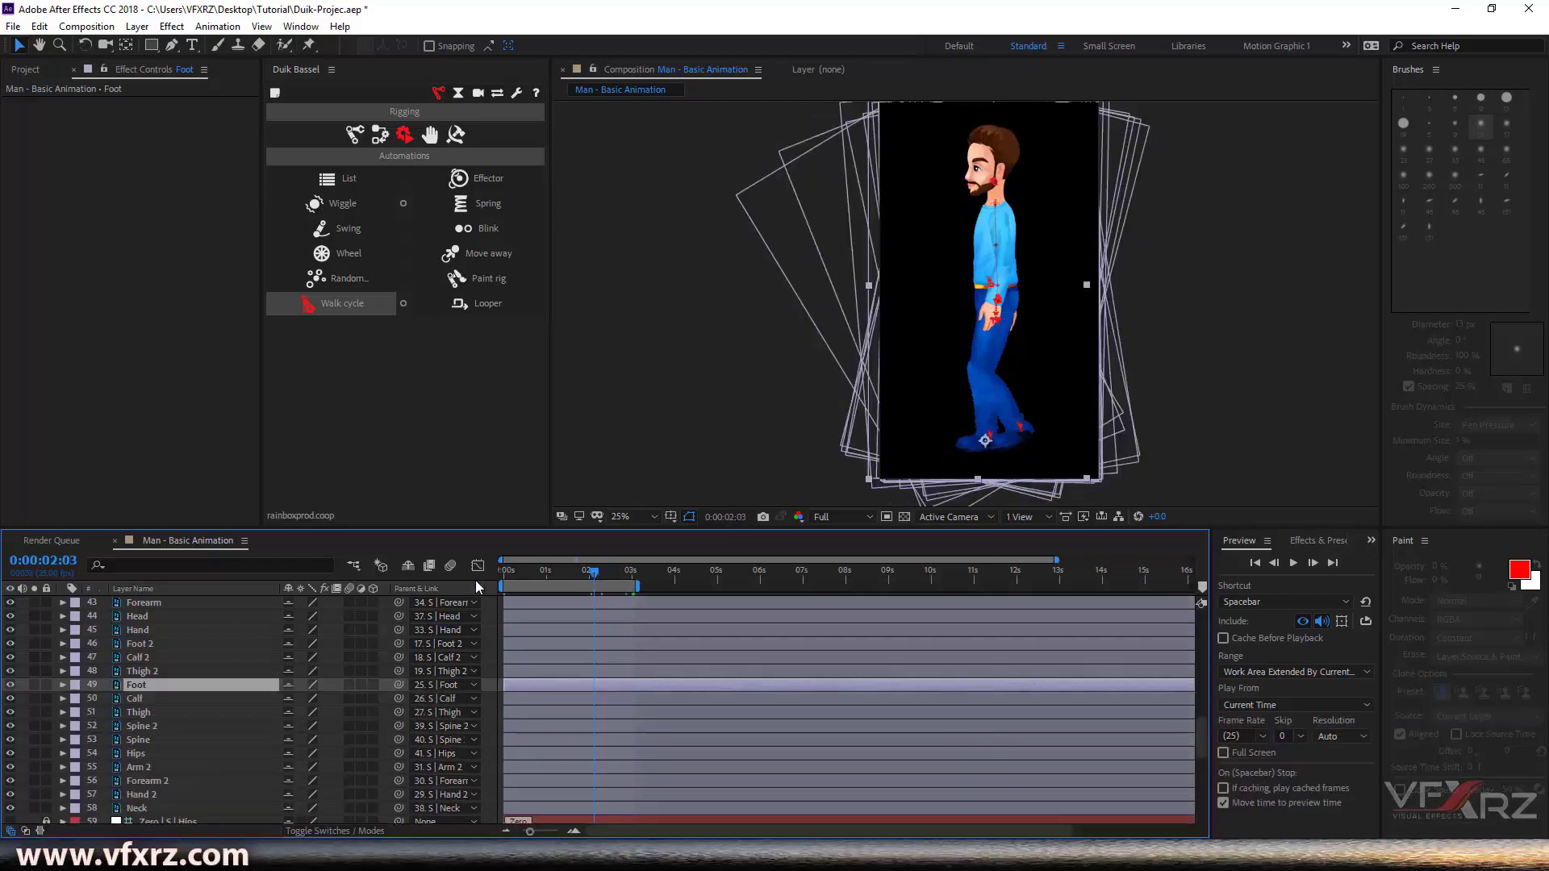
key(space)
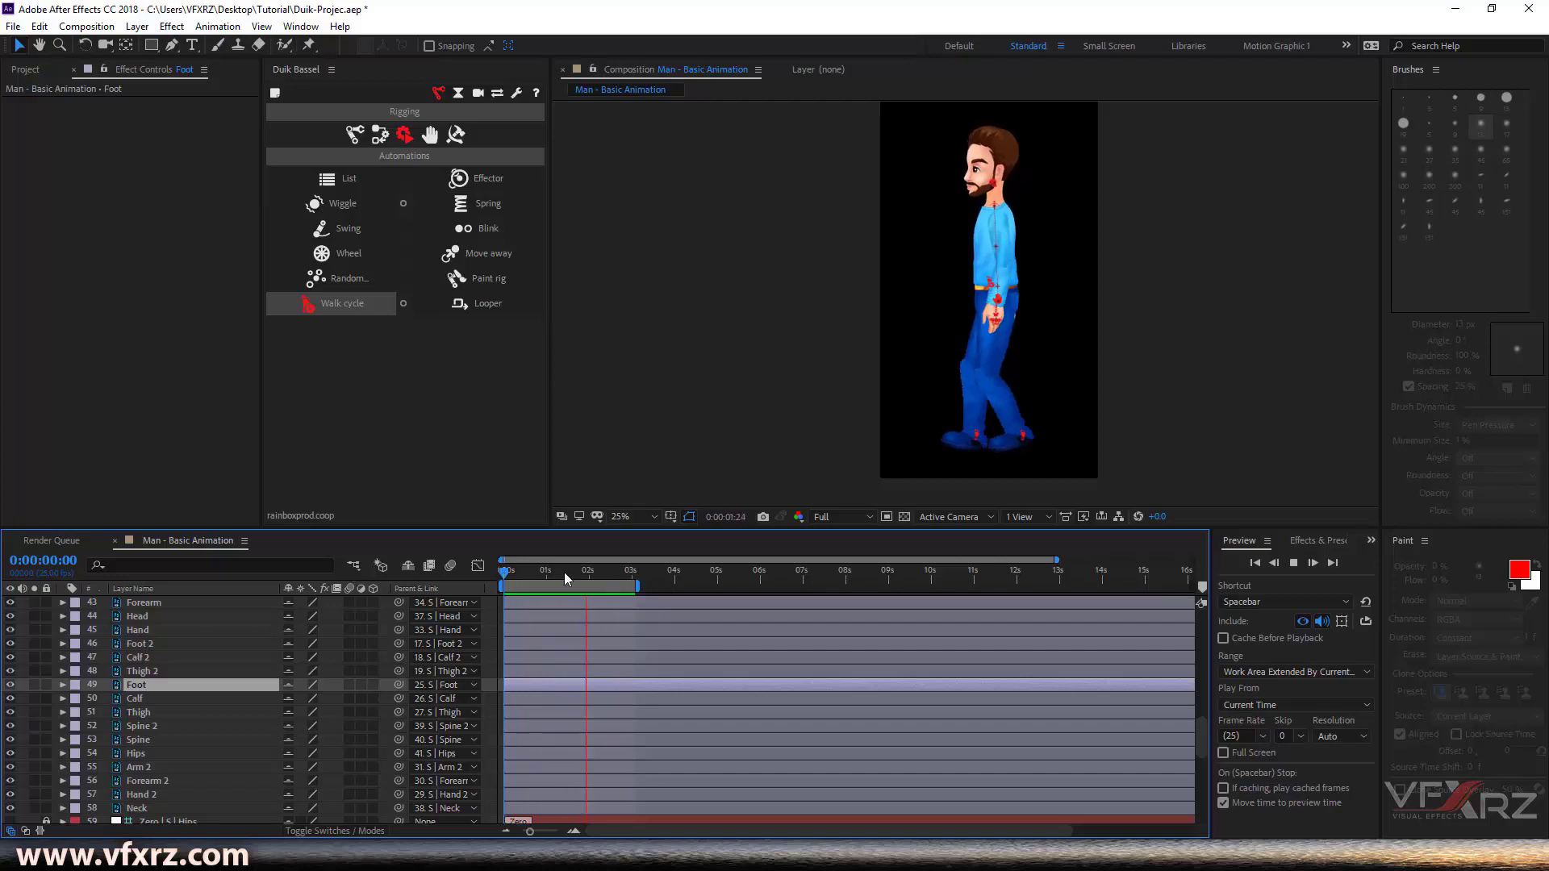
key(space)
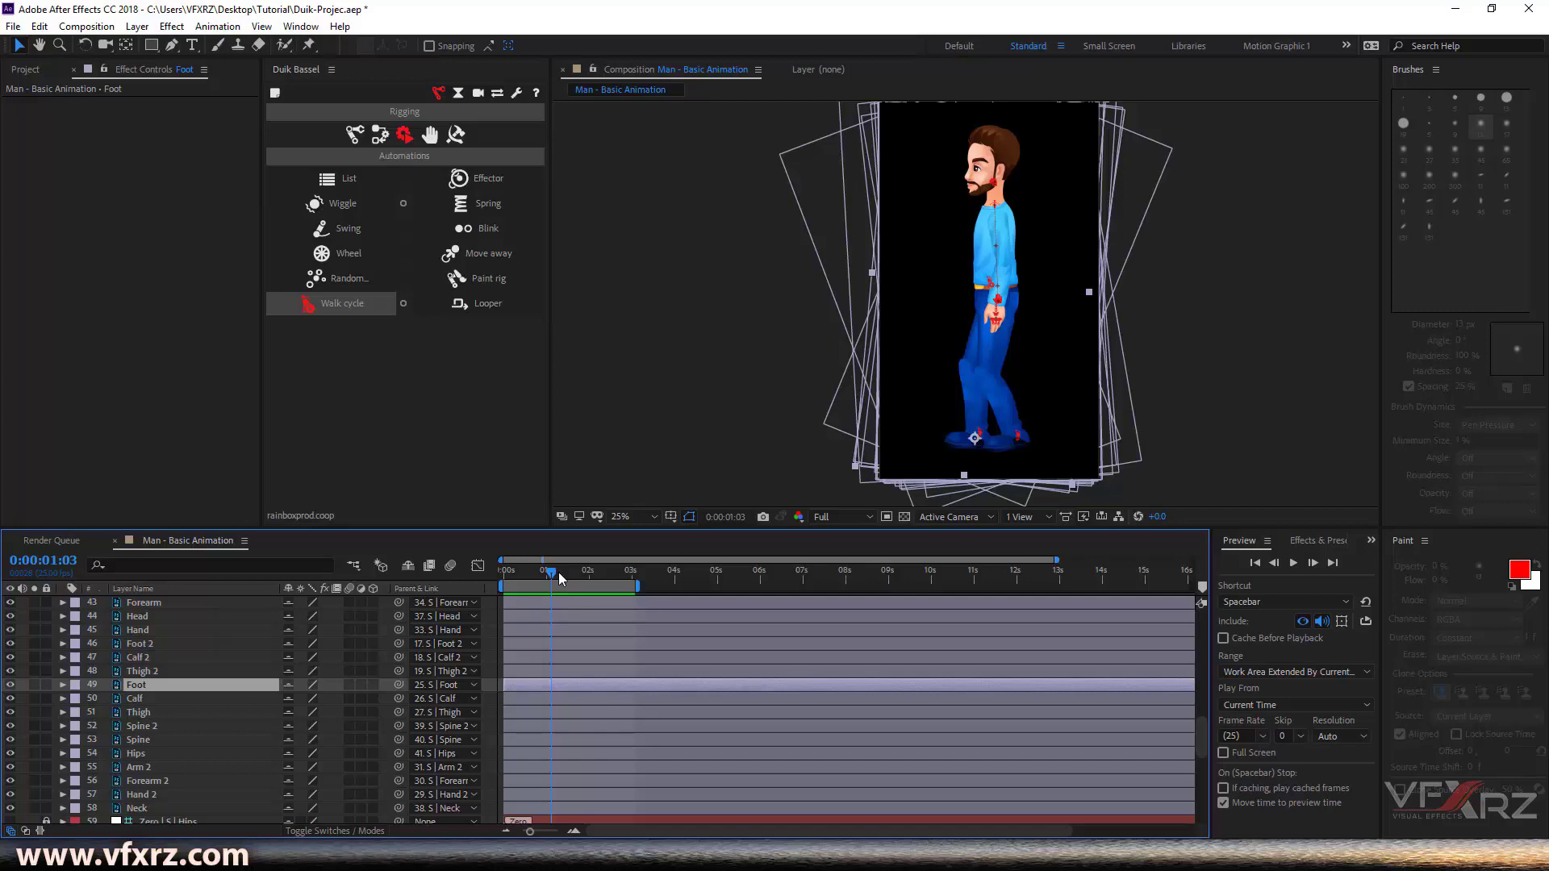
Examine the order of the artwork layers against the character's arm, torso and hips at 0:00:01:03
scroll(225, 716, up, 3)
scroll(225, 699, up, 6)
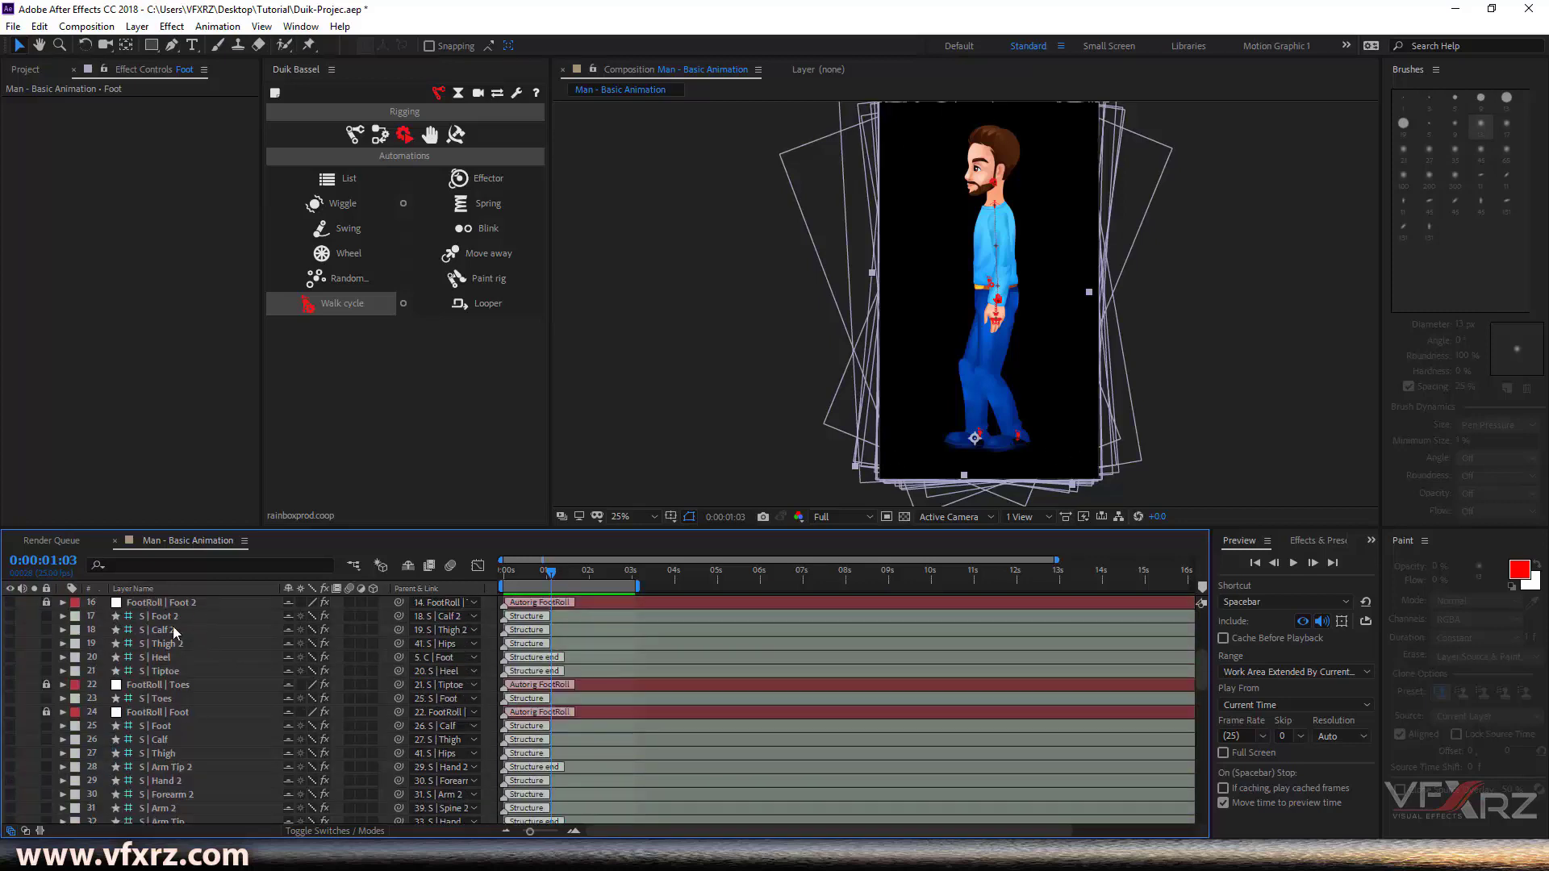
scroll(173, 633, down, 10)
click(169, 643)
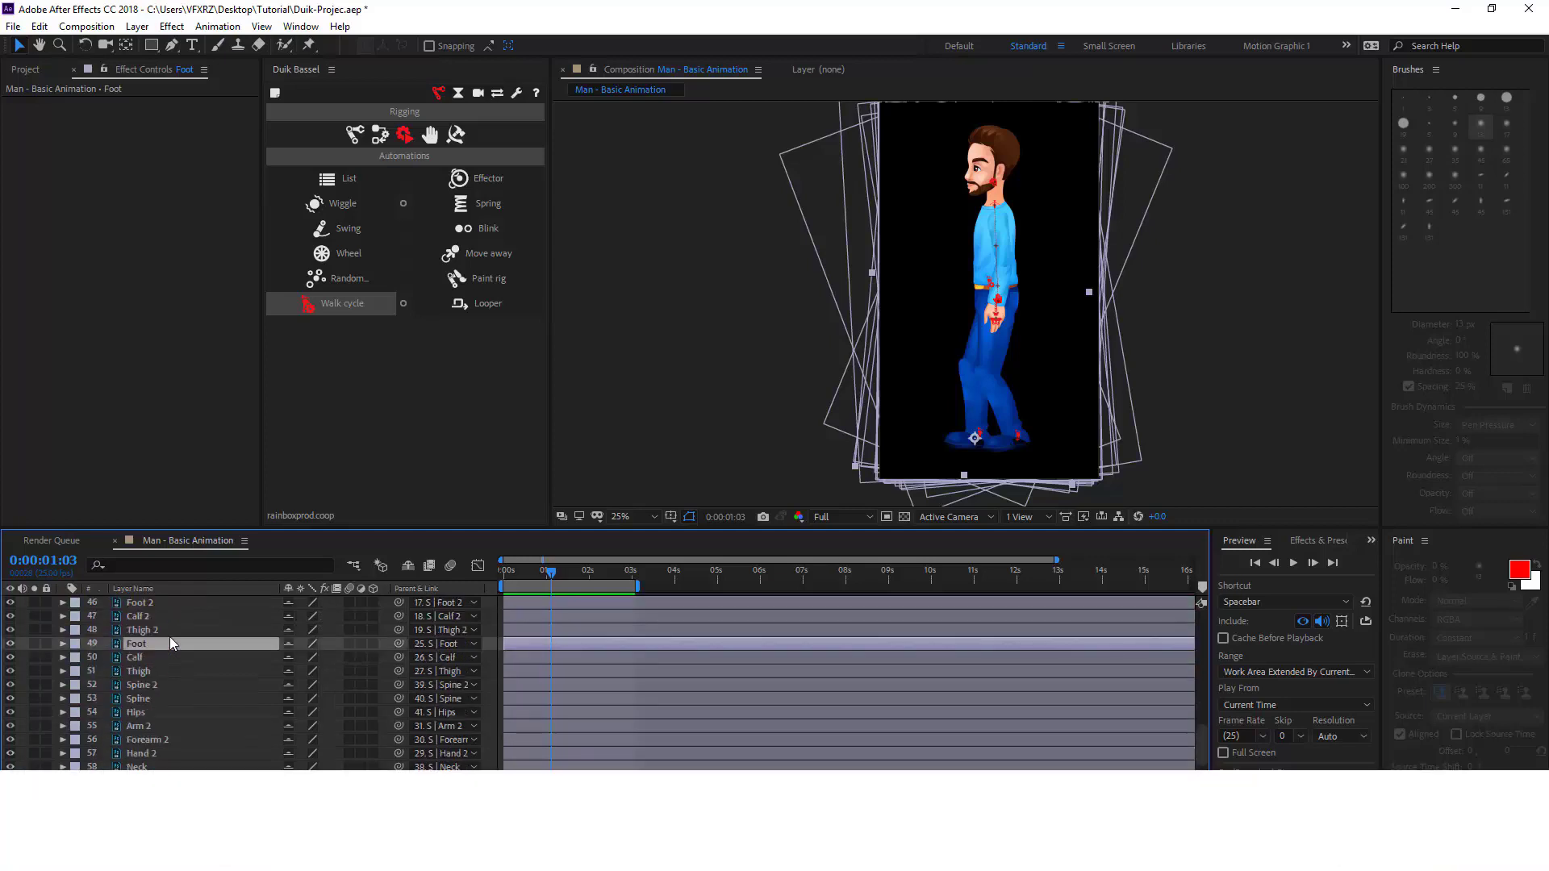
scroll(170, 643, up, 2)
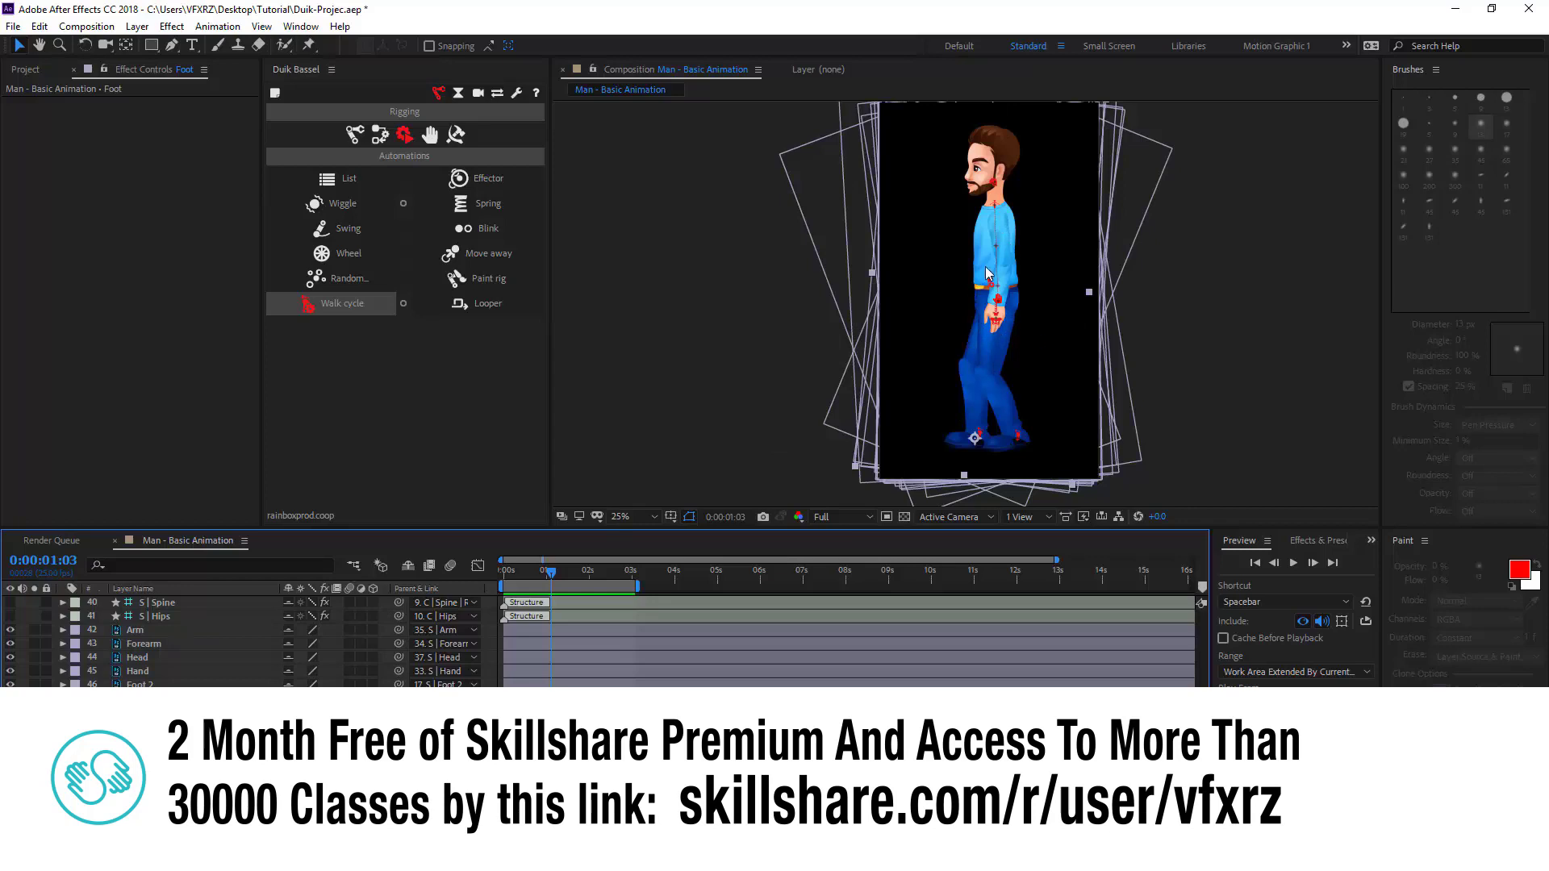
scroll(988, 275, up, 1)
scroll(1086, 254, up, 2)
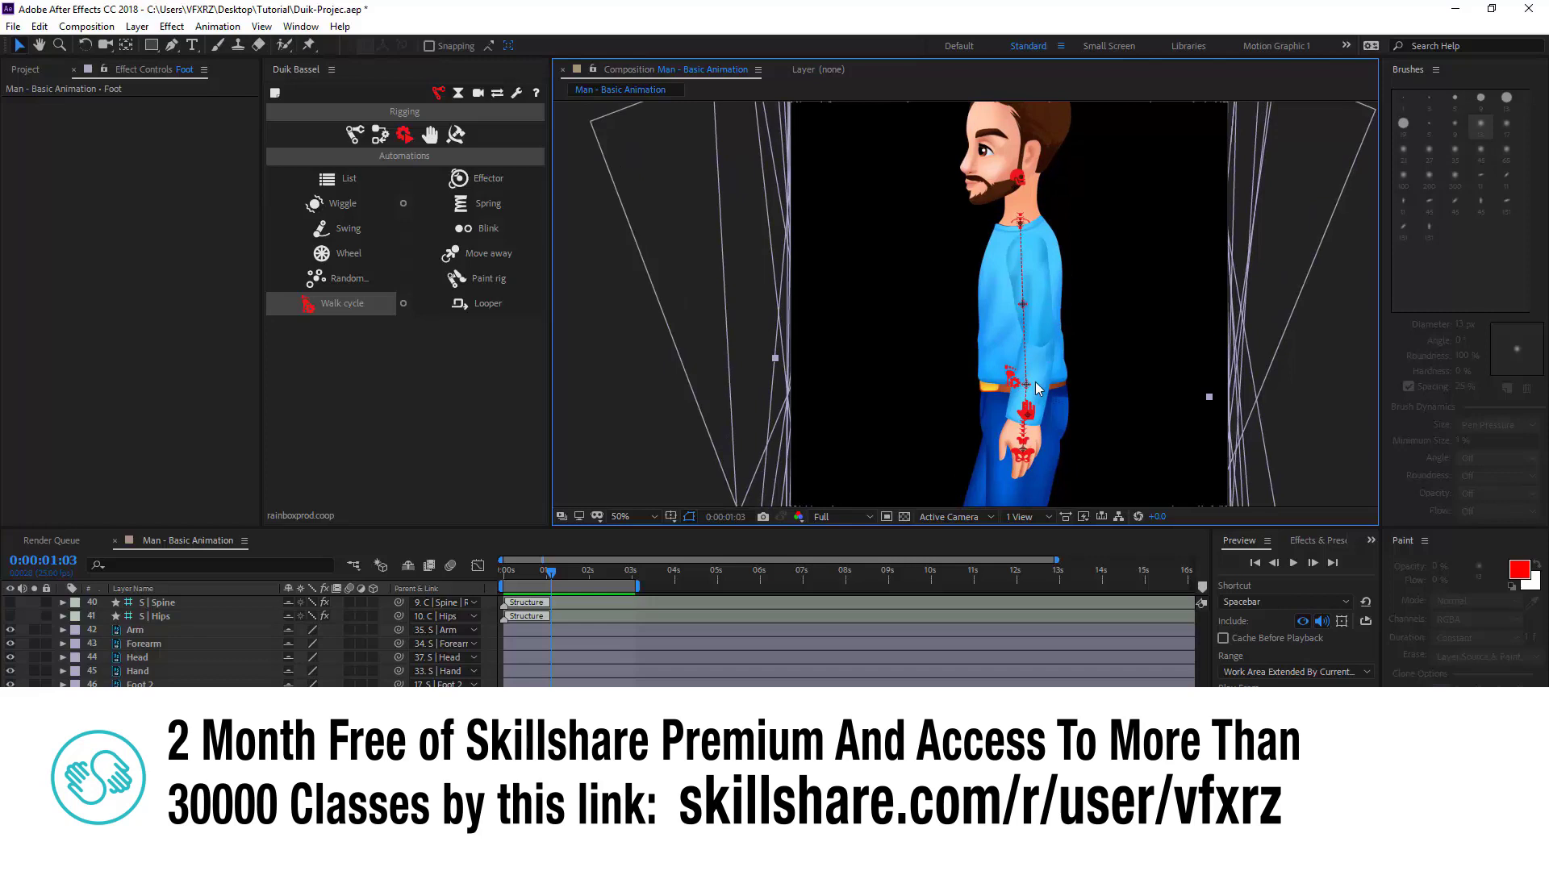
scroll(1052, 379, down, 1)
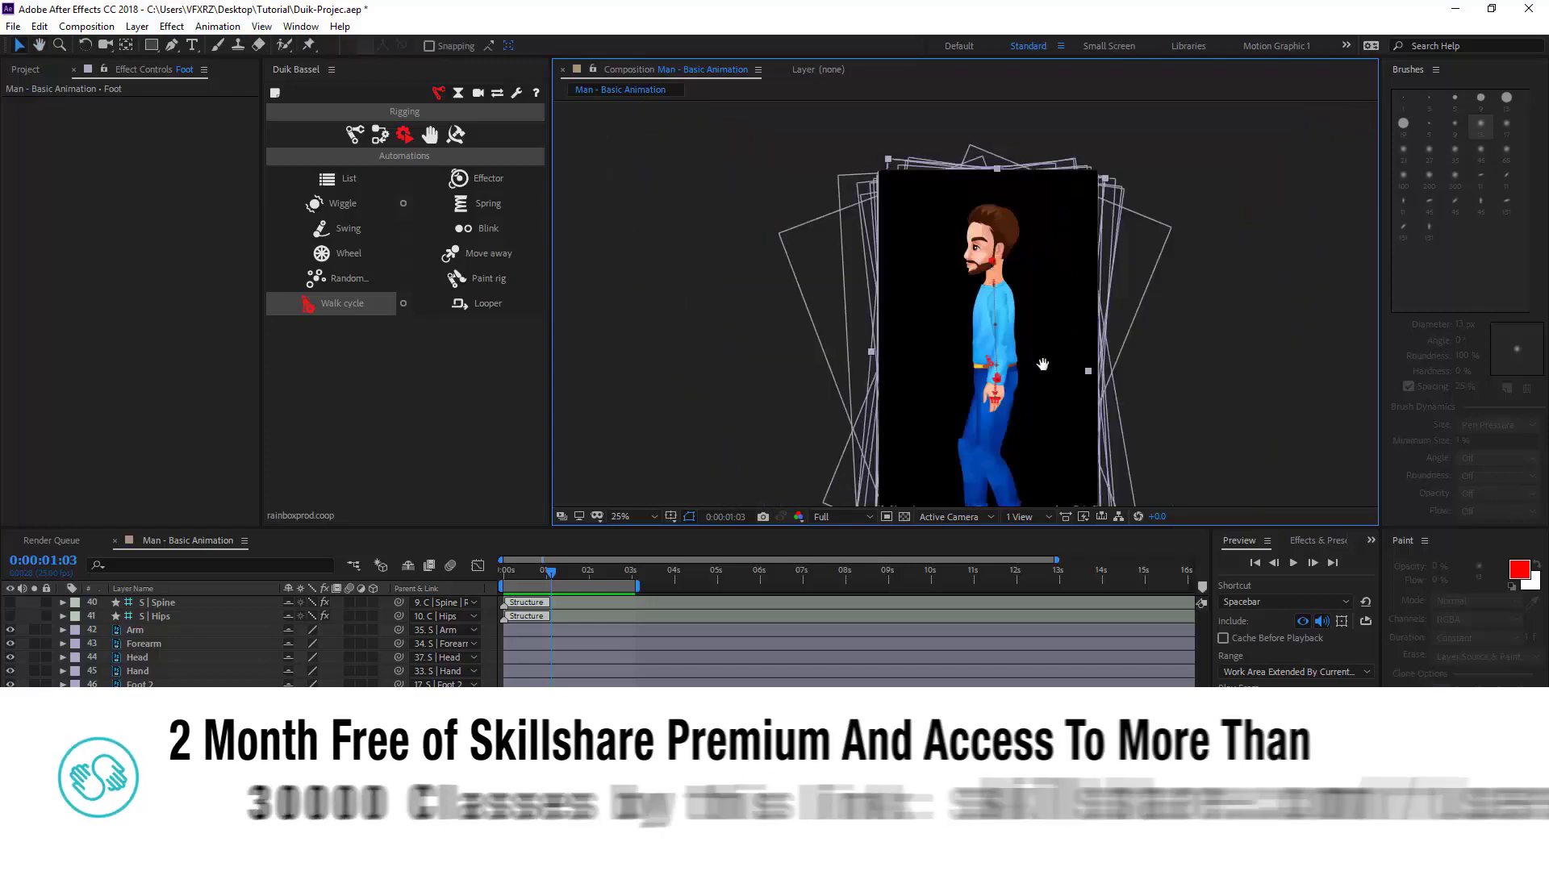